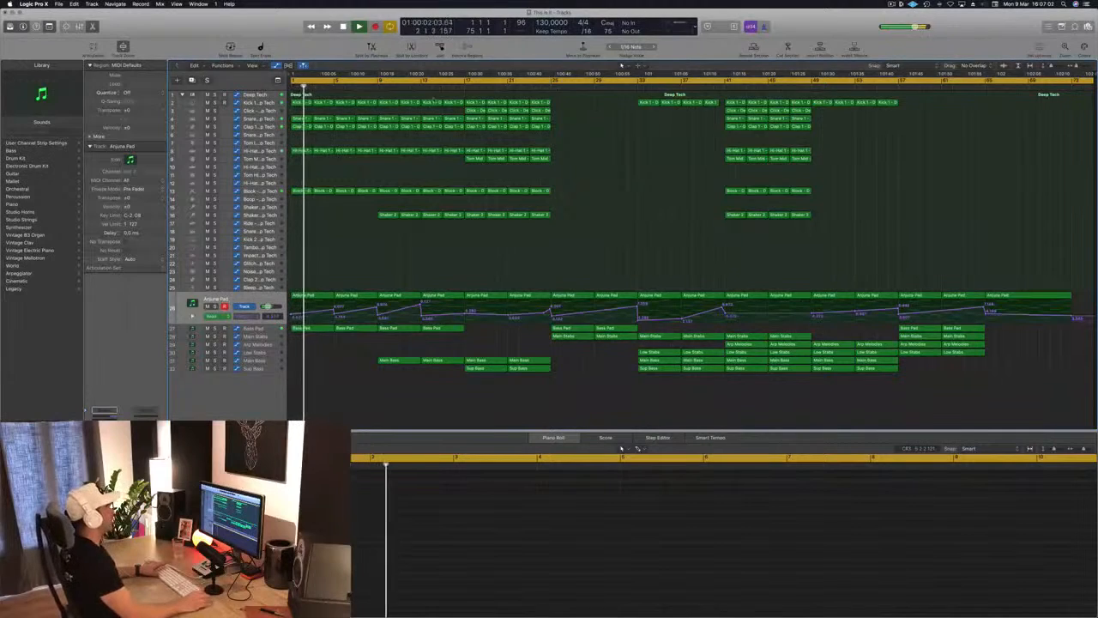
- Play the arrangement from the start and view the Sup Bass and Main Bass tracks
key("Return")
key("alt+period")
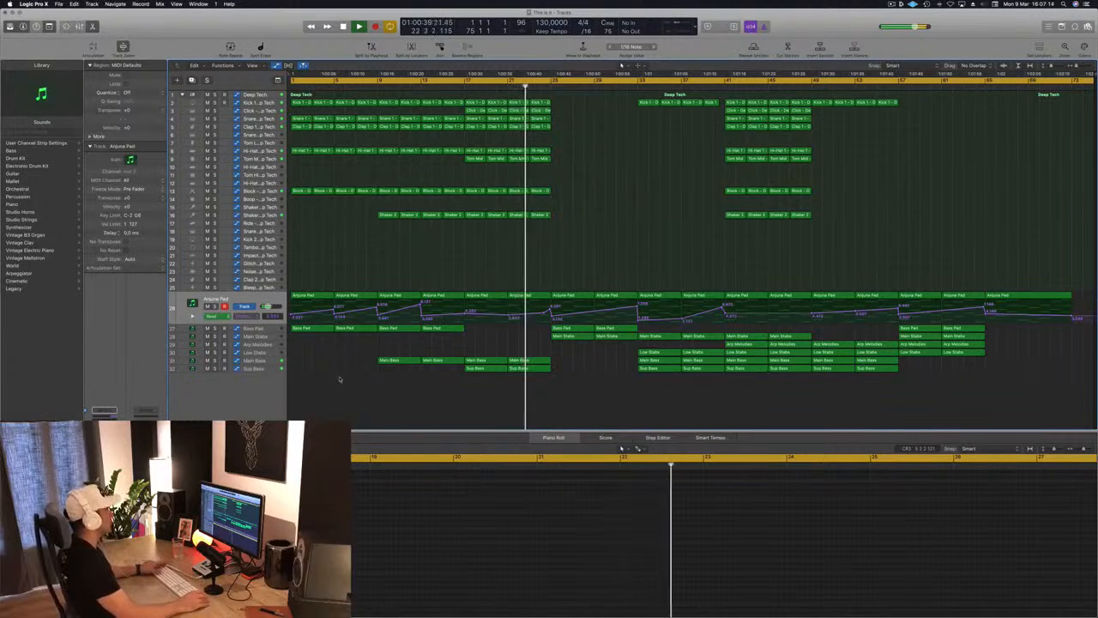
left_click(249, 369)
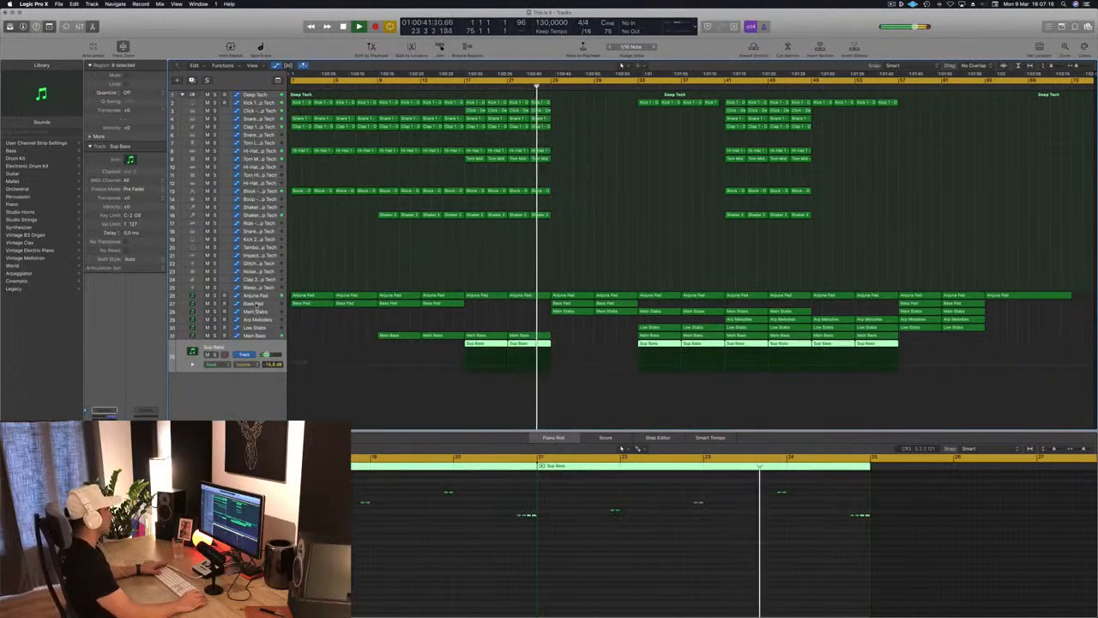
key("Up")
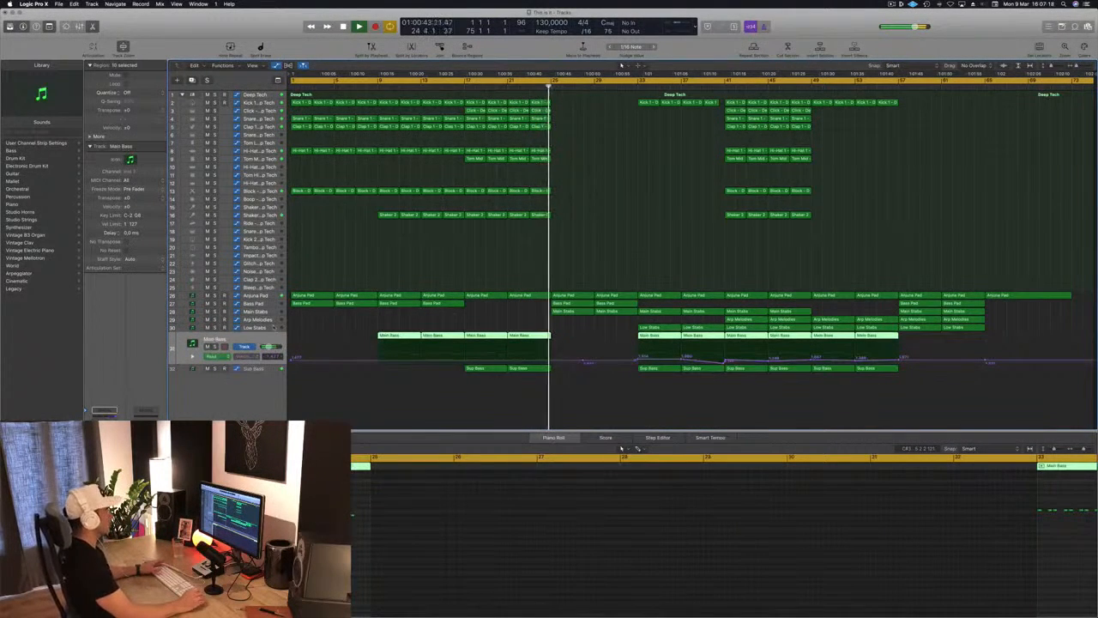
left_click(461, 242)
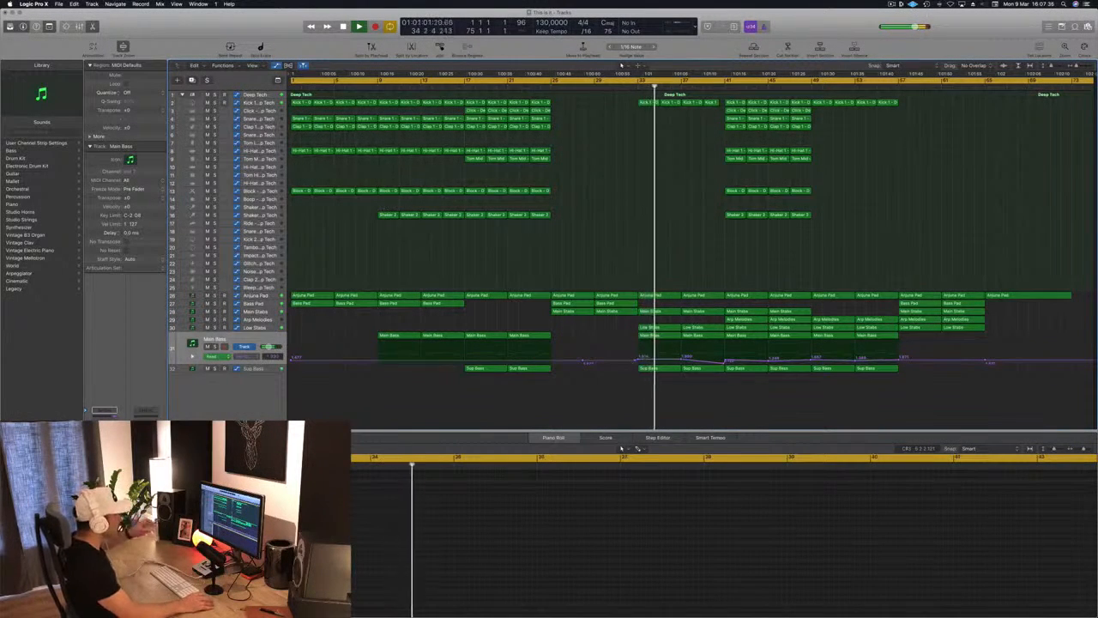
- Audition the arrangement from bar 41, bar 1 and bar 17, and return the playhead to the start
left_click(726, 88)
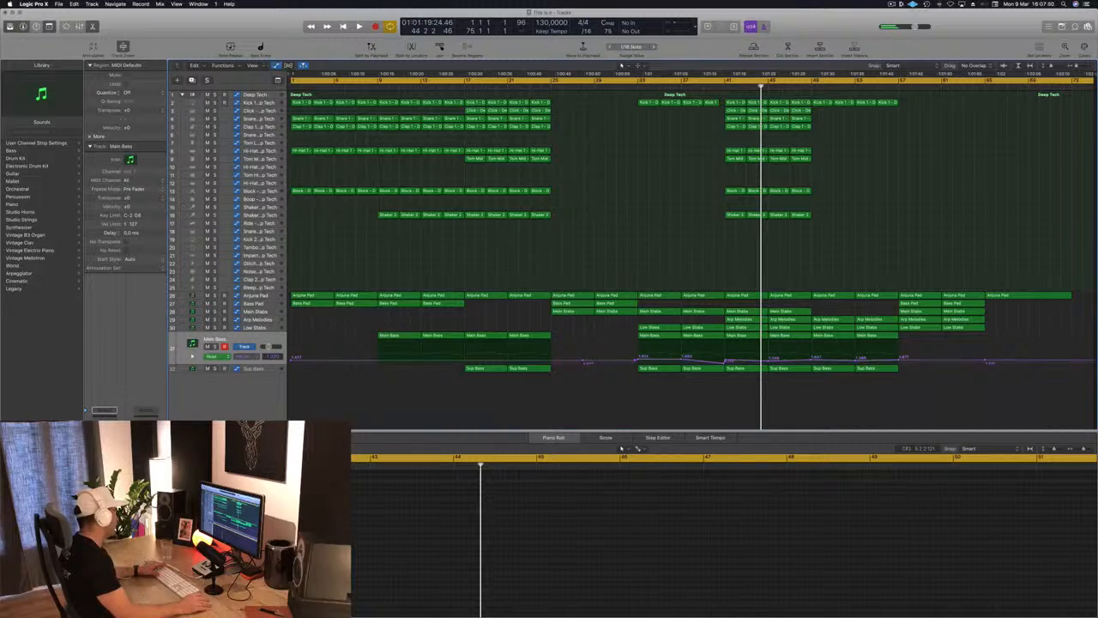
key("Return")
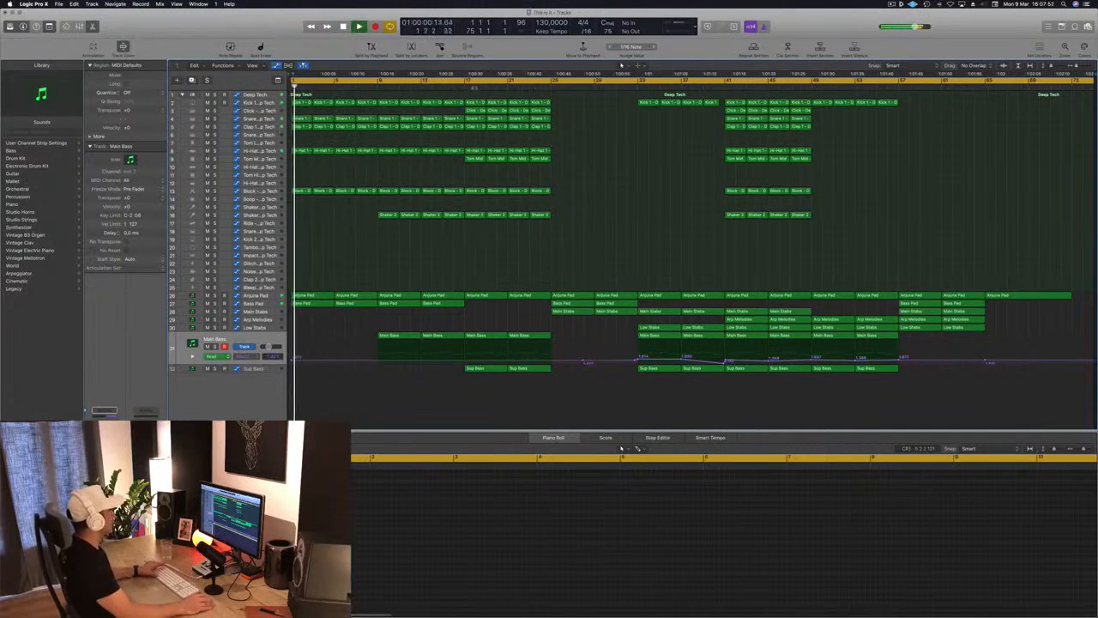
left_click(461, 86)
key("Return")
left_click(460, 88)
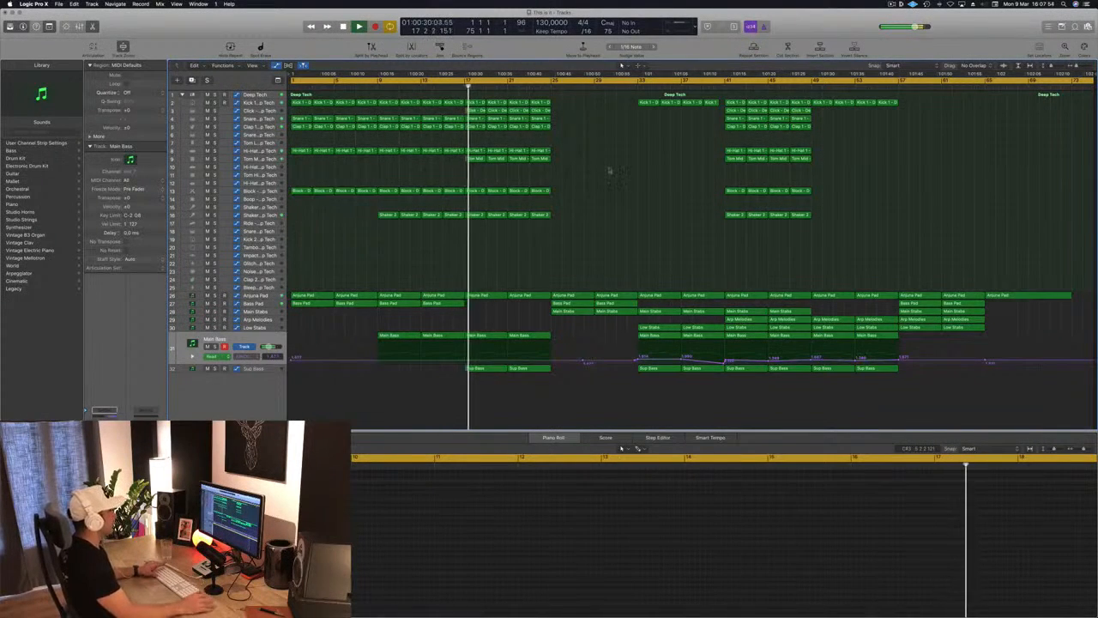
key("space")
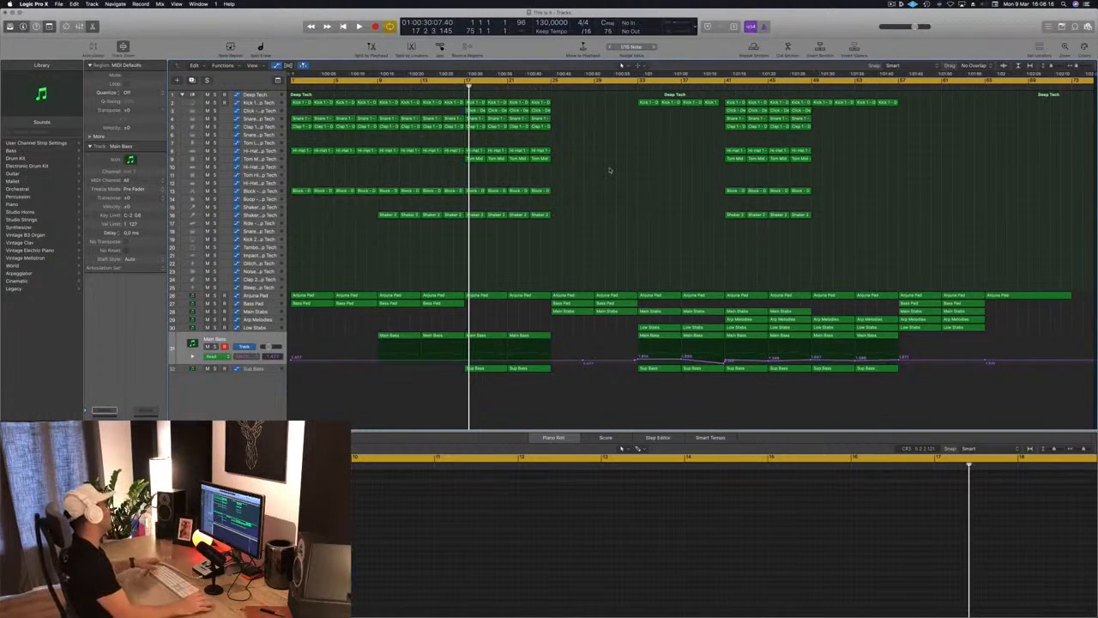
key("Return")
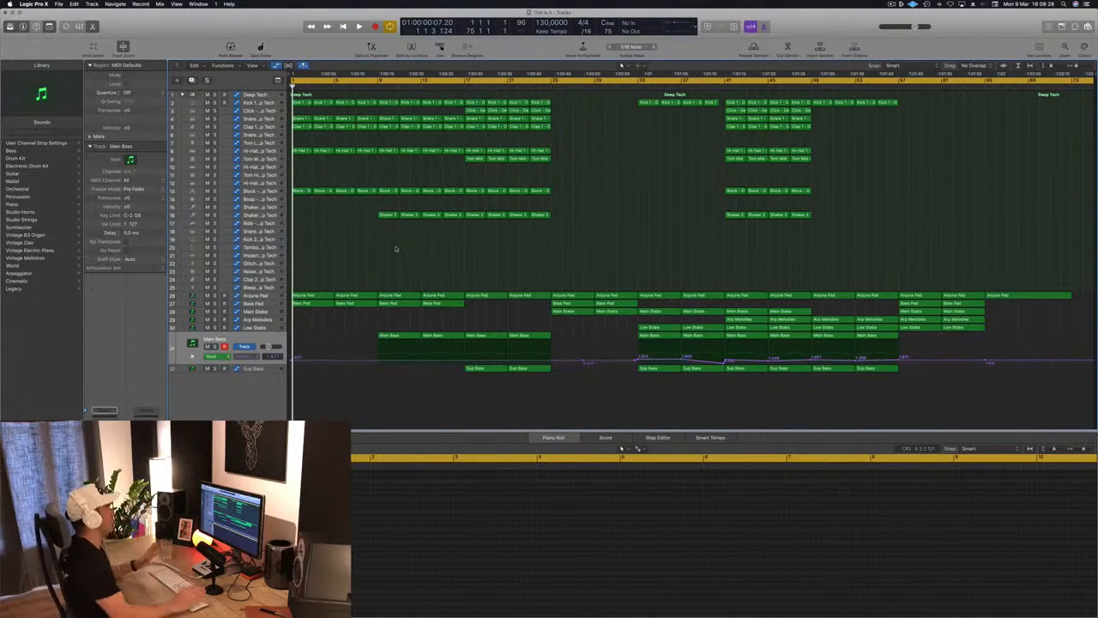
- Open the mixer and review its channel strips during playback, briefly soloing the Deep Tech drums
key("x")
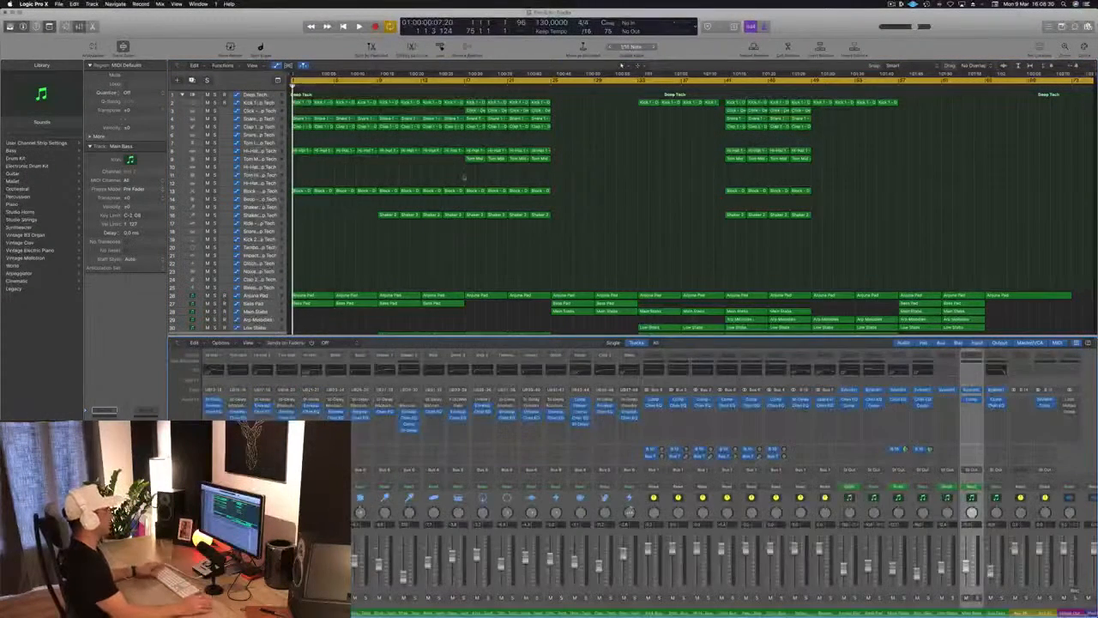
key("space")
scroll(721, 481, "left", 4)
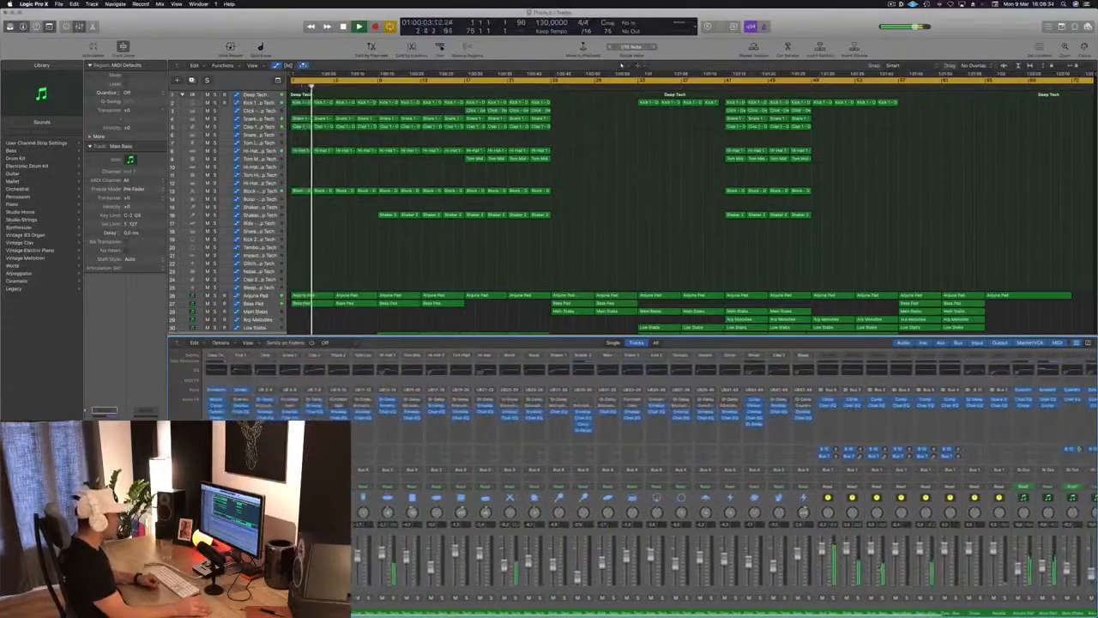
scroll(720, 480, "right", 1)
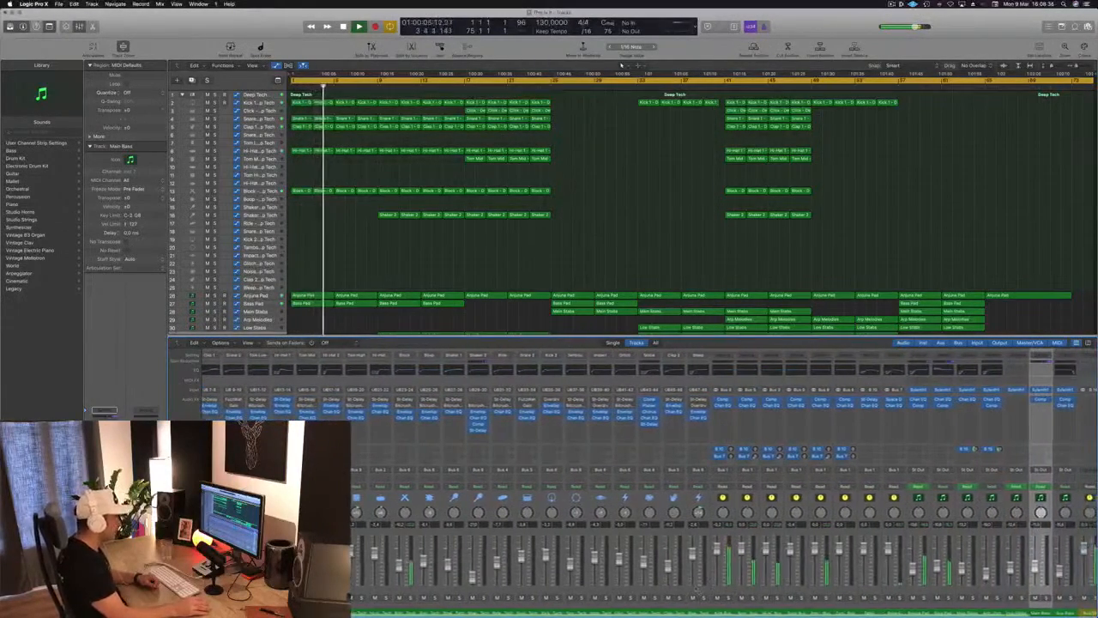
scroll(721, 481, "left", 3)
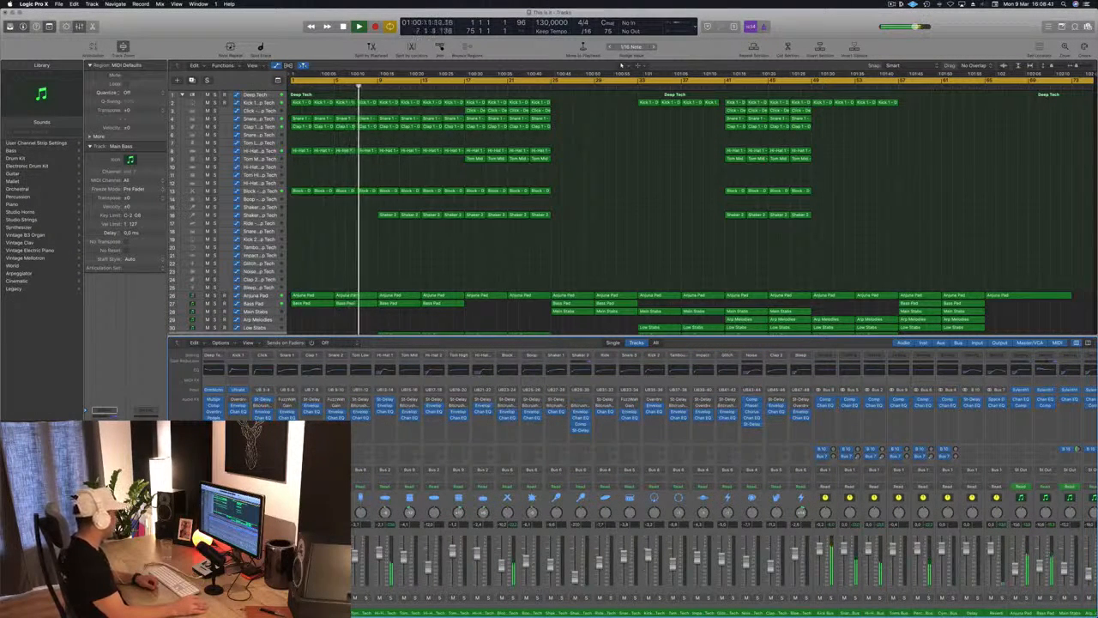
key("ctrl+s")
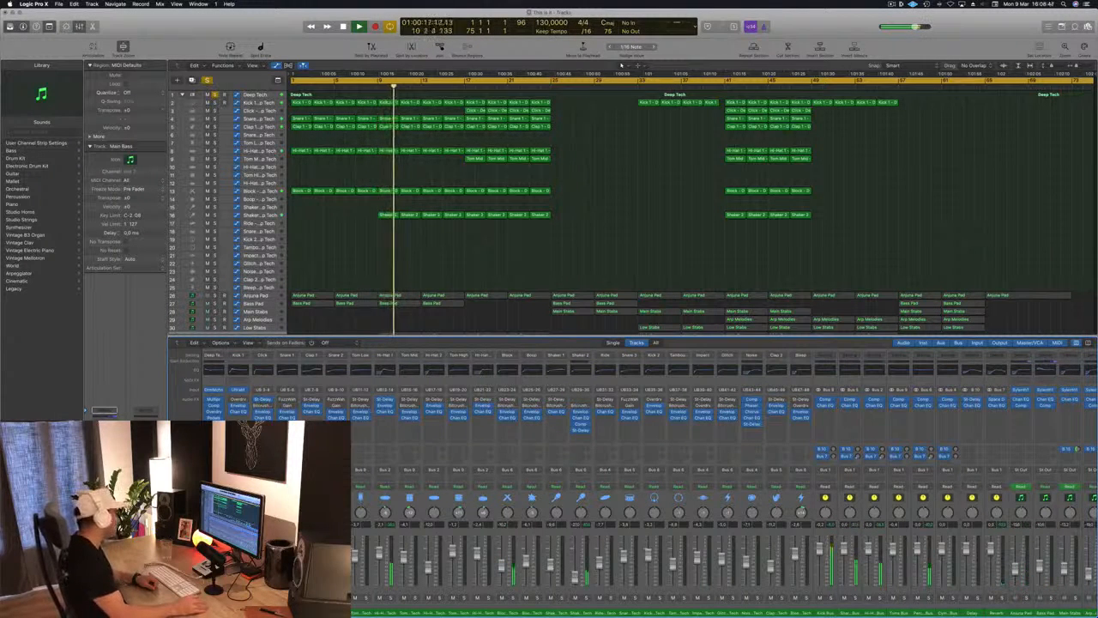
key("ctrl+s")
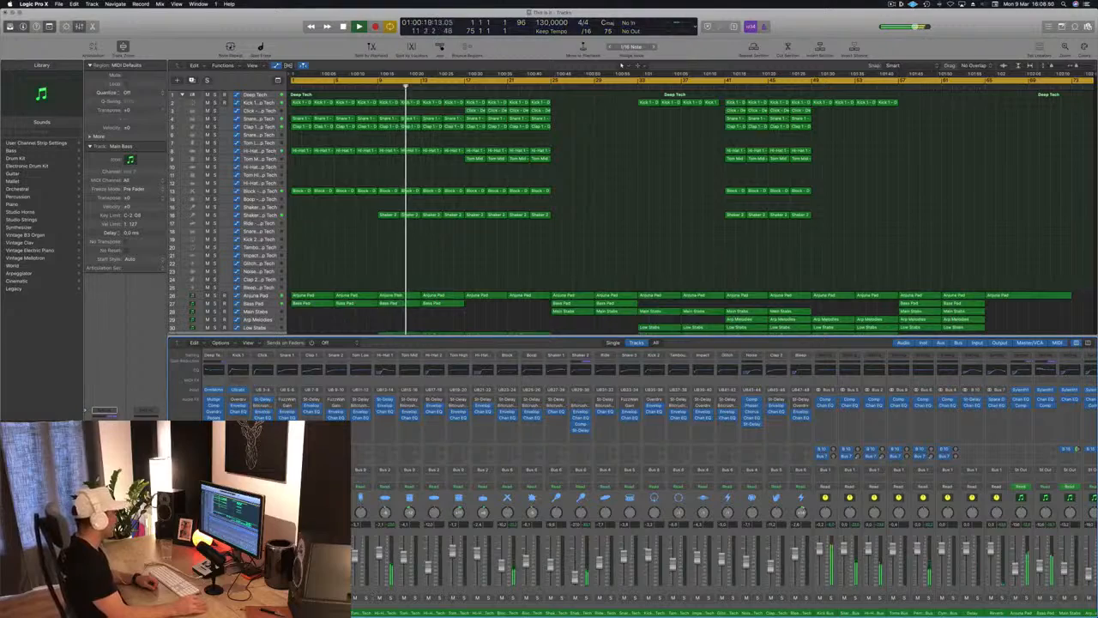
scroll(580, 595, "right", 2)
scroll(580, 595, "right", 5)
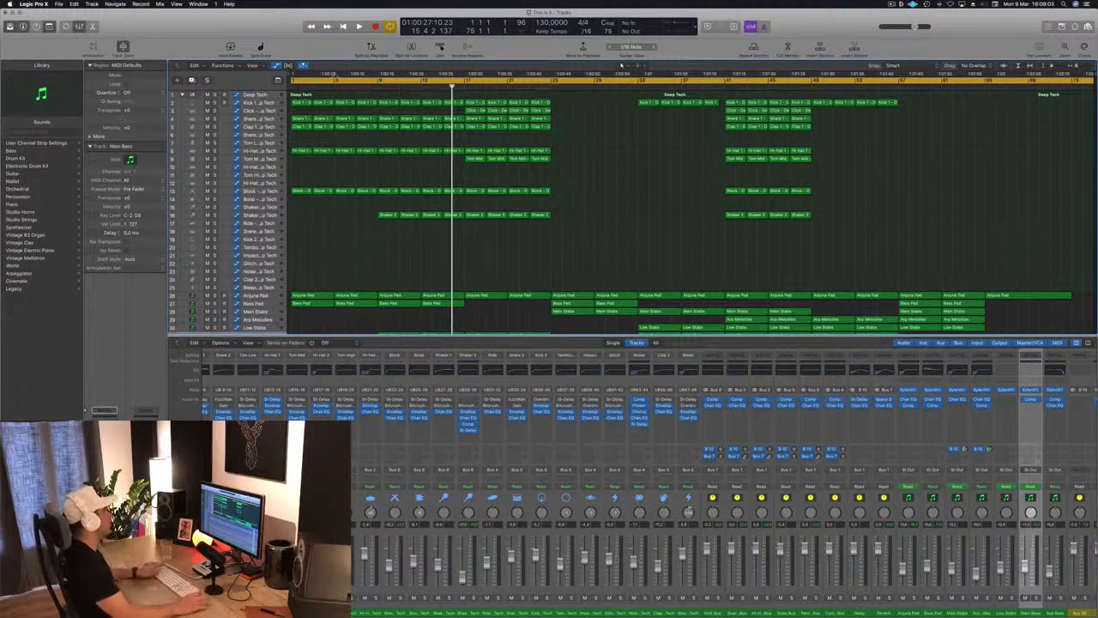
- Limit the cycle range to bars 1 to 9, play the section and adjust the tracks' zoom
mouse_move(361, 84)
left_mouse_down()
mouse_move(292, 84)
mouse_move(377, 83)
left_mouse_up()
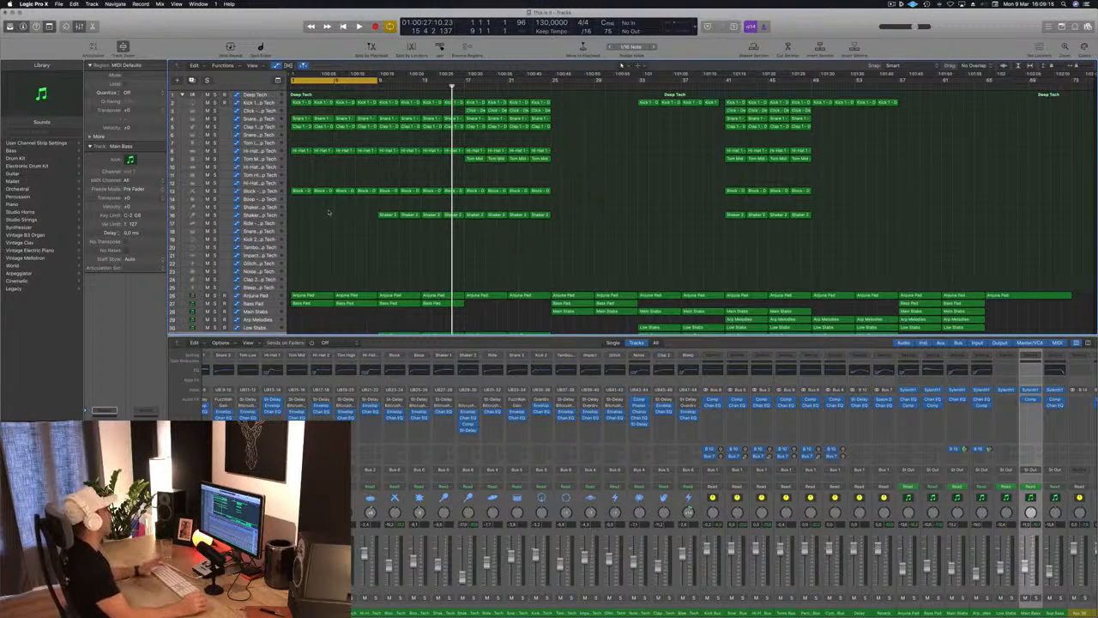
key("space")
key("super+Right")
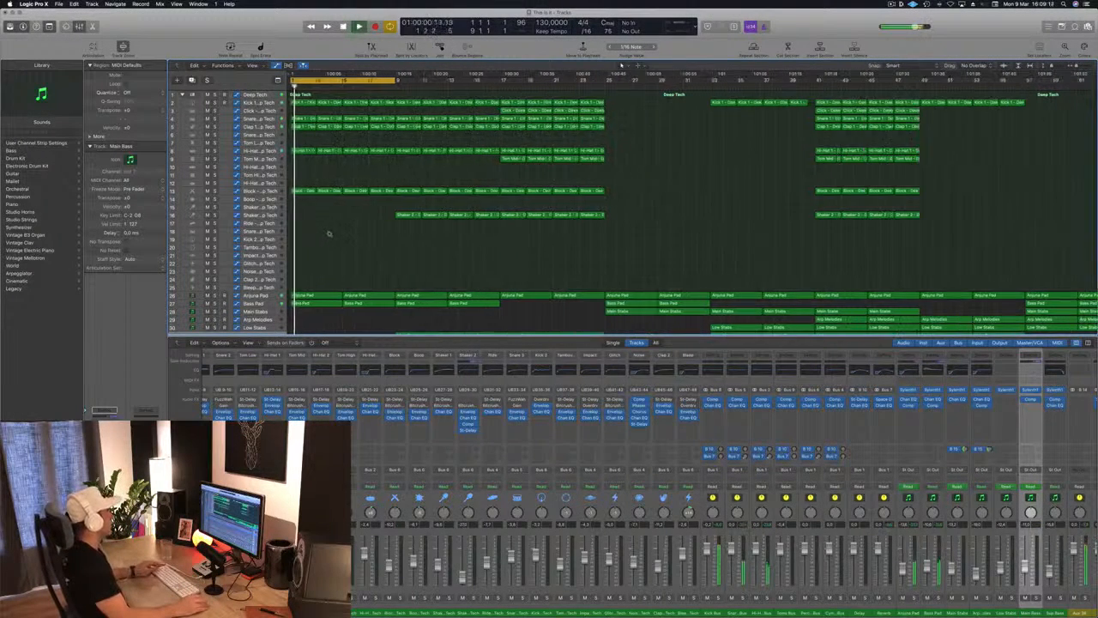
key("super+Up")
scroll(343, 226, "up", 1)
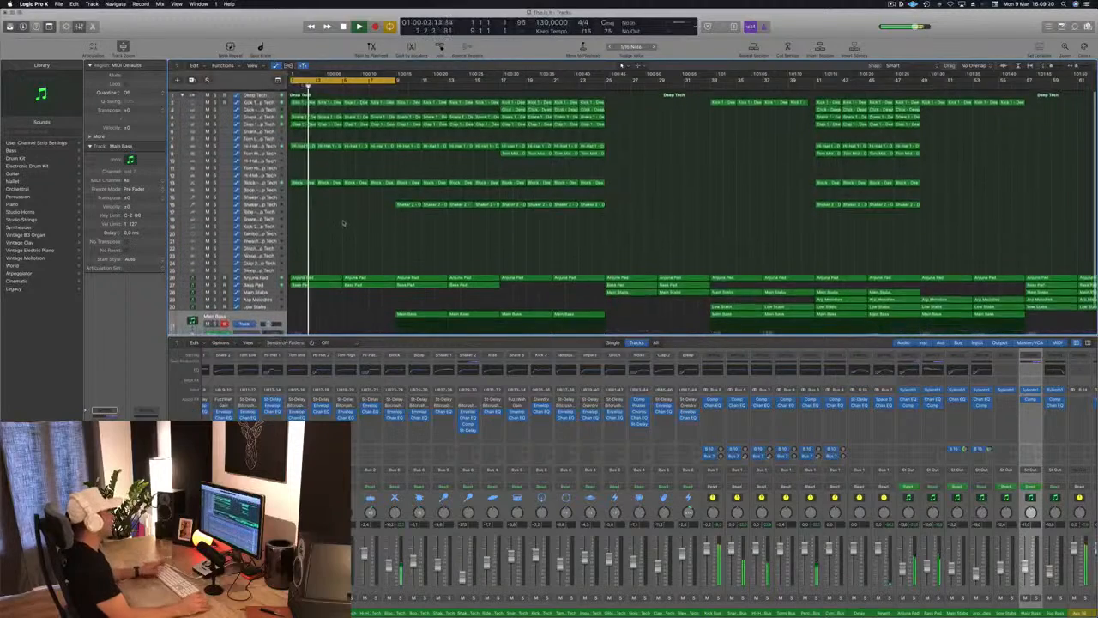
key("Return")
key("space")
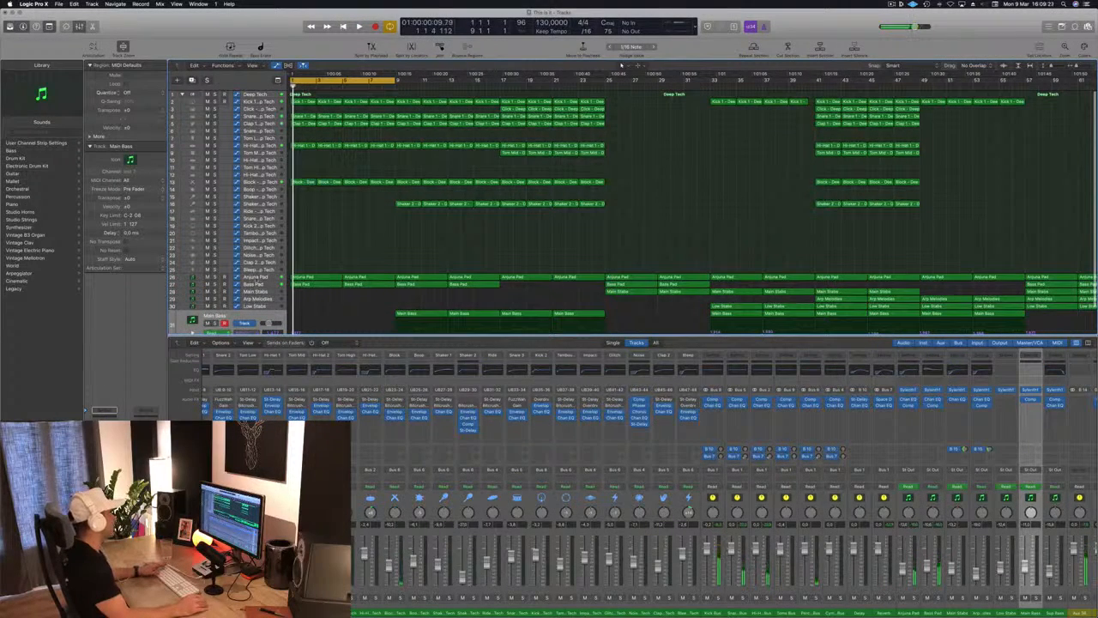
- Select the Arjuna Pad track and briefly solo it and the Bass Pad track to compare their sounds
left_click(258, 278)
key("space")
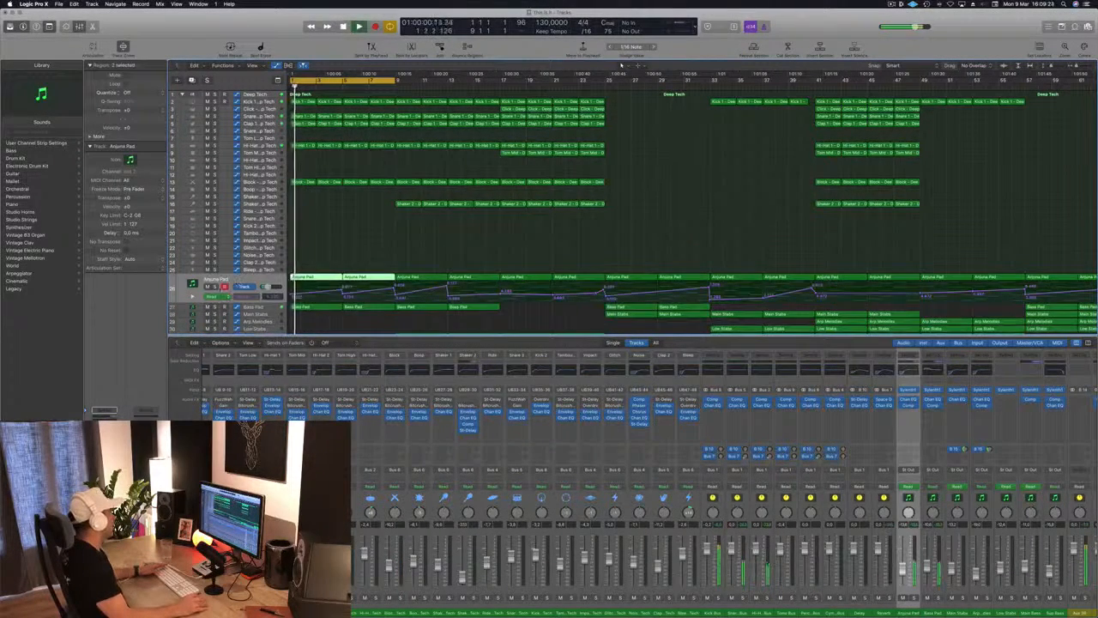
left_click(216, 287)
left_click(216, 288)
key("space")
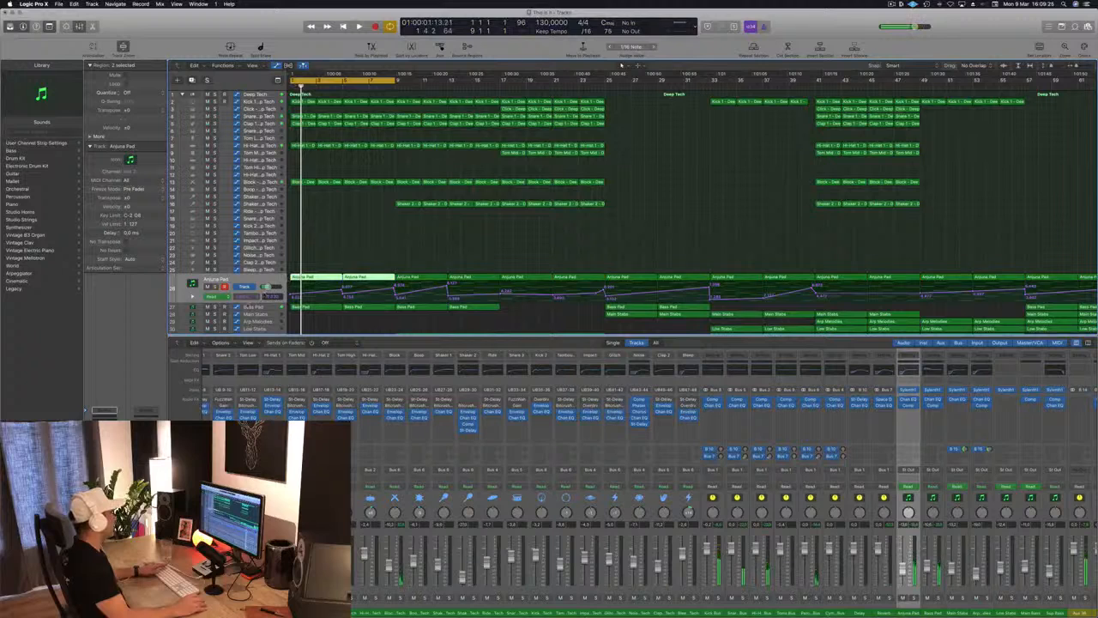
left_click(216, 306)
key("space")
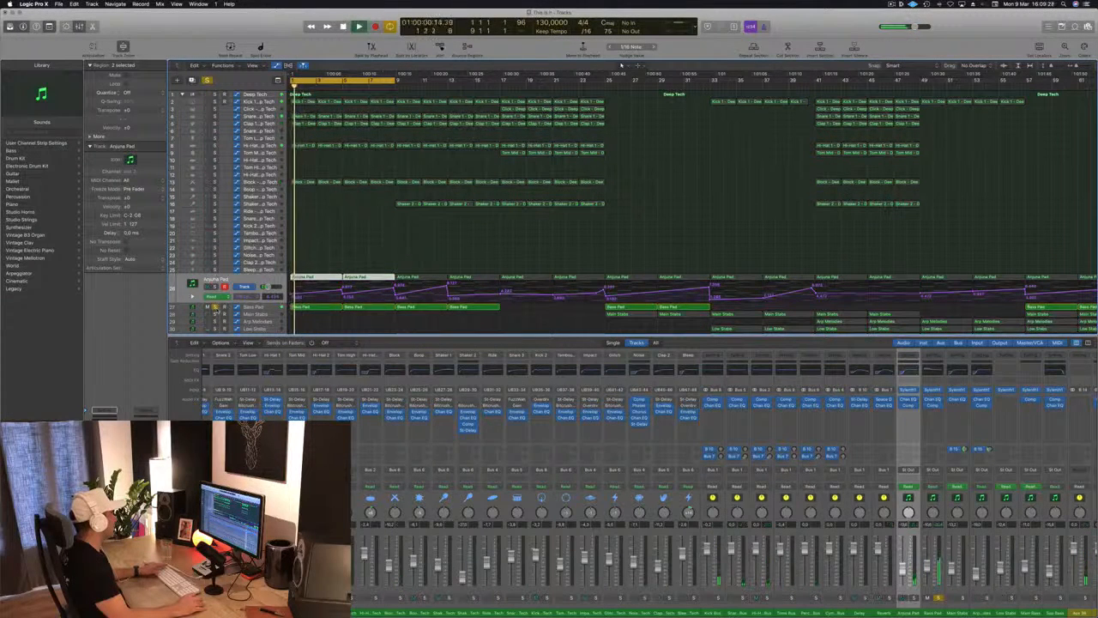
left_click(215, 306)
- Delete the two Arjuna Pad regions in bars 1 to 9 and listen to the intro without them
key("space")
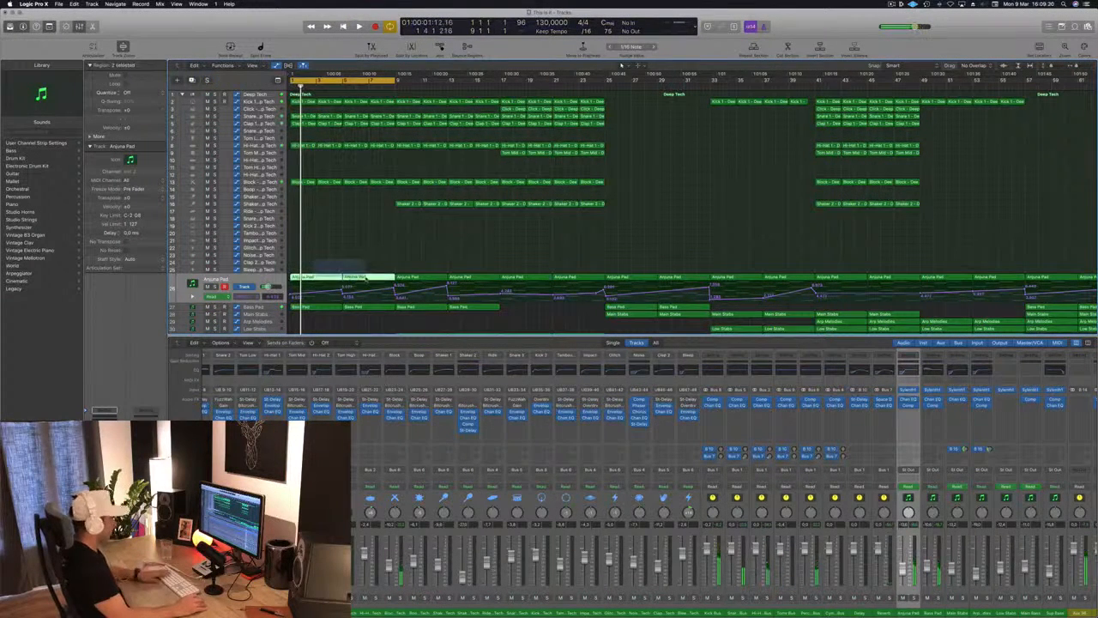
key("Delete")
key("space")
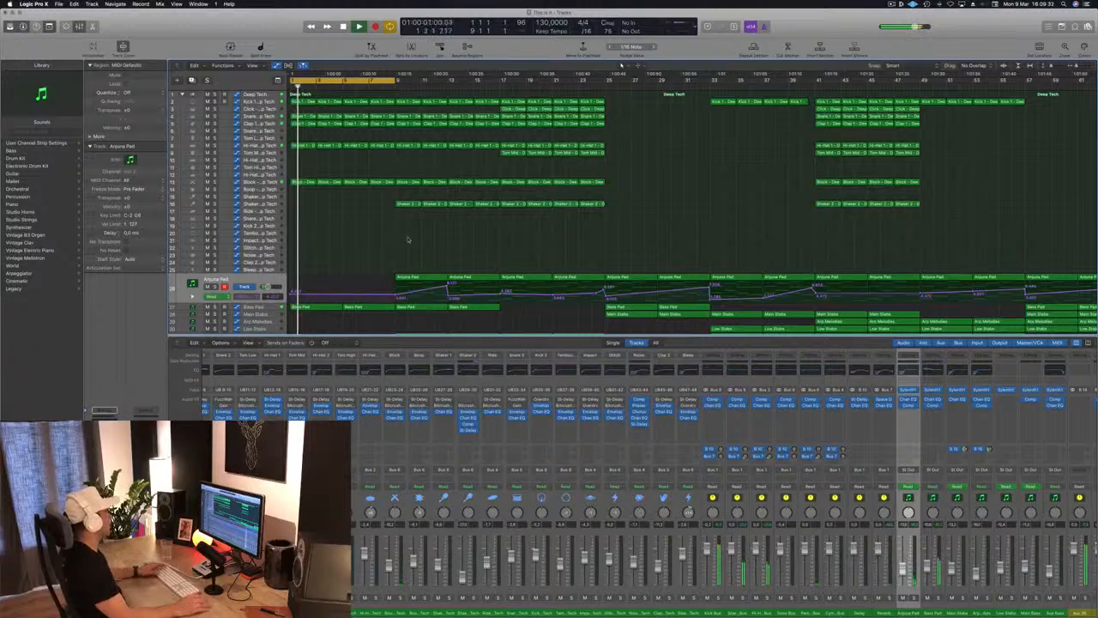
key("space")
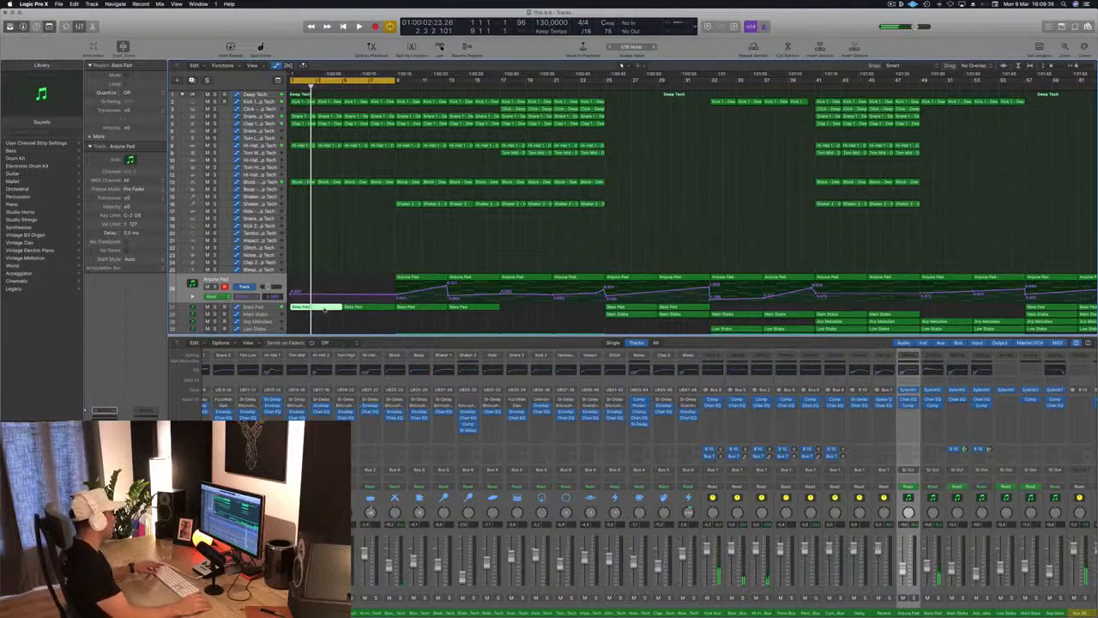
- Open the first Bass Pad region in the Piano Roll and delete every note except the one in bar 1
double_click(317, 308)
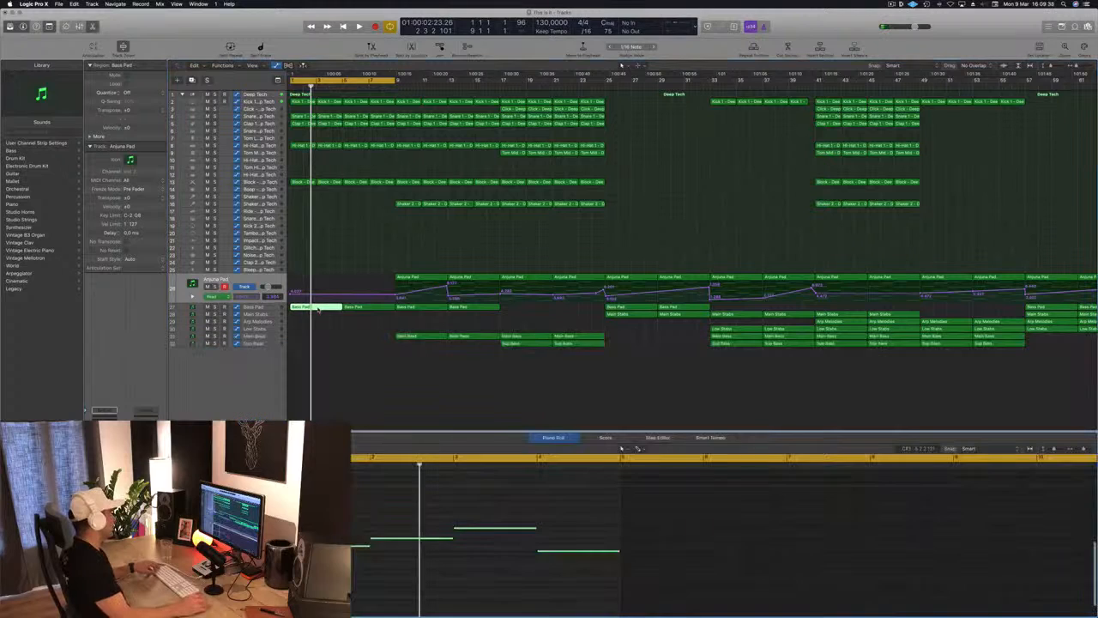
left_click_drag(409, 507, 619, 598)
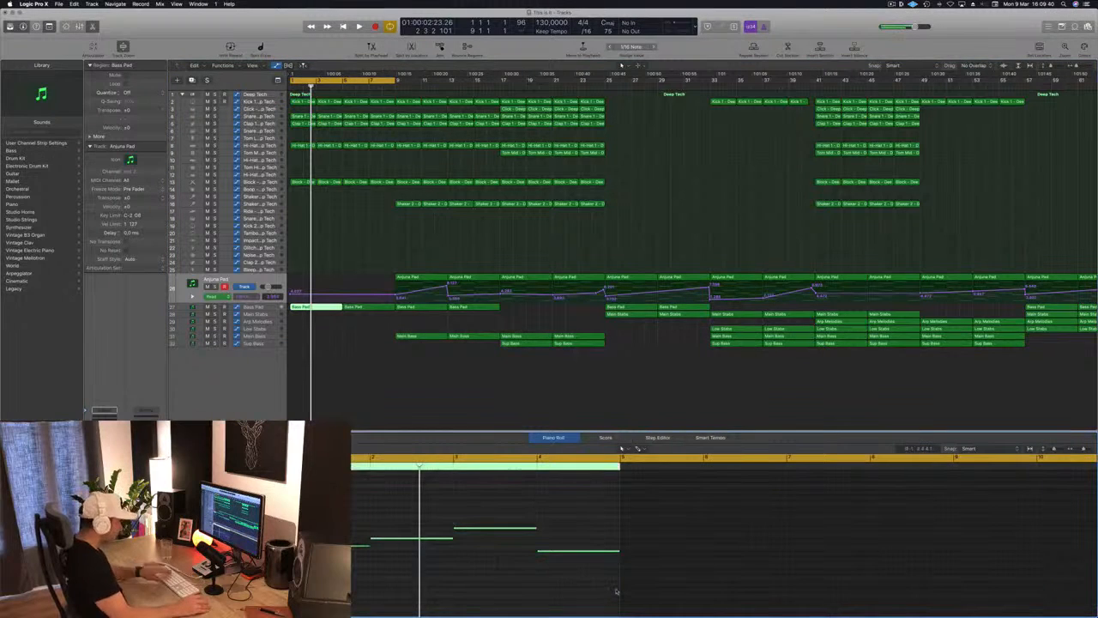
key("Delete")
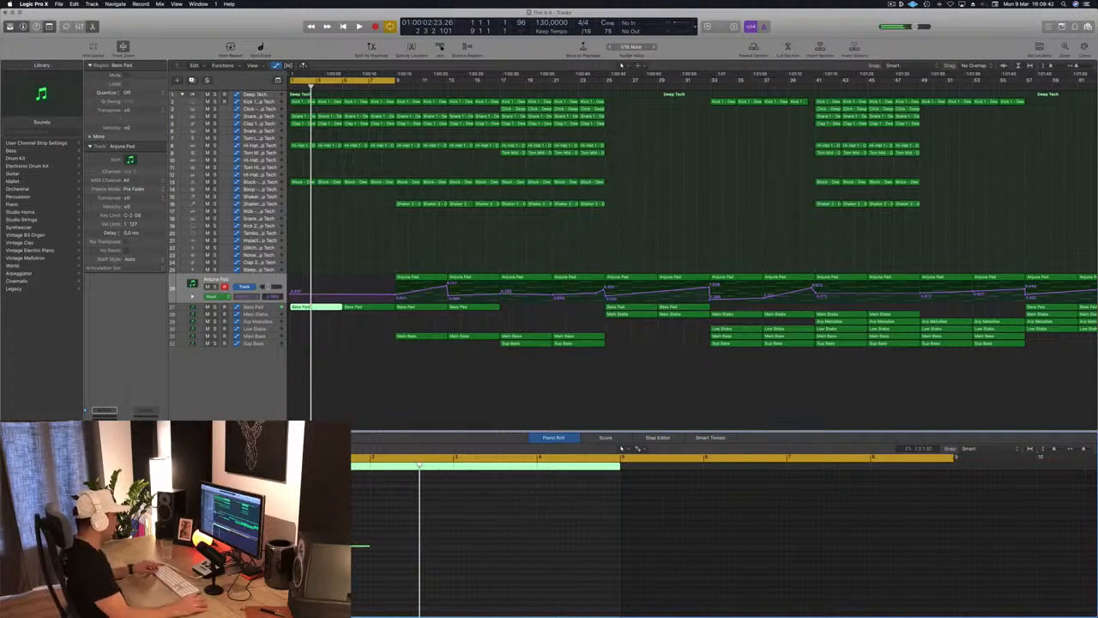
- Copy the bar 1 bass note at the same pitch so it fills bars 2, 3 and 4
left_click_drag(367, 547, 417, 552)
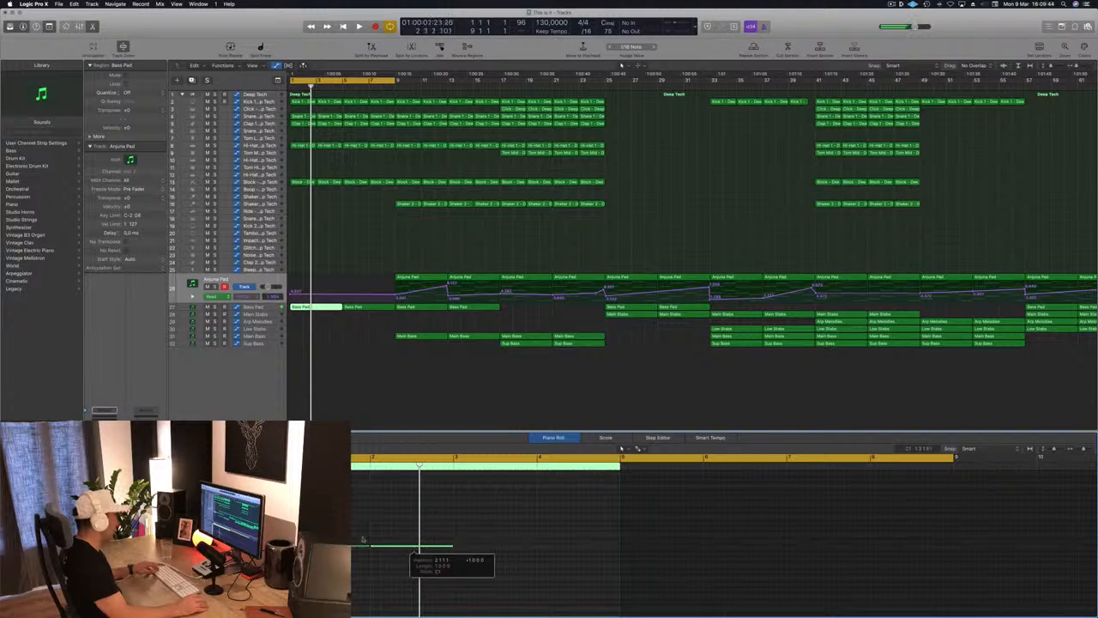
left_click_drag(346, 528, 436, 559)
left_click_drag(341, 547, 503, 548)
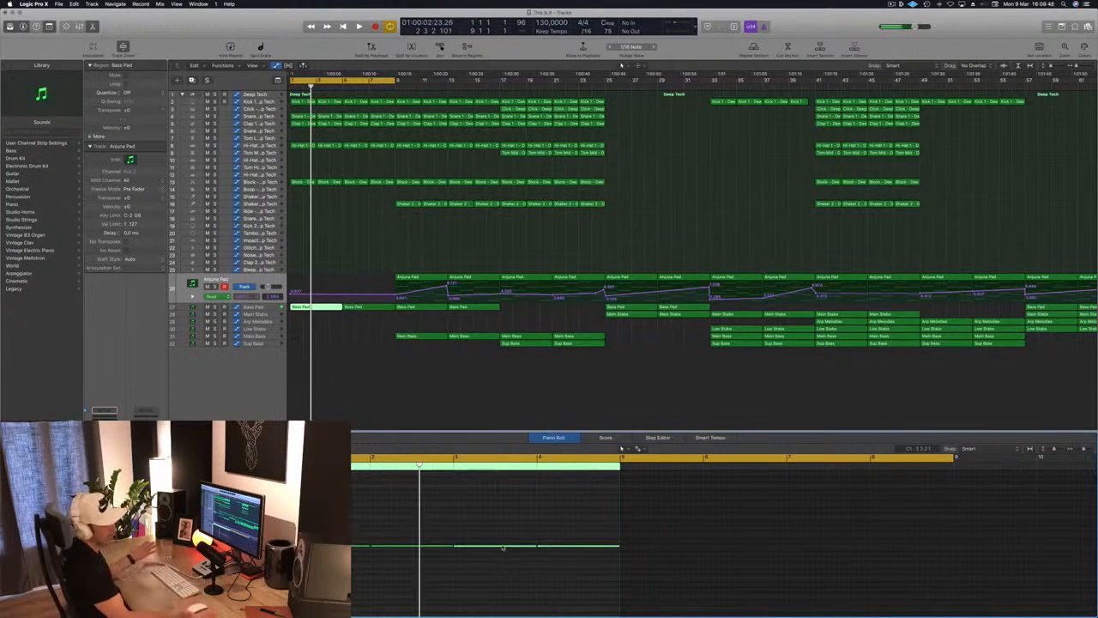
- Replace the second Bass Pad region with a copy of the edited first one at bar 5, and play the intro
left_click(365, 306)
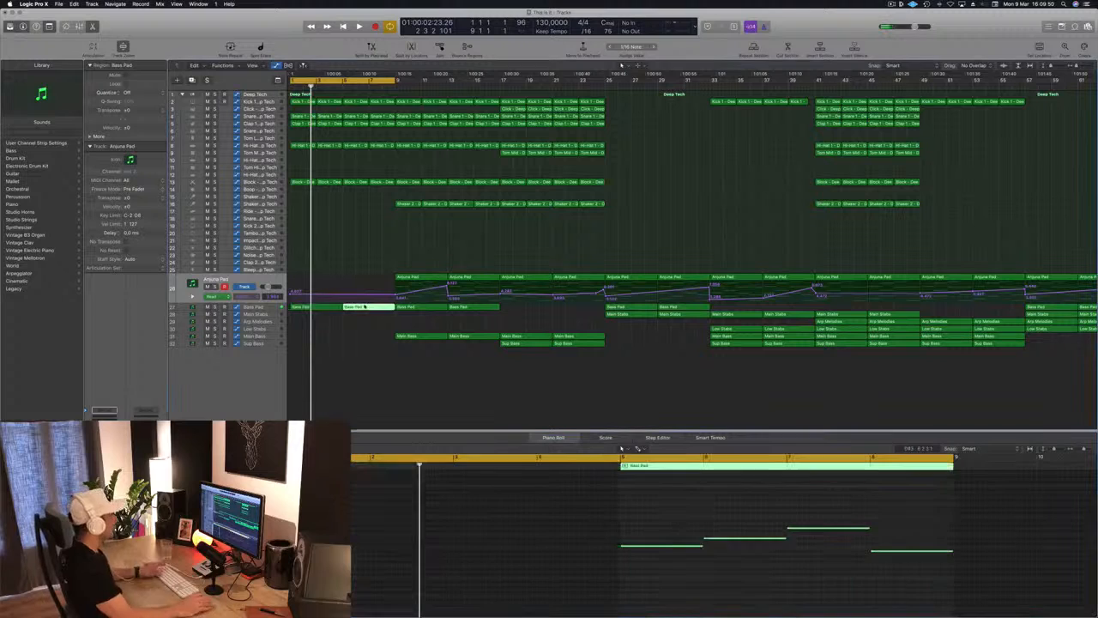
key("Delete")
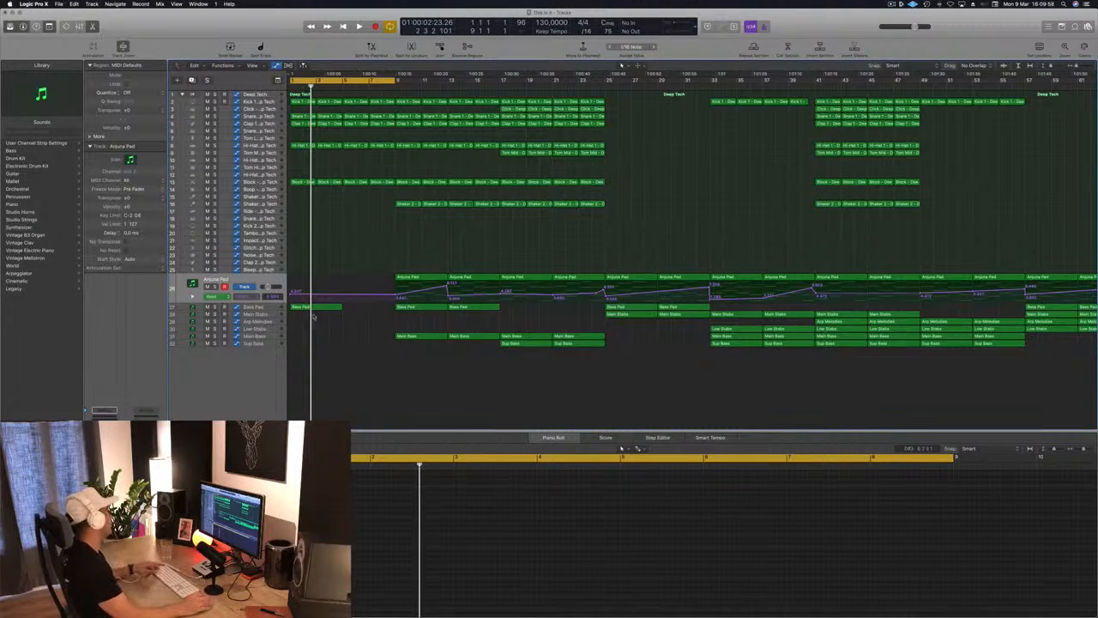
left_click_drag(313, 316, 366, 316)
key("space")
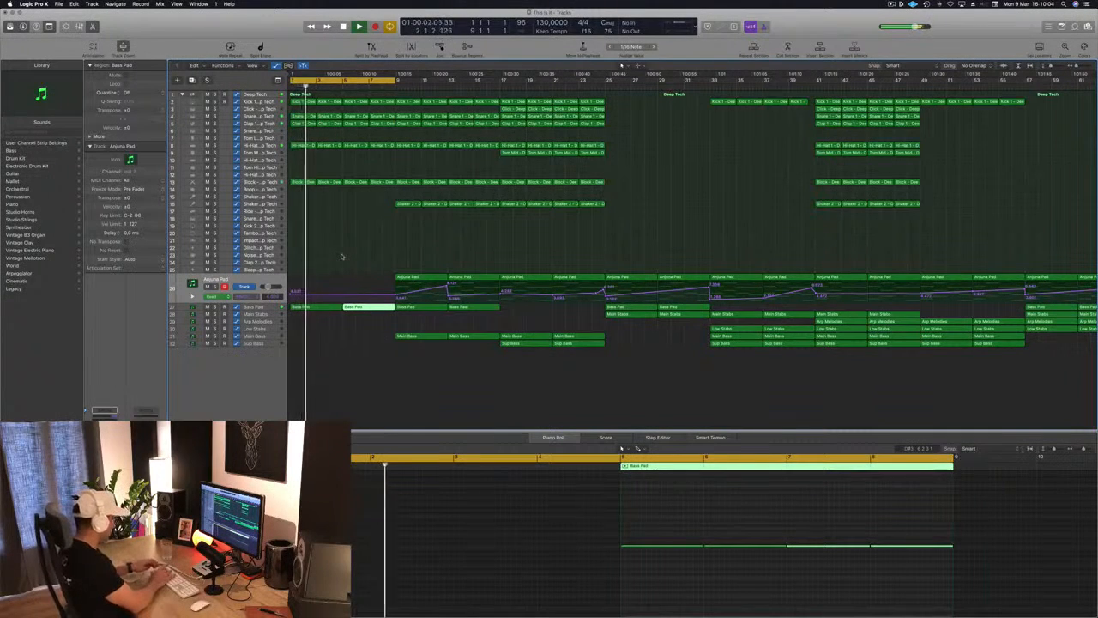
- Try a one-bar region on the Noise track at bar 4 while the intro plays
left_click(336, 255)
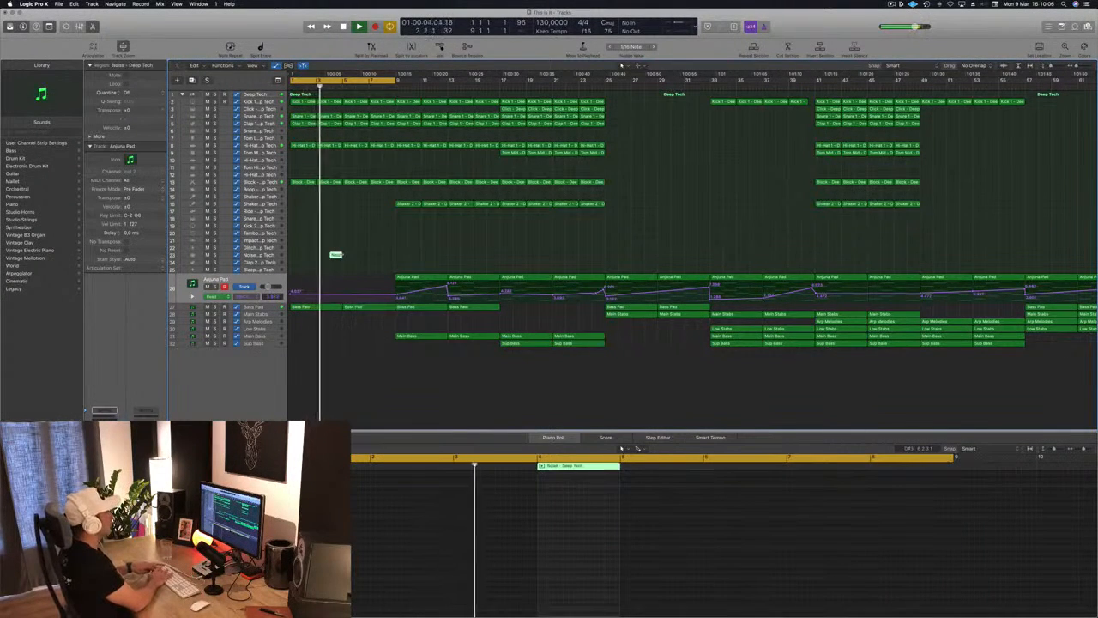
left_click(374, 256)
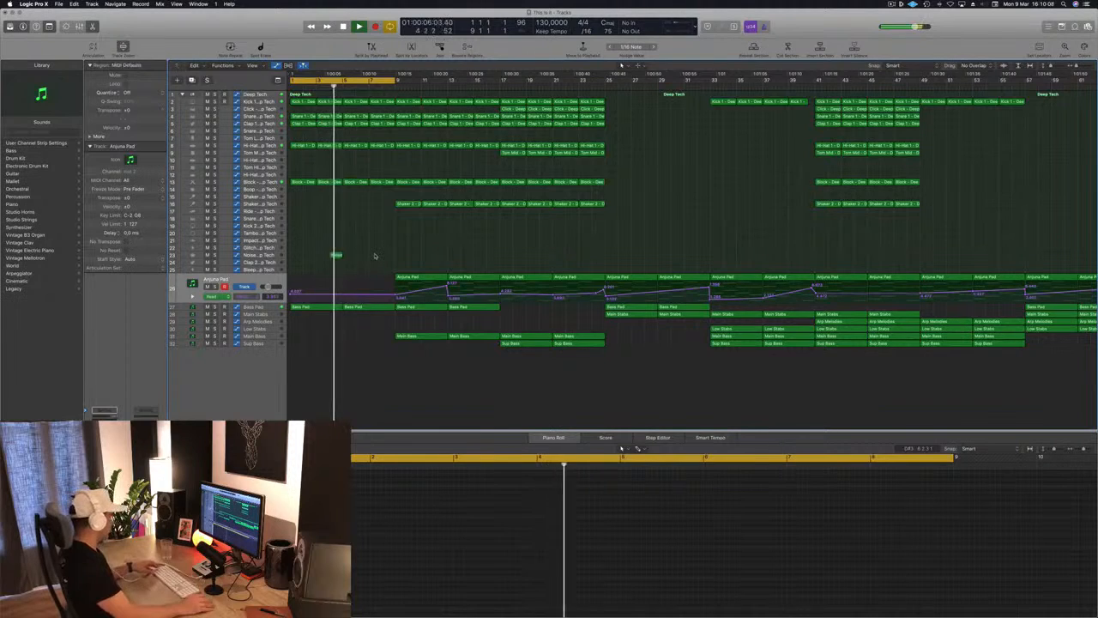
key("space")
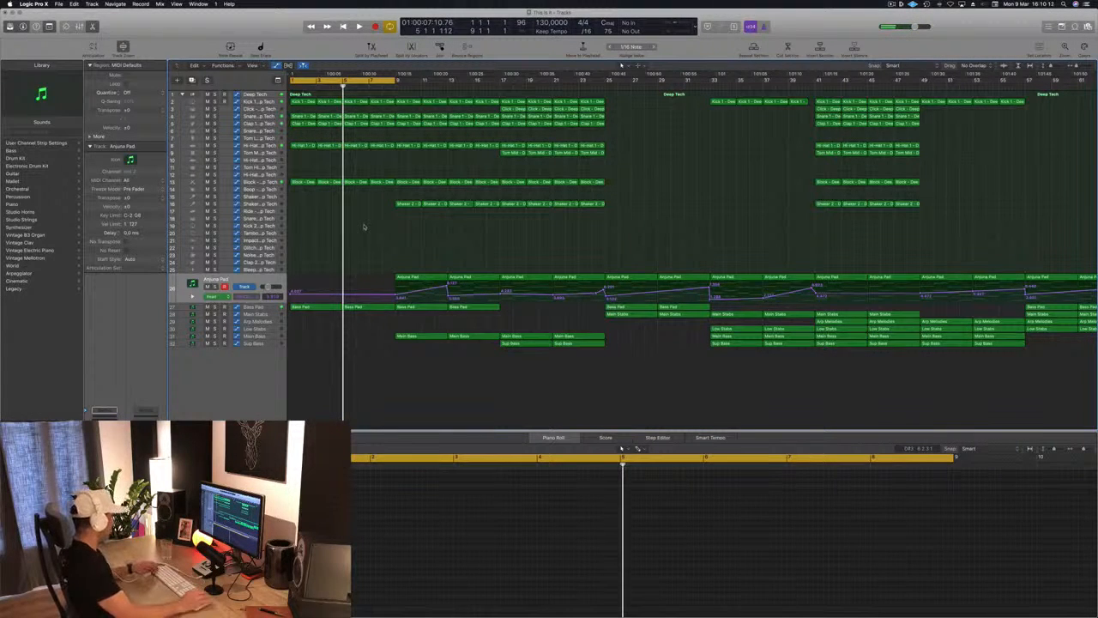
- Repeat the eight-bar intro section three times so the intro extends to bar 33, and play it
key("super+r")
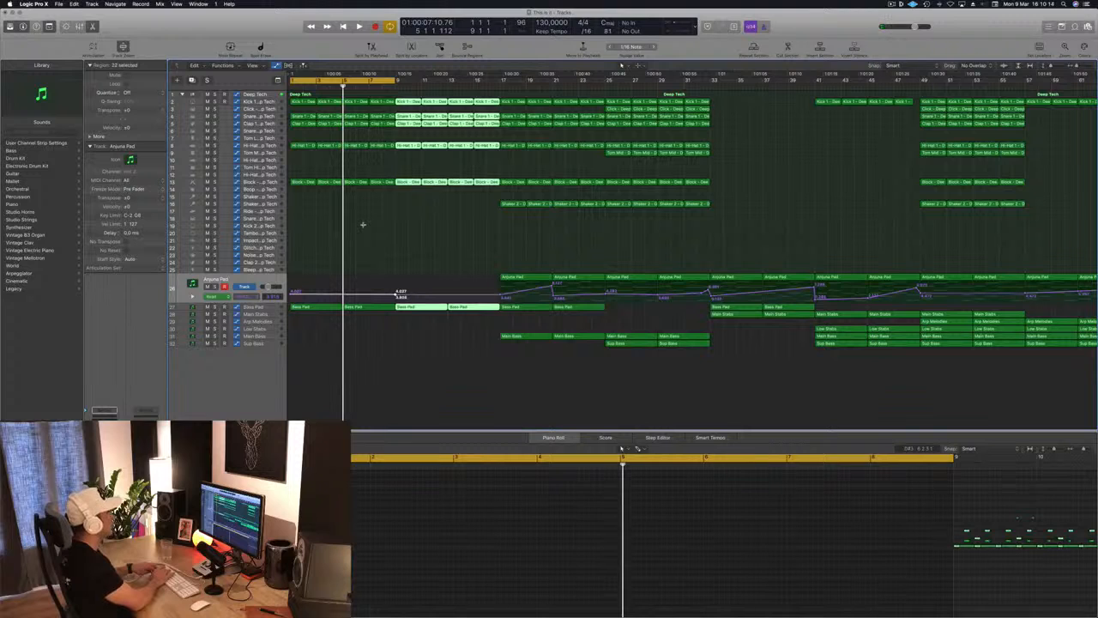
key("super+r")
key("super+r")
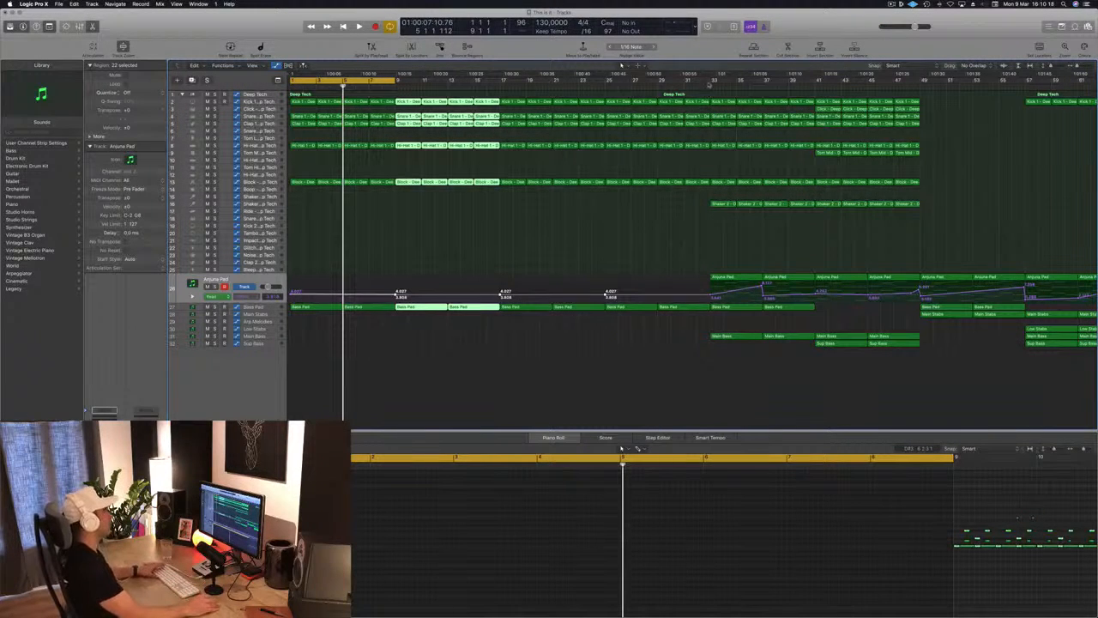
left_click(442, 228)
key("space")
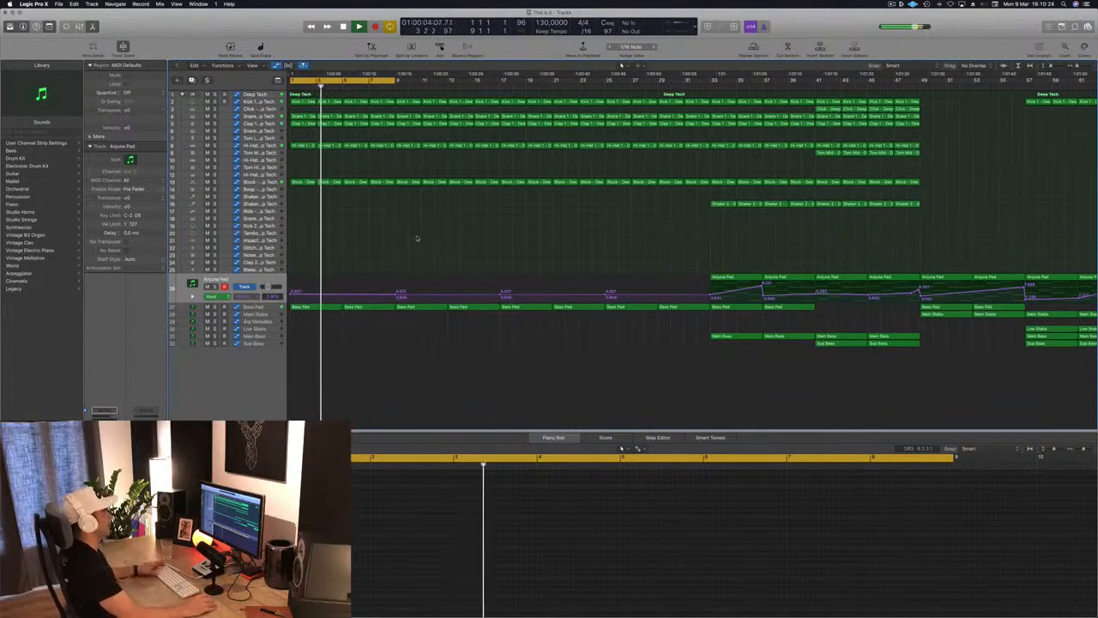
left_click(469, 251, "ctrl+alt")
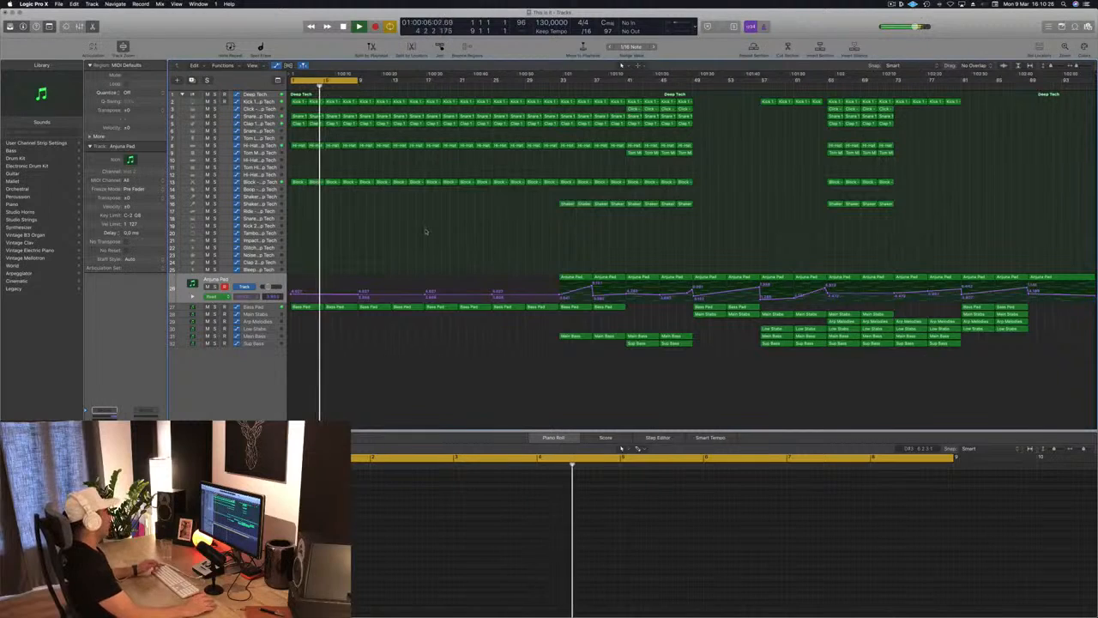
left_click(399, 241, "ctrl+alt")
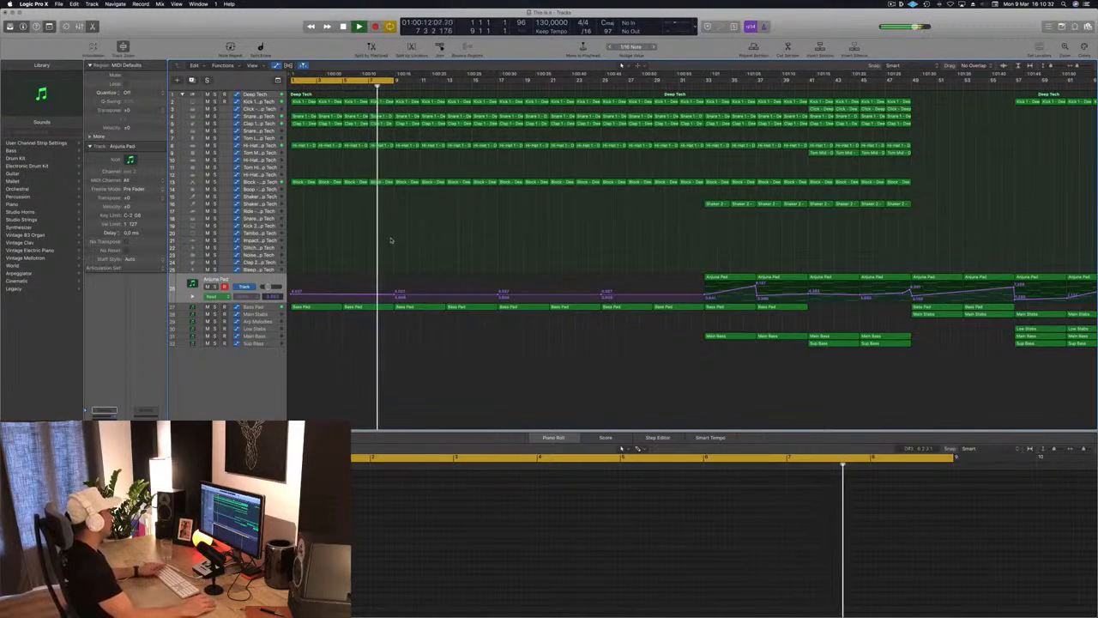
- Open the Bass Pad track's Sylenth1 and Compressor windows and dismiss the Sylenth1 update prompt
left_click(267, 308)
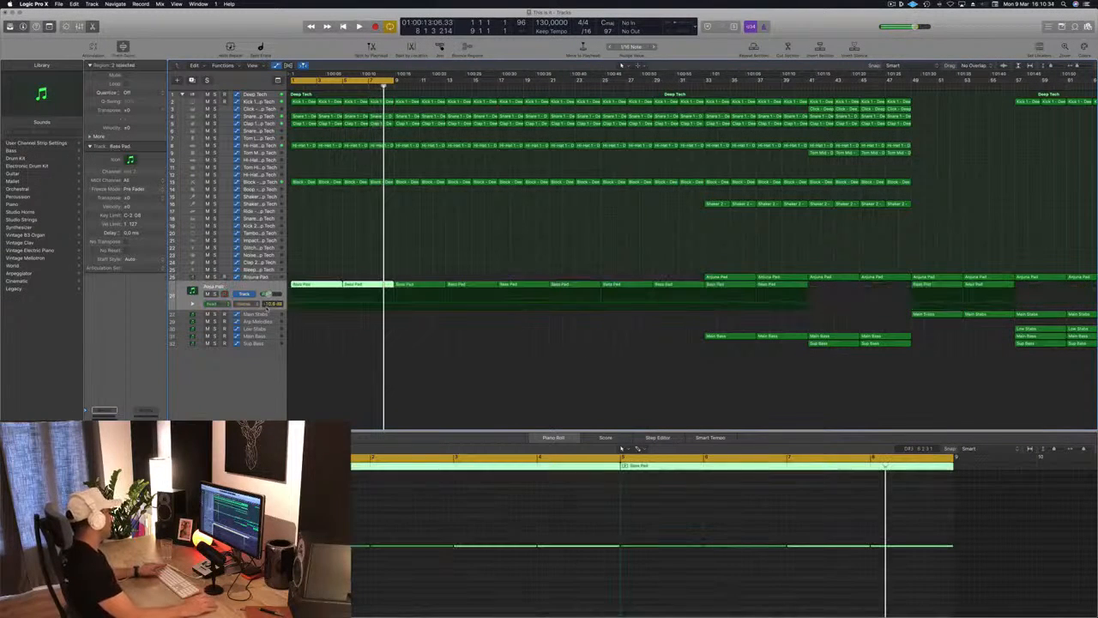
key("v")
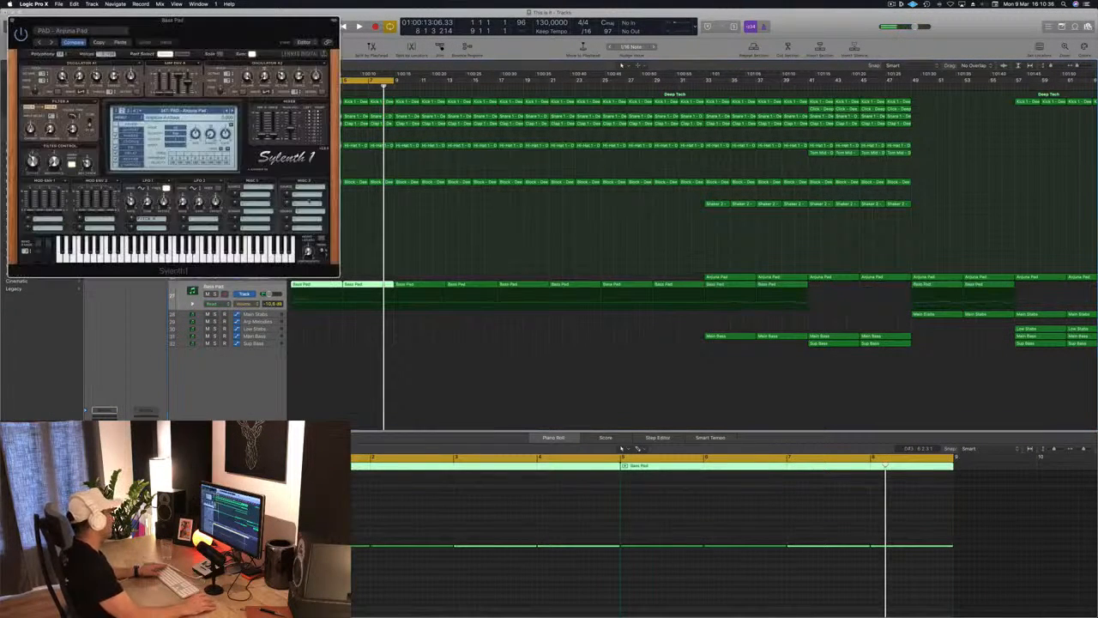
left_click_drag(249, 32, 846, 129)
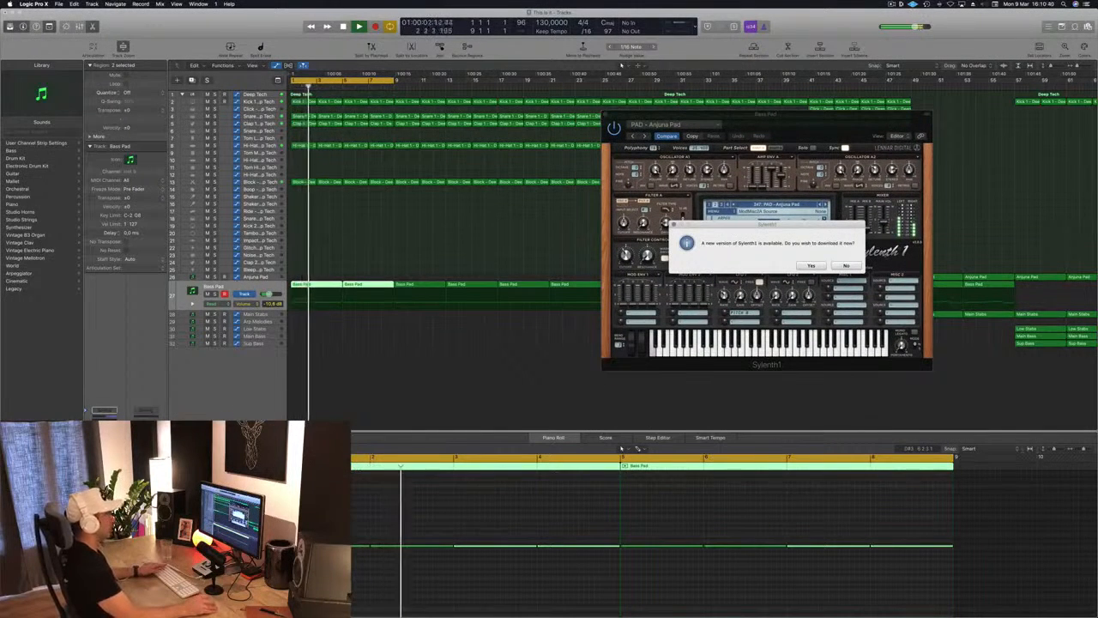
key("Escape")
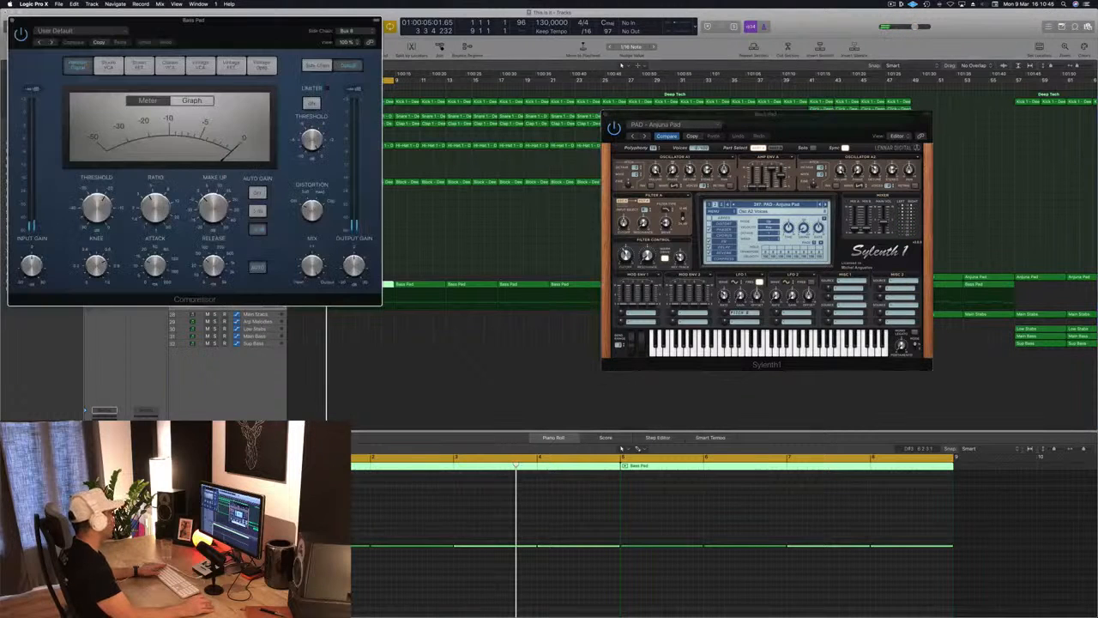
- Adjust the Bass Pad compressor's threshold to about -15 dB, check its side-chain settings, and close it
left_click_drag(175, 30, 420, 145)
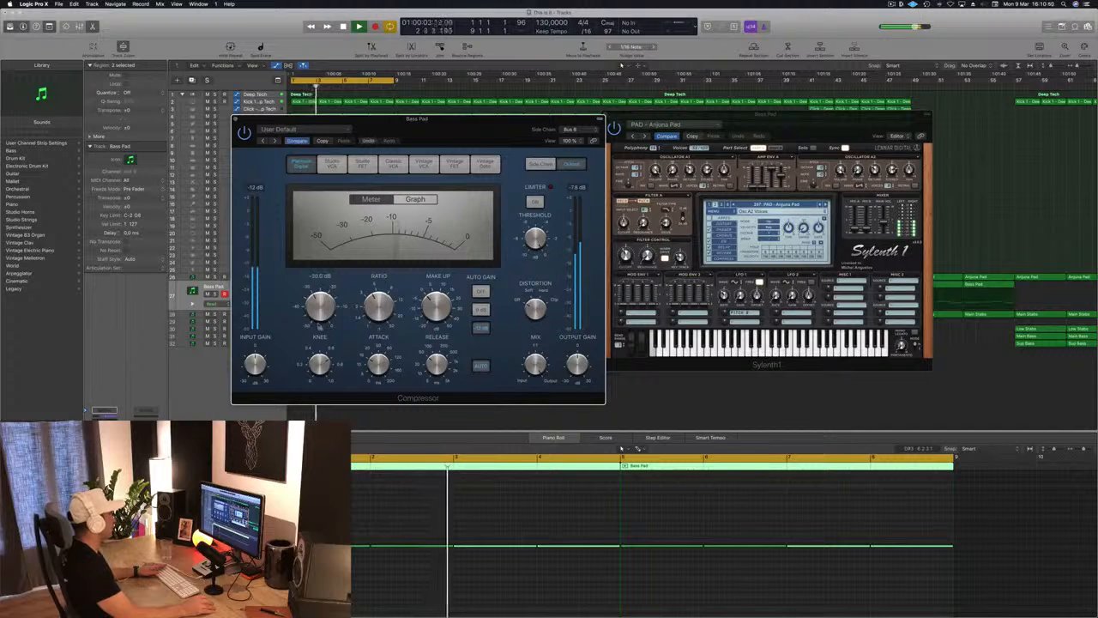
left_click(540, 163)
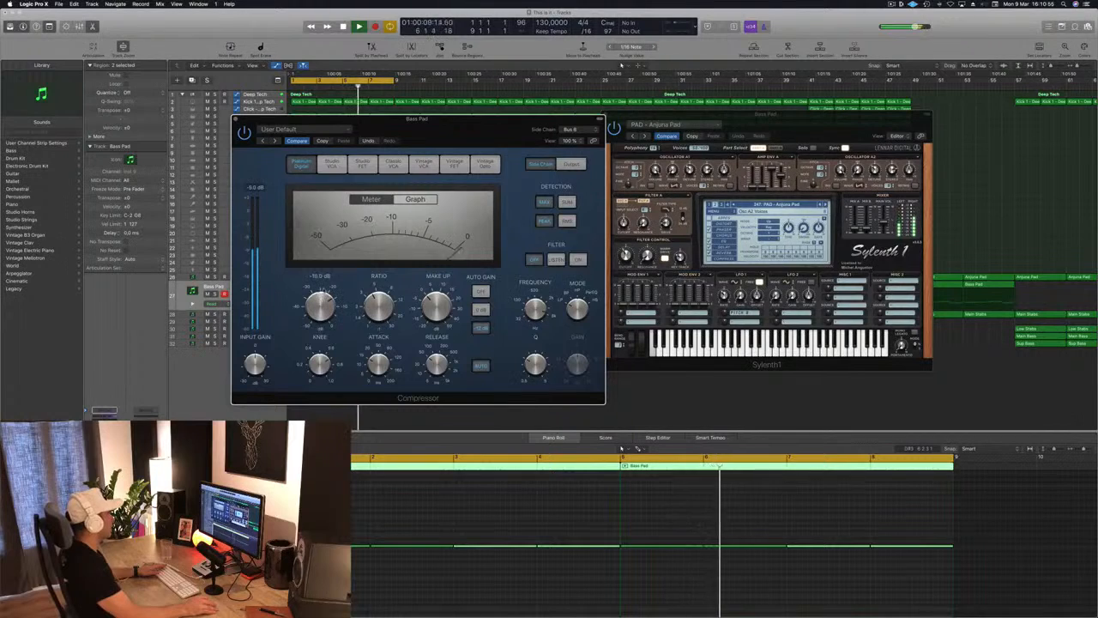
key("super+w")
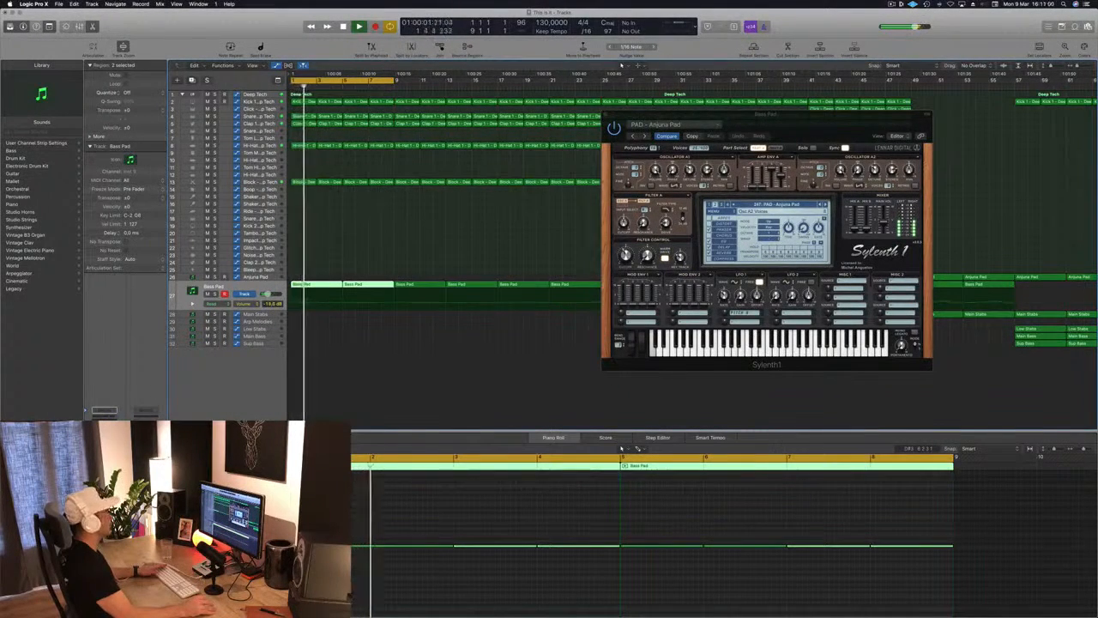
- Record a movement of the Bass Pad's Sylenth1 filter cutoff in Touch automation mode, and close the synth window
left_click_drag(823, 123, 747, 128)
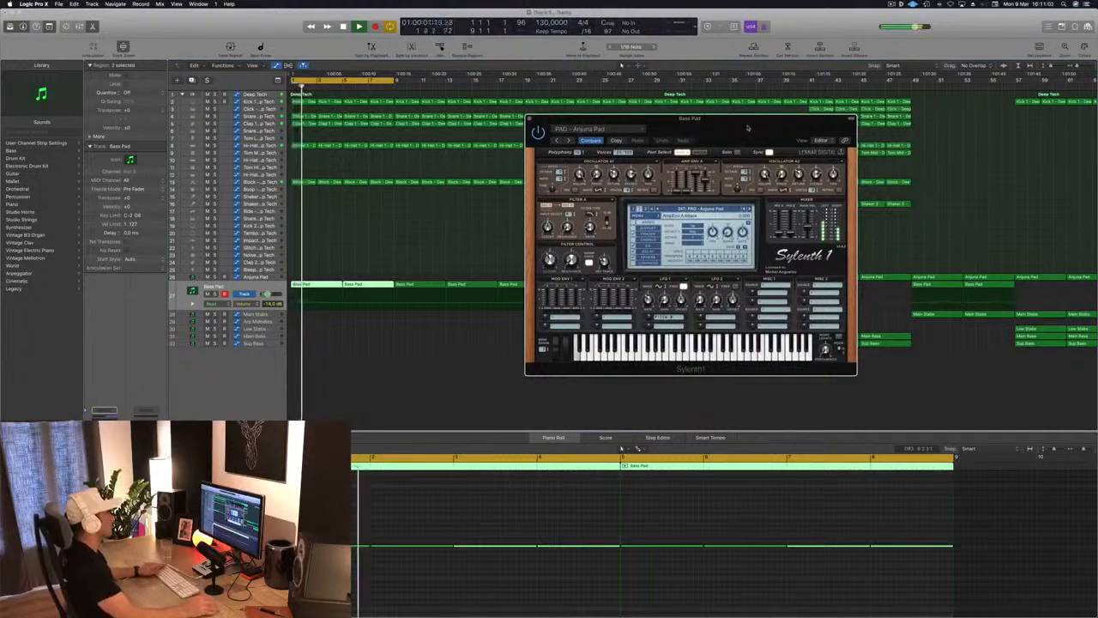
key("space")
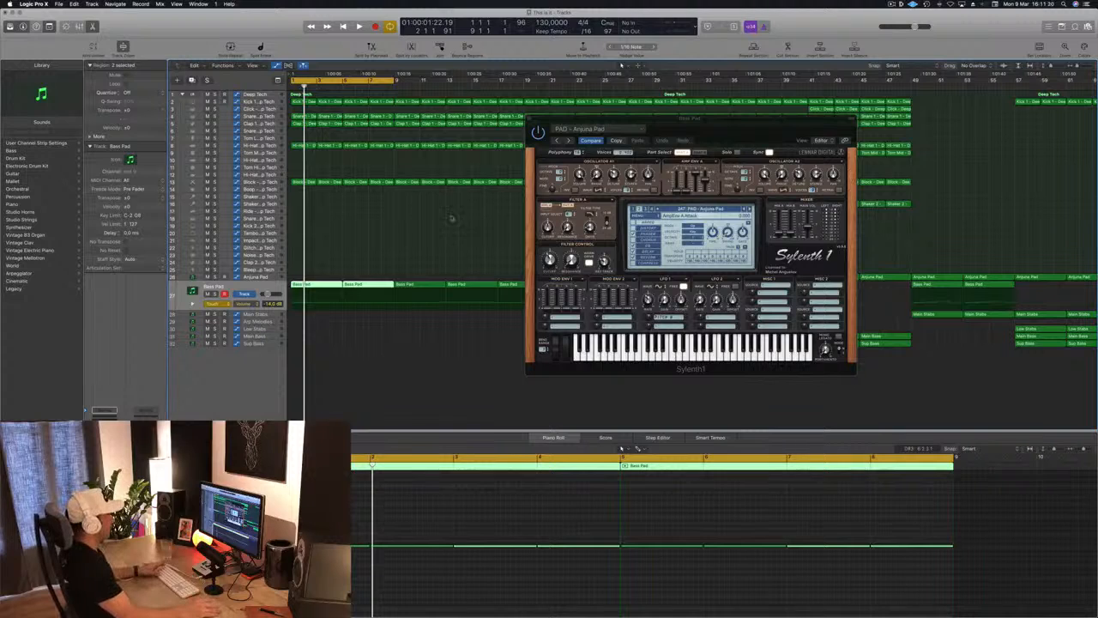
key("space")
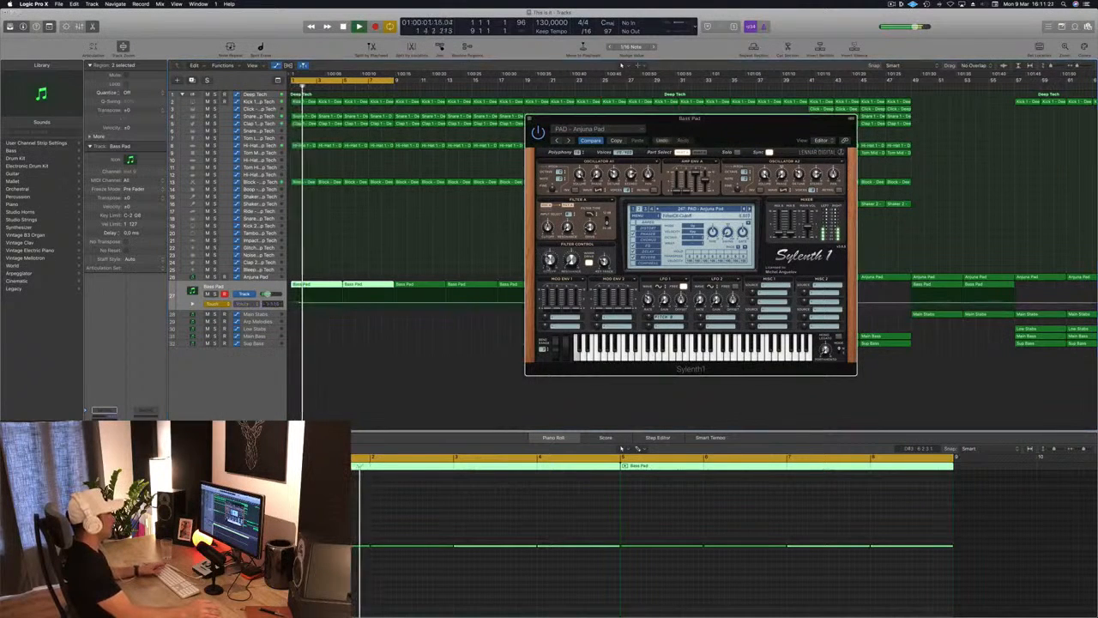
key("space")
key("super+w")
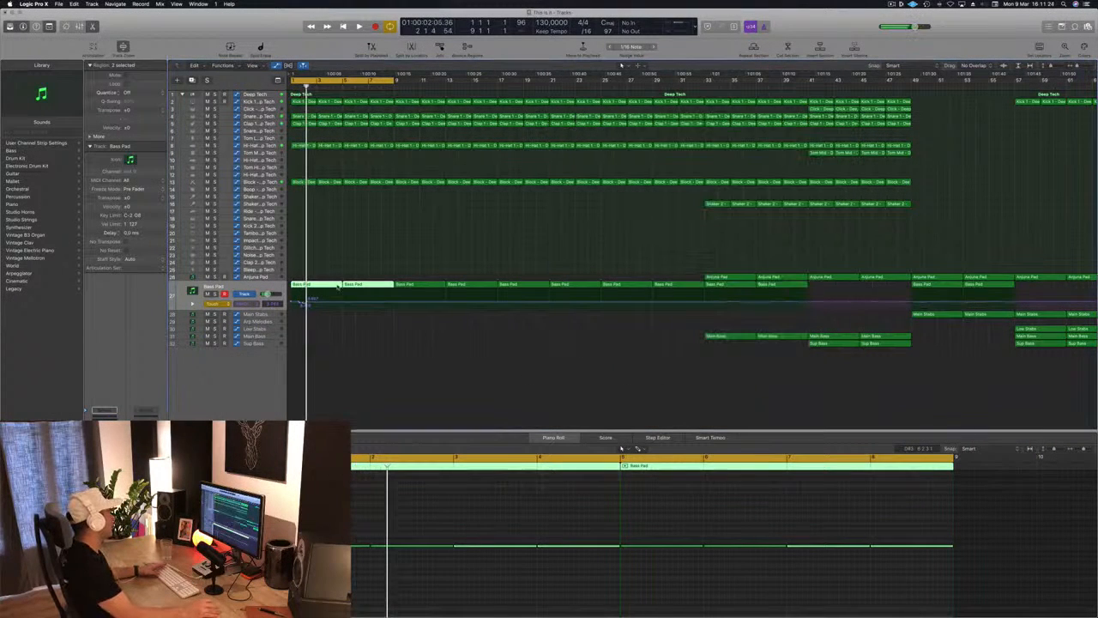
- Place cutoff automation points on the Bass Pad track at bars 5 and 9, and set its automation mode to Read
left_click(307, 302)
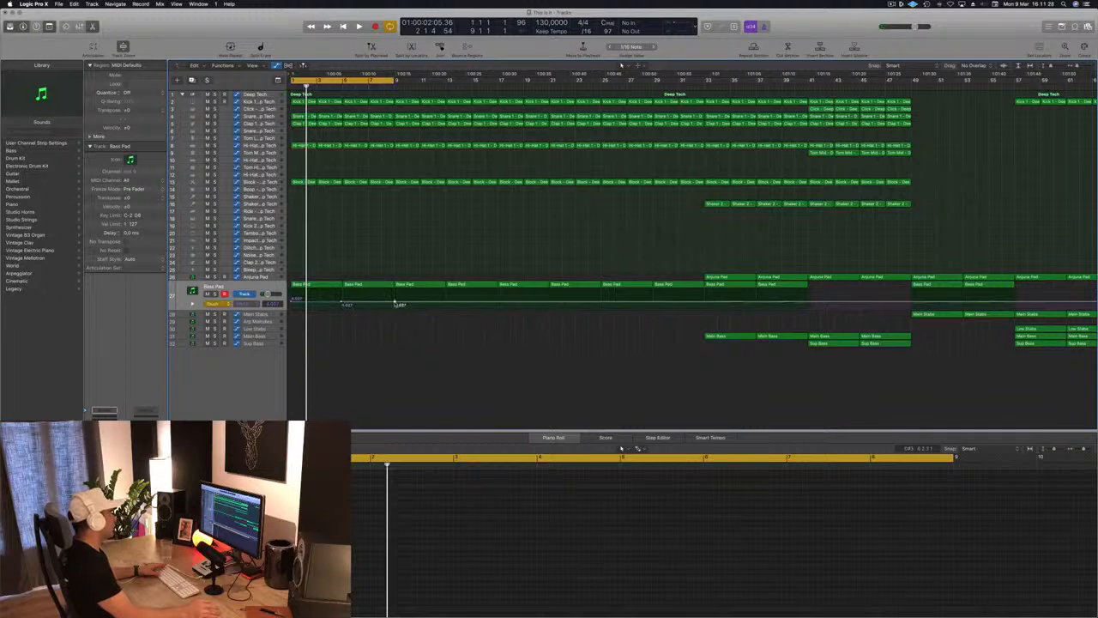
left_click(341, 305)
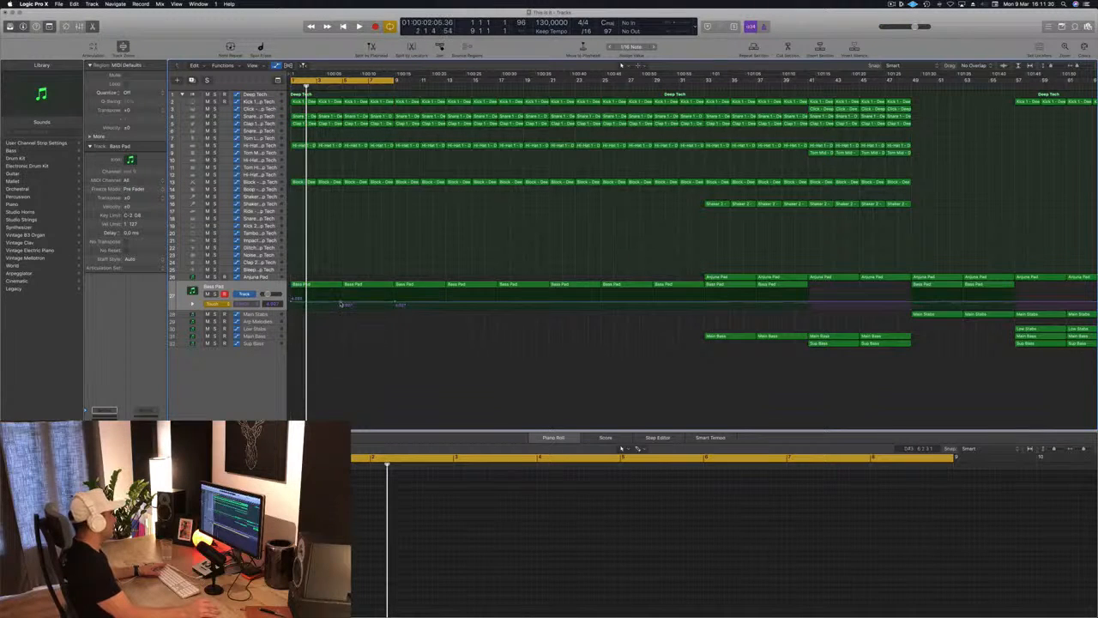
left_click_drag(341, 305, 344, 304)
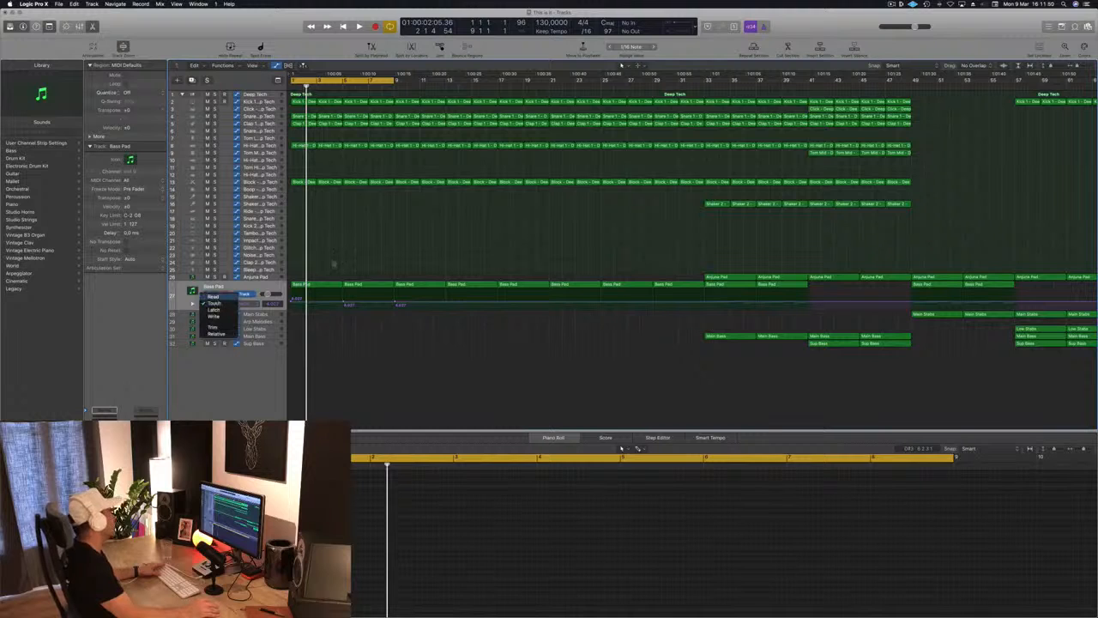
left_click(213, 296)
- Raise the Bass Pad's cutoff automation point at bar 5 so the filter opens gradually from bar 1 during playback
key("space")
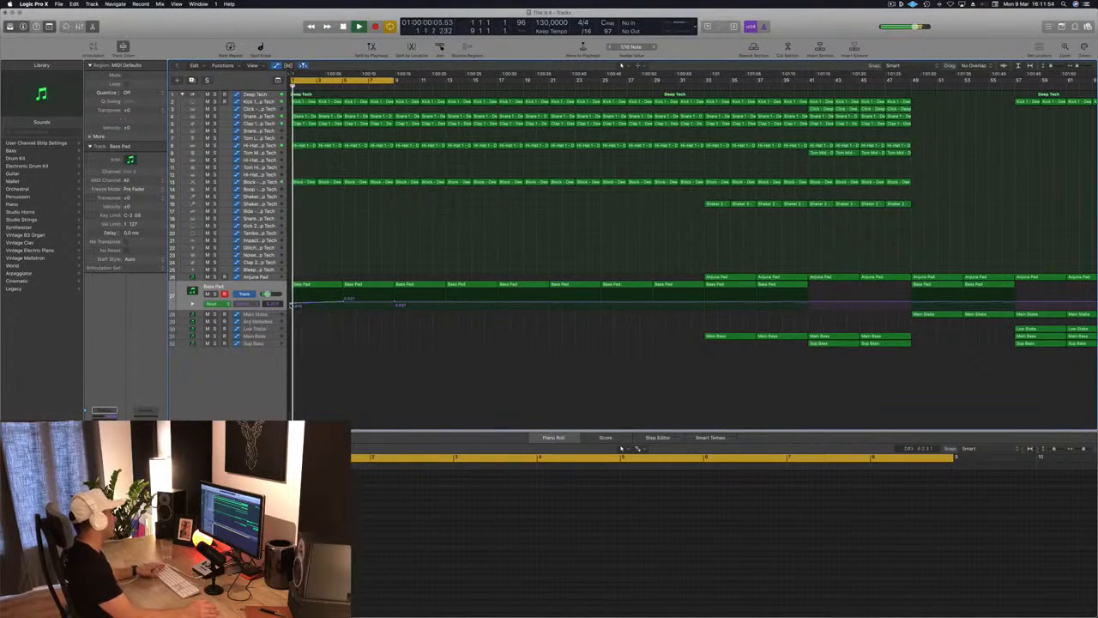
left_click(347, 297)
left_click_drag(348, 298, 343, 298)
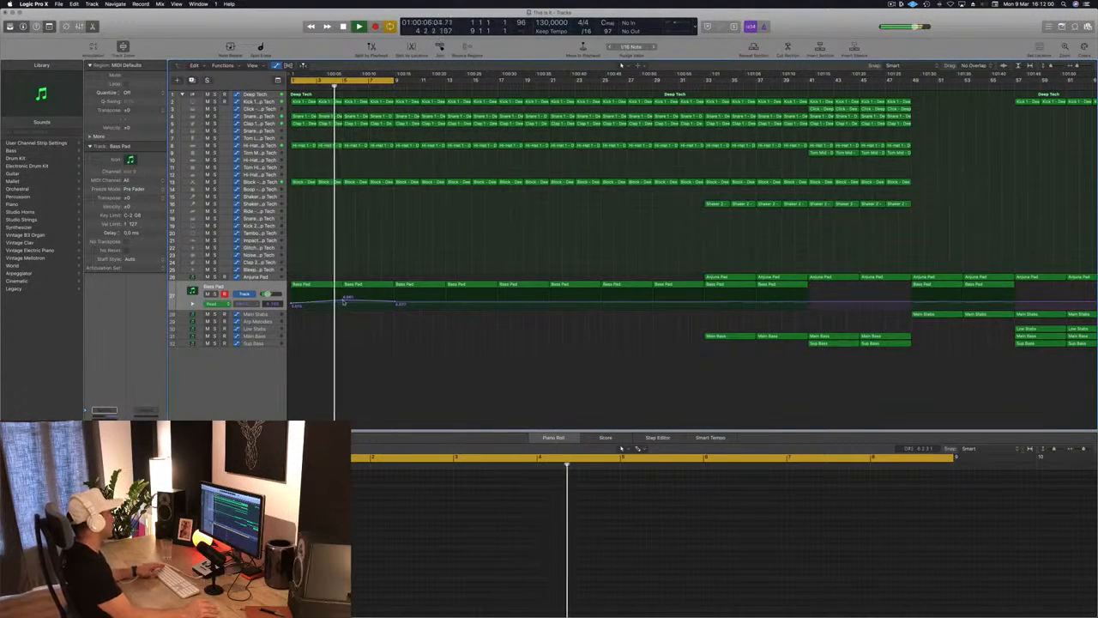
- Add a sharp cutoff drop at bar 5 that ramps back up to bar 9, and play the intro from the start
scroll(348, 299, "up", 3)
scroll(353, 301, "up", 2)
key("space")
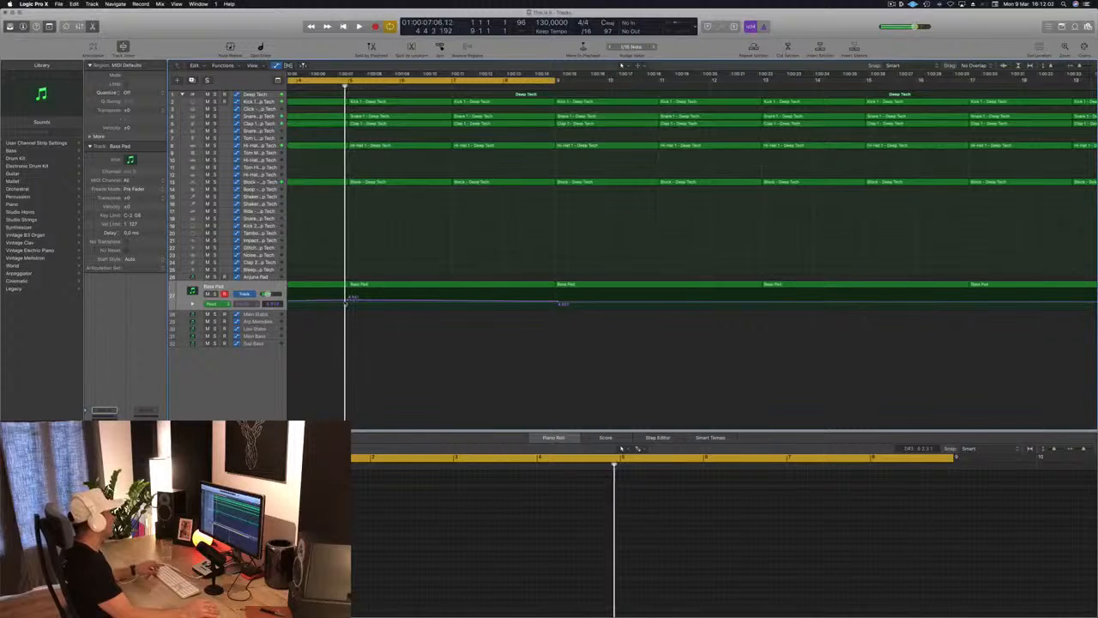
left_click_drag(350, 299, 349, 305)
key("Return")
key("space")
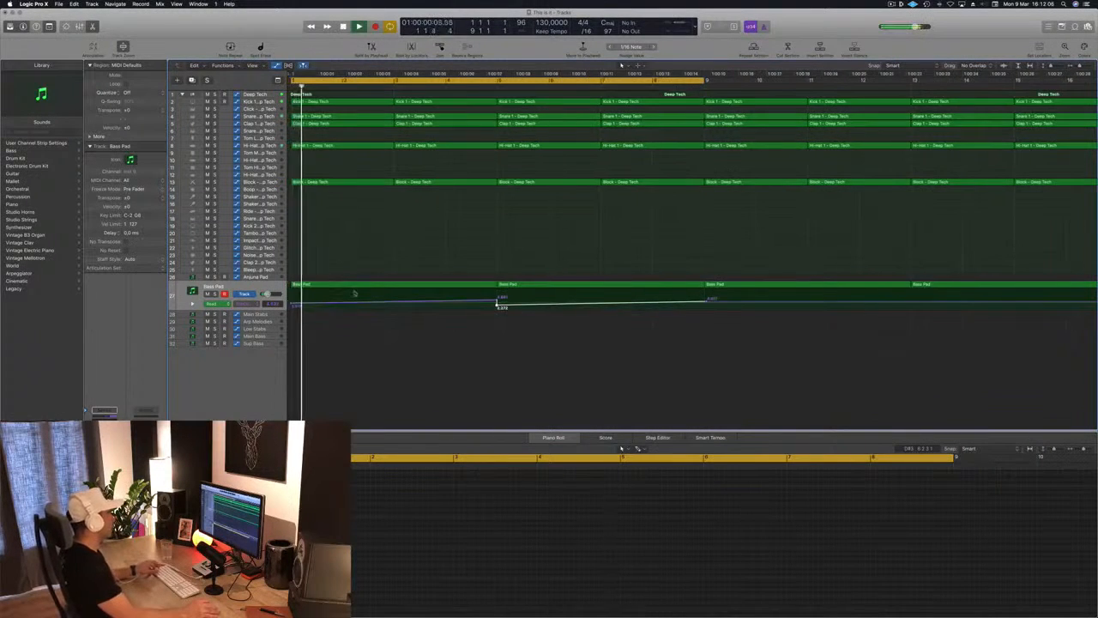
- Copy the Block region at bar 5 onto the Impact track at the same position
scroll(354, 293, "down", 3)
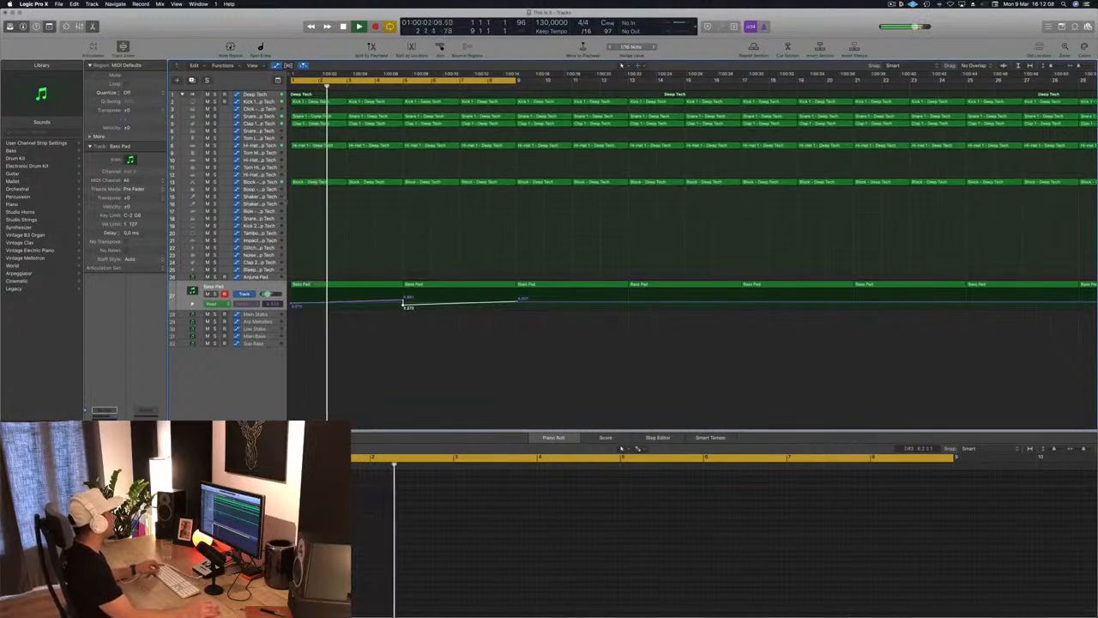
scroll(321, 211, "up", 3)
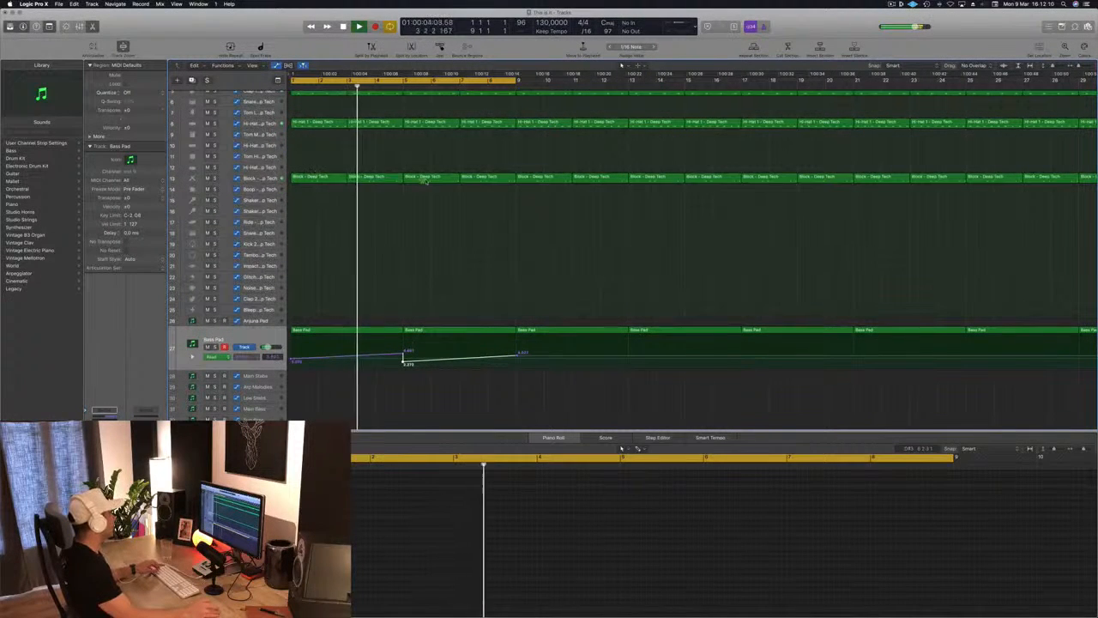
left_click(395, 178)
left_click_drag(394, 179, 455, 272)
- Reduce the copied region to two notes at the start of bars 5 and 6, and move it to the Clap 2 track
left_click(690, 518)
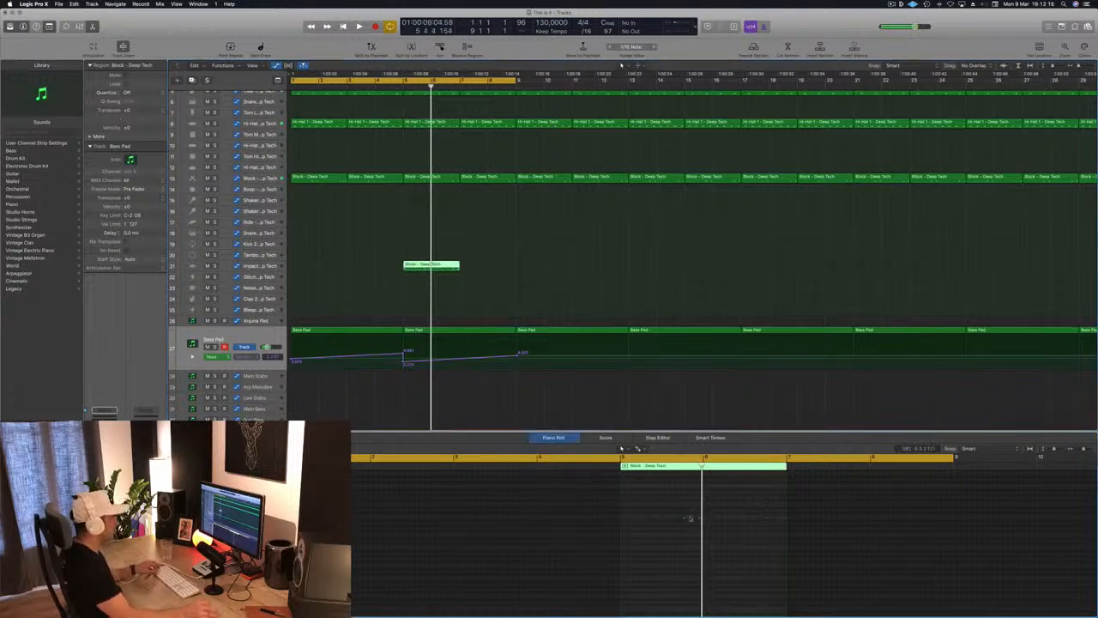
mouse_move(790, 536)
left_mouse_down()
mouse_move(807, 533)
mouse_move(792, 532)
left_mouse_up()
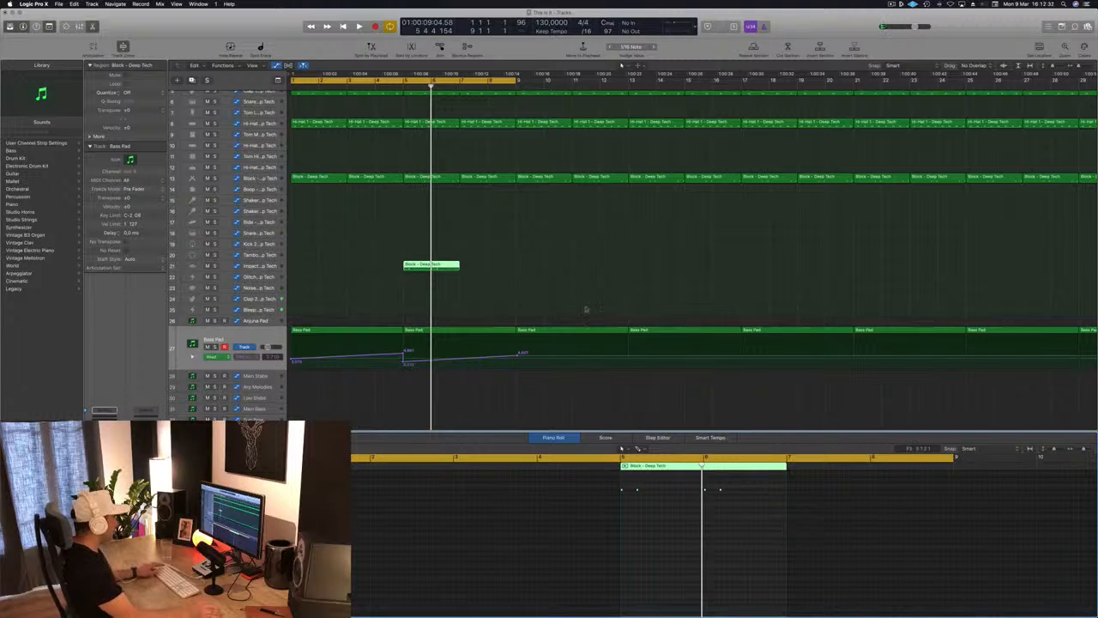
left_click_drag(415, 266, 416, 299)
key("space")
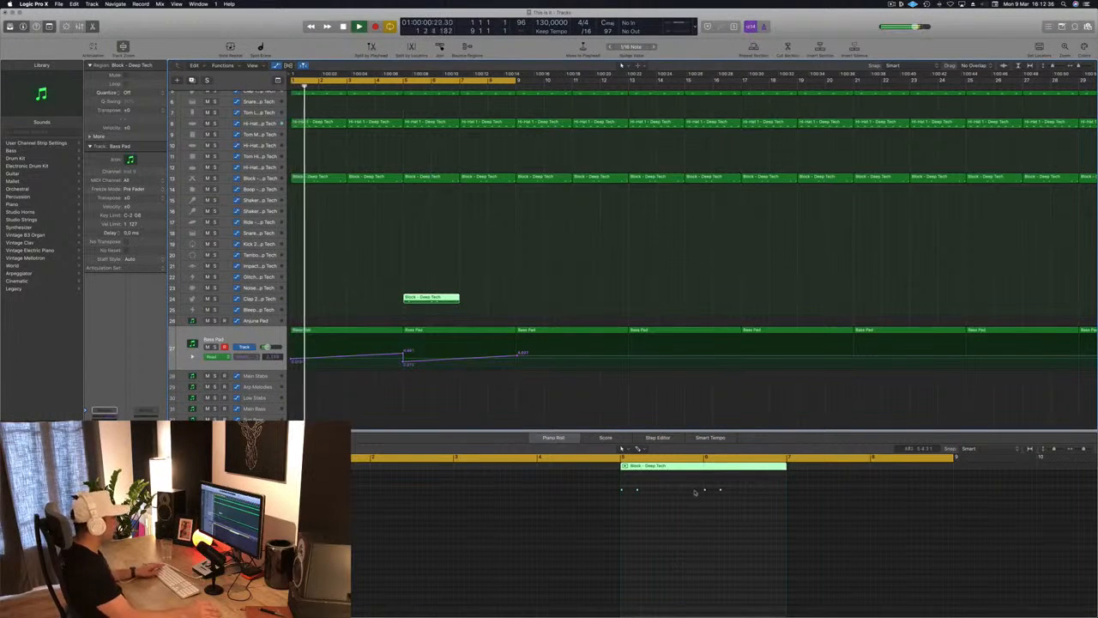
- Delete the two bar 6 notes from the copied region and replay the intro from the start
left_click(712, 491)
key("Delete")
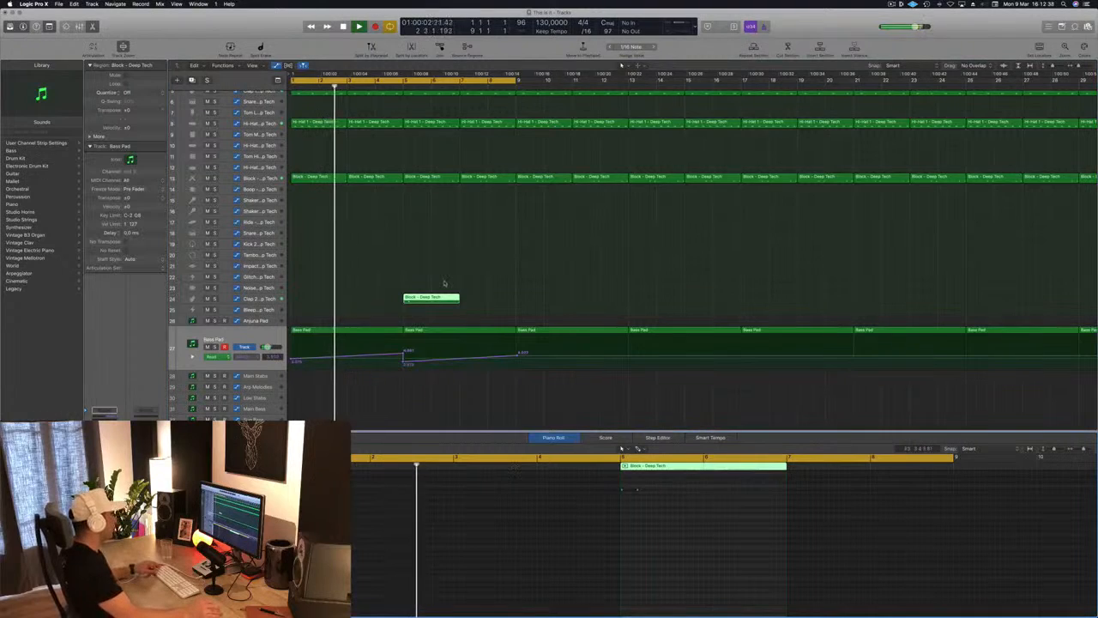
scroll(427, 300, "up", 3)
scroll(595, 297, "up", 3)
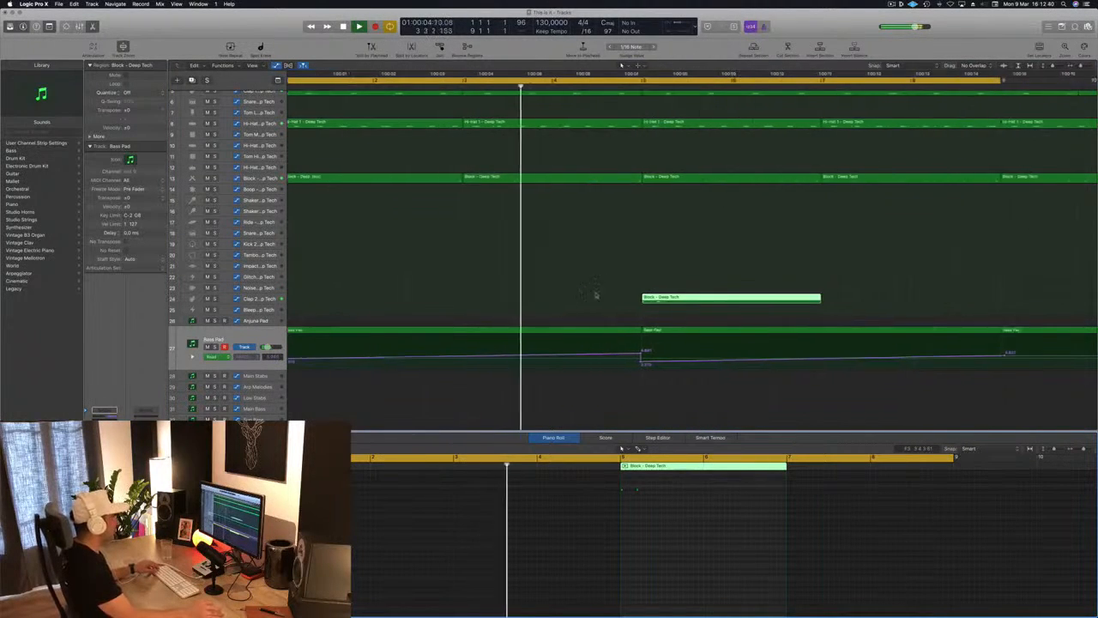
scroll(599, 284, "down", 2)
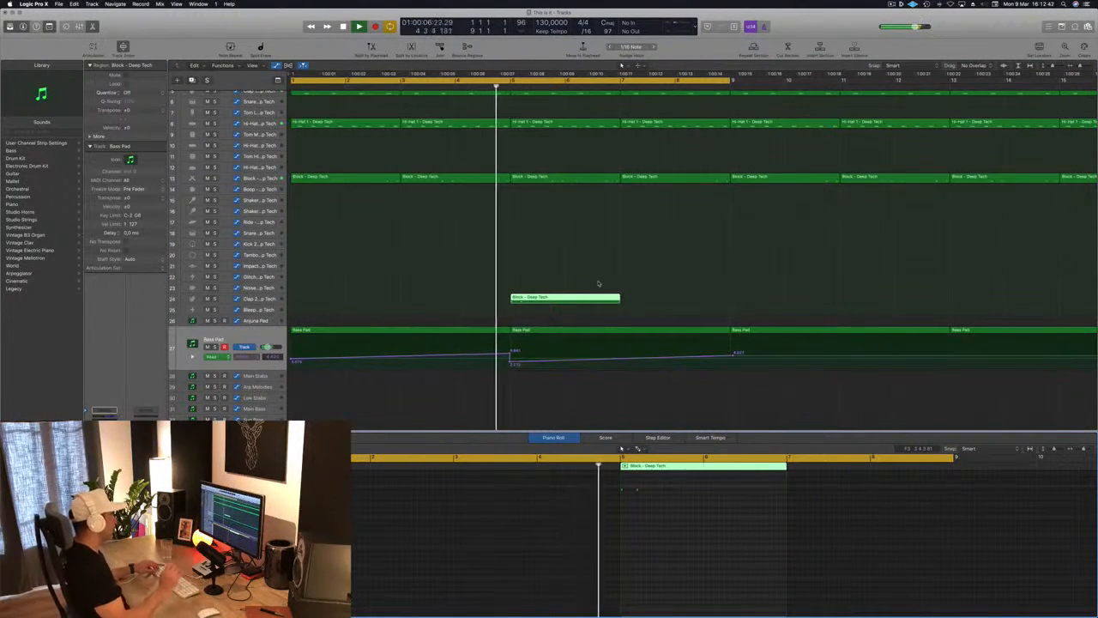
key("Return")
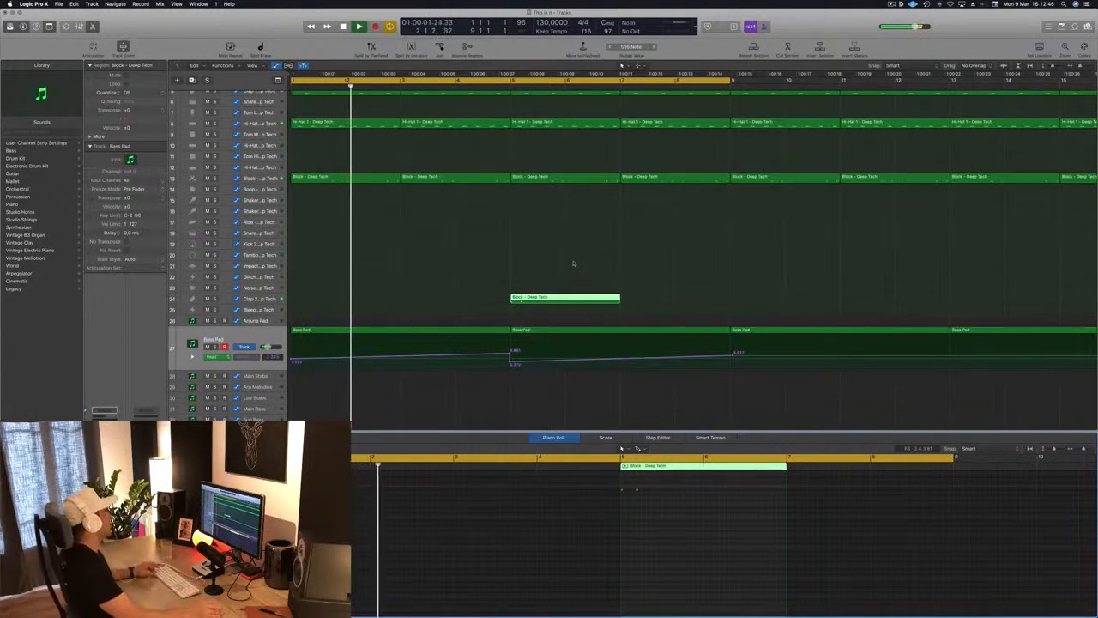
- Select the Clap 2 track and listen to its region at bar 5, replaying the intro from the start
scroll(527, 380, "down", 3)
left_click(260, 299)
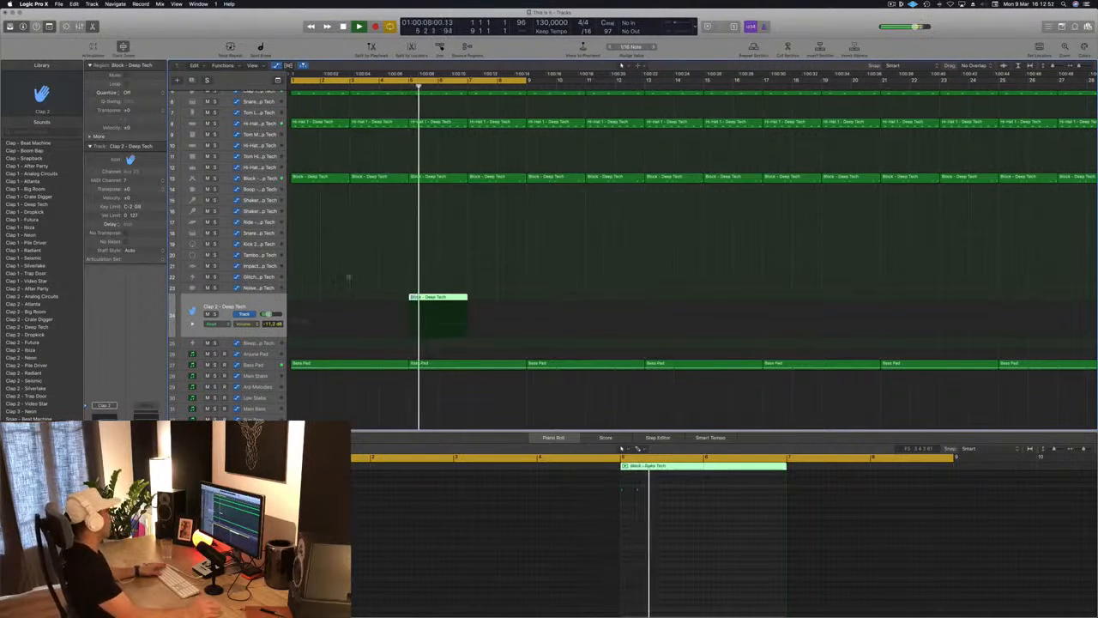
key("space")
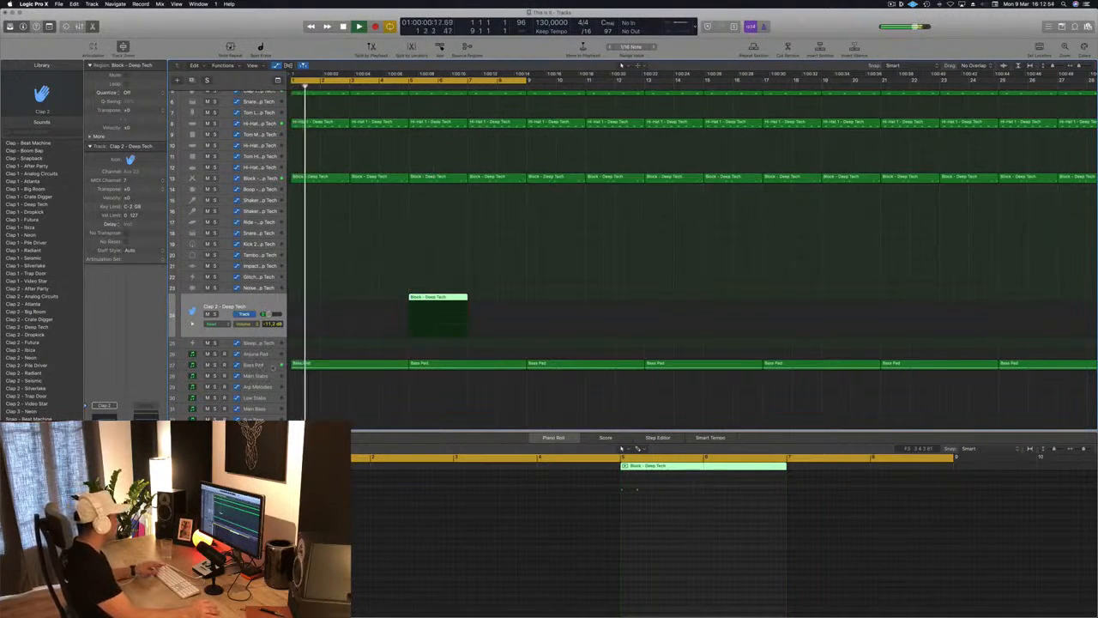
- Add a steep filter rise to the Bass Pad automation just before the drop at bar 5, and replay the intro
left_click(257, 365)
key("super+Right")
key("super+Right")
key("super+Right")
key("super+Right")
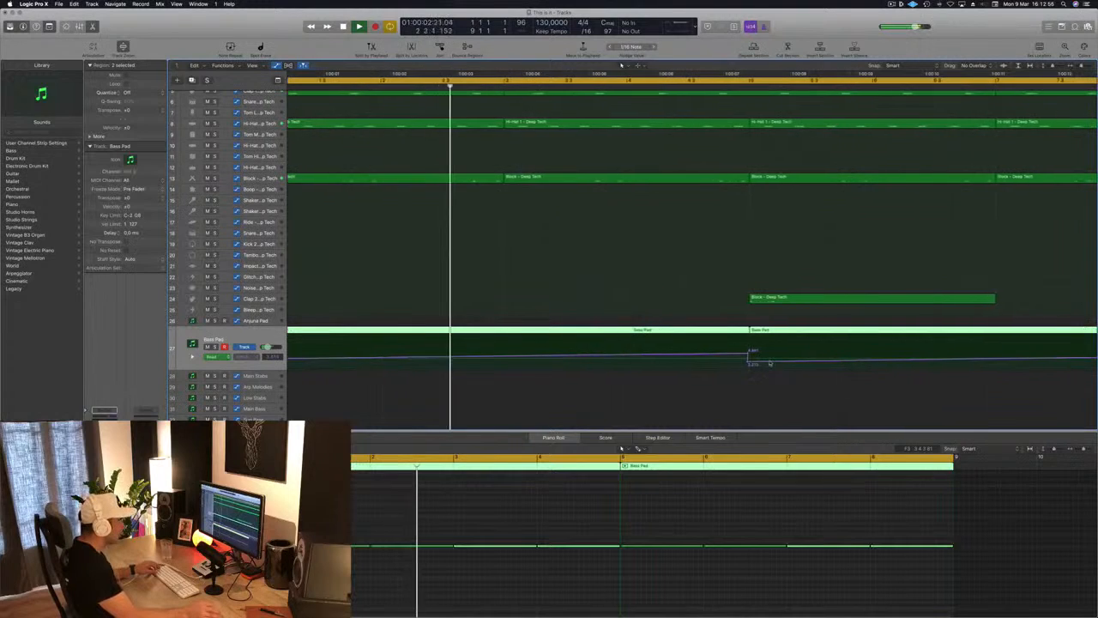
left_click(749, 353)
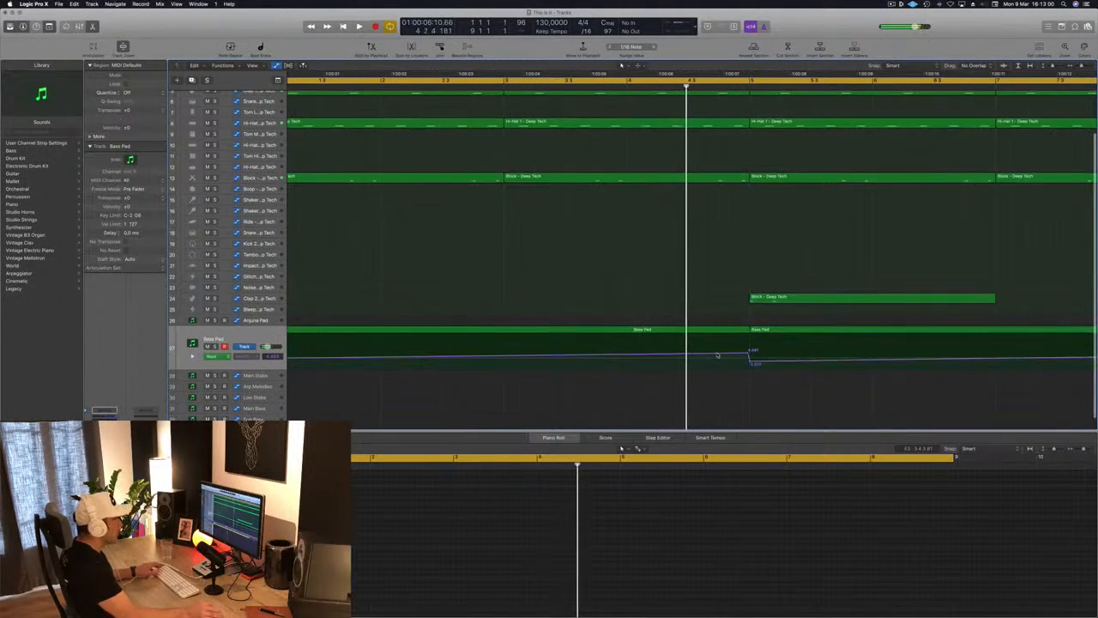
left_click_drag(749, 353, 749, 340)
key("space")
scroll(558, 293, "down", 5)
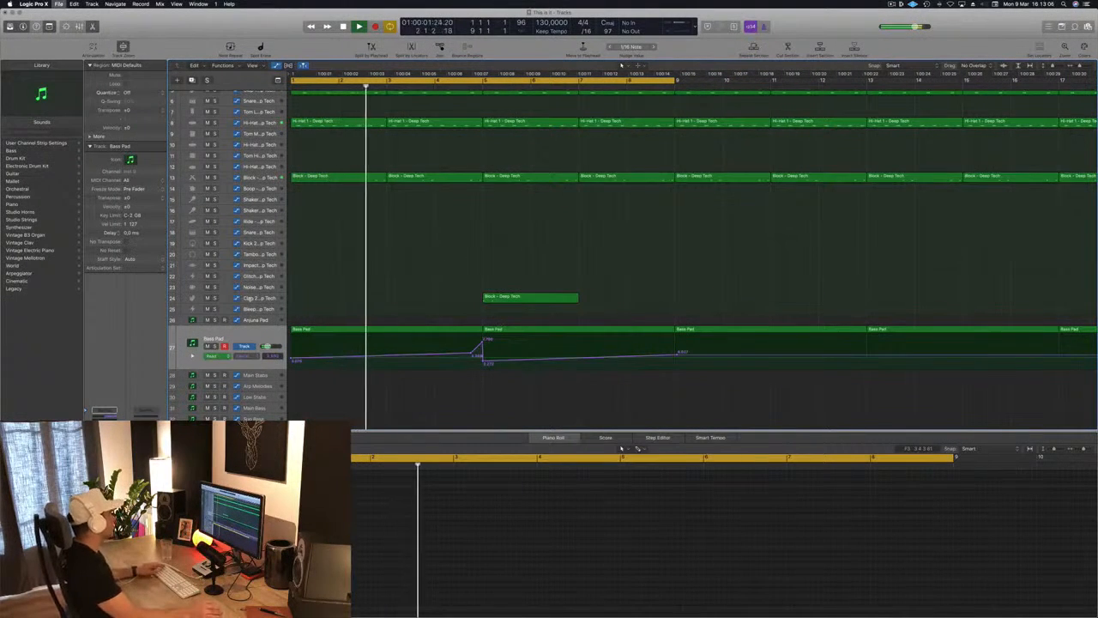
- Copy the Clap 2 region from bar 5 to bar 9 on the same track
left_click(252, 298)
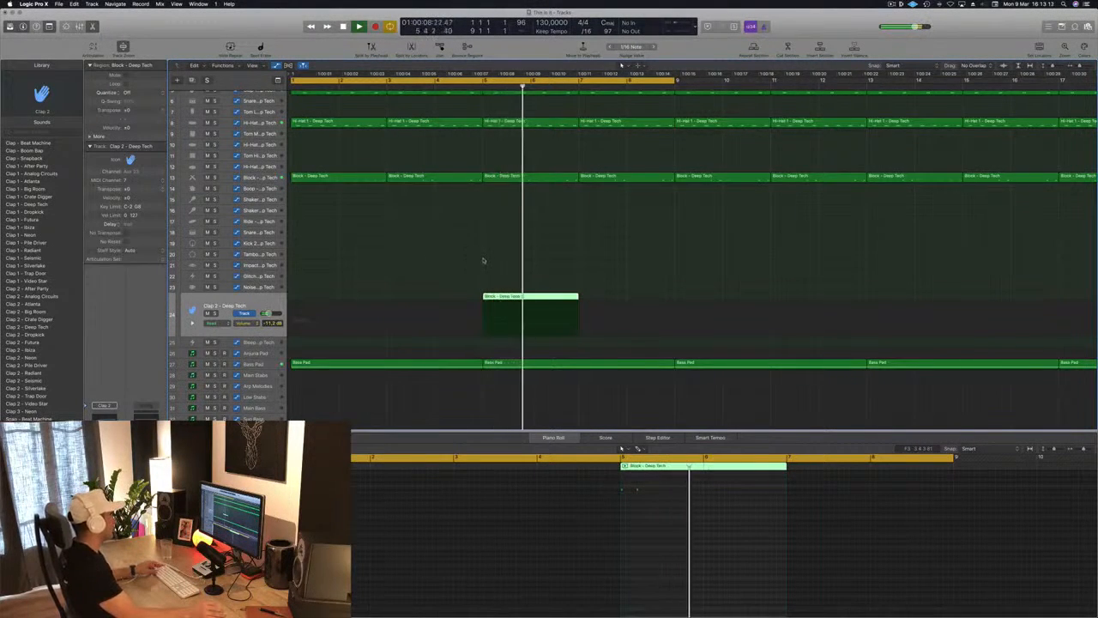
key("super+Left")
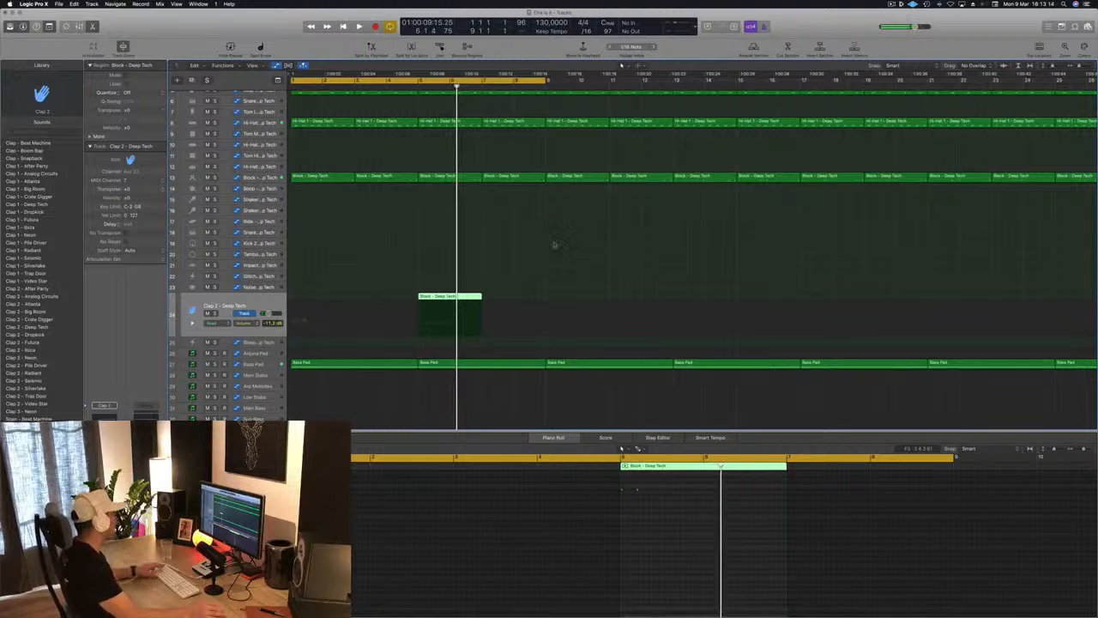
key("Return")
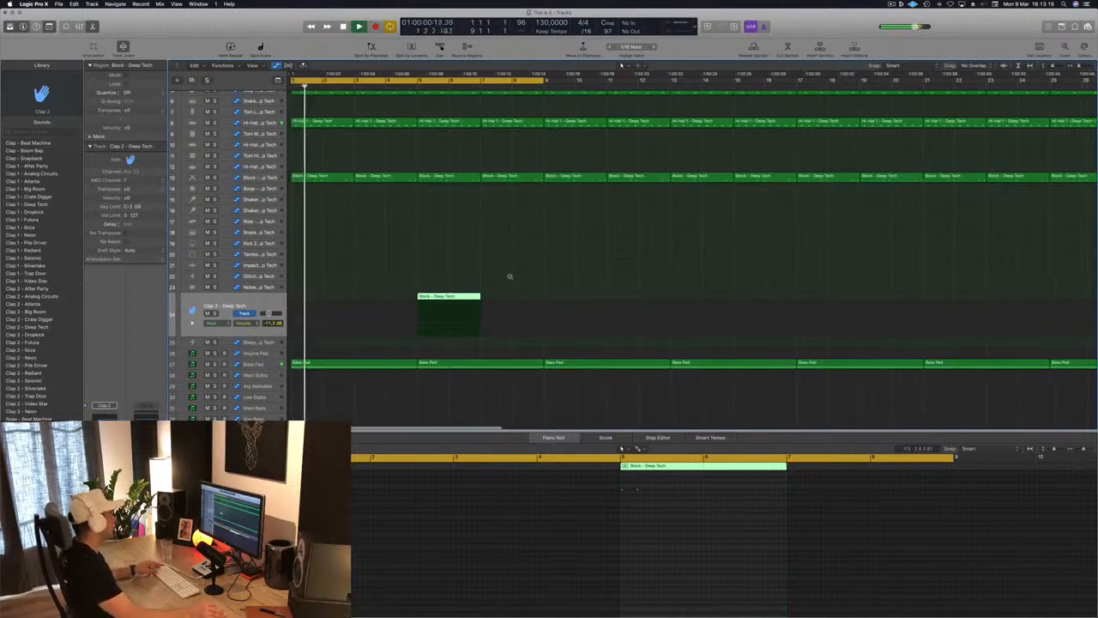
key("super+Left")
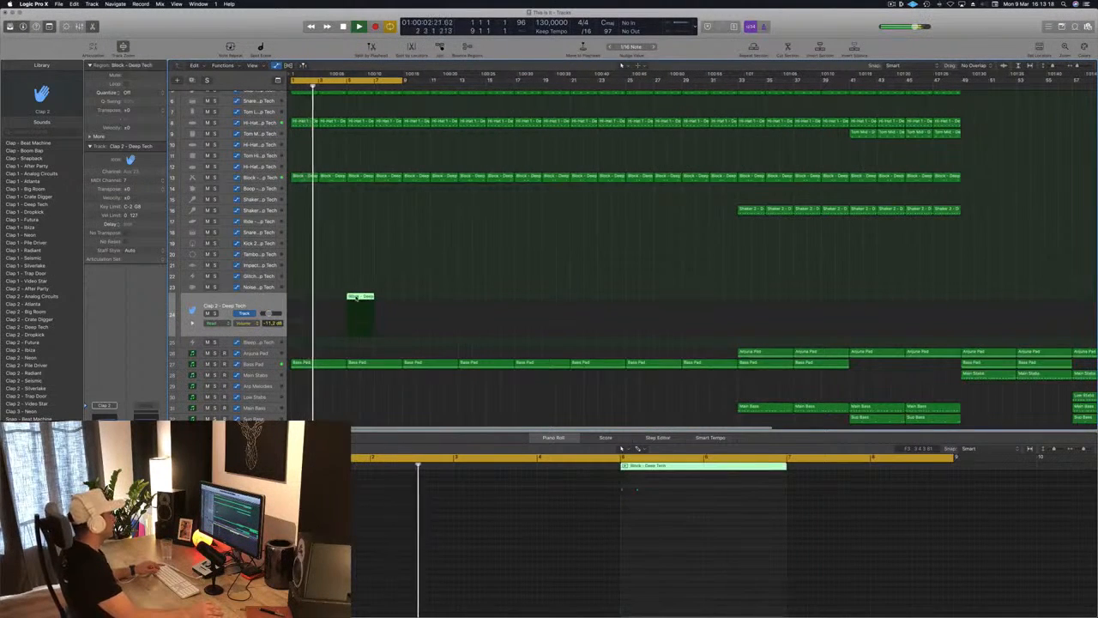
left_click_drag(346, 298, 415, 304)
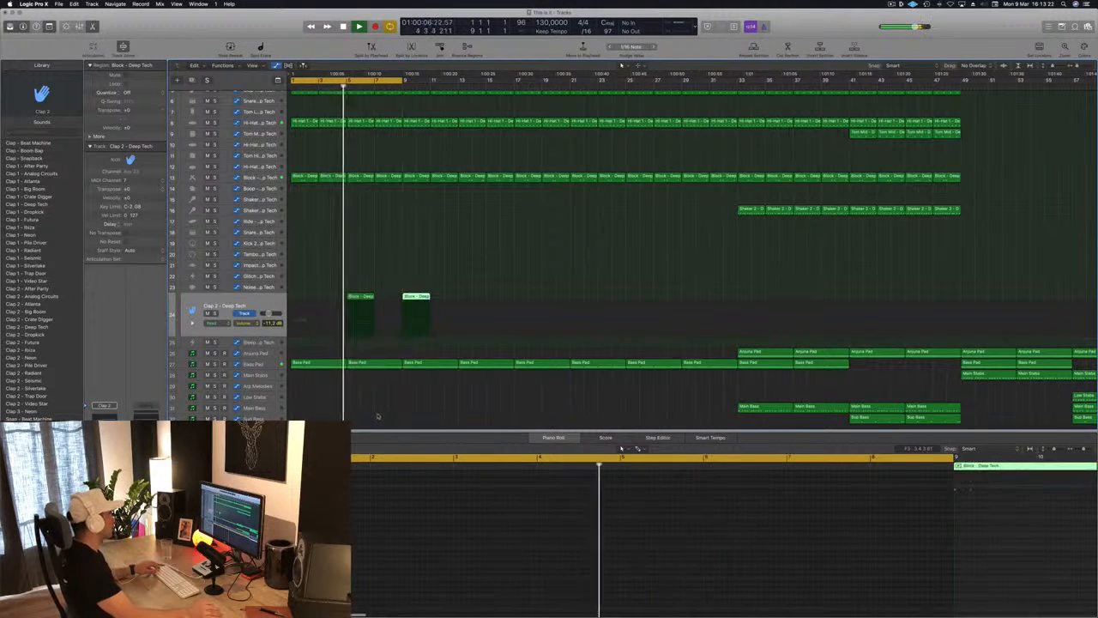
- Replace the Bass Pad region at bar 5 with a copy of the first Bass Pad region including its filter automation
left_click(340, 364)
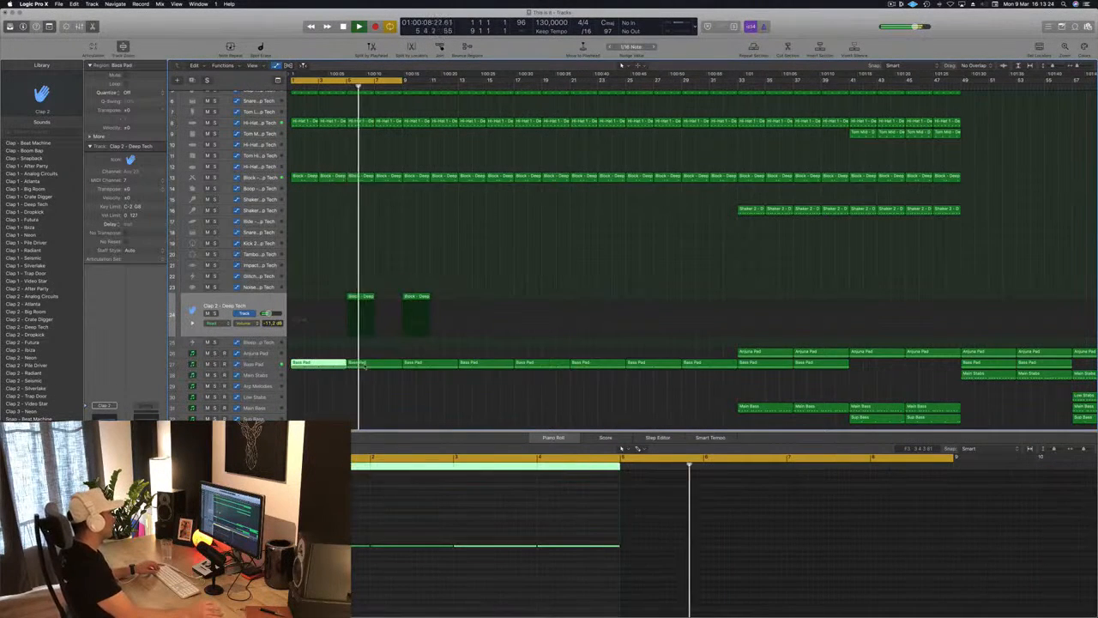
left_click(370, 364)
left_click(270, 363)
left_click(417, 320)
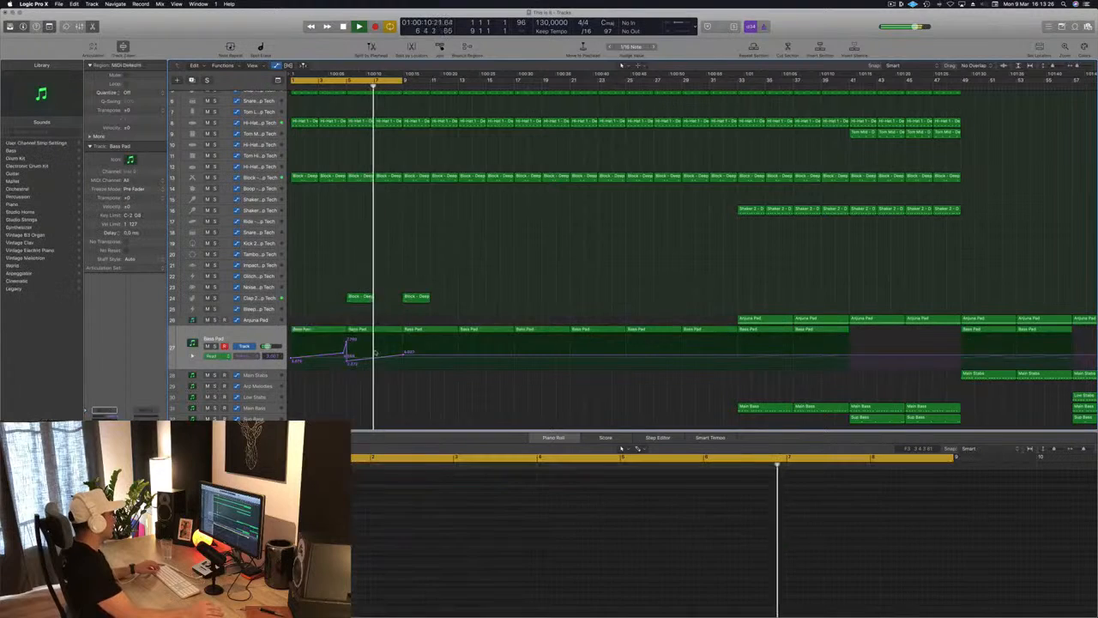
left_click(364, 331)
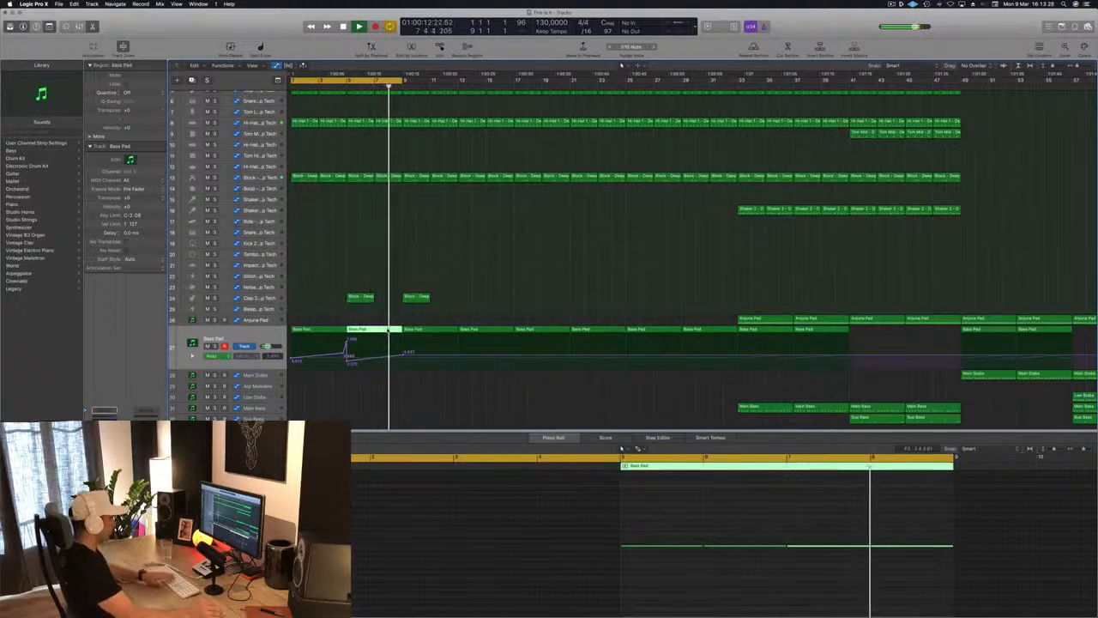
key("Delete")
left_click_drag(317, 337, 373, 337)
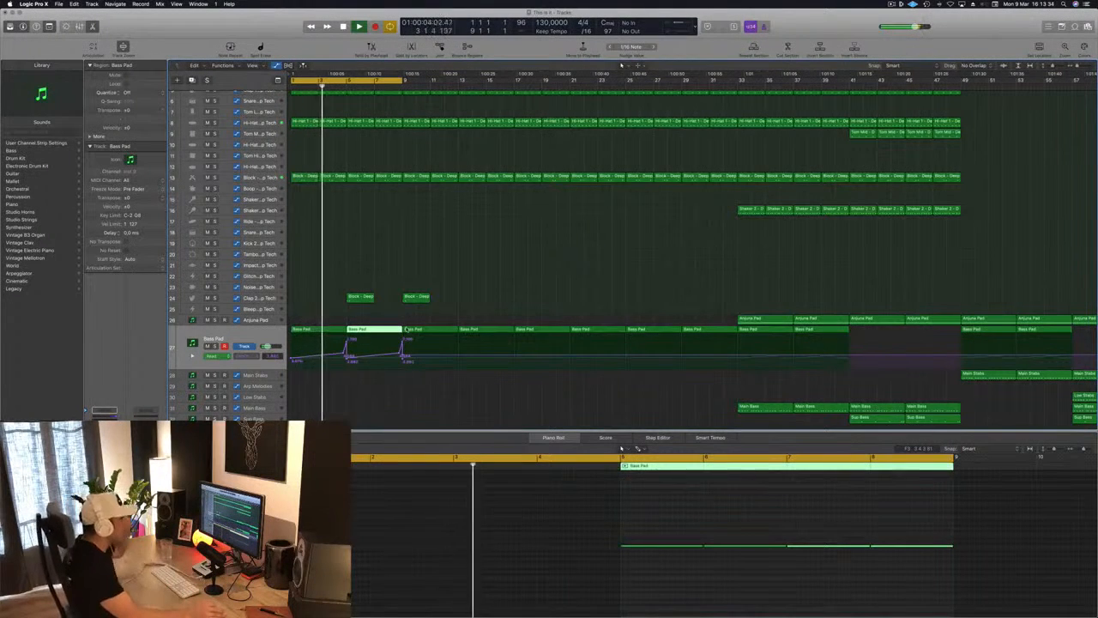
- Replace the Bass Pad regions at bars 9 and 13 with copies of the first two regions and their filter automation
mouse_move(433, 319)
left_mouse_down()
mouse_move(468, 331)
mouse_move(327, 333)
mouse_move(427, 338)
left_mouse_up()
key("Delete")
scroll(510, 298, "down", 3)
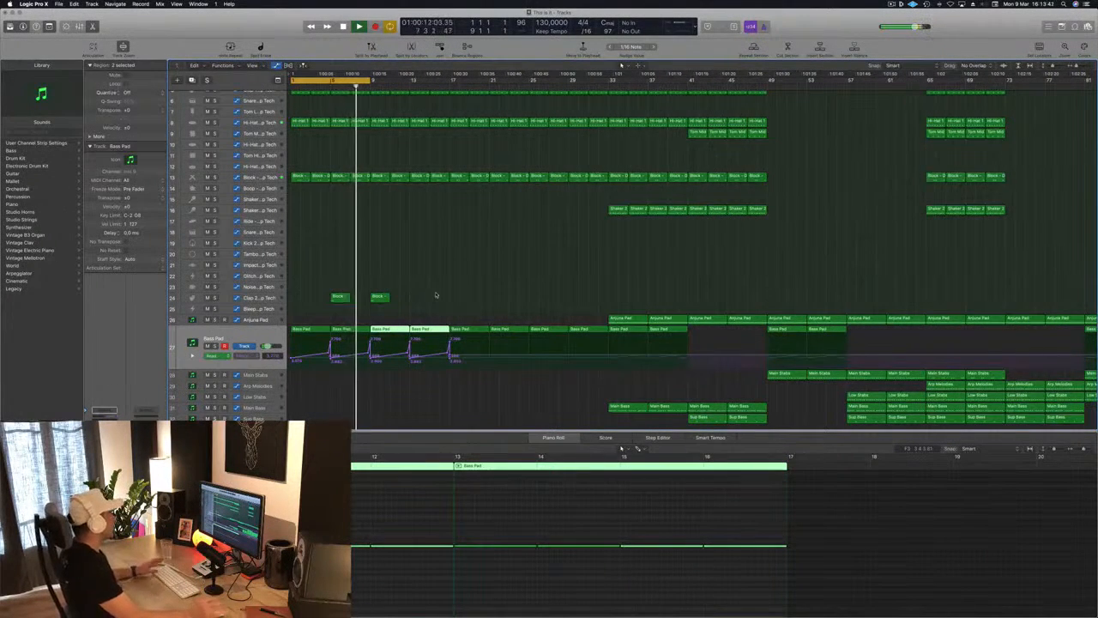
- Extend the cycle range to end at bar 13
key("super+Right")
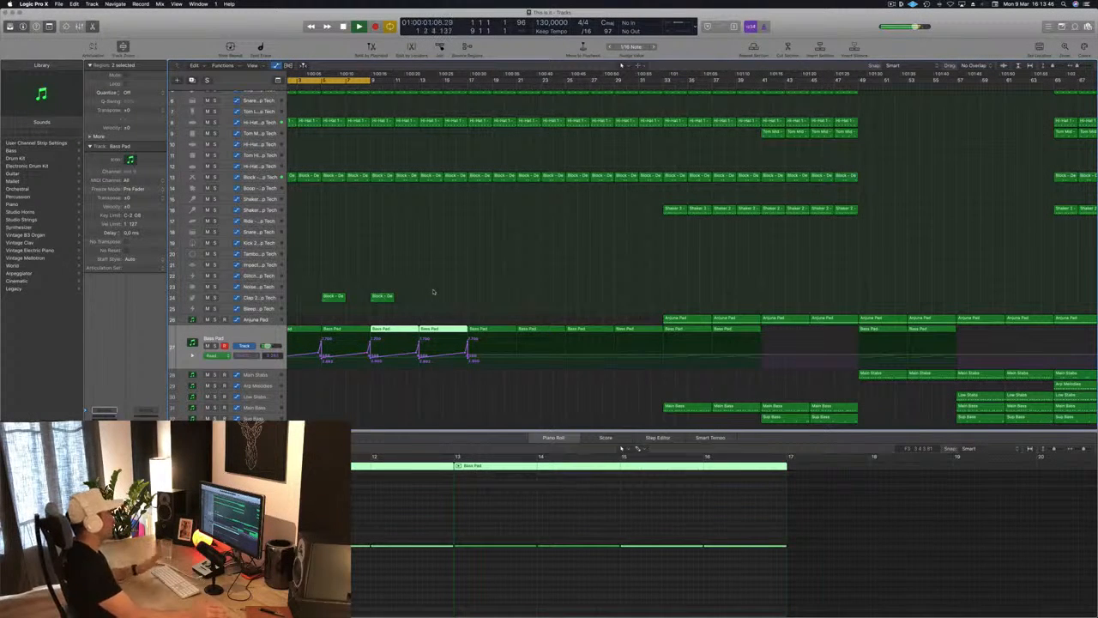
scroll(421, 266, "left", 1)
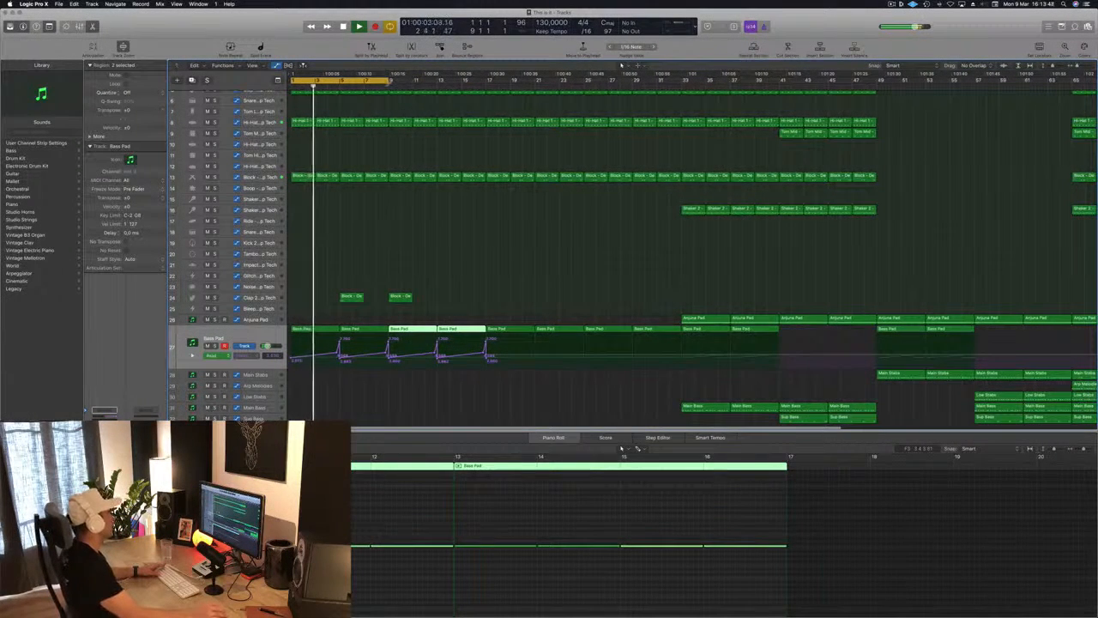
left_click_drag(390, 79, 439, 79)
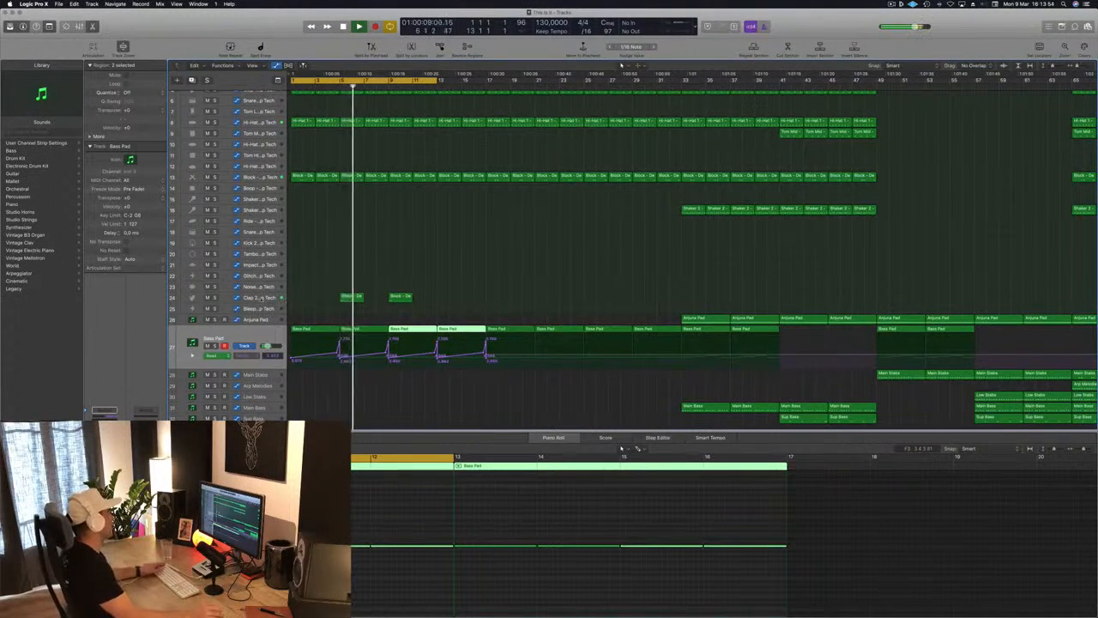
- Raise the Clap 2 track's volume and copy its two regions to bars 13 and 17
left_click(258, 296)
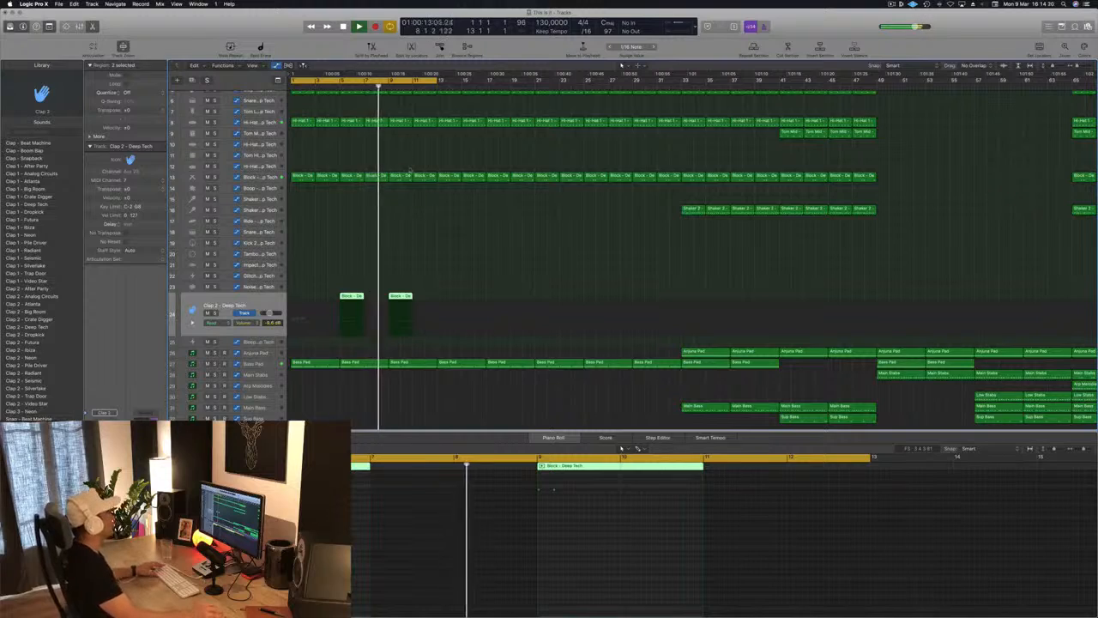
scroll(448, 197, "down", 2)
scroll(463, 215, "up", 3)
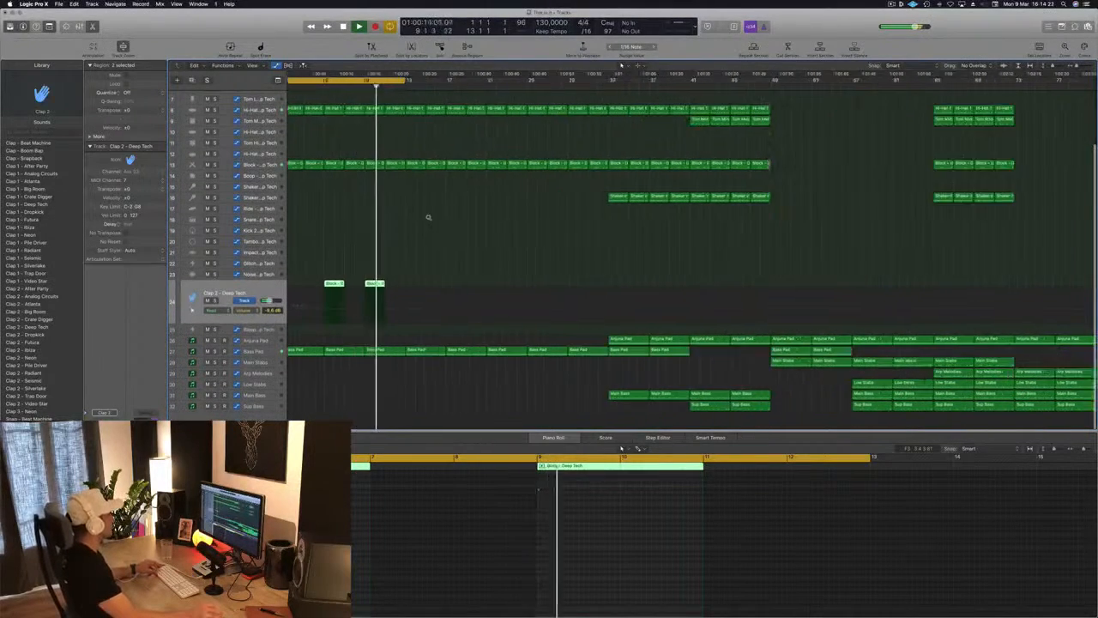
scroll(480, 222, "down", 3)
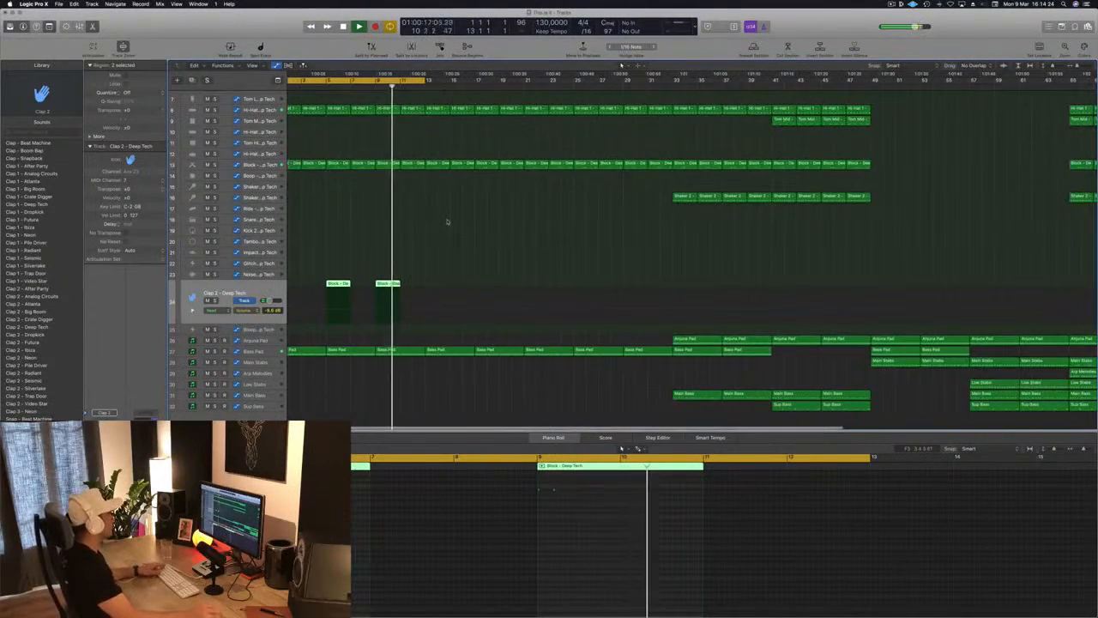
key("Return")
scroll(447, 221, "down", 2)
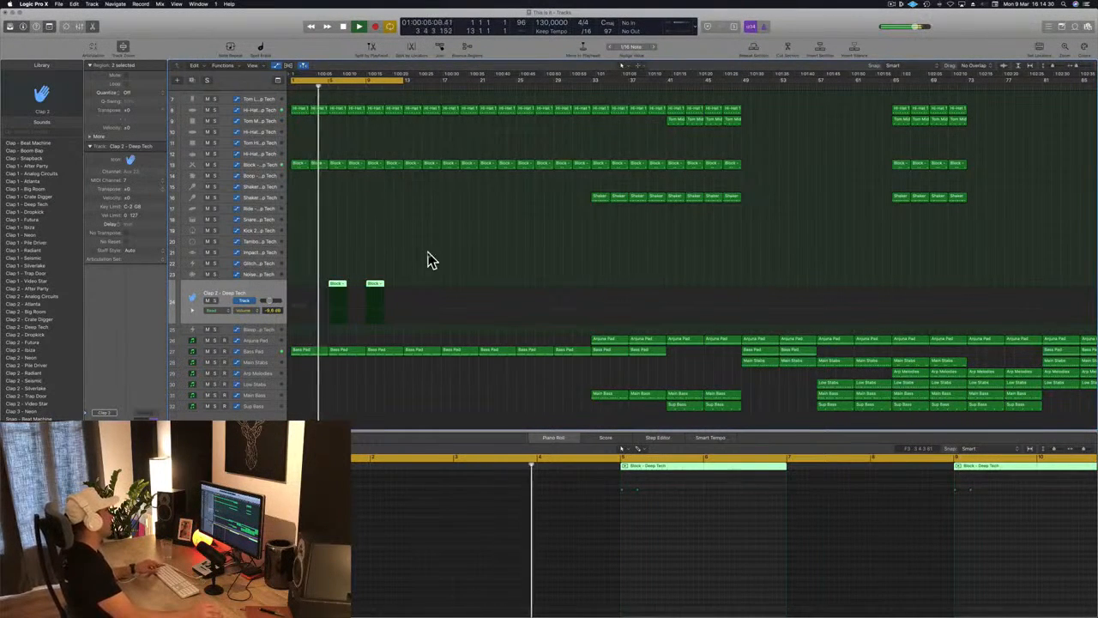
left_click_drag(429, 253, 413, 290)
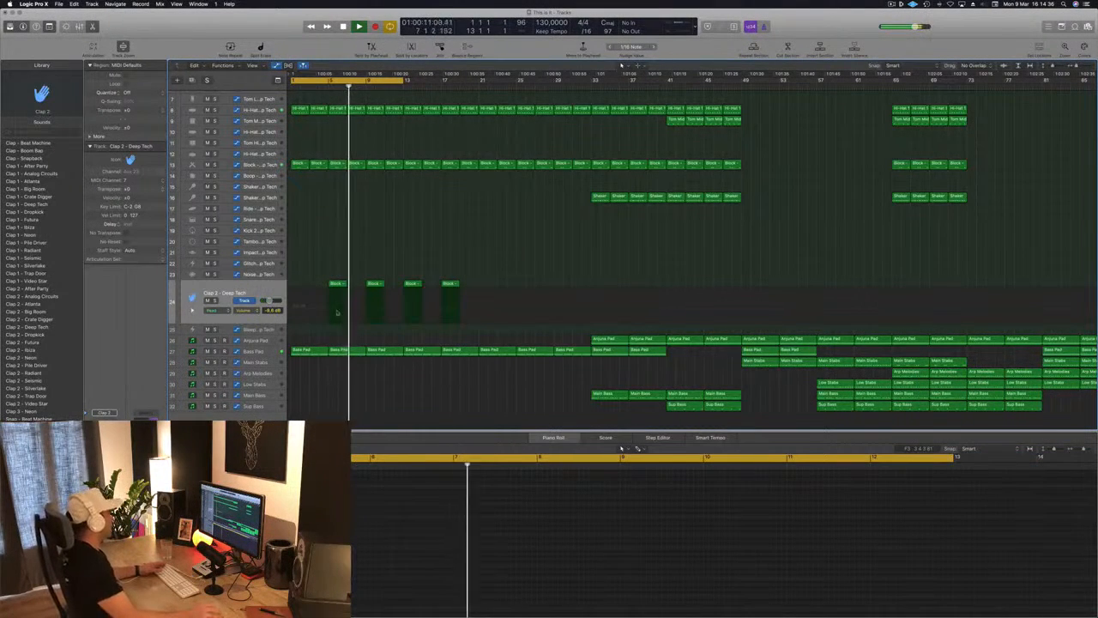
- Copy the first Block region onto the Tambourine track at bar 17
left_click(317, 242)
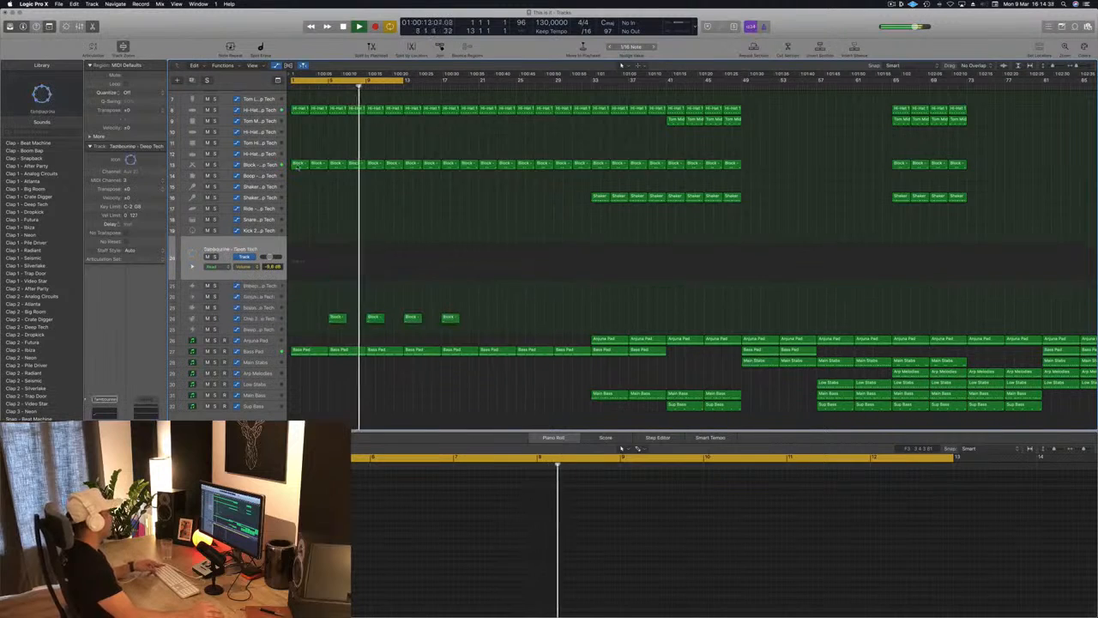
left_click(298, 164)
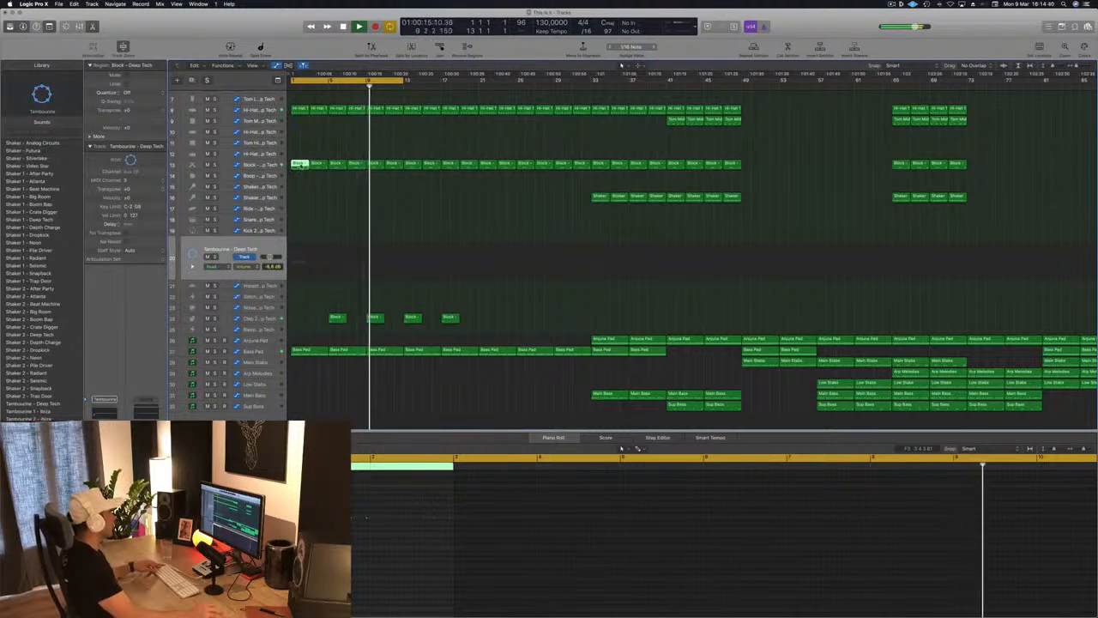
left_click_drag(300, 163, 452, 255)
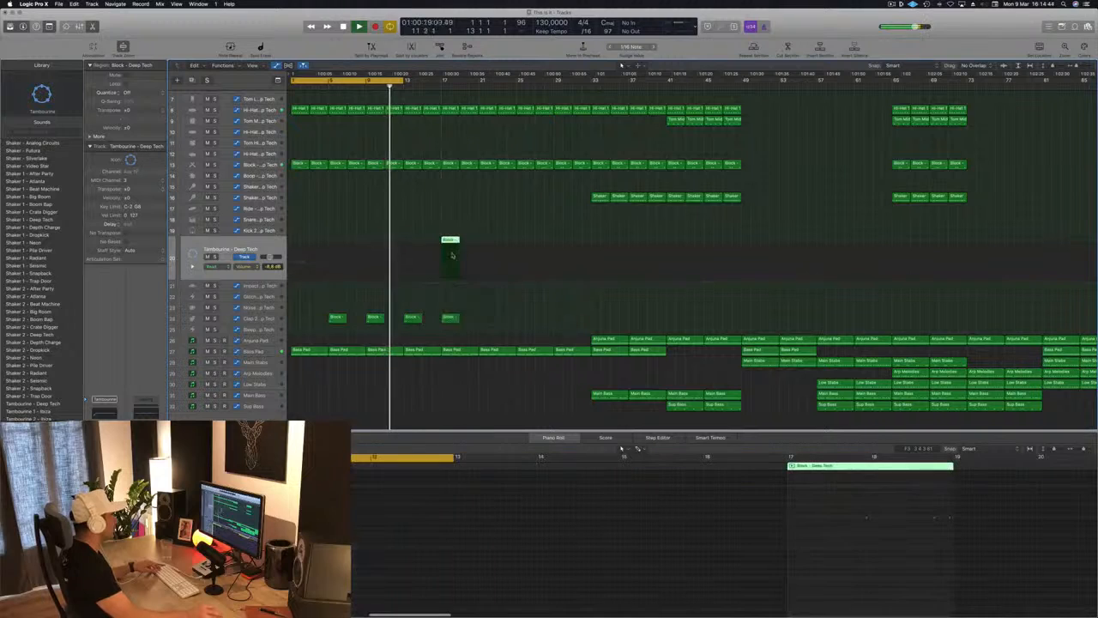
- Shift the four tambourine notes to the start of their region at a higher pitch, and move the region to bar 9
left_click_drag(844, 501, 977, 536)
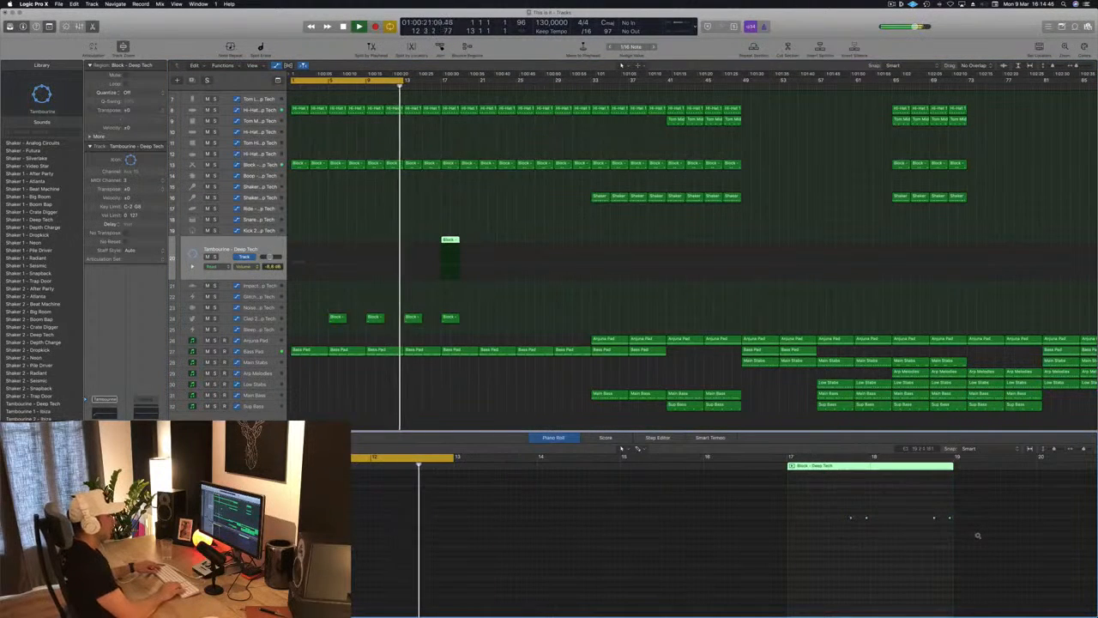
key("alt+Left")
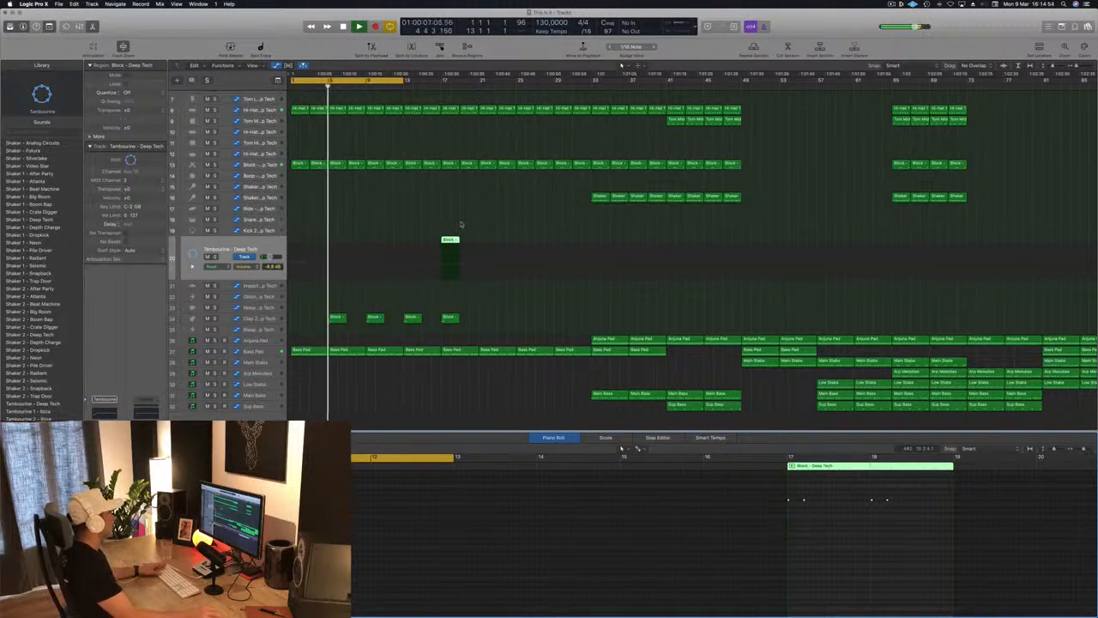
left_click_drag(453, 243, 378, 242)
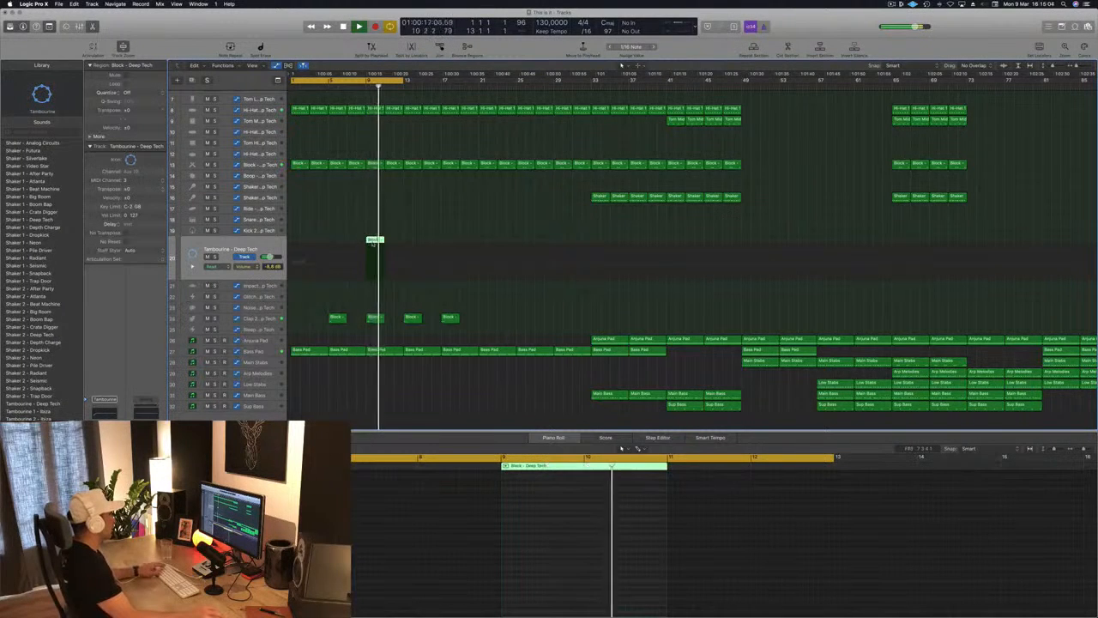
- Stop playback and duplicate the four tambourine notes one sixteenth note later
key("space")
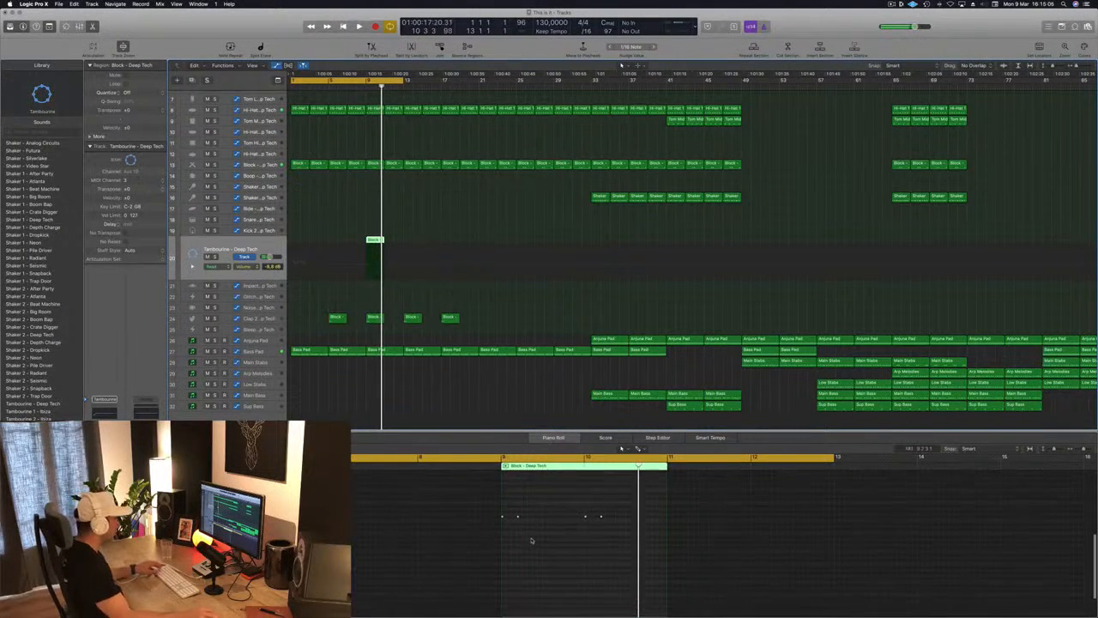
left_click_drag(603, 508, 489, 537)
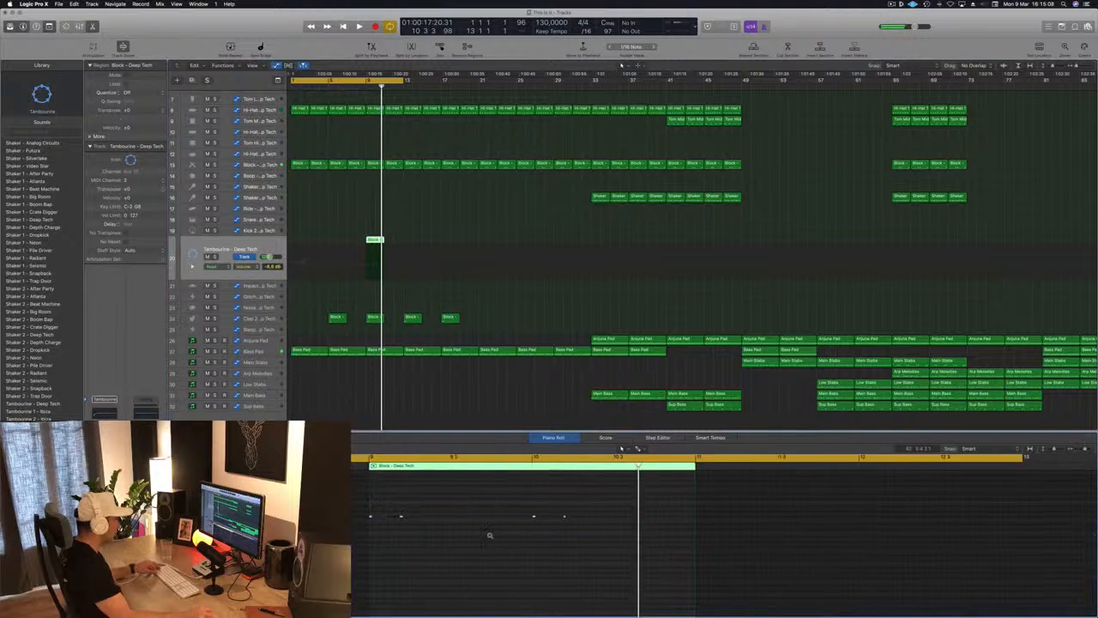
scroll(497, 528, "left", 5)
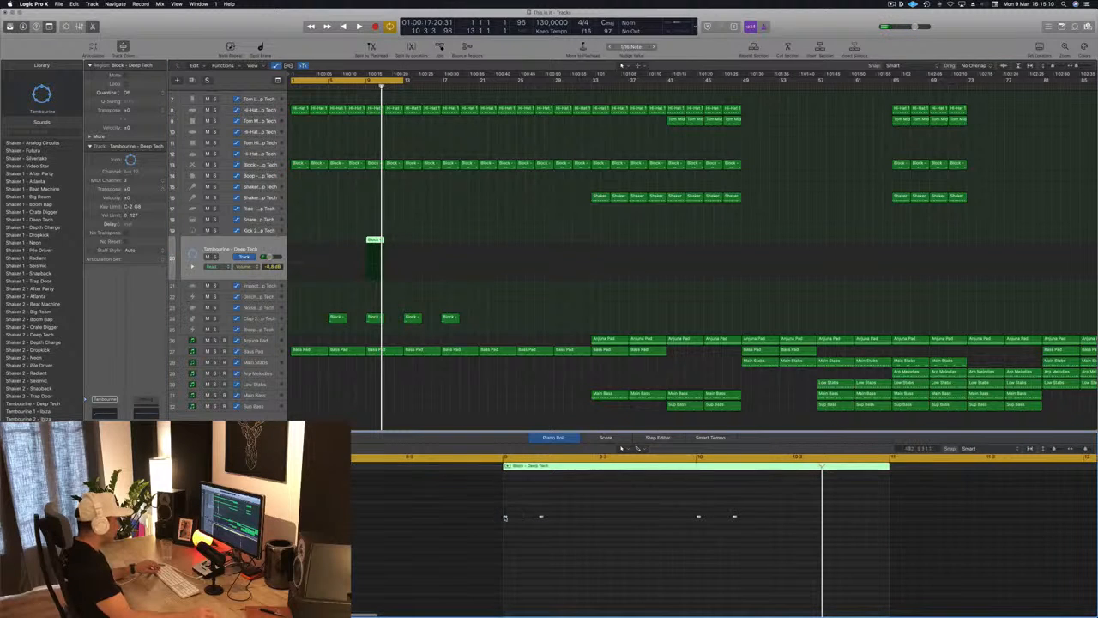
left_click_drag(506, 518, 482, 515)
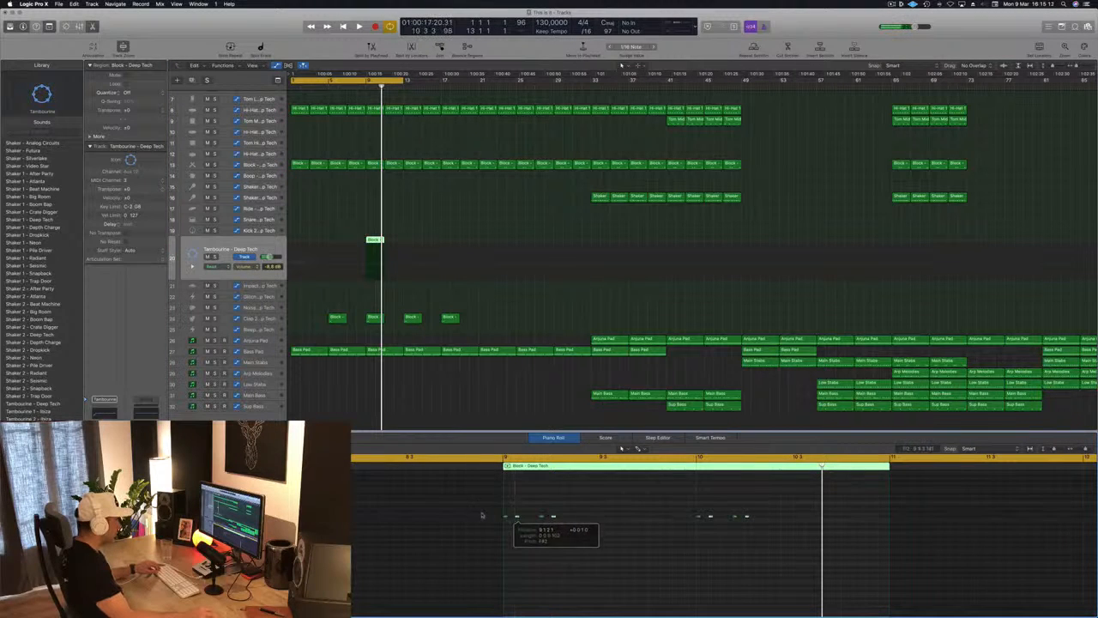
- Set the cycle range to bars 9 through 17 and play the tambourine section
key("Return")
key("space")
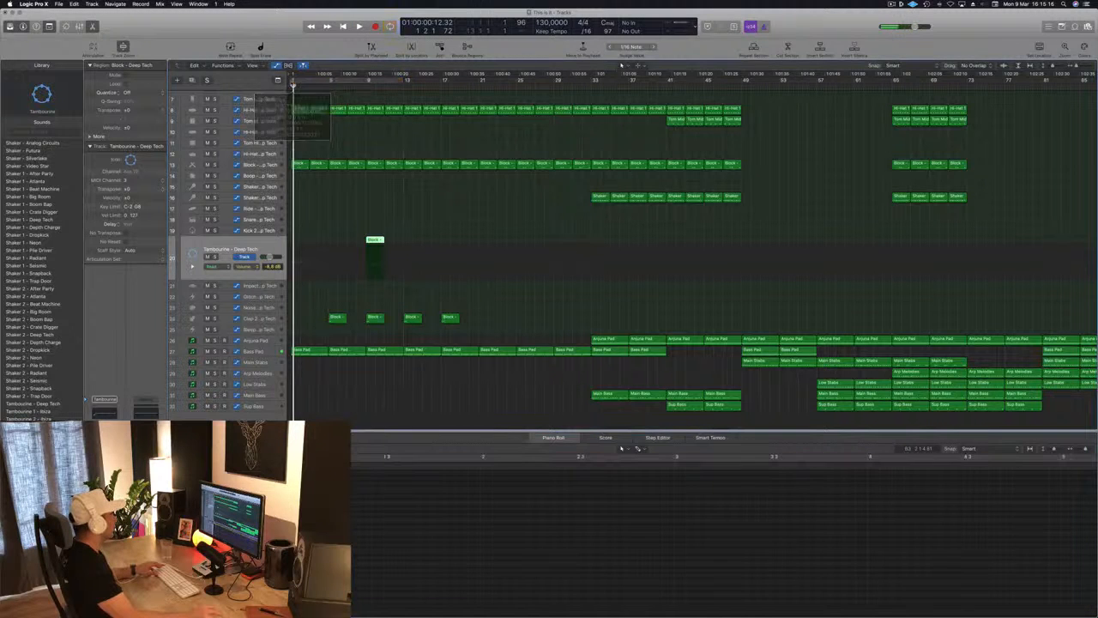
key("Tab")
left_click_drag(369, 79, 443, 79)
key("space")
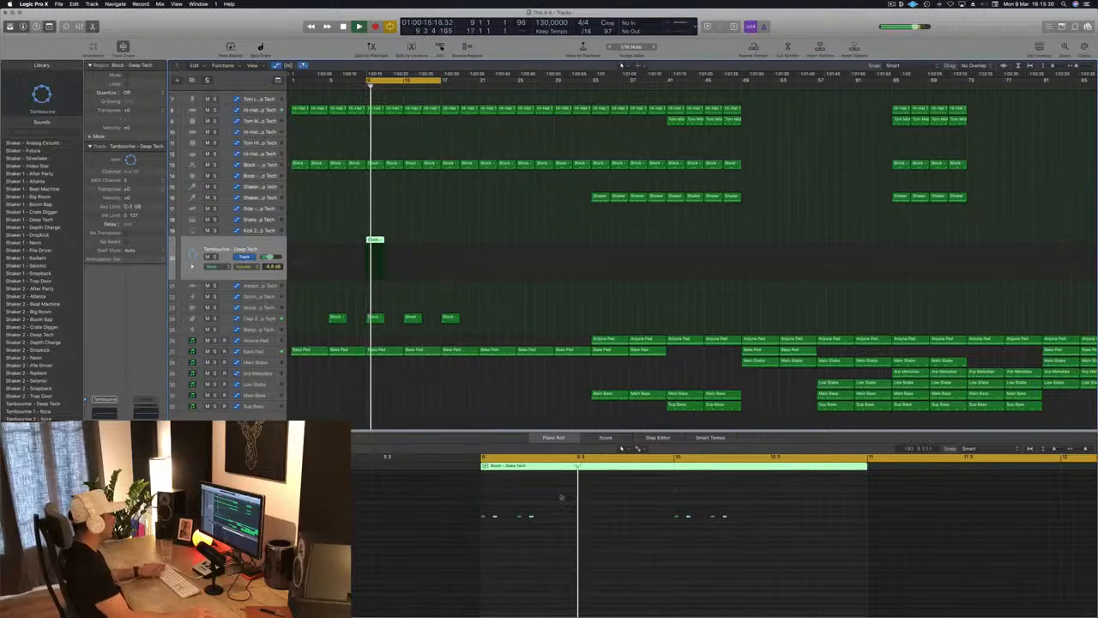
- Move the second tambourine note one sixteenth later and delete every note after the third one in the region
left_click(494, 518)
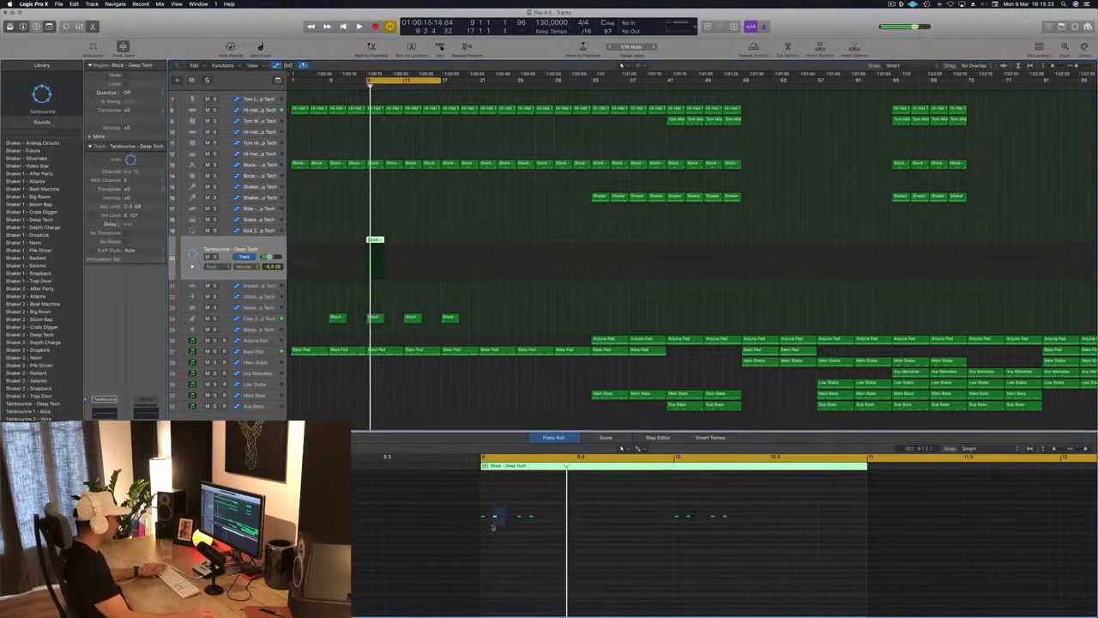
left_click_drag(494, 518, 508, 518)
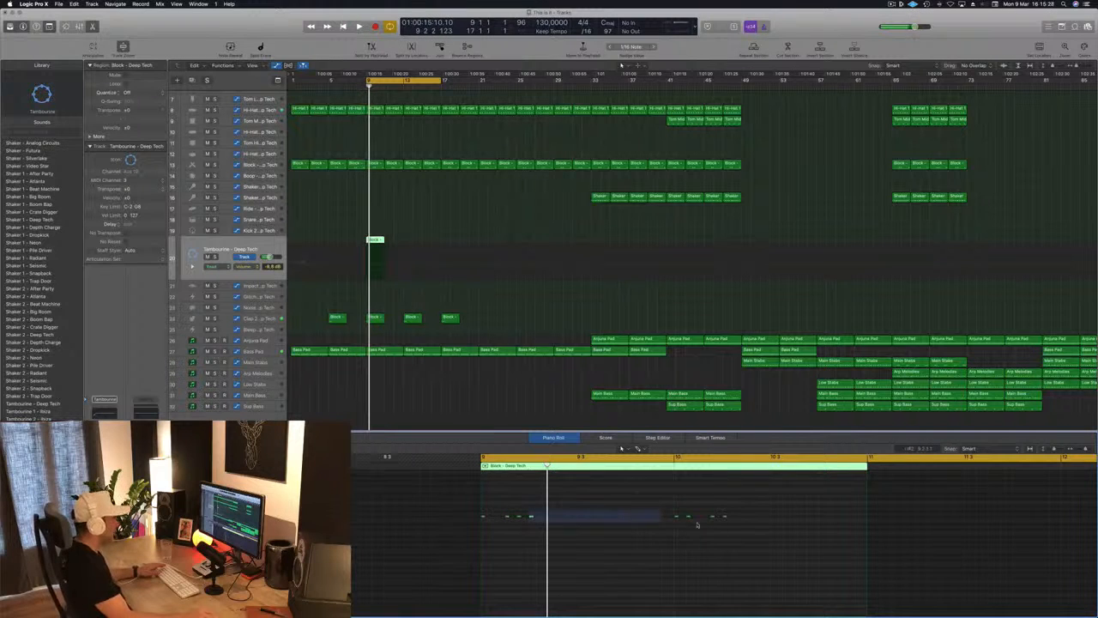
left_click_drag(739, 524, 740, 525)
key("Delete")
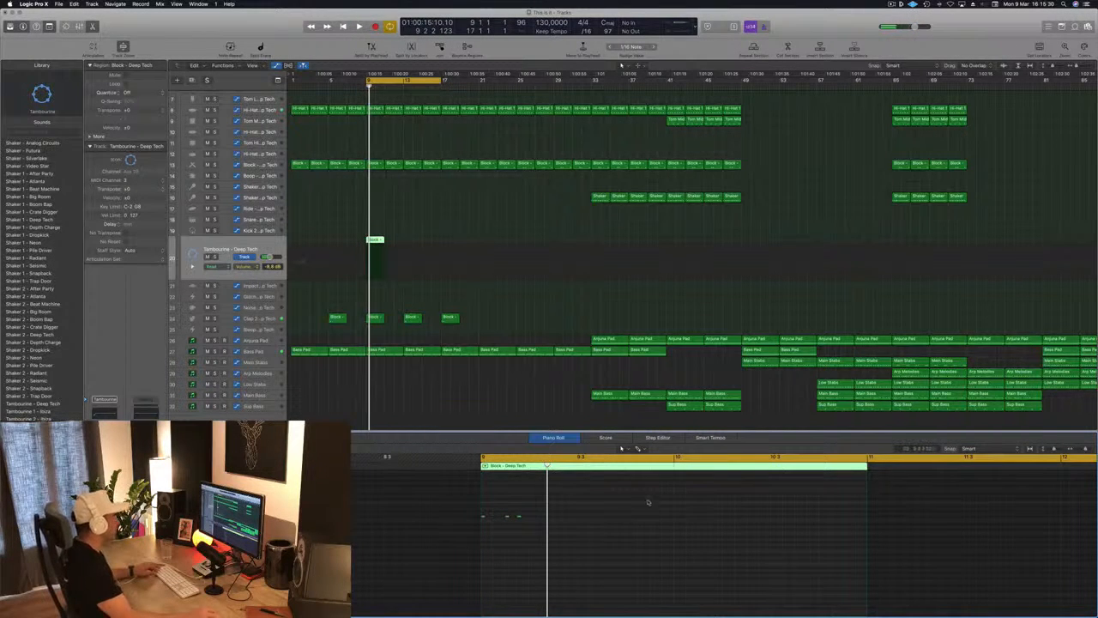
- Duplicate the three tambourine notes at beat 3 of bar 9, copy two notes directly before them, and audition the pattern
mouse_move(575, 508)
left_mouse_down()
mouse_move(456, 535)
mouse_move(579, 519)
left_mouse_up()
key("space")
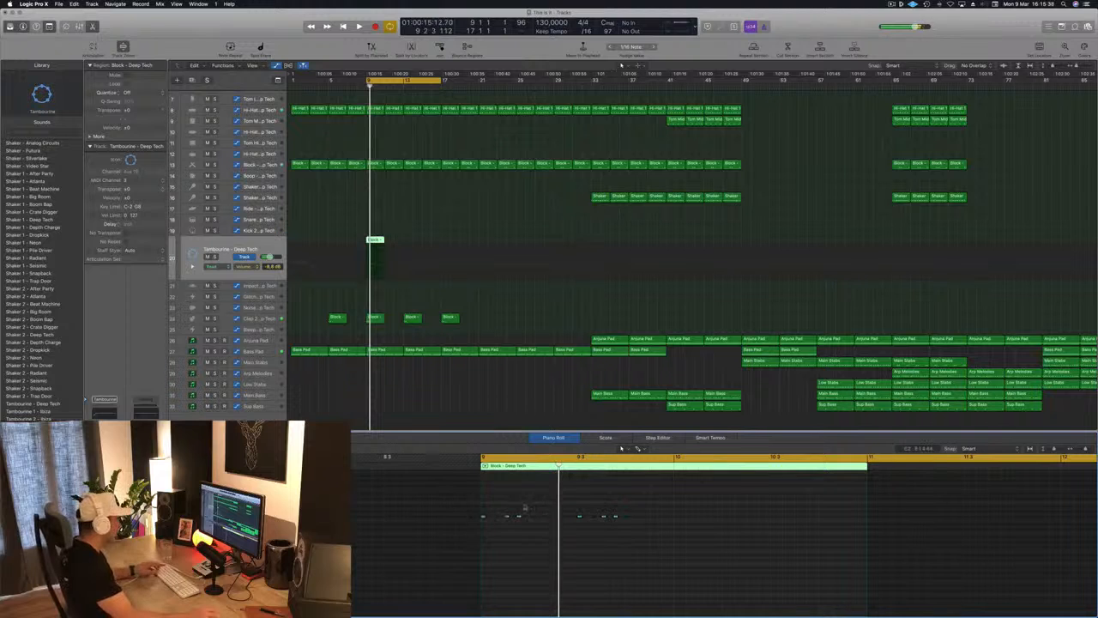
left_click_drag(520, 518, 542, 520)
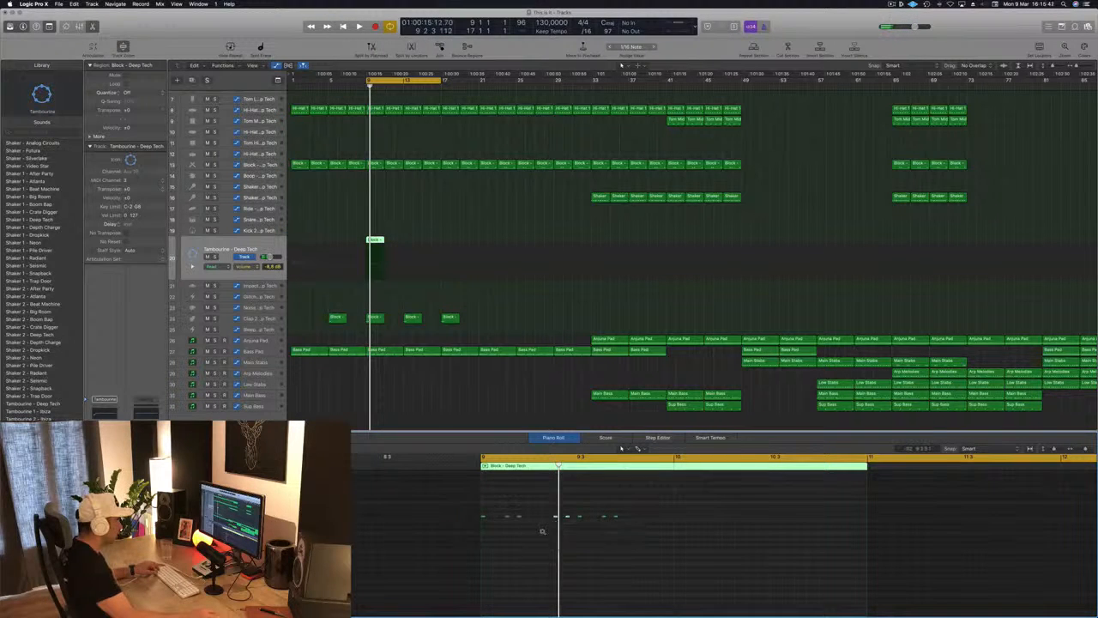
key("space")
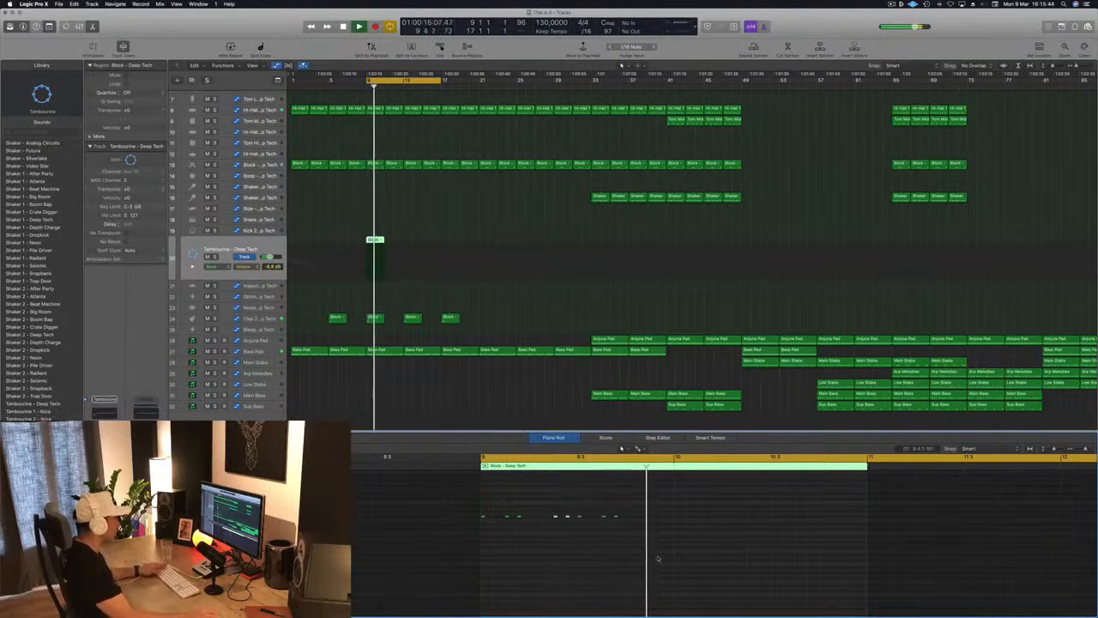
key("space")
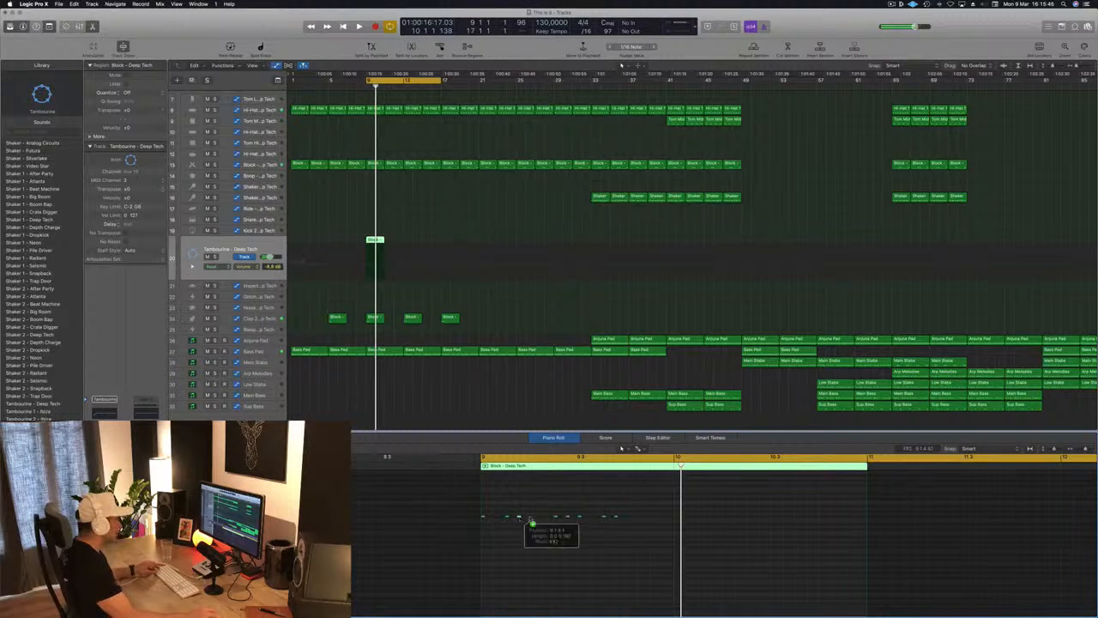
- Copy one more tambourine note before the middle pair and two notes near the end of bar 9
left_click_drag(532, 521, 544, 520)
key("space")
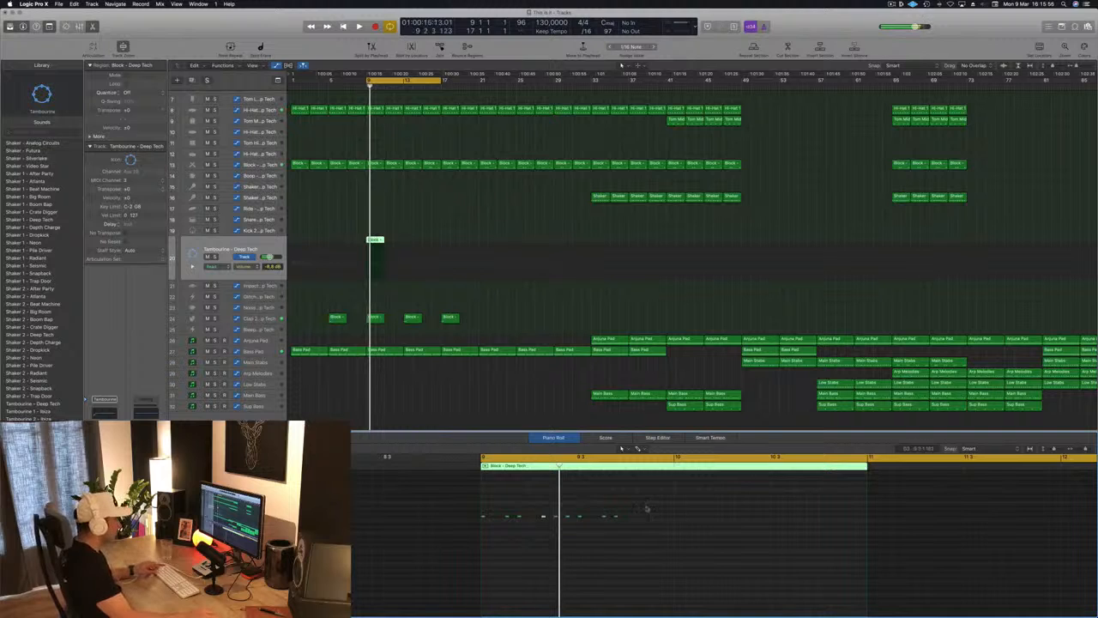
left_click_drag(616, 518, 640, 521)
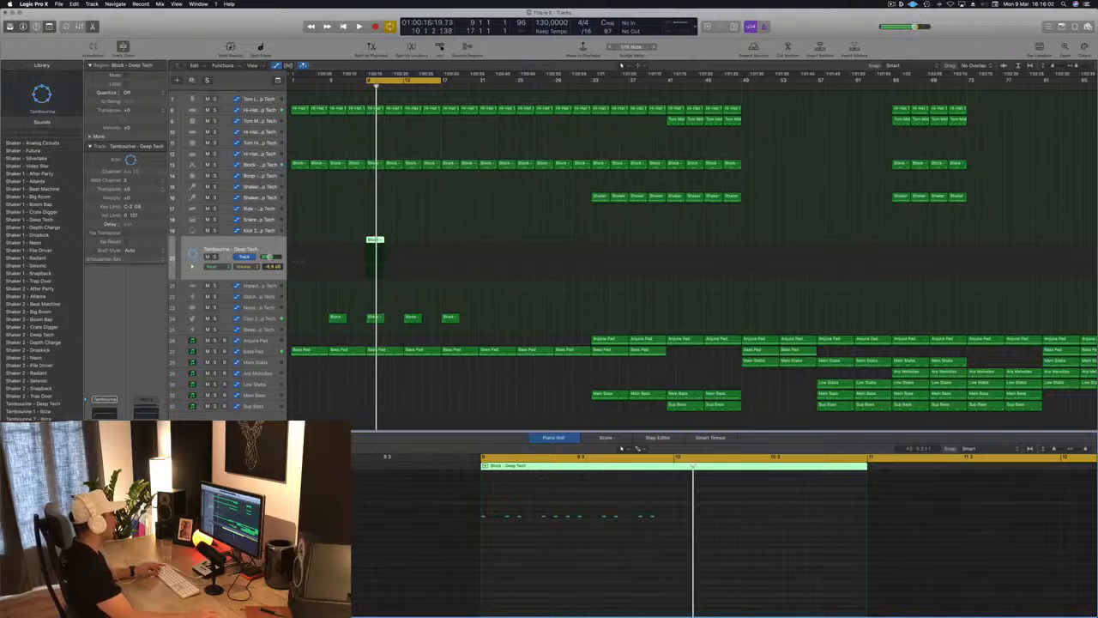
- Shorten the tambourine region to one bar, repeat it to fill bars 9 through 12, and play the result
double_click(376, 241, "super")
key("Delete")
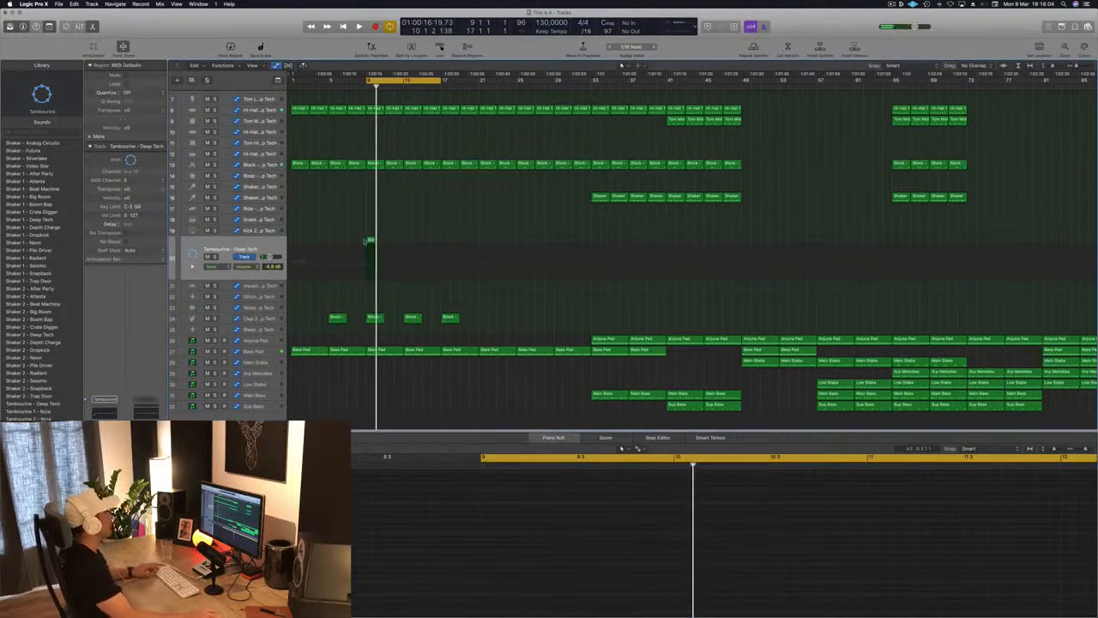
left_click(370, 239)
left_click_drag(376, 247, 391, 242)
key("space")
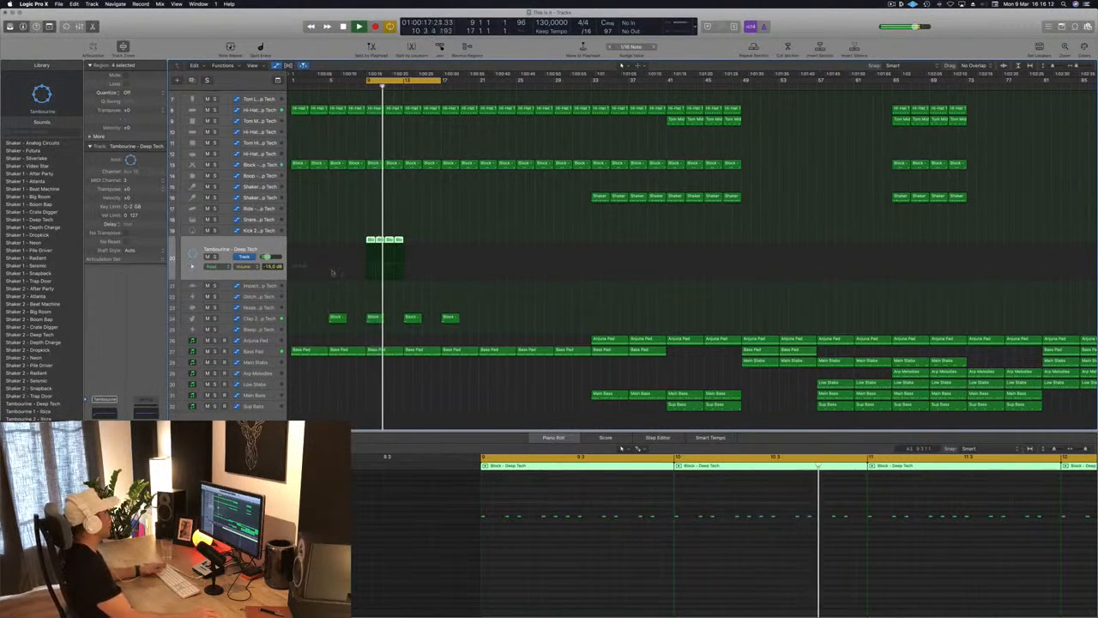
- Extend the start of the cycle range back to bar 1 and play the intro from the beginning
left_click(368, 80)
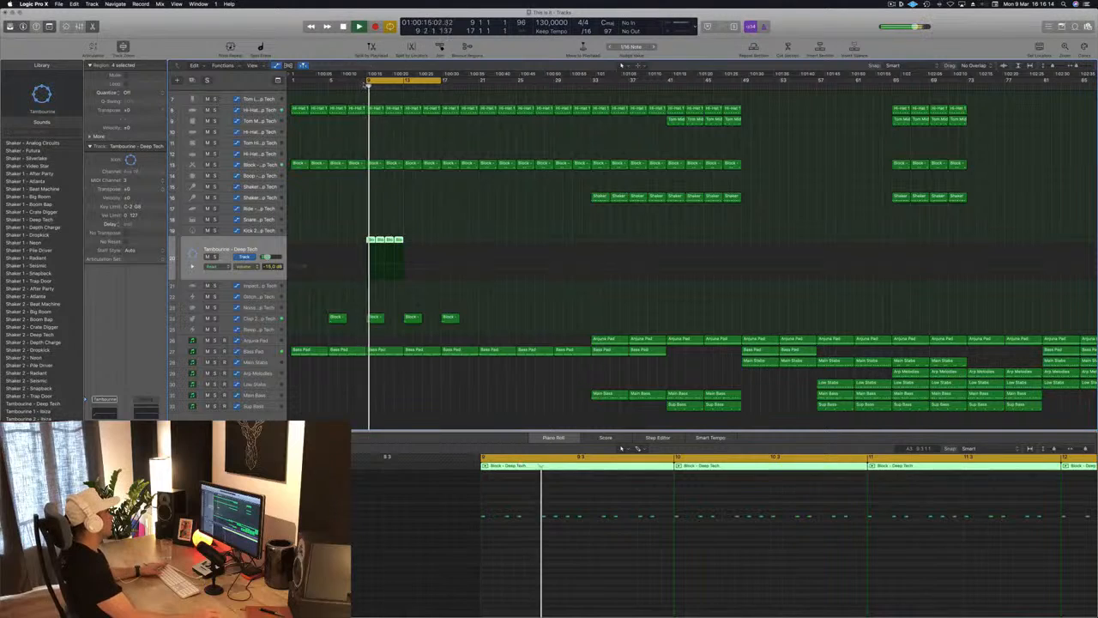
left_click_drag(367, 80, 292, 80)
left_click(348, 204)
key("Return")
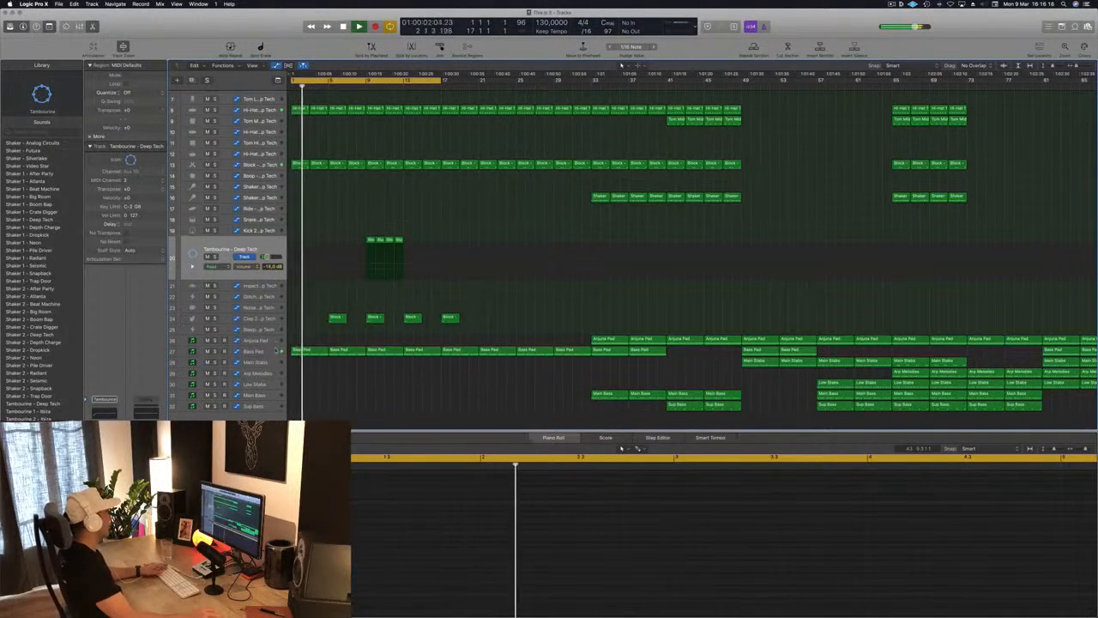
- Check the Bass Pad and Clap 2 tracks during playback, and lower the Tambourine track's volume to -20.0 dB
left_click(276, 351)
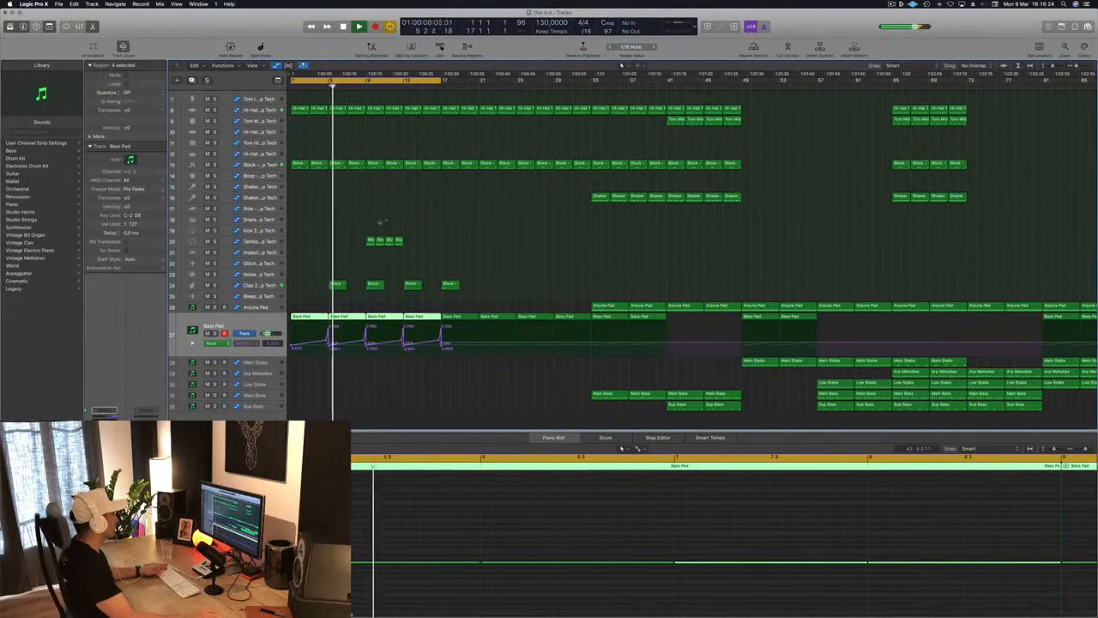
left_click_drag(323, 272, 418, 288)
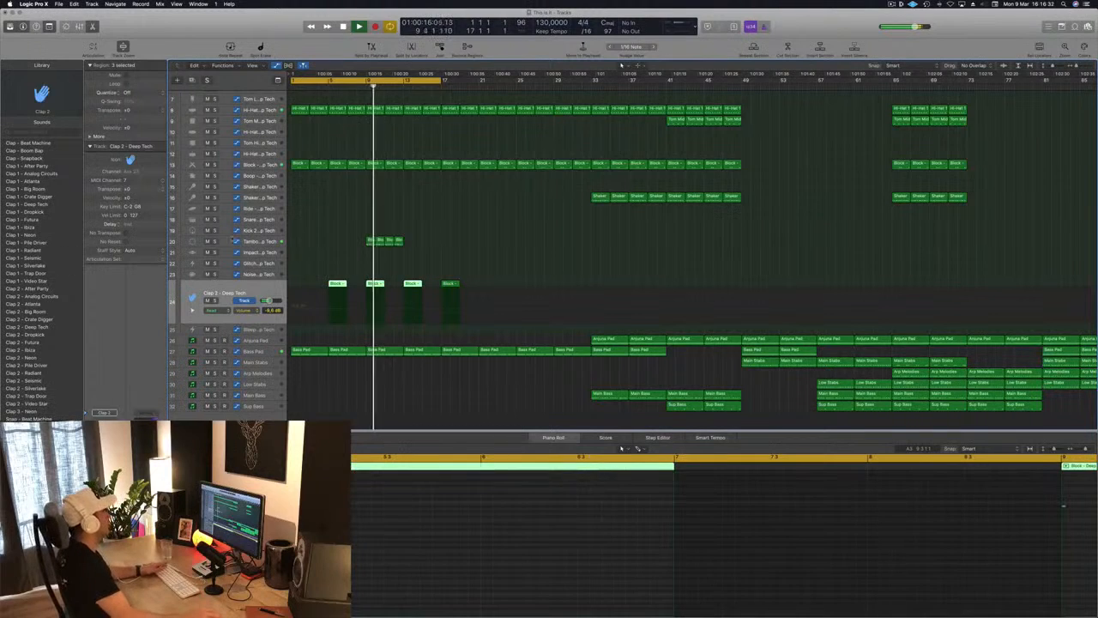
left_click(258, 242)
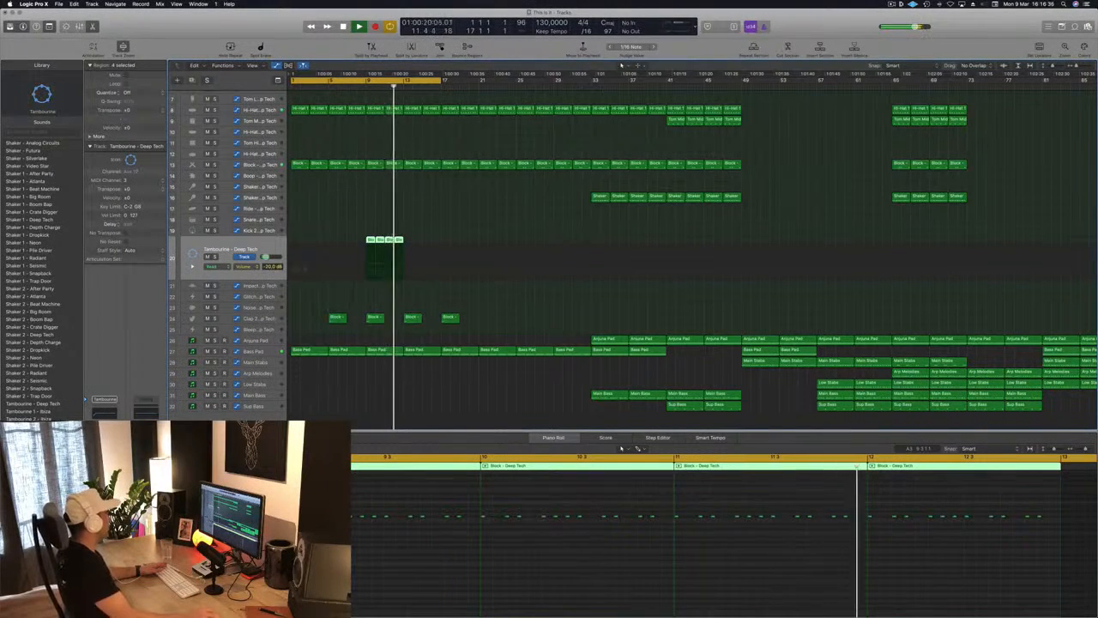
- With the Tambourine's Stereo Delay open, copy its four regions to bar 13 and set the cycle range to bars 9 through 17
left_click(104, 455)
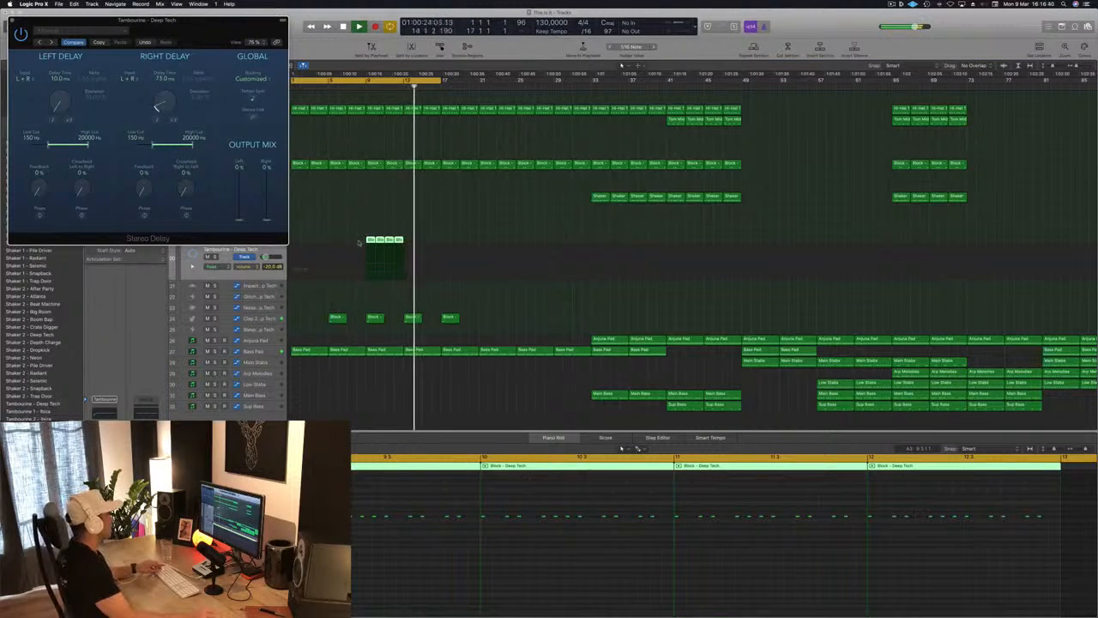
left_click(379, 239)
left_click_drag(371, 242, 412, 246)
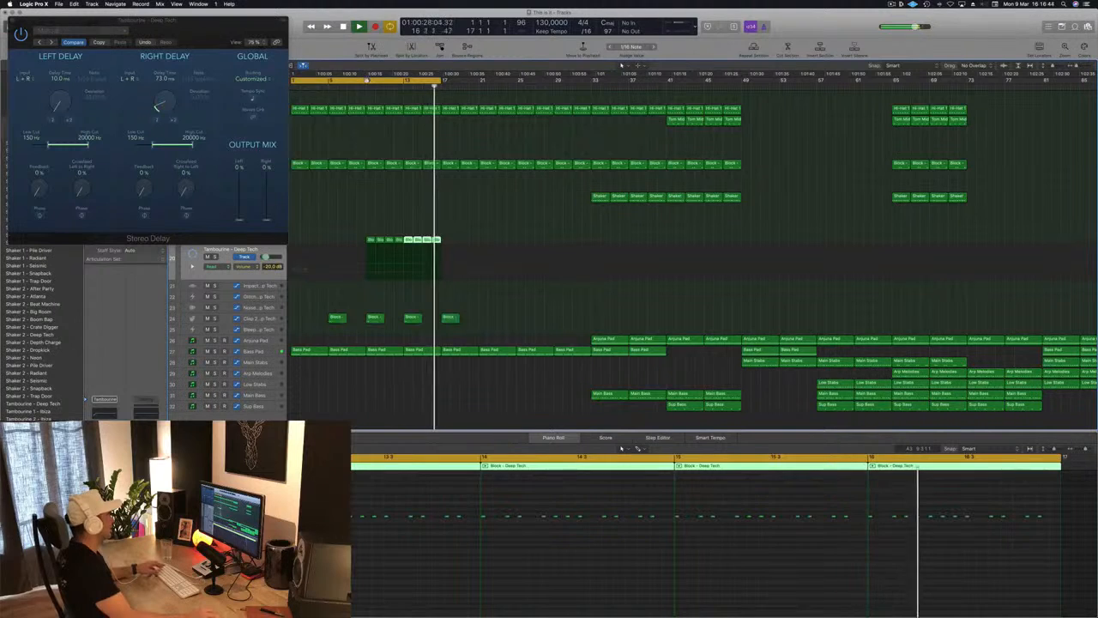
left_click_drag(369, 80, 440, 87)
- Raise both Stereo Delay output mixes to 100% and set the delay times to 92.0 ms left and 24.0 ms right
left_click_drag(64, 103, 63, 83)
left_click_drag(240, 220, 241, 129)
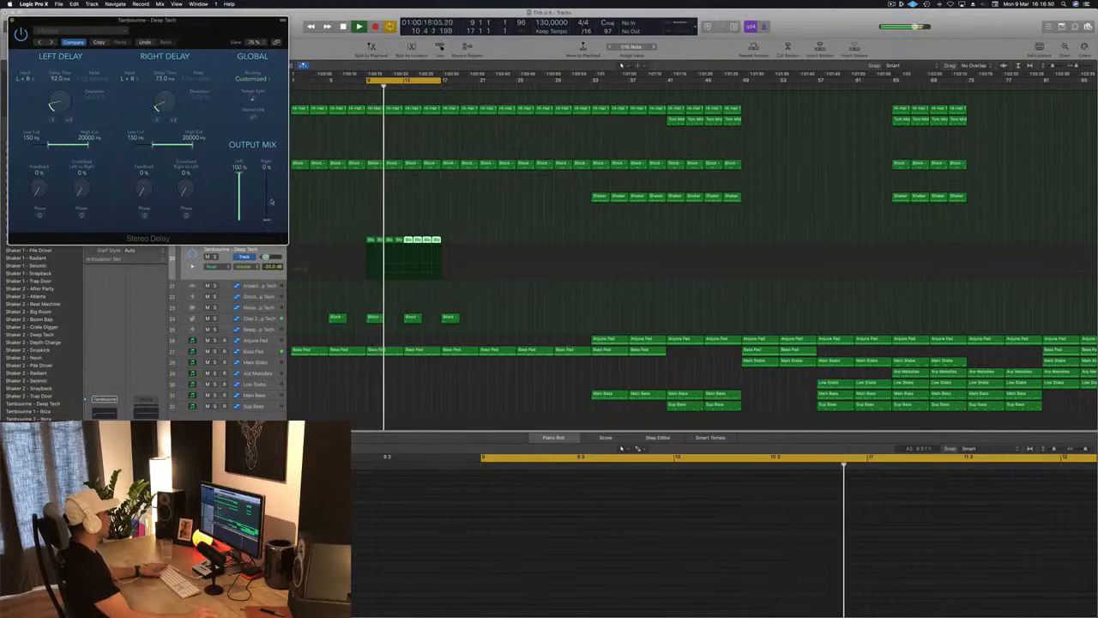
left_click_drag(266, 220, 266, 169)
left_click_drag(158, 110, 159, 111)
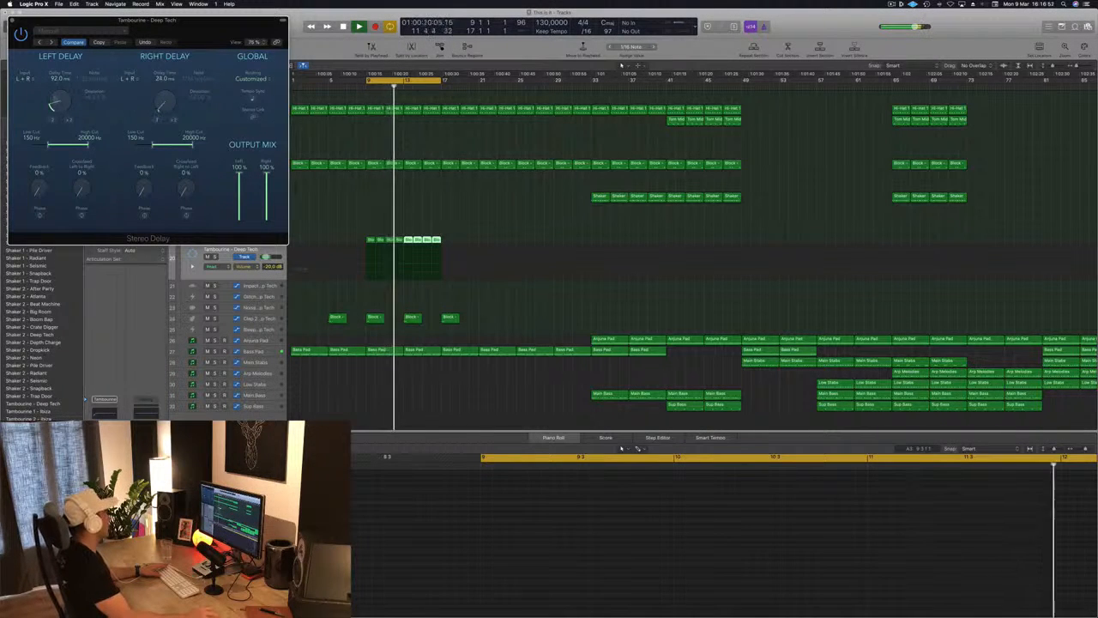
- Set the Stereo Delay to 22.0 ms left and 11.0 ms right, with 28% and 42% feedback and 31% right-to-left crossfeed, and close it
left_click_drag(53, 105, 58, 110)
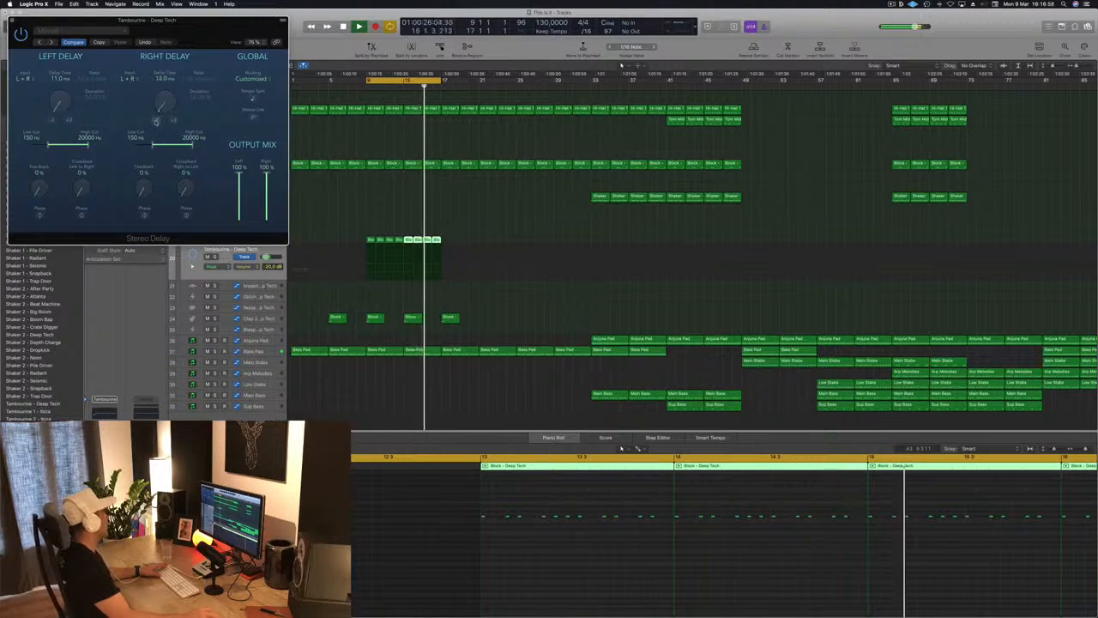
left_click(156, 120)
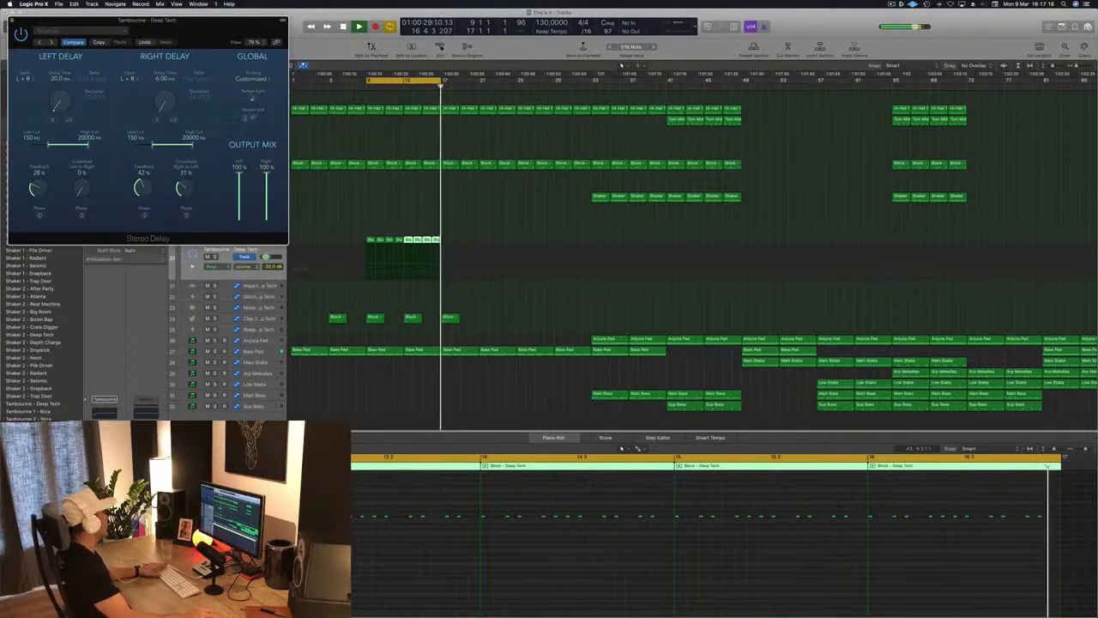
left_click(253, 100)
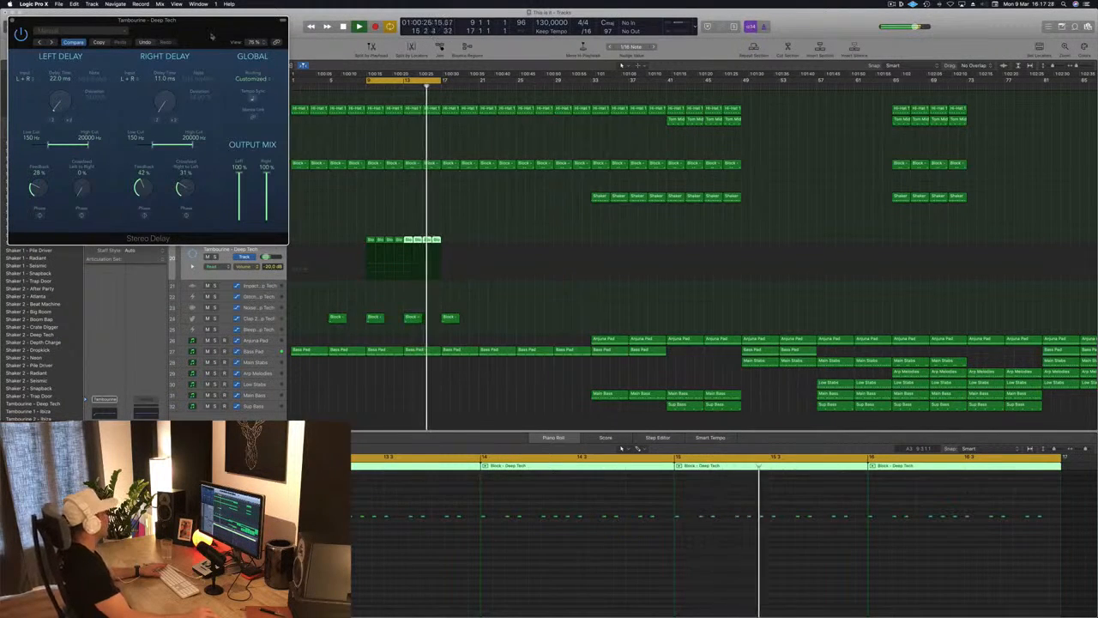
left_click_drag(219, 29, 460, 97)
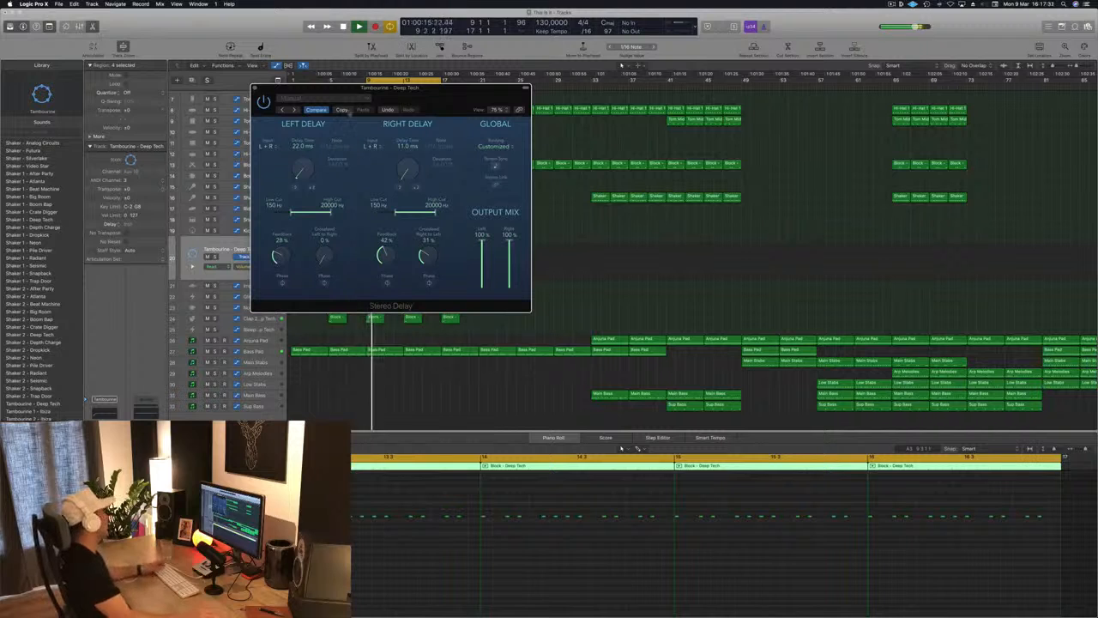
key("super+w")
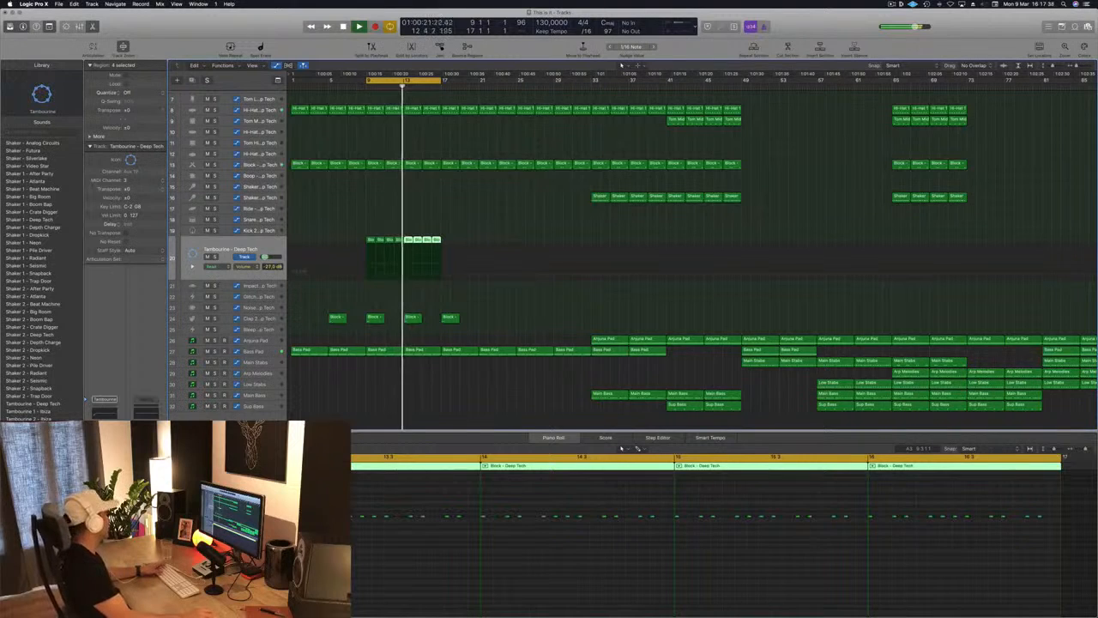
- Set the Tambourine's Bitcrusher to Wrap mode with 8-bit resolution, 21x downsampling and a 75.70% mix
key("v")
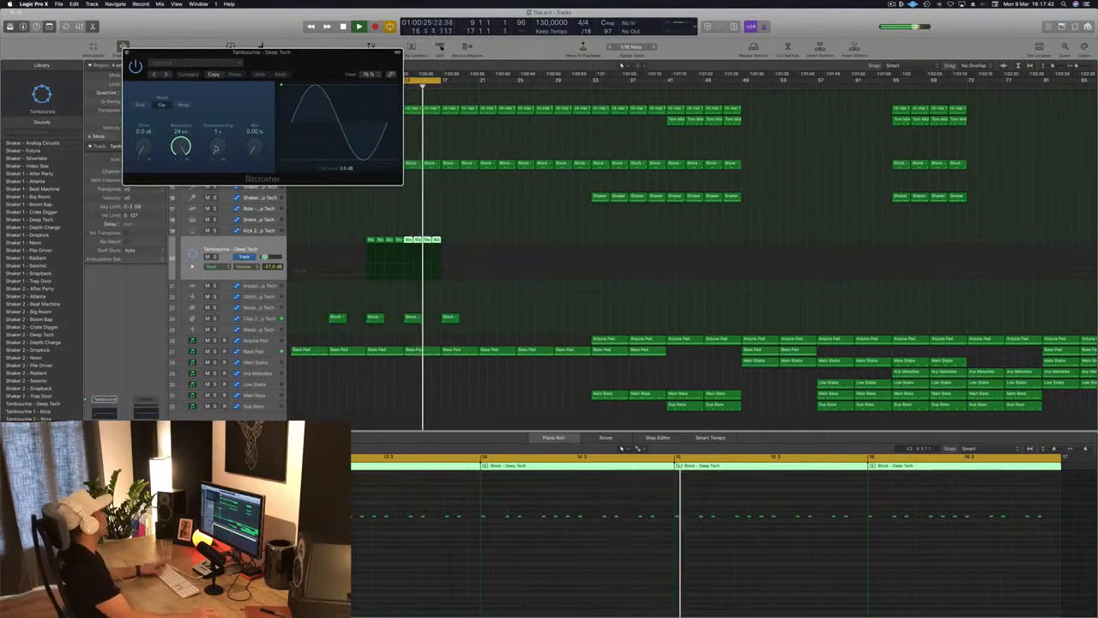
left_click_drag(181, 146, 181, 175)
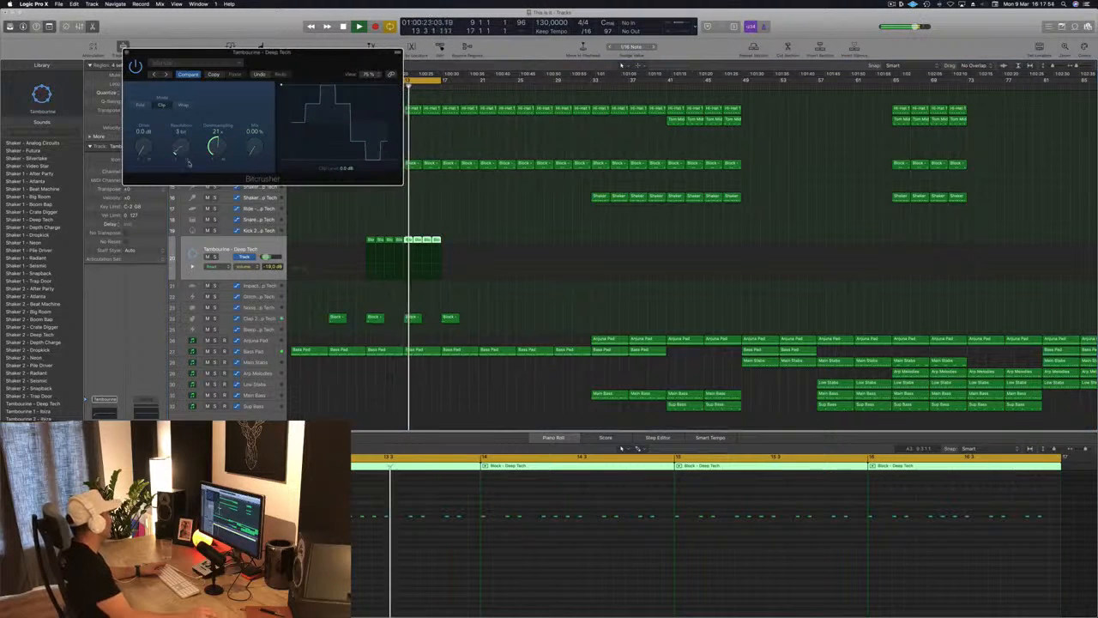
left_click_drag(178, 148, 190, 165)
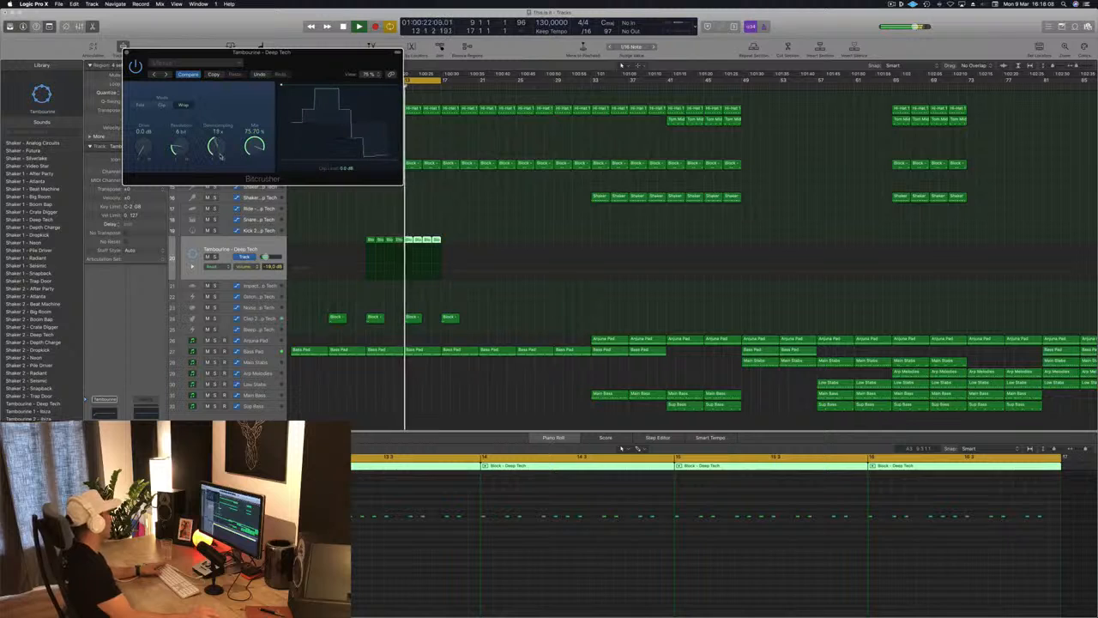
left_click_drag(221, 156, 221, 146)
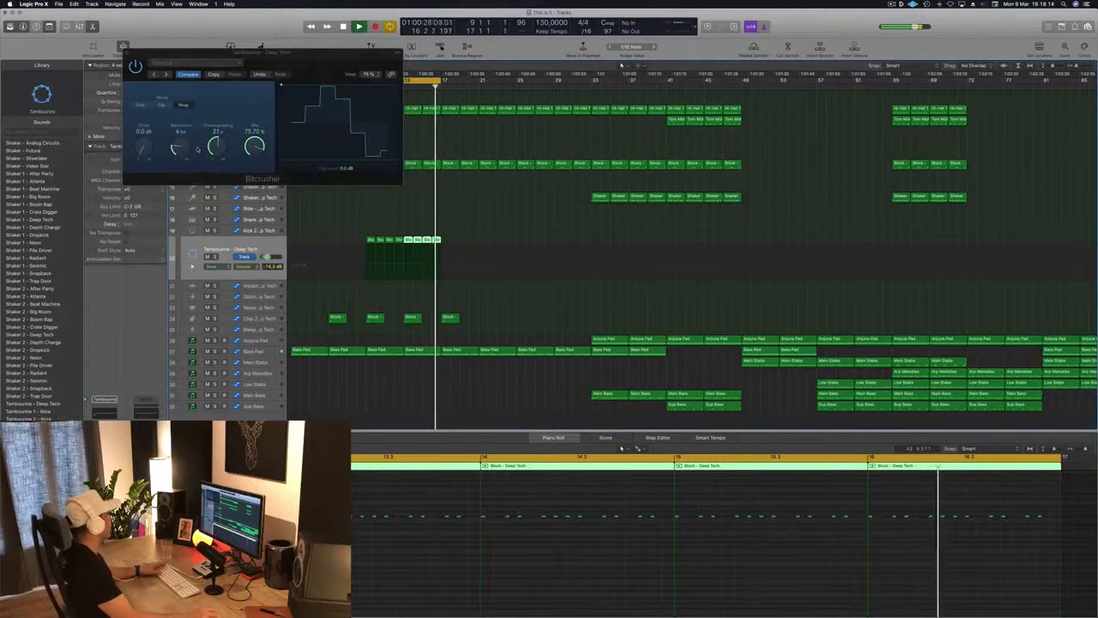
left_click_drag(182, 144, 184, 133)
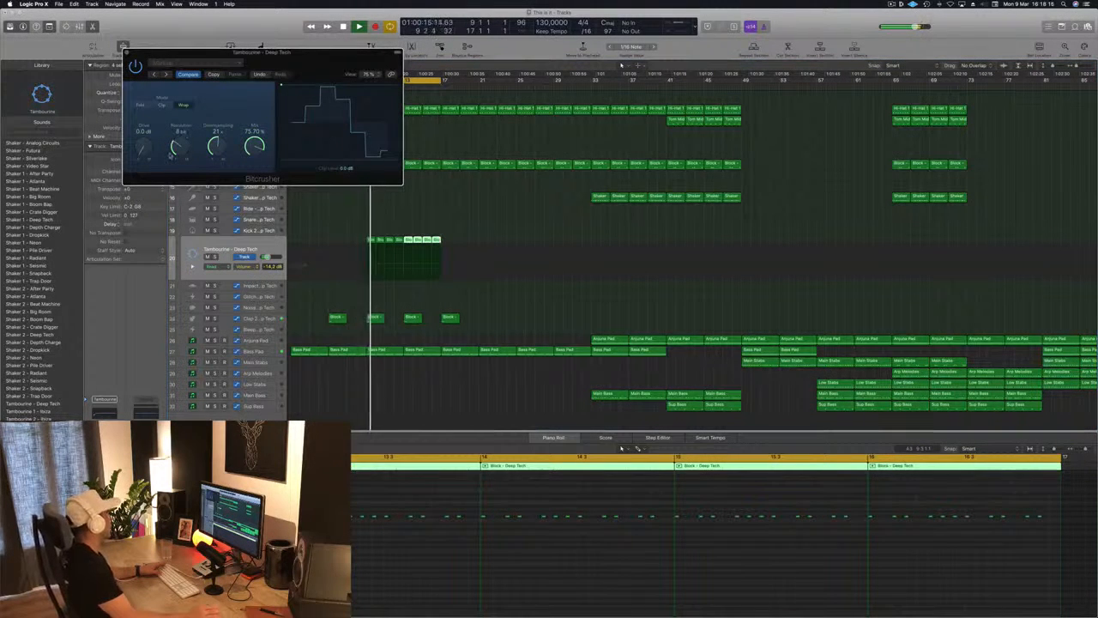
left_click(127, 54)
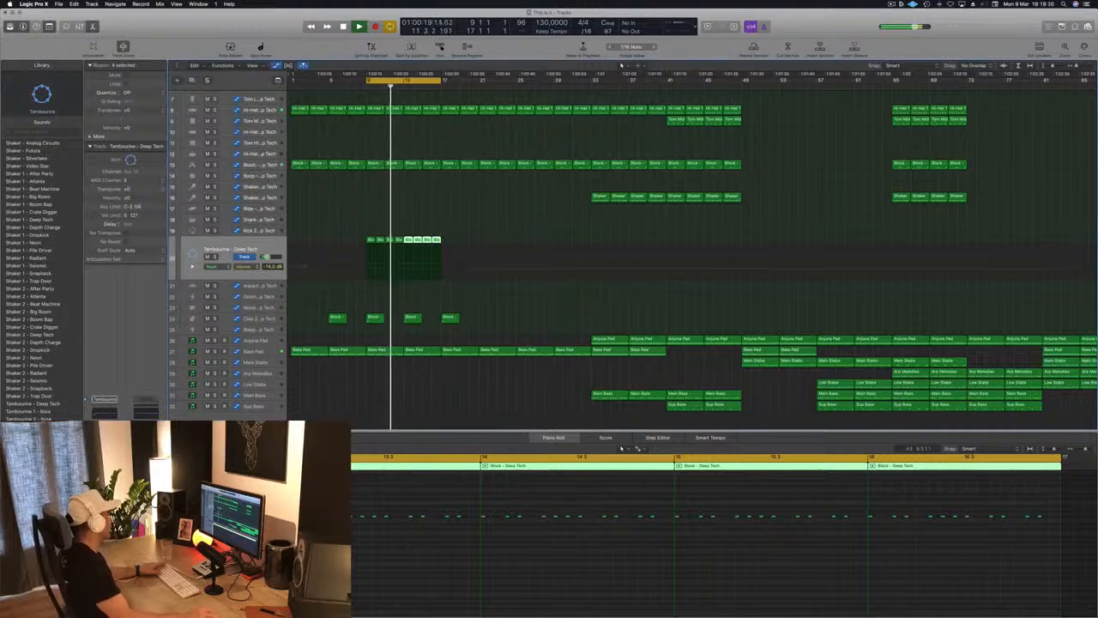
- Reopen the Tambourine's Bitcrusher, reduce its mix to 72.30%, and close the plug-in window
key("v")
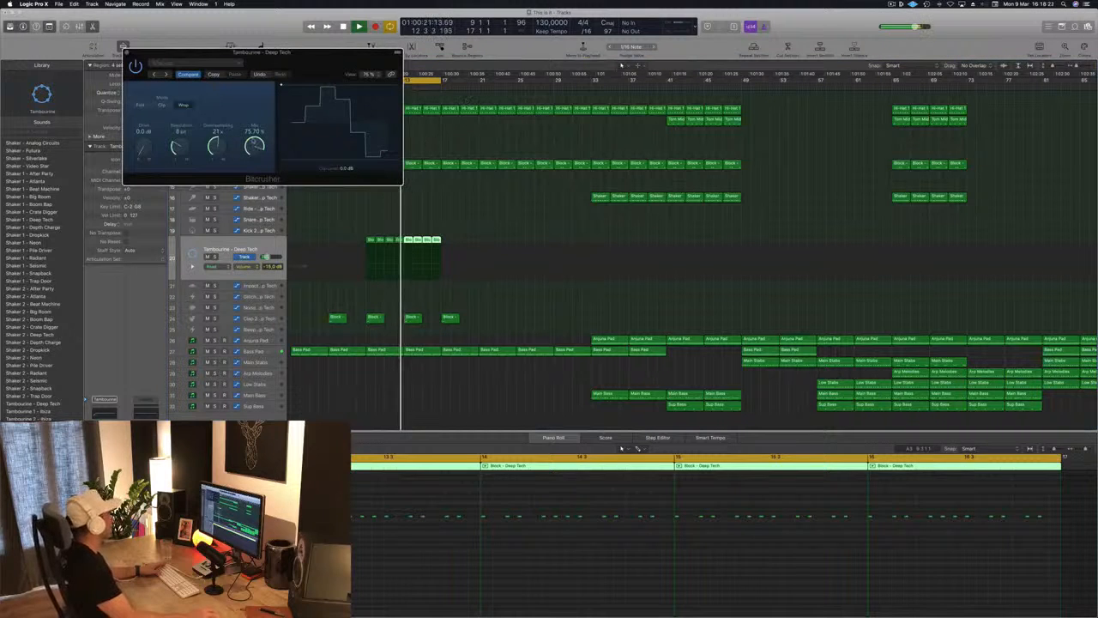
left_click_drag(255, 157, 257, 145)
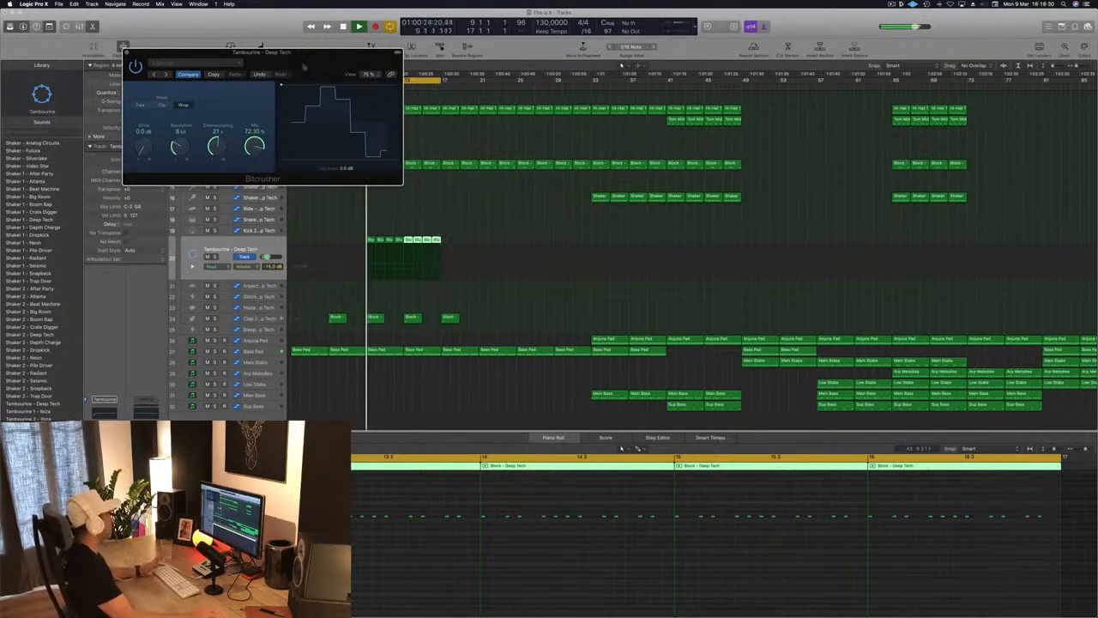
left_click_drag(304, 66, 314, 68)
key("super+w")
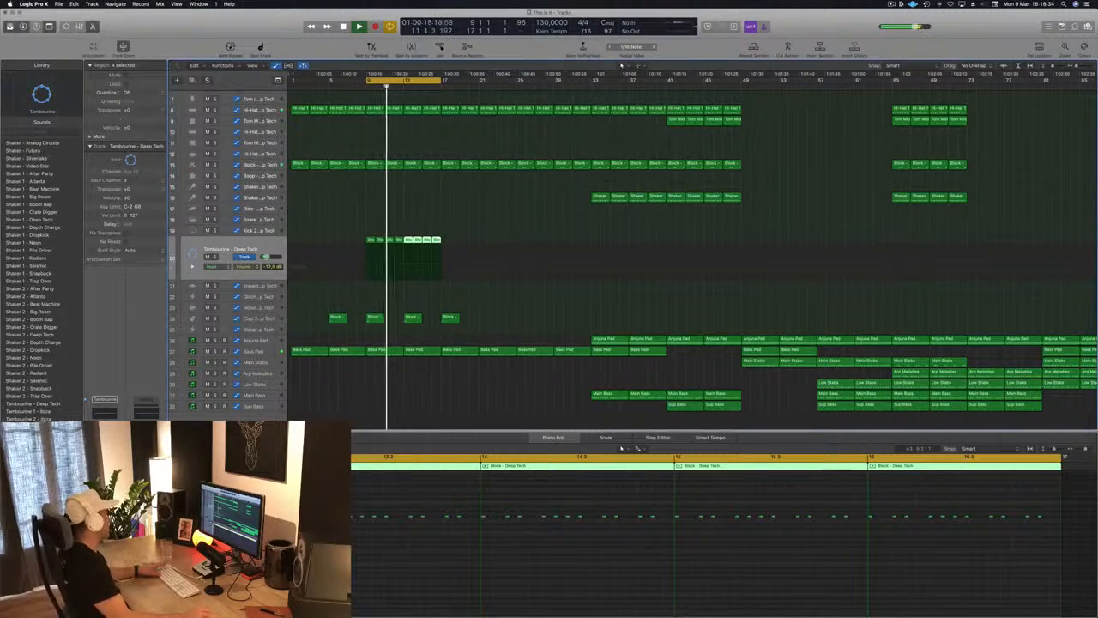
- Copy the eight Tambourine regions in bars 9–17 to bars 17–25 and lower the track's volume to -18.0 dB
left_click(371, 239)
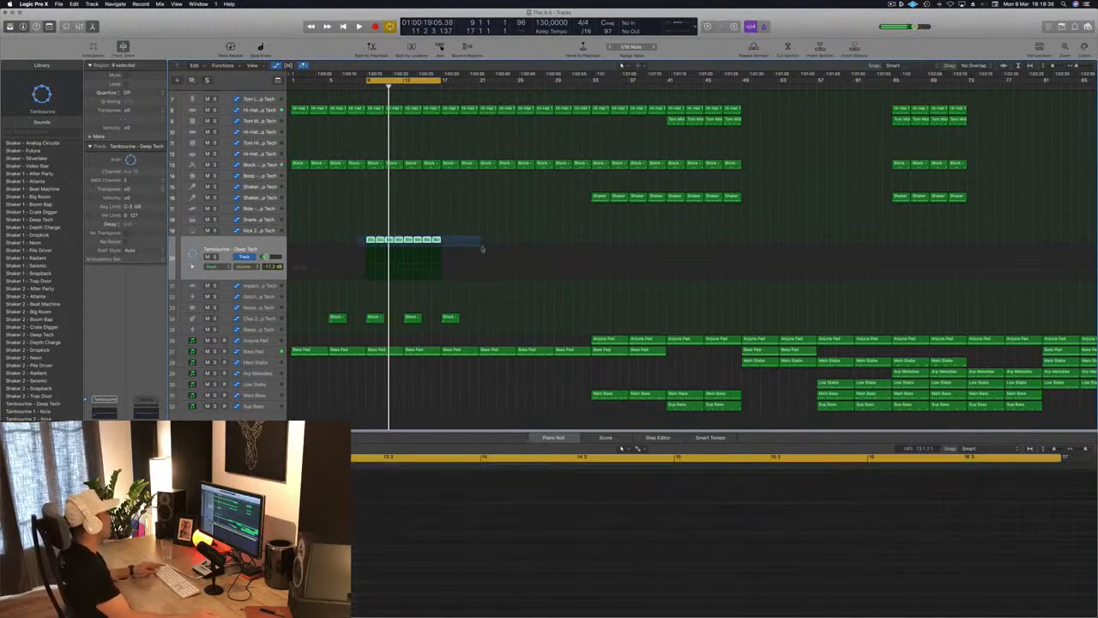
left_click_drag(369, 240, 446, 247)
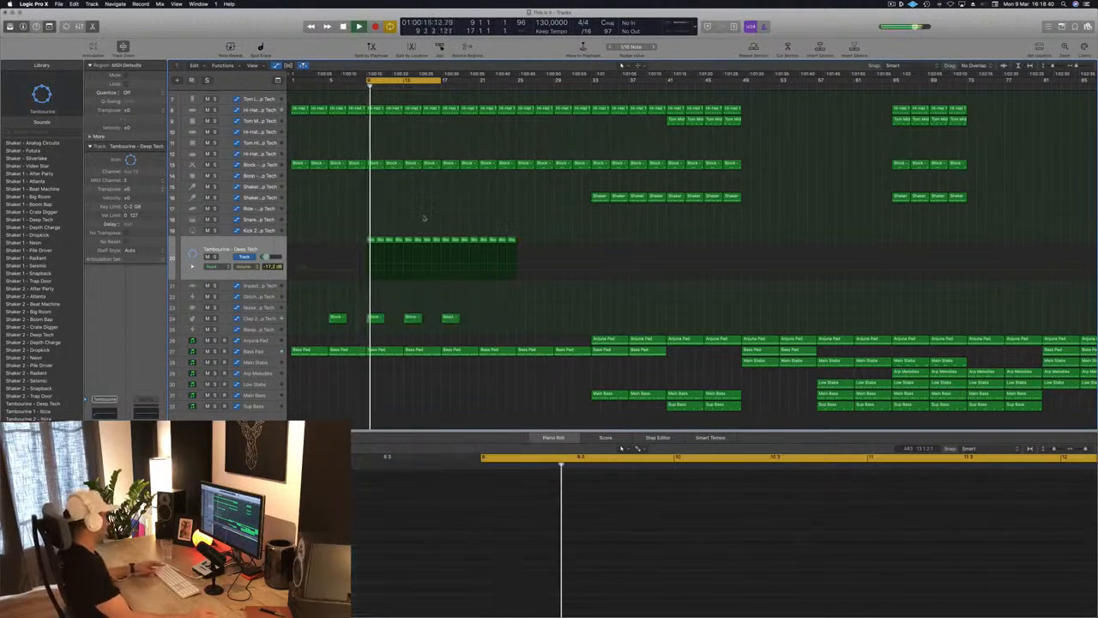
left_click(367, 226)
left_click_drag(367, 226, 439, 249)
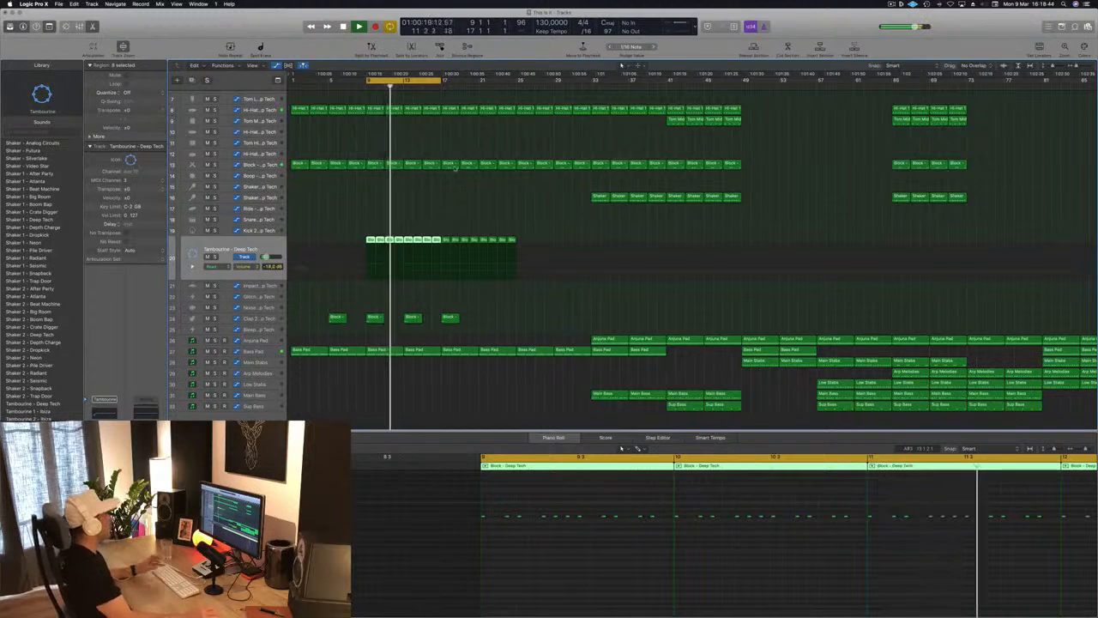
left_click(415, 213)
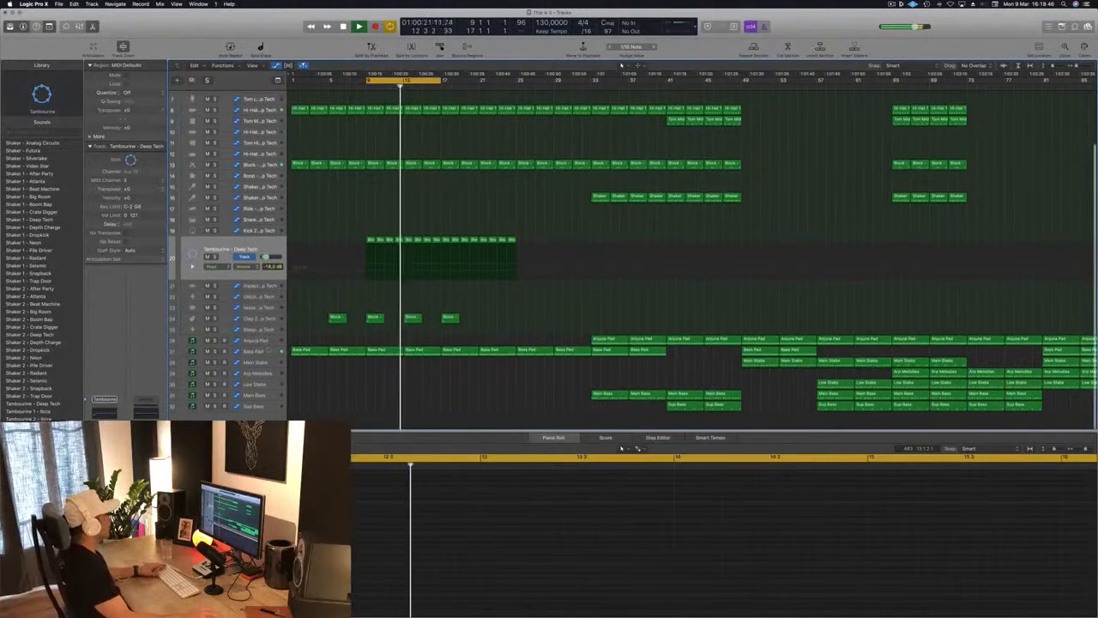
- Replace the Bass Pad regions in bars 17–33 with copies of the automated ones from bars 1–17, and extend the cycle range to bar 25
left_click(249, 351)
left_click_drag(442, 311, 562, 318)
key("Delete")
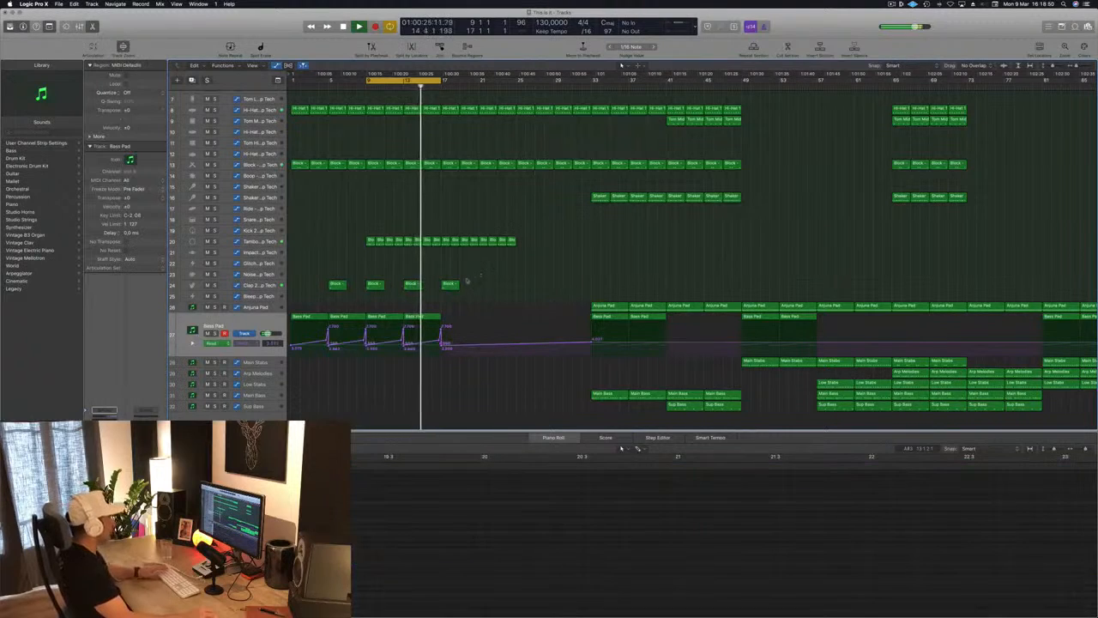
left_click_drag(494, 312, 446, 319)
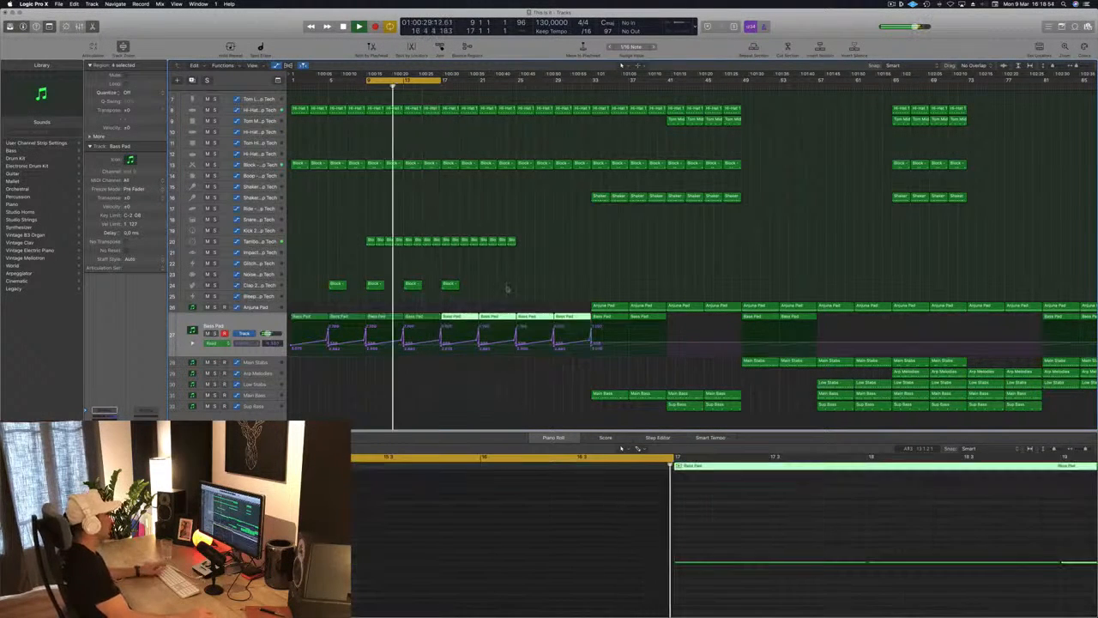
left_click_drag(444, 85, 519, 85)
left_click(422, 201)
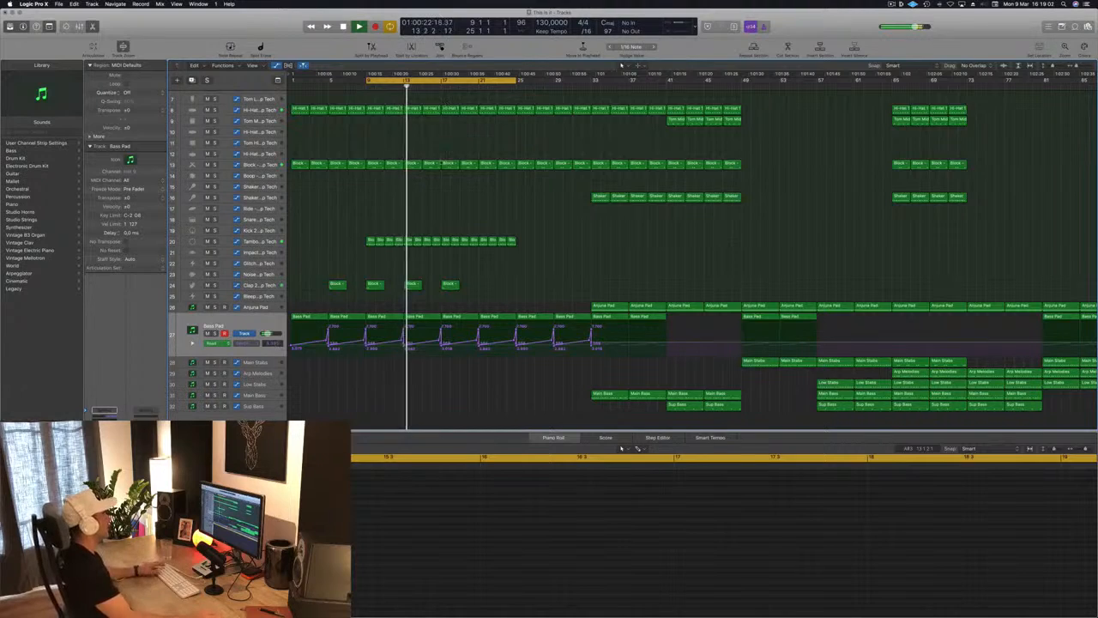
- Examine the notes of the Hi-Hat 1 and Kick 1 regions leading up to bar 17 and replay that passage
key("super+Right")
key("super+Right")
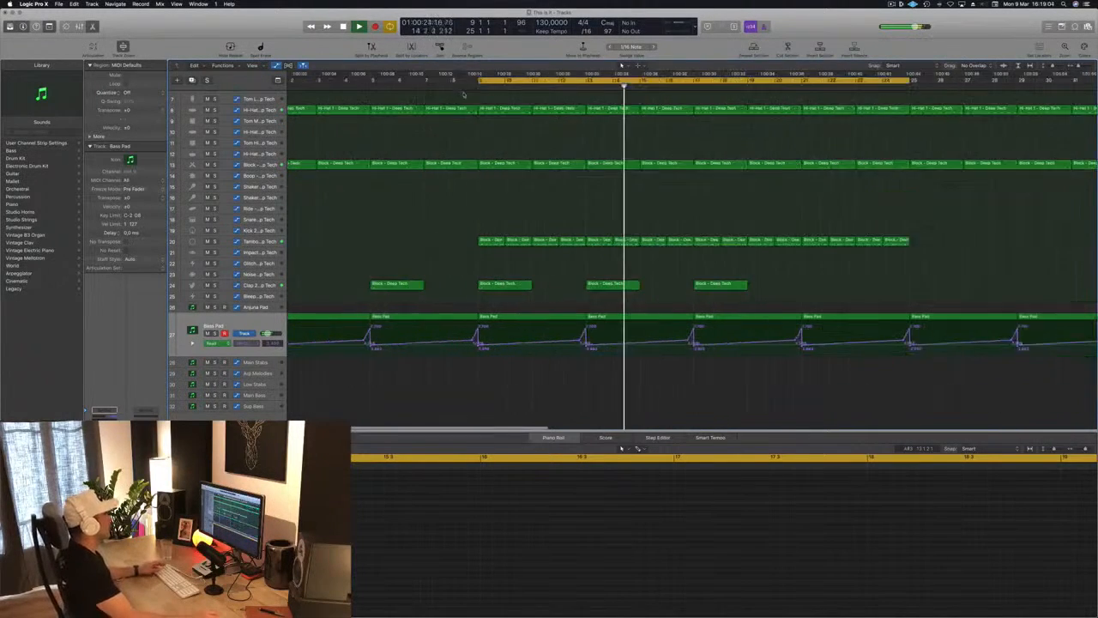
scroll(674, 118, "down", 4)
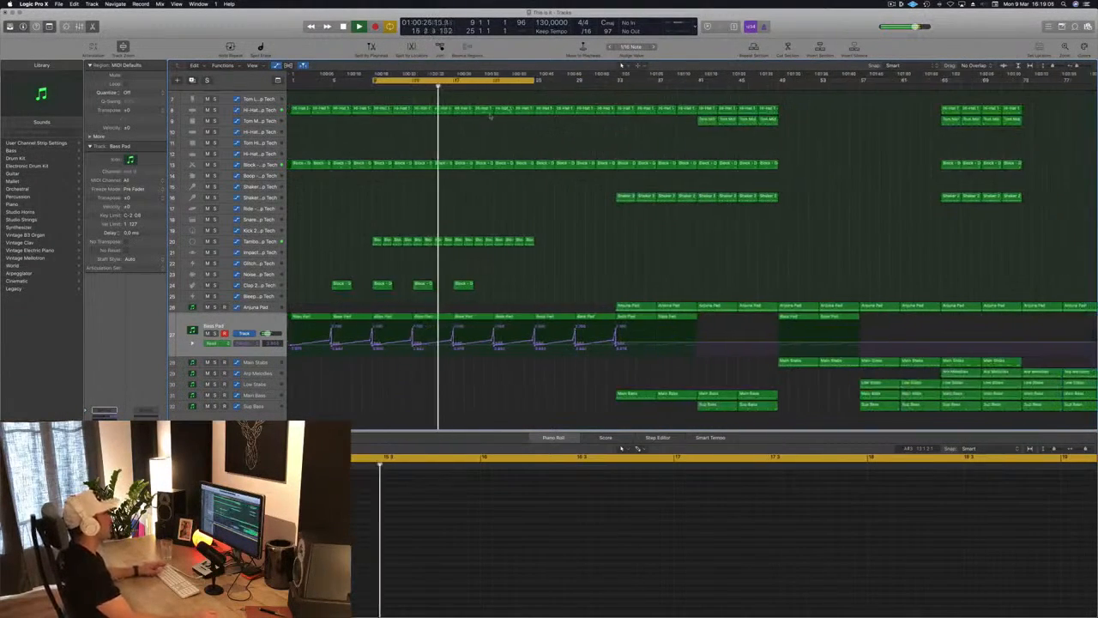
scroll(678, 116, "up", 8)
key("space")
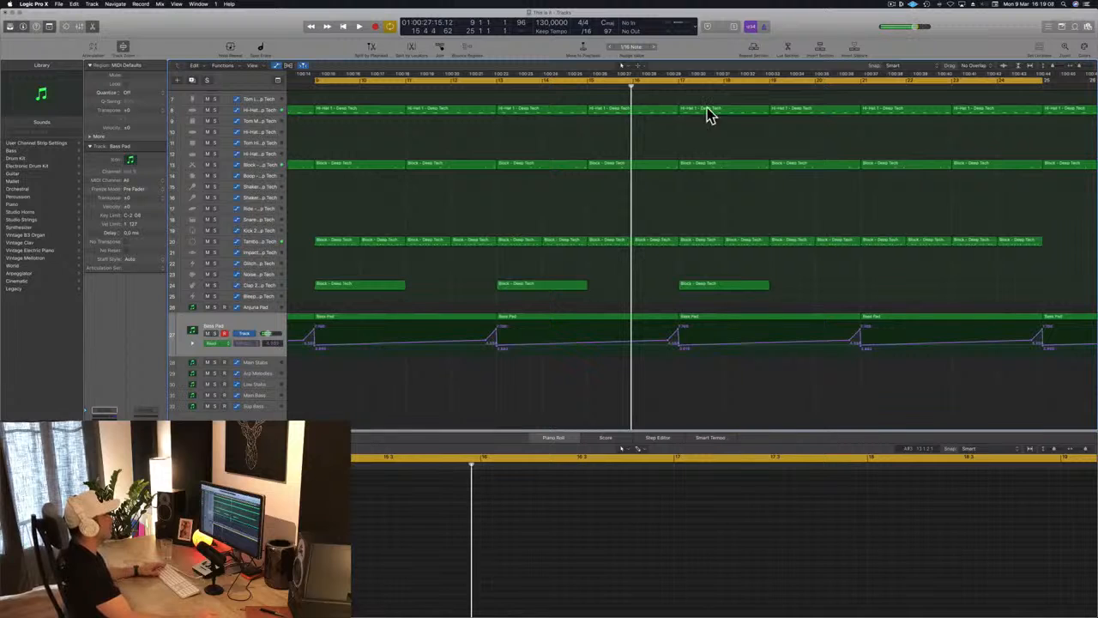
left_click(669, 110)
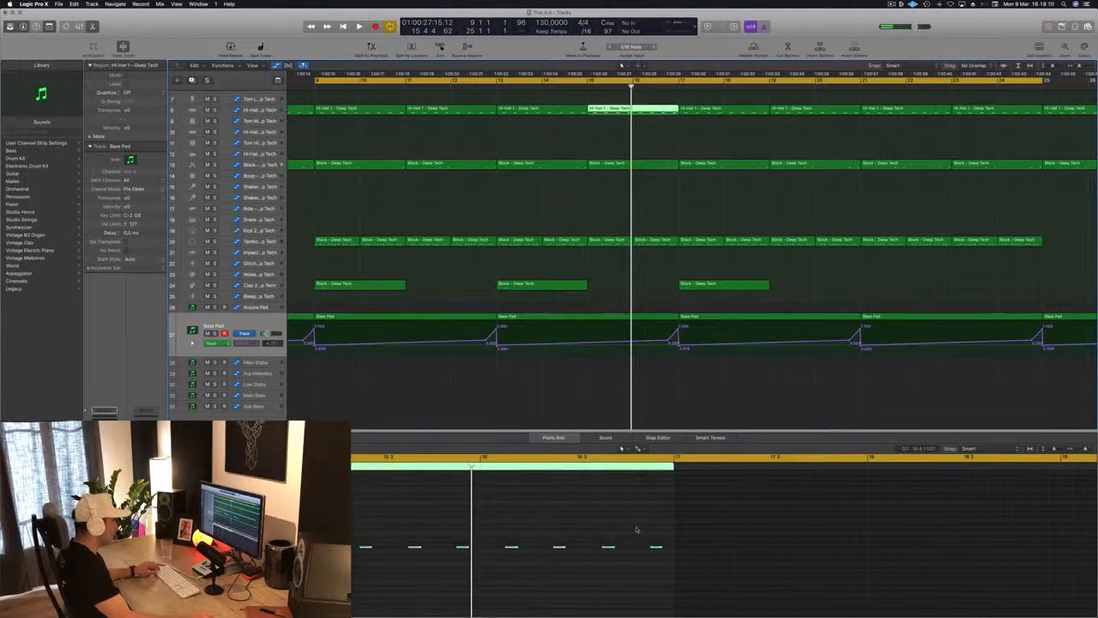
left_click(656, 546)
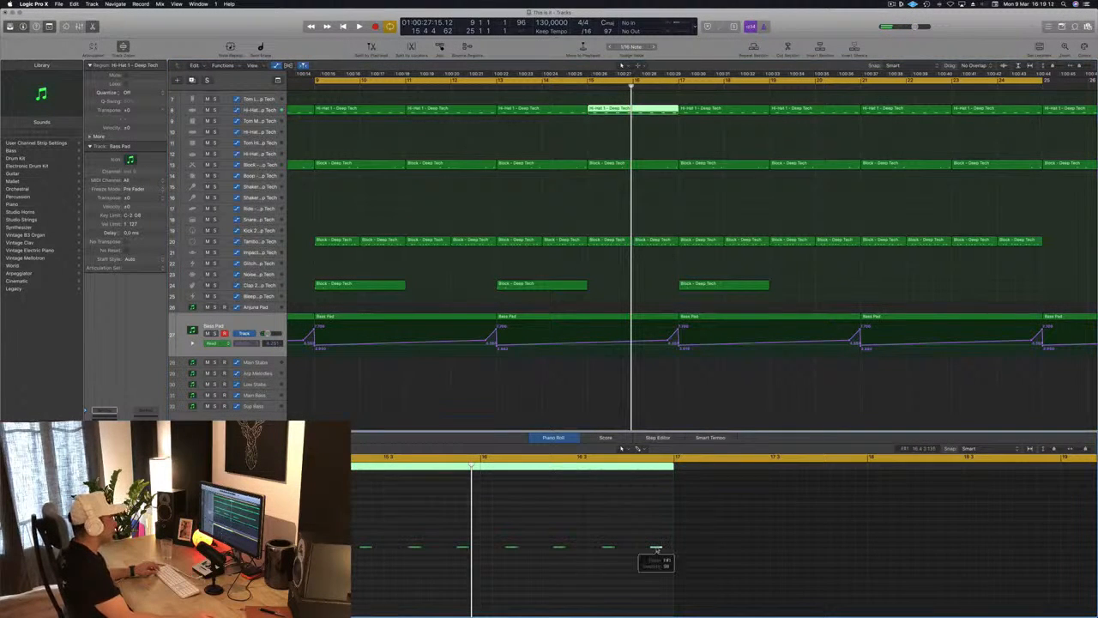
scroll(652, 171, "up", 4)
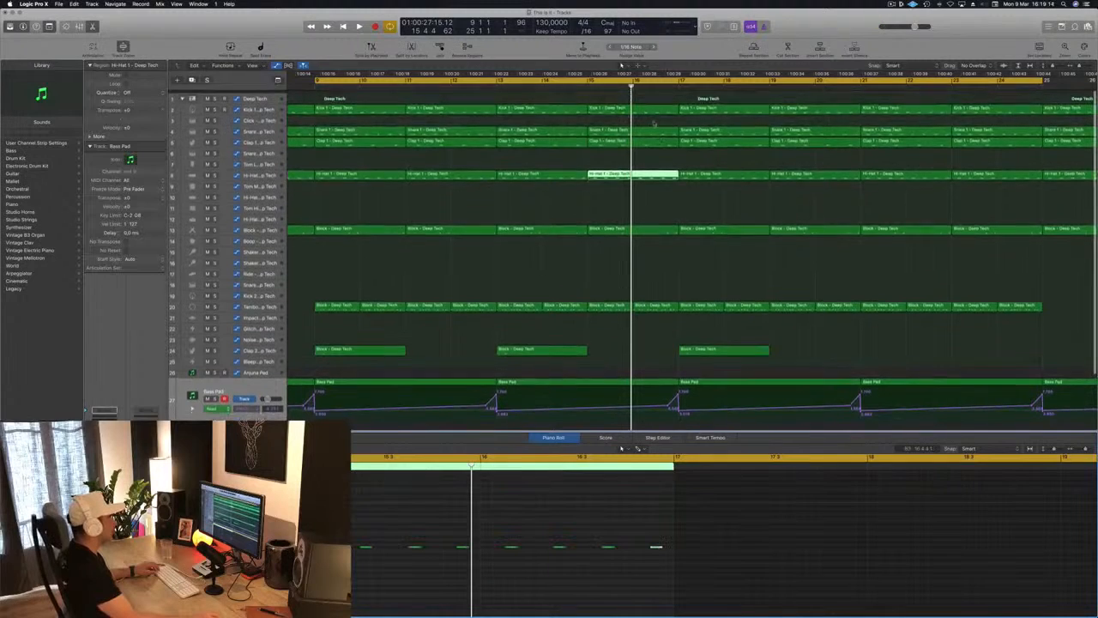
left_click(651, 106)
mouse_move(598, 555)
left_mouse_down()
mouse_move(647, 577)
mouse_move(609, 567)
left_mouse_up()
key("space")
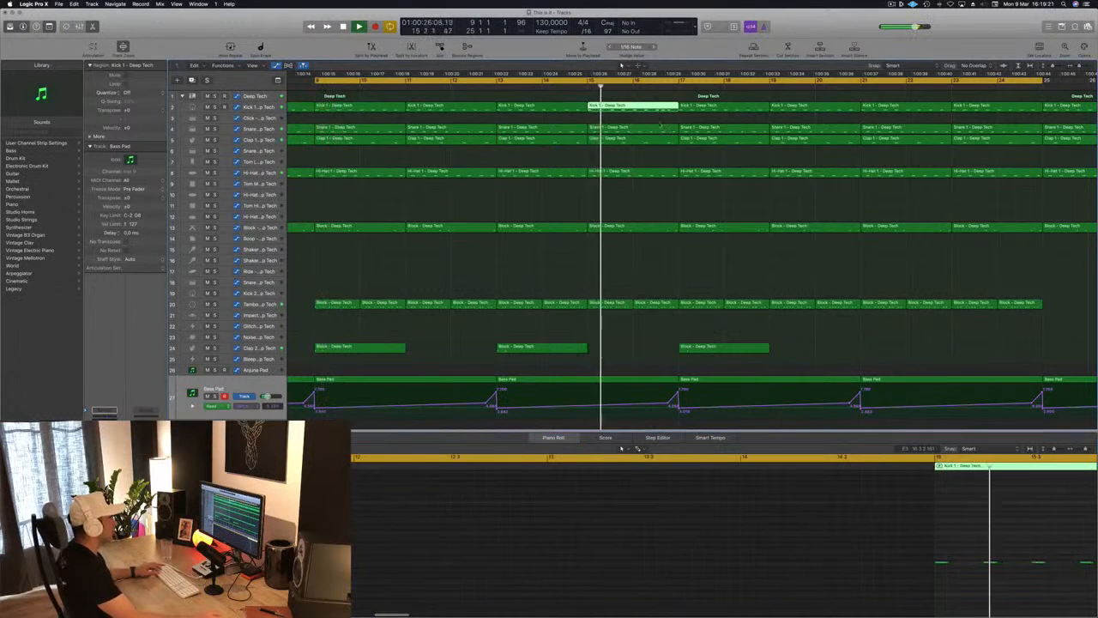
- Delete roughly the last two beats before bar 17 from the Snare 1, Clap 1, Hi-Hat 1 and Block regions, keeping the kick
left_click_drag(660, 121, 668, 215)
left_click(666, 212)
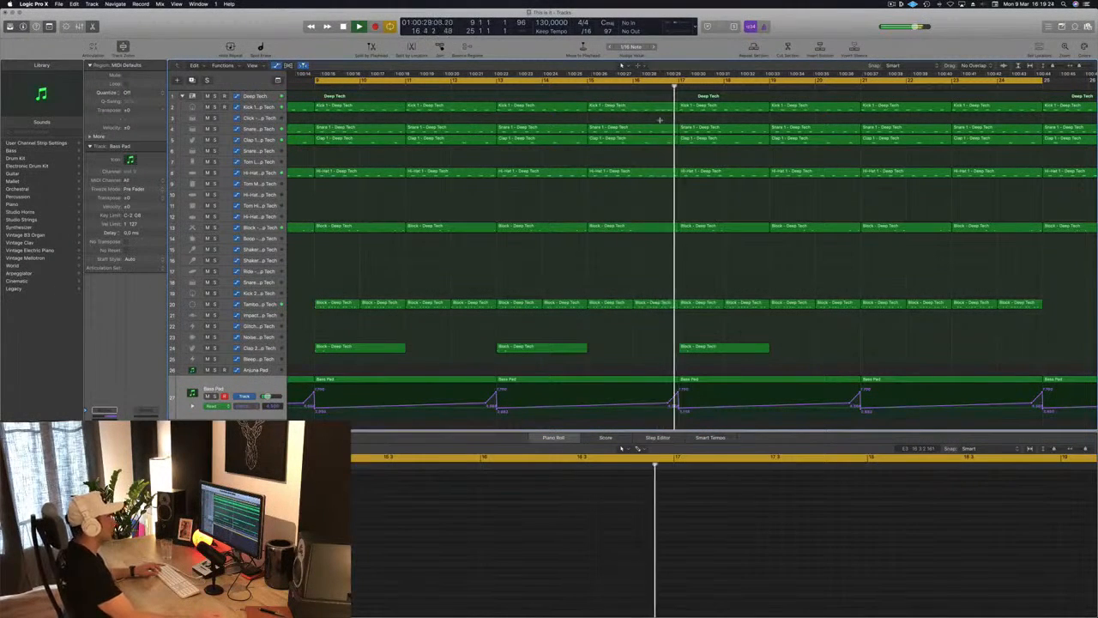
left_click_drag(659, 113, 679, 298)
key("Delete")
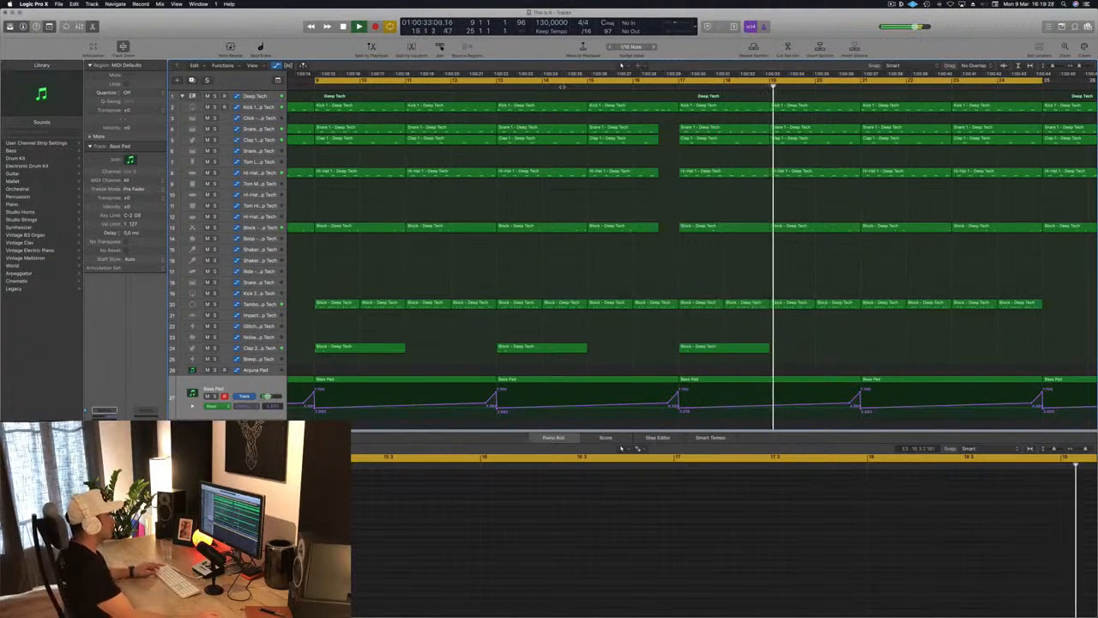
- Play back the drum gap before bar 17 from about bar 15 and review the surrounding arrangement
left_click(563, 95)
scroll(664, 157, "left", 2)
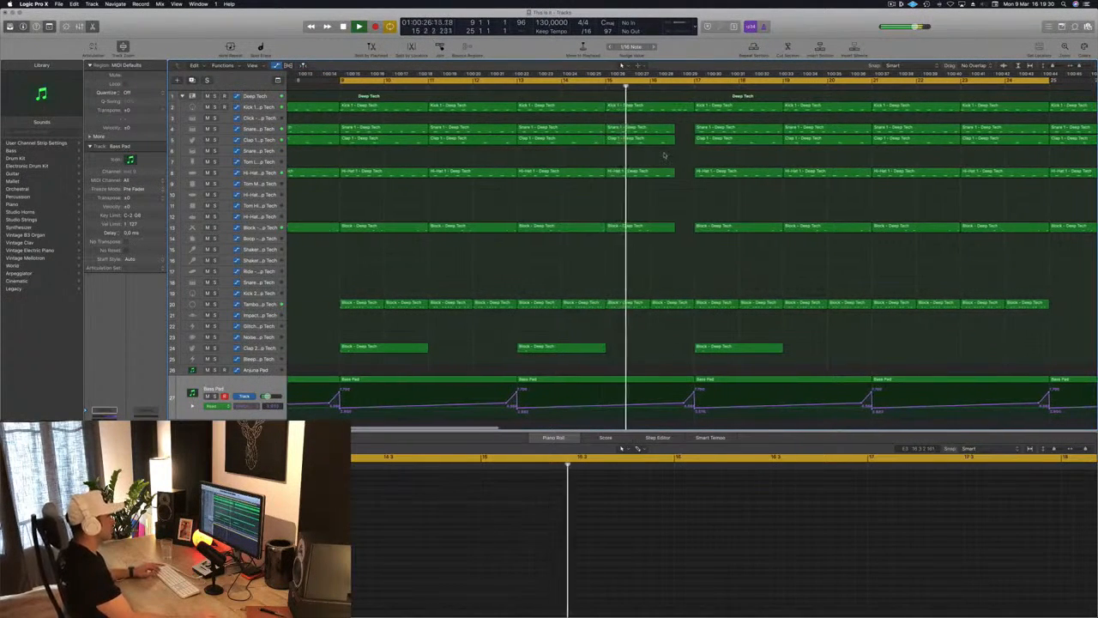
key("super+Left")
key("super+Left")
key("super+Left")
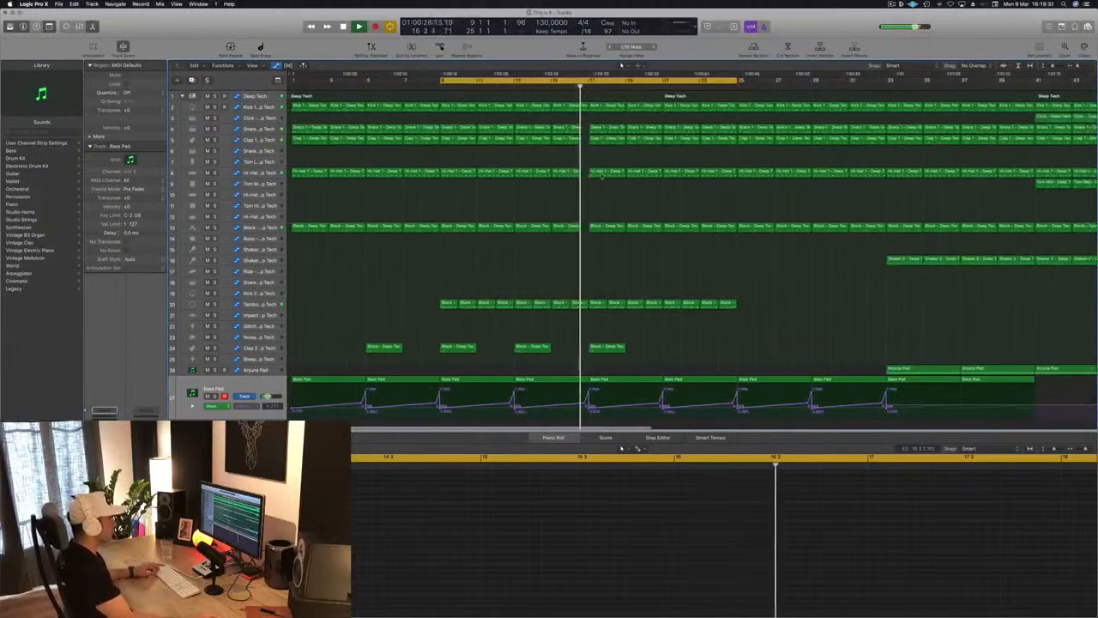
key("super+Right")
scroll(602, 176, "right", 3)
key("super+Left")
key("super+Left")
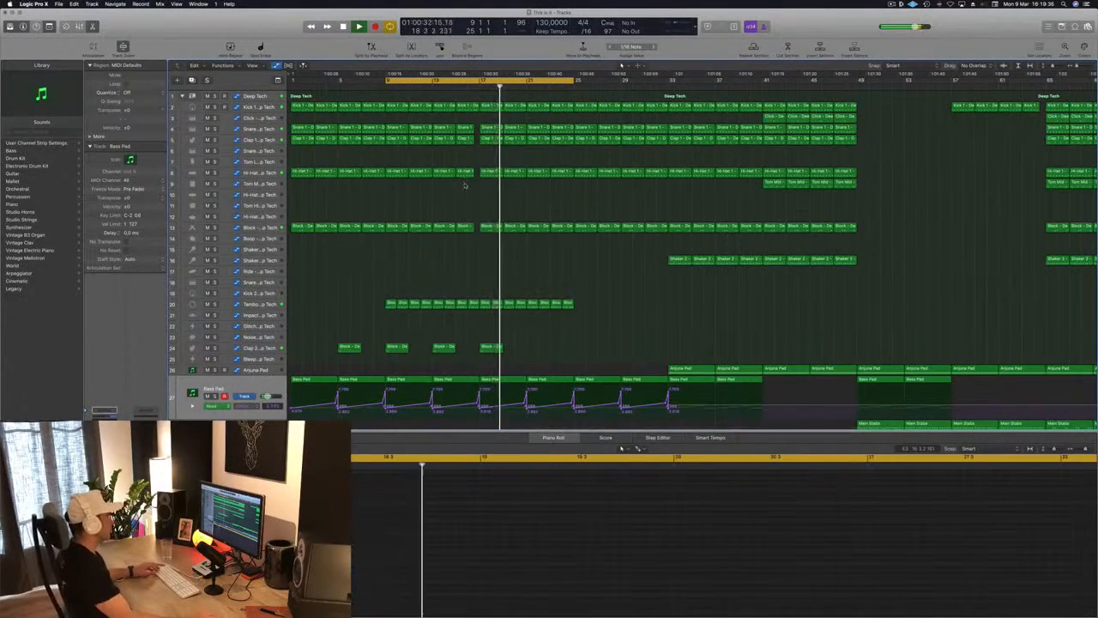
- Replay the loop from bar 9 and lower the Tambourine track's volume to -21.5 dB
key("space")
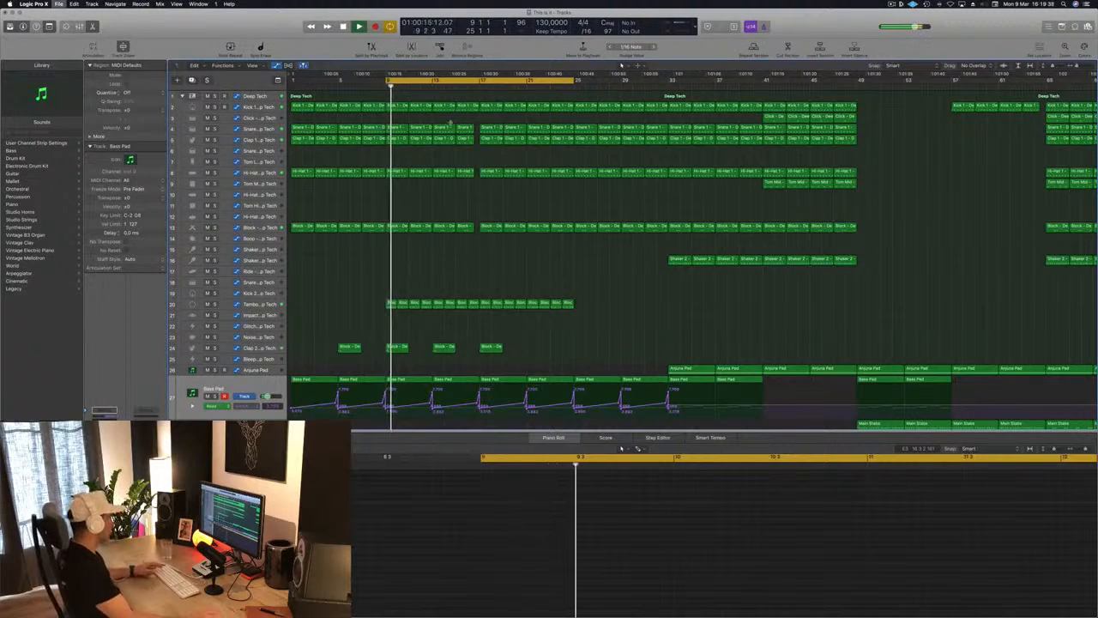
left_click(253, 308)
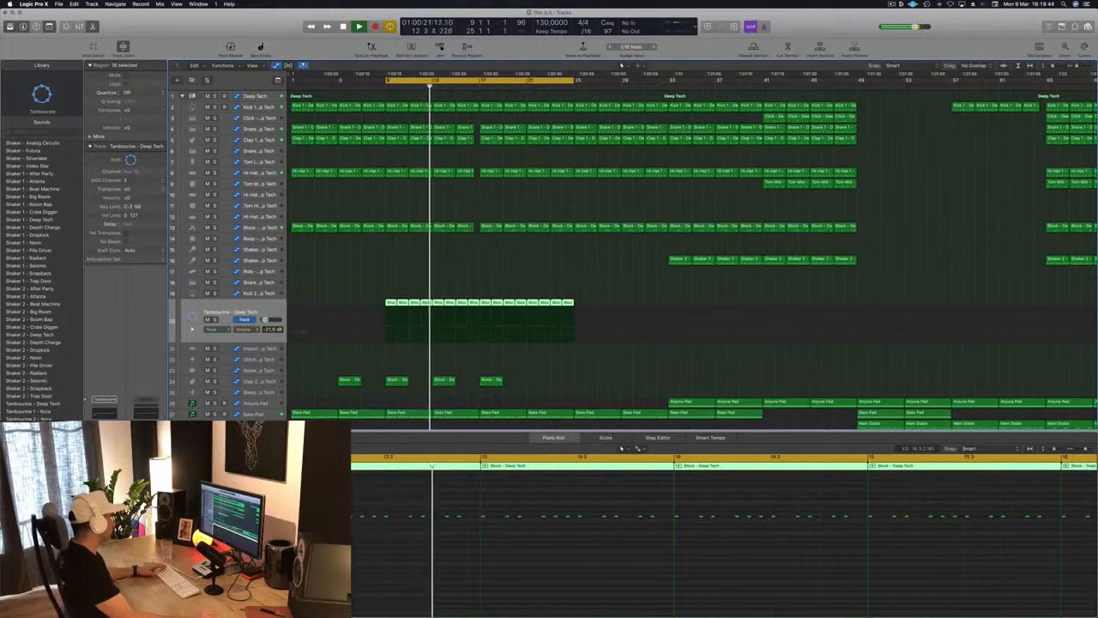
left_click(538, 275)
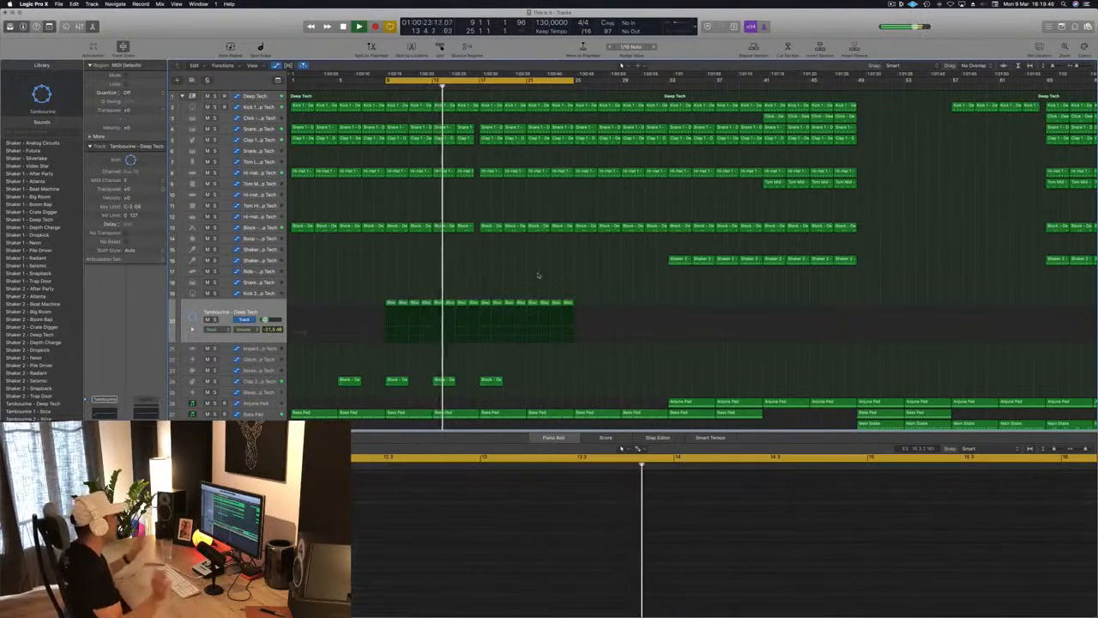
- Copy the Anjuna Pad region at bar 33 to bar 17
scroll(519, 285, "up", 3)
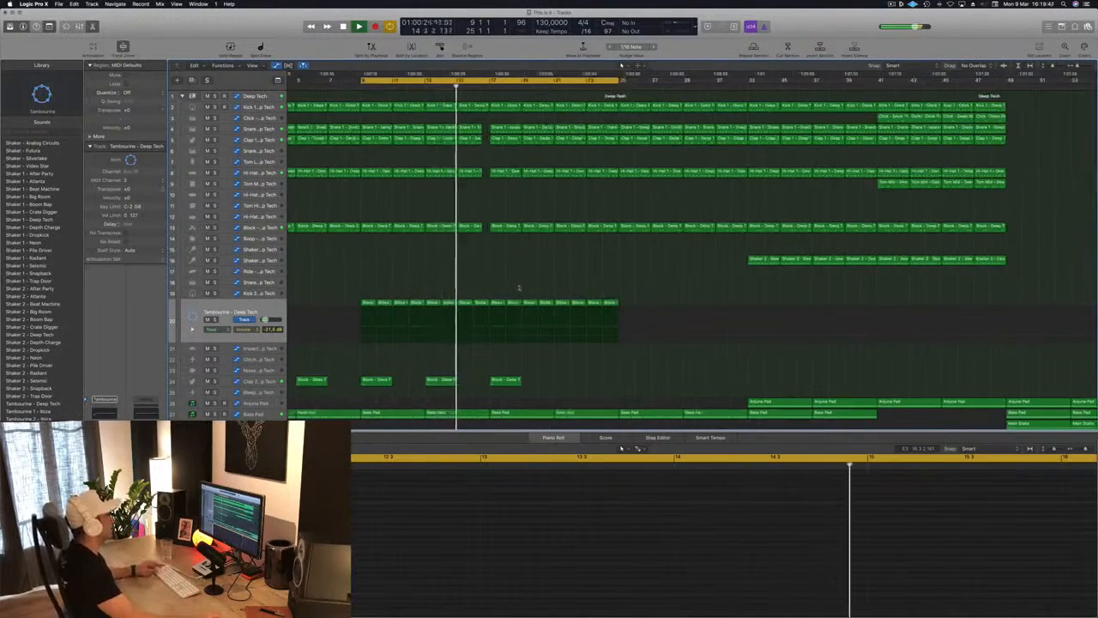
scroll(510, 284, "down", 4)
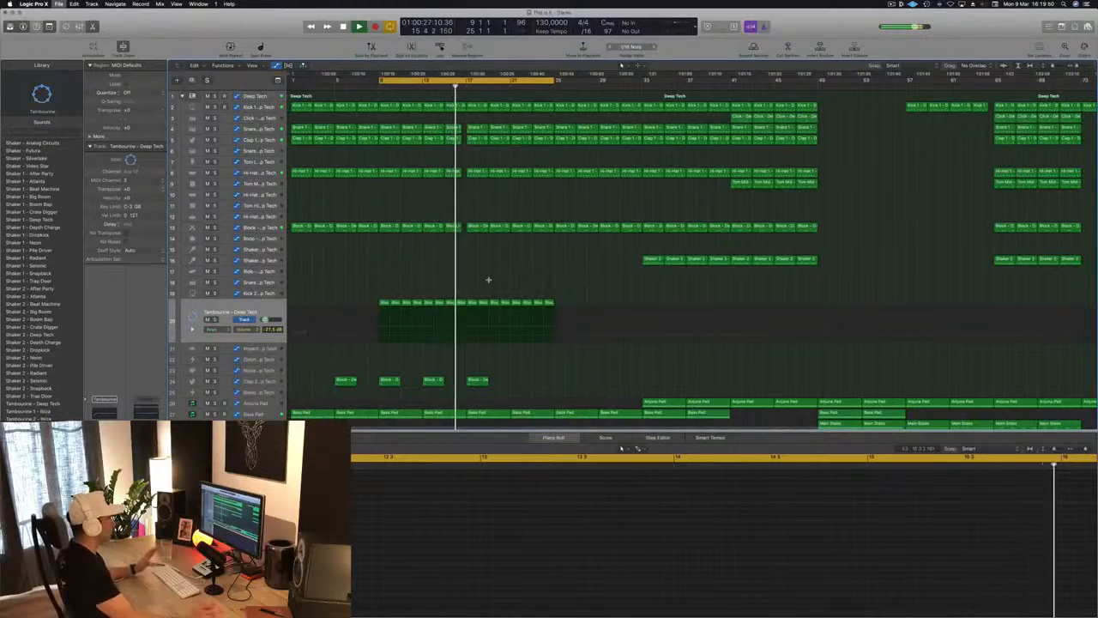
scroll(482, 280, "up", 1)
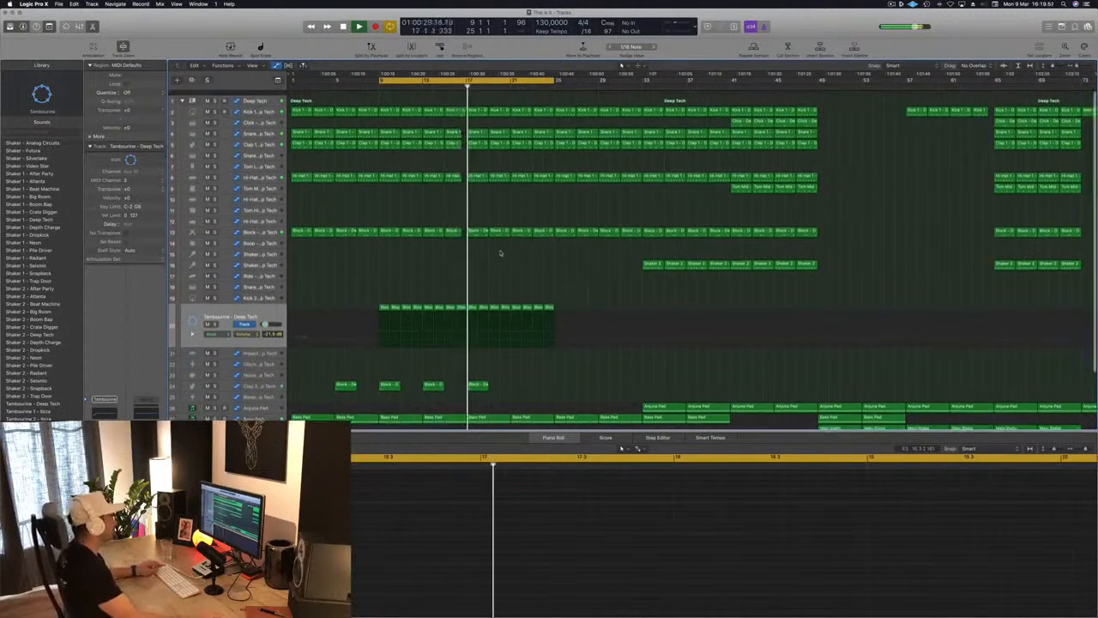
scroll(495, 266, "down", 2)
scroll(495, 266, "down", 3)
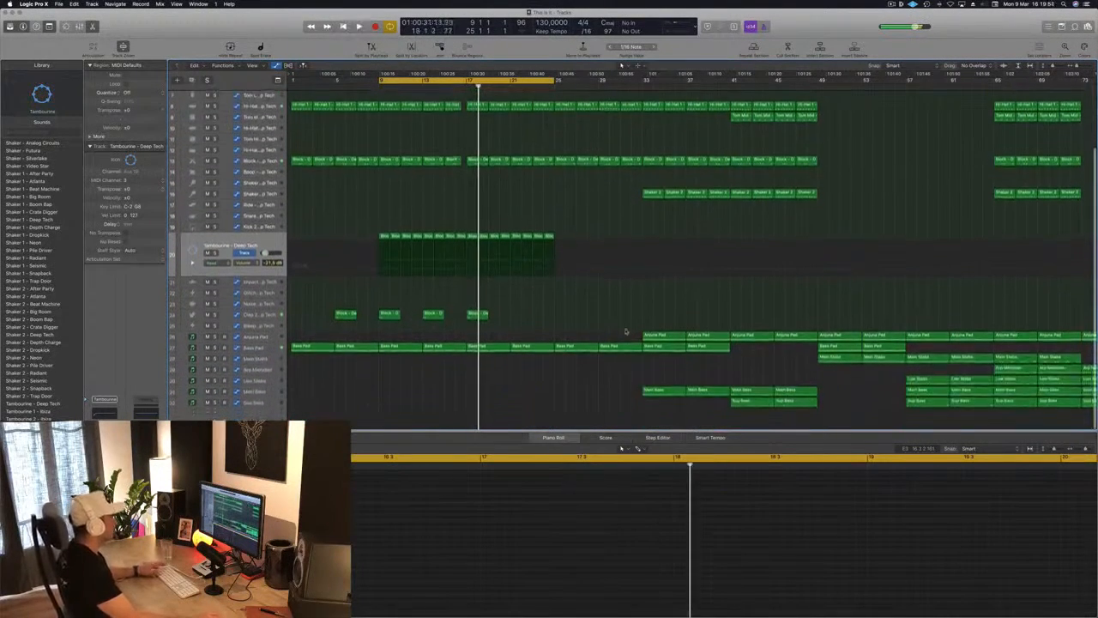
left_click(665, 338)
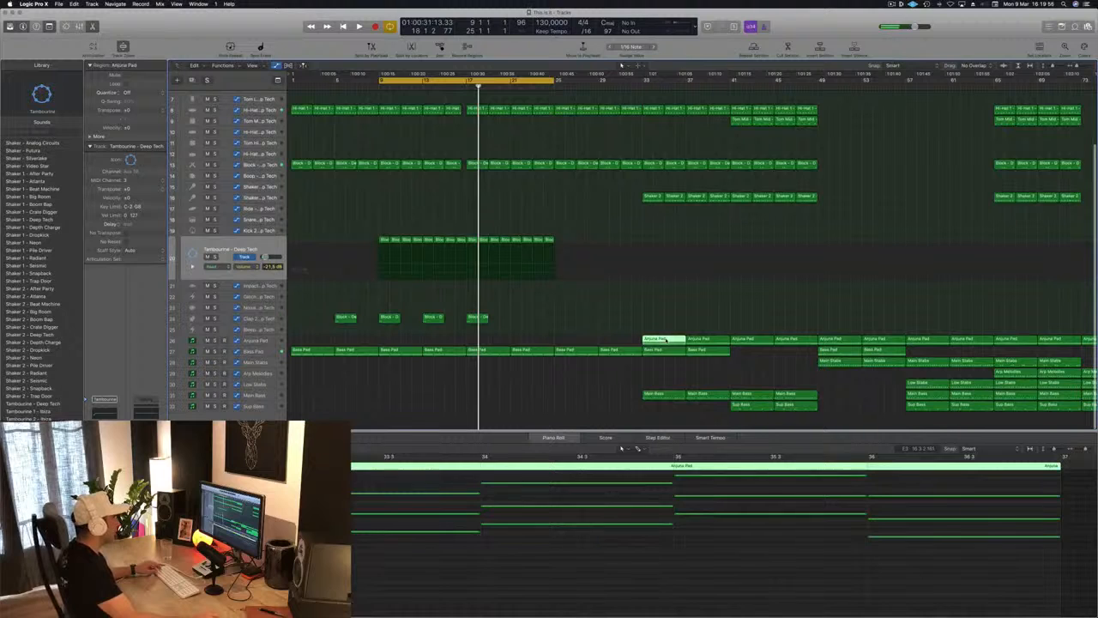
left_click_drag(665, 339, 490, 353)
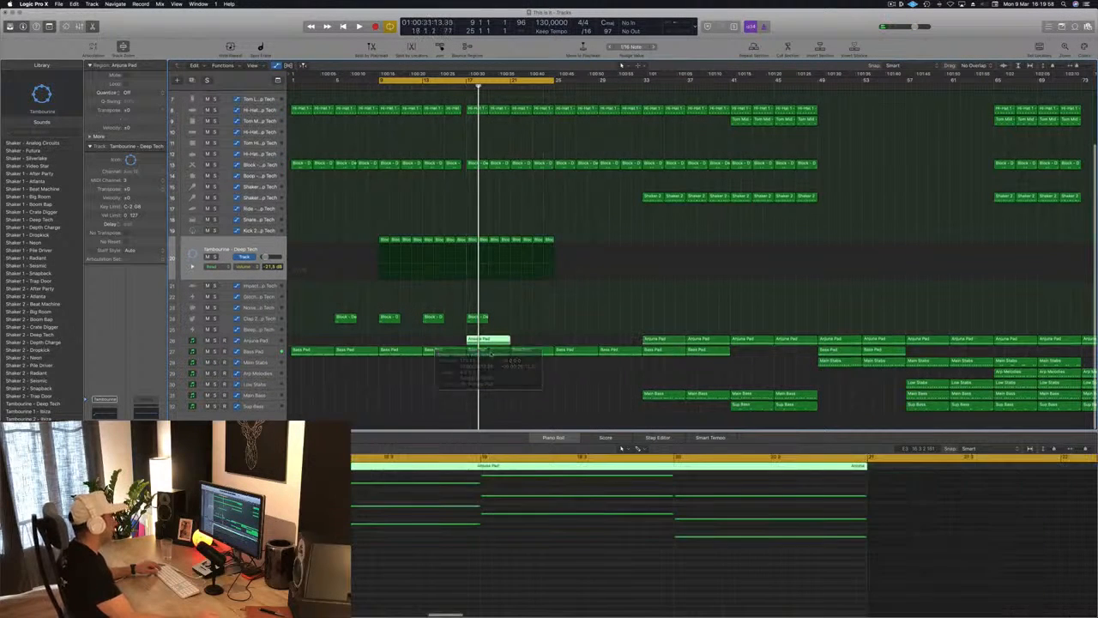
- Delete all chord notes from bar 18 onward in the copied Anjuna Pad region, keeping only the first bar's chord
scroll(531, 571, "down", 3)
scroll(404, 561, "up", 5)
scroll(405, 560, "down", 2)
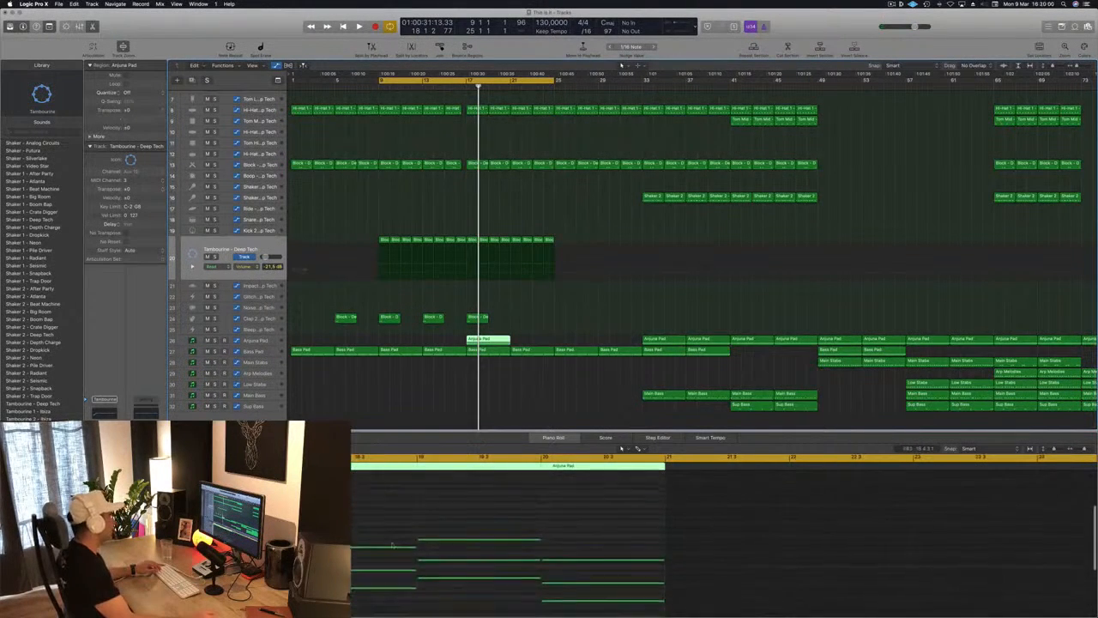
left_click_drag(342, 515, 611, 592)
key("Delete")
scroll(496, 544, "left", 5)
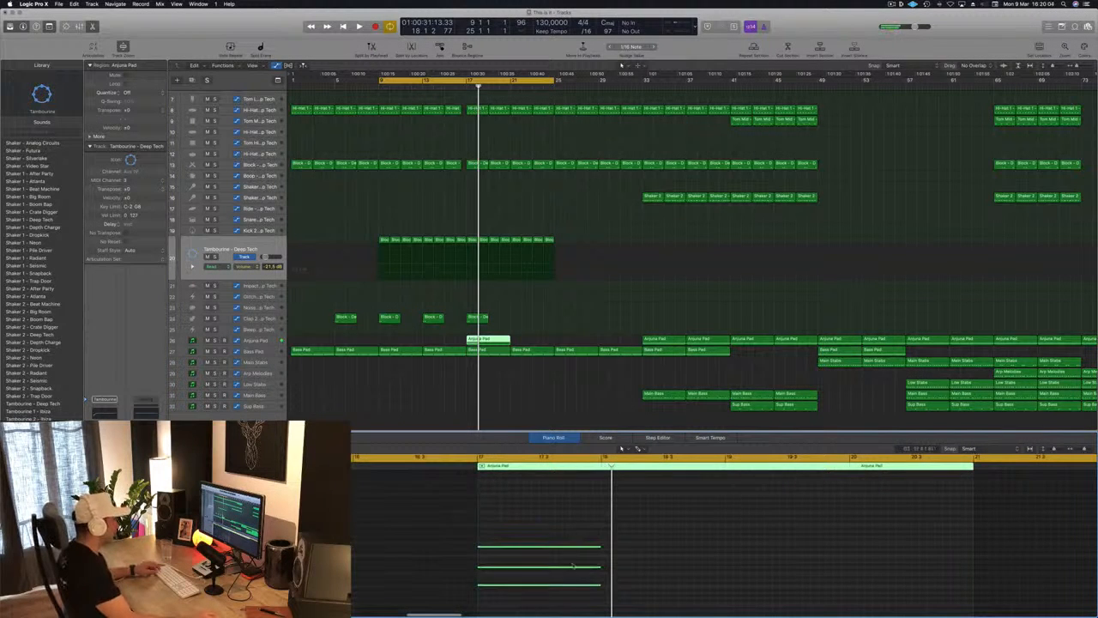
- Duplicate the first bar's chord in the Anjuna Pad region until it fills bars 17–21
left_click_drag(605, 546, 685, 552)
left_click_drag(520, 529, 662, 591)
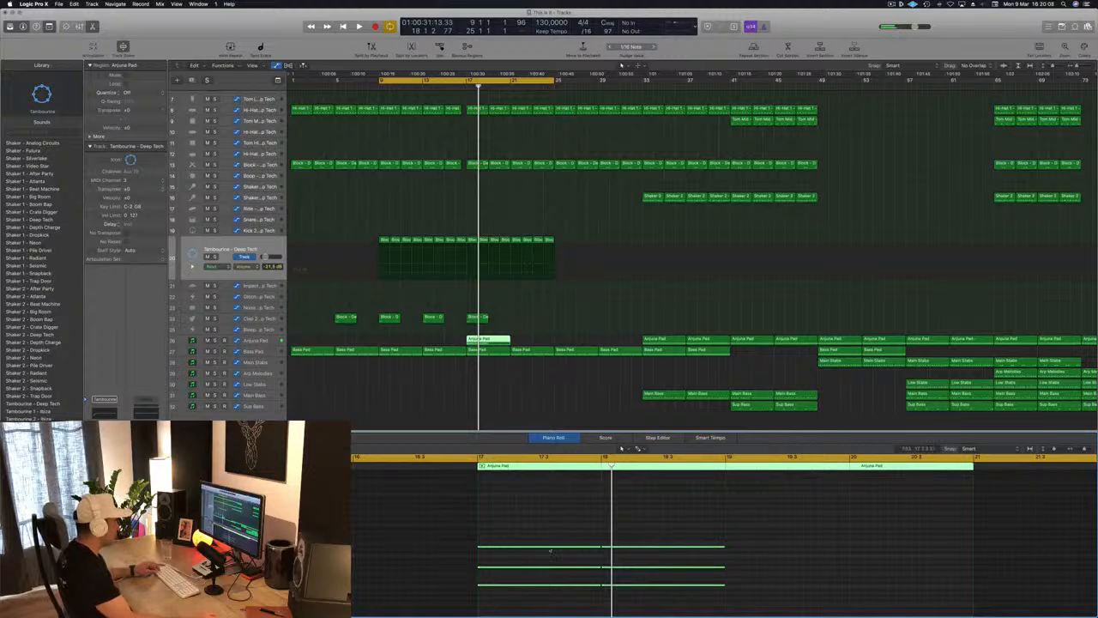
left_click_drag(550, 552, 799, 554)
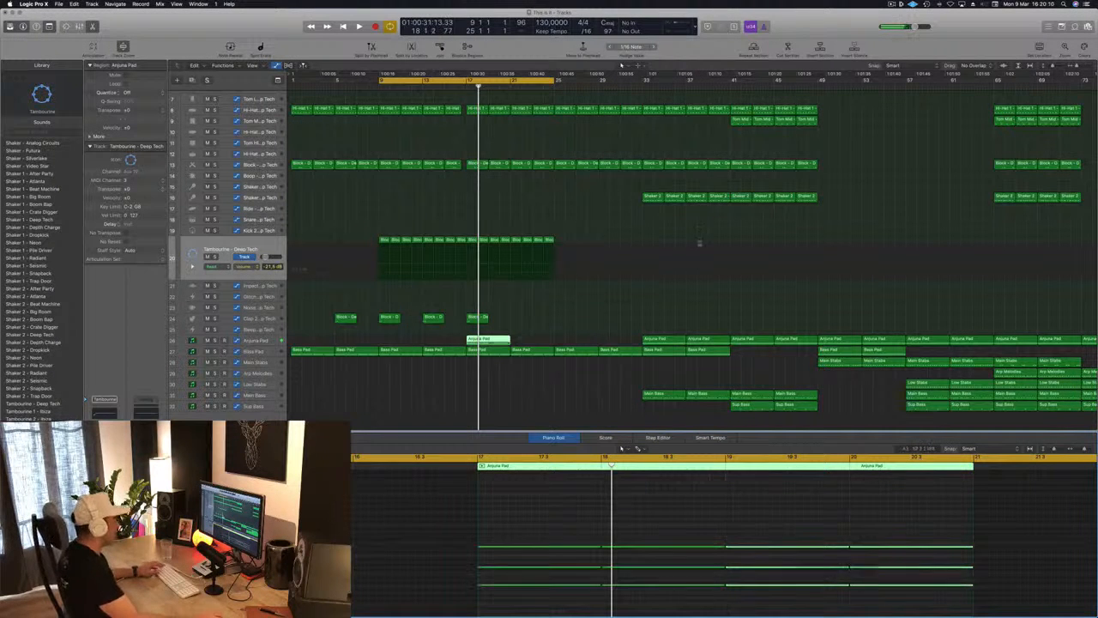
- Lower the start of the Anjuna Pad's automation ramp at bar 17 and move the ramp's peak to bar 19 while the loop plays
key("space")
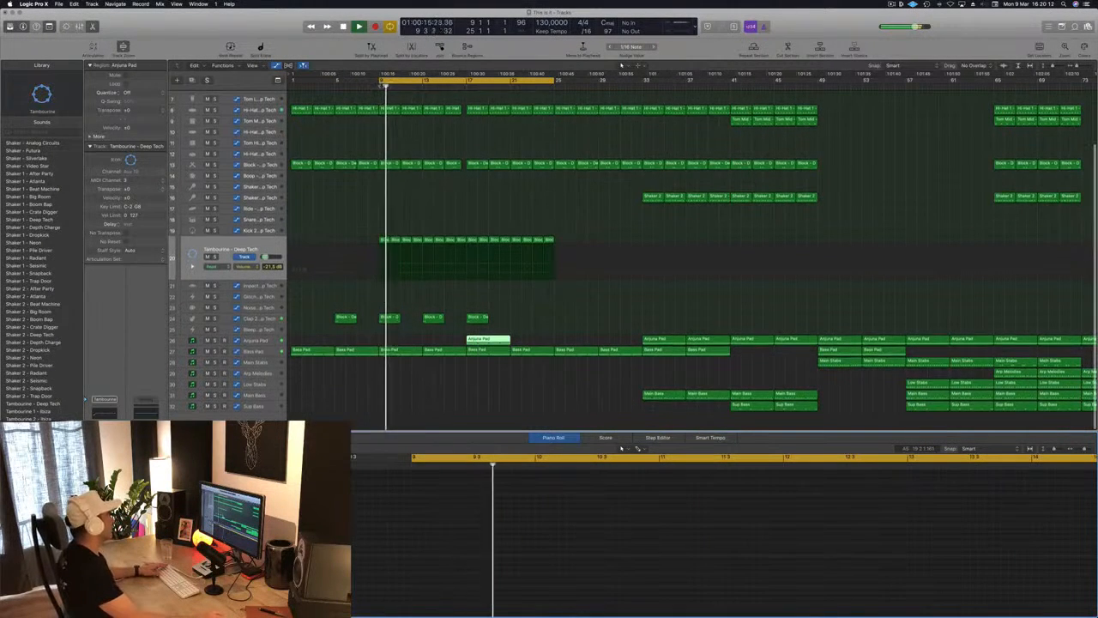
left_click(478, 339)
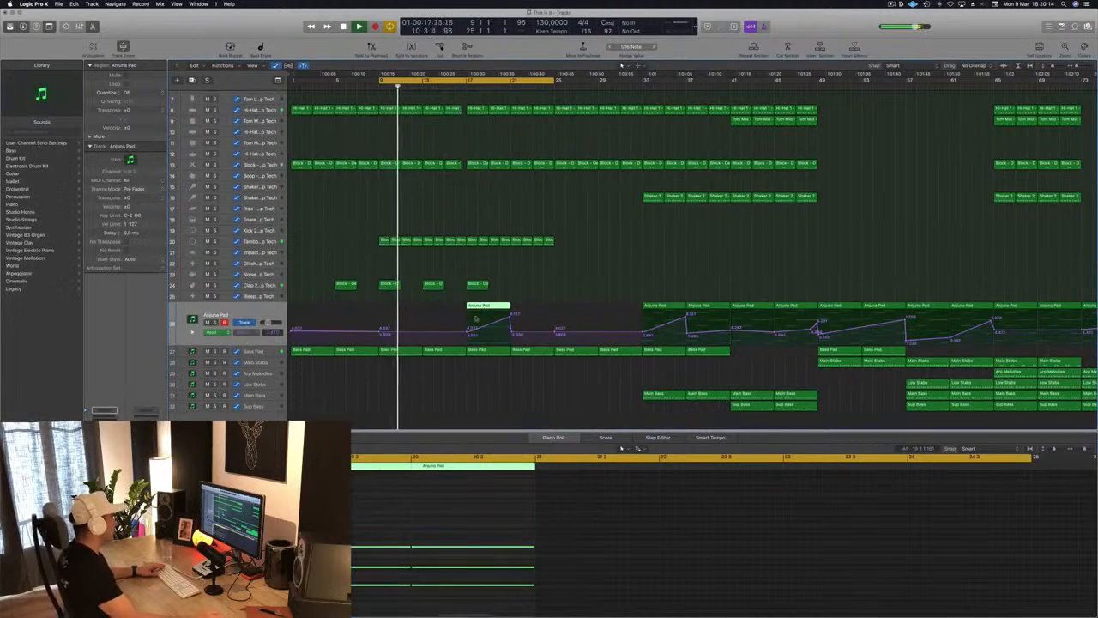
mouse_move(466, 333)
left_mouse_down()
mouse_move(459, 340)
mouse_move(468, 340)
left_mouse_up()
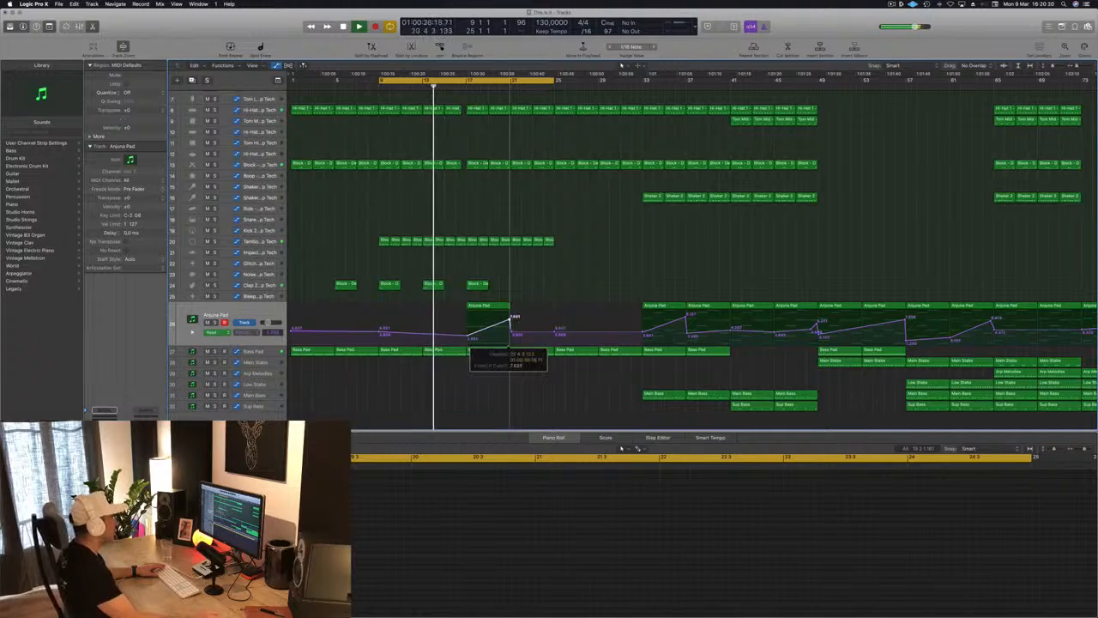
left_click_drag(512, 319, 493, 338)
key("super+Right")
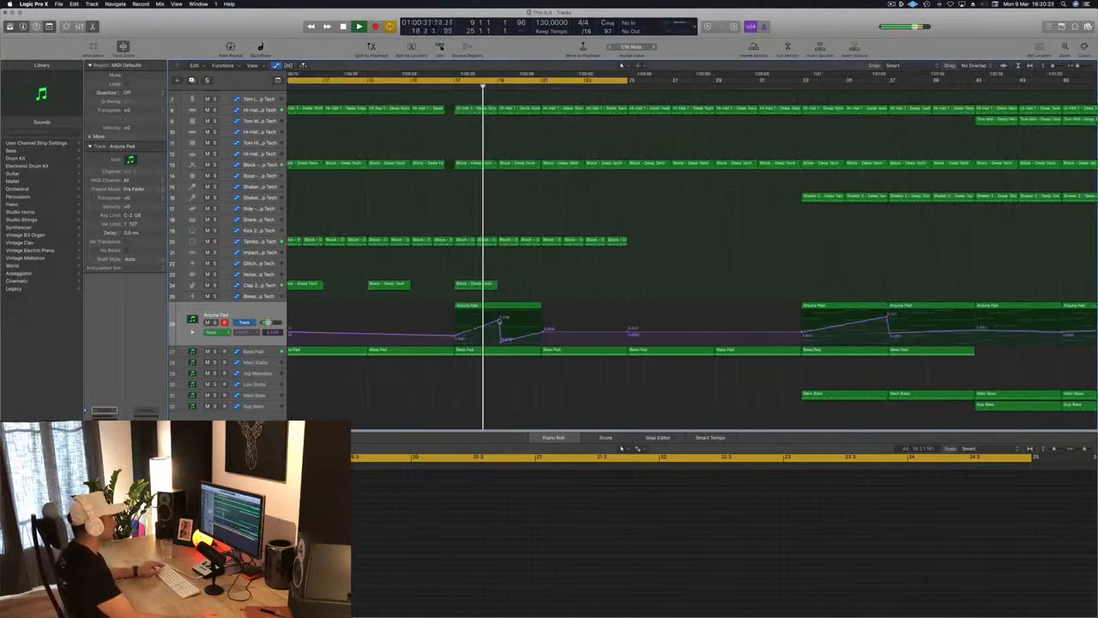
left_click_drag(498, 320, 503, 330)
key("super+Left")
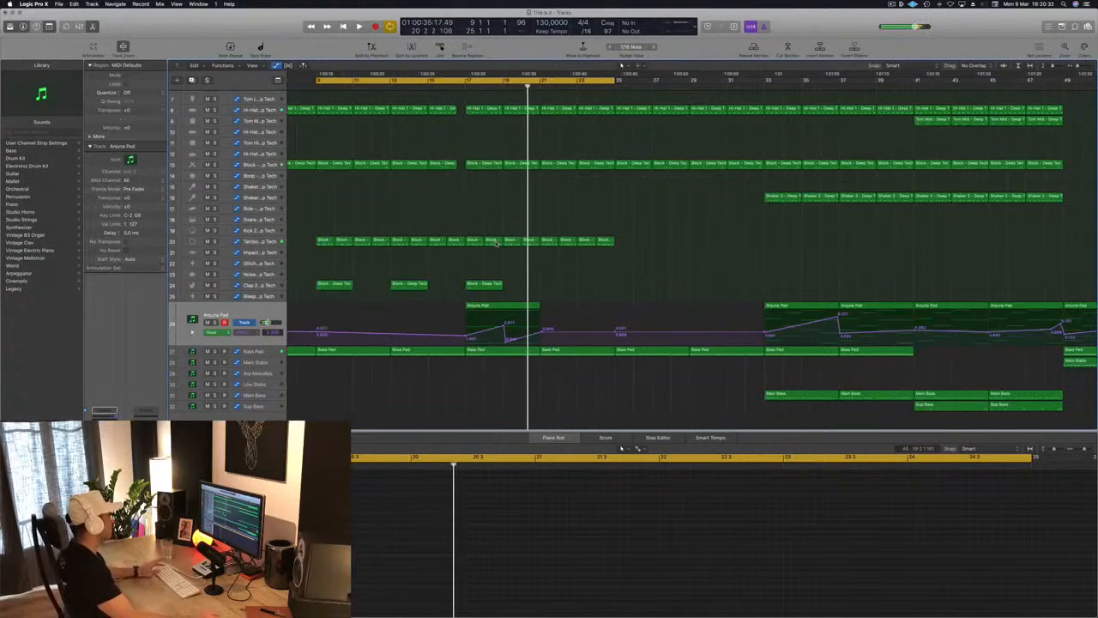
- Start the cycle range at bar 17 and play through the new Anjuna Pad section
key("space")
key("space")
key("super+Left")
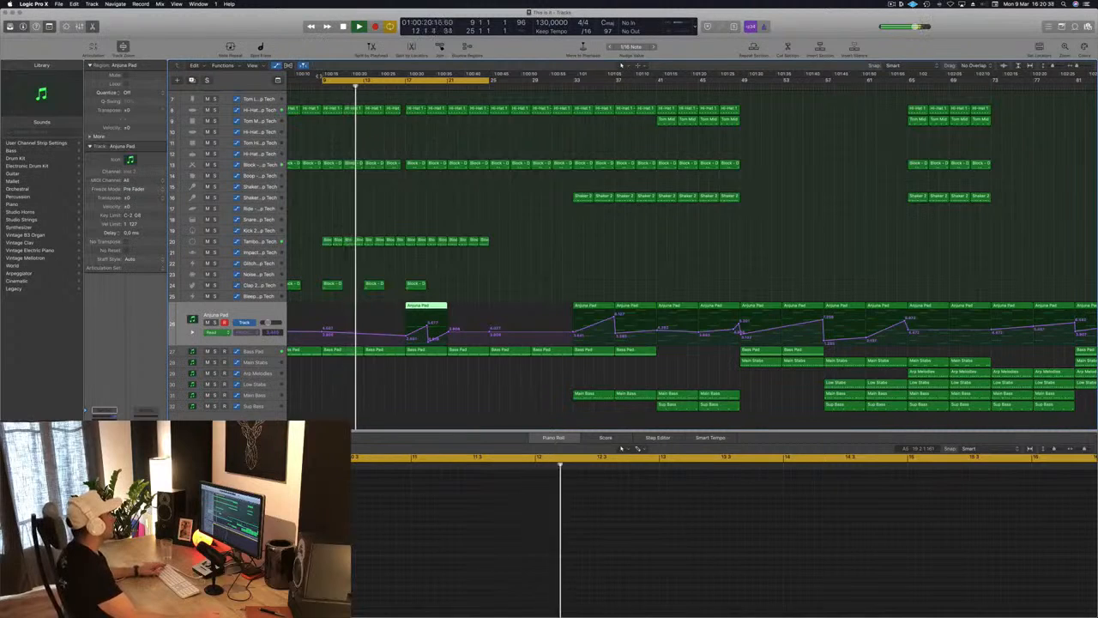
left_click_drag(324, 79, 407, 80)
key("space")
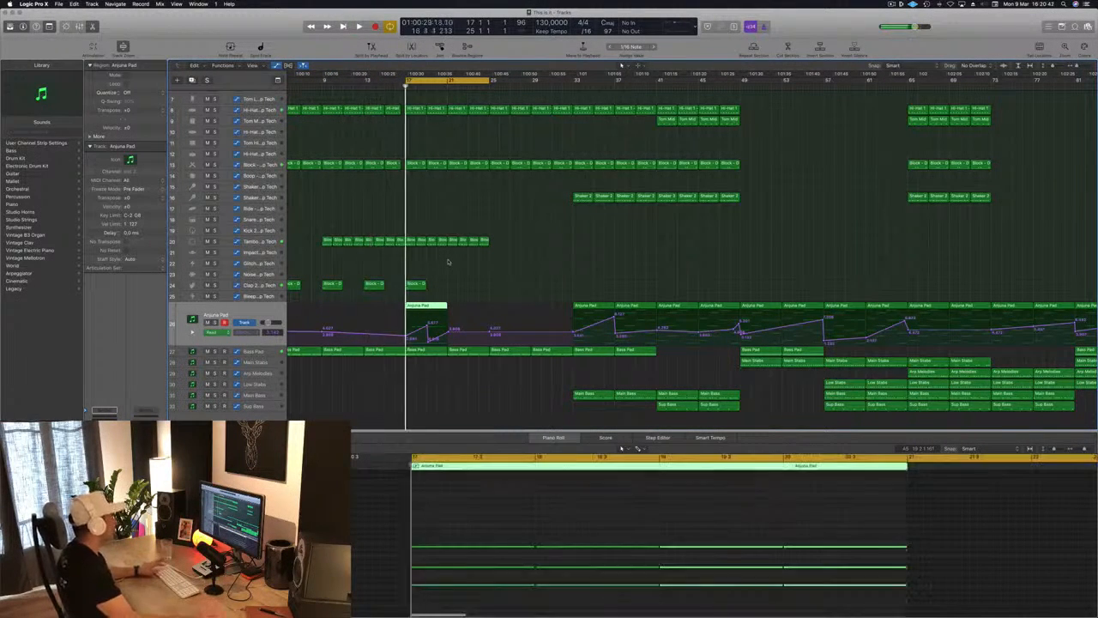
key("super+Right")
key("super+Right")
key("super+Right")
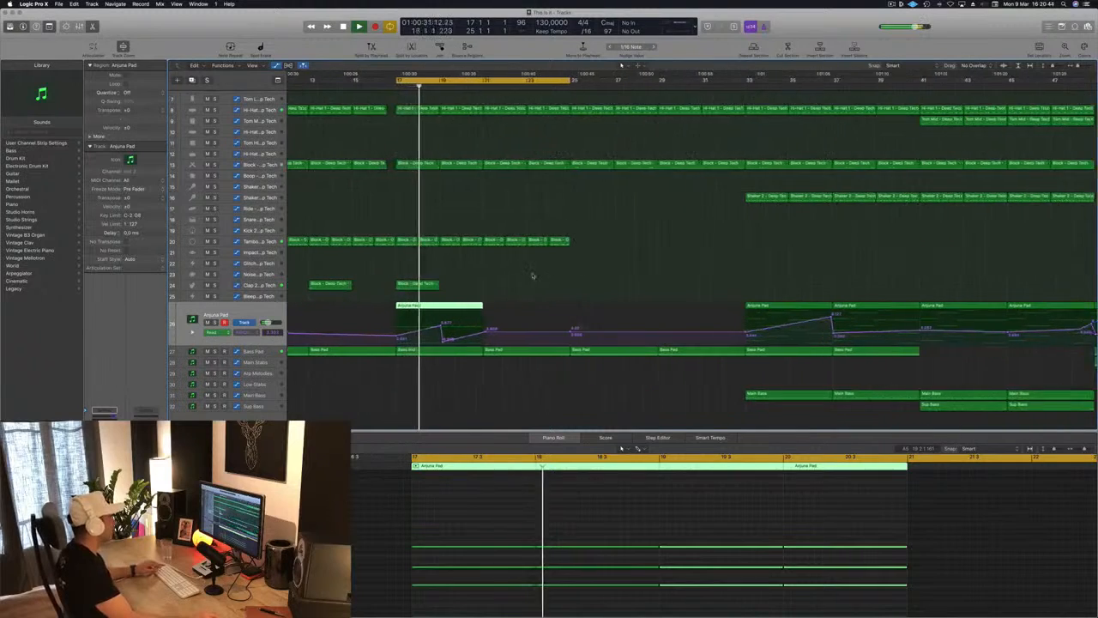
scroll(532, 283, "left", 3)
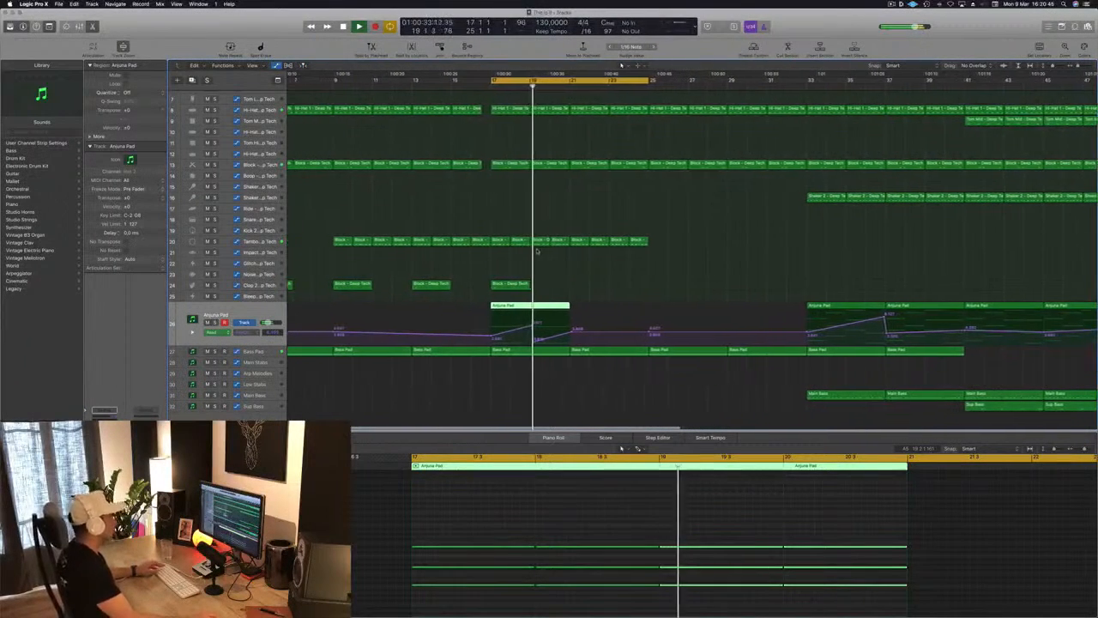
key("space")
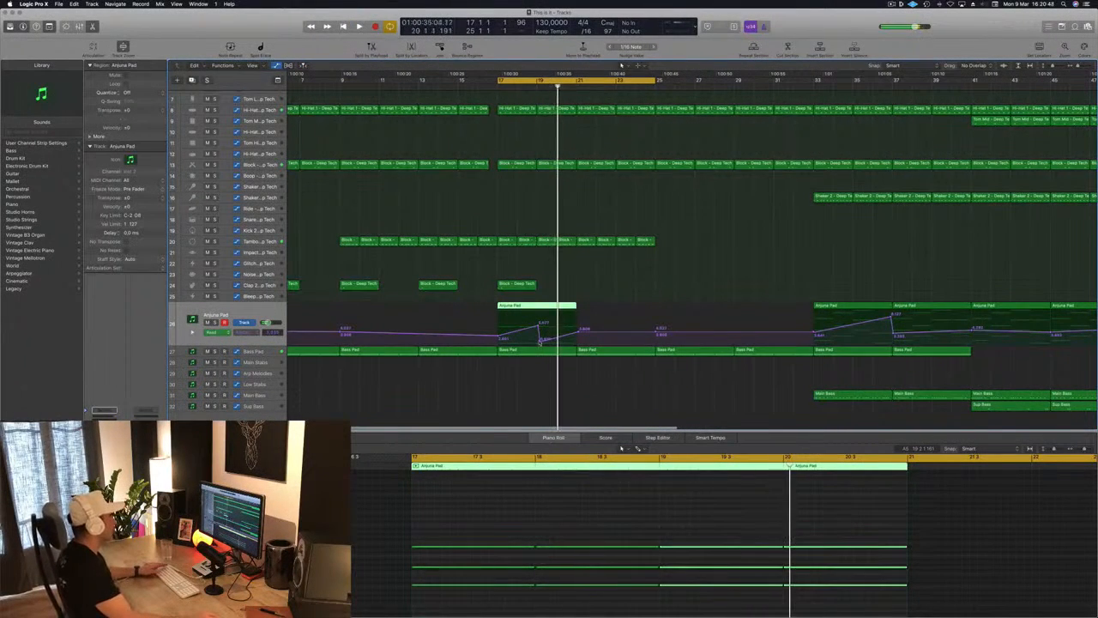
- Straighten the automation drop at bar 19 on the Anjuna Pad track into a vertical step and replay from bar 17
left_click(539, 340)
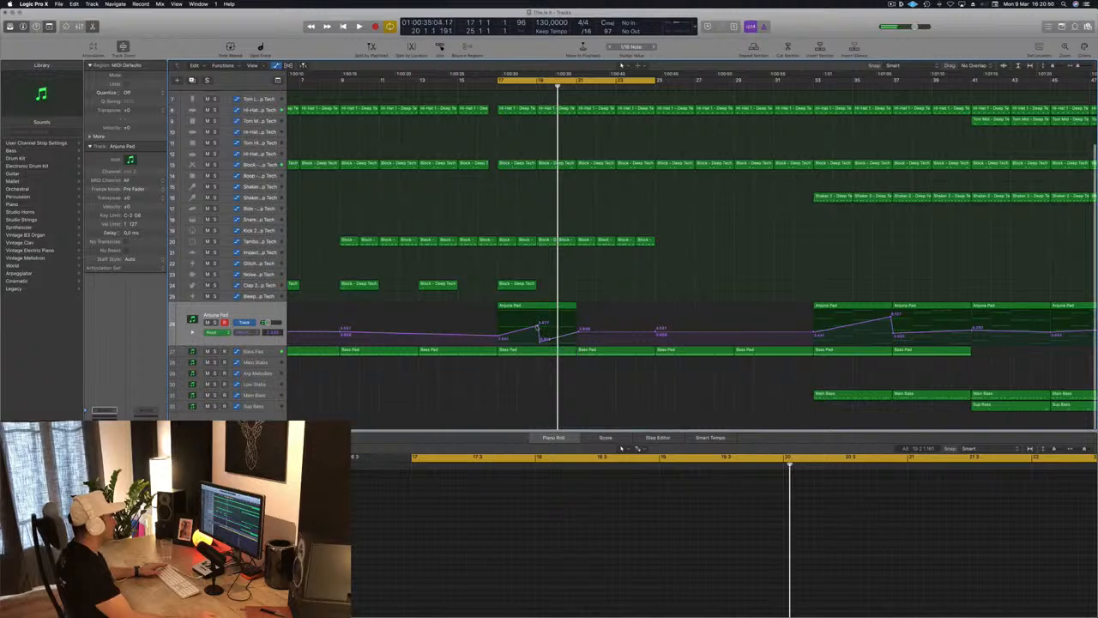
left_click(538, 327)
left_click_drag(538, 328, 539, 340)
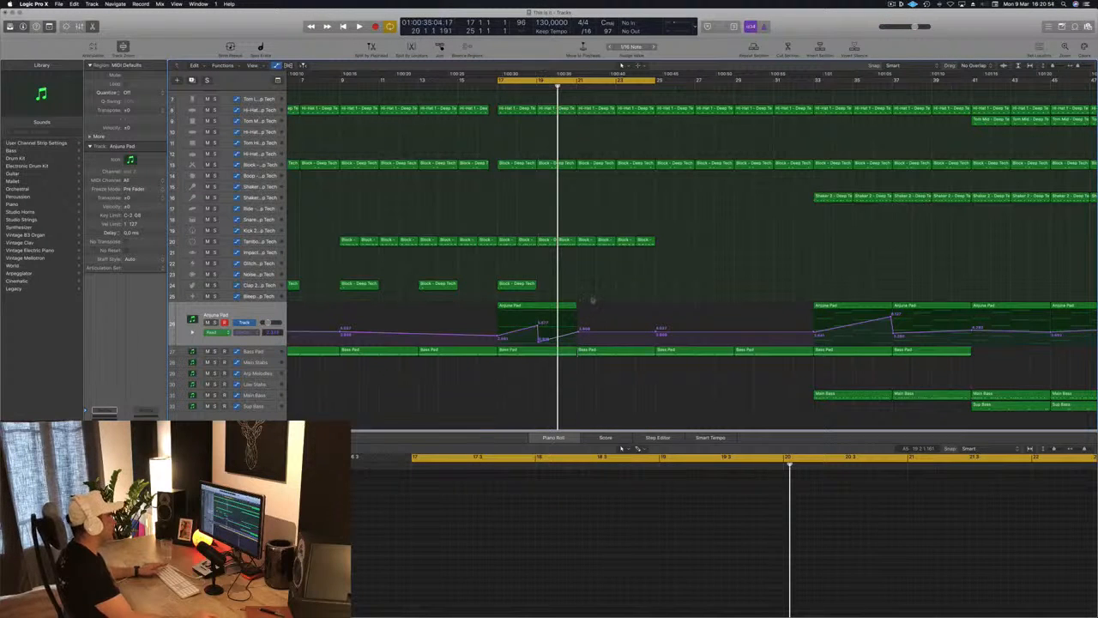
key("space")
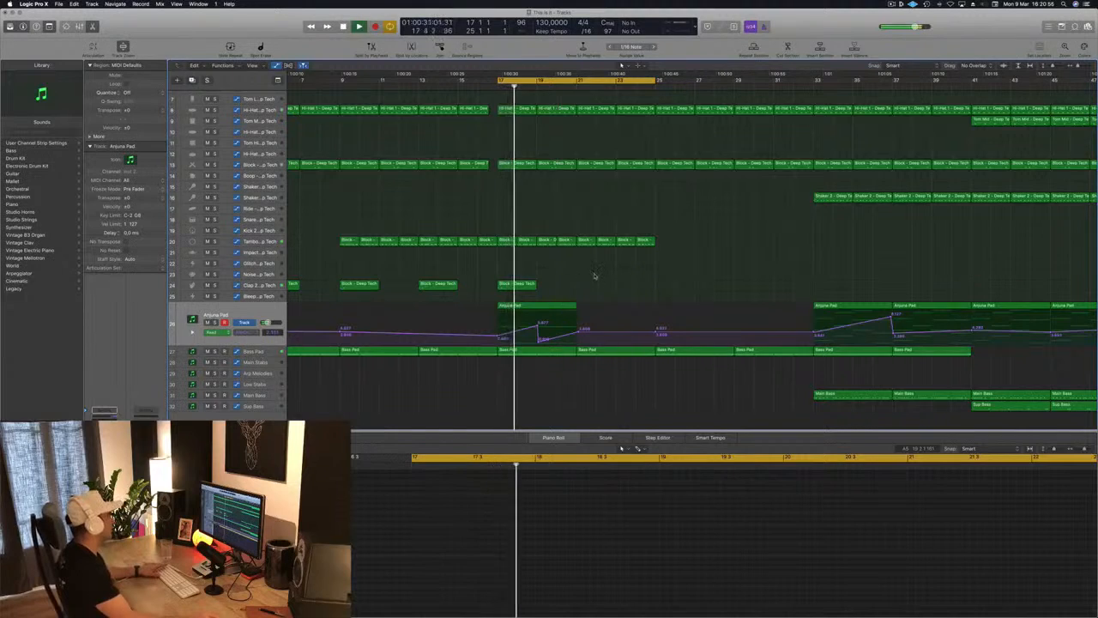
scroll(594, 276, "up", 1)
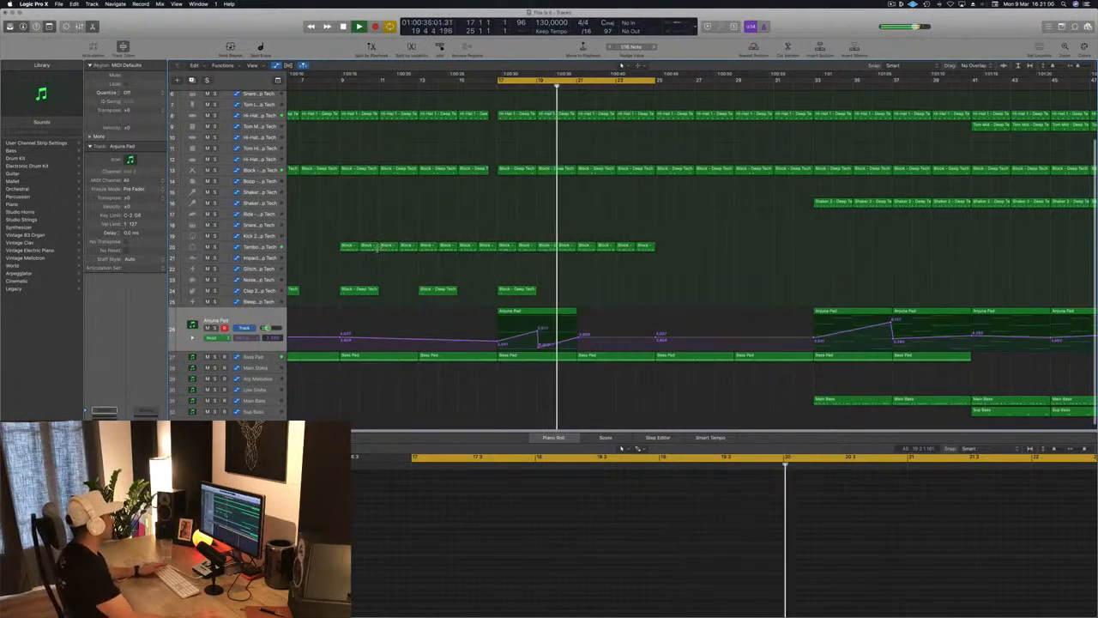
key("space")
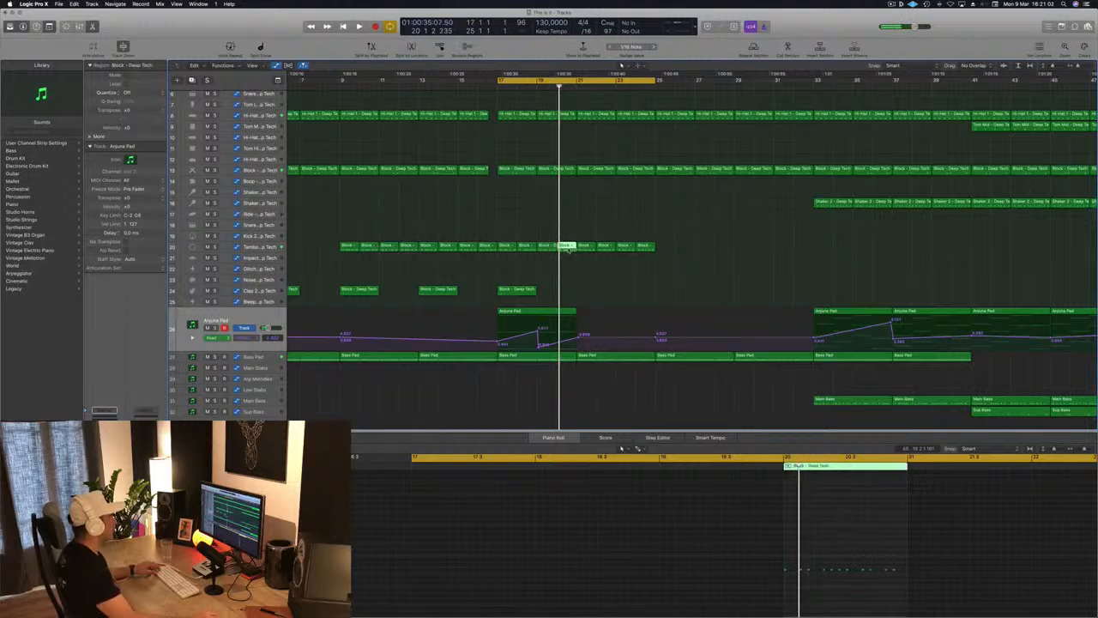
- Copy the Tambourine region at bar 20 to the Glitch track at bar 19, keep only its first note, and play it back
left_click_drag(566, 247, 552, 275)
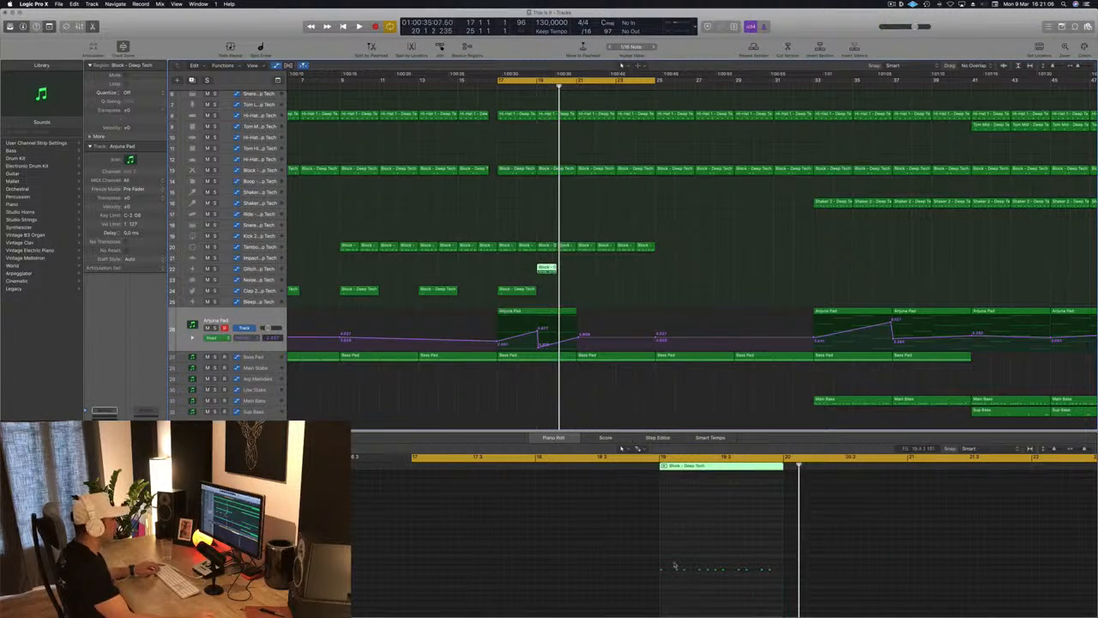
left_click_drag(675, 566, 784, 591)
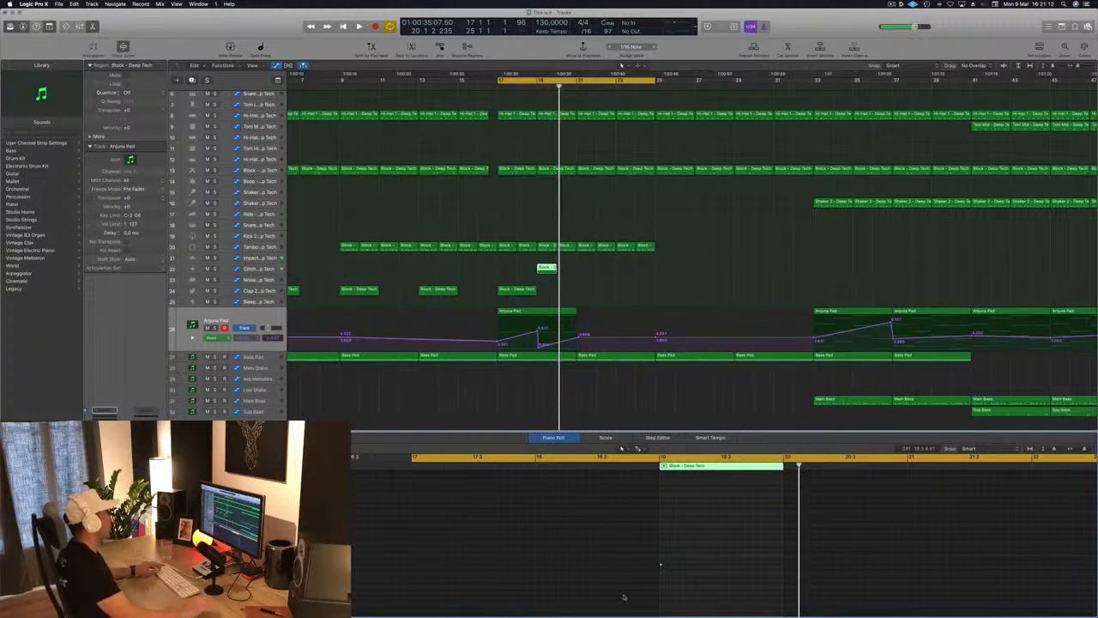
key("space")
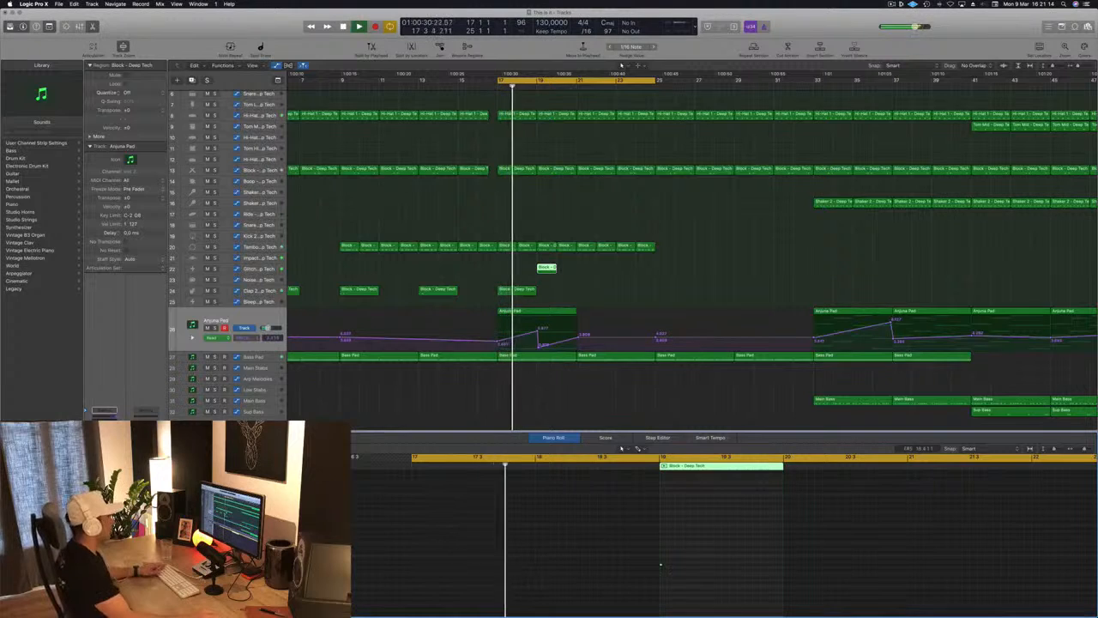
scroll(661, 565, "up", 5)
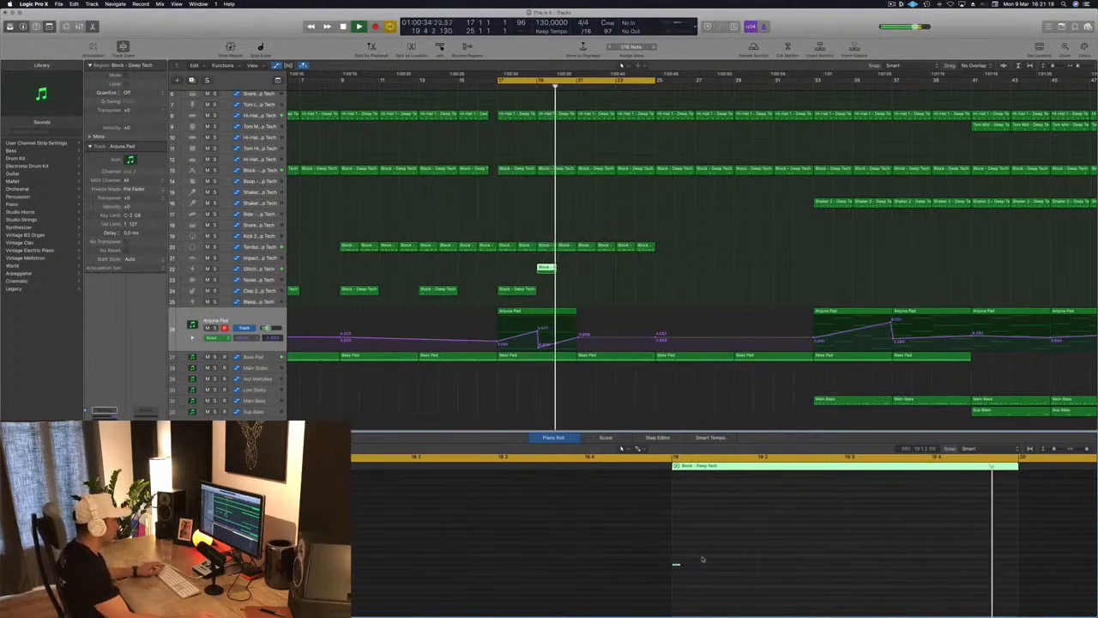
- Copy the Glitch region's single note to near the end of bar 19's first beat
key("space")
key("space")
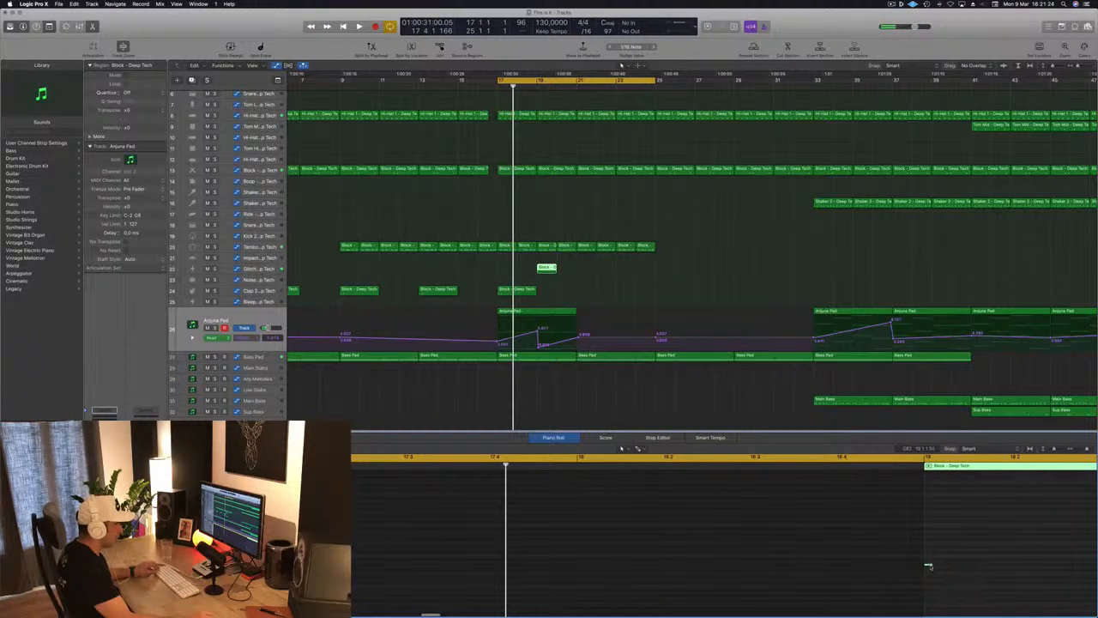
left_click(977, 568)
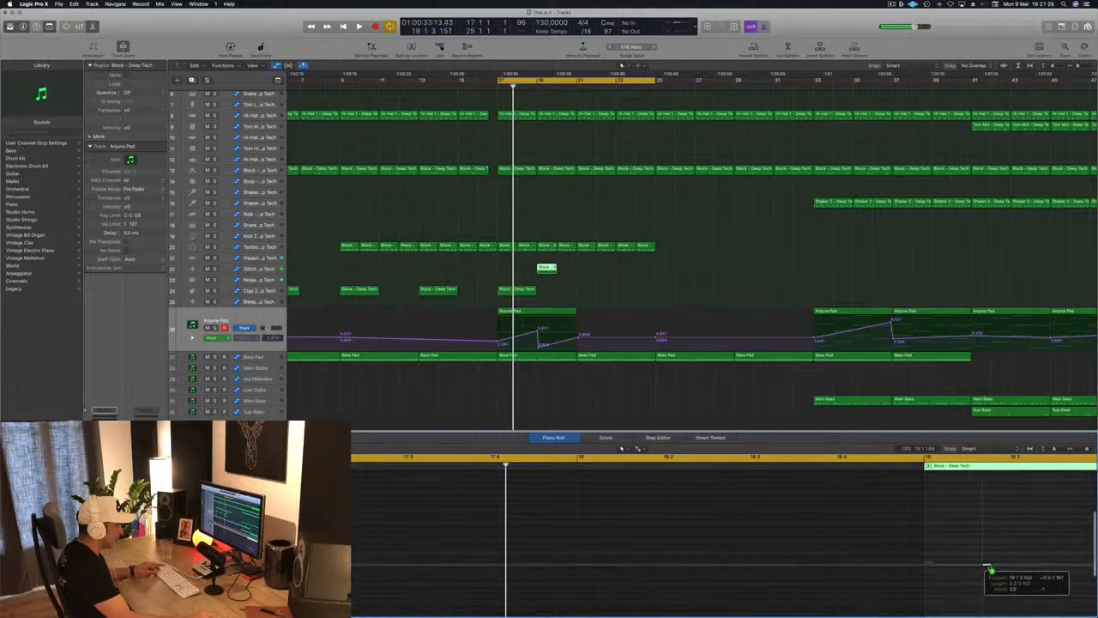
left_click_drag(995, 568, 995, 566)
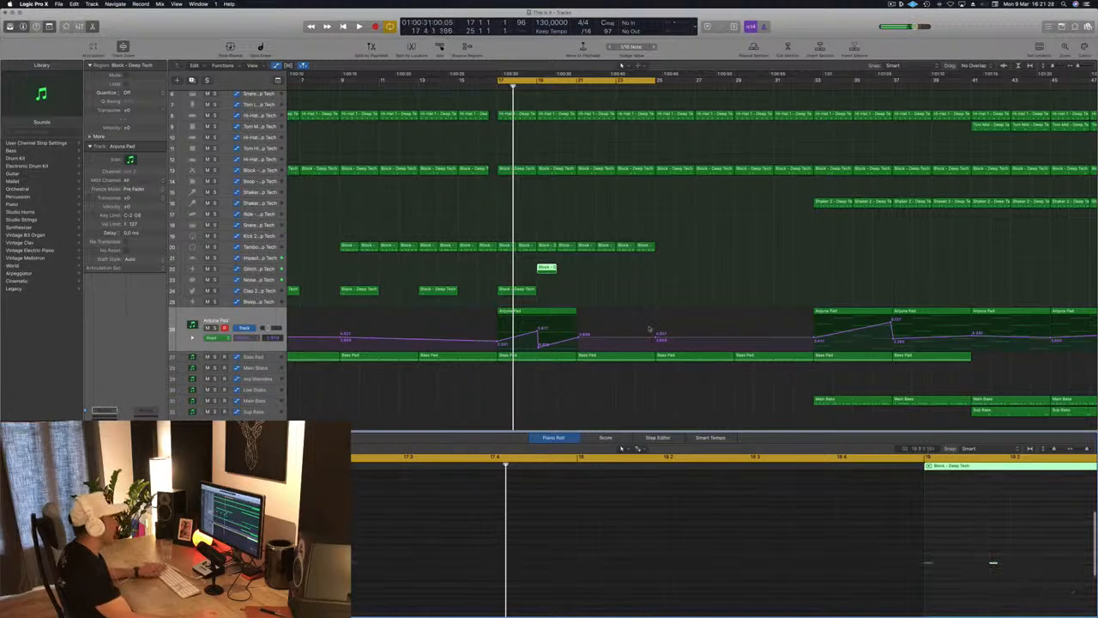
- Audition replacement library sounds on the Glitch track, stepping through to Noise - Big Room while the loop plays
key("space")
left_click(296, 265)
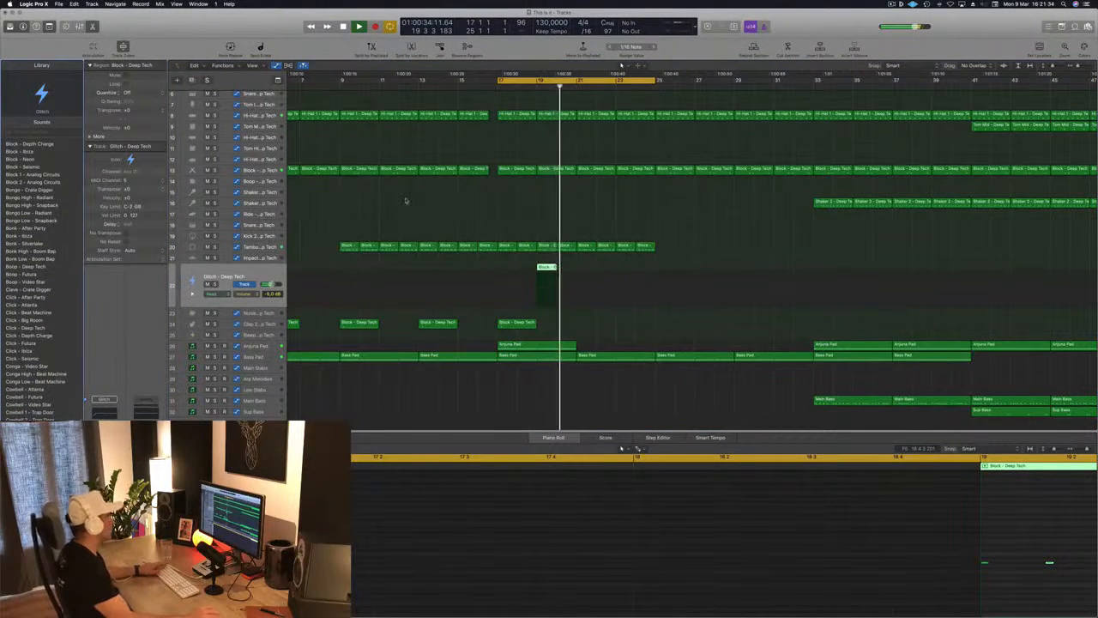
key("Down")
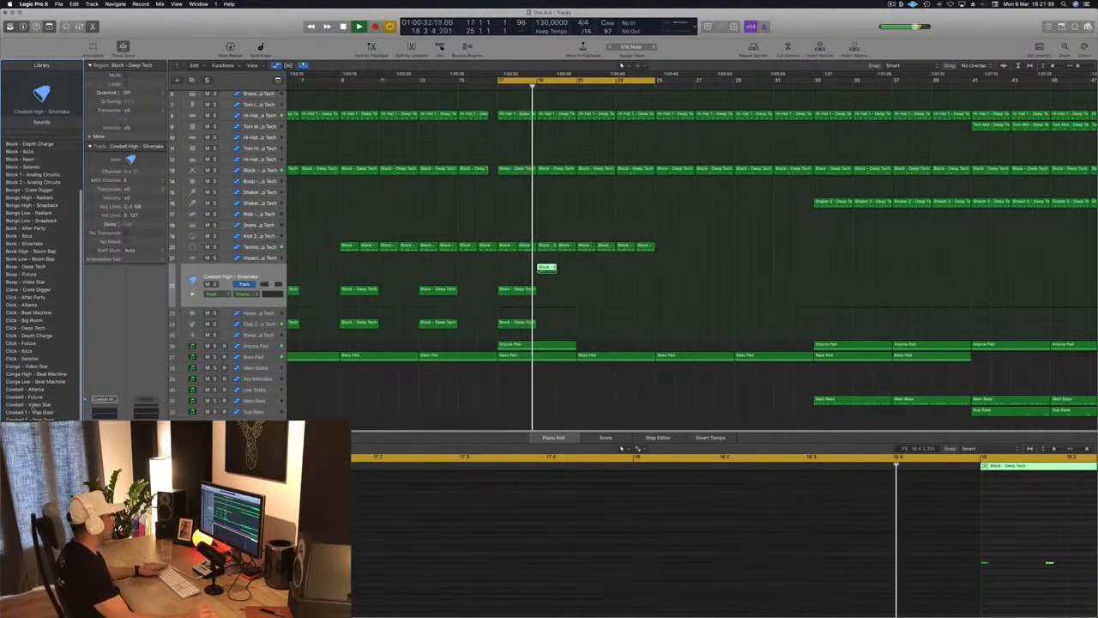
key("Down")
key("Down")
key("Down")
key("Down")
key("Down")
key("Down")
key("Down")
key("Down")
key("Down")
key("Down")
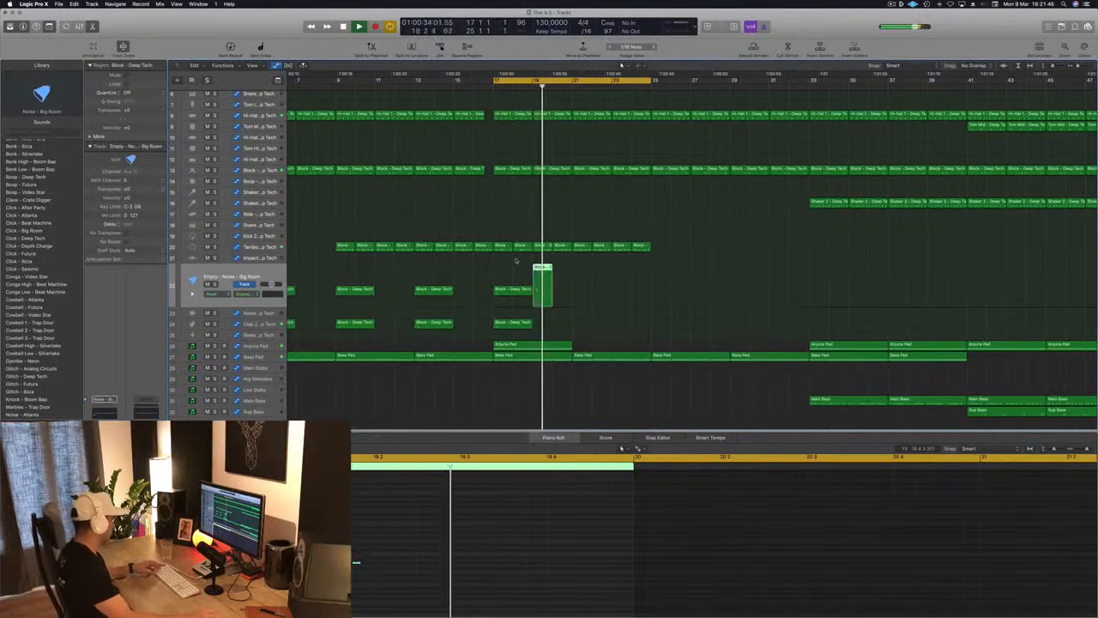
key("super+Up")
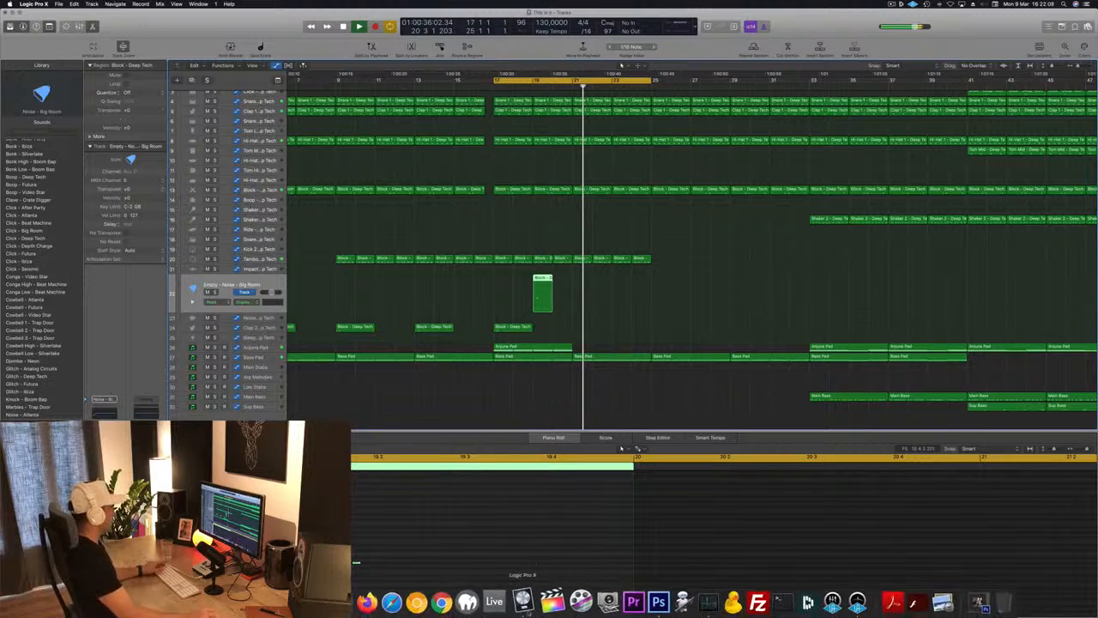
- Quit Logic Pro X from the Dock and reopen This is it.logicx in its auto-saved version
right_click(525, 600)
left_click(533, 571)
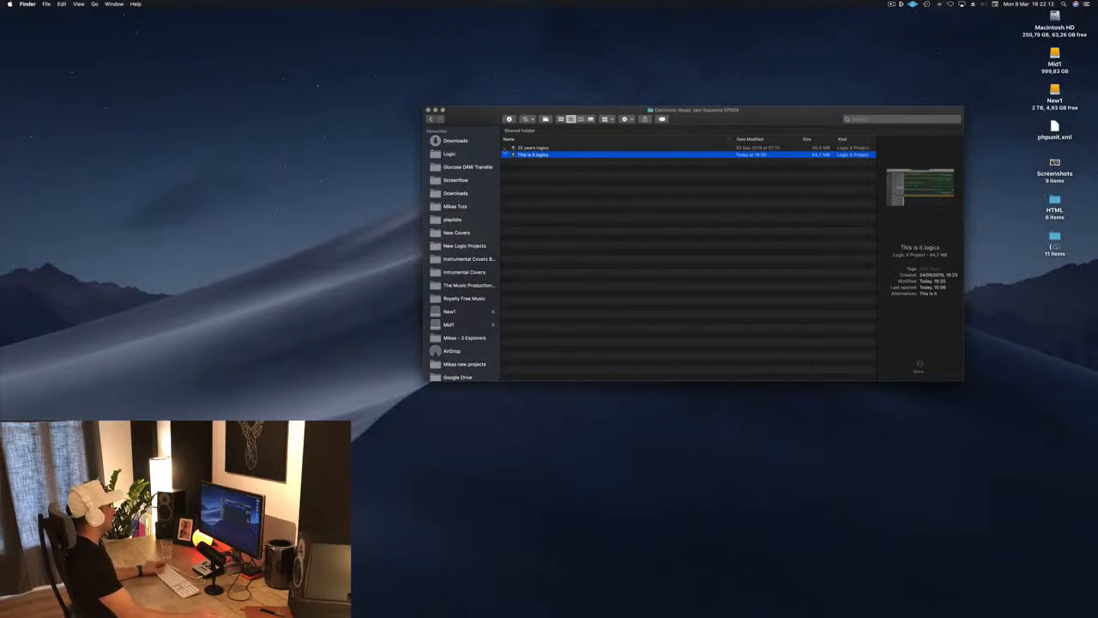
left_click(609, 252)
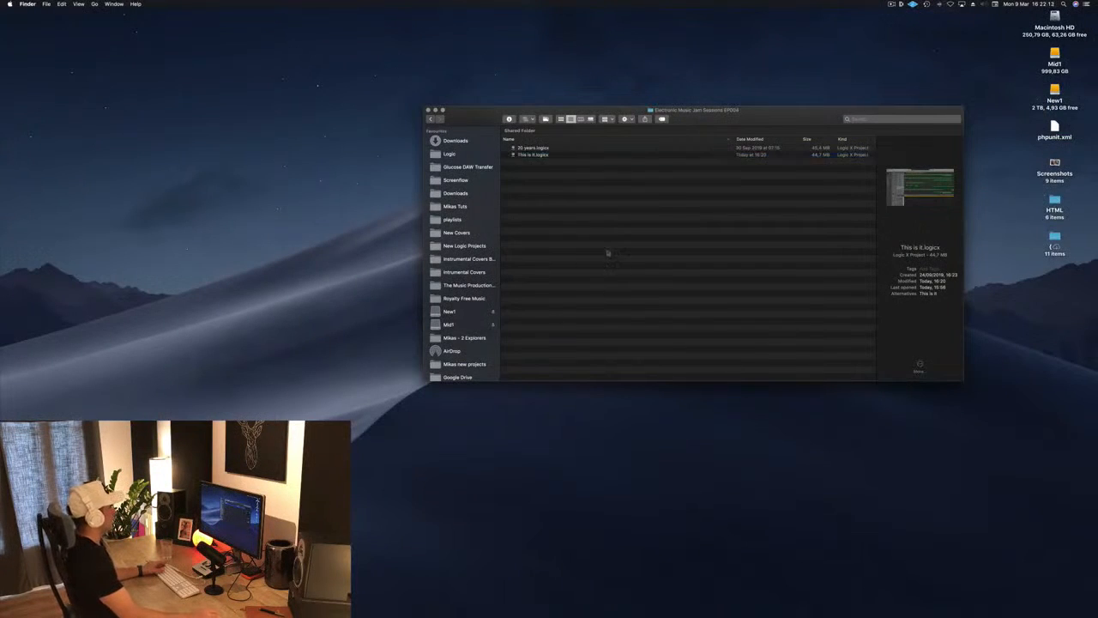
left_click(532, 155)
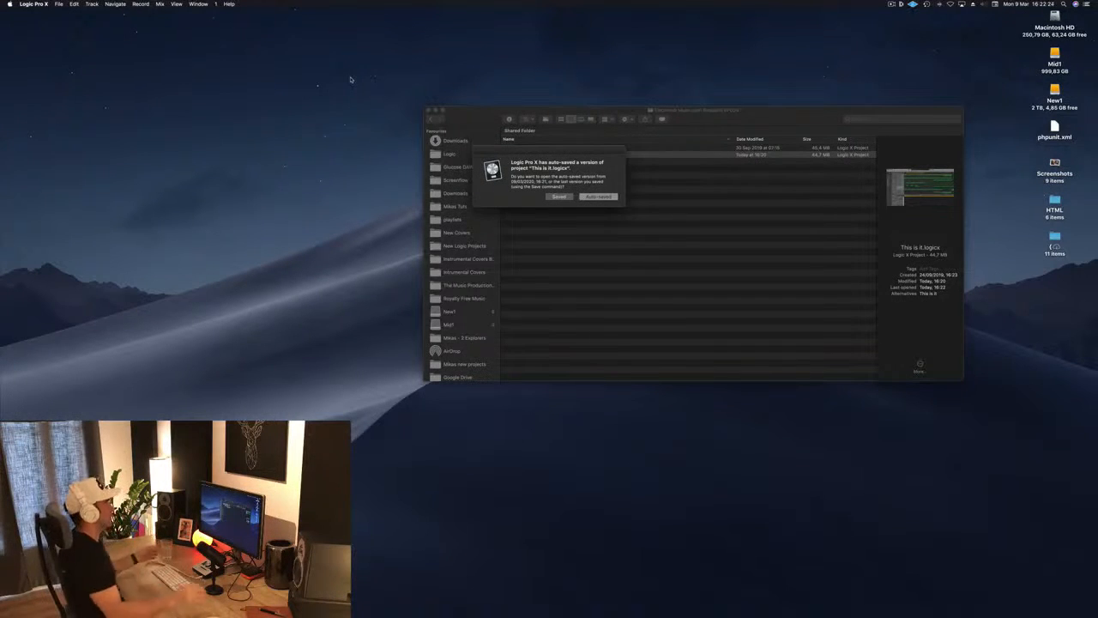
left_click(599, 197)
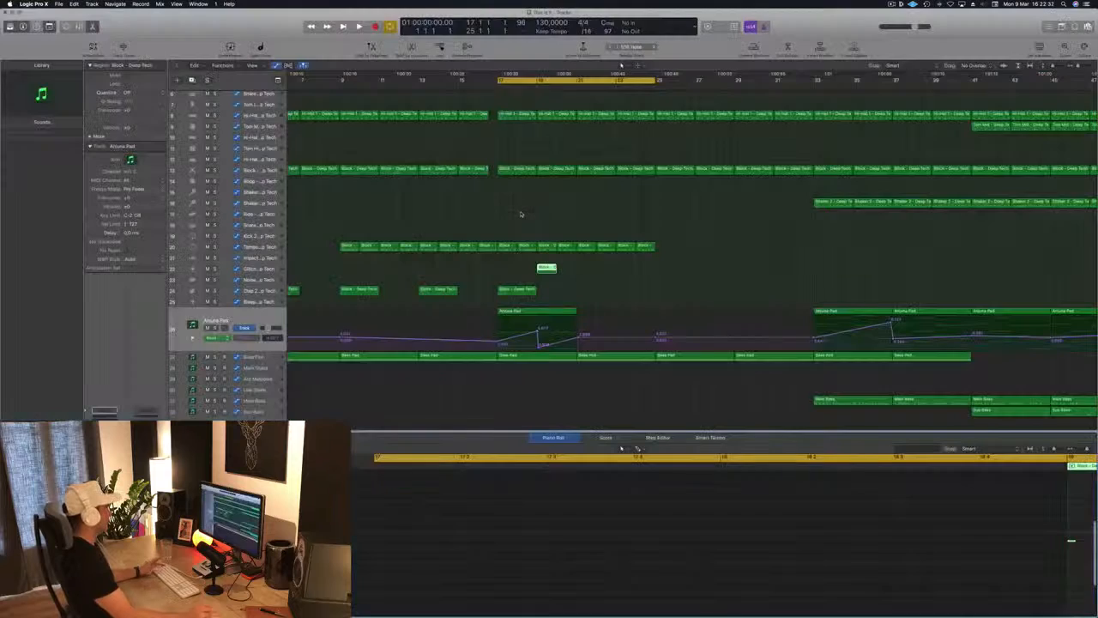
- Play the reopened project from bar 17 and select the Glitch - Deep Tech track
key("space")
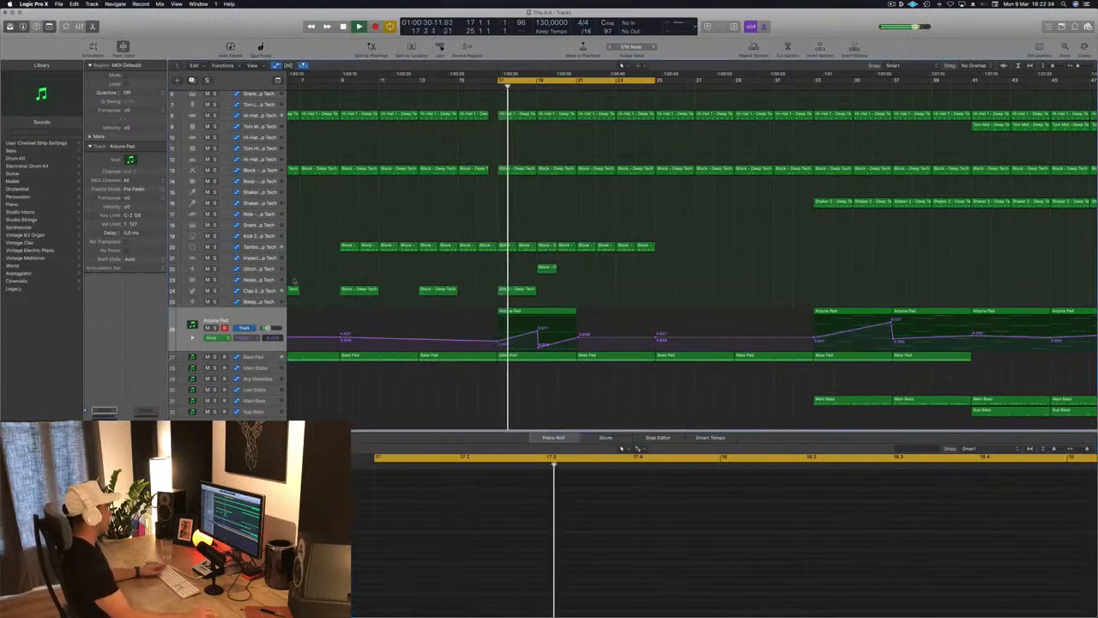
left_click(262, 271)
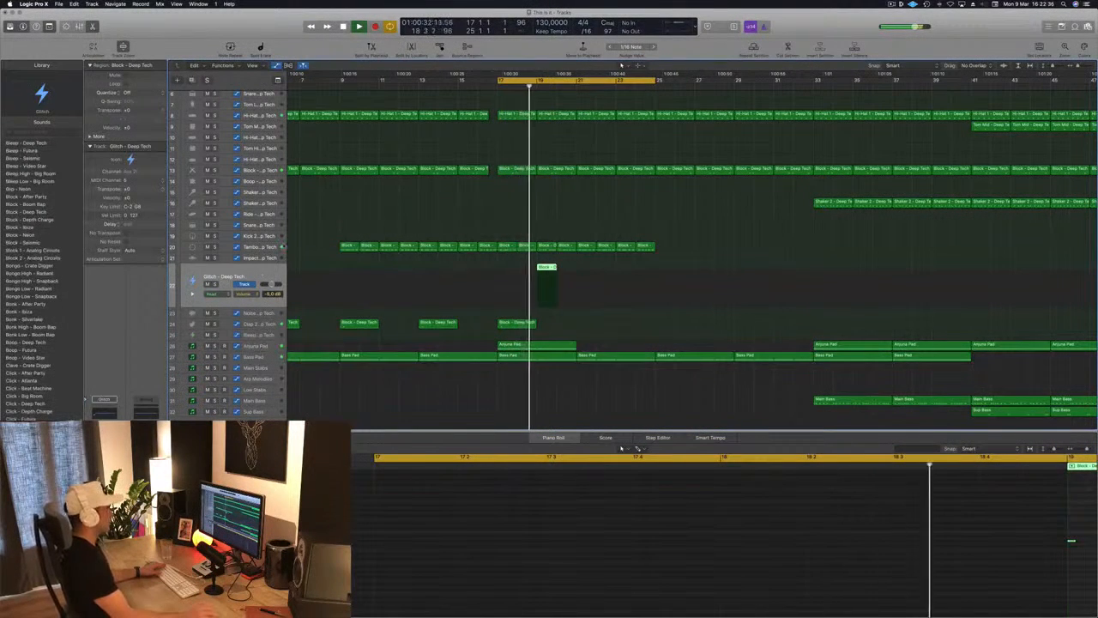
key("space")
key("space")
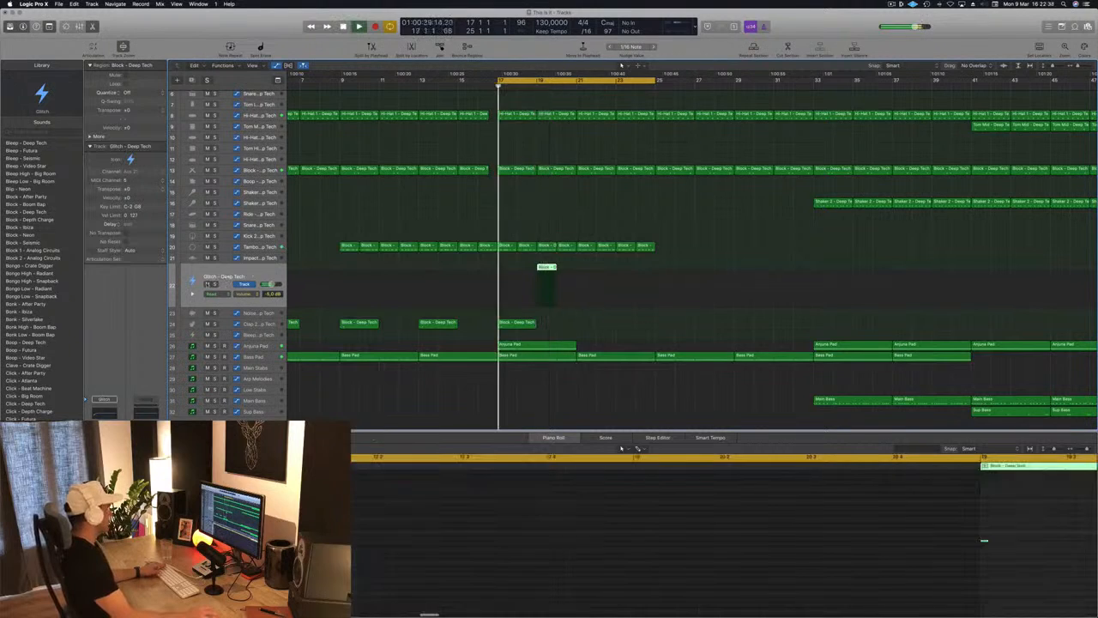
key("space")
- Copy the Glitch region's single note two sixteenths later, to the third sixteenth of bar 19's first beat
scroll(848, 522, "right", 5)
left_click(826, 546)
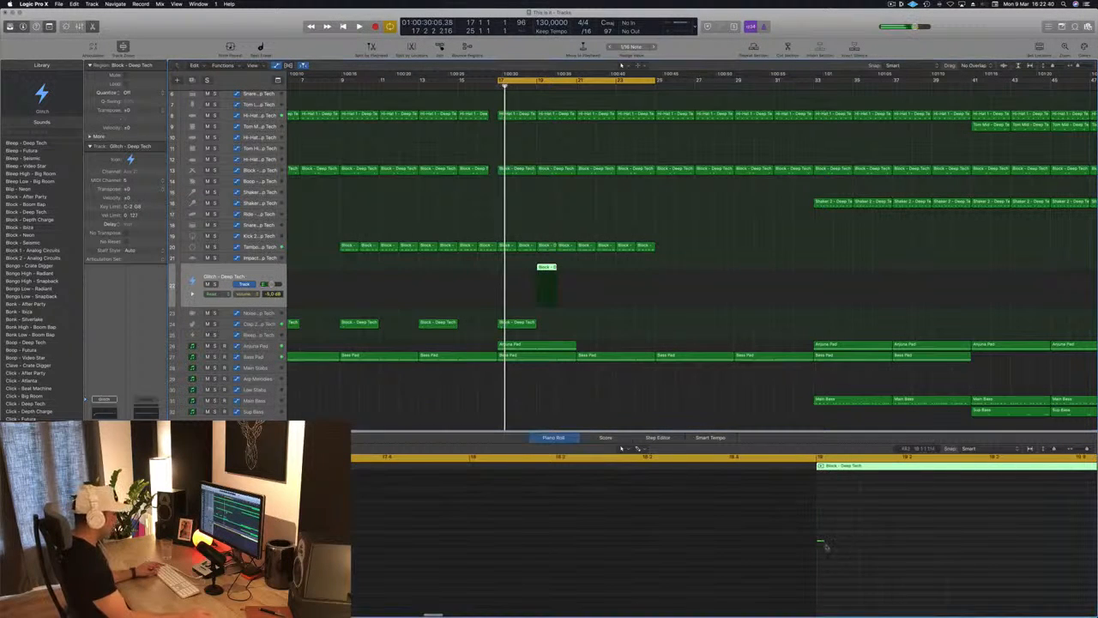
left_click(854, 543)
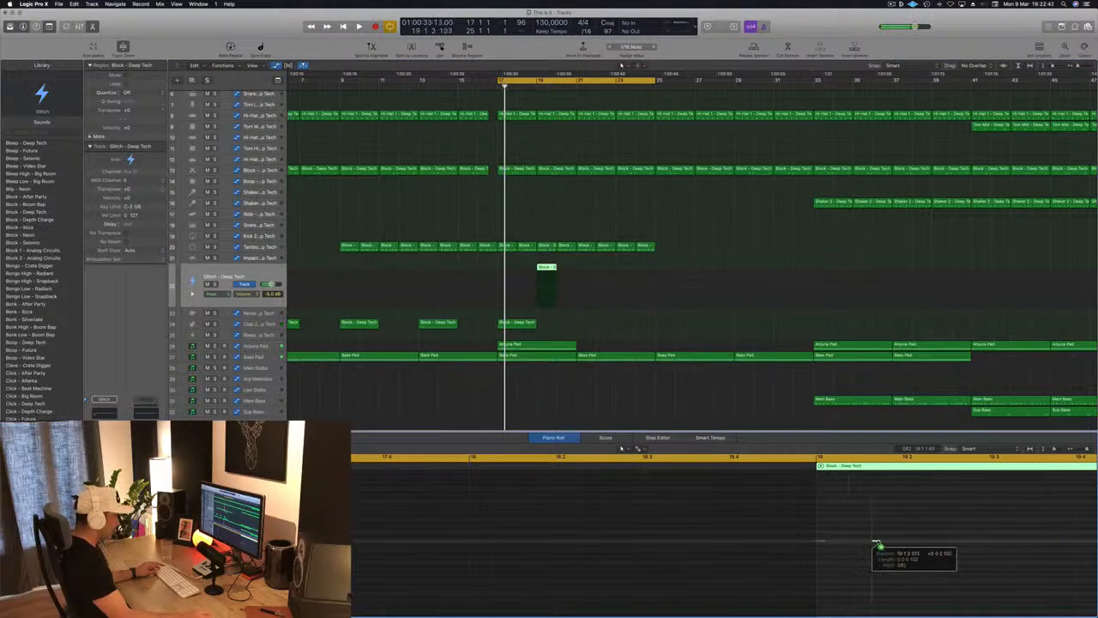
left_click_drag(885, 541, 884, 541)
- Move the cycle range's start to bar 19 and replace the Glitch track's sound with Thump - Analog Circuits
key("space")
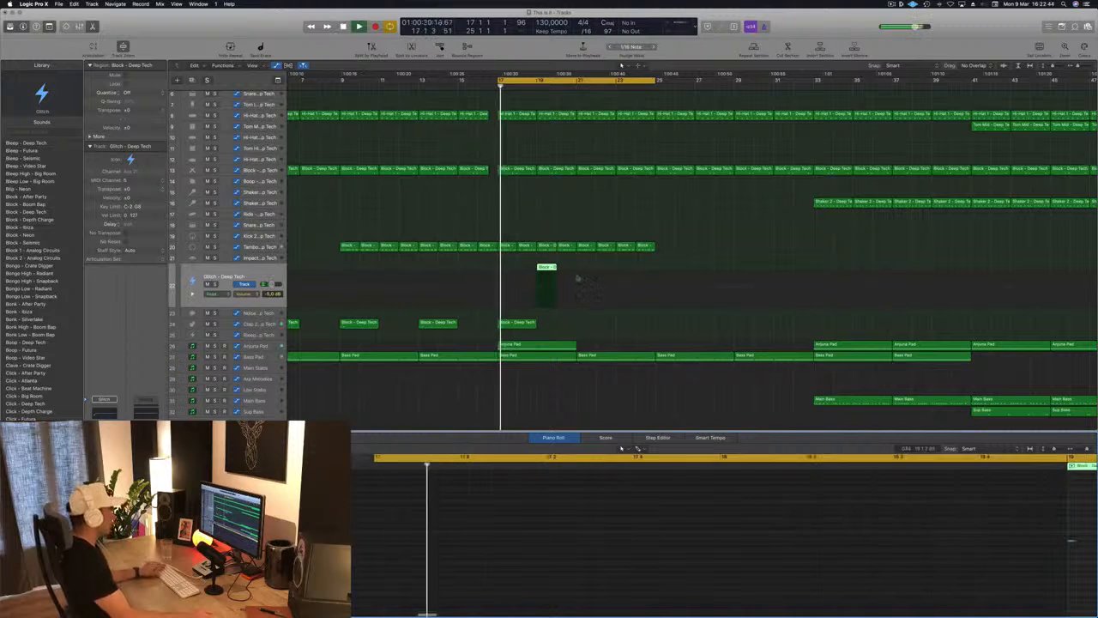
left_click(499, 83)
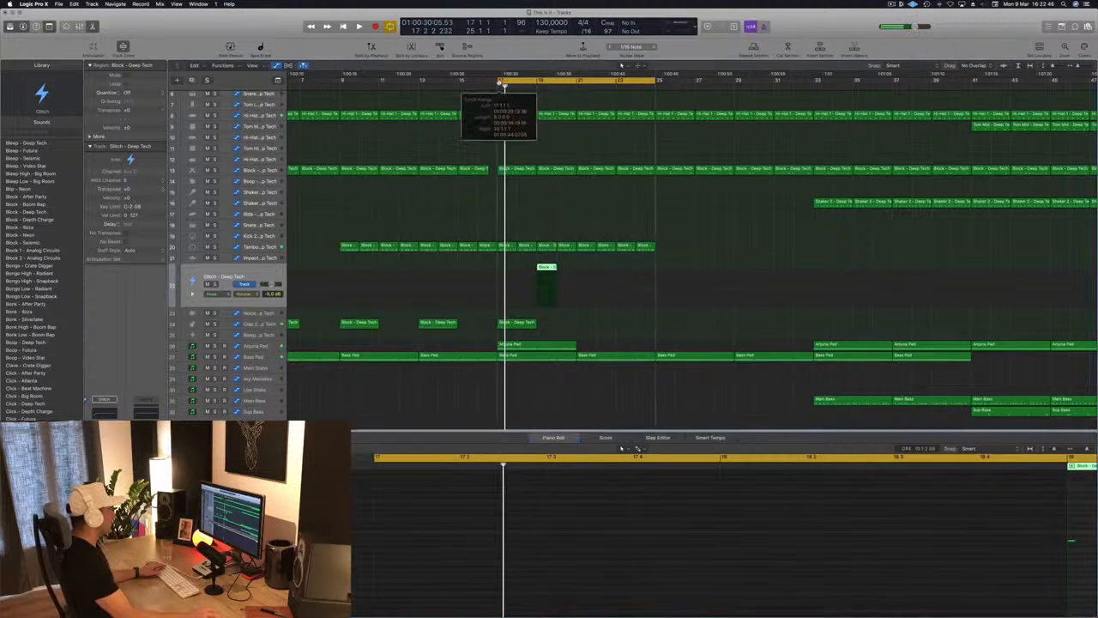
left_click(499, 83)
left_click_drag(499, 82, 541, 82)
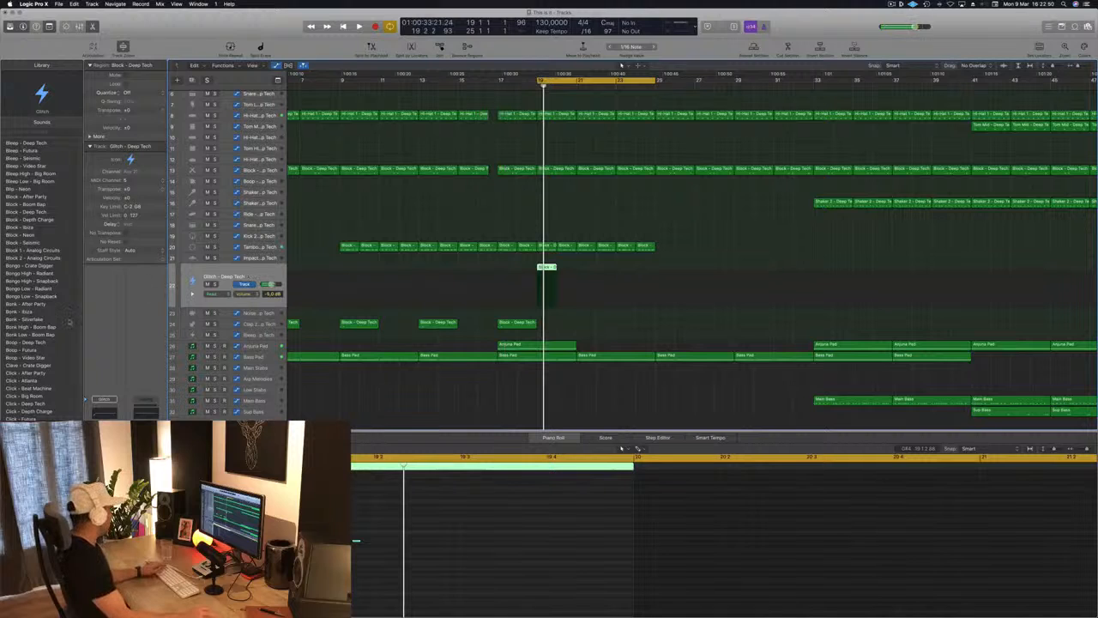
scroll(69, 322, "down", 10)
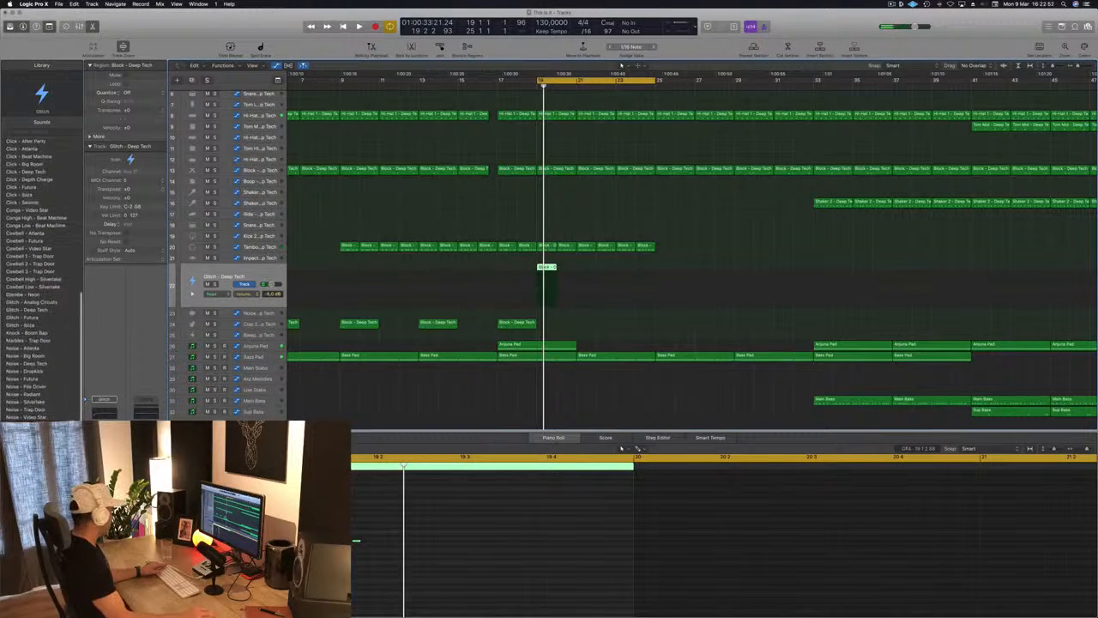
left_click(33, 515)
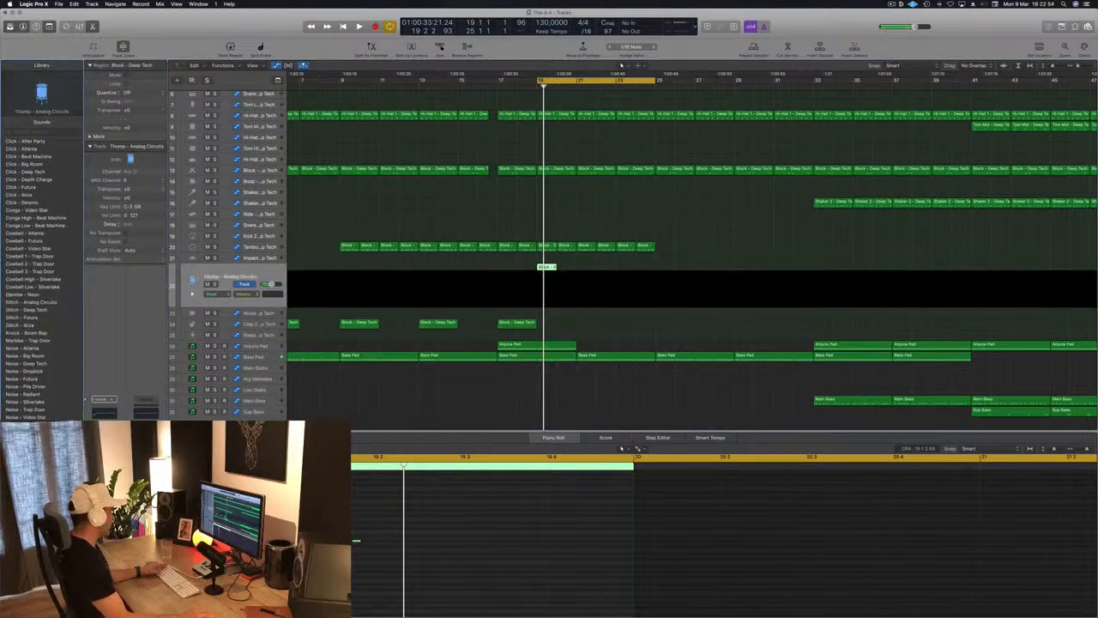
- Audition the Thump hits repeatedly from bar 19, extend the cycle range back to bar 17 and play it
key("space")
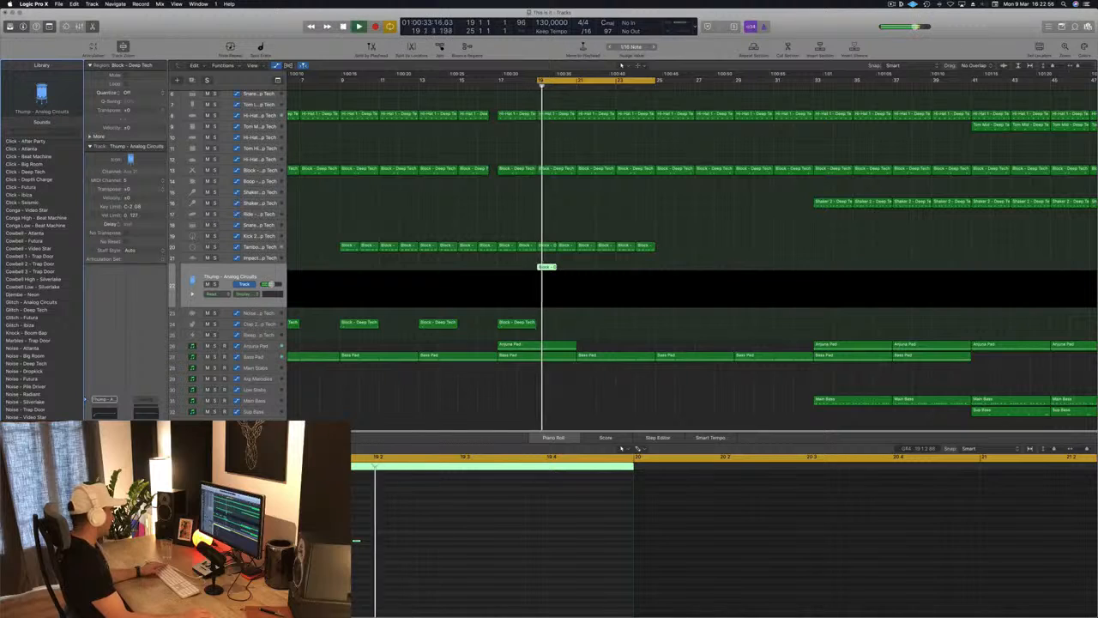
key("space")
key("space")
key("space")
key("space")
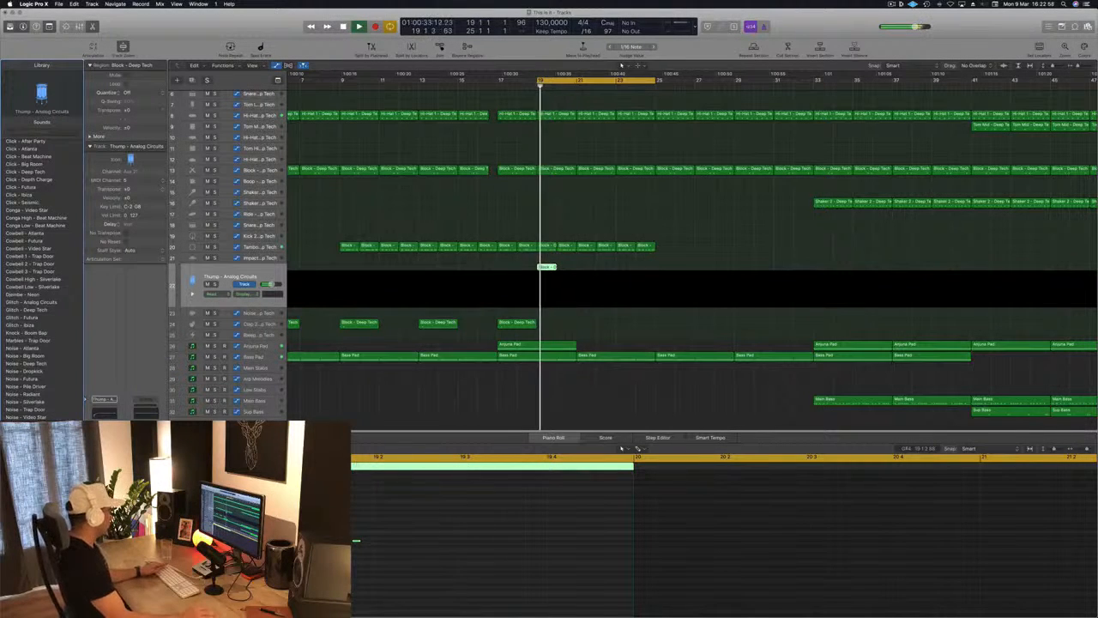
key("space")
key("space")
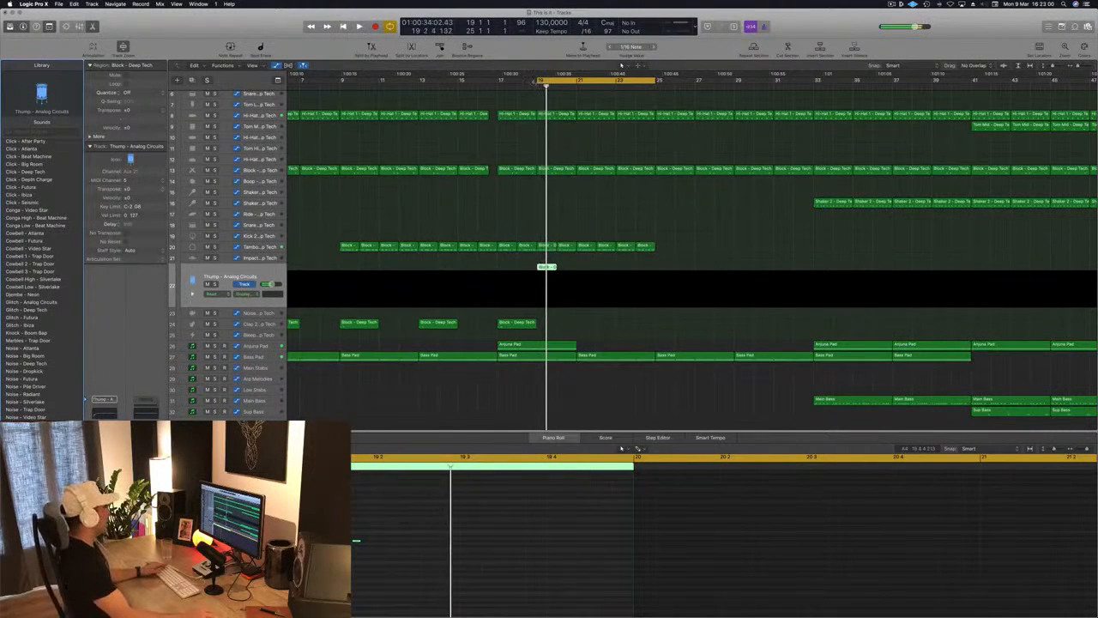
left_click_drag(540, 81, 499, 84)
key("space")
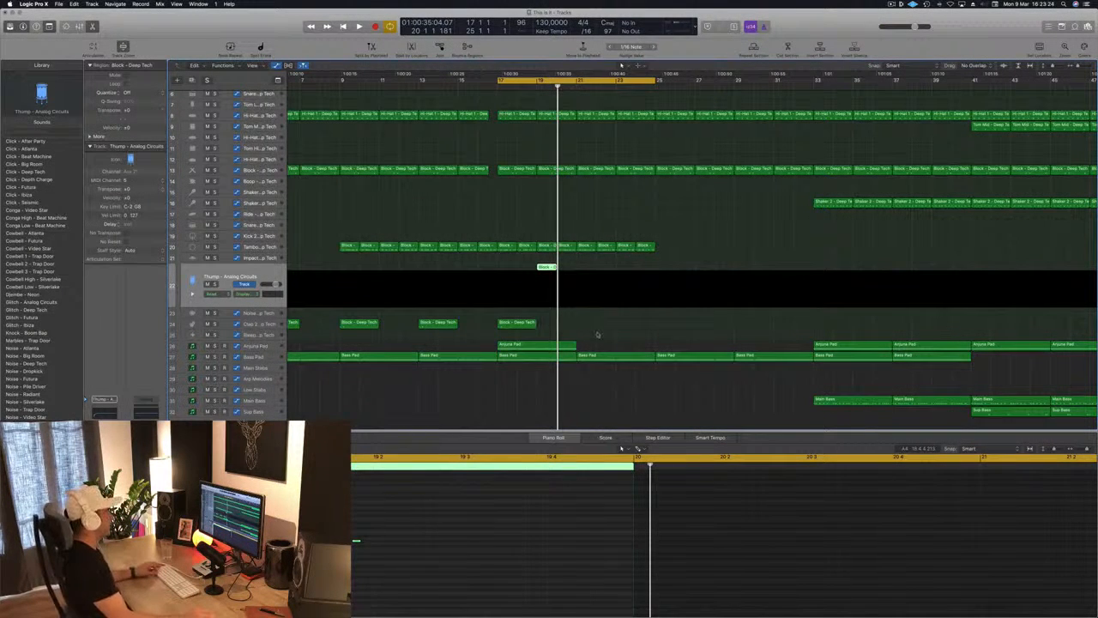
- Copy the Thump, Clap 2 and Anjuna Pad regions of bars 17 to 20 four bars later and play the loop
left_click_drag(494, 262, 566, 349)
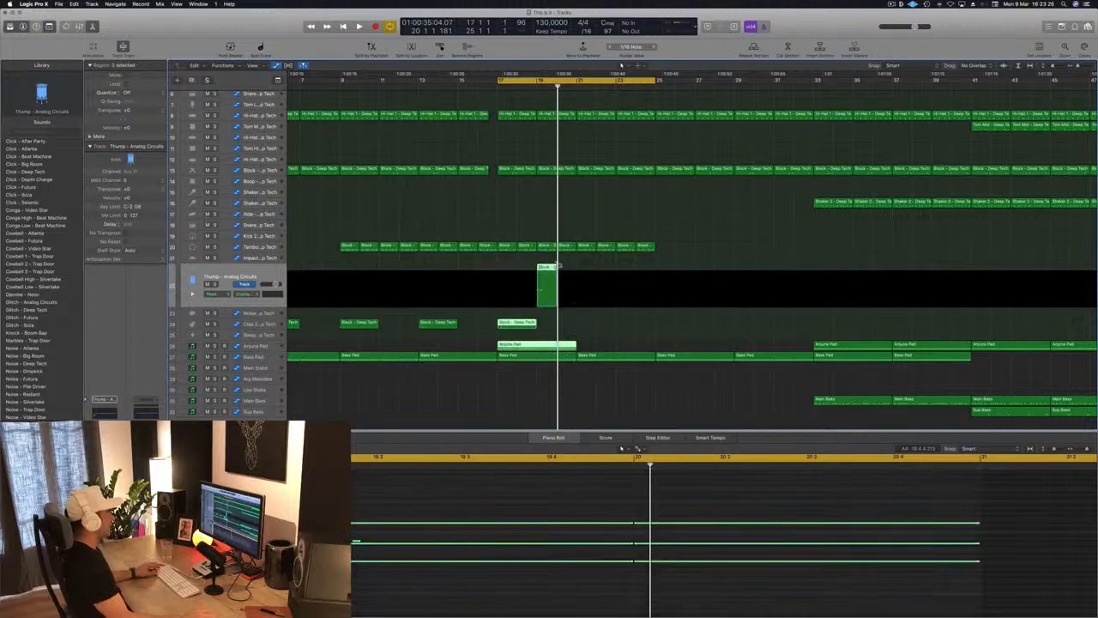
left_click_drag(546, 270, 598, 277)
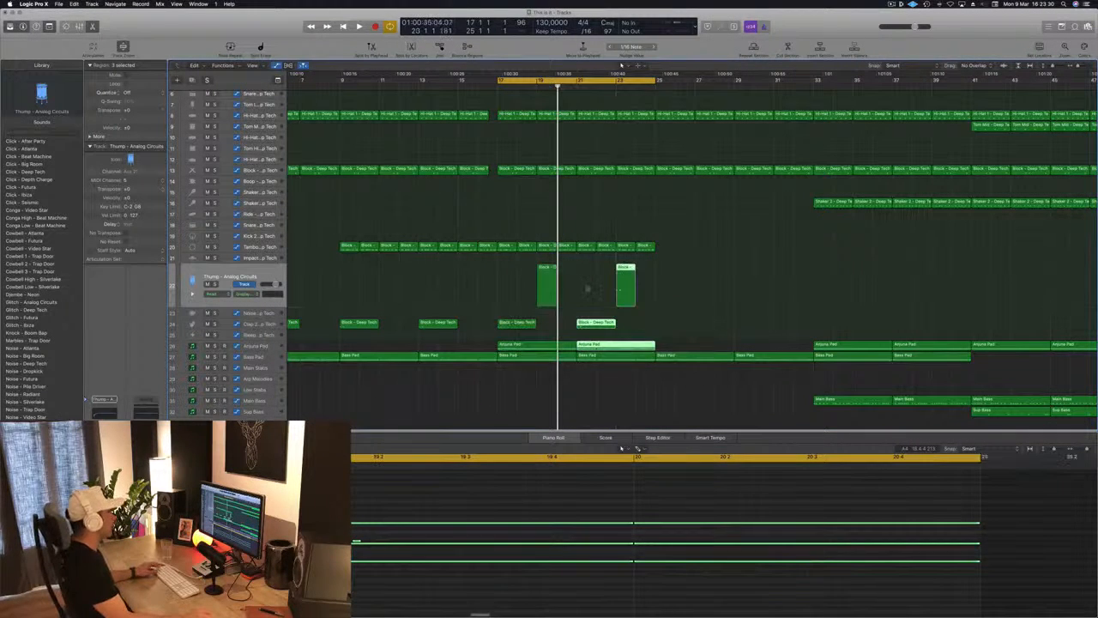
left_click(588, 289)
key("space")
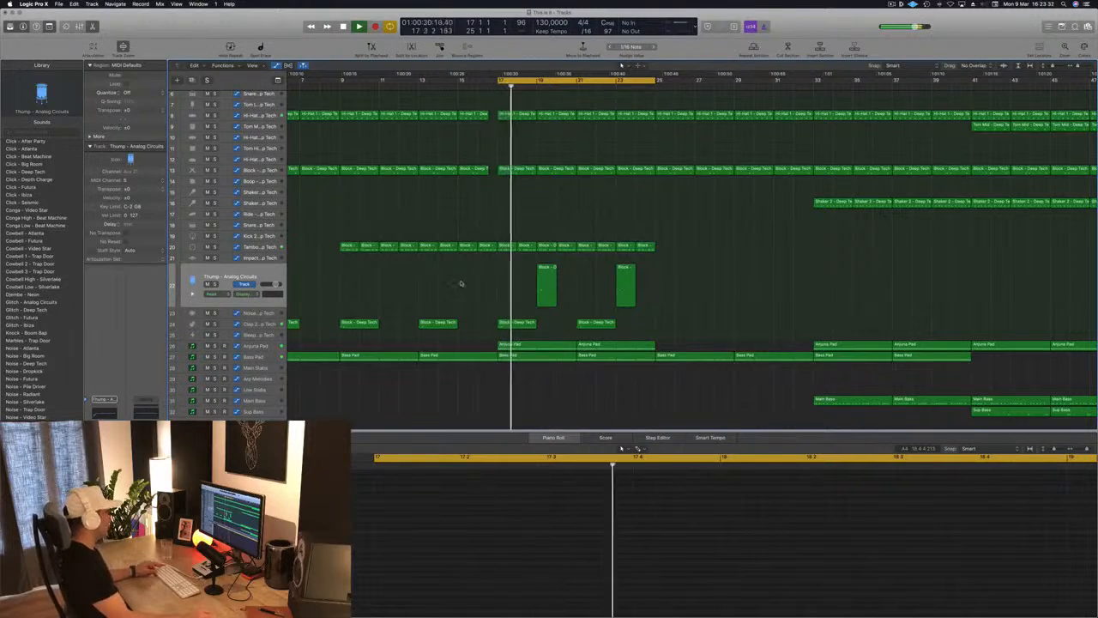
- Copy the tambourine, Thump, Clap 2 and Anjuna Pad regions of bars 17 to 24 to bar 25 and play the loop
key("super+Left")
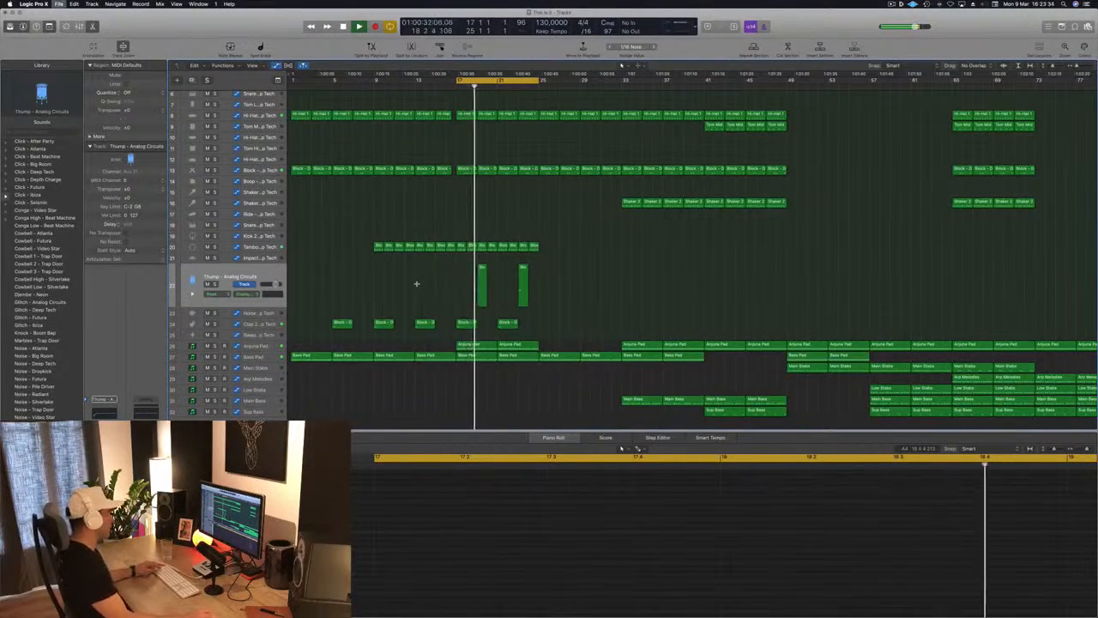
key("super+Up")
key("super+Up")
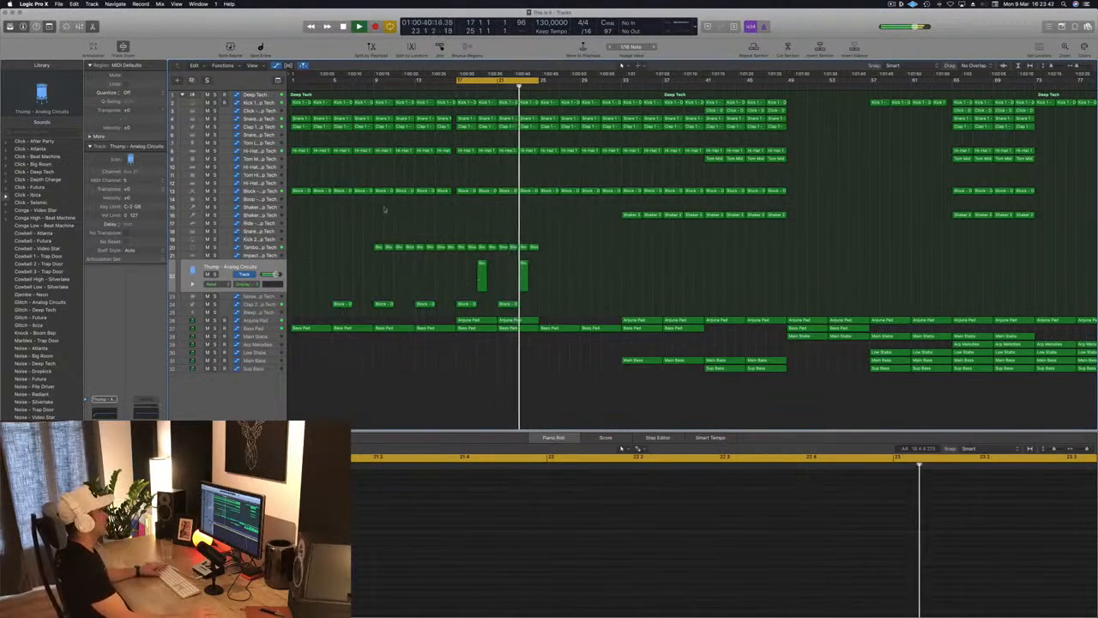
left_click_drag(559, 243, 463, 321)
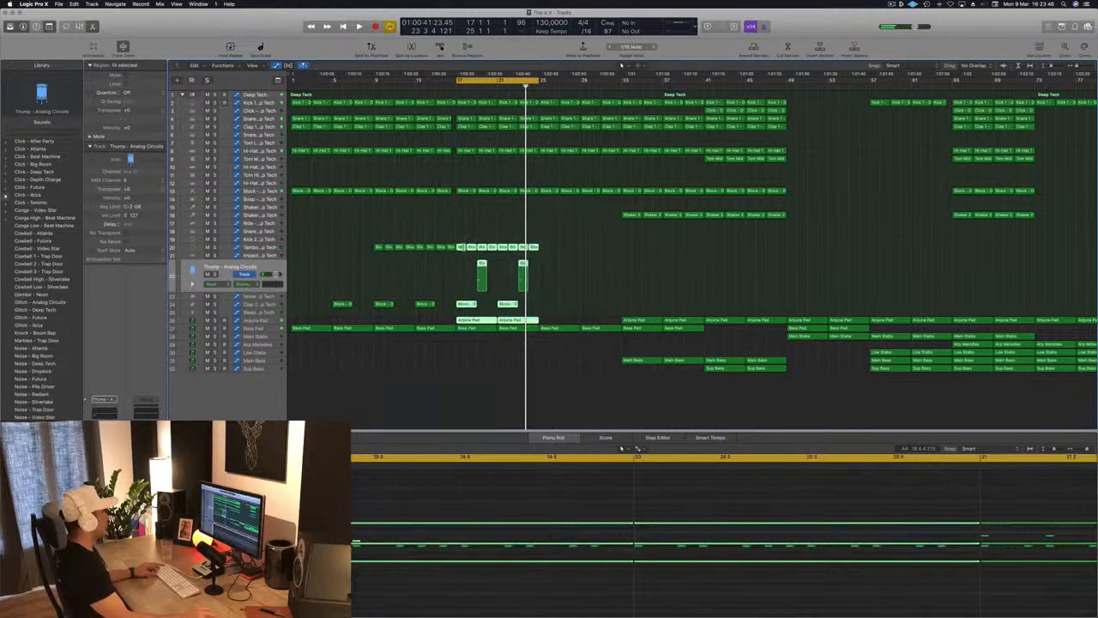
left_click_drag(461, 249, 544, 247)
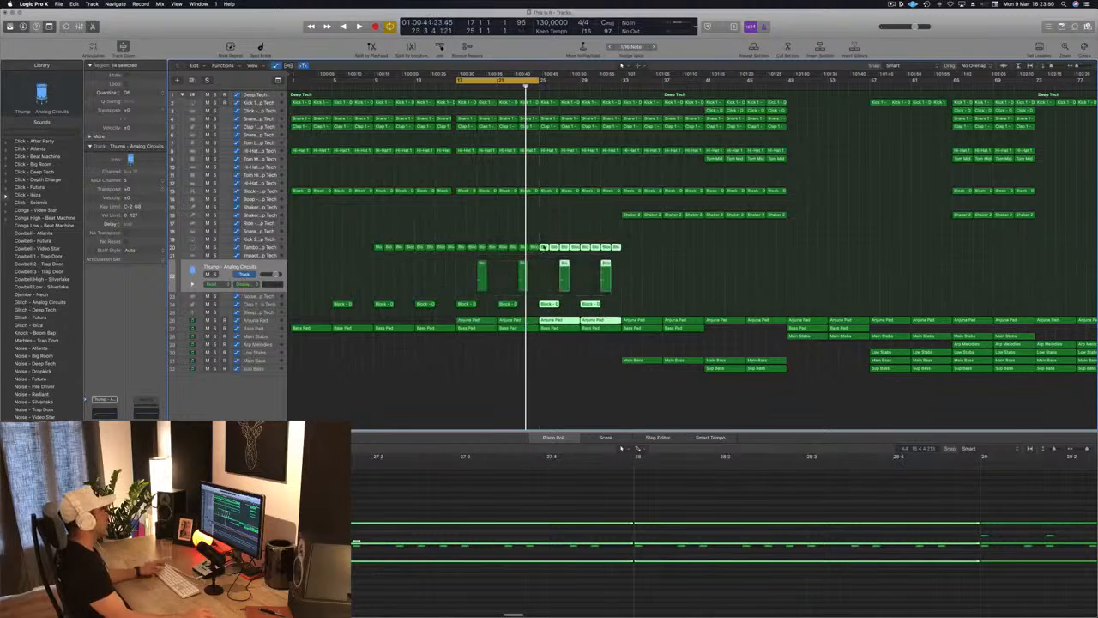
key("space")
left_click(558, 241)
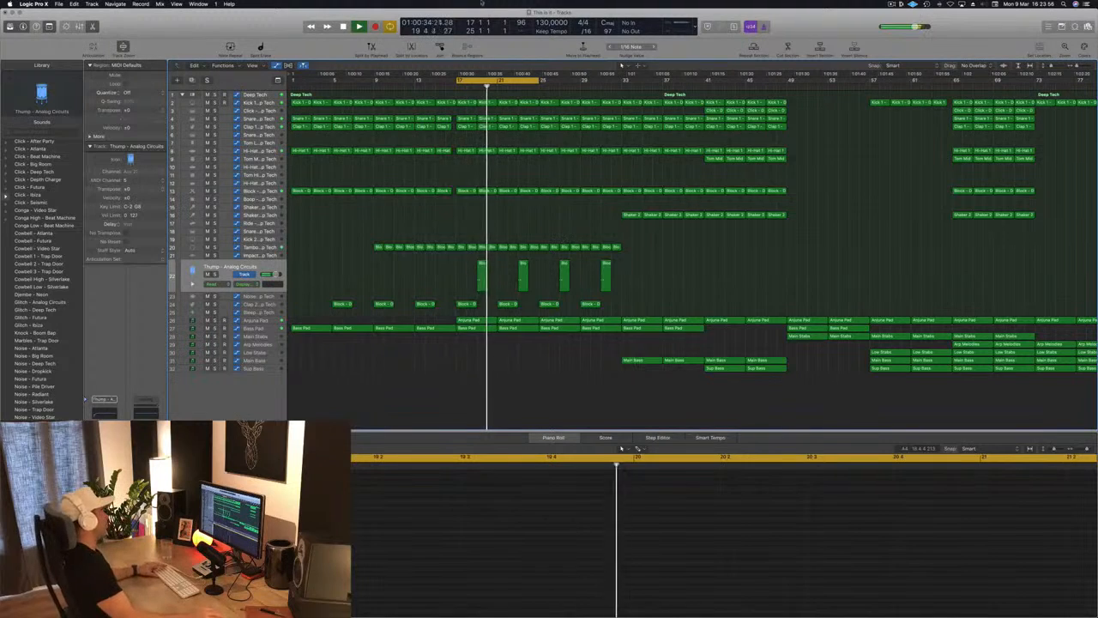
- Duplicate the Anjuna Pad track, place the new track above the original and load the 000-Mega Saw Riser With noise sound
key("super+Left")
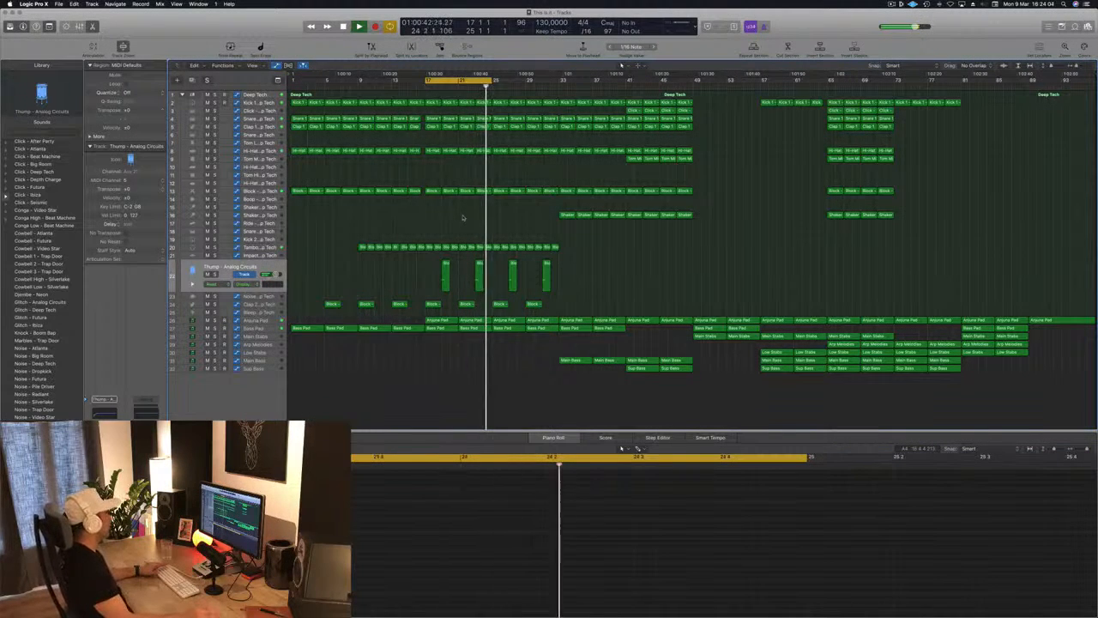
left_click(258, 368)
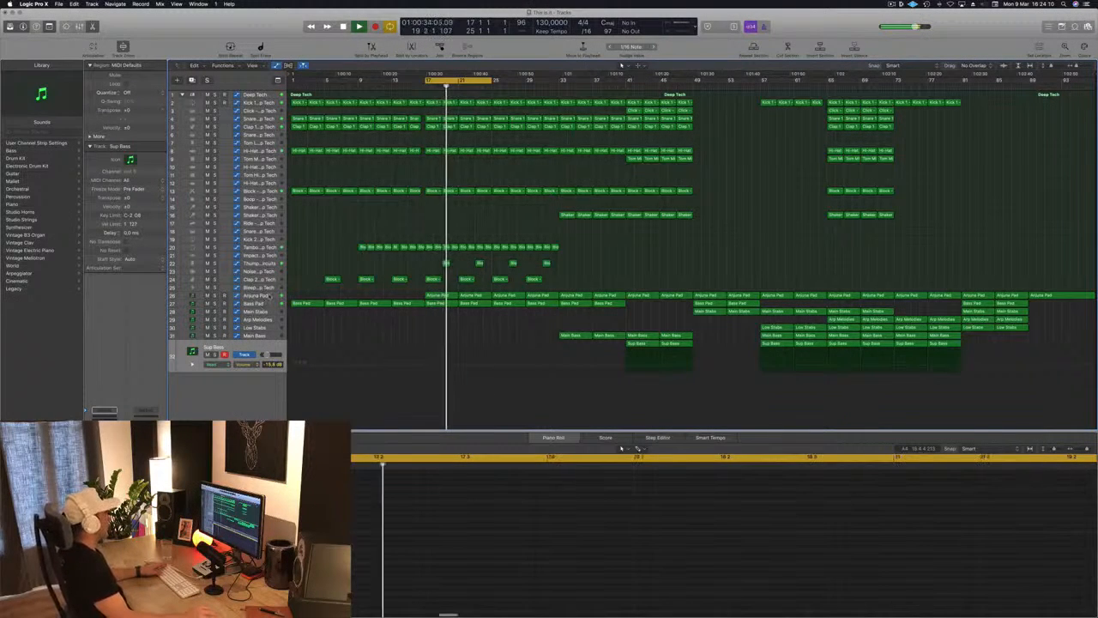
left_click(257, 295)
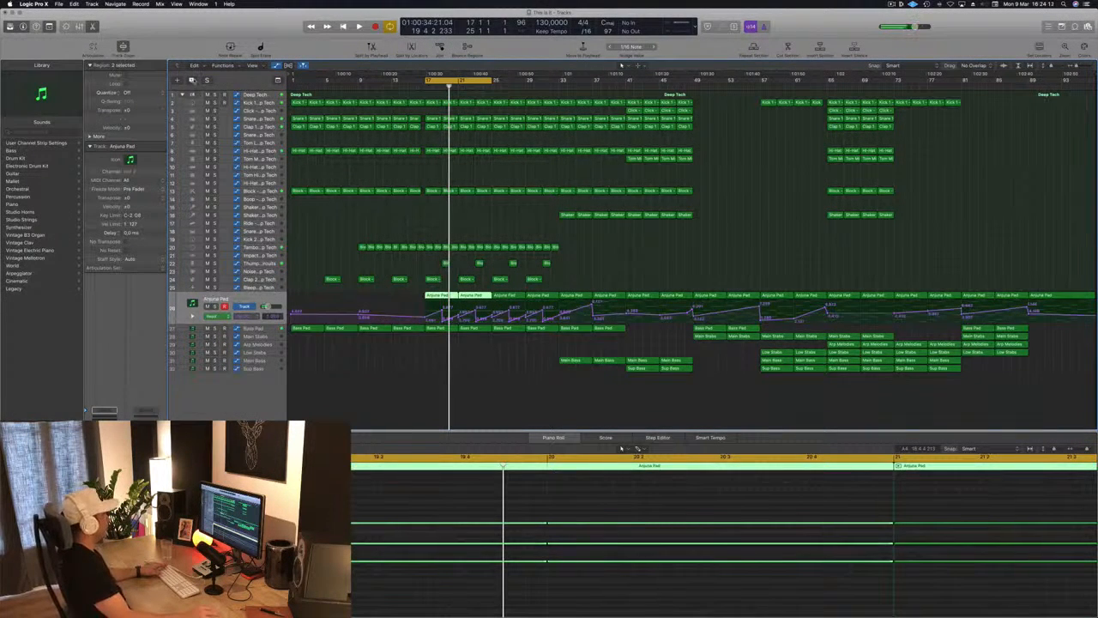
key("a")
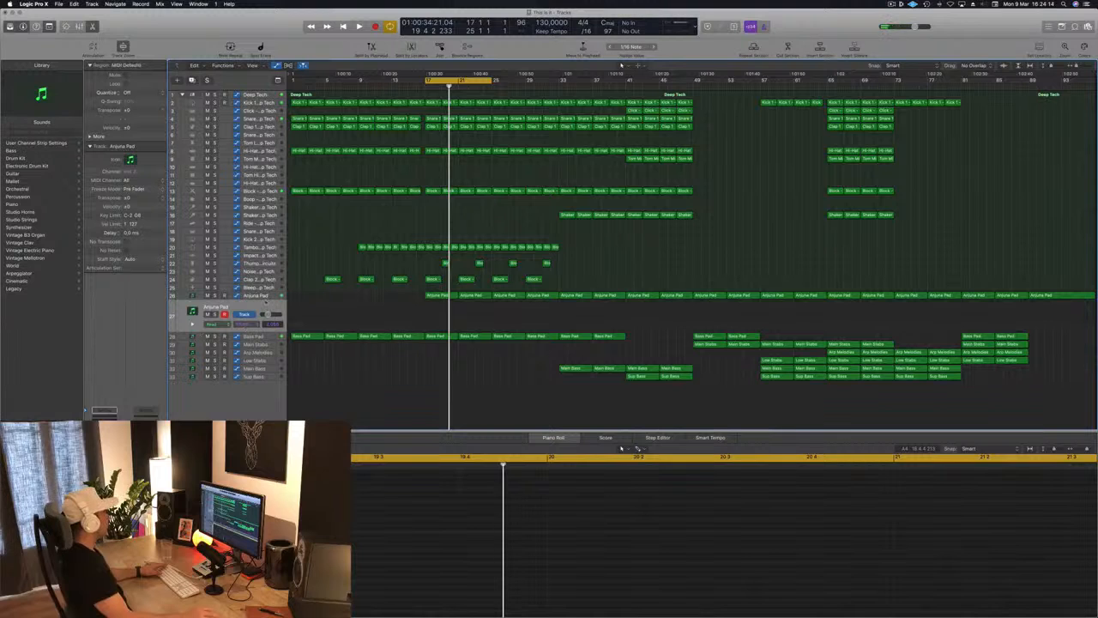
left_click_drag(261, 304, 250, 296)
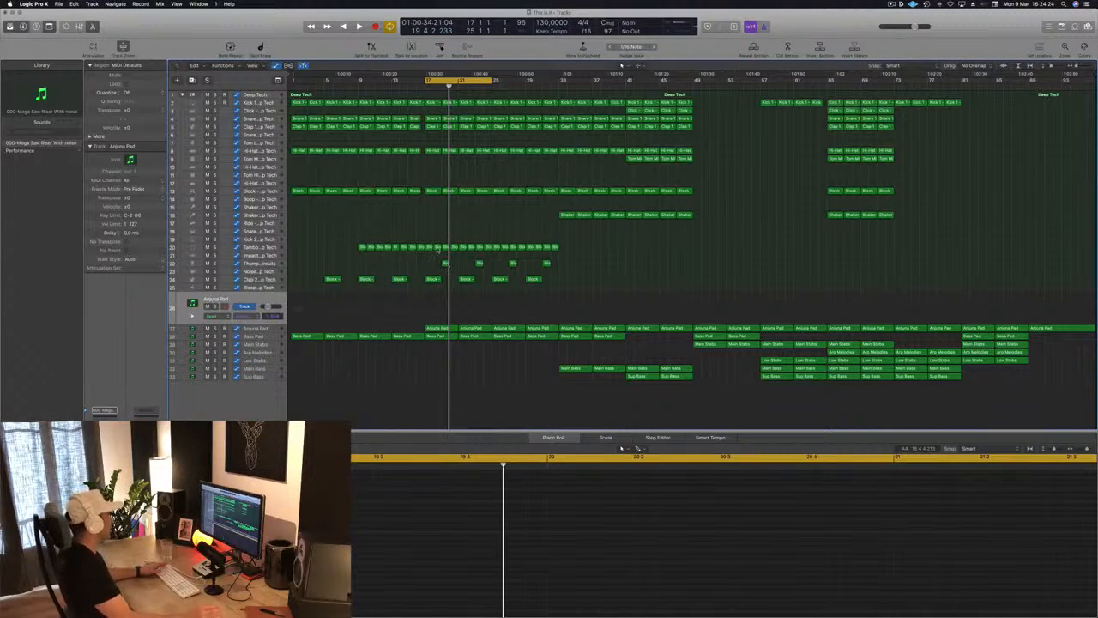
- Record-enable the riser track, show the Musical Typing keyboard and copy the bar 17 Anjuna Pad region onto the track
key("r")
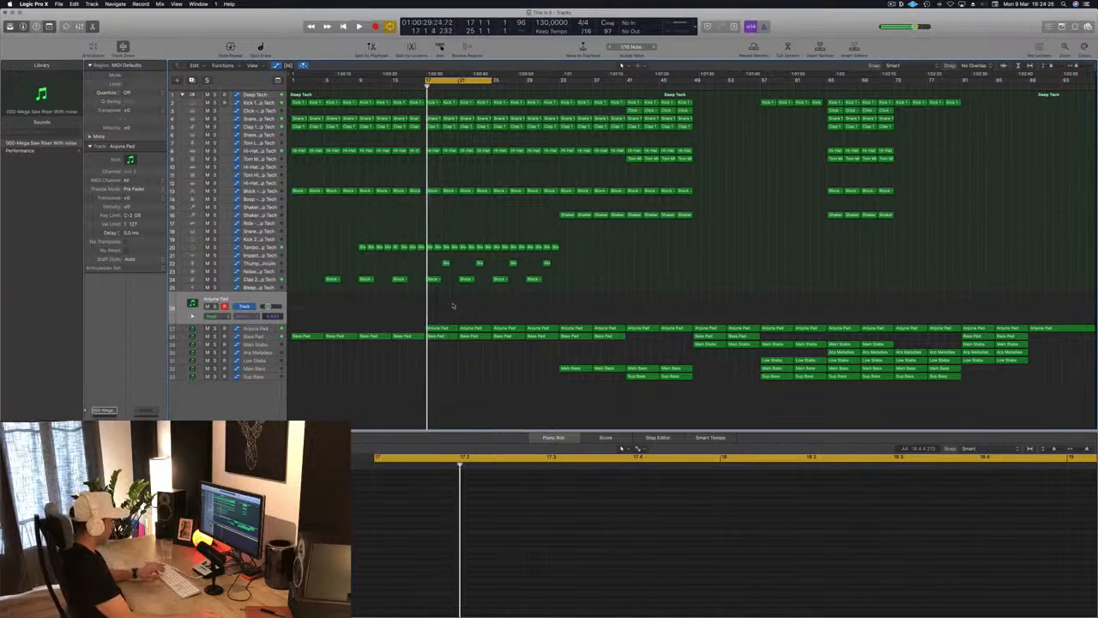
key("super+k")
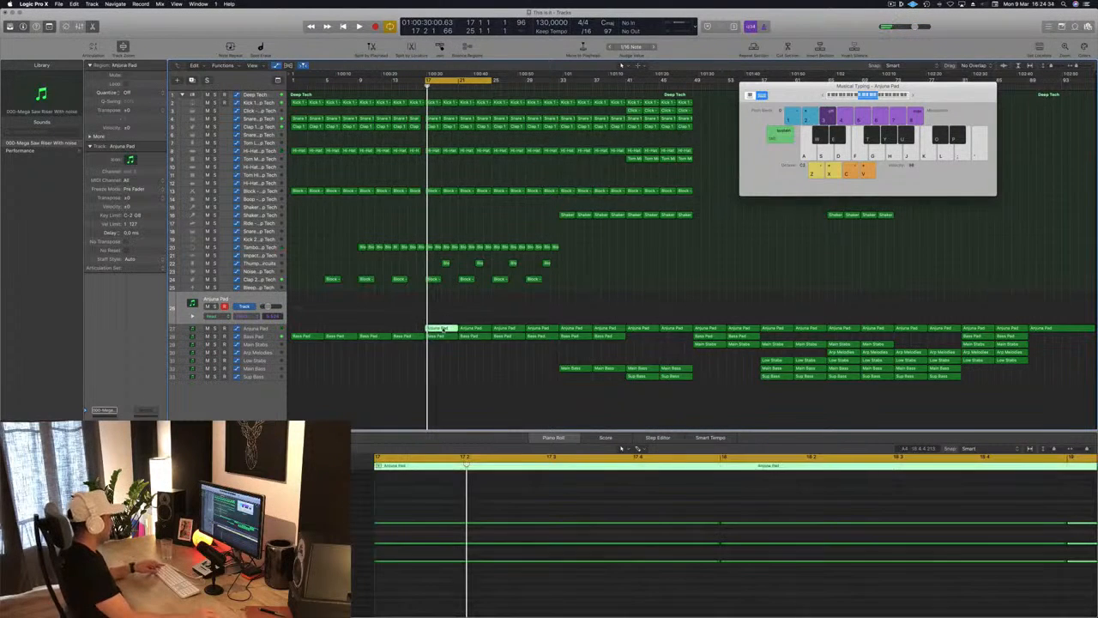
left_click_drag(442, 330, 439, 297)
key("z")
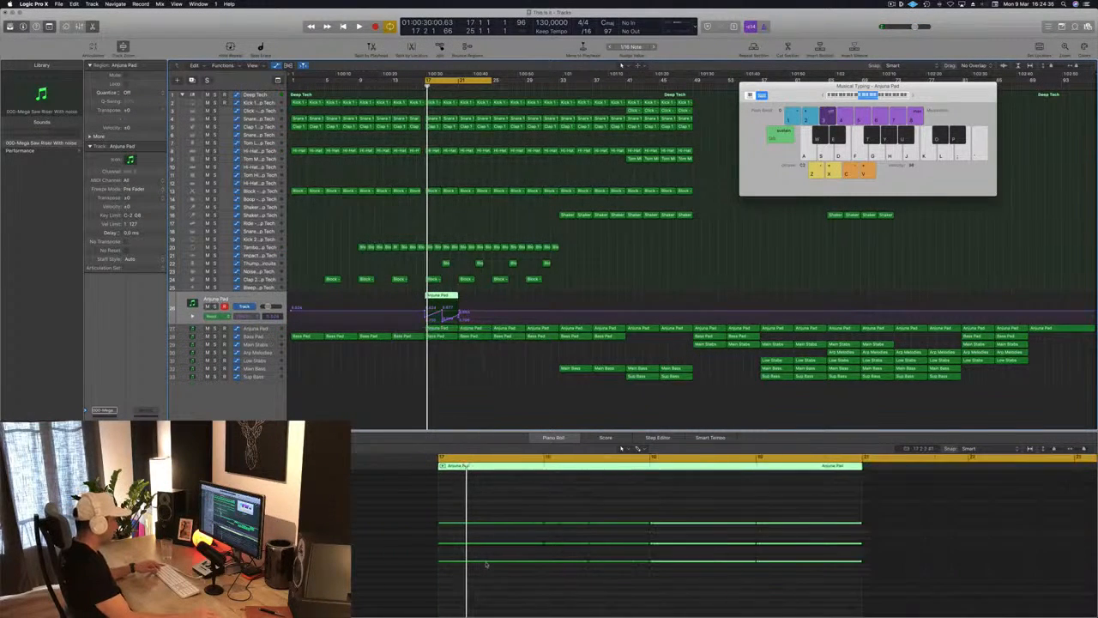
- Delete the riser region's chords after its first bar, lengthen the bar 17 chord to four bars and play it
left_click_drag(543, 486, 734, 606)
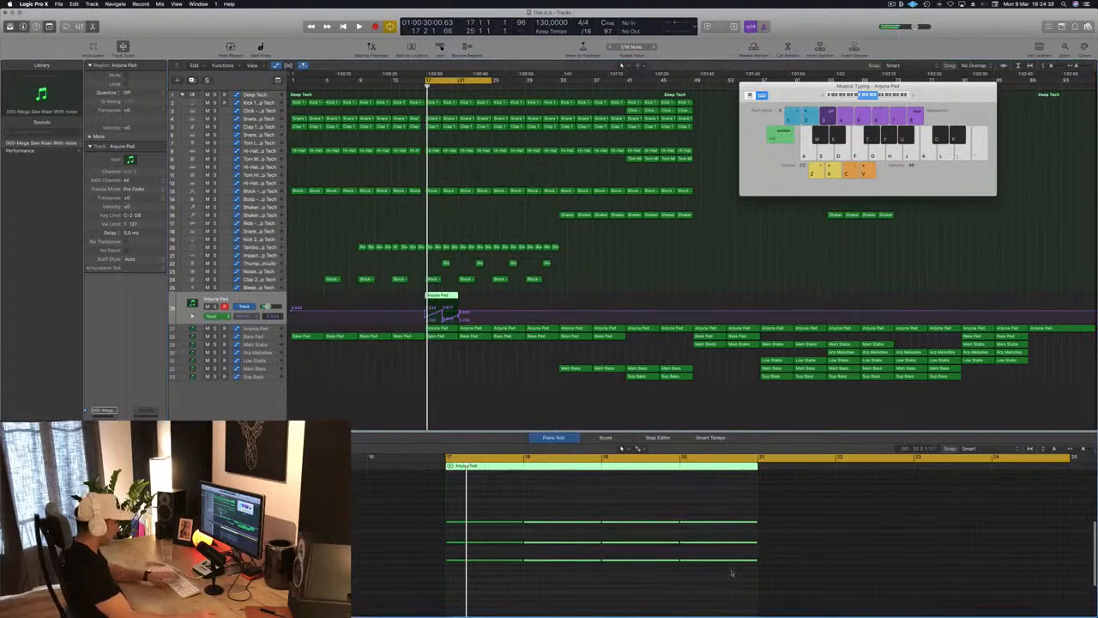
key("Delete")
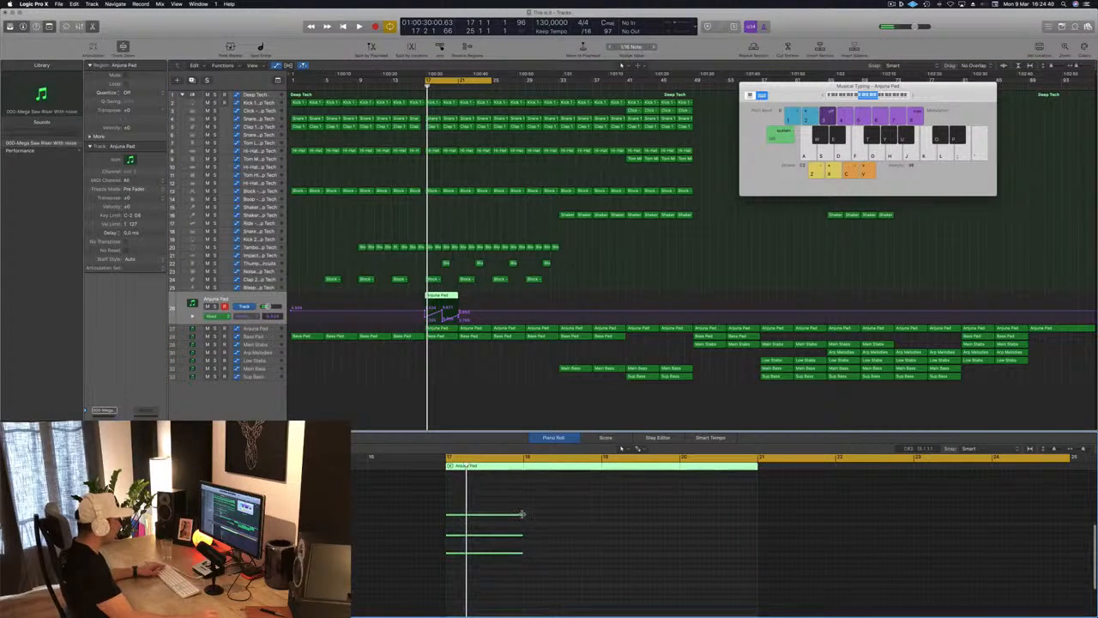
left_click_drag(522, 514, 745, 523)
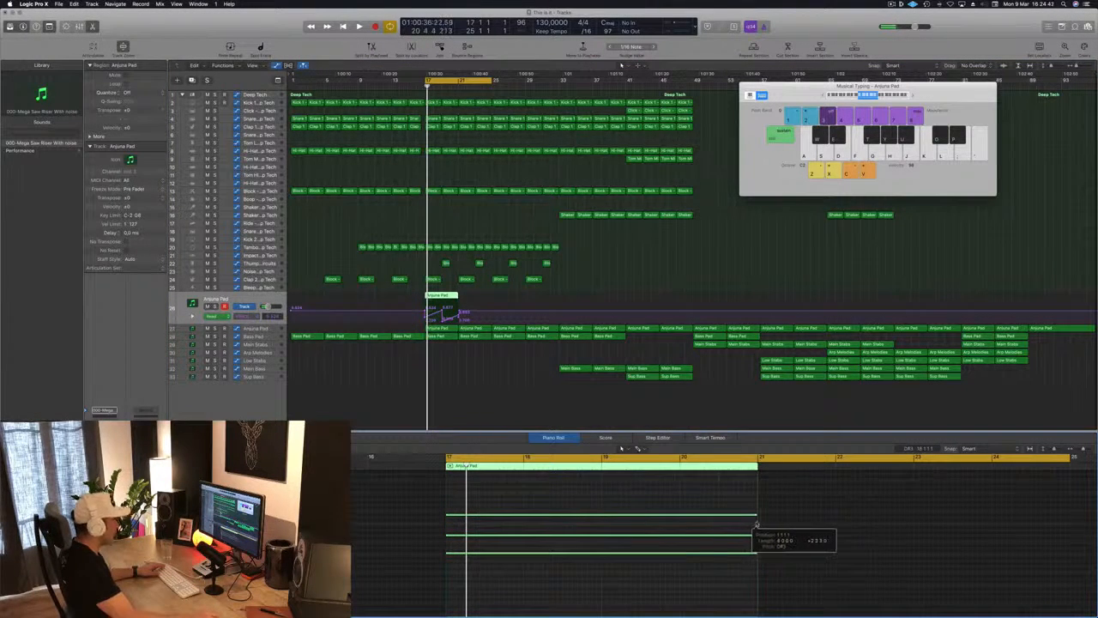
key("space")
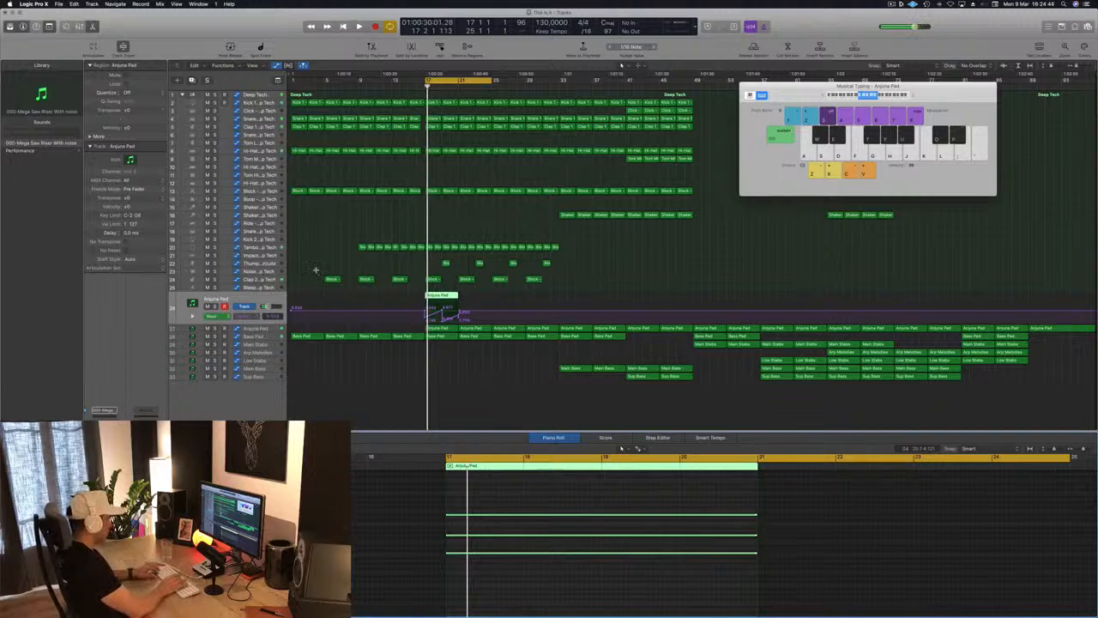
key("ctrl+super+z")
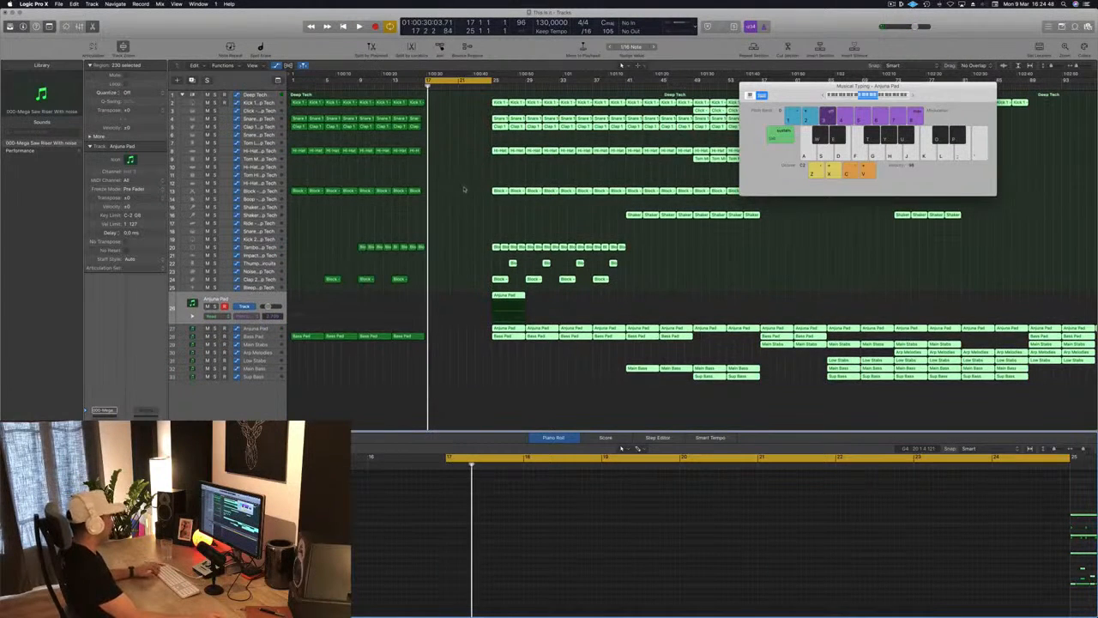
key("ctrl+z")
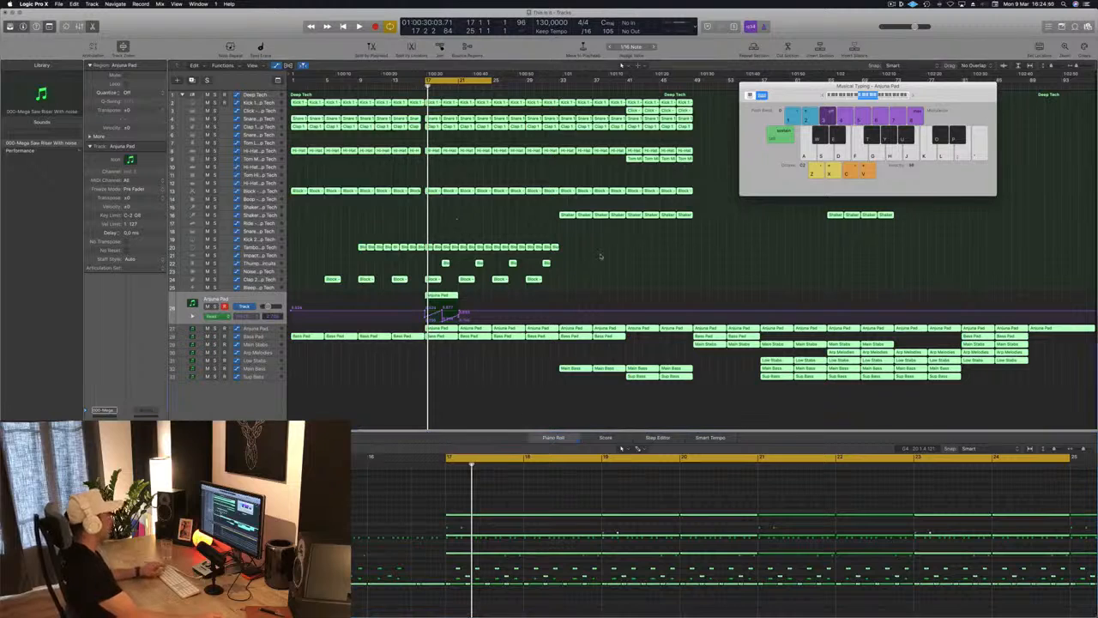
left_click(564, 292)
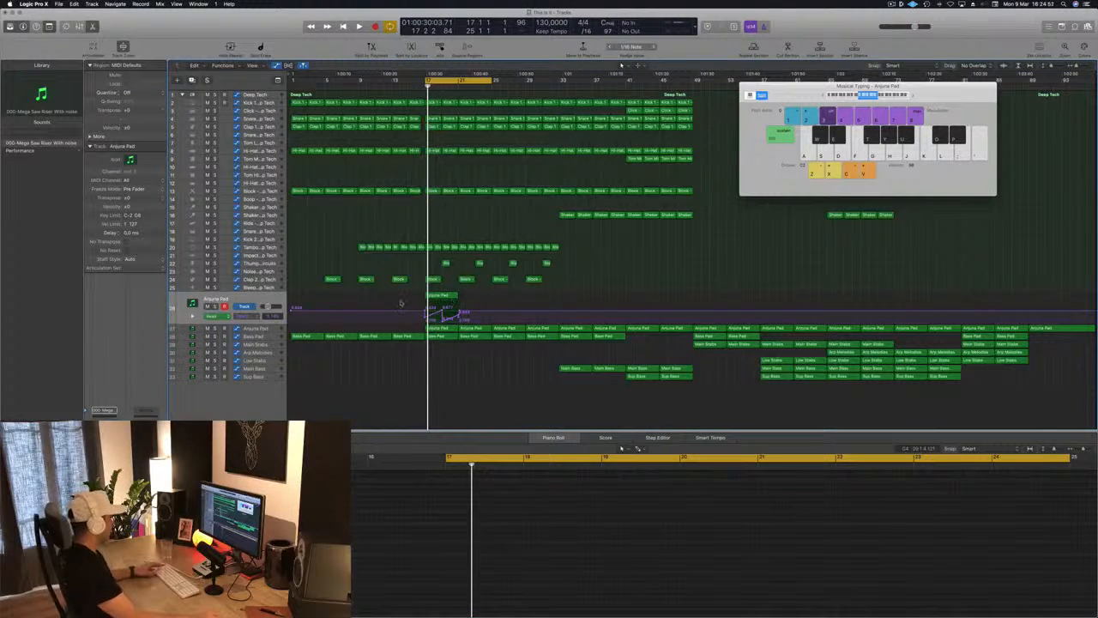
- Clear the copied automation from the riser track and briefly play the riser sound
key("alt+z")
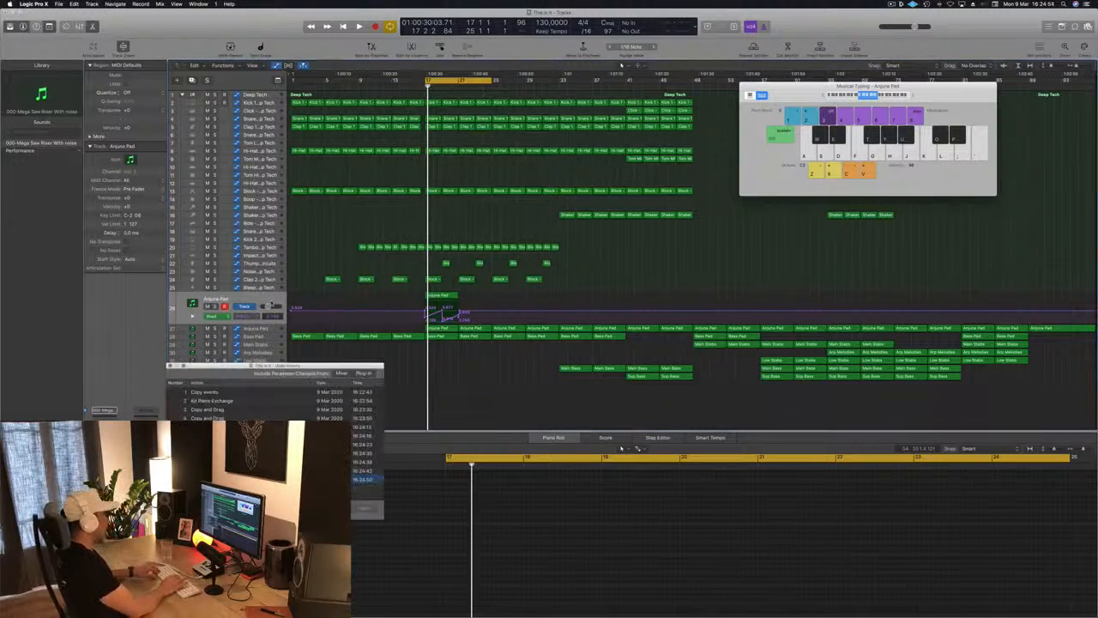
key("alt+z")
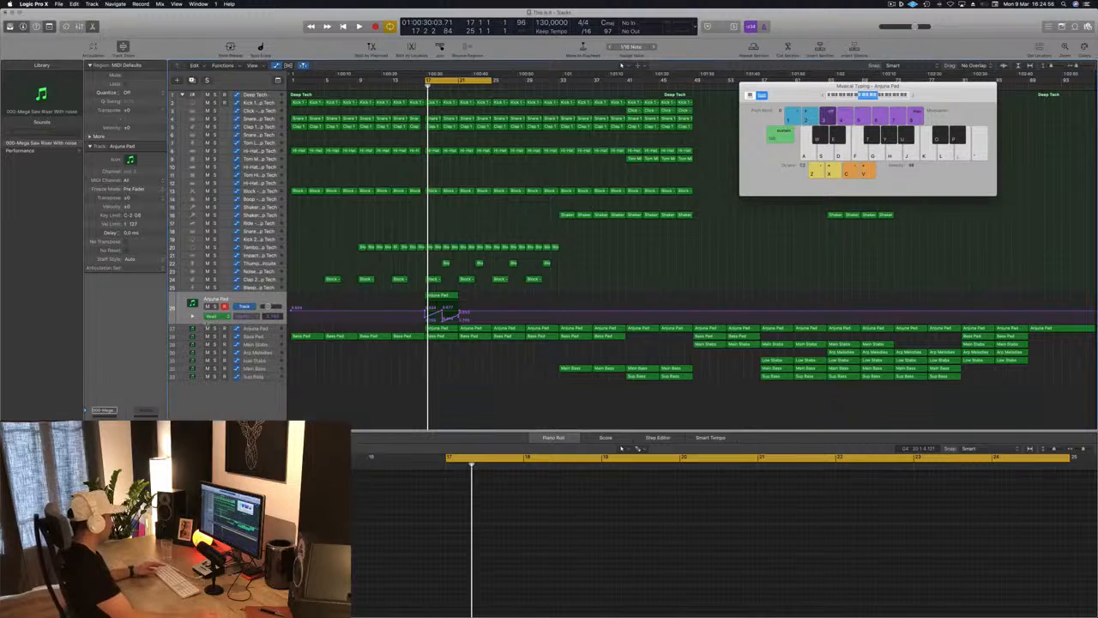
key("super+z")
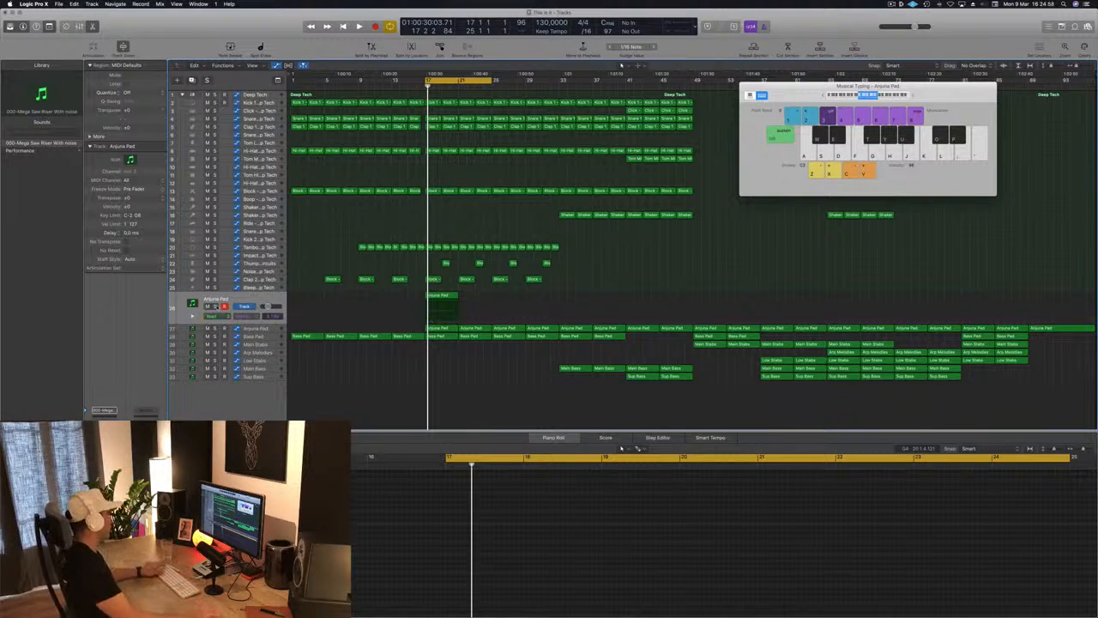
key("space")
key("a")
key("space")
- Open the riser track's Sylenth1 synth, load the preset Rizer 7 Raw, Deep And Dense and play the riser region
left_click(442, 300)
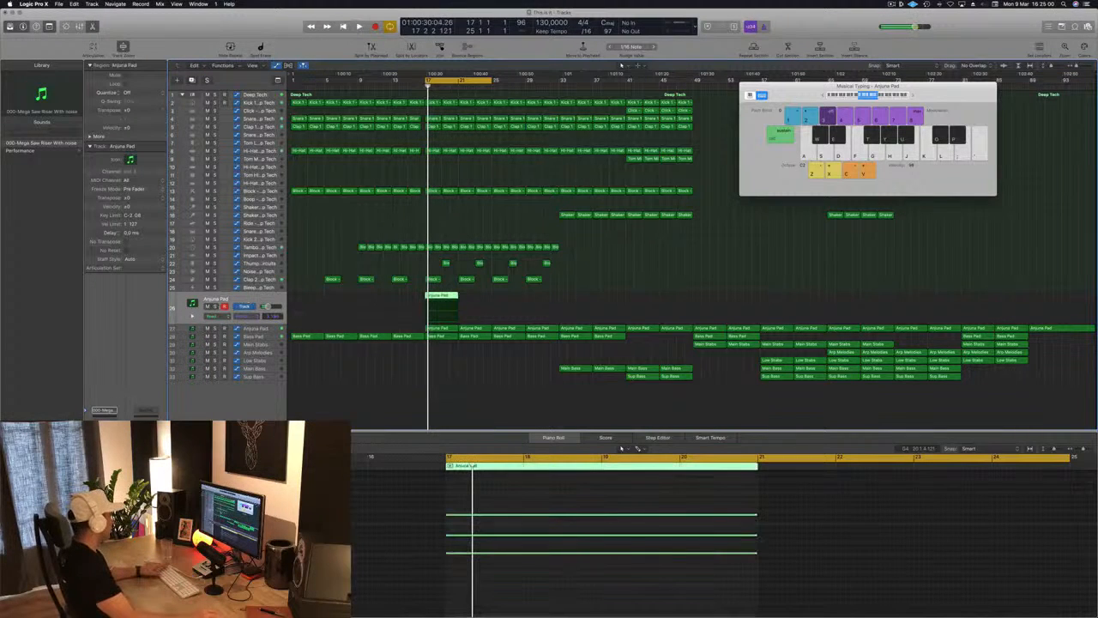
left_click(104, 450)
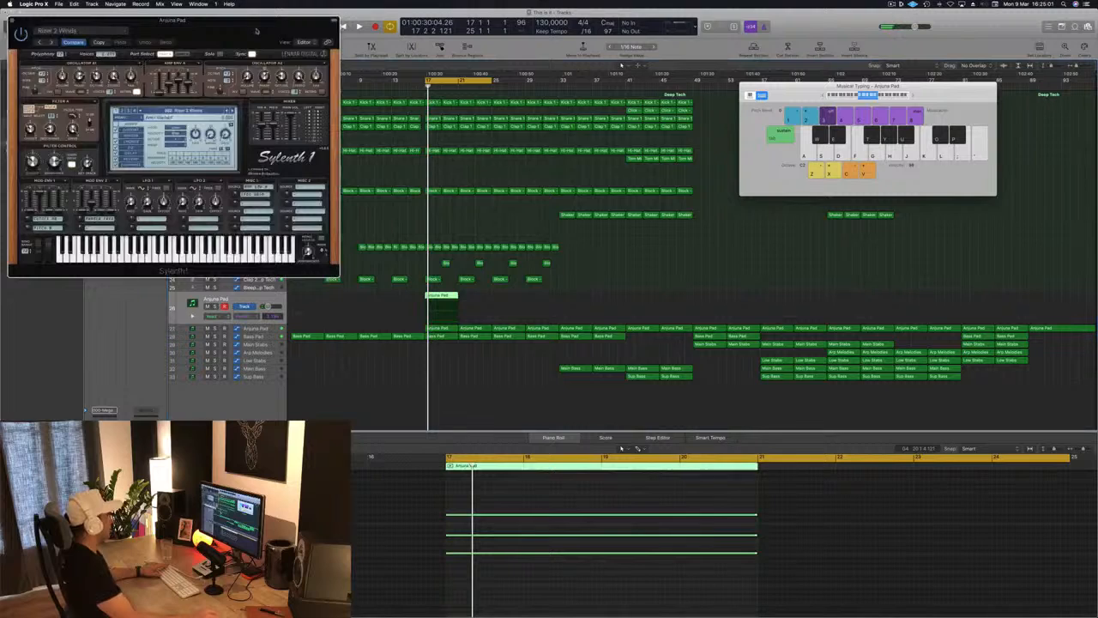
left_click_drag(255, 31, 691, 133)
left_click(613, 212)
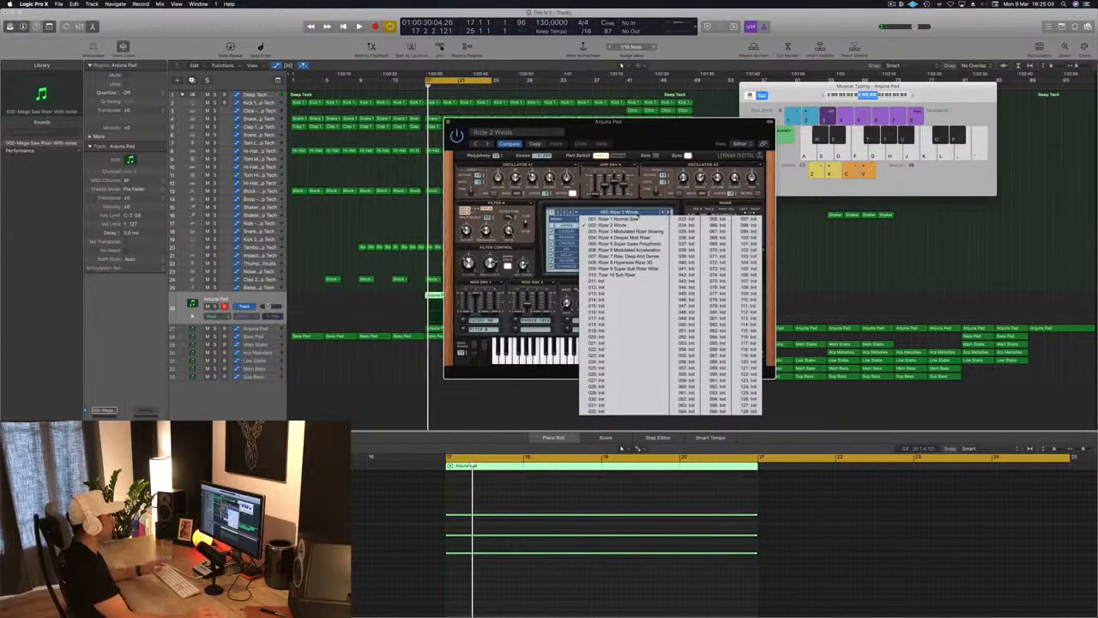
left_click_drag(719, 126, 802, 154)
left_click(750, 232)
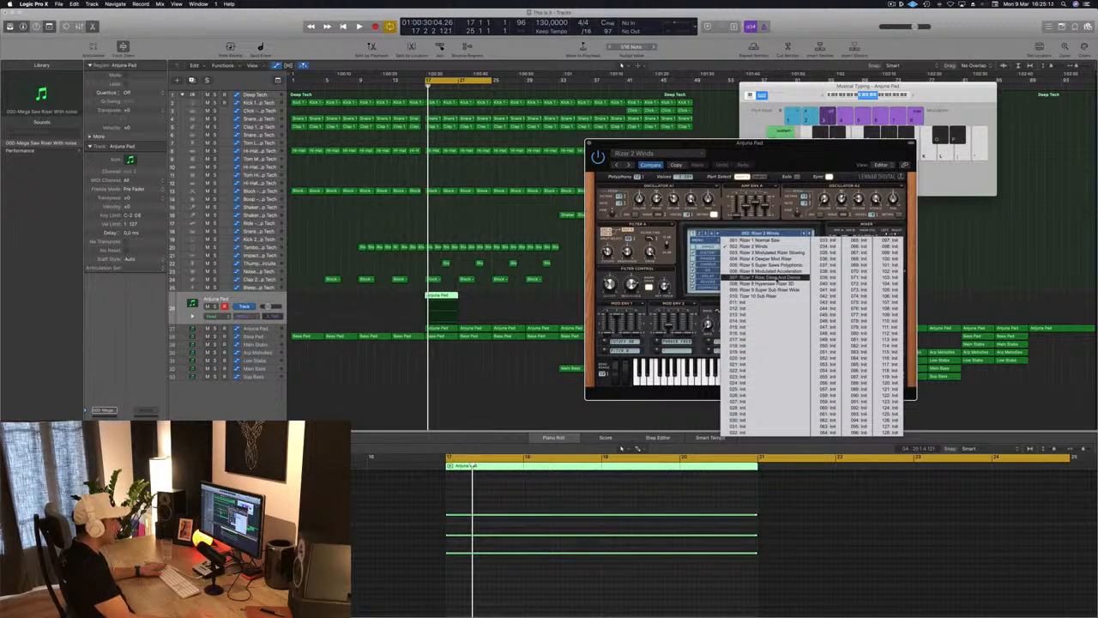
left_click(772, 278)
key("space")
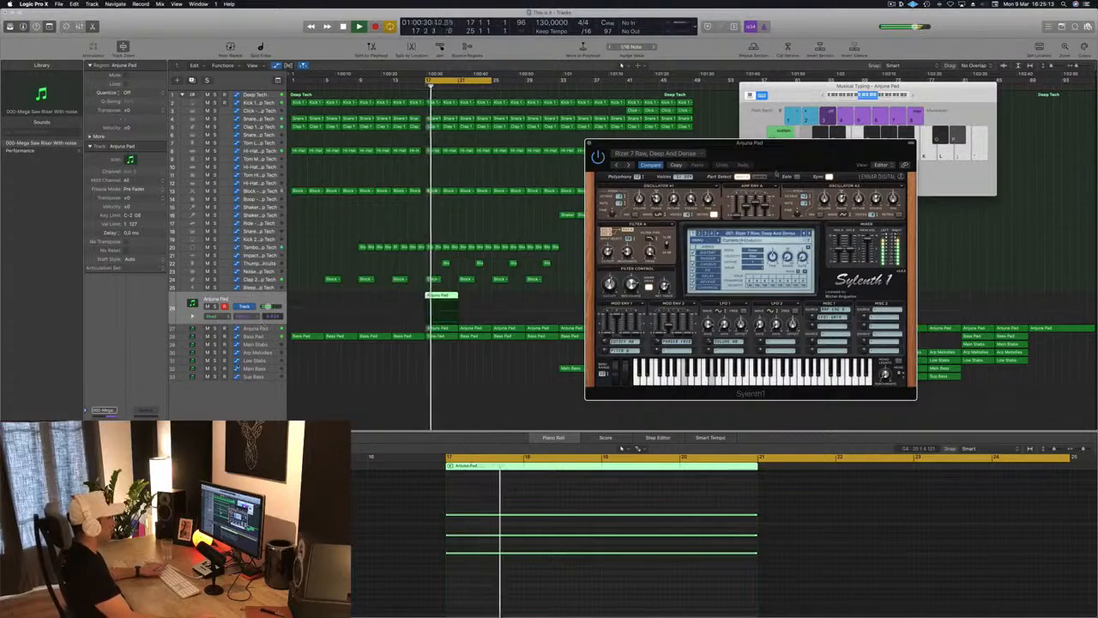
left_click_drag(791, 153, 858, 114)
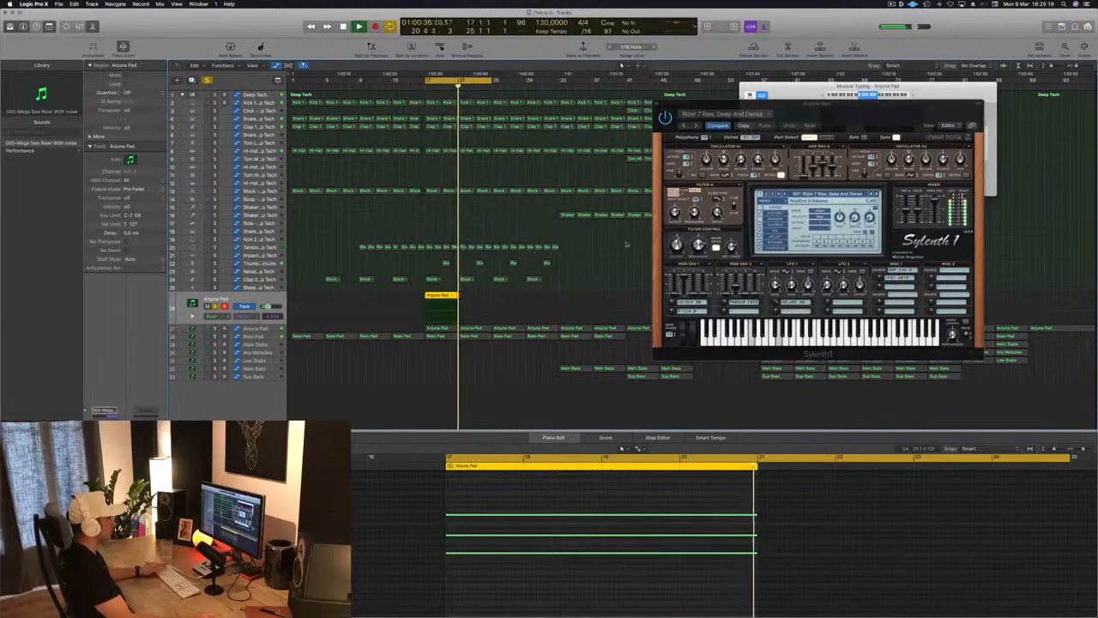
- Load the Rizer 8 Hypersaw Rizer 3D preset on the soloed riser and lengthen the region and its chord to bar 25
key("]")
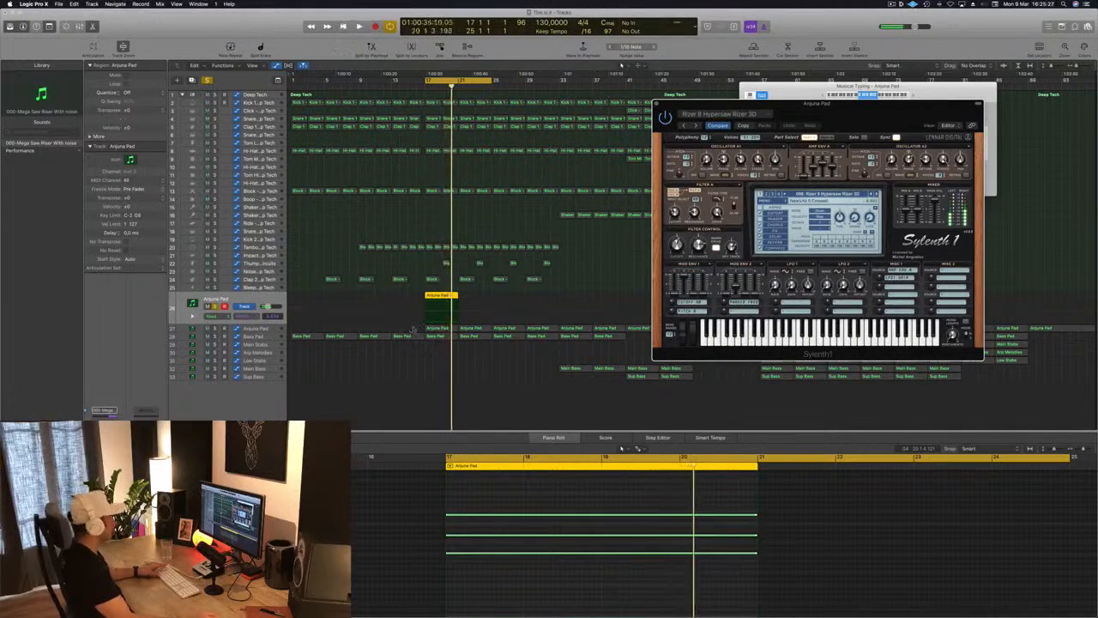
key("super+Left")
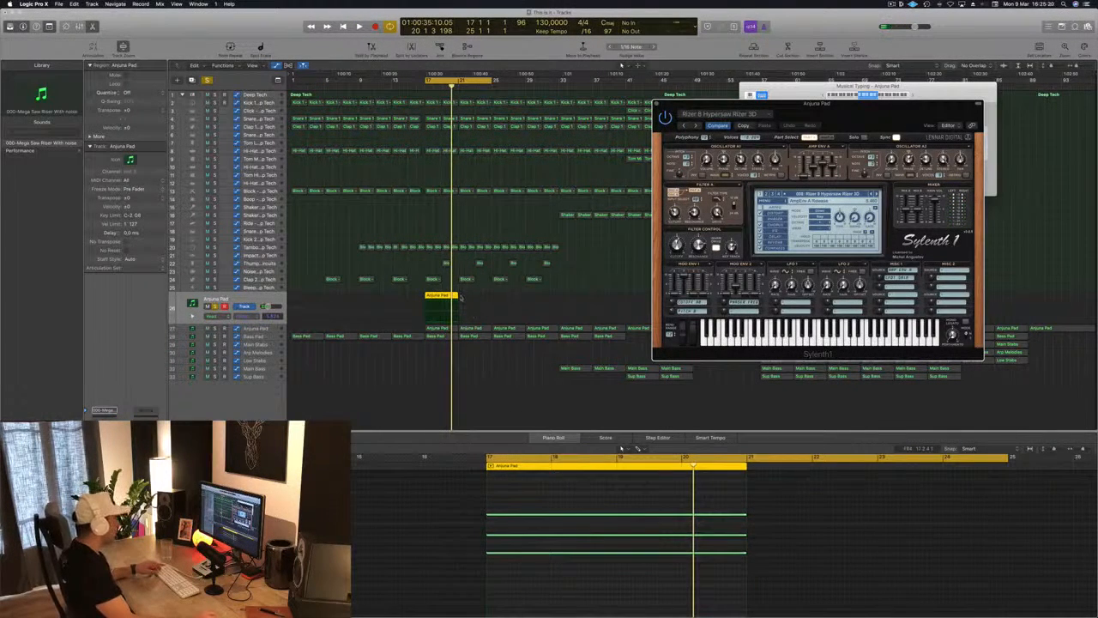
left_click_drag(455, 296, 492, 296)
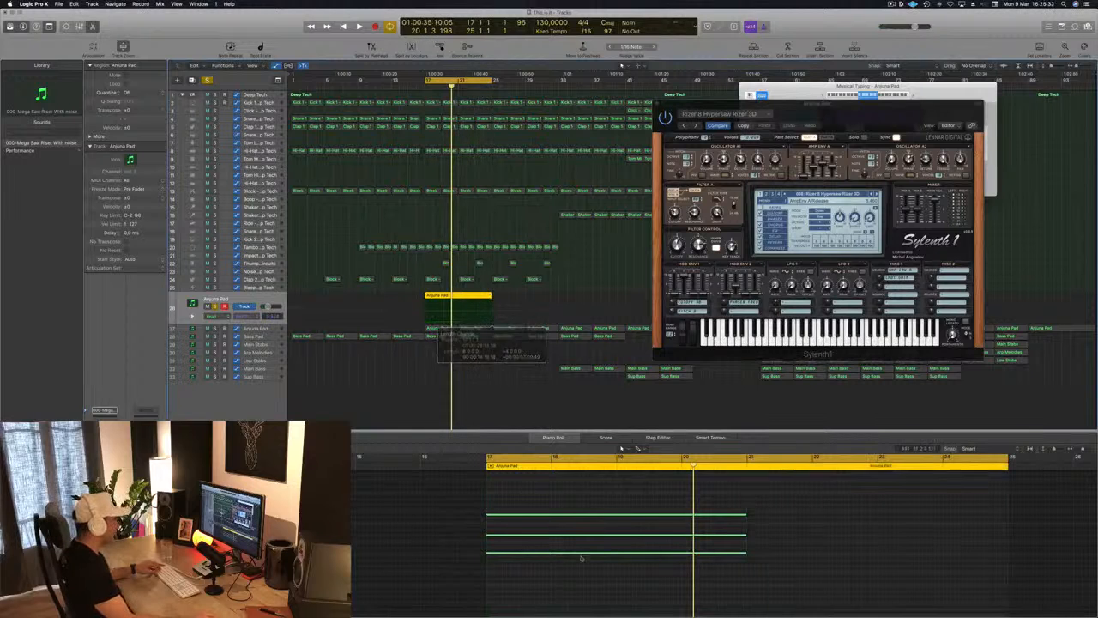
left_click(770, 508)
left_click_drag(739, 513, 952, 516)
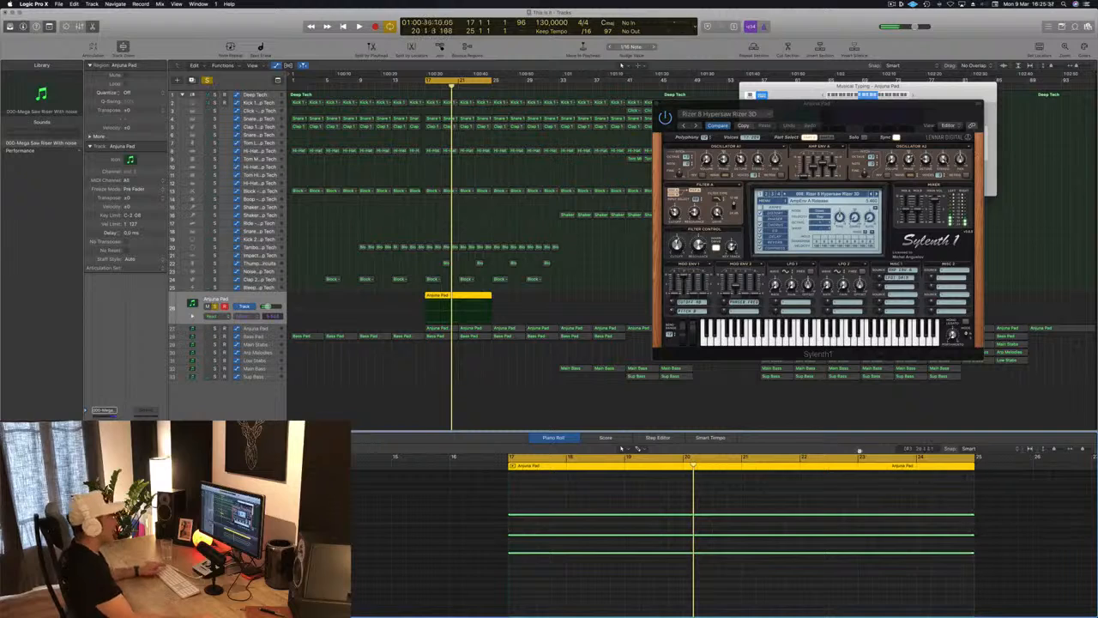
key("space")
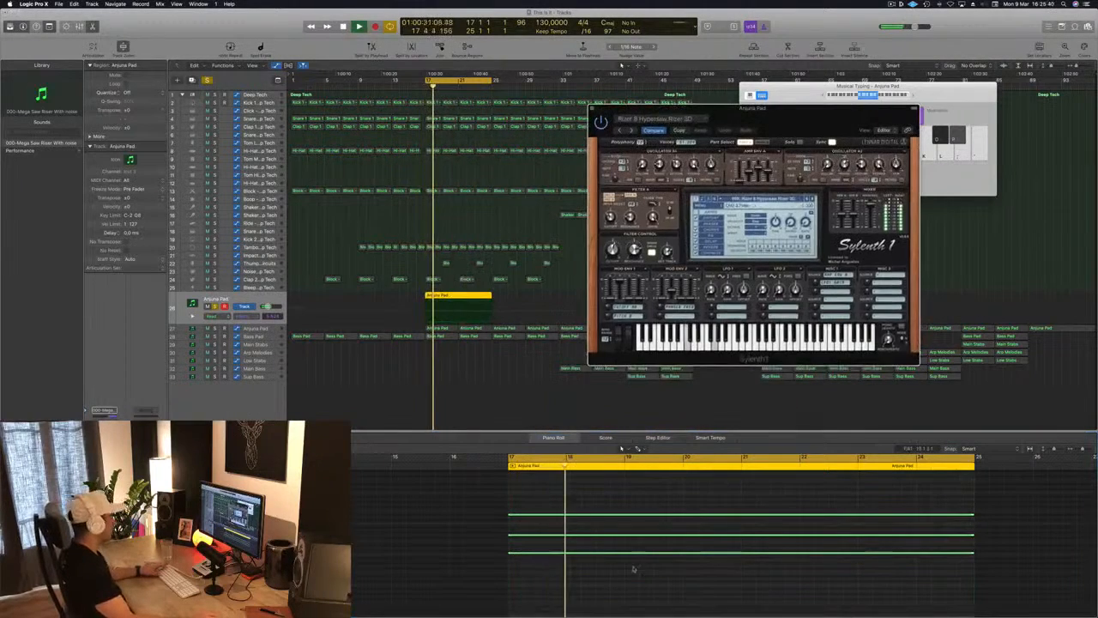
- Delete the two lower notes of the riser chord, keeping only the top note, and play the result
left_click(483, 498)
left_click_drag(491, 523, 564, 573)
key("Delete")
key("space")
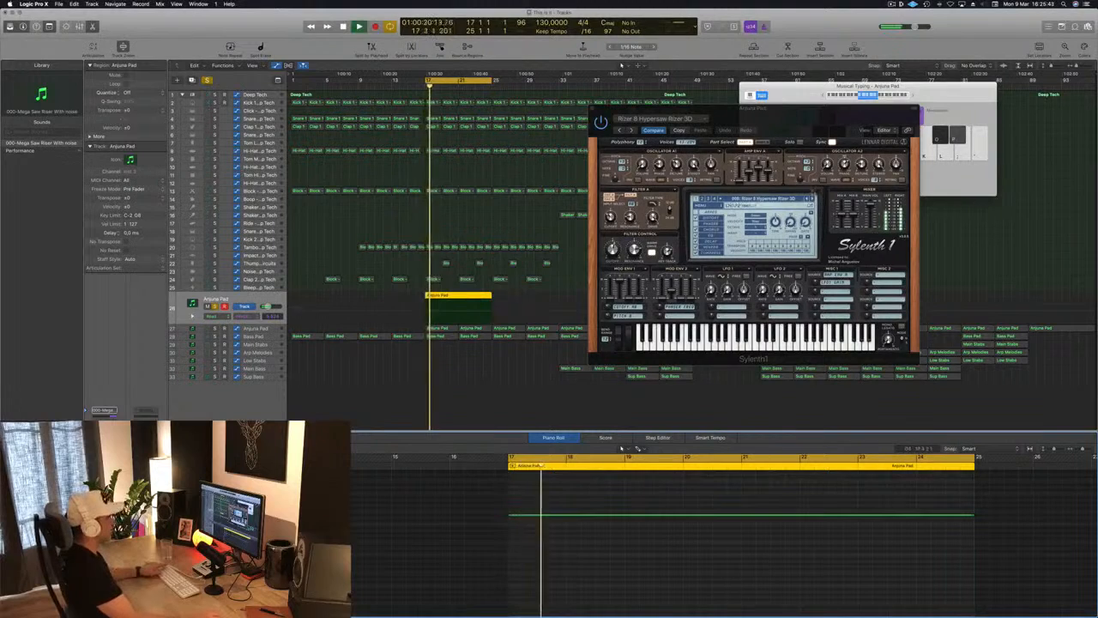
- Step through the following Sylenth1 riser presets, playing each, and settle on Tizer 10 Sub Riser
key("]")
left_click(813, 199)
key("space")
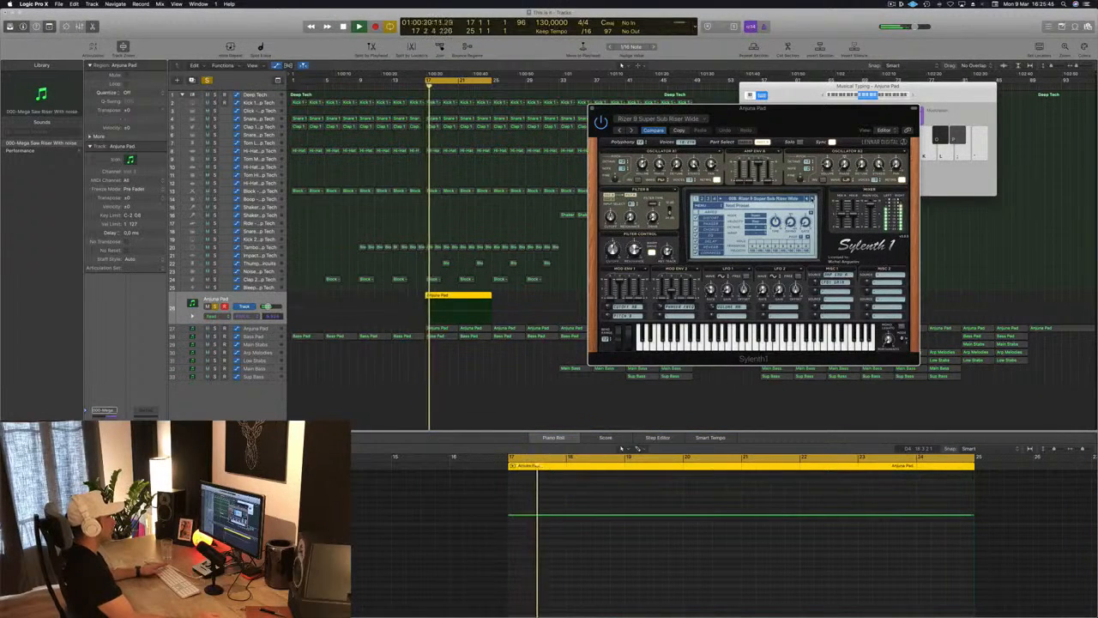
key("space")
left_click(812, 199)
key("space")
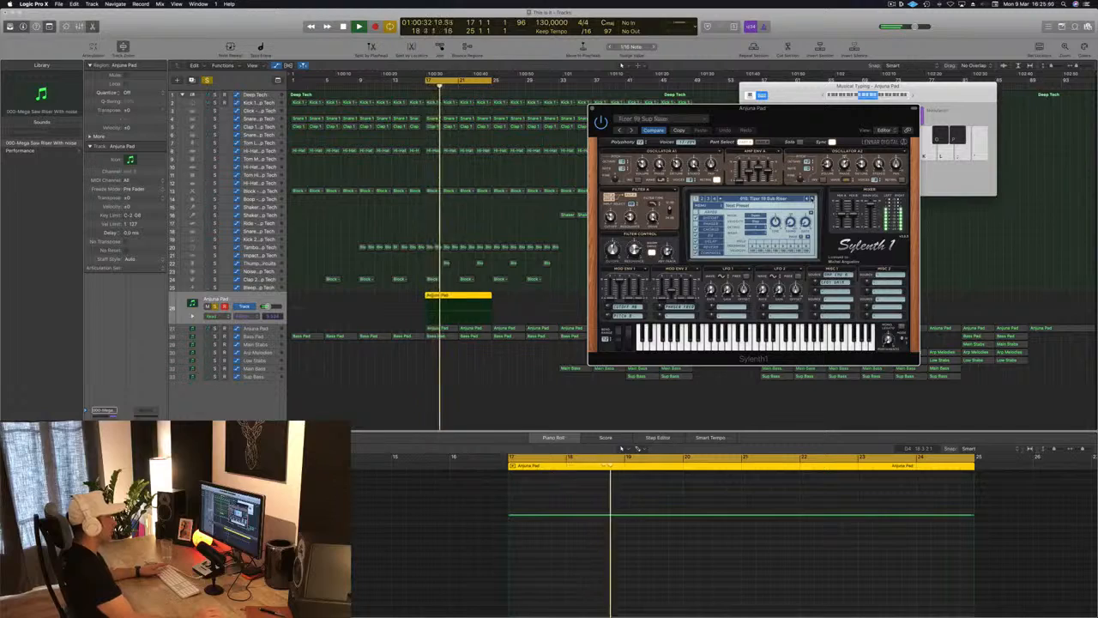
left_click_drag(810, 115, 935, 148)
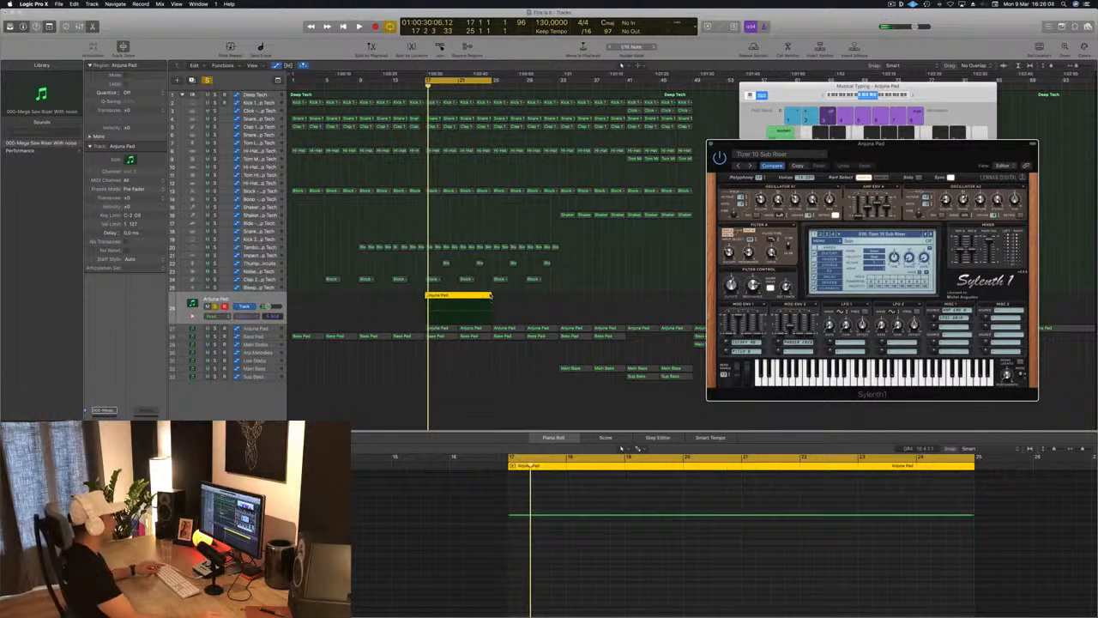
- Lengthen the riser region and its single note to bar 33 and play the longer riser
left_click_drag(489, 295, 559, 301)
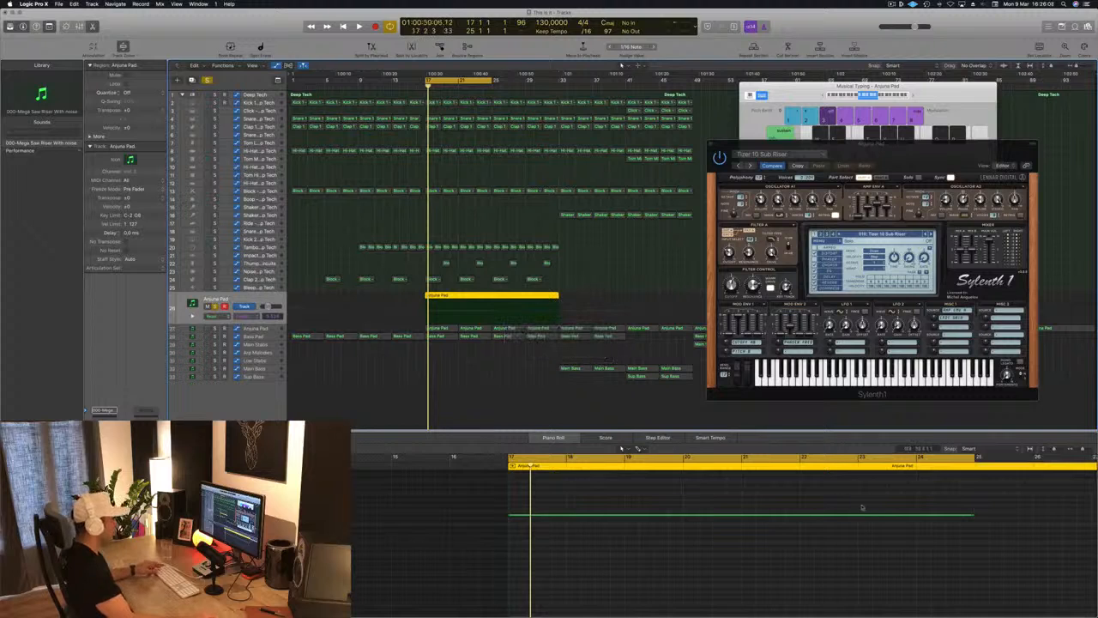
key("super+Left")
left_click_drag(728, 514, 900, 515)
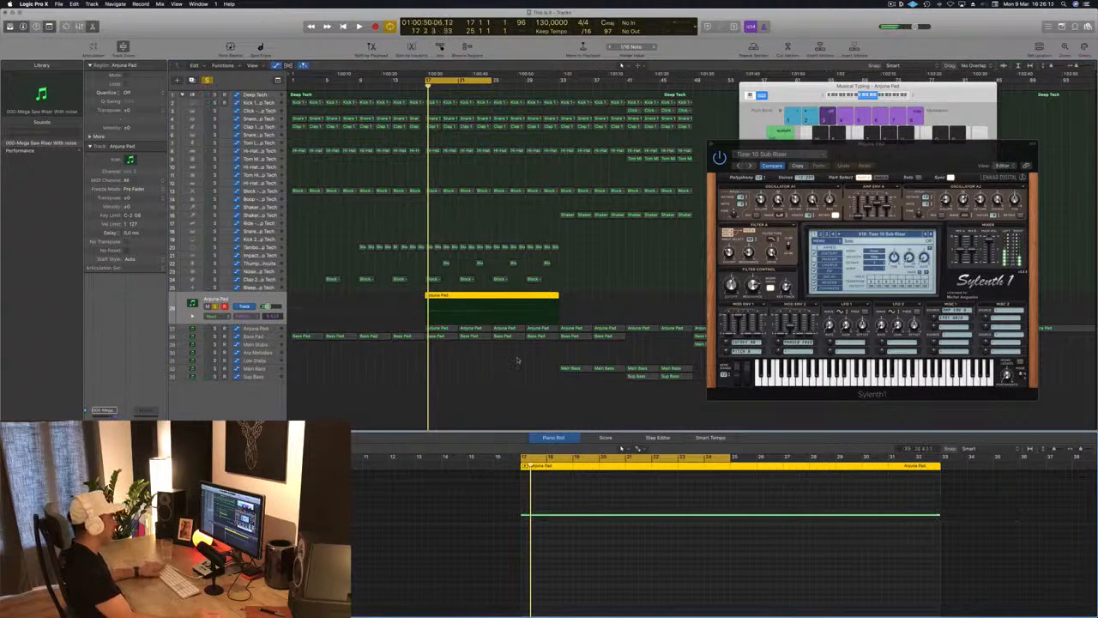
left_click_drag(911, 156, 800, 105)
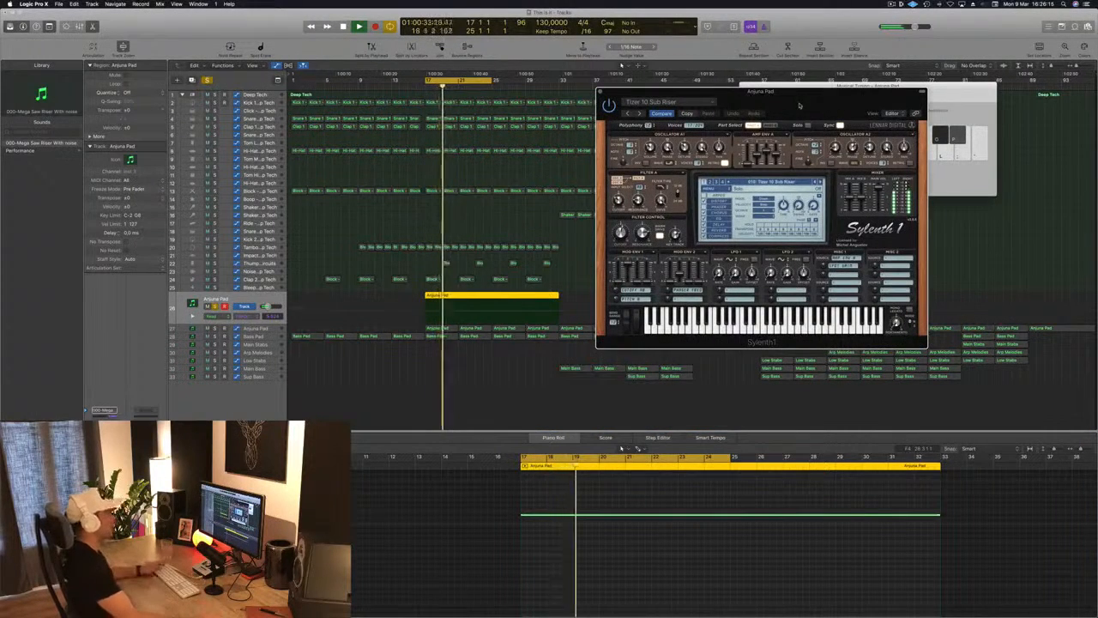
left_click_drag(799, 106, 807, 107)
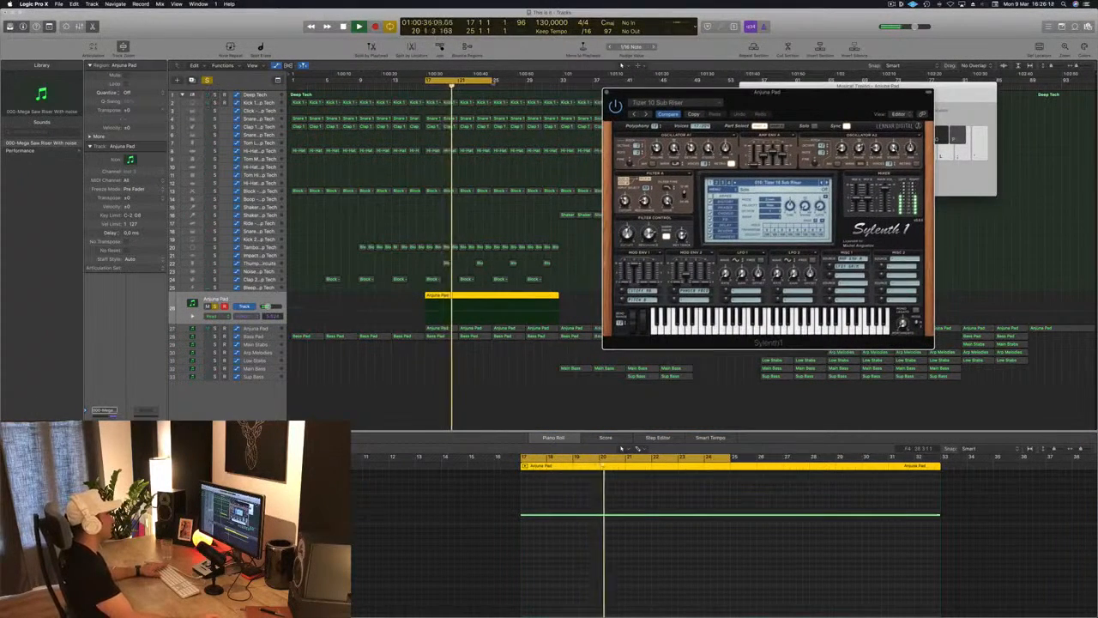
- Extend the cycle range from bar 17 to bar 33, play the full riser and unsolo its track
left_click(486, 81)
left_click(485, 80)
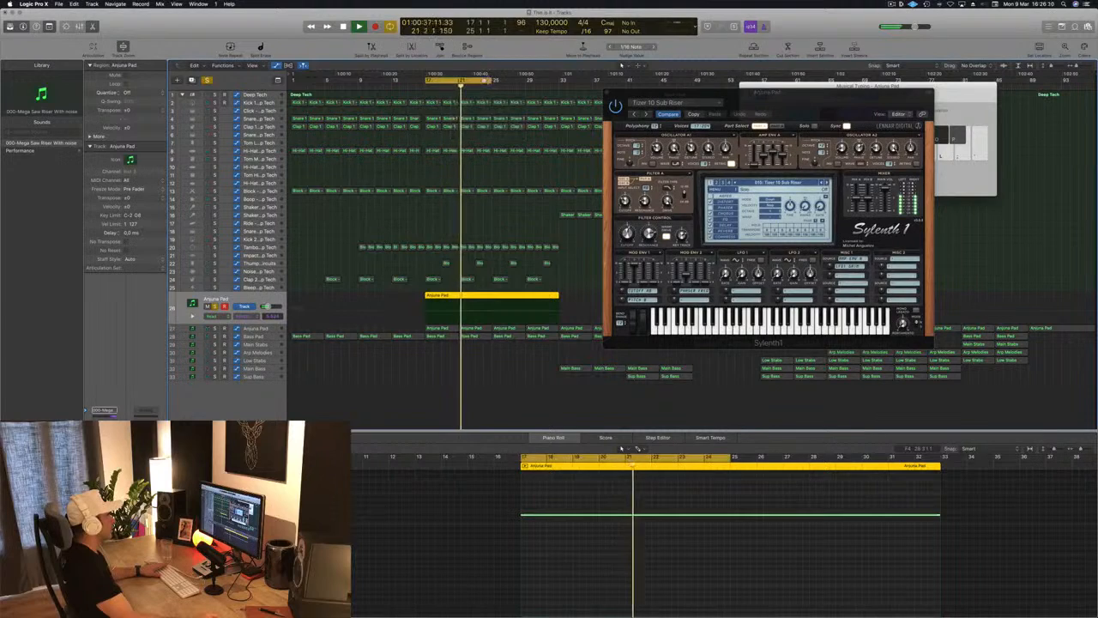
left_click_drag(489, 81, 558, 80)
left_click_drag(659, 92, 717, 86)
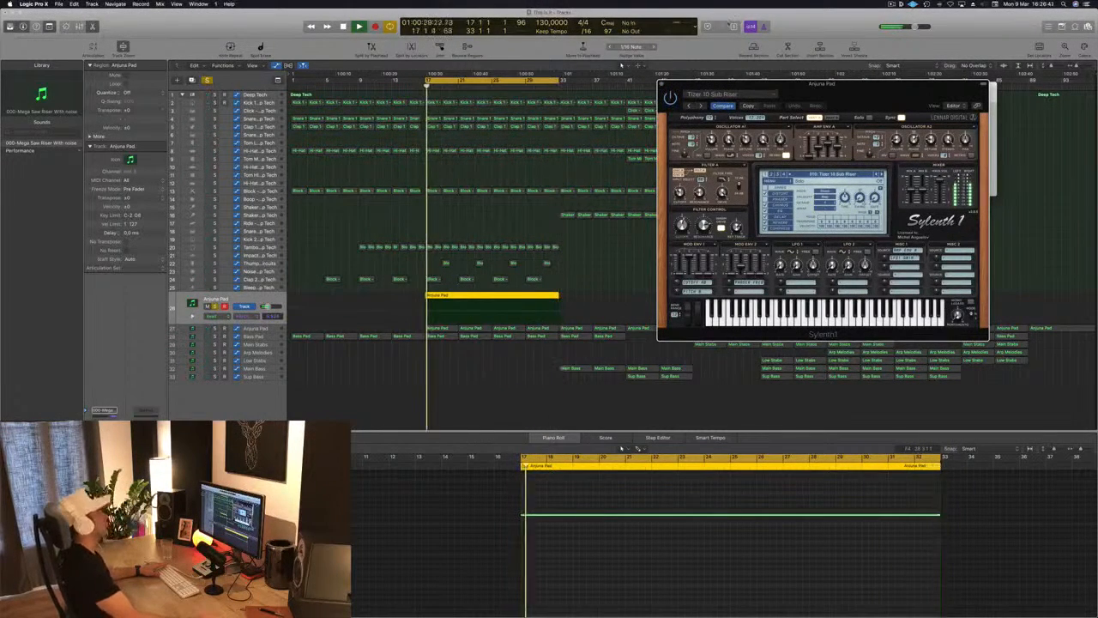
left_click(666, 91)
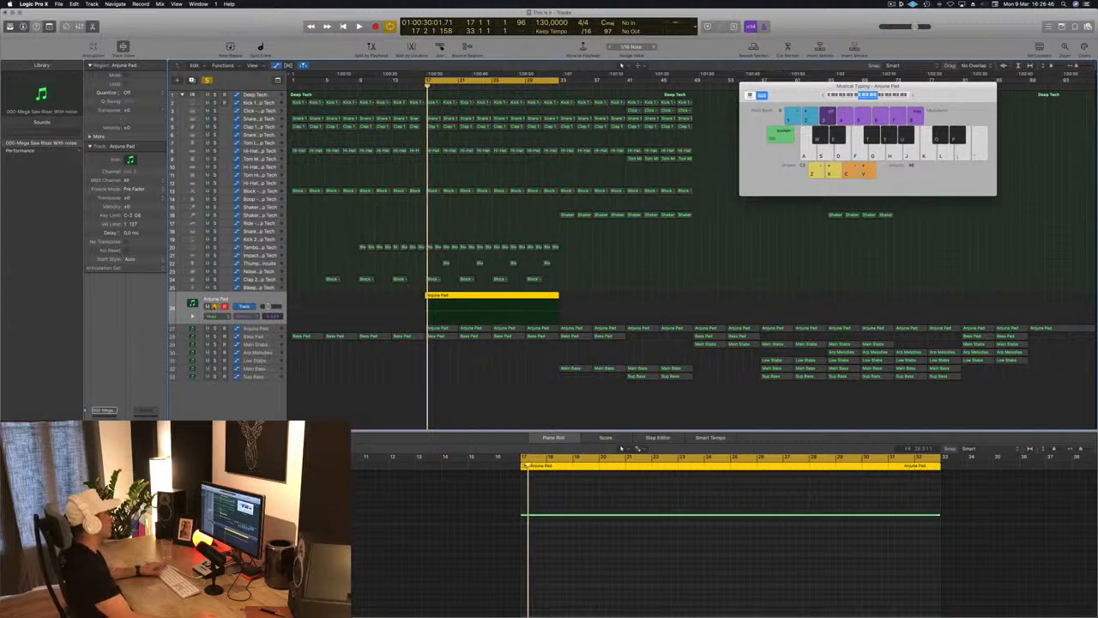
left_click(214, 306)
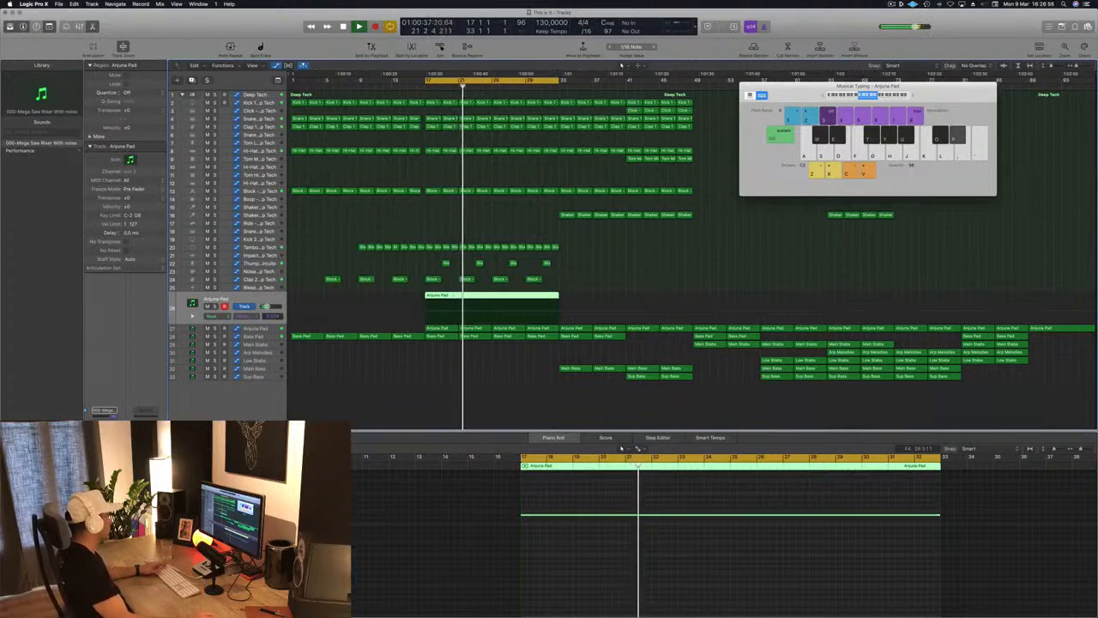
- Set the riser track's Compressor side chain to Bus 14, the Kick 1 bus, and play the riser in the mix
key("v")
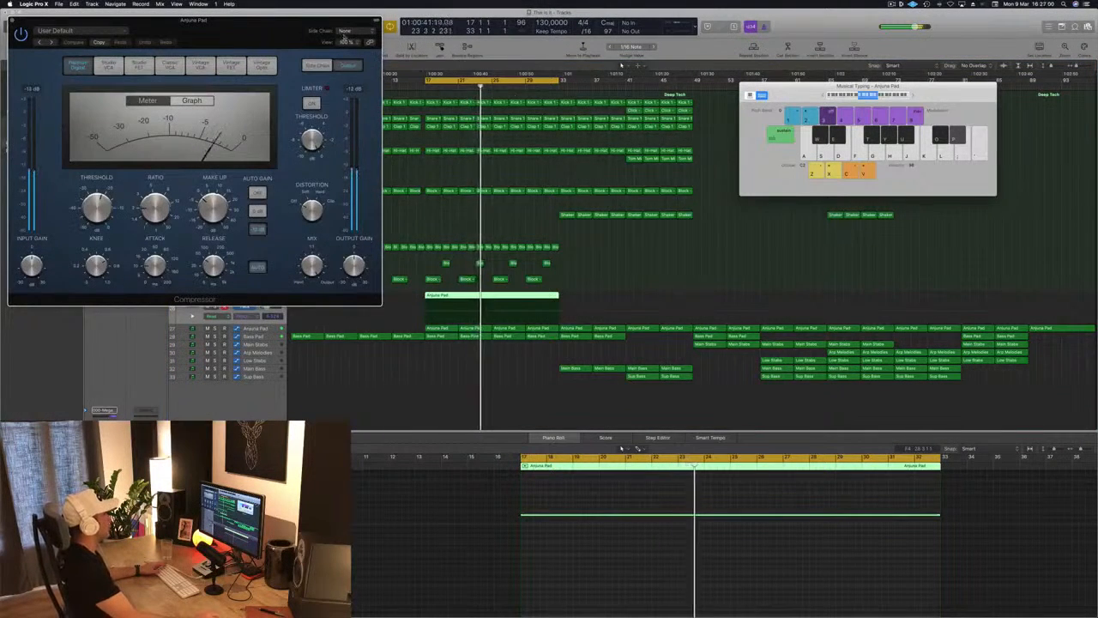
left_click_drag(257, 23, 619, 108)
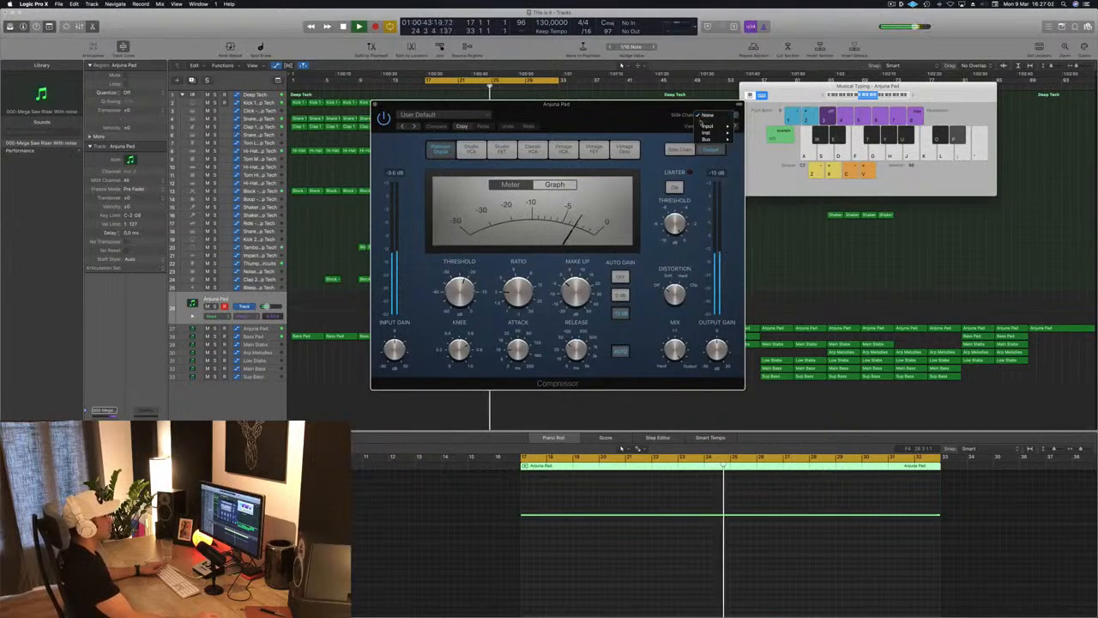
mouse_move(706, 138)
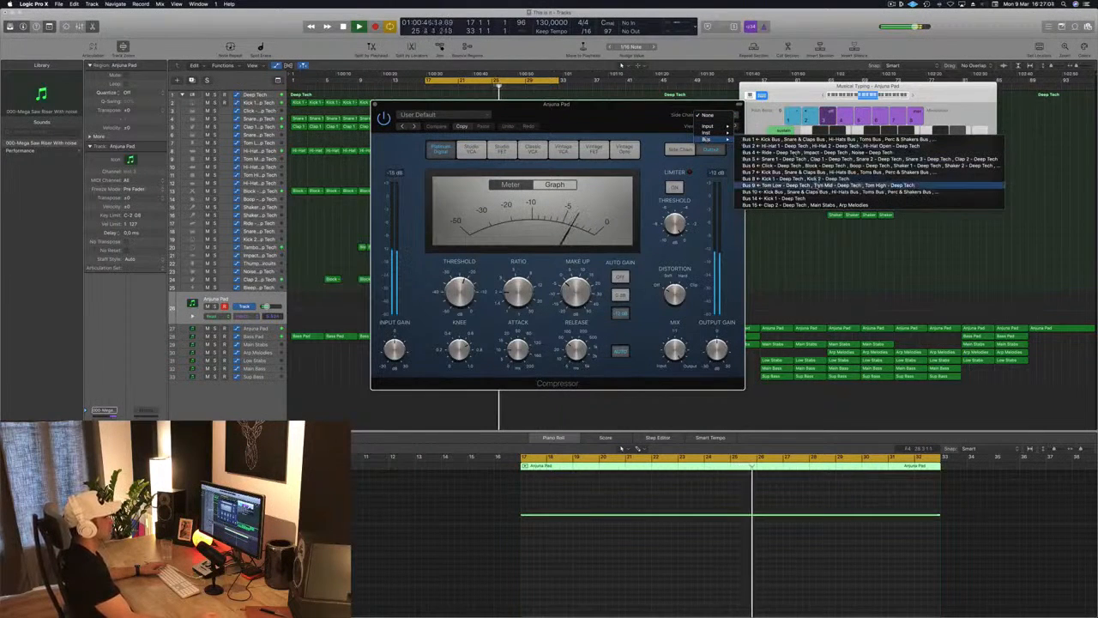
left_click(777, 199)
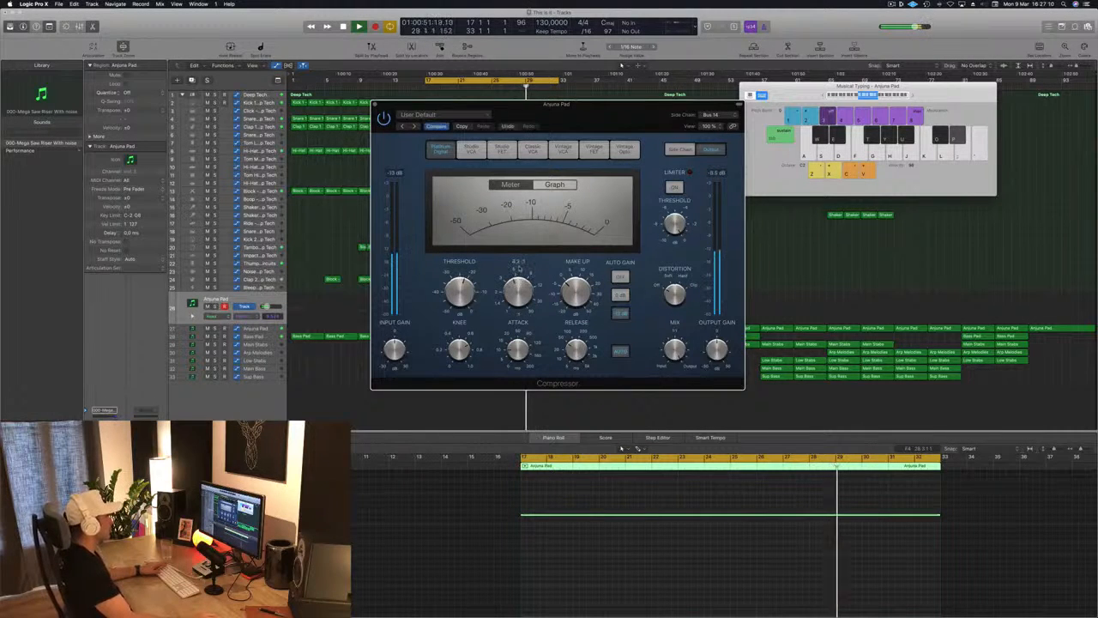
left_click(374, 105)
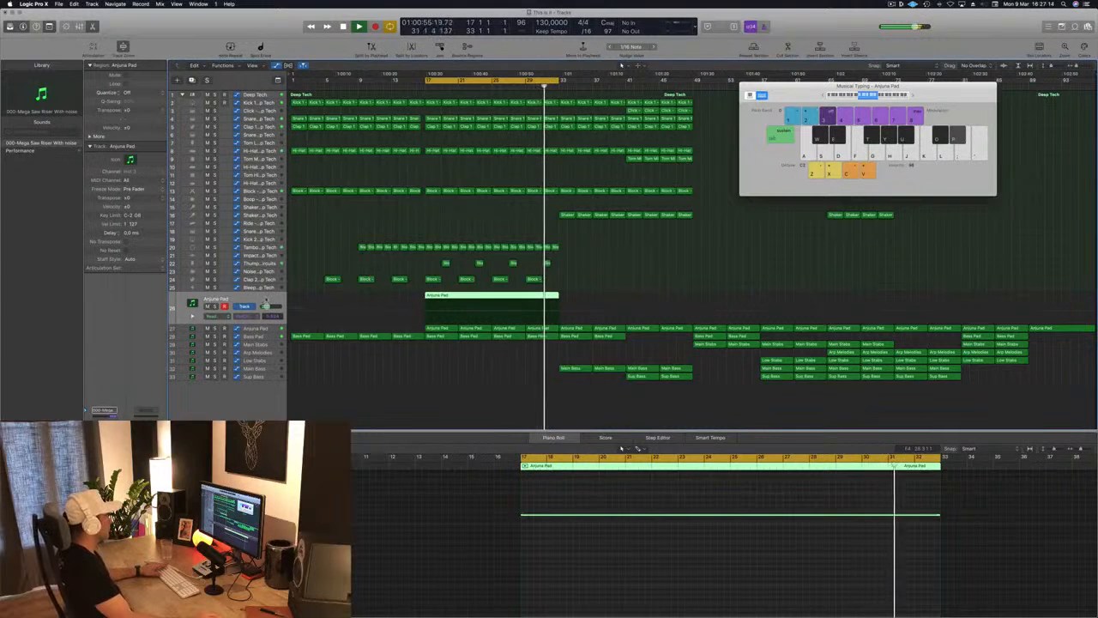
key("space")
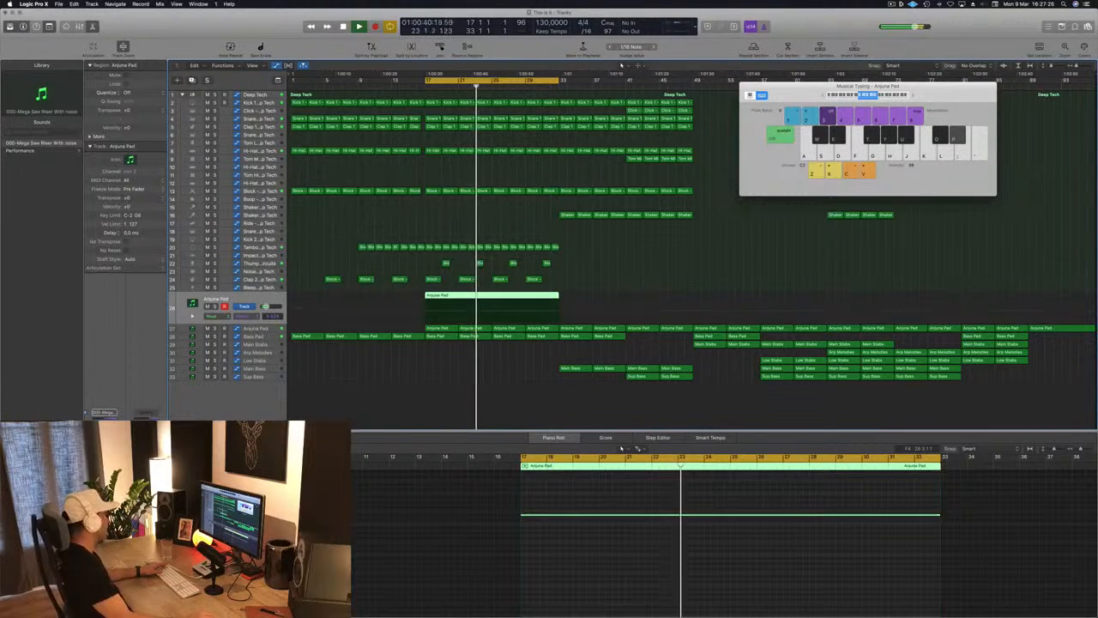
- On the Bass Pad track, remove the automation drop at bar 29 so the rise continues until bar 33
left_click(651, 262)
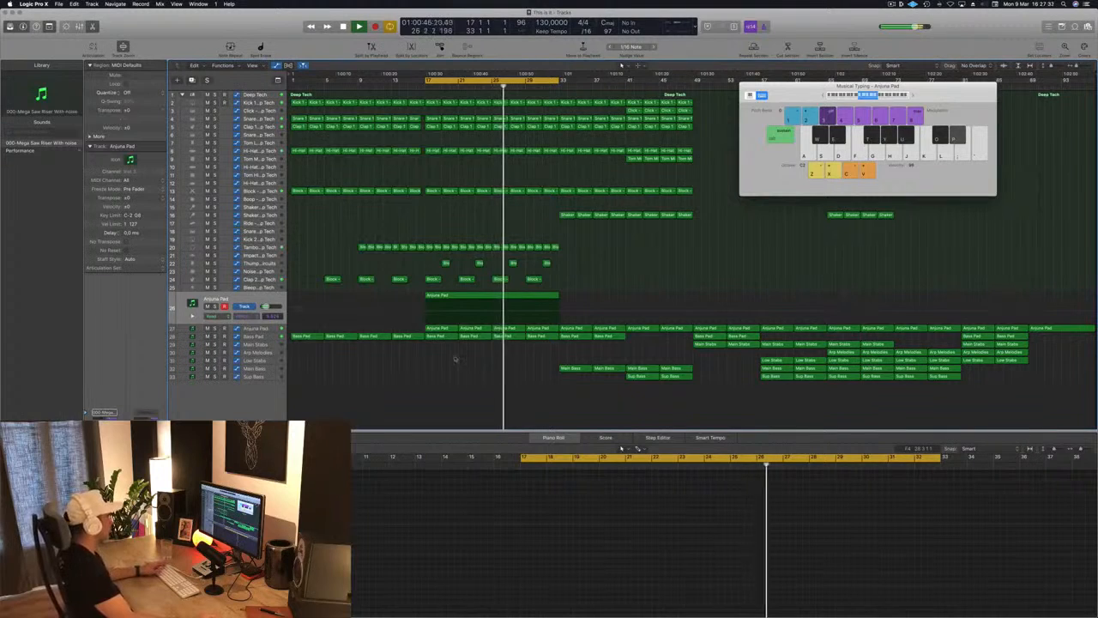
key("Down")
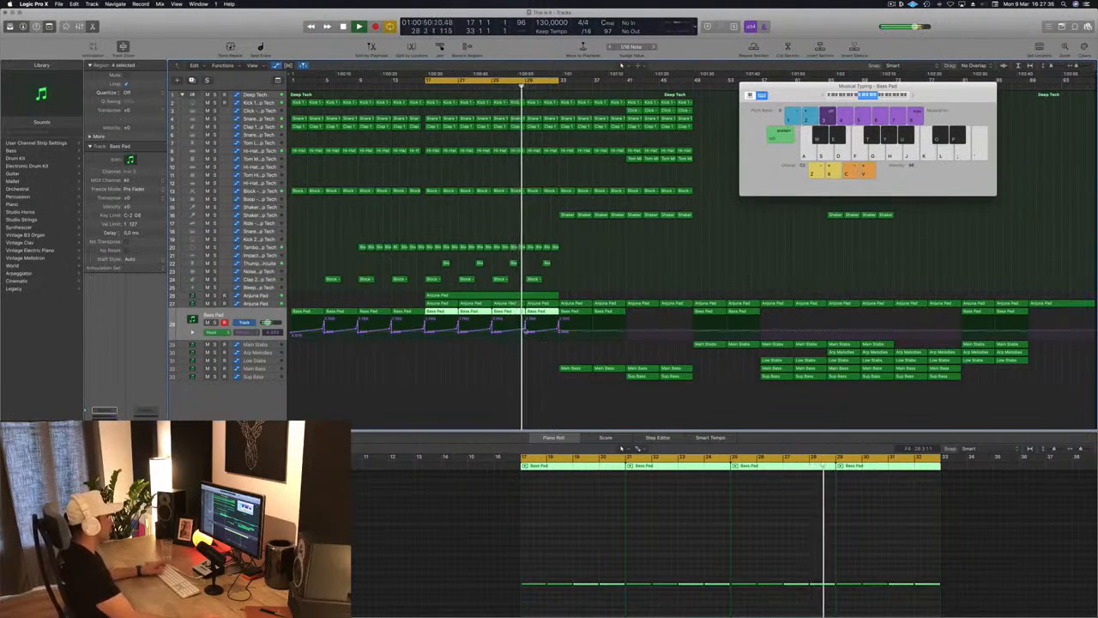
left_click(528, 330)
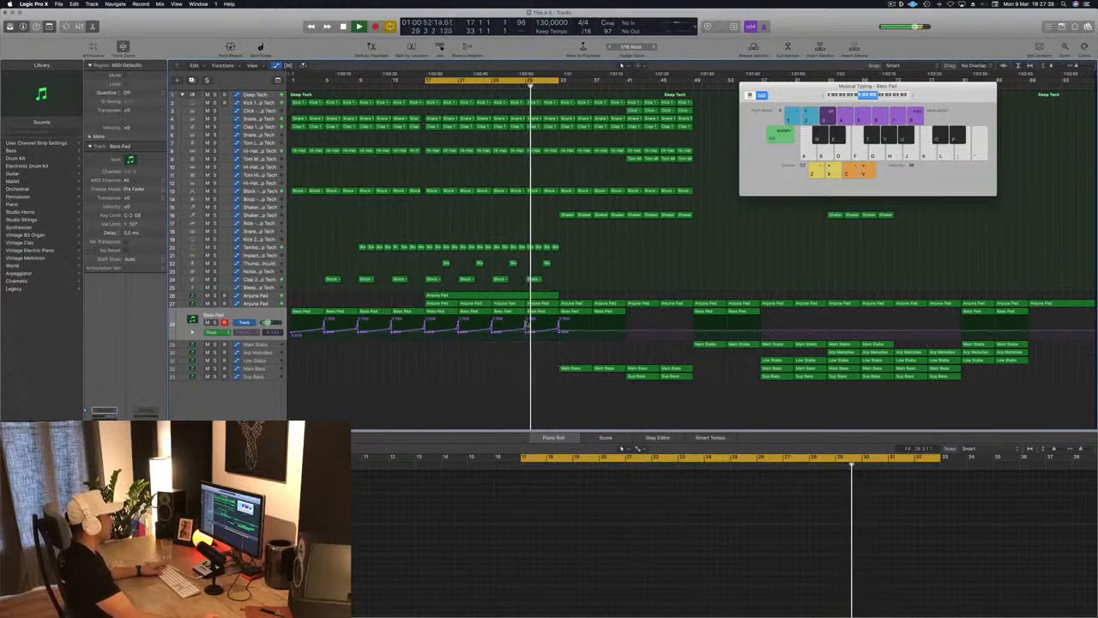
left_click(541, 327)
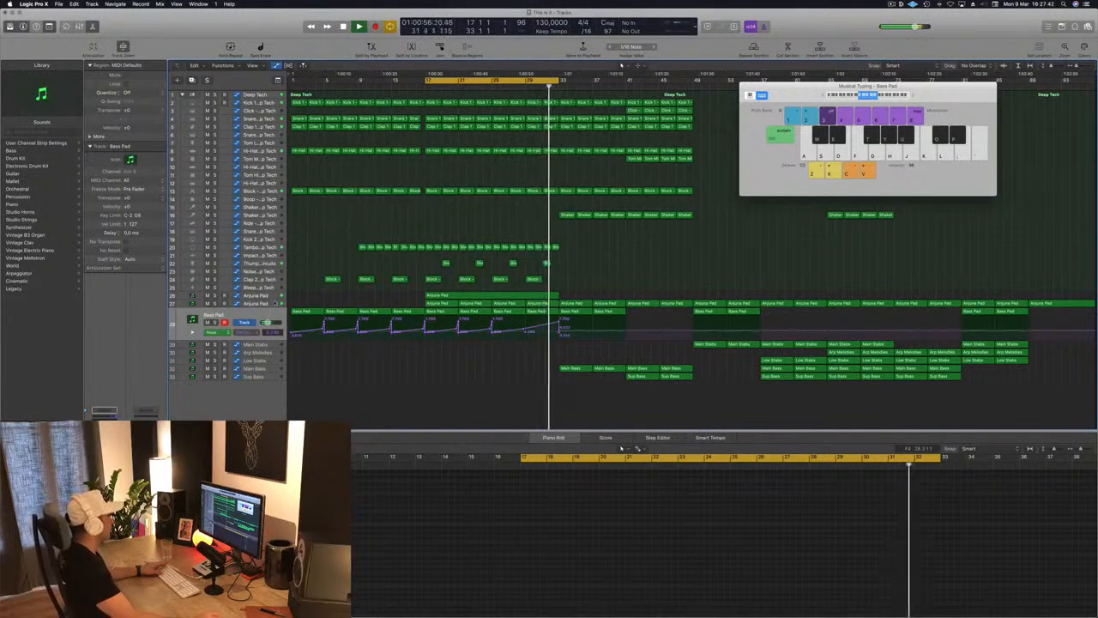
- On the Anjuna Pad track below the long region, raise the automation at bar 33 so it ramps up from bar 29
key("Up")
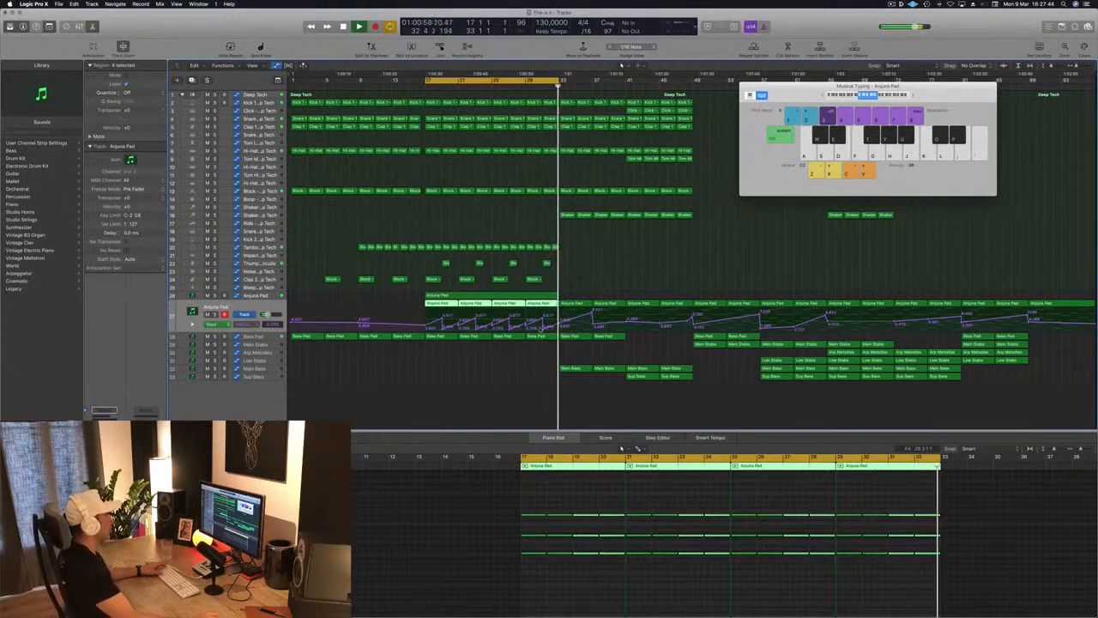
key("super+shift+a")
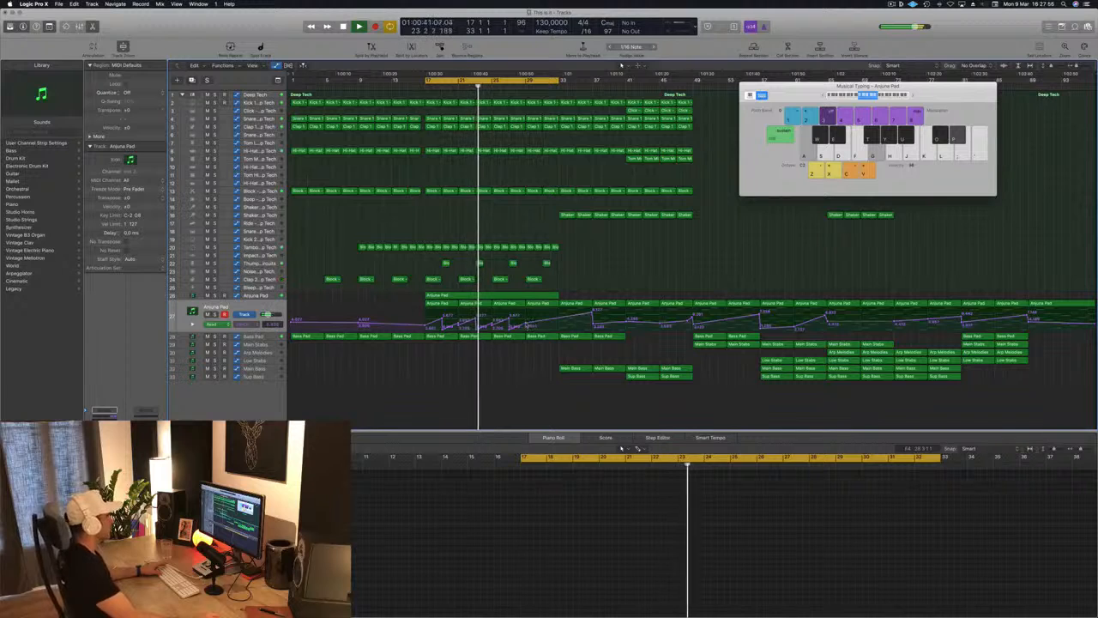
mouse_move(527, 327)
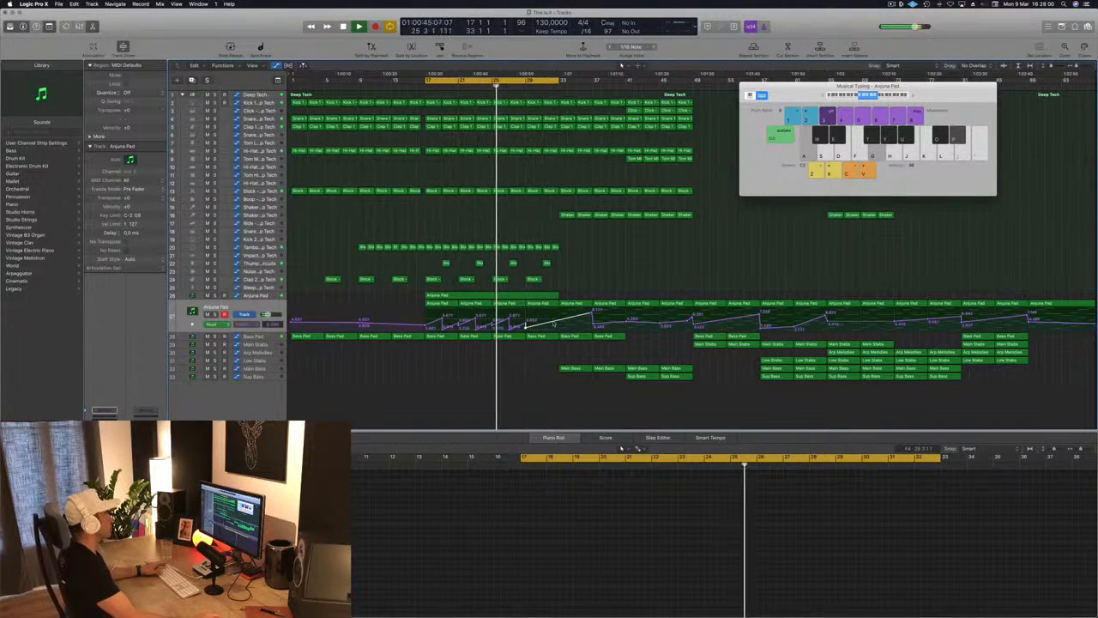
left_click_drag(559, 320, 559, 310)
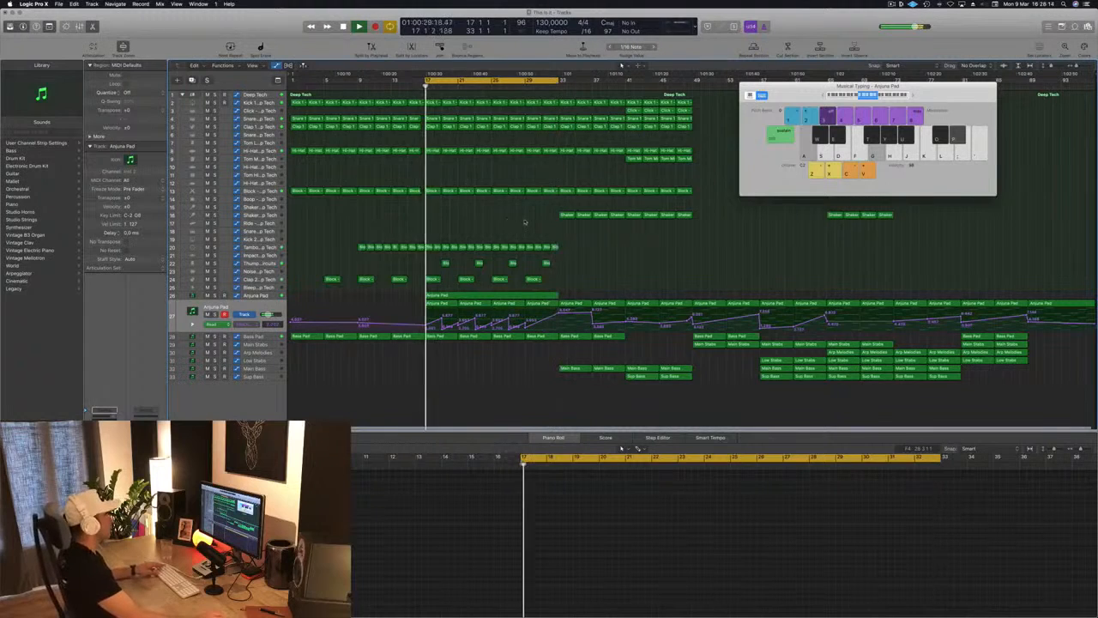
- Copy four Shaker regions earlier so the shaker part starts at bar 25, and play the section
left_click_drag(541, 211, 479, 227)
left_click(483, 232)
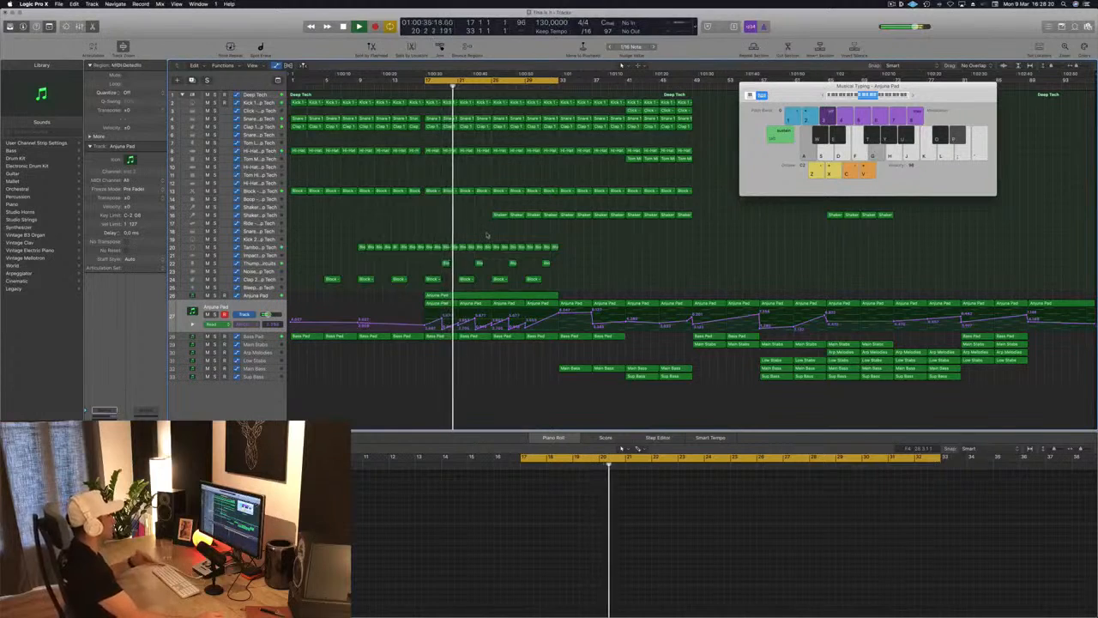
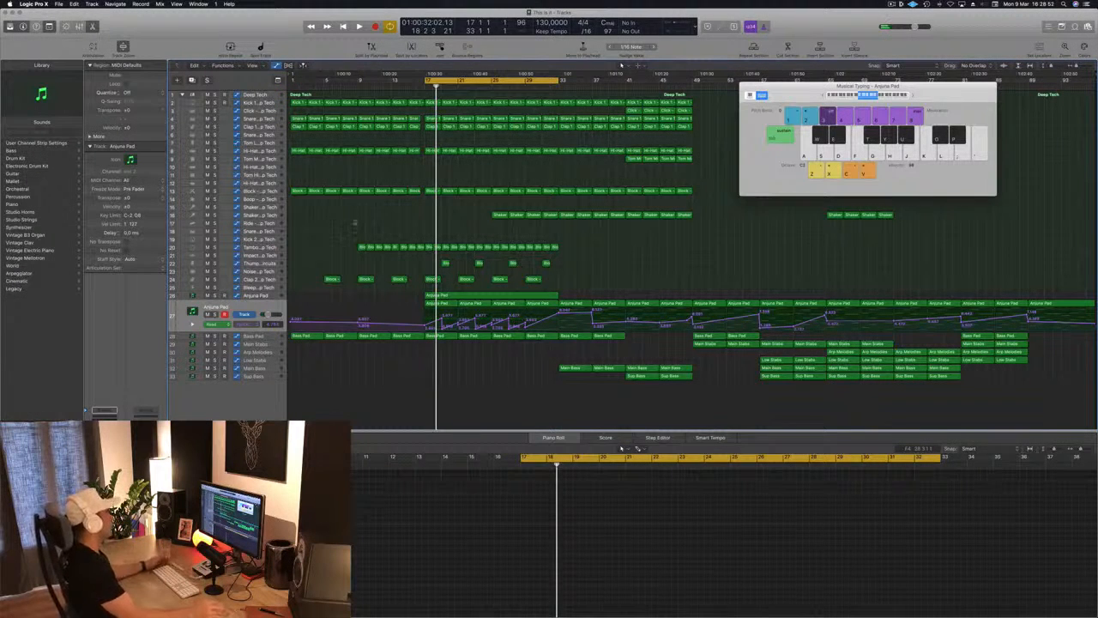
key("space")
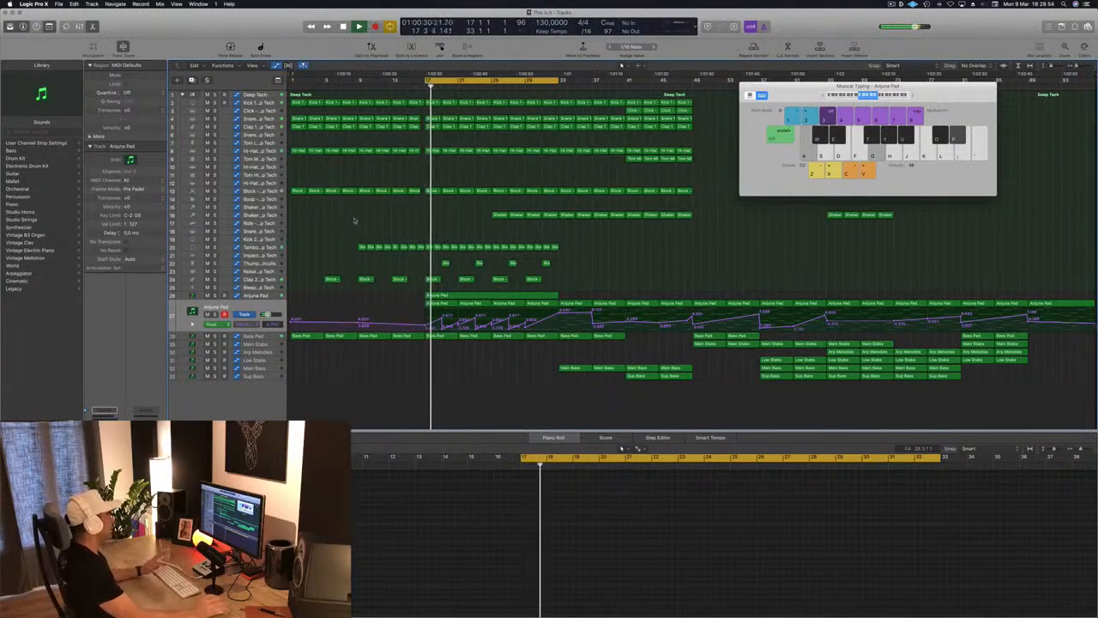
- Close the Musical Typing window and inspect the long Anjuna Pad region starting at bar 17
left_click_drag(933, 98, 951, 110)
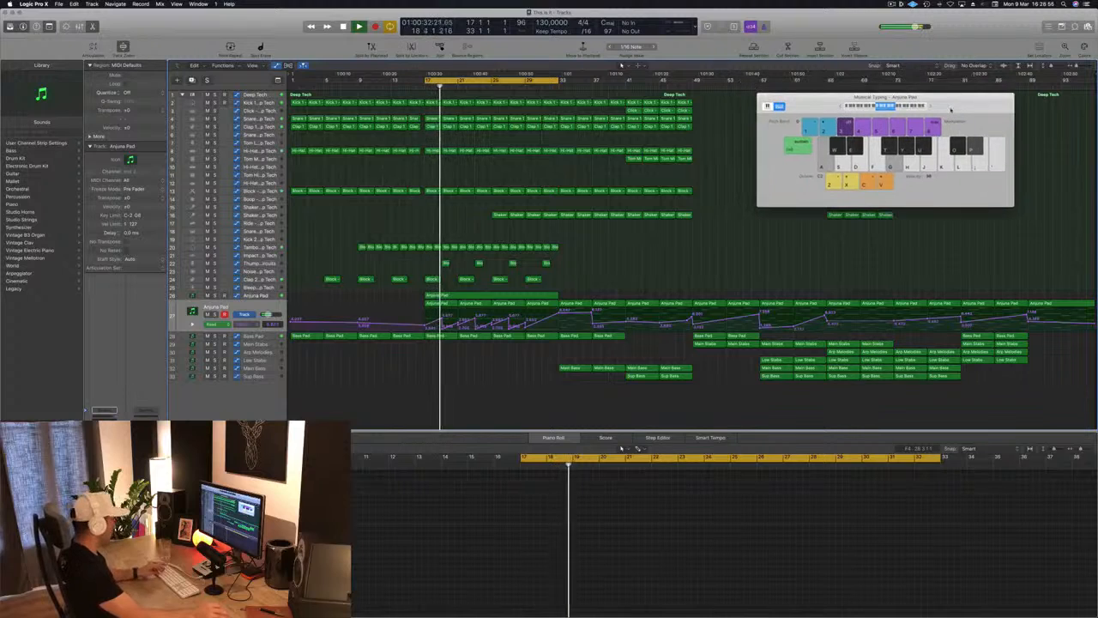
key("super+k")
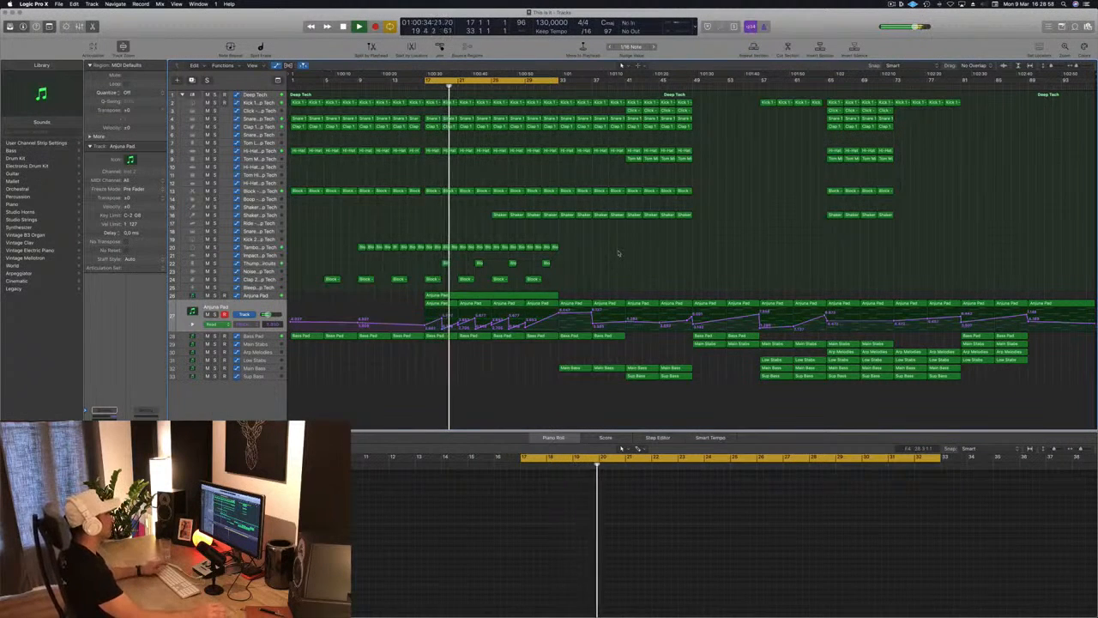
left_click(467, 295)
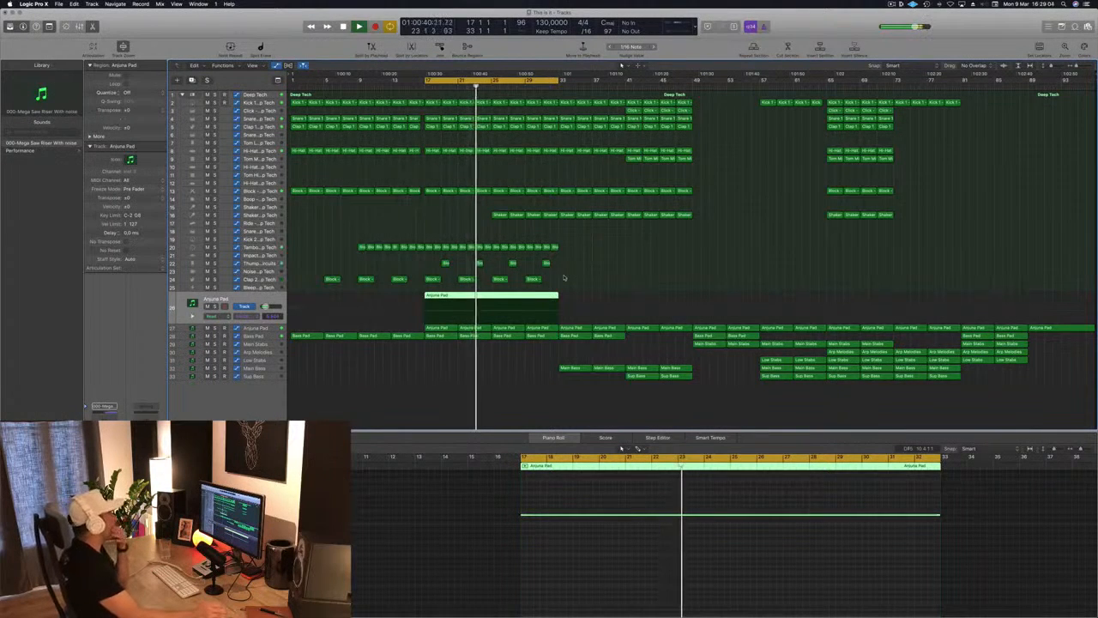
left_click(568, 275)
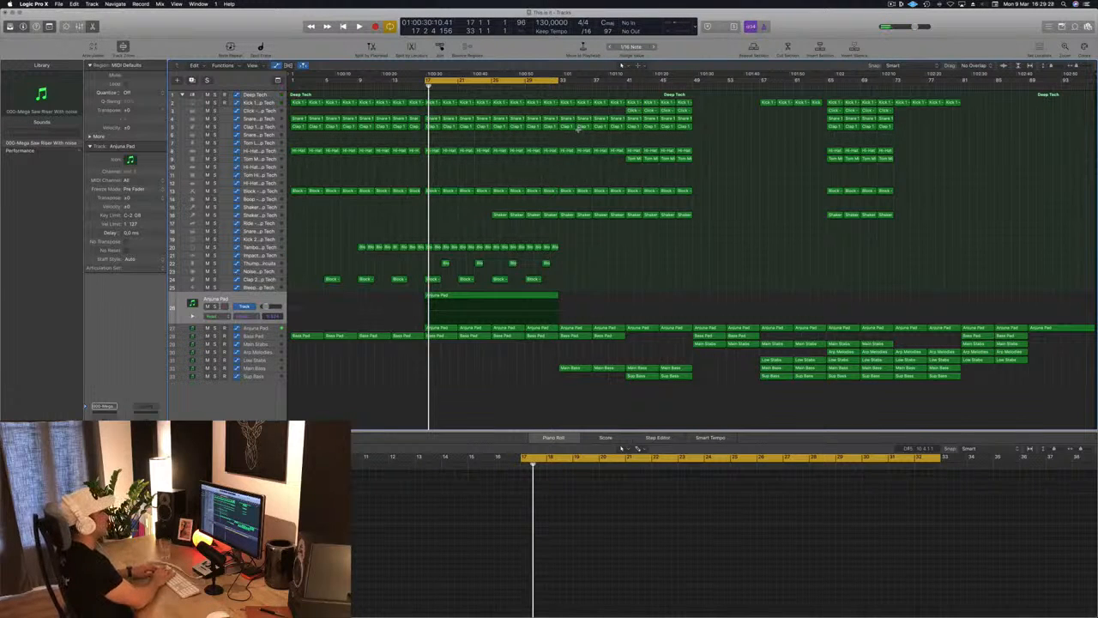
- Repeat the section between bars 17 and 33 twice across all tracks
key("ctrl+super+r")
key("ctrl+super+r")
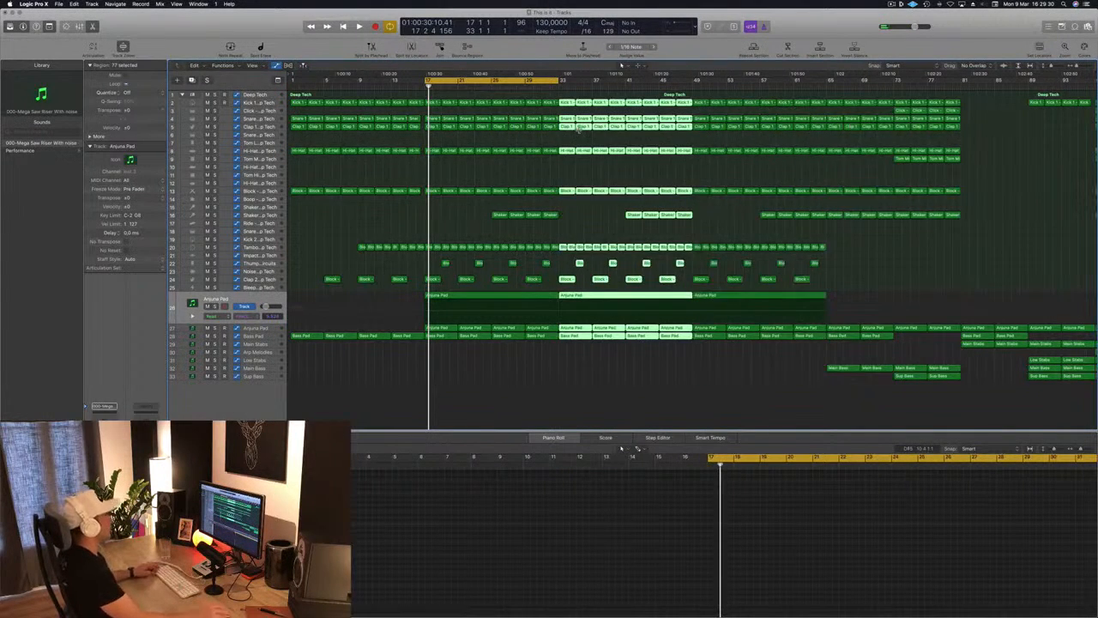
key("super+Left")
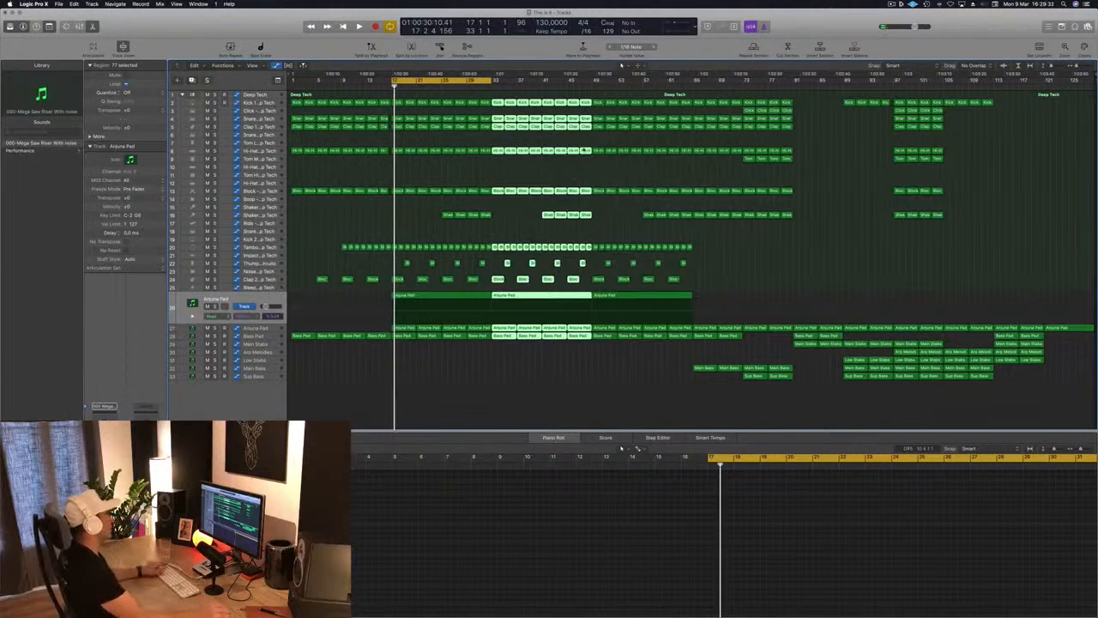
- Move the cycle range to bars 33–49 and play the repeated section
left_click_drag(468, 80, 571, 82)
left_click(527, 220)
key("space")
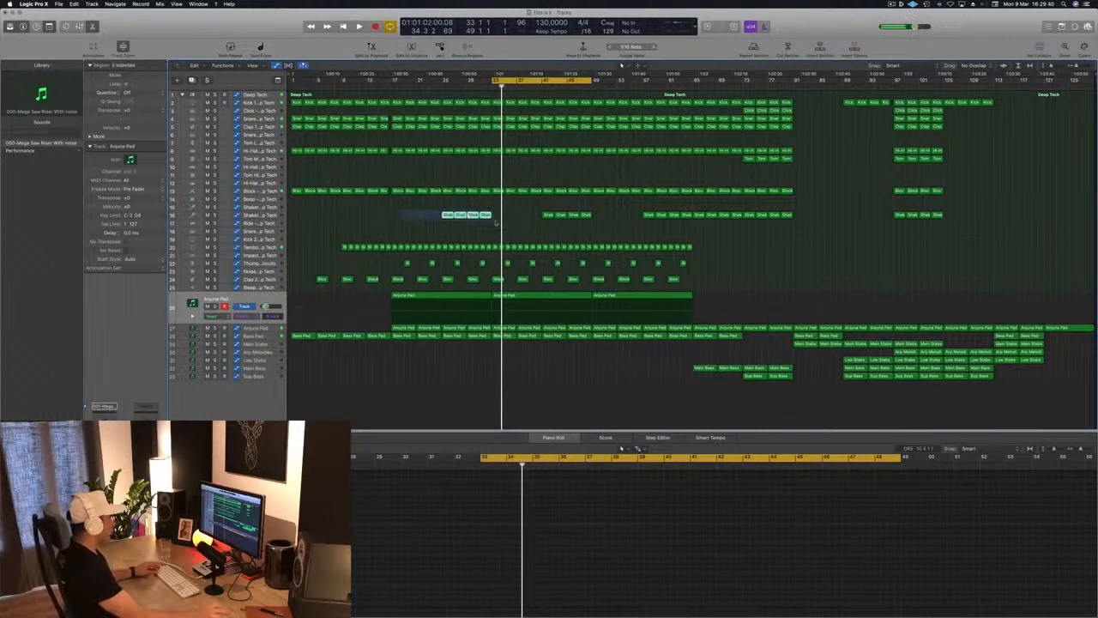
mouse_move(495, 223)
left_mouse_down()
mouse_move(480, 219)
mouse_move(499, 225)
left_mouse_up()
left_click(431, 232)
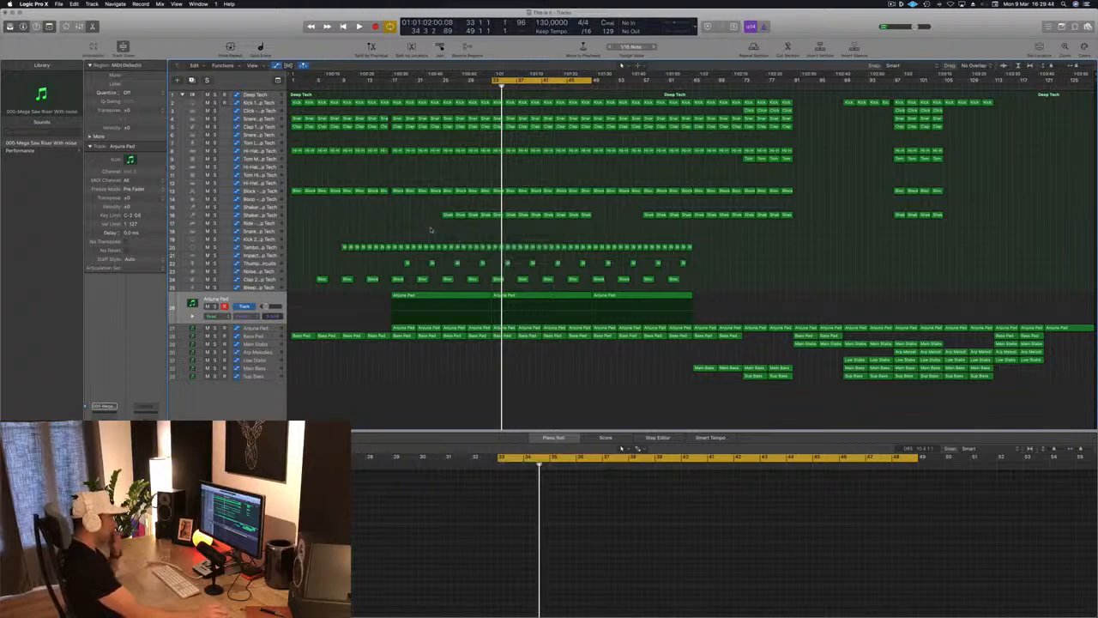
key("space")
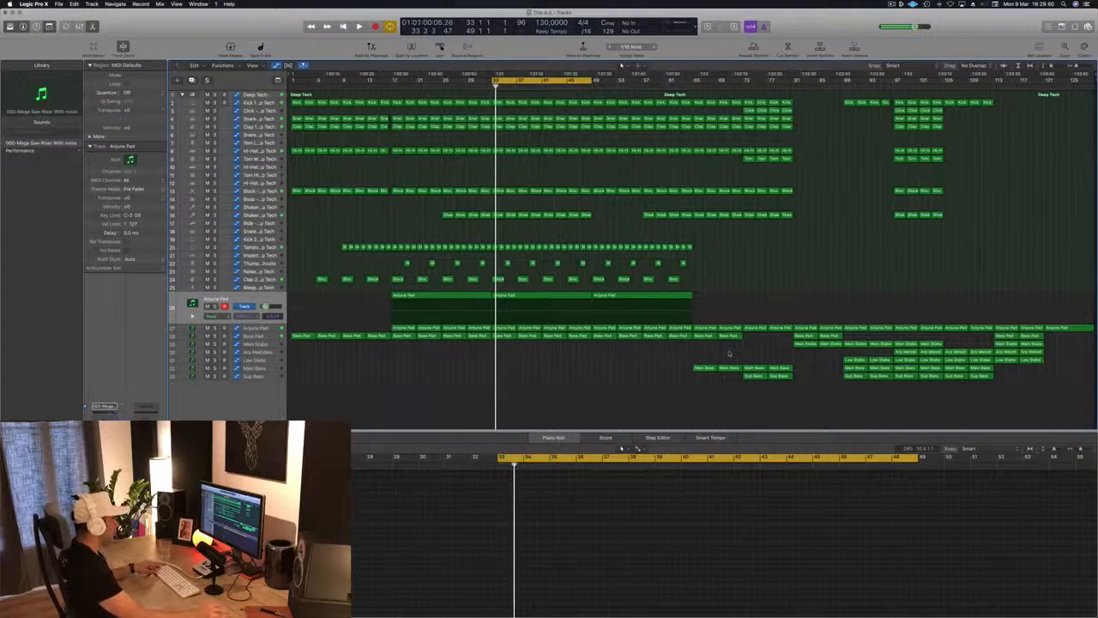
- Copy the first Main Bass region from bar 65 to bar 33 and play it
left_click(701, 368)
left_click_drag(703, 368, 504, 371)
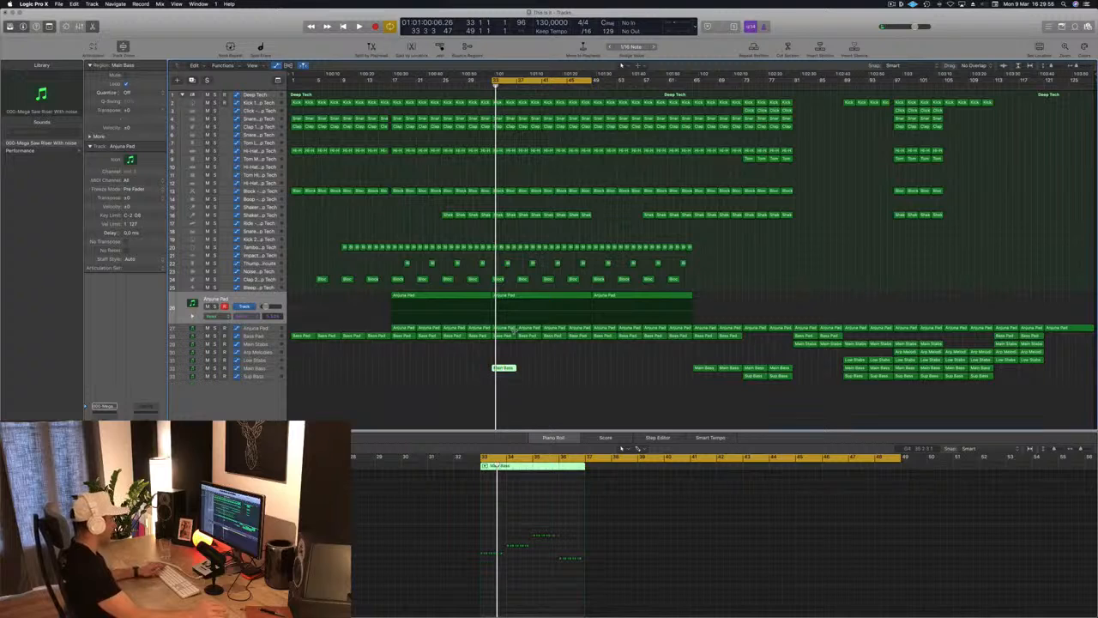
key("space")
- Move the Main Bass notes in bars 34 to 36 to the same pitch as the notes in bar 33, and play the result
key("super+Right")
key("super+Right")
key("super+Right")
key("super+Right")
key("super+Right")
key("super+Right")
key("super+Right")
key("super+Right")
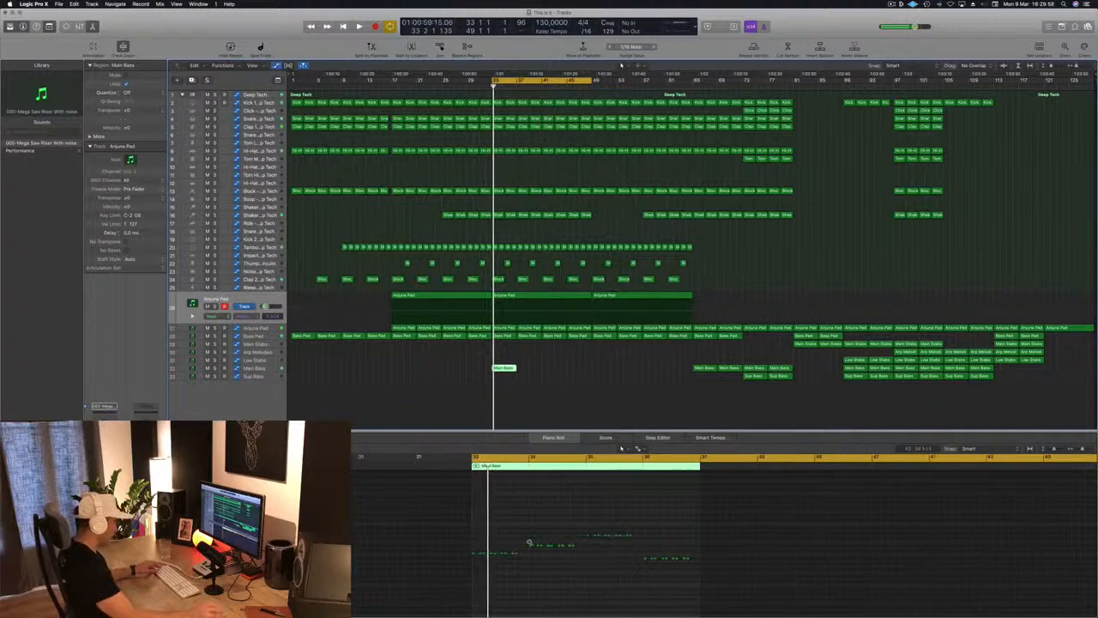
left_click_drag(566, 530, 896, 600)
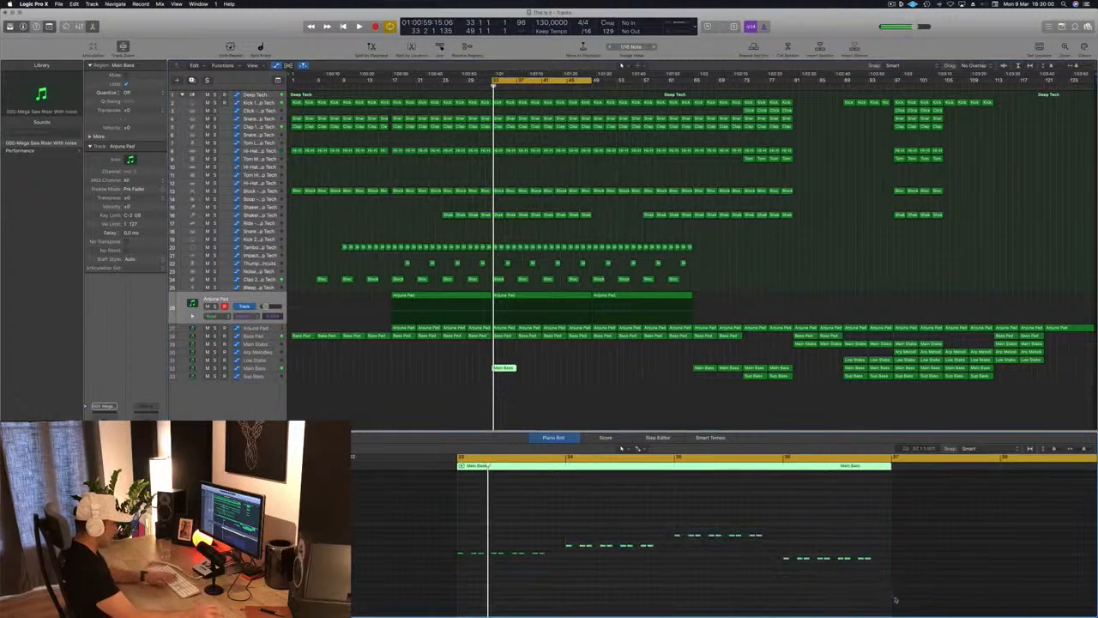
left_click_drag(631, 533, 678, 559)
key("space")
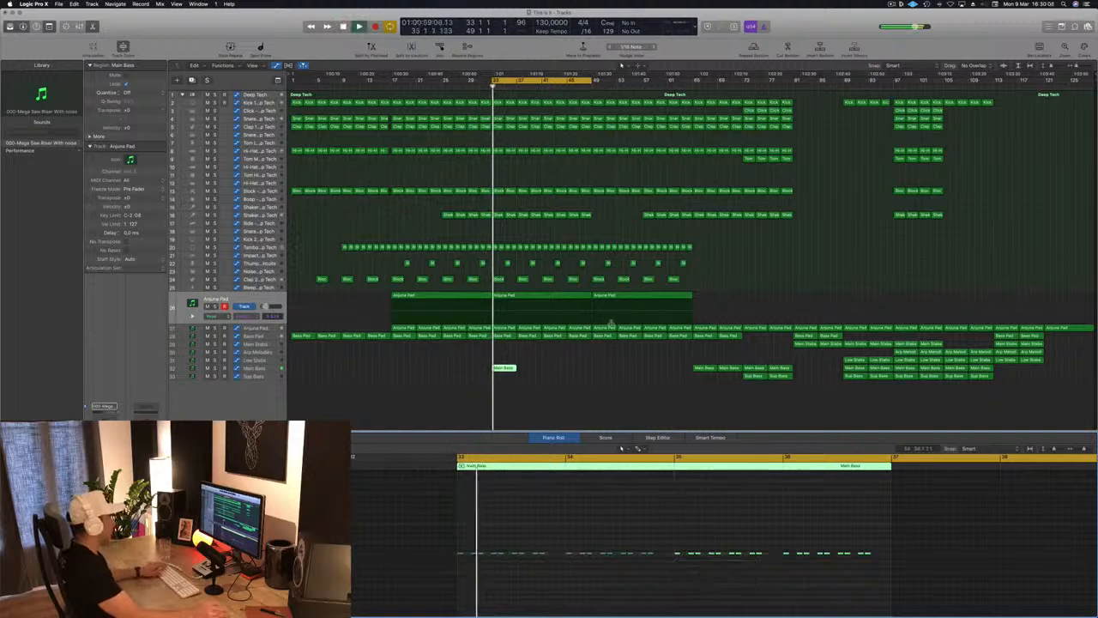
- On the Main Bass track, show the automation and lower it over the region at bars 33–37
left_click(264, 369)
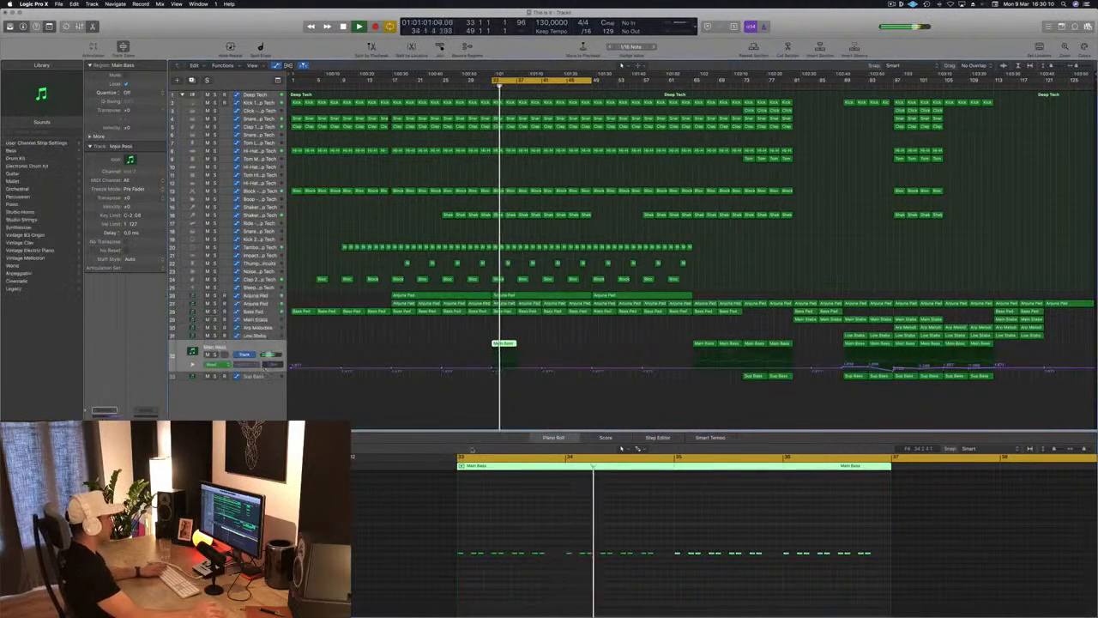
key("space")
key("space")
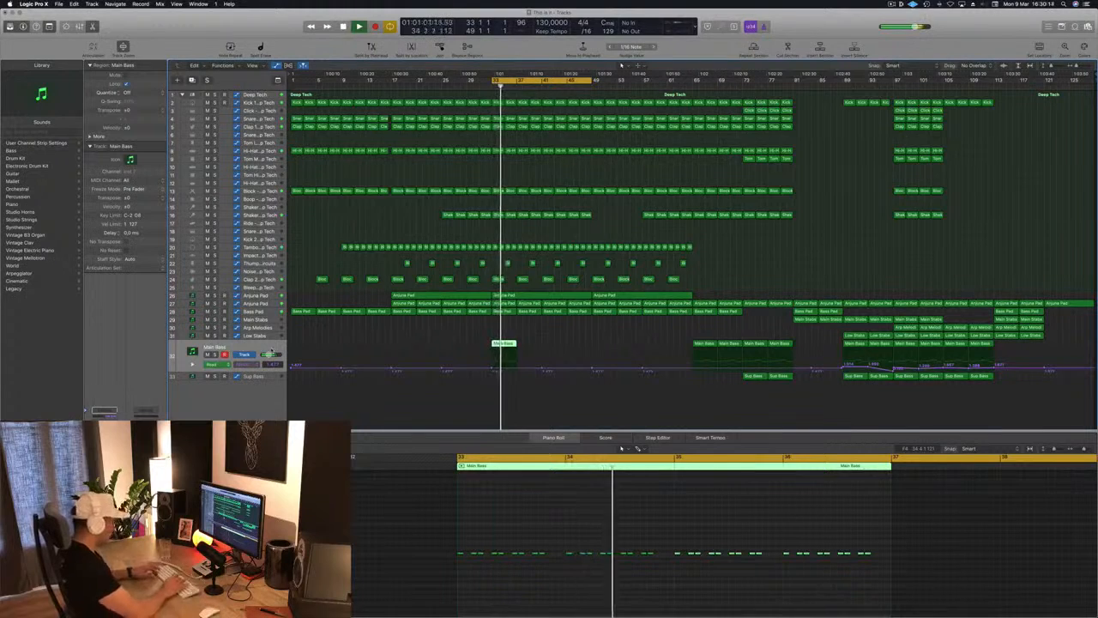
key("a")
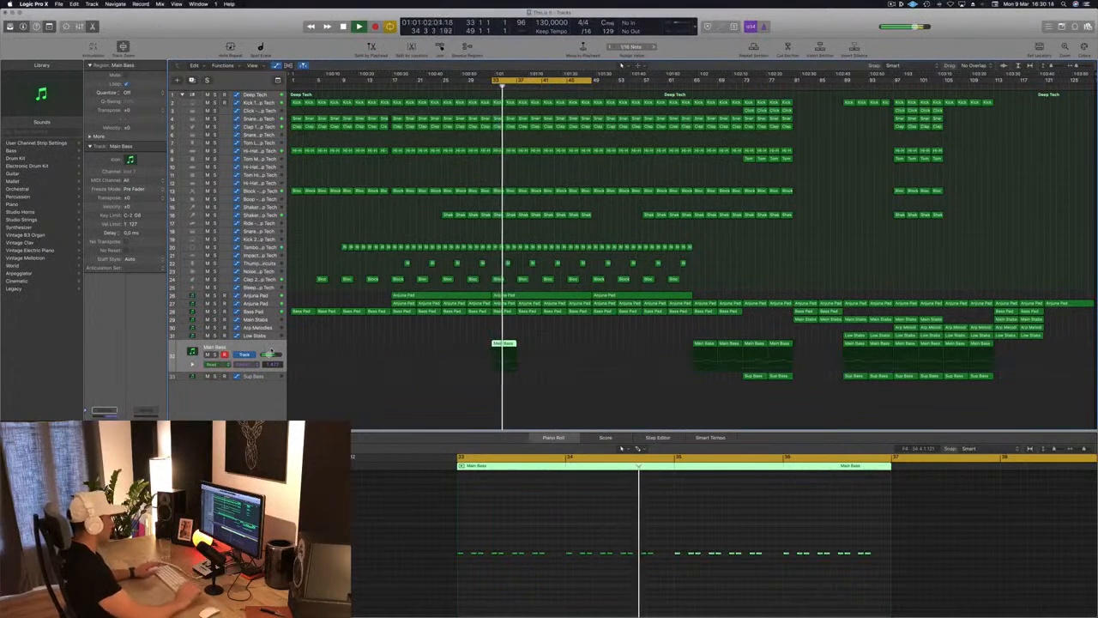
left_click(517, 368)
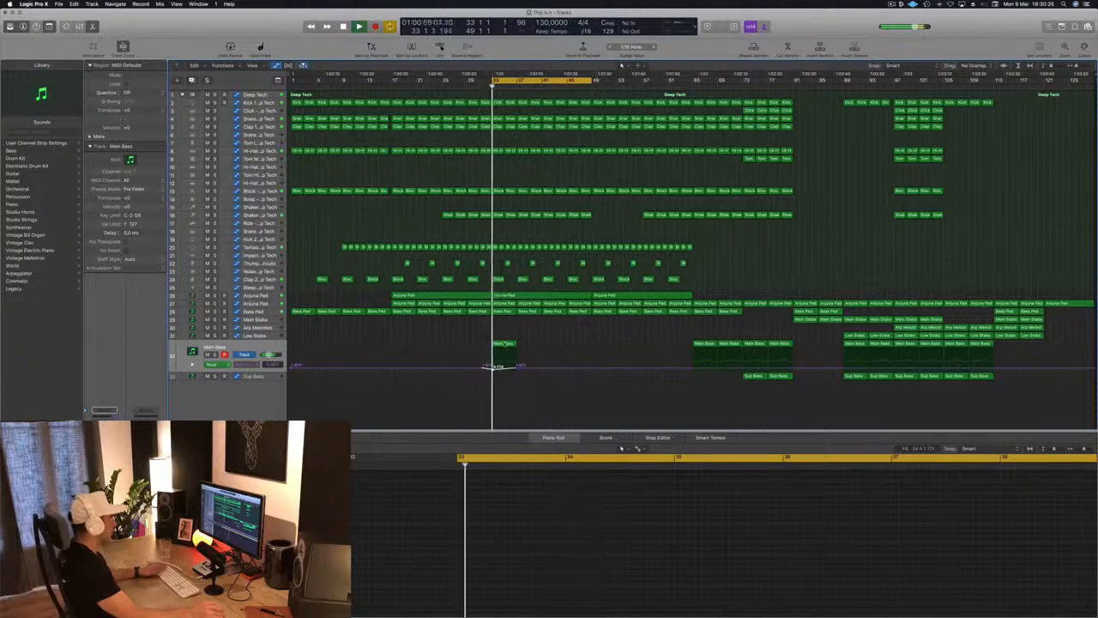
- In the Main Bass region at bar 33, copy the last note of bar 33 to just before bar 34 and play it
left_click(504, 344)
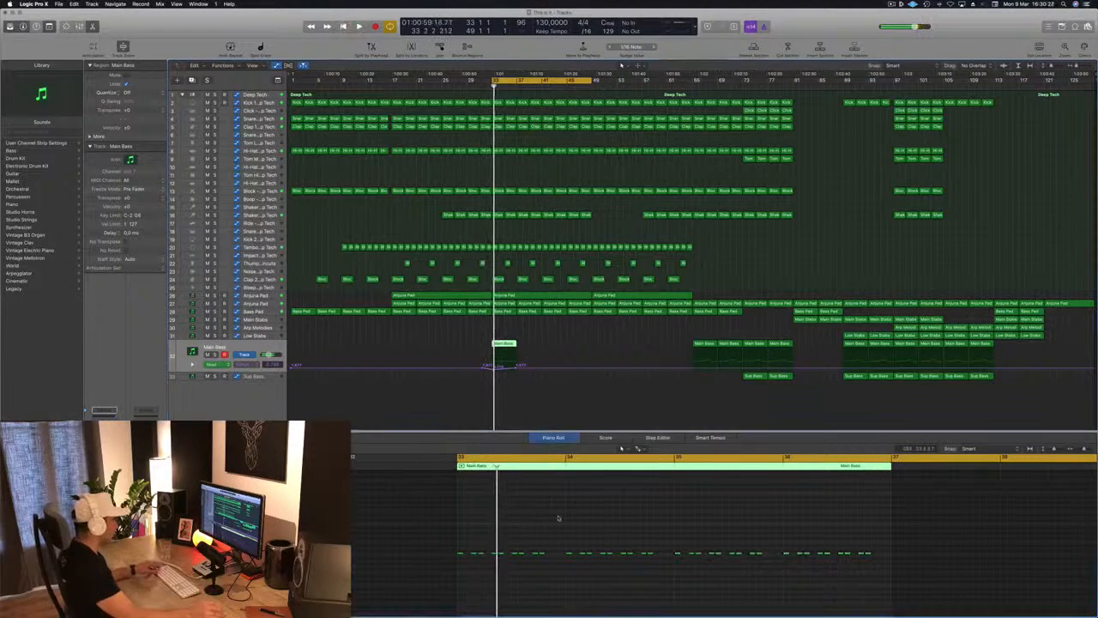
key("super+Right")
key("super+Right")
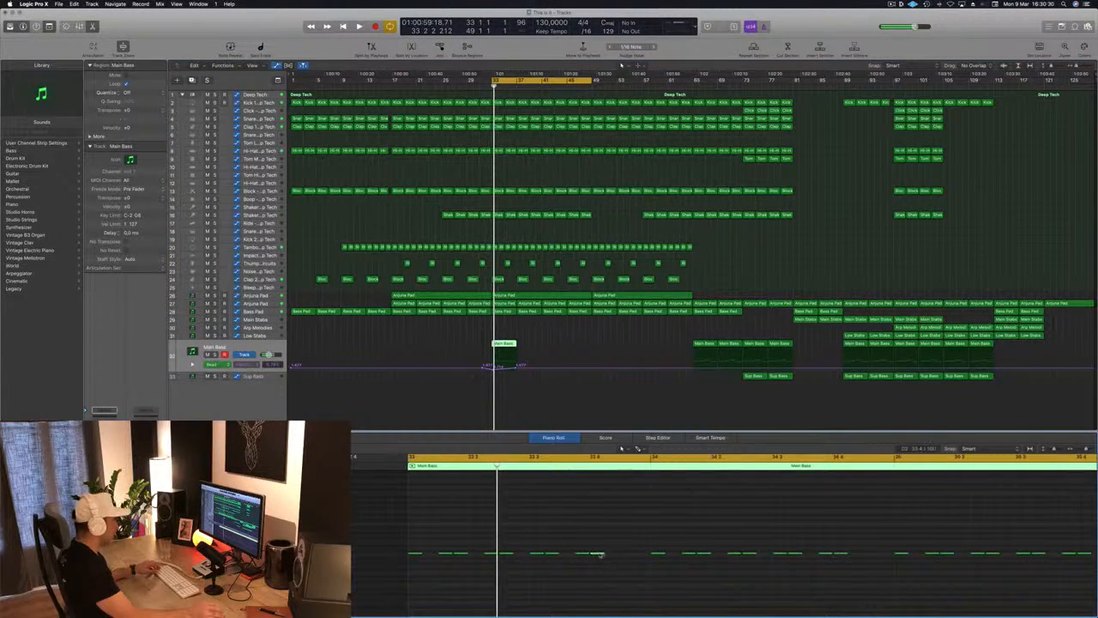
left_click_drag(599, 555, 619, 559)
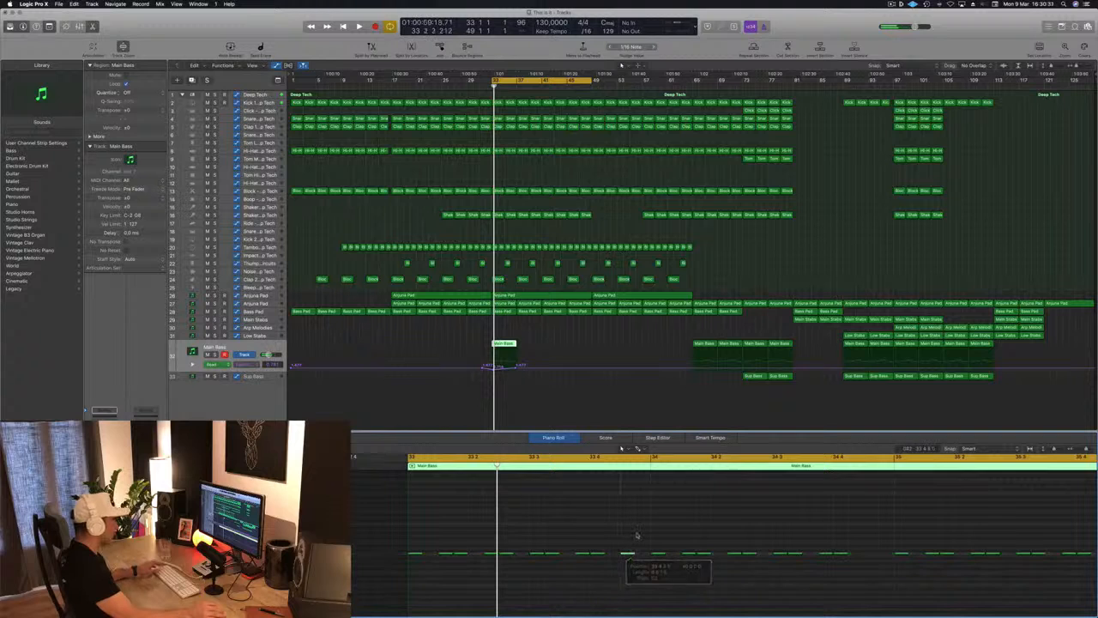
key("space")
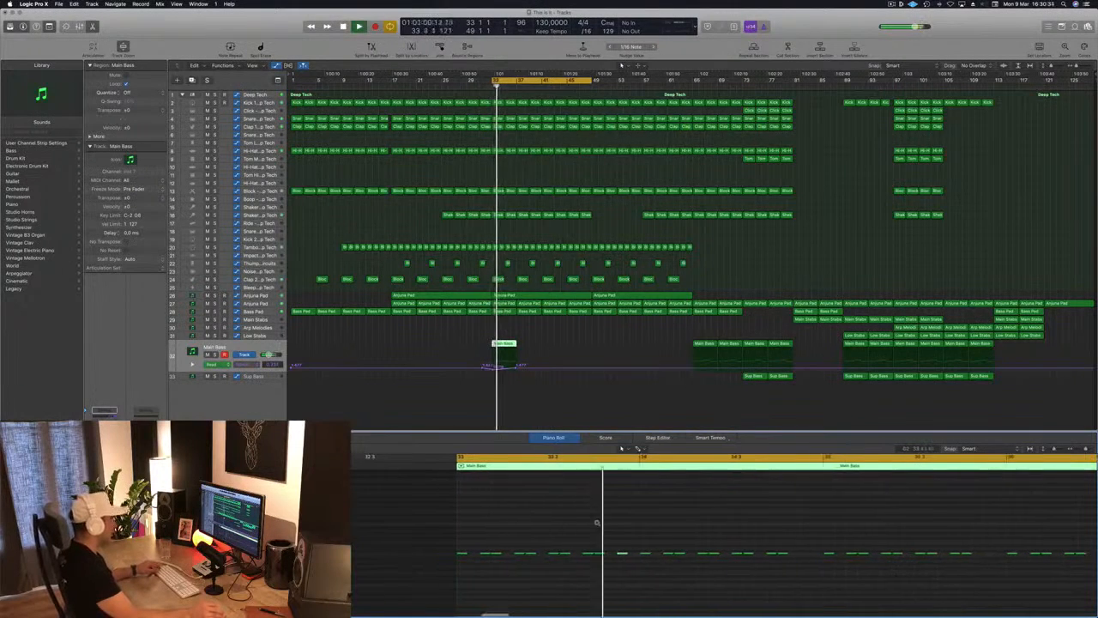
- Copy the last note of bar 34 in the Main Bass region to just before bar 35
key("super+Left")
key("super+Left")
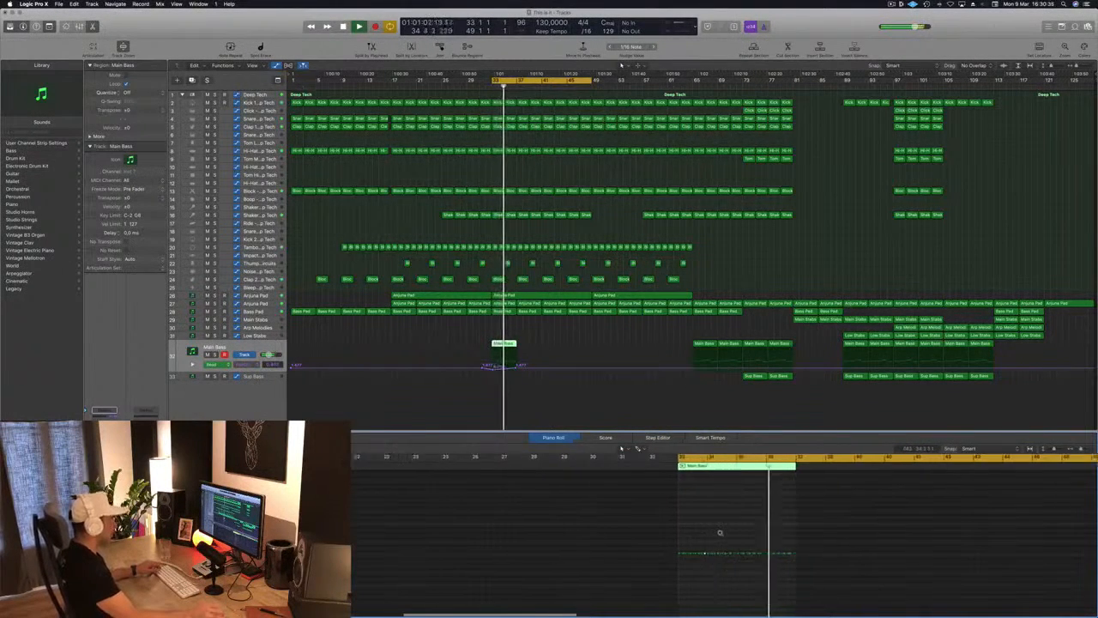
key("super+Right")
key("super+Right")
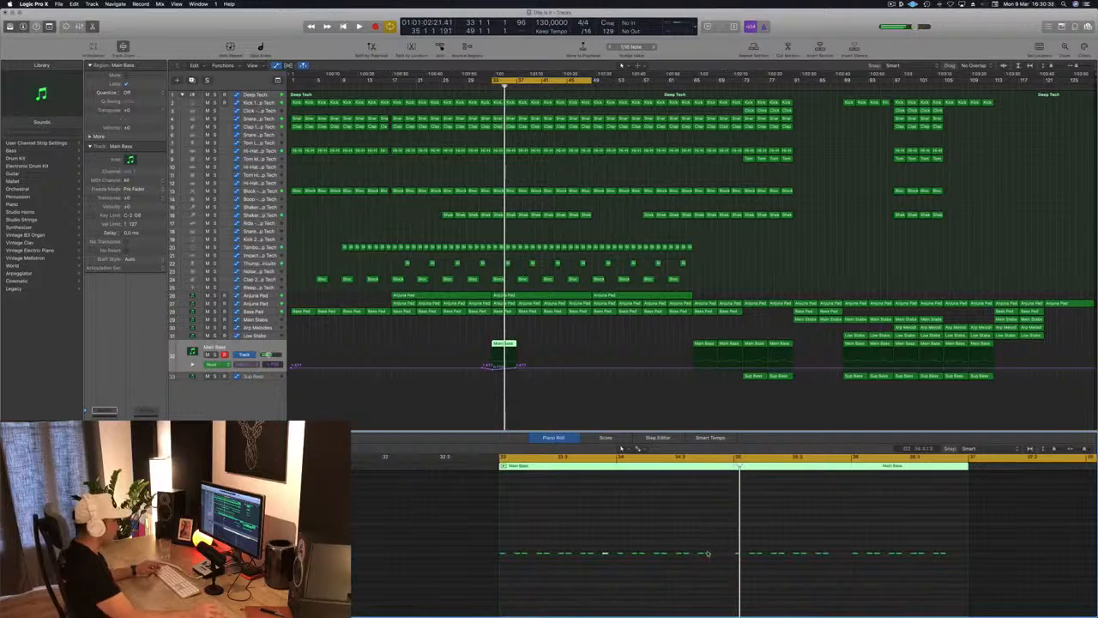
left_click_drag(707, 554, 723, 556)
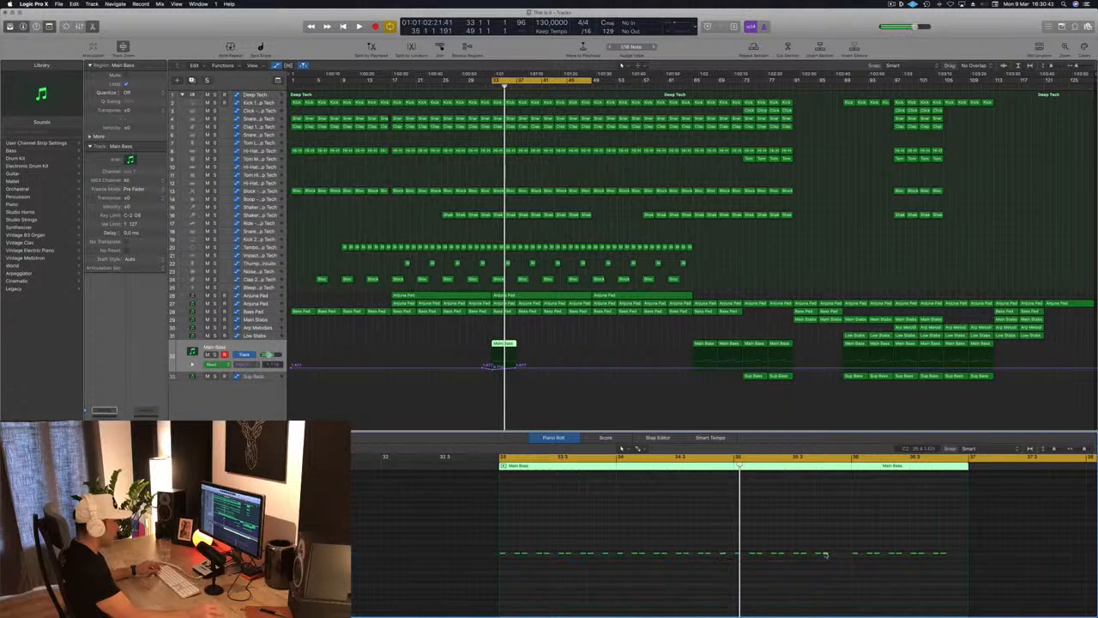
- In the Main Bass region, copy the closing note to the ends of bars 35 and 36, and repeat the region up to bar 49
left_click_drag(831, 559, 840, 559)
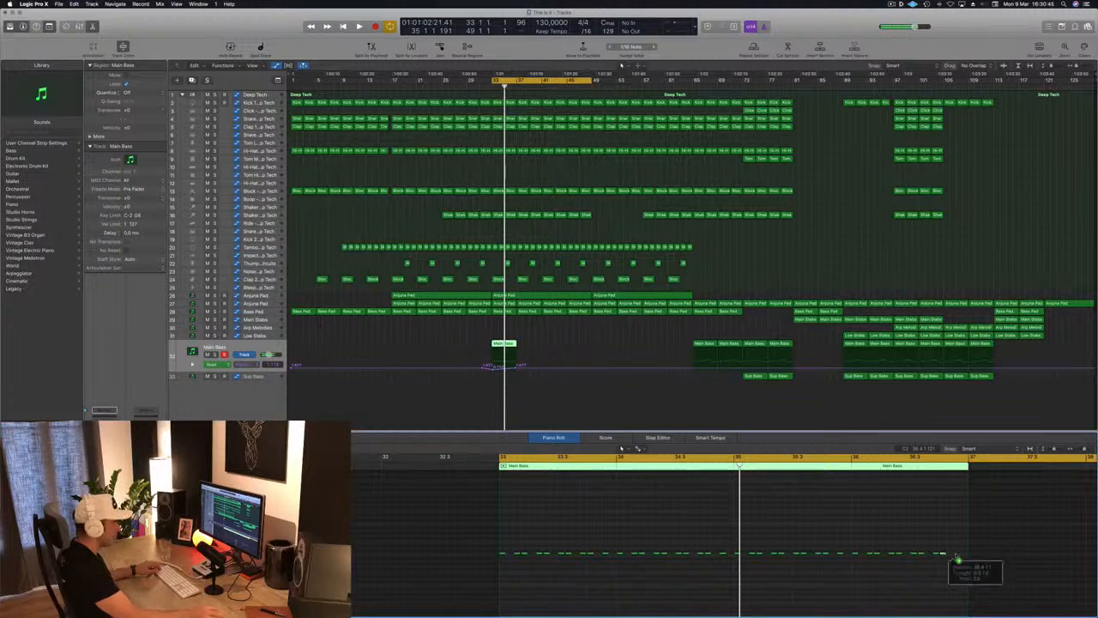
left_click_drag(959, 559, 959, 555)
key("space")
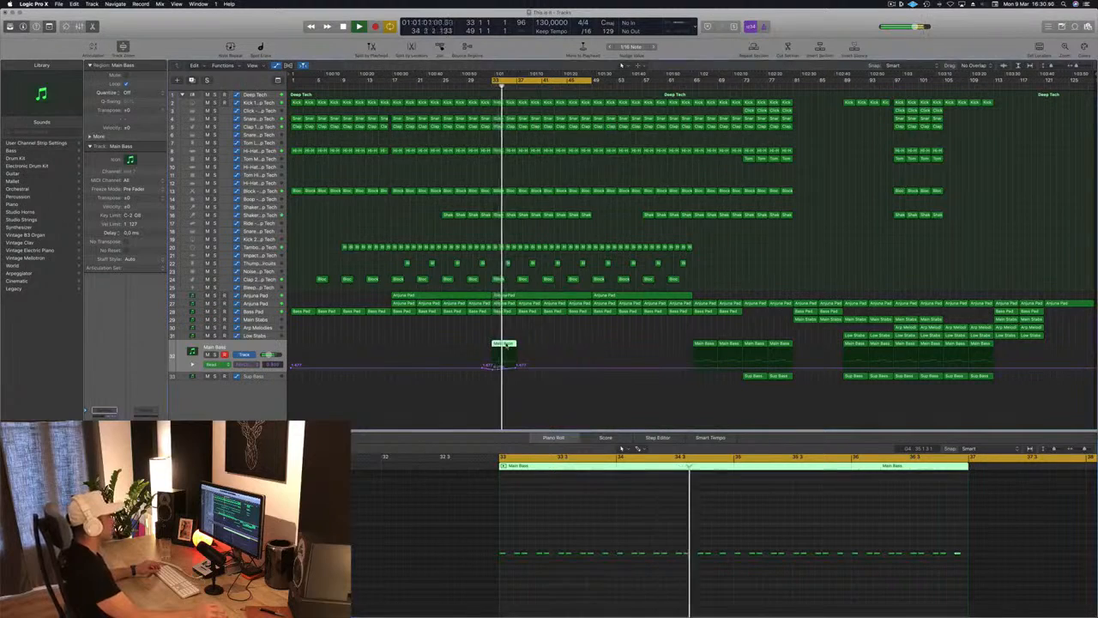
left_click_drag(518, 343, 575, 348)
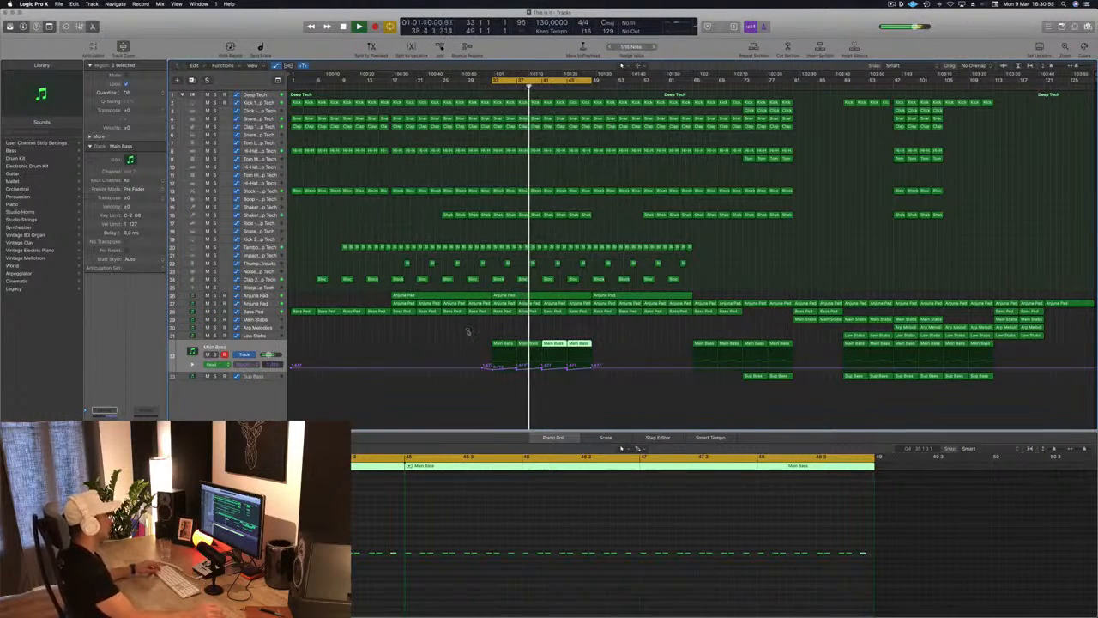
left_click(438, 334)
- Duplicate the upper Anjuna Pad riser track and copy its region at bars 33–49 onto the new track
left_click(341, 295)
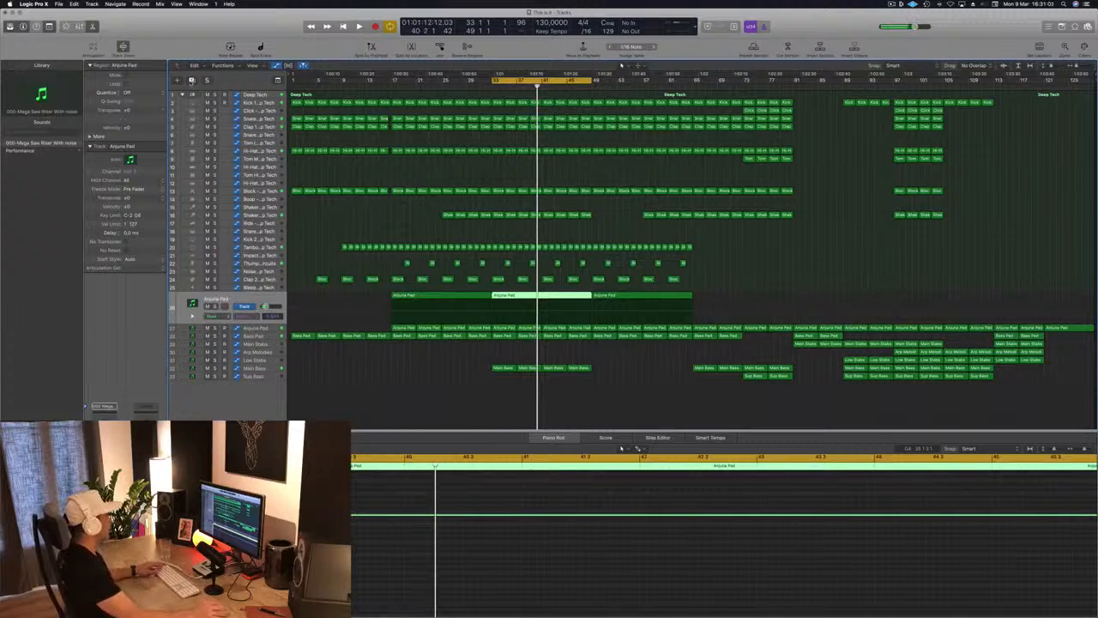
key("super+d")
left_click(506, 296)
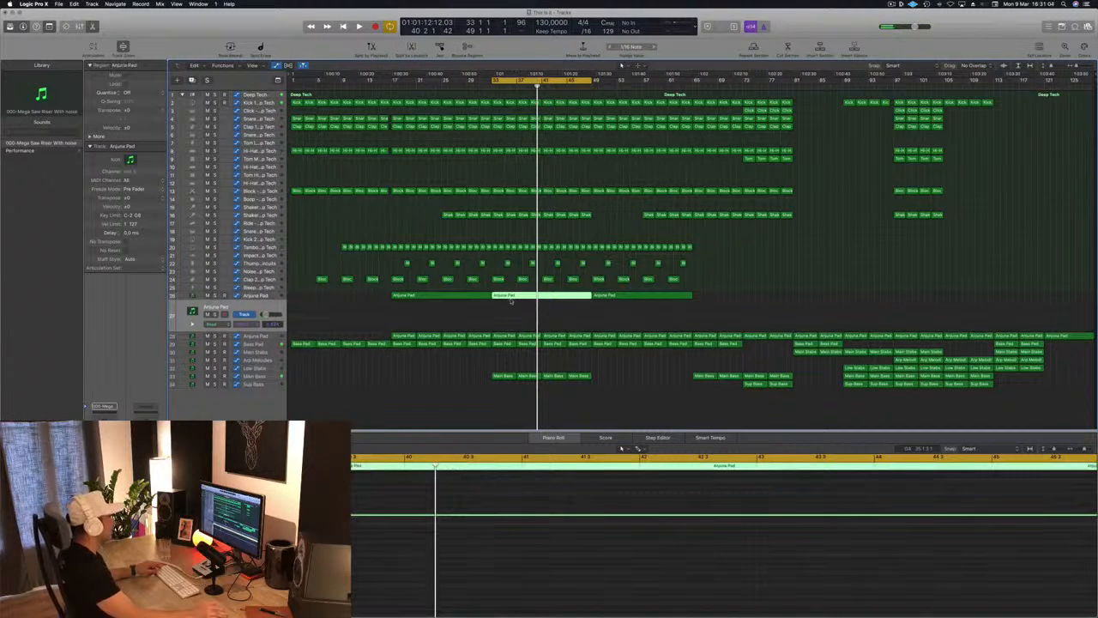
left_click_drag(511, 301, 511, 309)
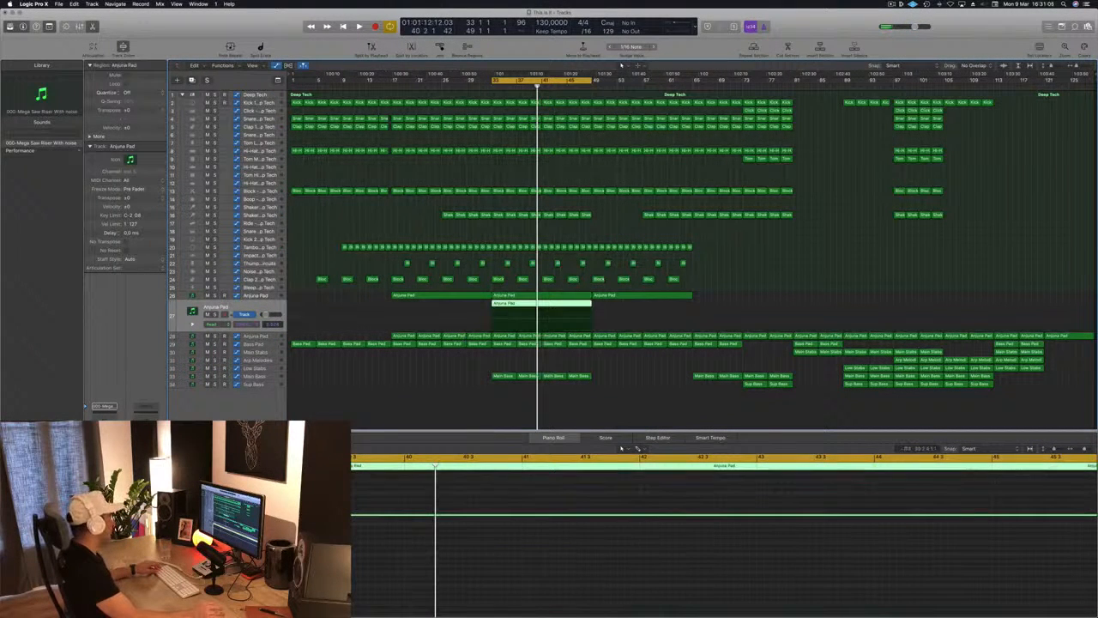
- In the duplicated track's Sylenth1, load Riser 1 Normal Saw, switch to the Riser 2 preset, and play it with the track
key("v")
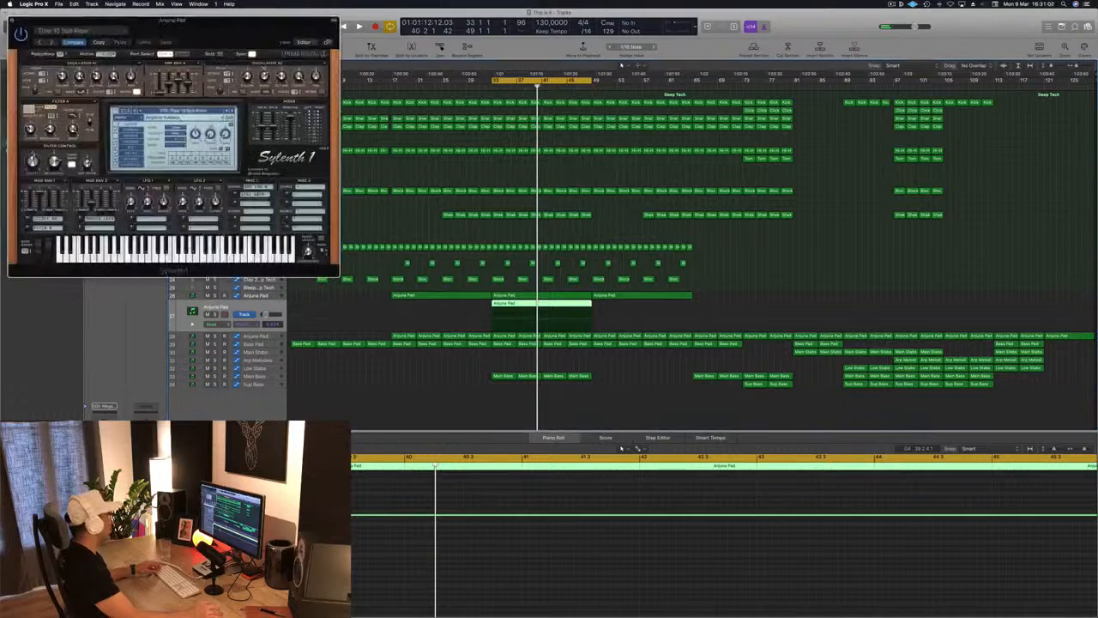
left_click_drag(172, 19, 386, 109)
left_click(403, 200)
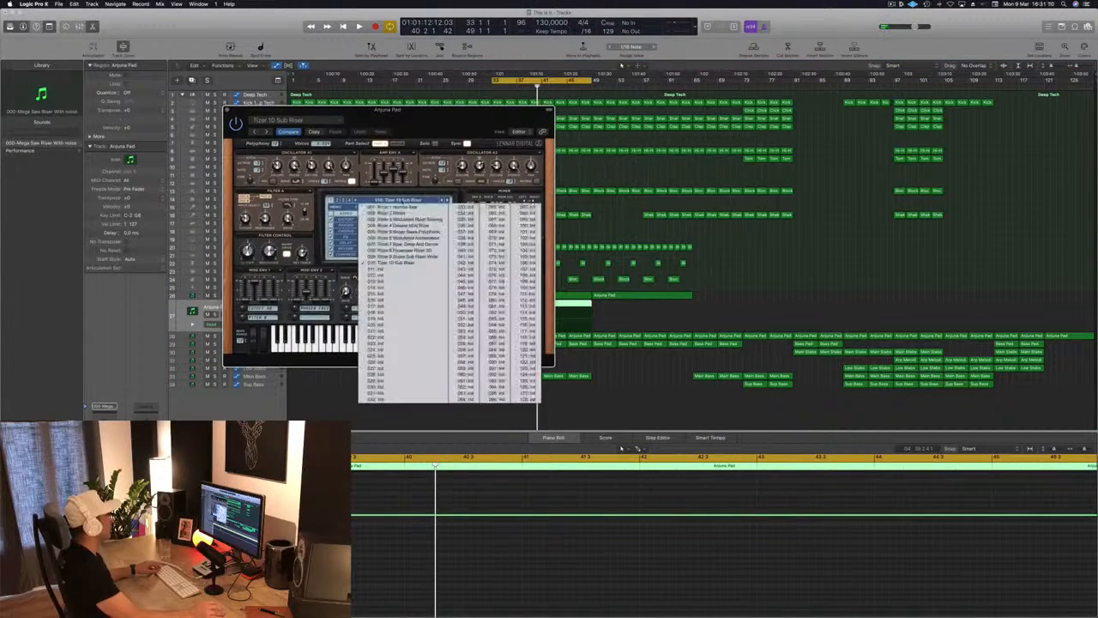
left_click(400, 208)
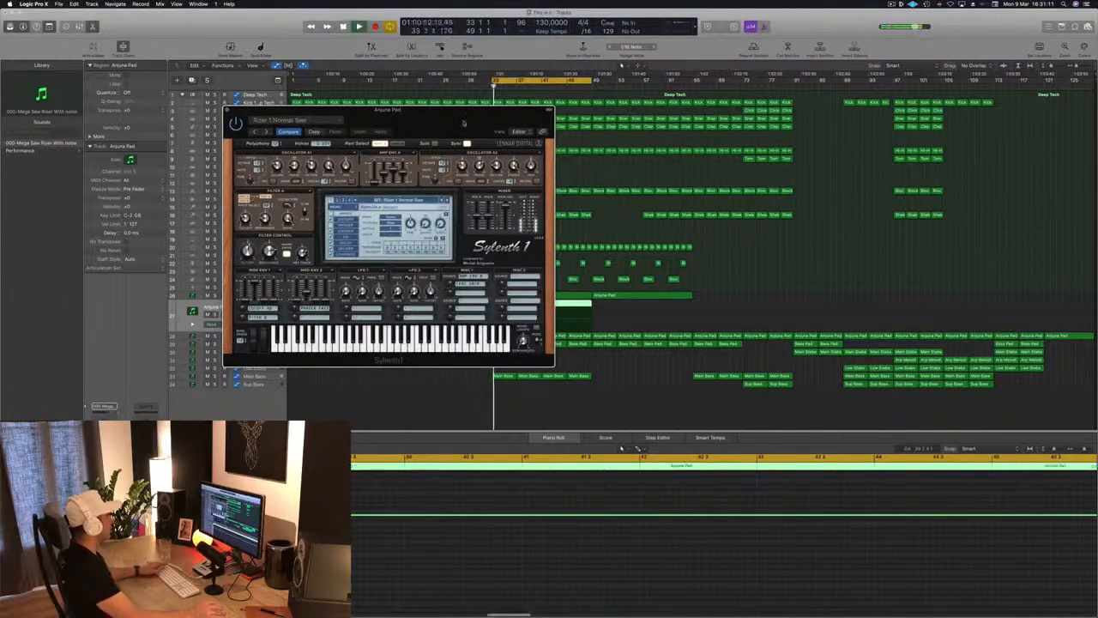
left_click_drag(463, 123, 714, 157)
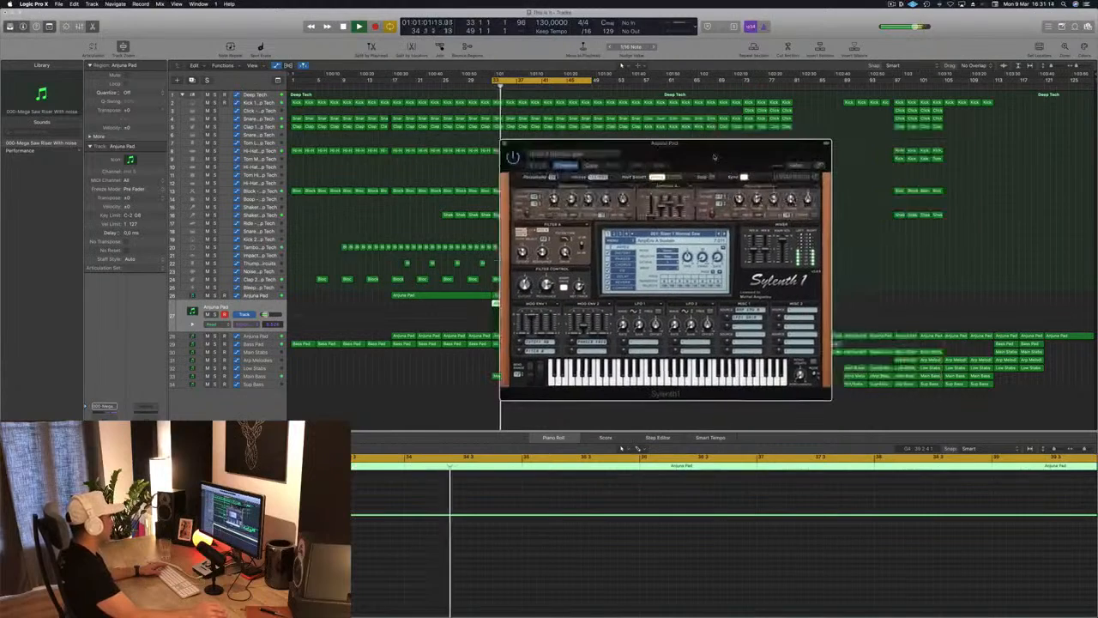
key("space")
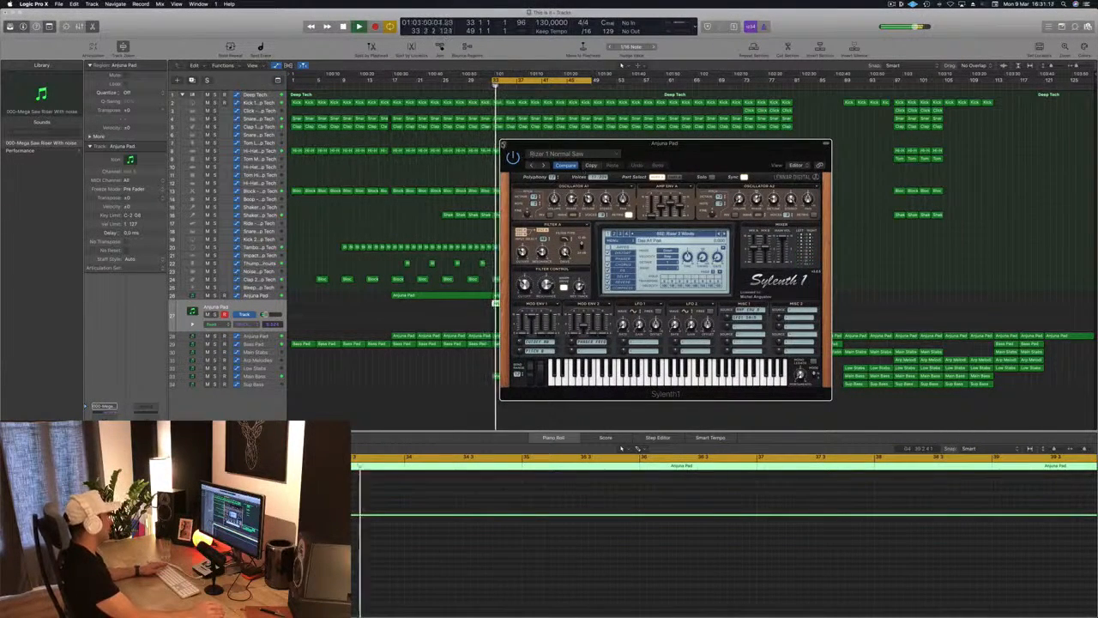
key("v")
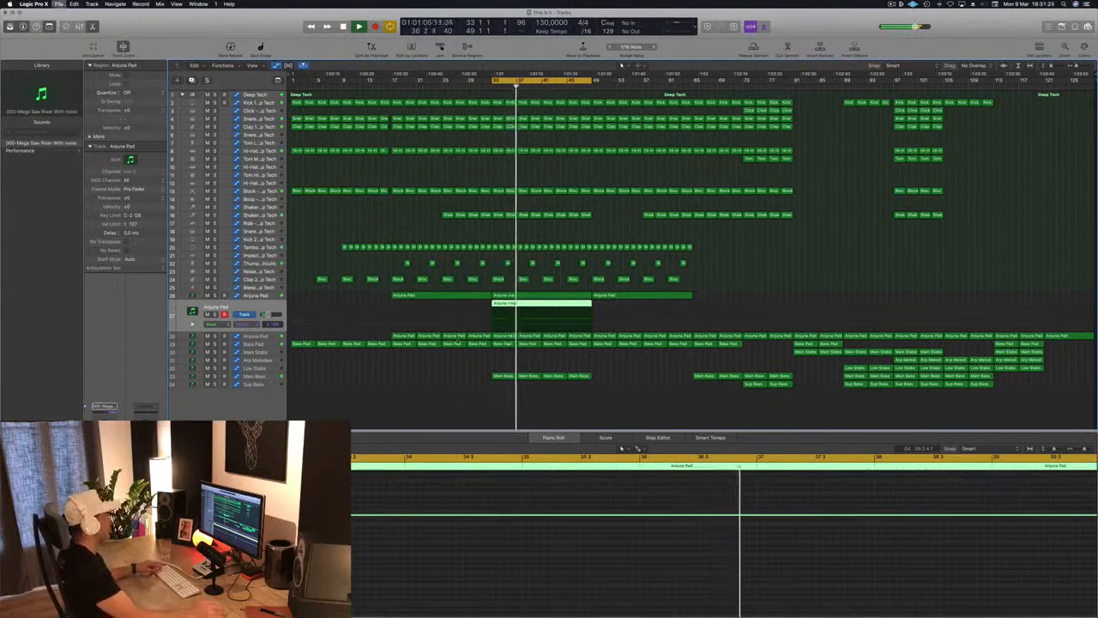
left_click(457, 405)
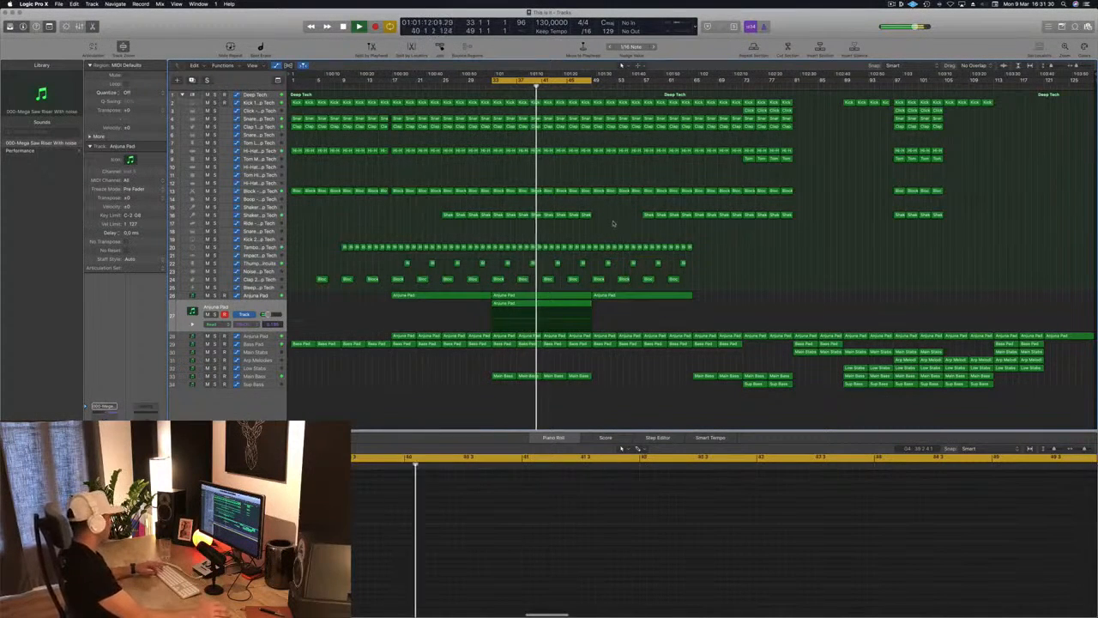
- On the Main Bass track, reshape the automation into a gradual rise from bar 33 through bar 41 to bar 49
left_click(257, 376)
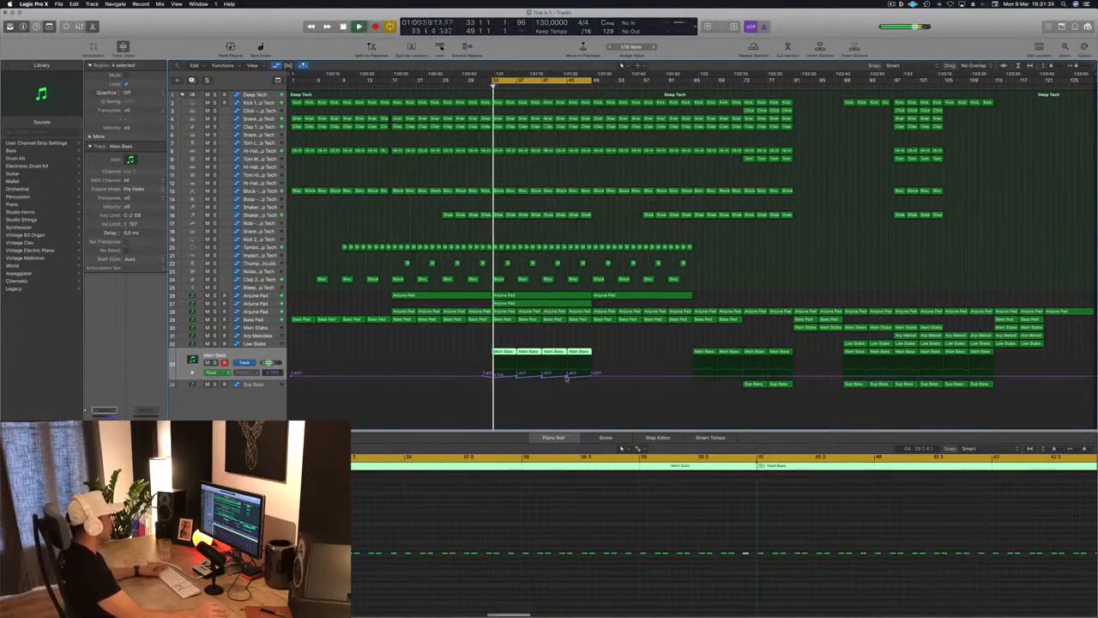
key("super+Down")
key("super+Down")
key("super+Down")
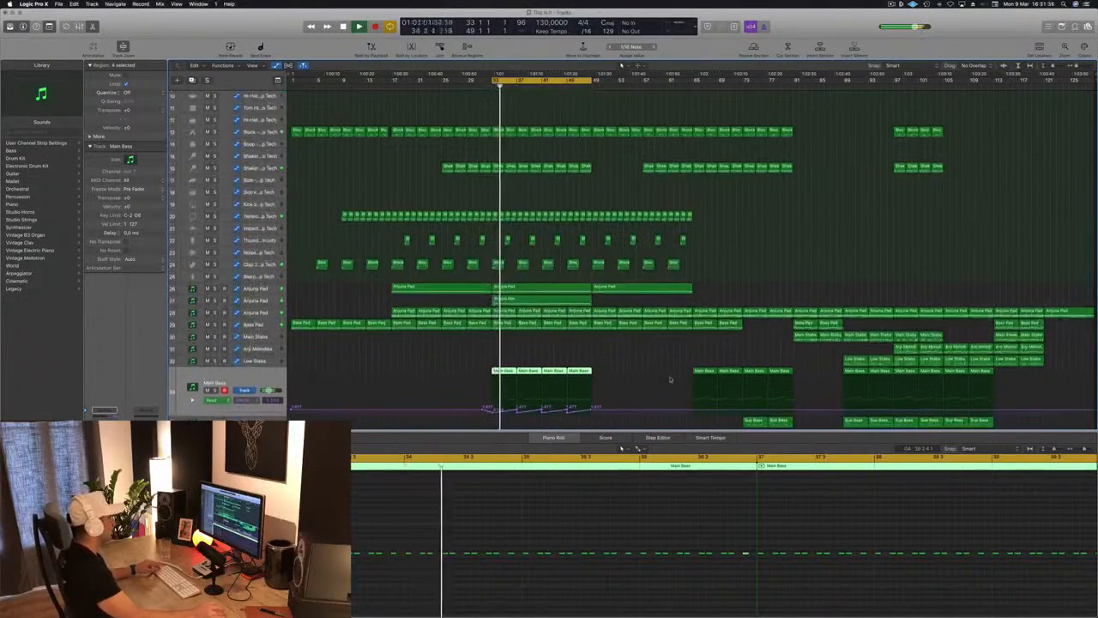
key("super+Right")
key("super+shift+a")
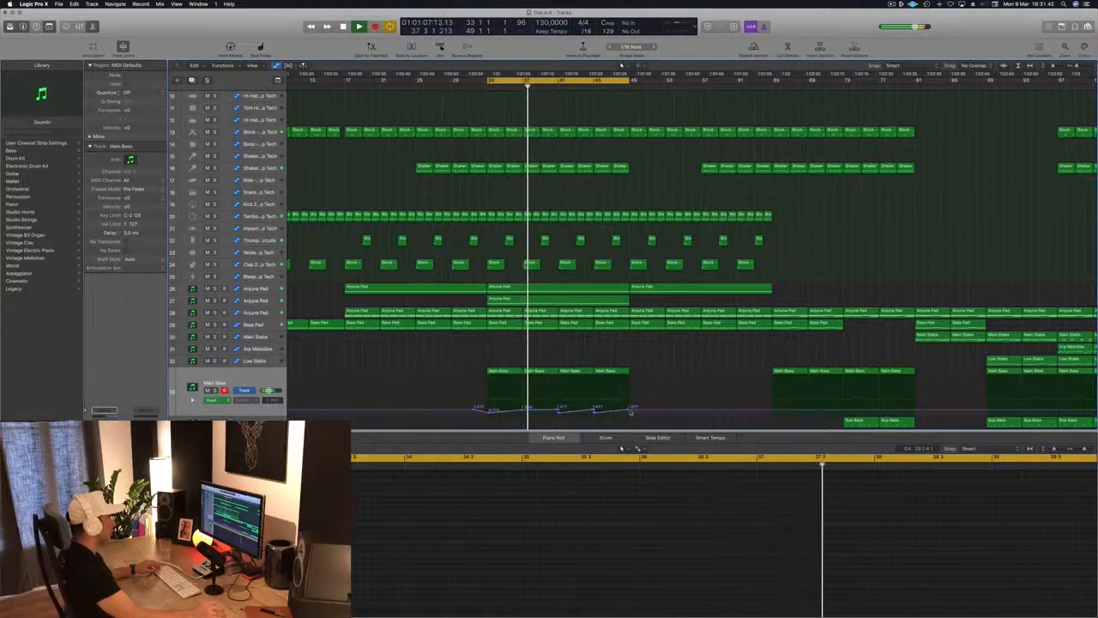
left_click_drag(632, 412, 558, 411)
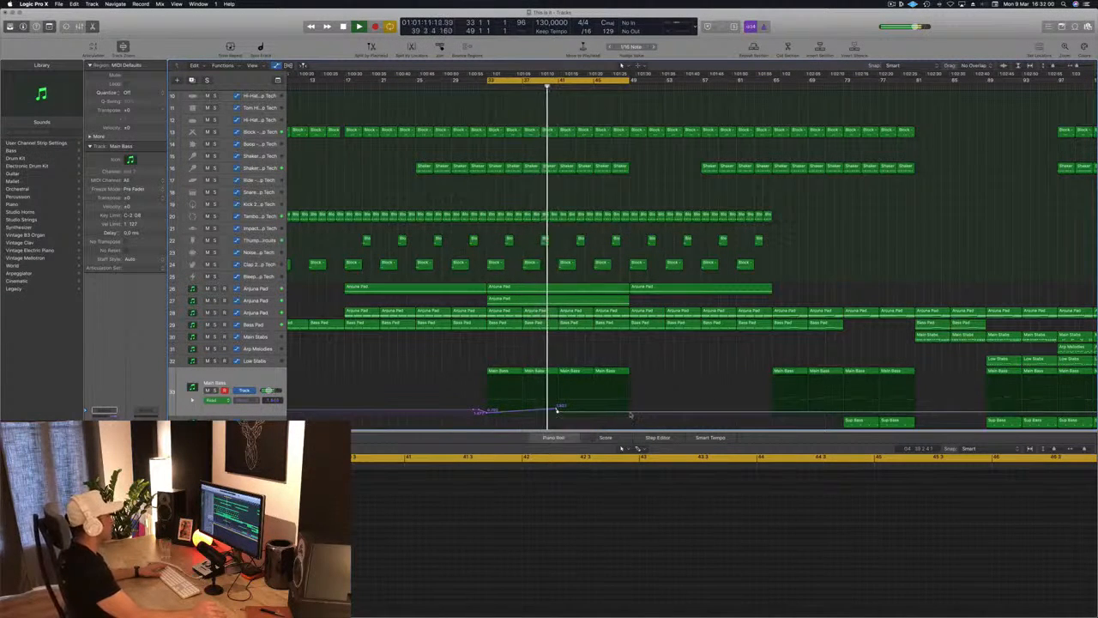
left_click_drag(632, 413, 635, 404)
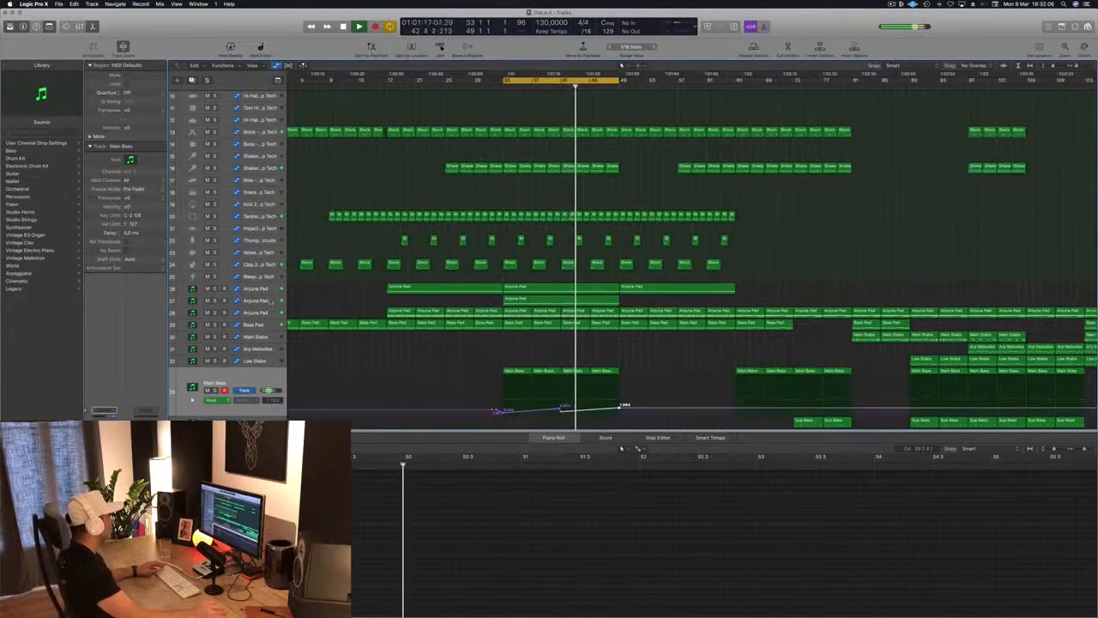
- Enable a 440 Hz, 24 dB/Oct low cut in the Channel EQ of the duplicated Anjuna Pad riser track
left_click(515, 297)
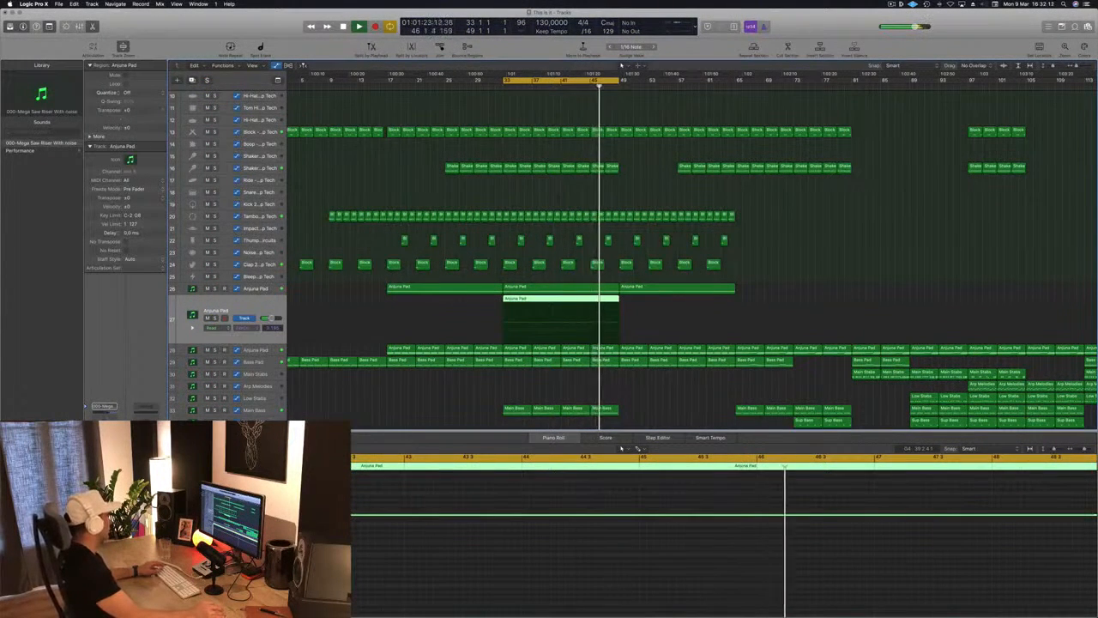
left_click(103, 422)
left_click(60, 56)
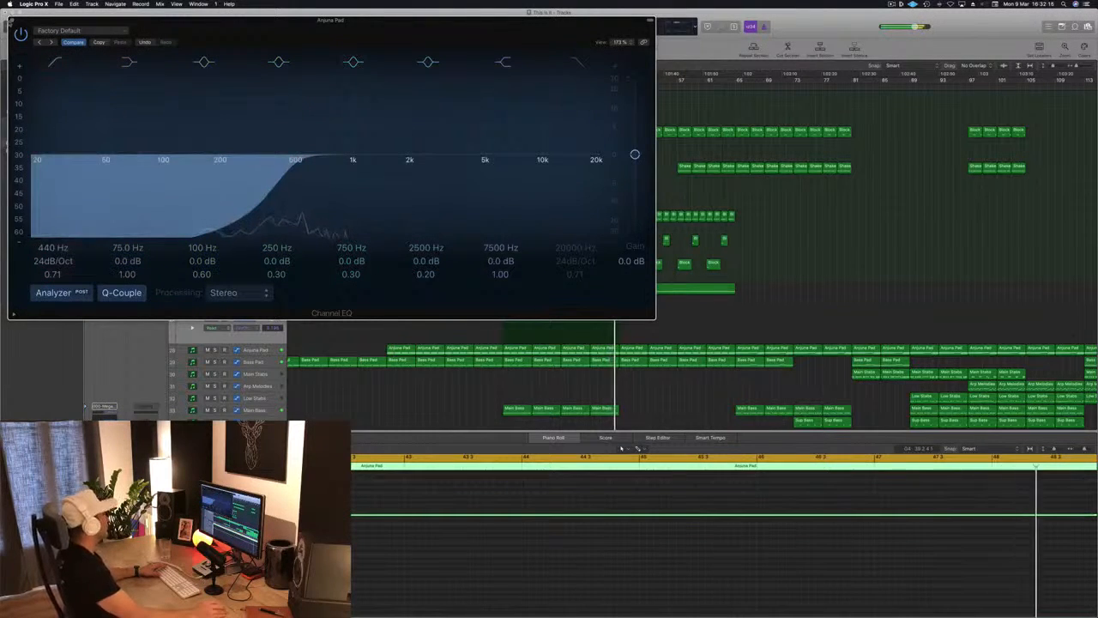
left_click(12, 20)
key("super+Left")
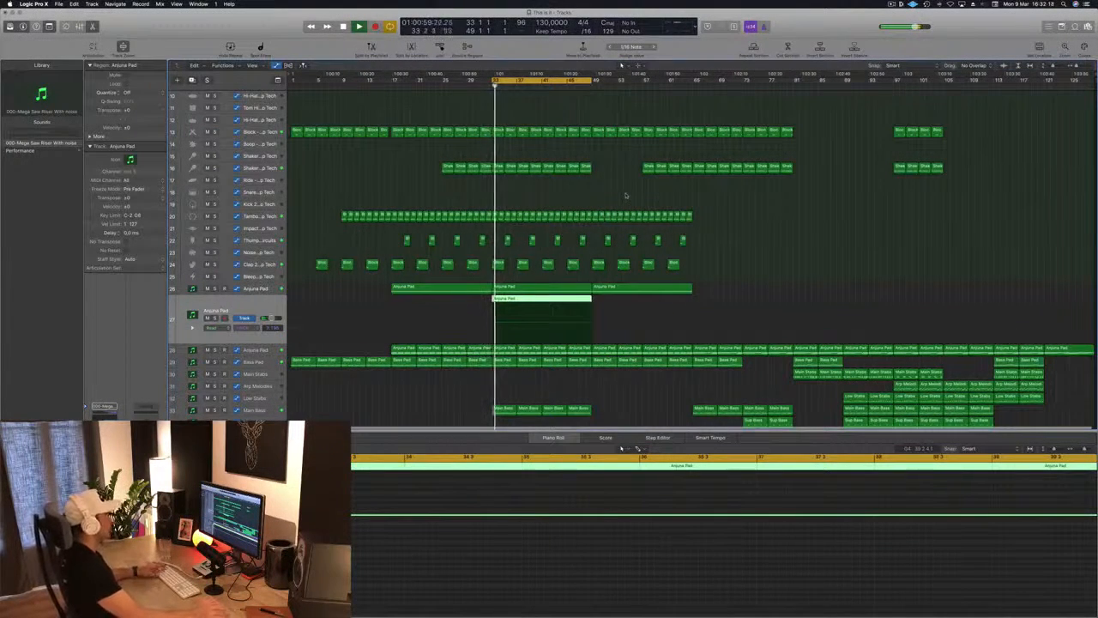
left_click(625, 195)
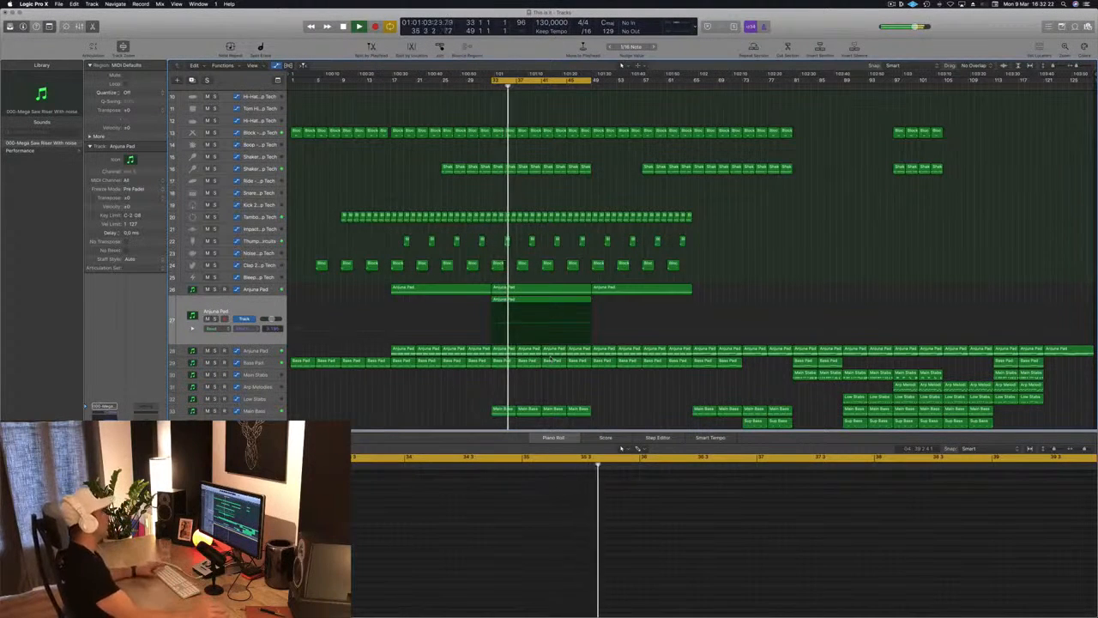
- Copy the Shaker 2 region at bars 47–49 onto the empty Snare 3 track
scroll(566, 383, "up", 1)
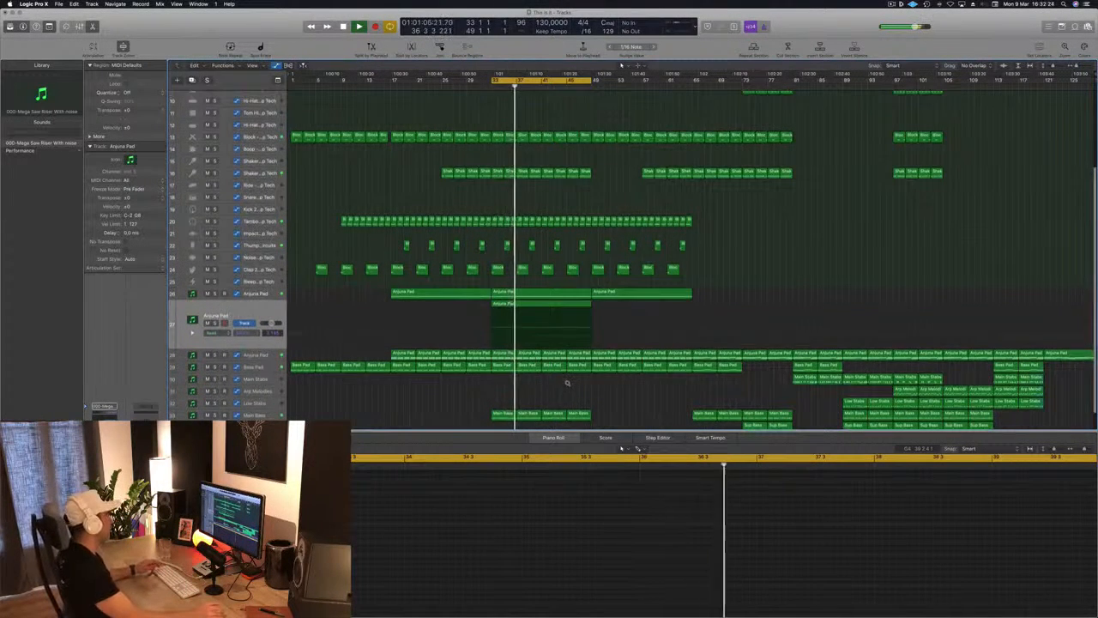
scroll(566, 382, "up", 3)
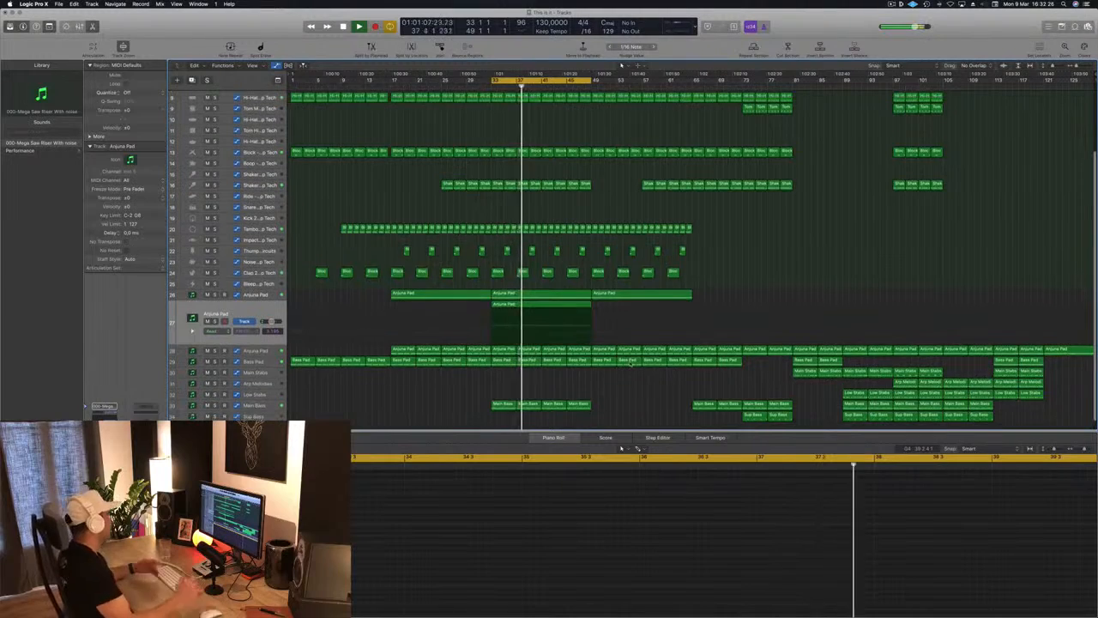
scroll(625, 377, "down", 2)
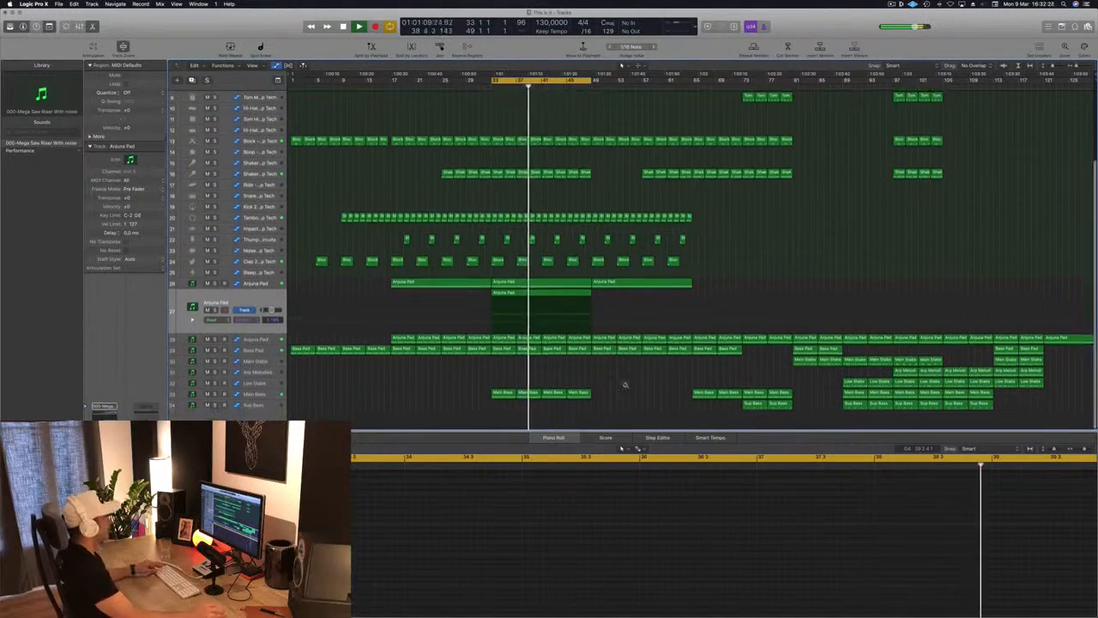
scroll(634, 372, "down", 5)
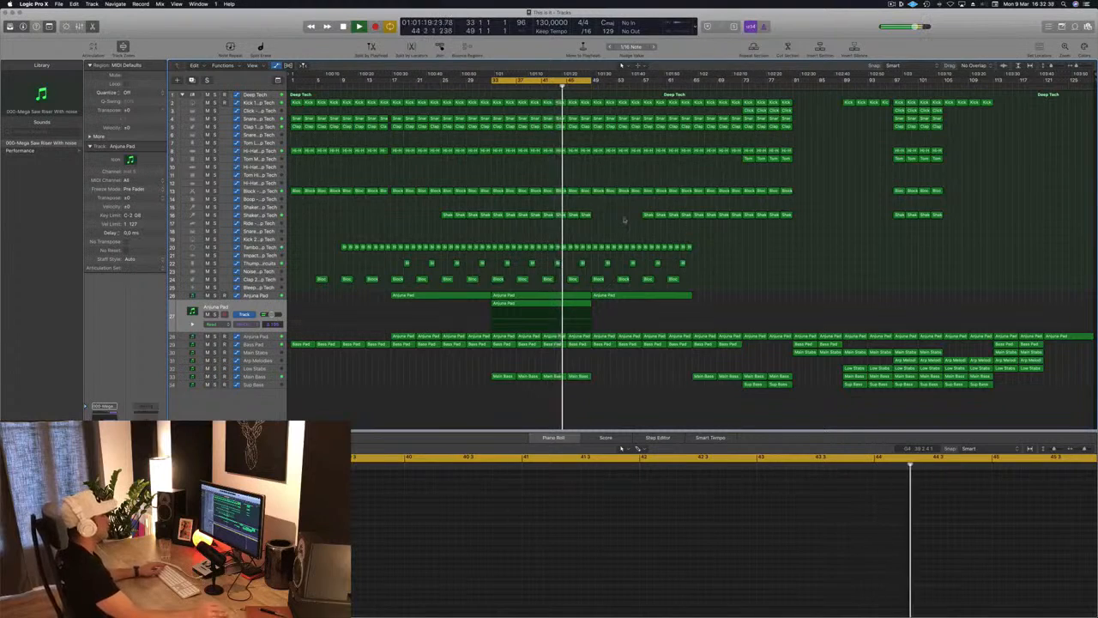
left_click(585, 215)
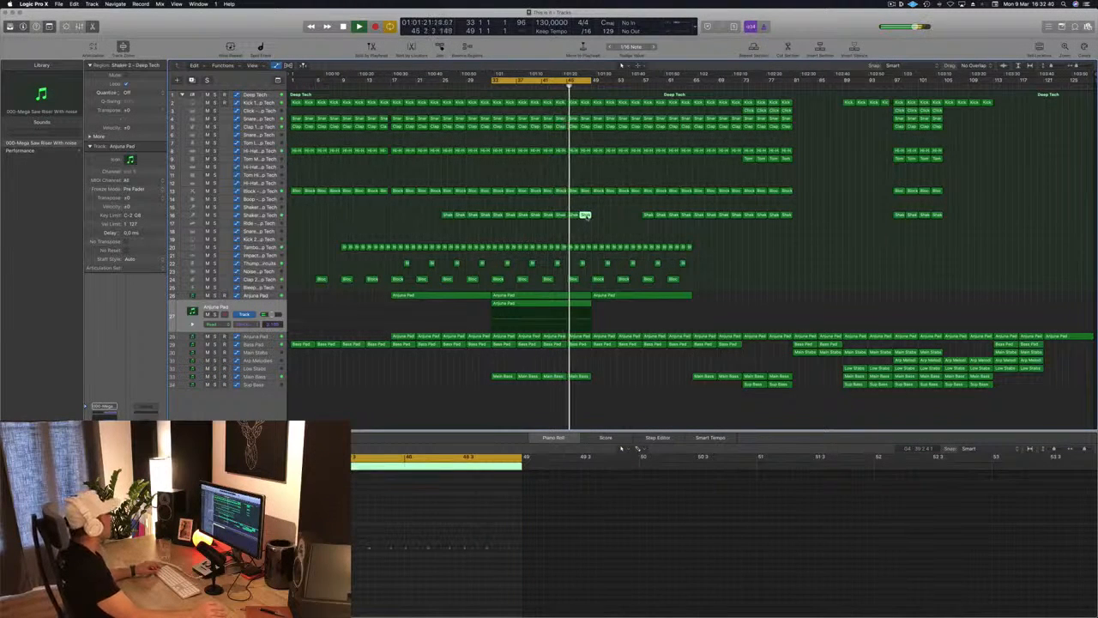
left_click_drag(584, 216, 589, 237)
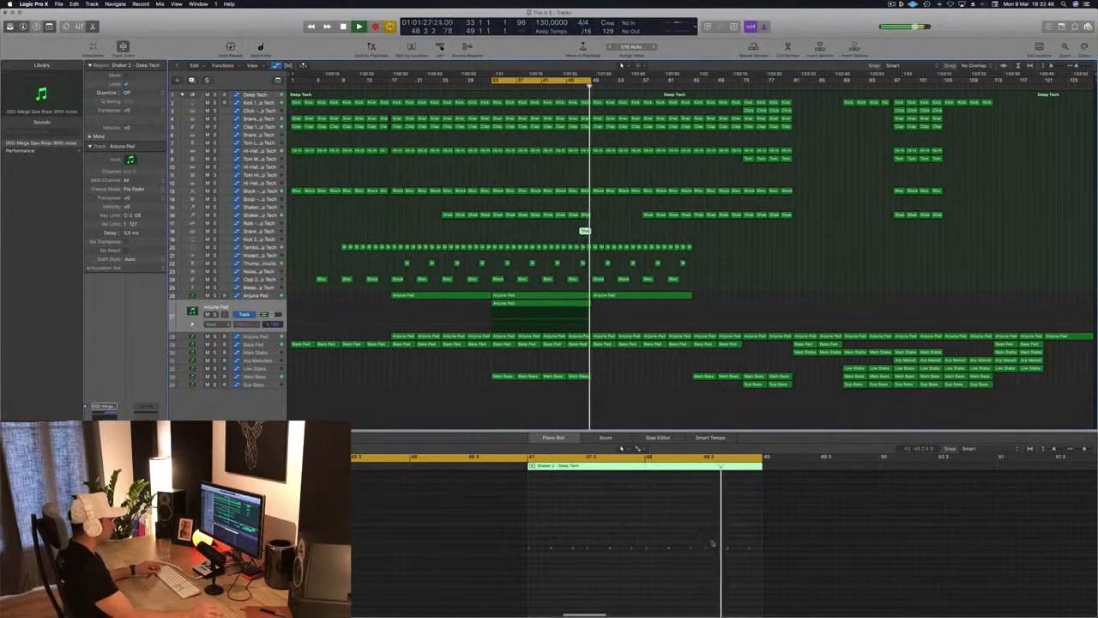
- In the copied Shaker 2 region, delete all notes except the last two and place those slightly higher in pitch
left_click_drag(718, 541, 523, 557)
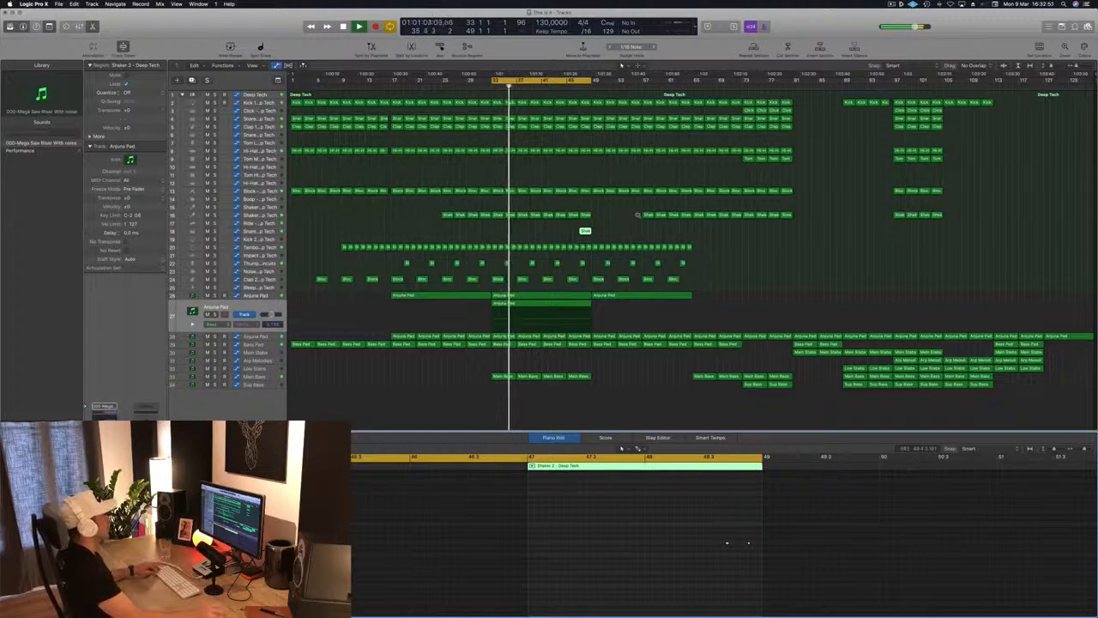
scroll(638, 216, "up", 6)
scroll(637, 215, "down", 2)
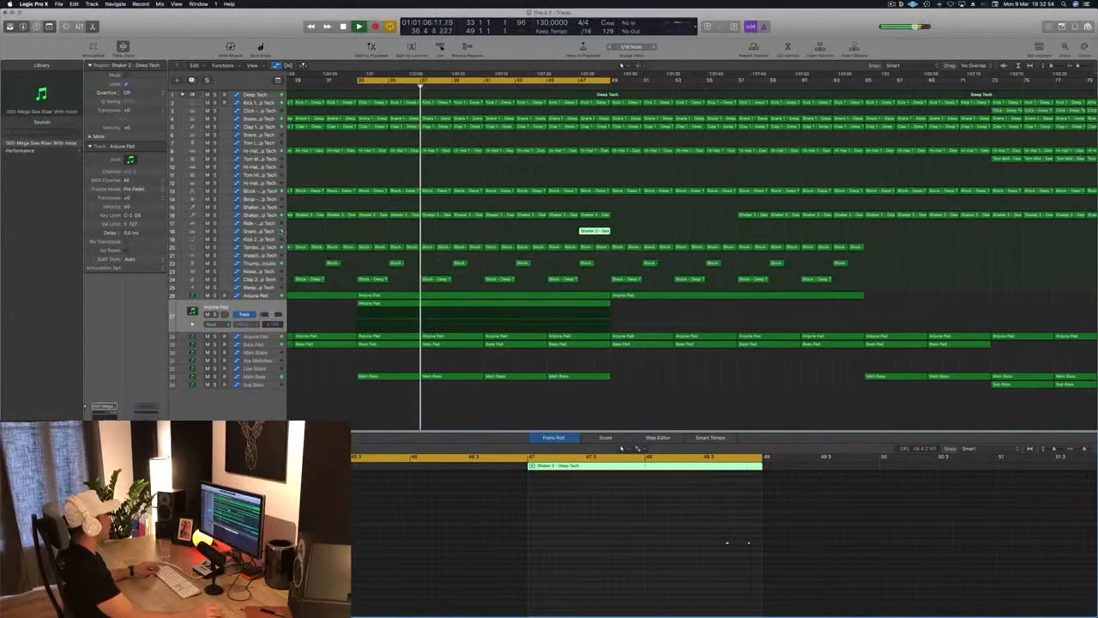
- In the Snare 3 track's region, copy the notes into three closely spaced hits just before bar 49 and delete the earliest note
left_click(280, 231)
scroll(719, 523, "up", 3)
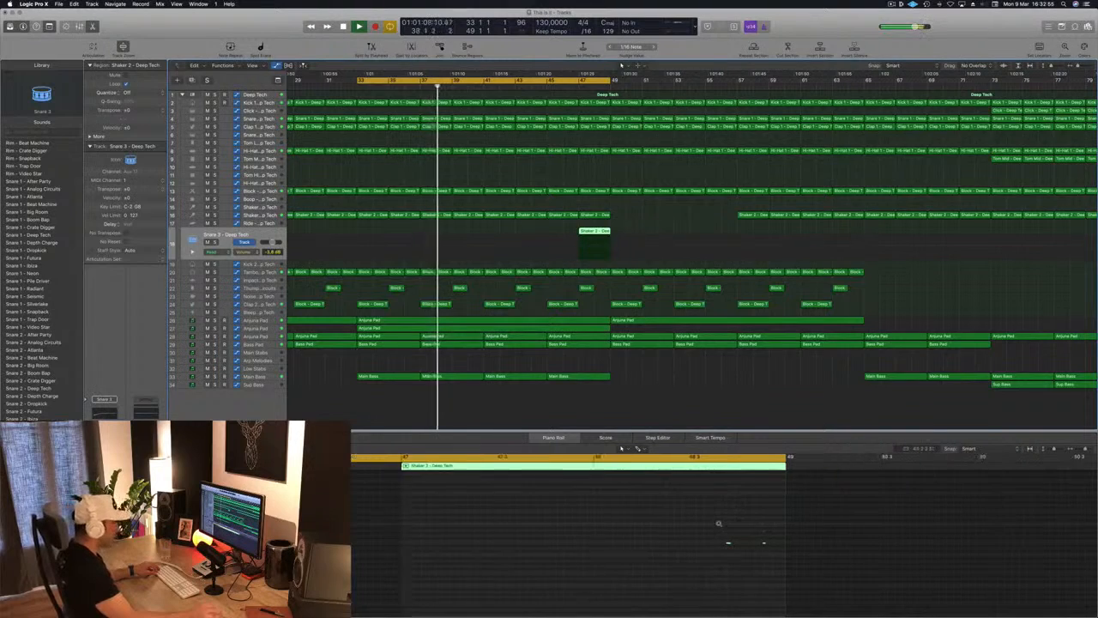
scroll(712, 536, "up", 3)
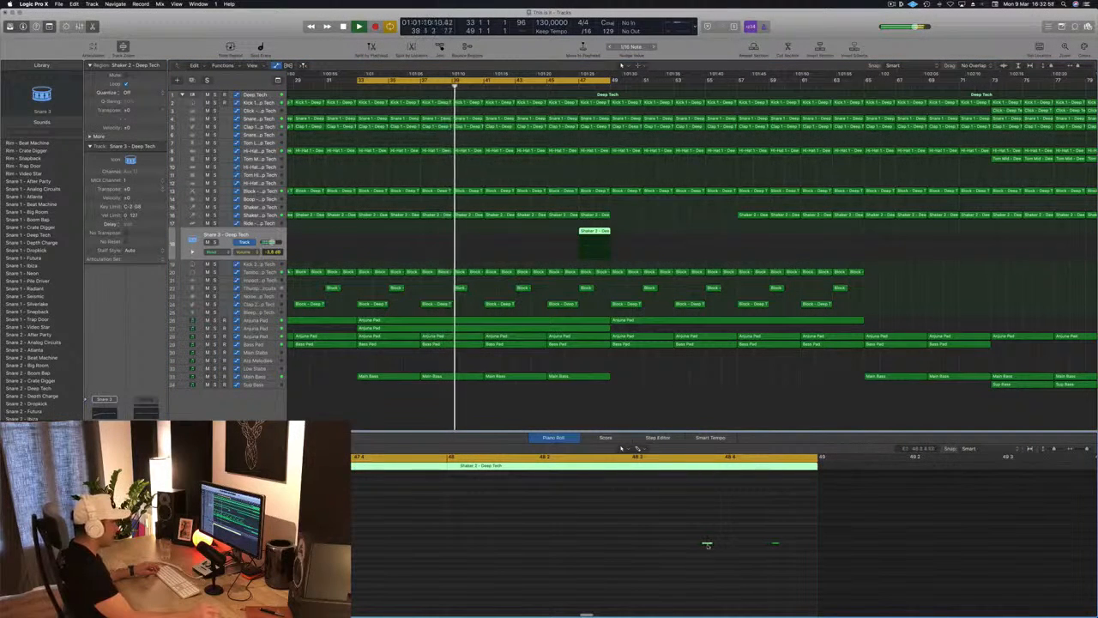
left_click_drag(708, 545, 794, 546)
left_click(708, 544)
key("Delete")
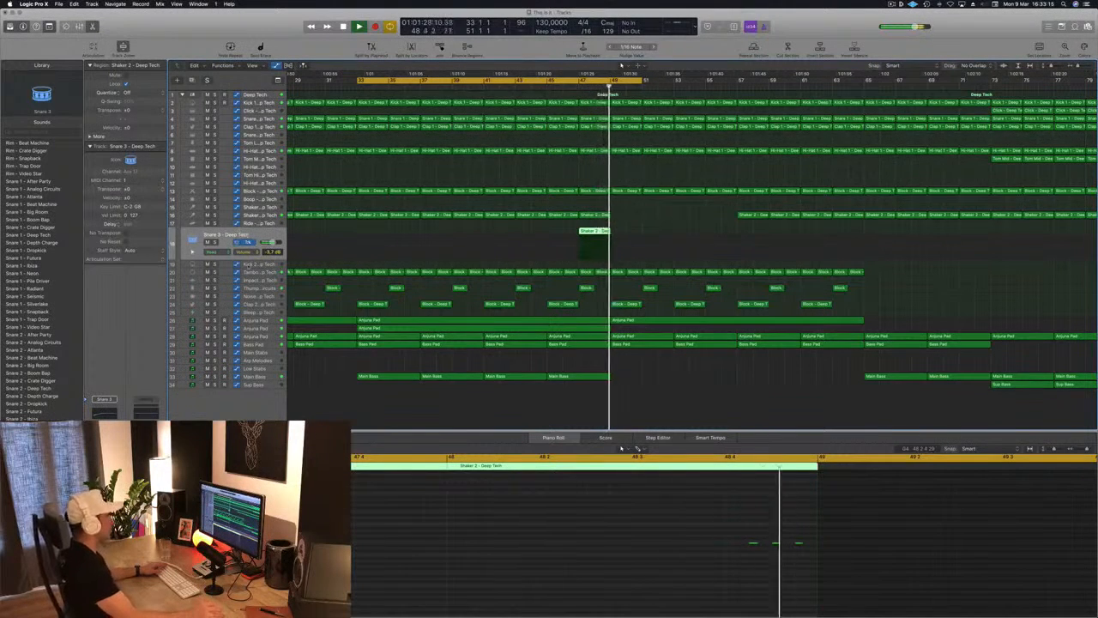
- Raise the Snare 3 track's volume to -1.1 dB and replay the section leading into bar 49
key("comma")
key("comma")
key("comma")
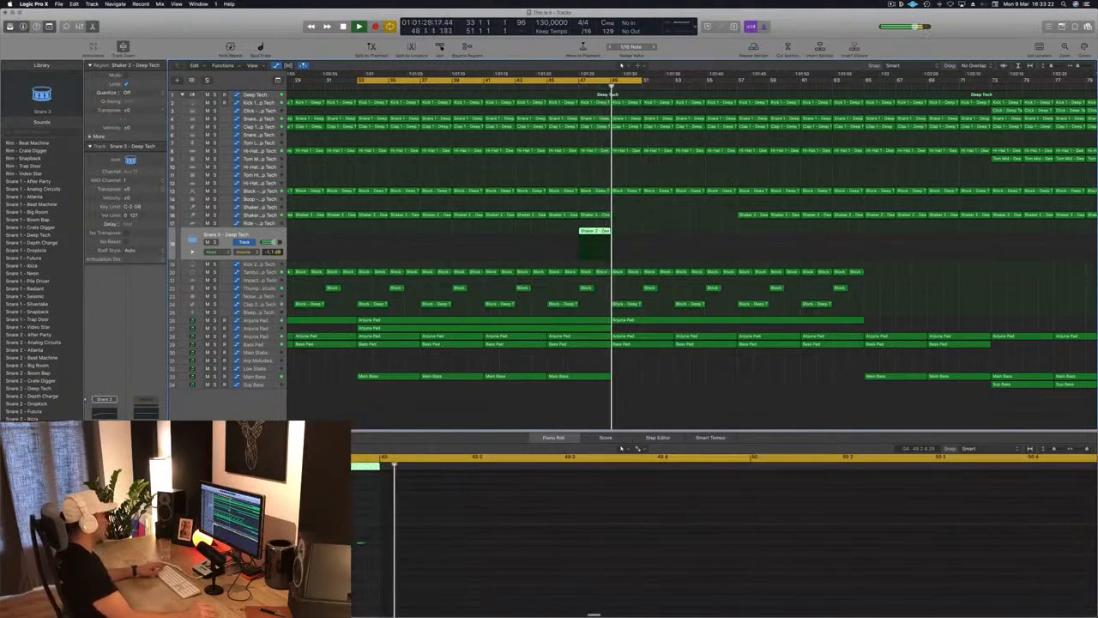
key("super+Left")
key("Return")
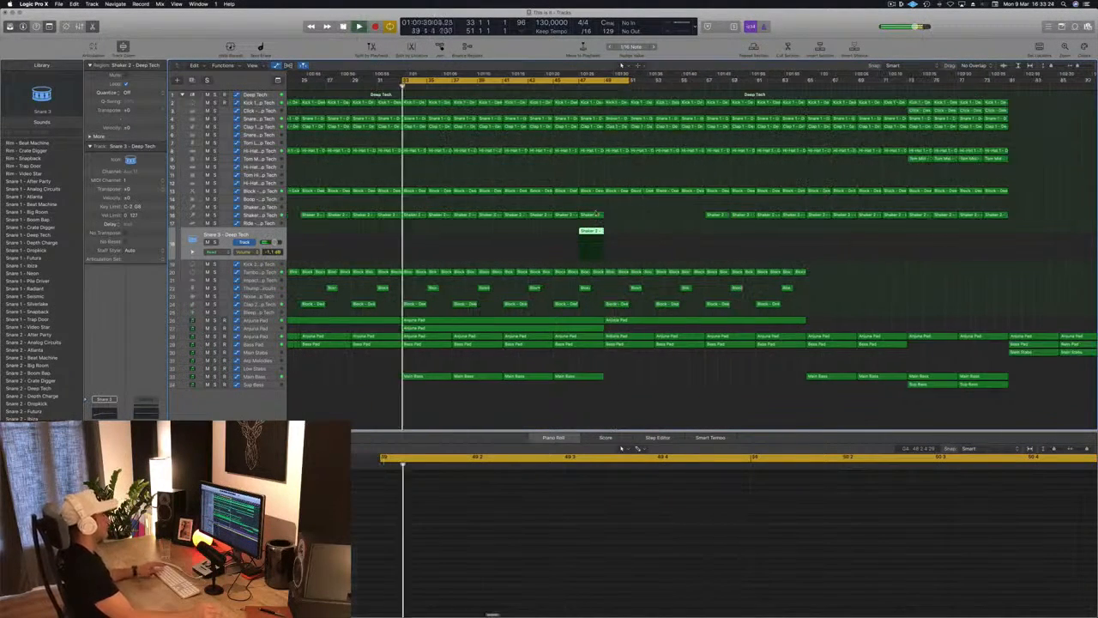
- Move the four Tom Mid regions from bars 73–81 to bars 41–49
key("super+Left")
key("super+Left")
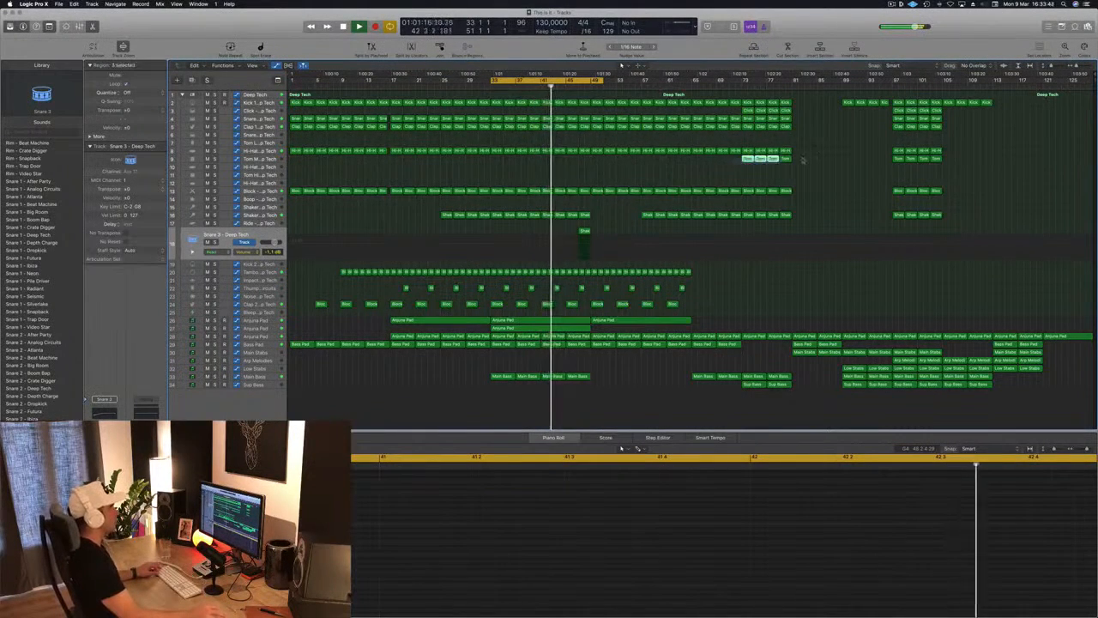
left_click(751, 160)
left_click_drag(751, 160, 551, 165)
left_click(496, 185)
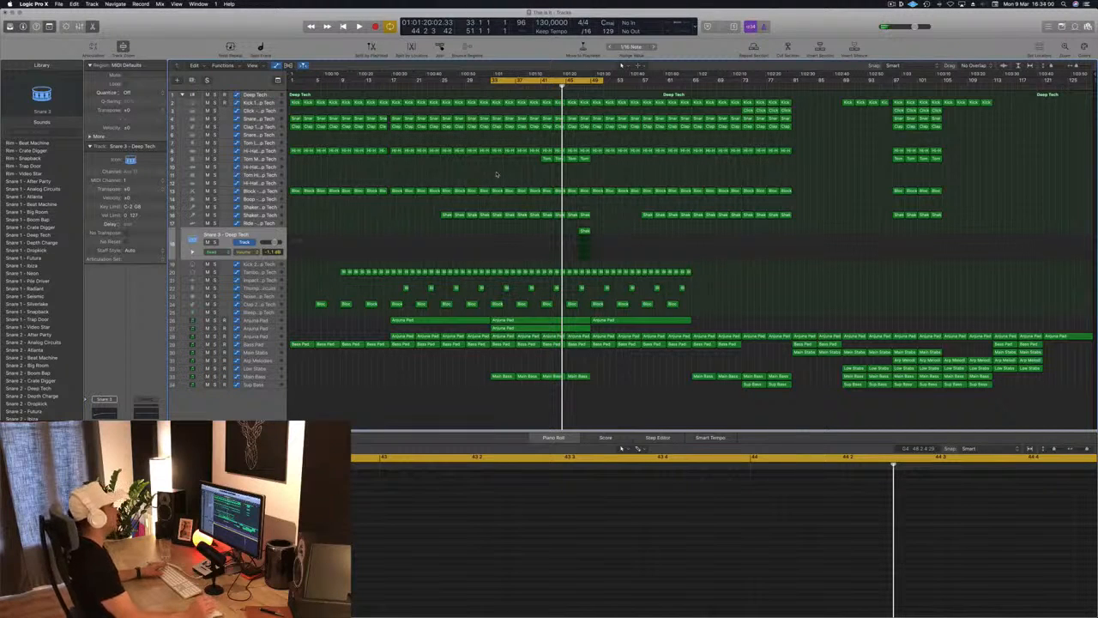
- Select the Tom Mid track and play the build-up into bar 49 to check the moved tom hits
key("space")
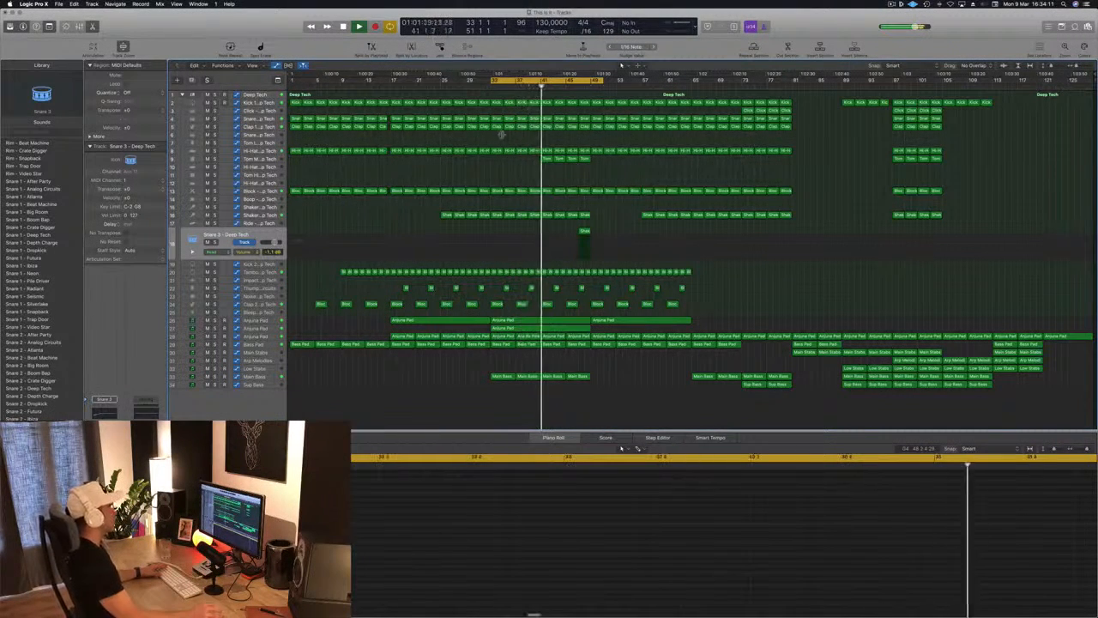
key("Up")
key("Up")
key("Up")
key("Up")
key("Up")
key("Up")
key("Up")
key("Up")
key("Up")
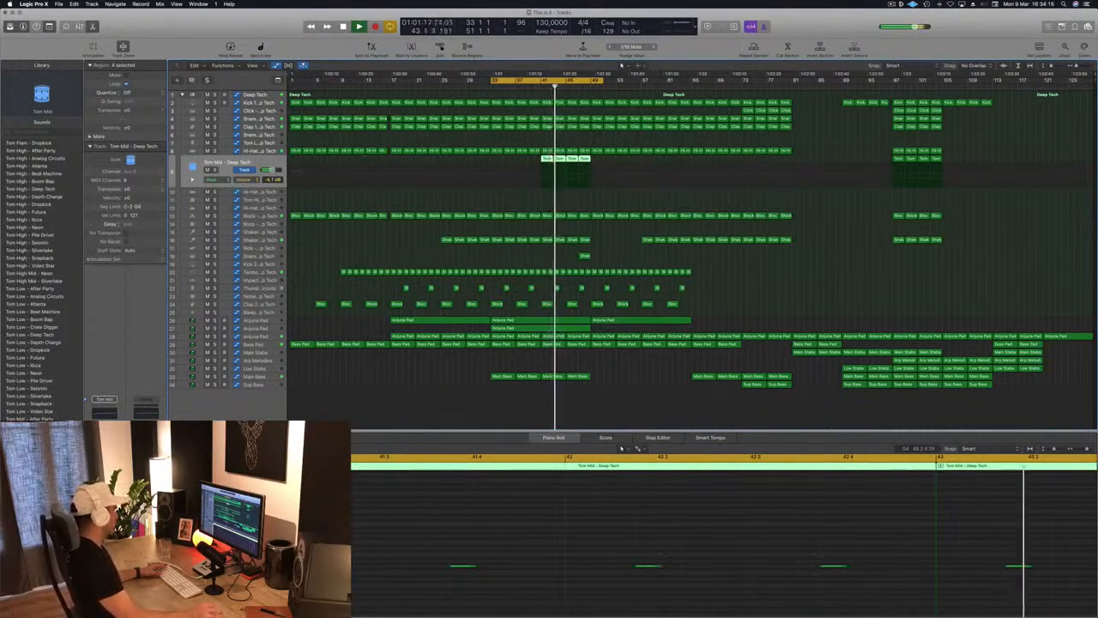
left_click(540, 204)
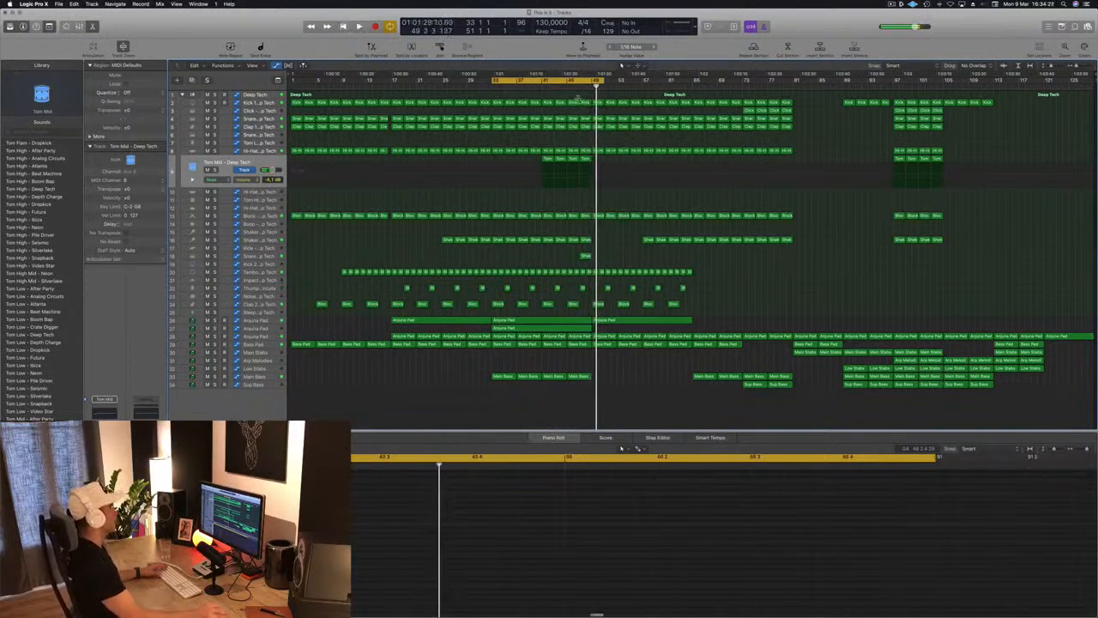
key("space")
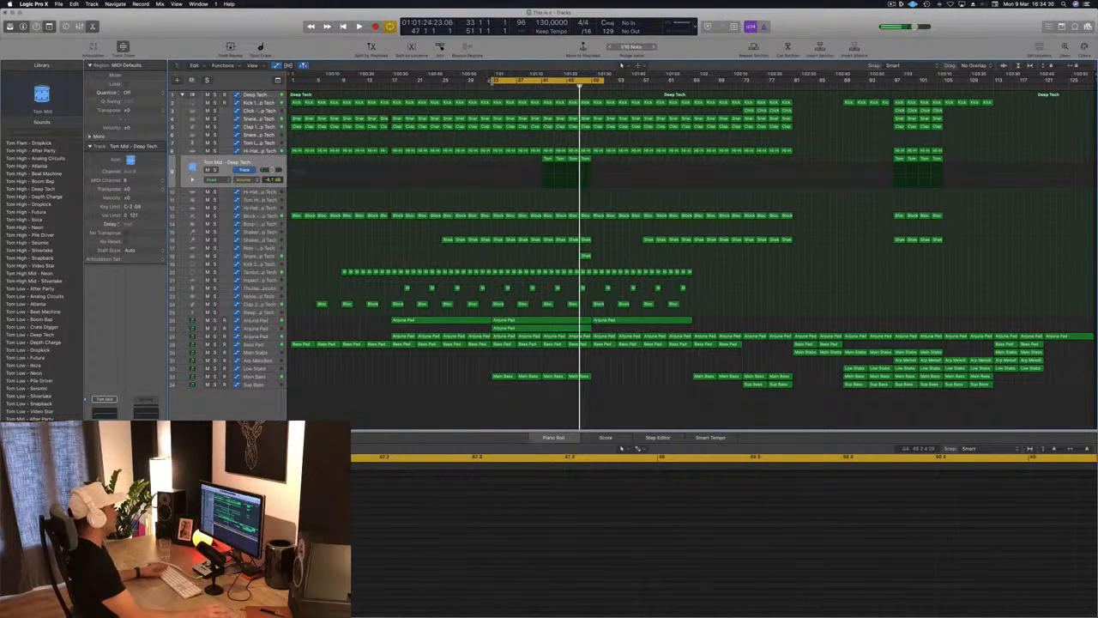
- Start the cycle range at bar 47 and change the Snare 3 track's sound to Snare 1 - Big Room
left_click_drag(493, 81, 581, 87)
key("space")
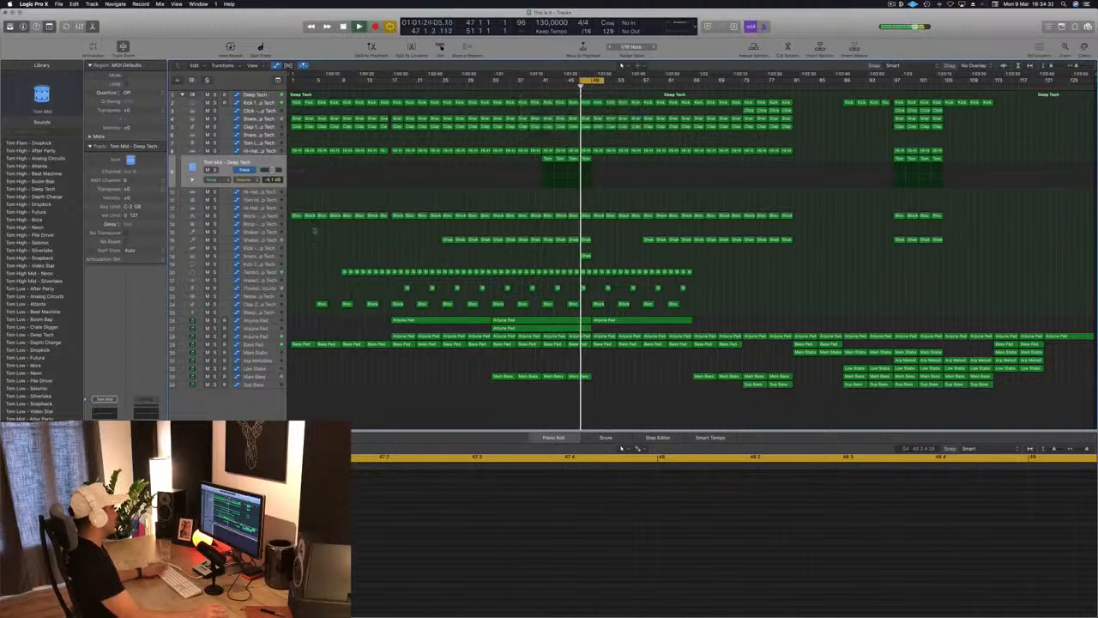
left_click(586, 256)
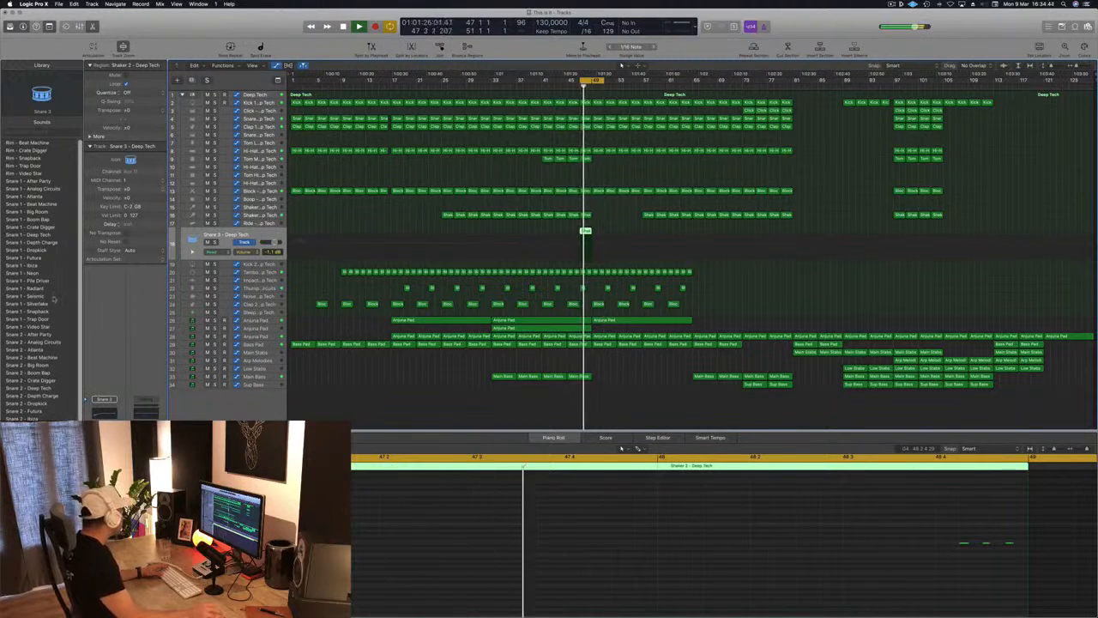
left_click(40, 211)
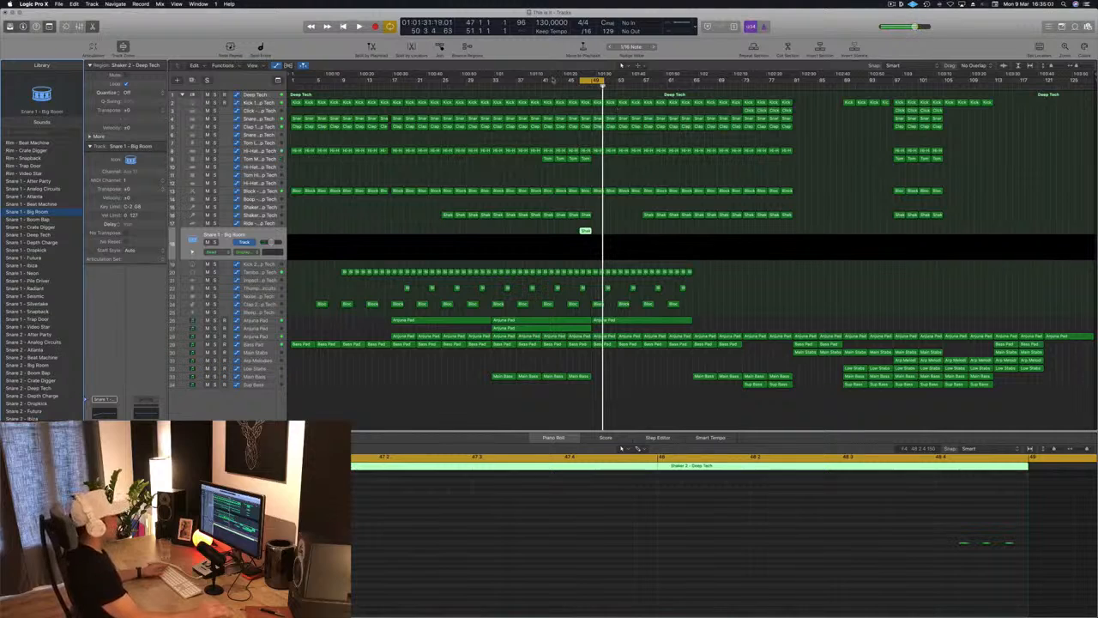
- Move the cycle range to bars 49–53 and play the arrangement from around bar 33
left_click_drag(607, 81, 604, 85)
key("space")
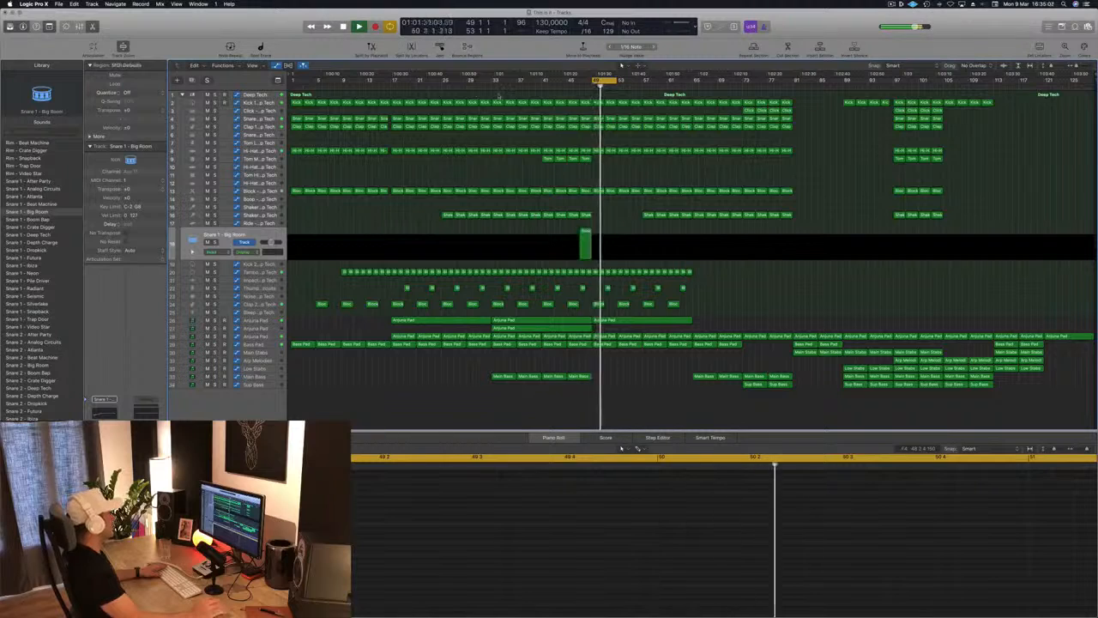
left_click(485, 86)
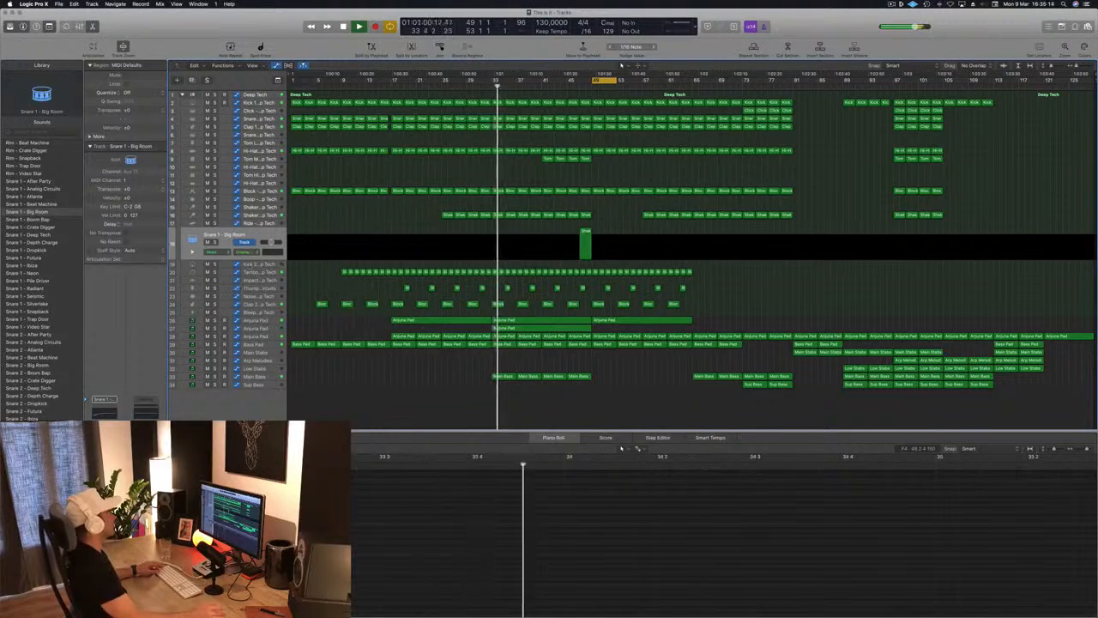
- Delete the Snare, Clap 1, Hi-Hat, Block and Tambourine regions in bars 49–57, keeping the Kick 1 regions
left_click(512, 233)
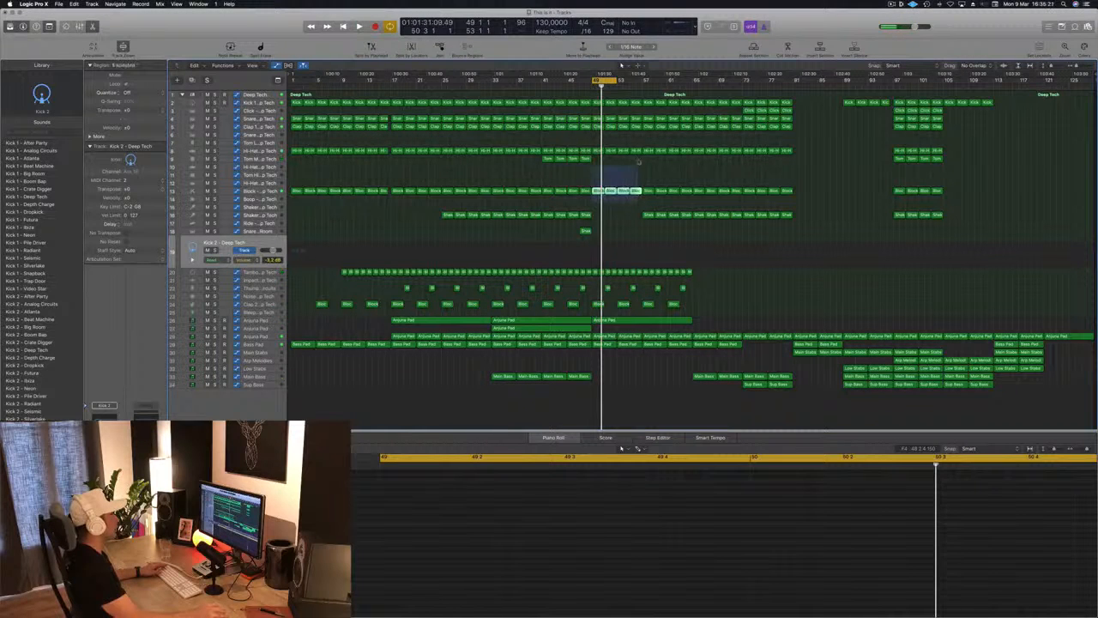
key("Delete")
key("space")
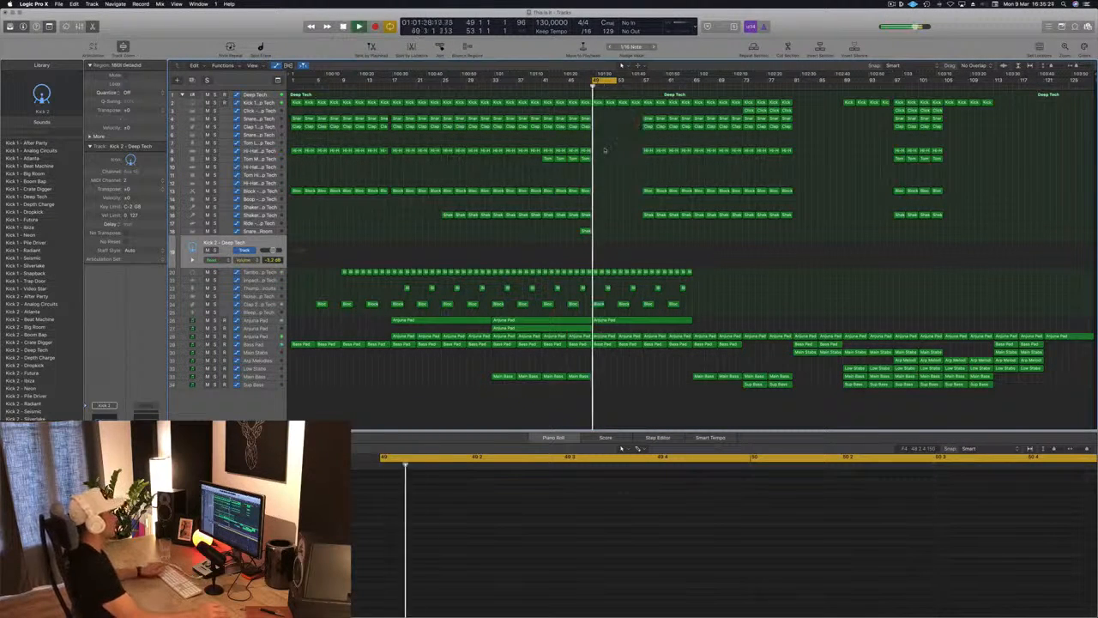
left_click(593, 272)
left_click_drag(593, 271, 639, 276)
key("Delete")
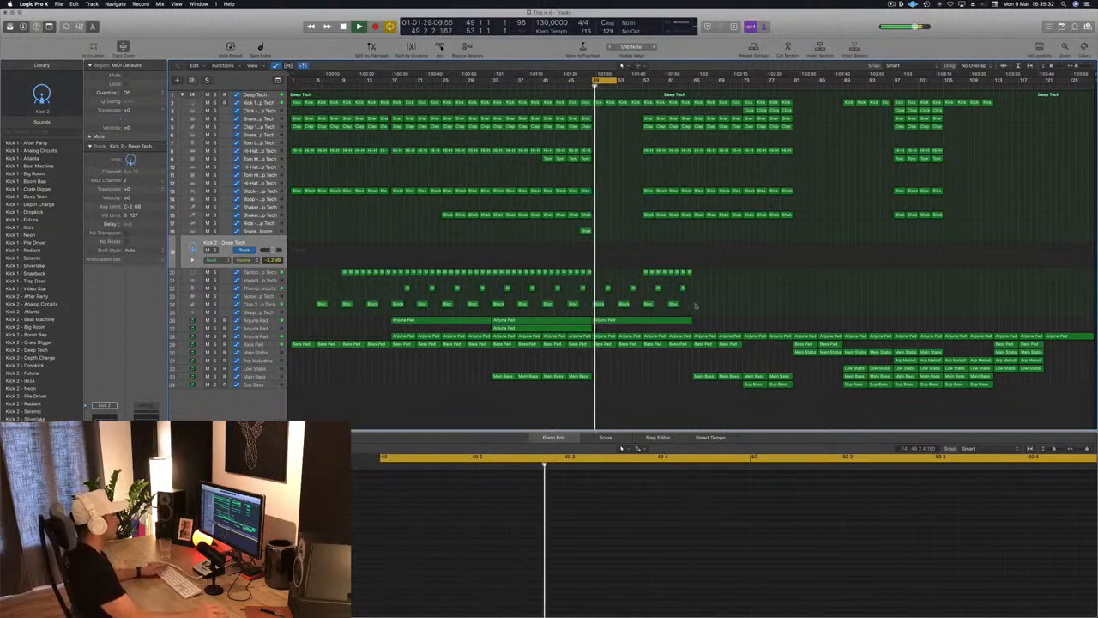
- Delete the long Arjuna Pad region and the shorter Arjuna Pad and Bass Pad regions in bars 49–65
left_click(663, 321)
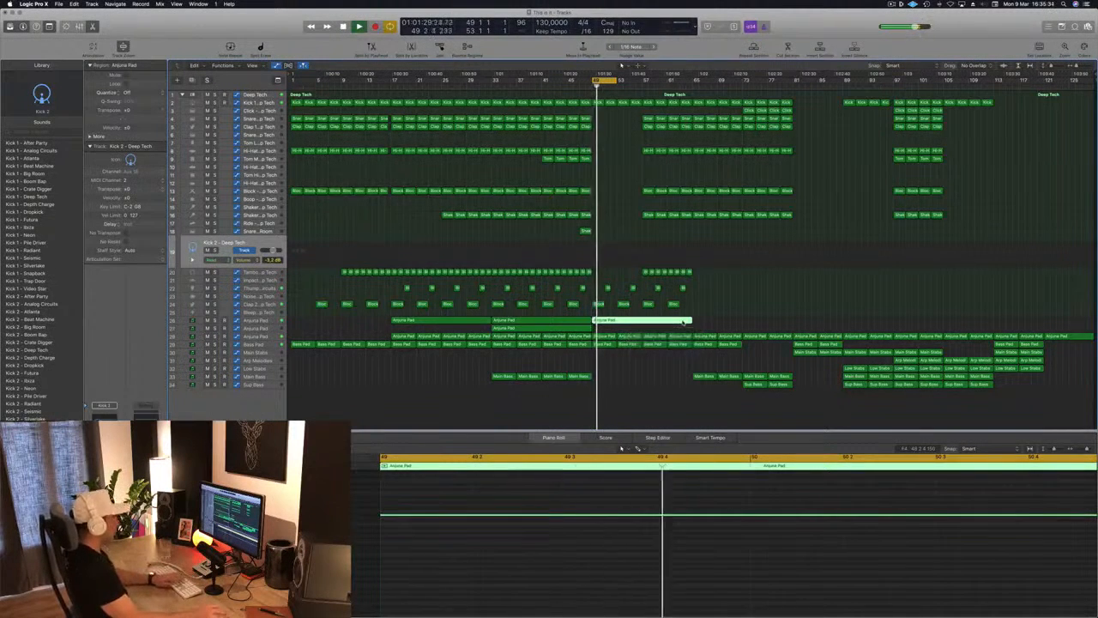
key("Delete")
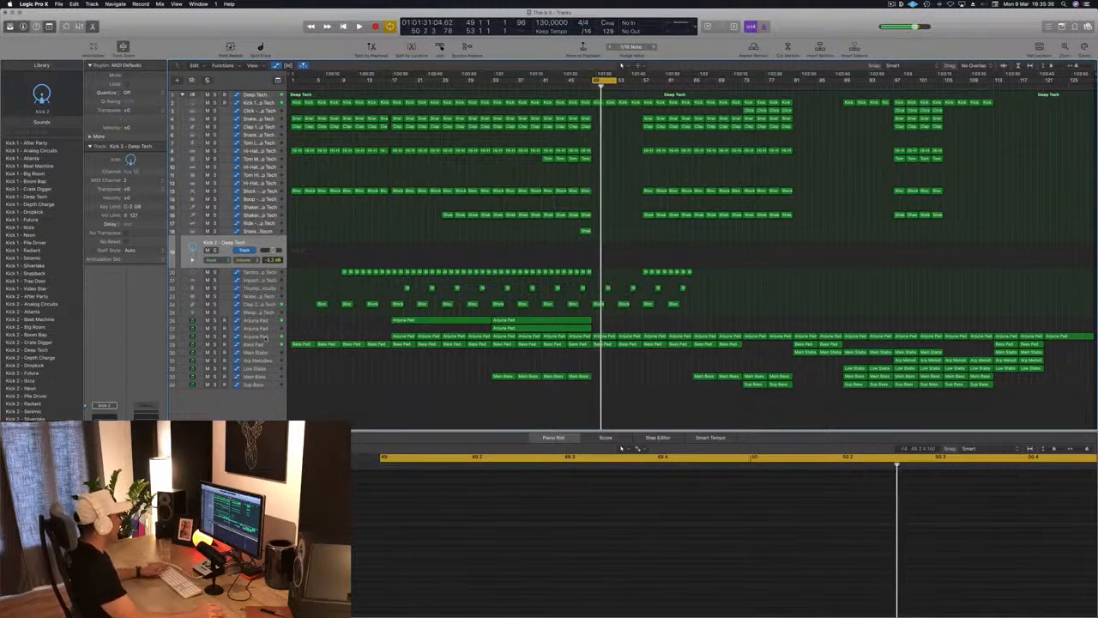
left_click(257, 336)
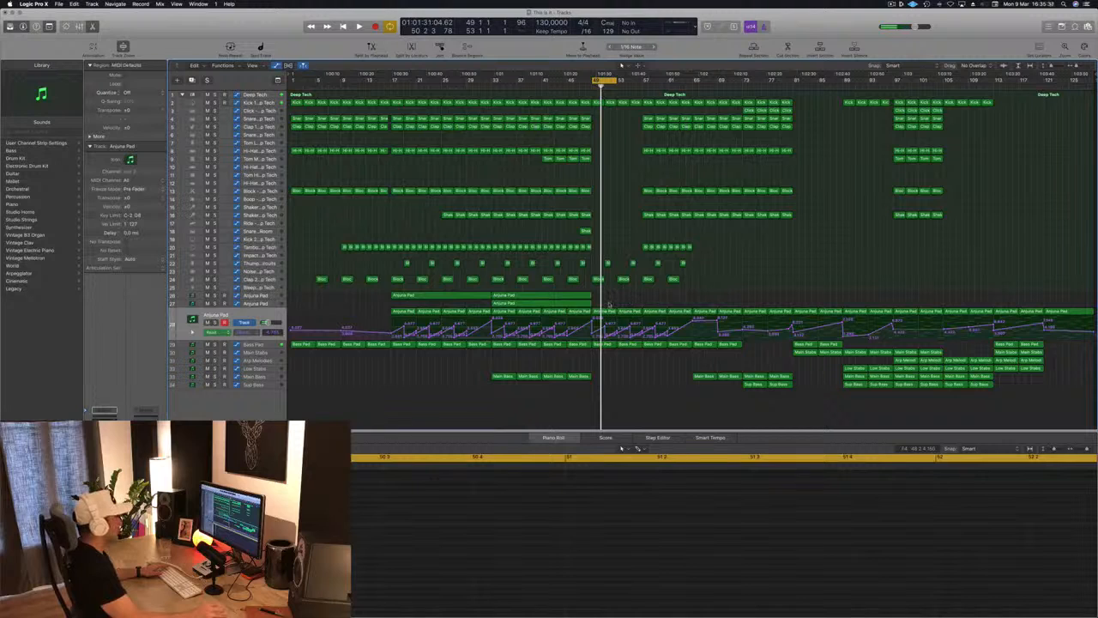
key("Delete")
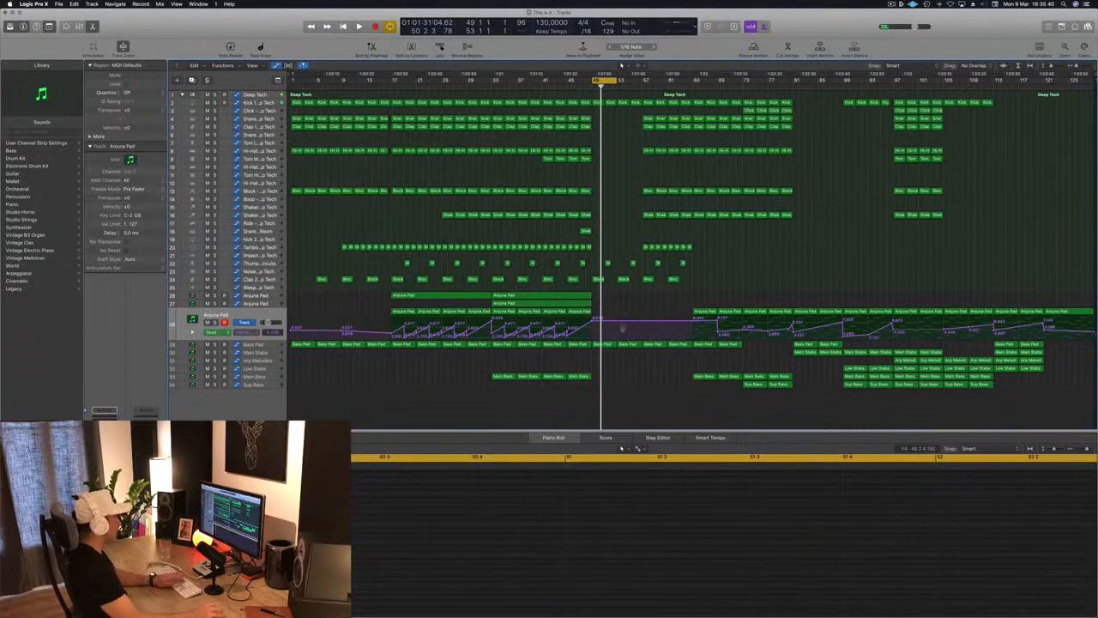
key("Delete")
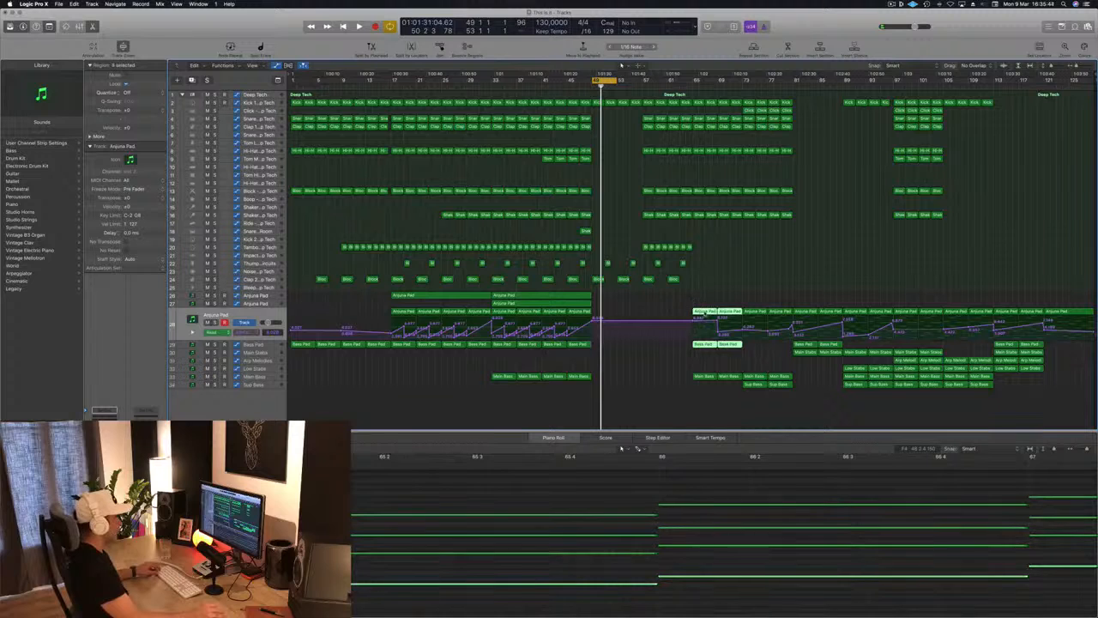
- Copy the Arjuna Pad, Bass Pad and Main Bass regions from bars 65–73 and the Sup Bass regions from bars 73–81 to bar 49
left_click_drag(699, 316, 605, 318)
left_click(705, 376)
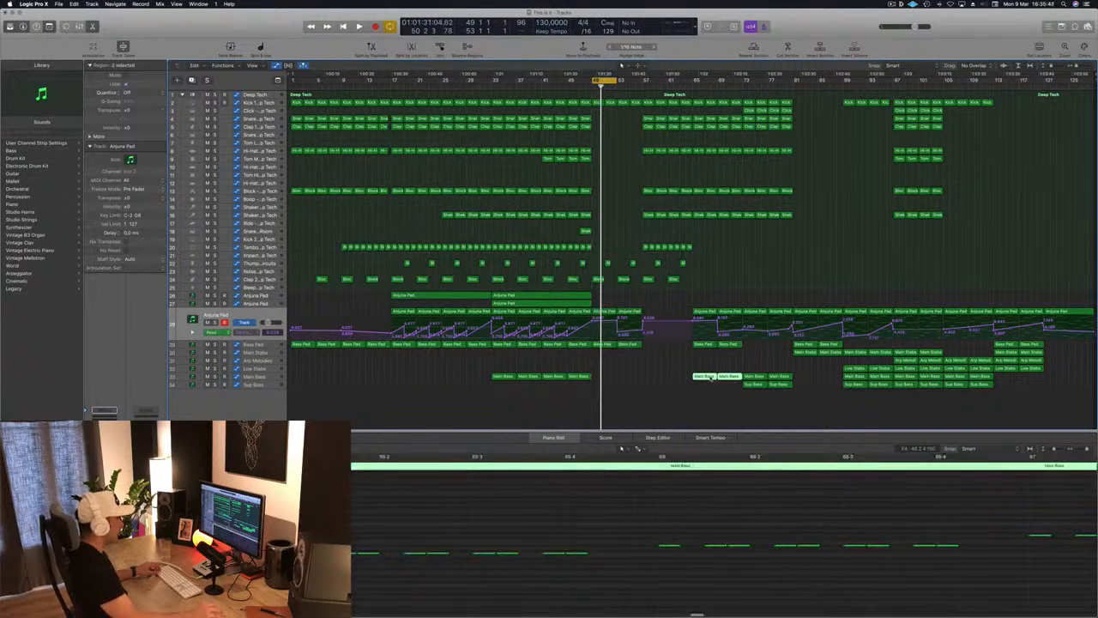
left_click_drag(705, 378, 605, 378)
left_click(755, 383)
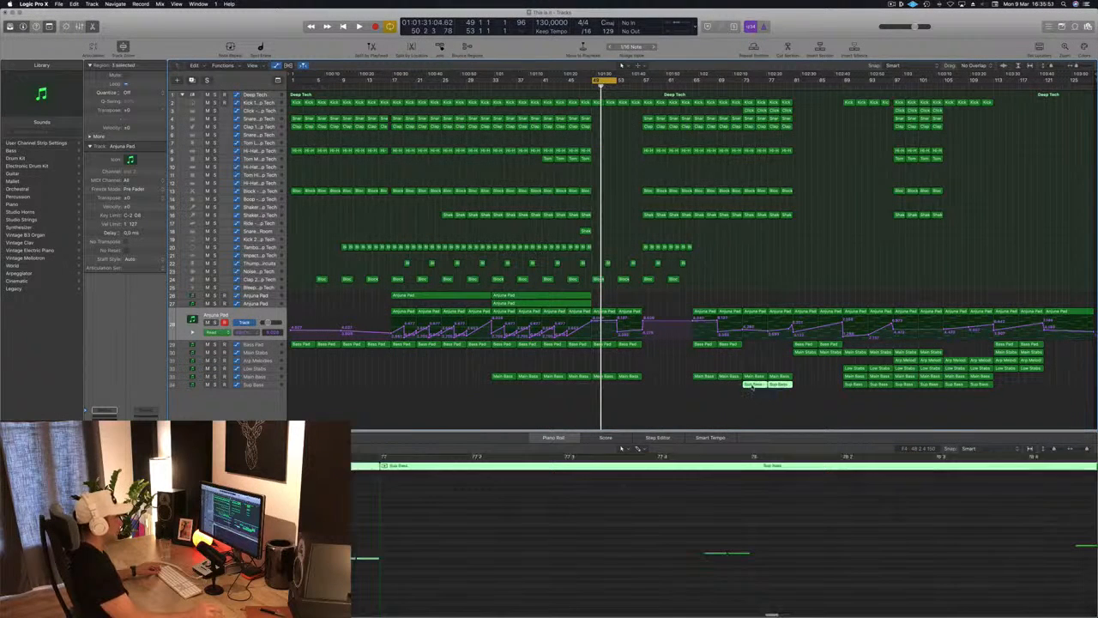
left_click_drag(752, 386, 601, 396)
key("space")
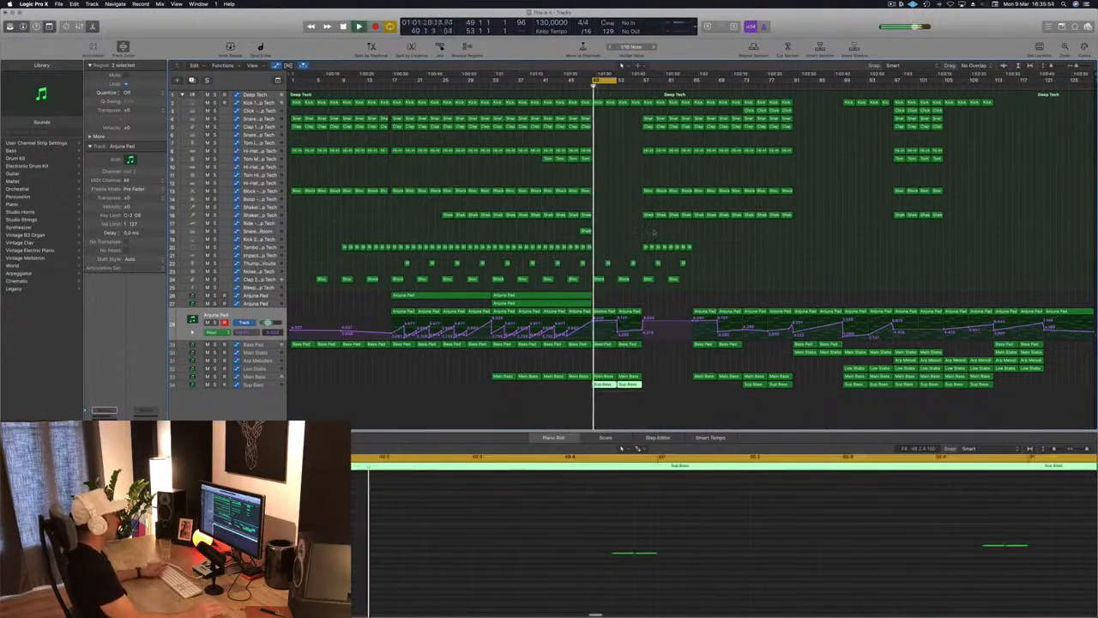
- Lower the Arjuna Pad automation at bar 49 so it ramps up to bar 53, and adjust the Main Bass automation point at bar 49
scroll(616, 192, "up", 5)
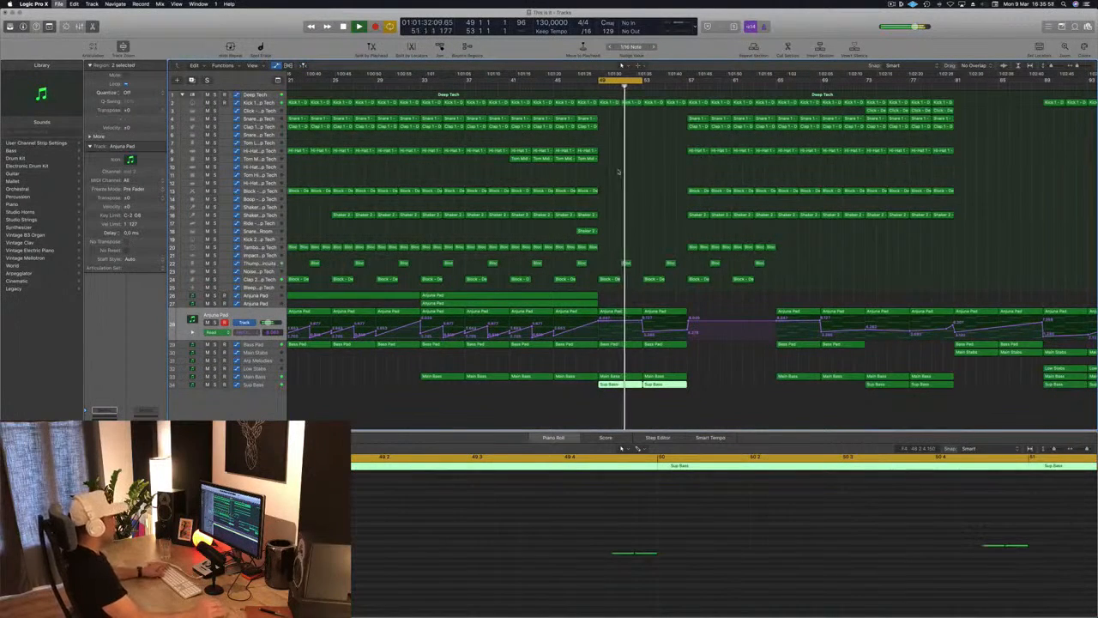
key("space")
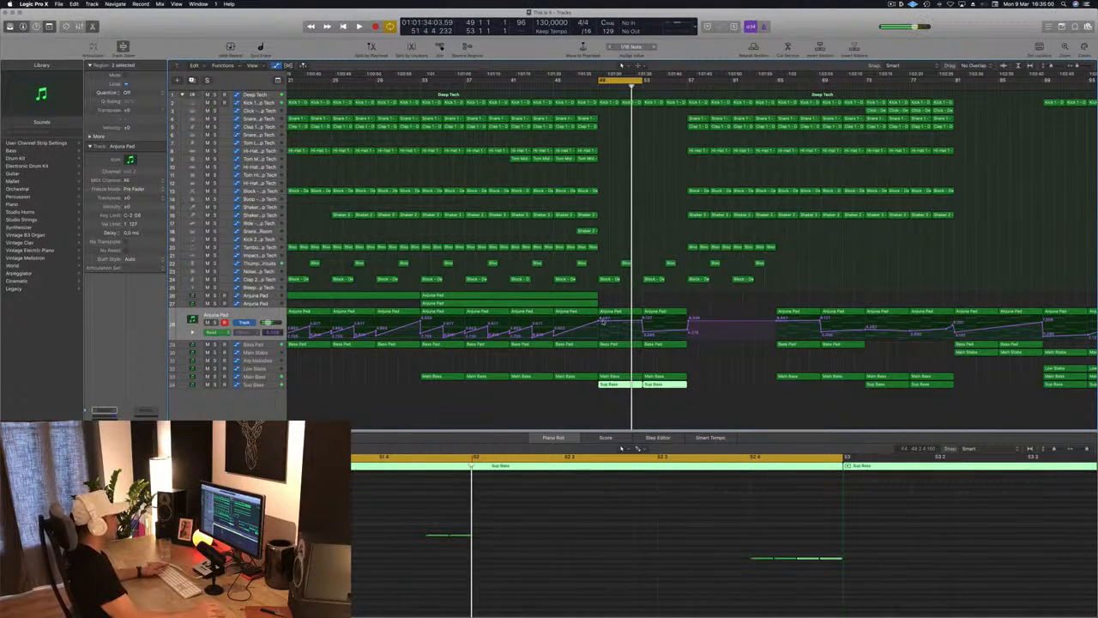
left_click(605, 320)
left_click_drag(602, 330, 603, 338)
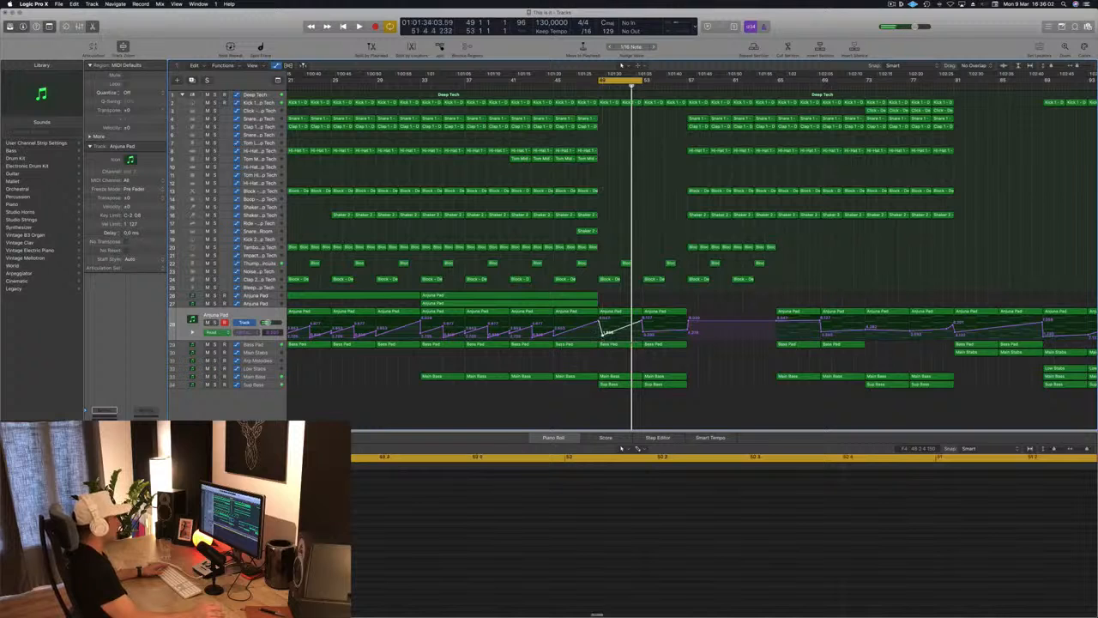
left_click(603, 331)
key("space")
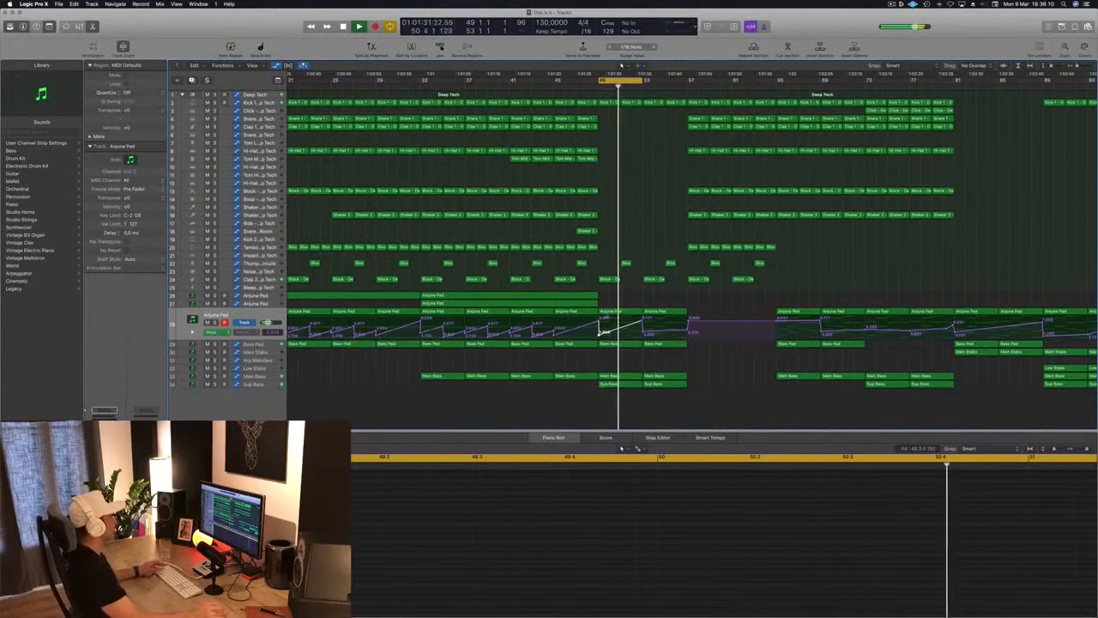
left_click(621, 376)
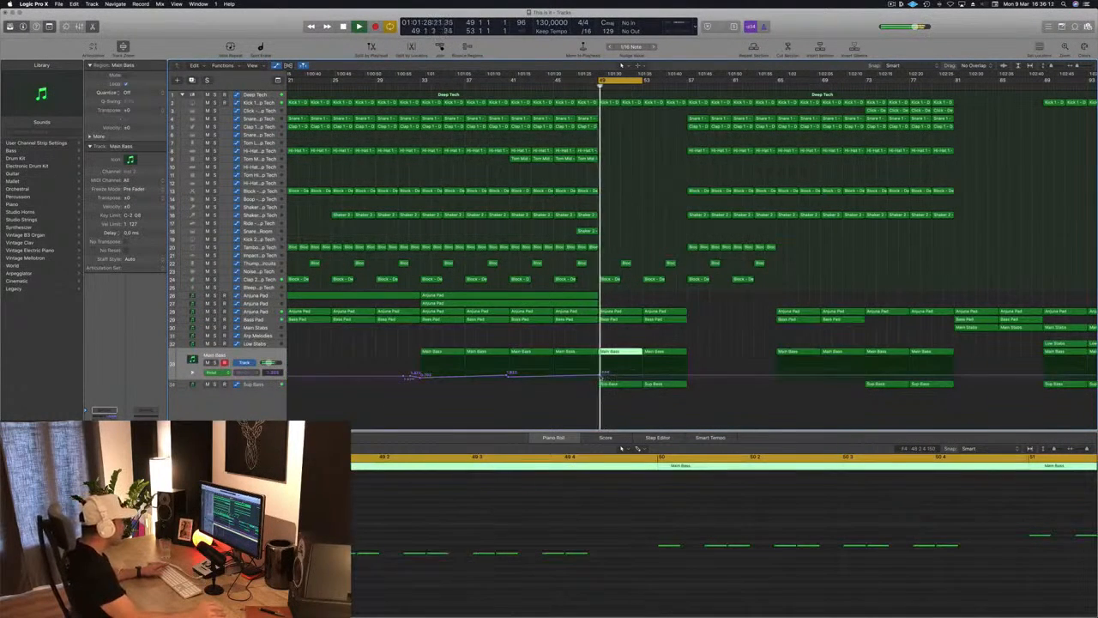
left_click(599, 375)
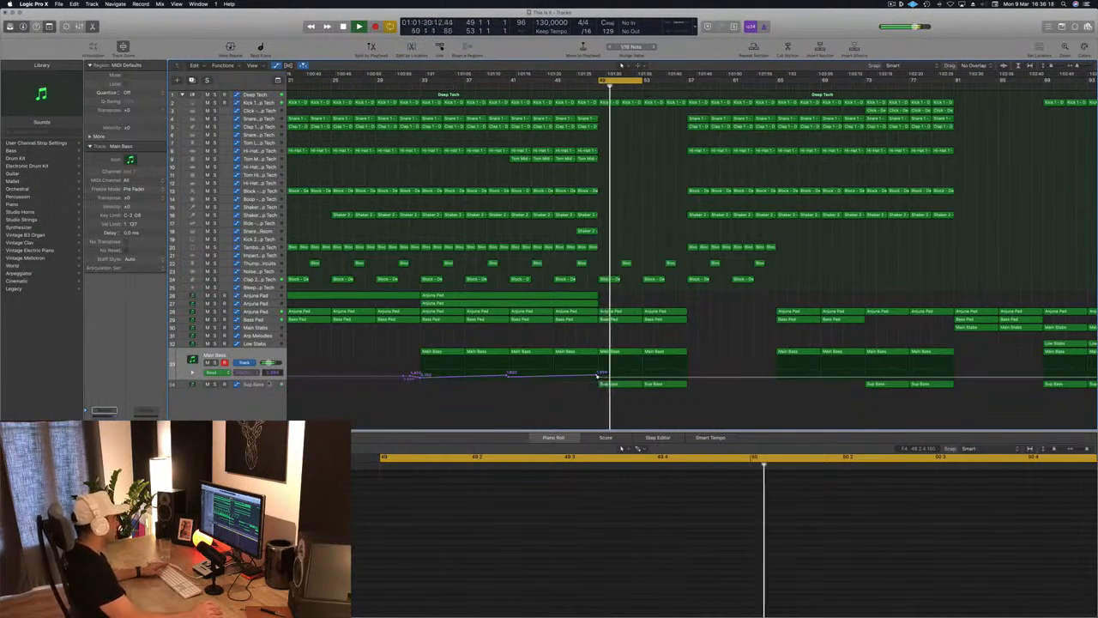
- Inspect the Channel EQ on the Sup Bass track while playing the section from bar 49, and close it
left_click(269, 384)
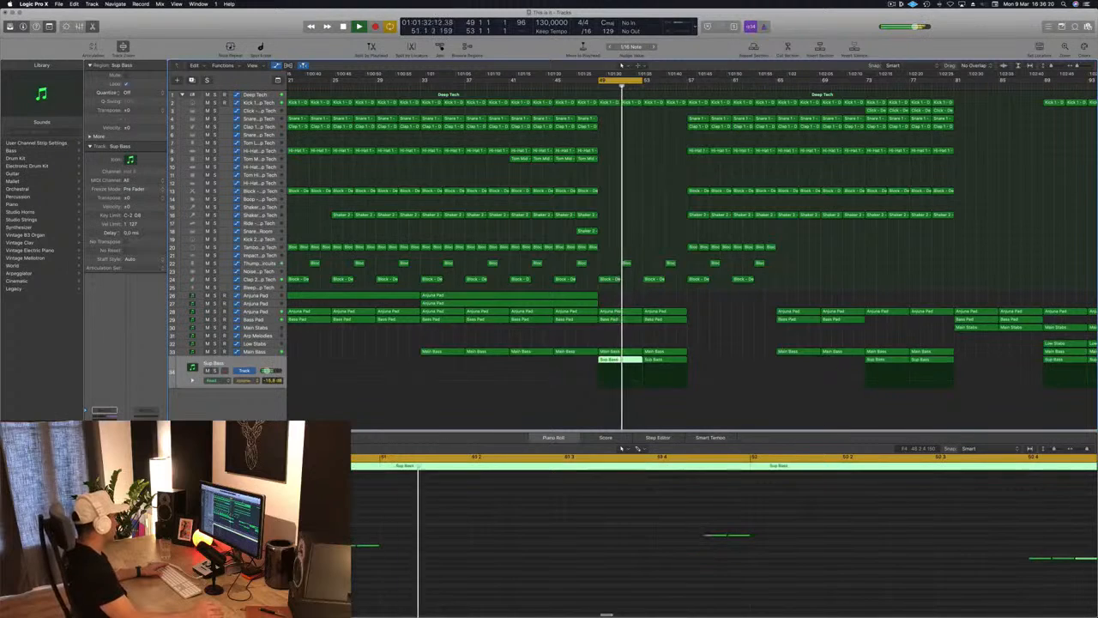
left_click(104, 421)
key("space")
key("space")
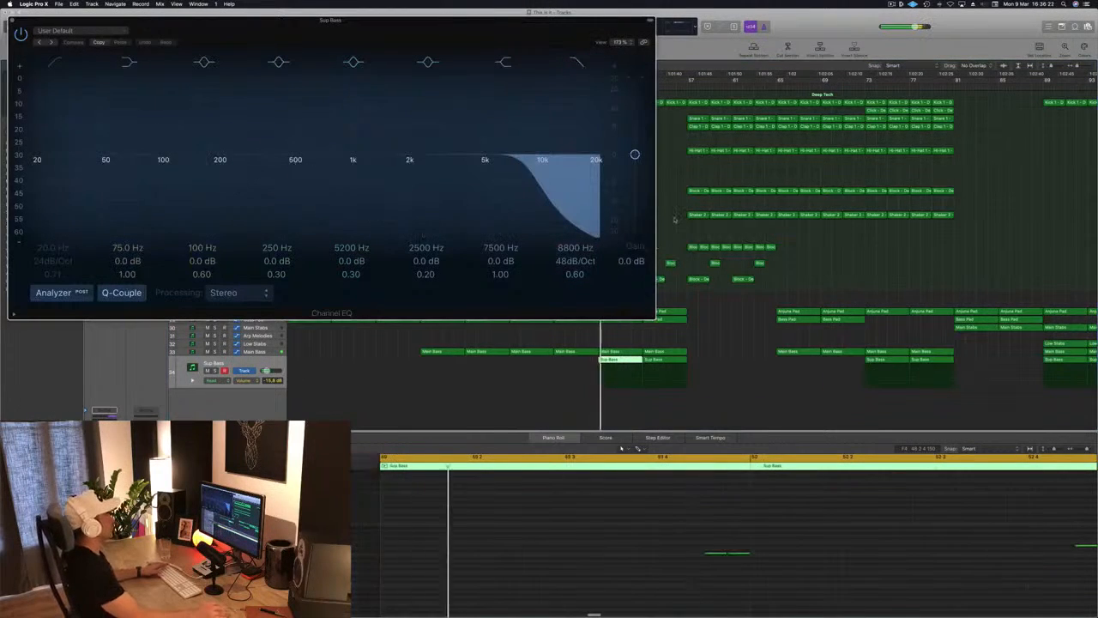
left_click(675, 220)
key("super+w")
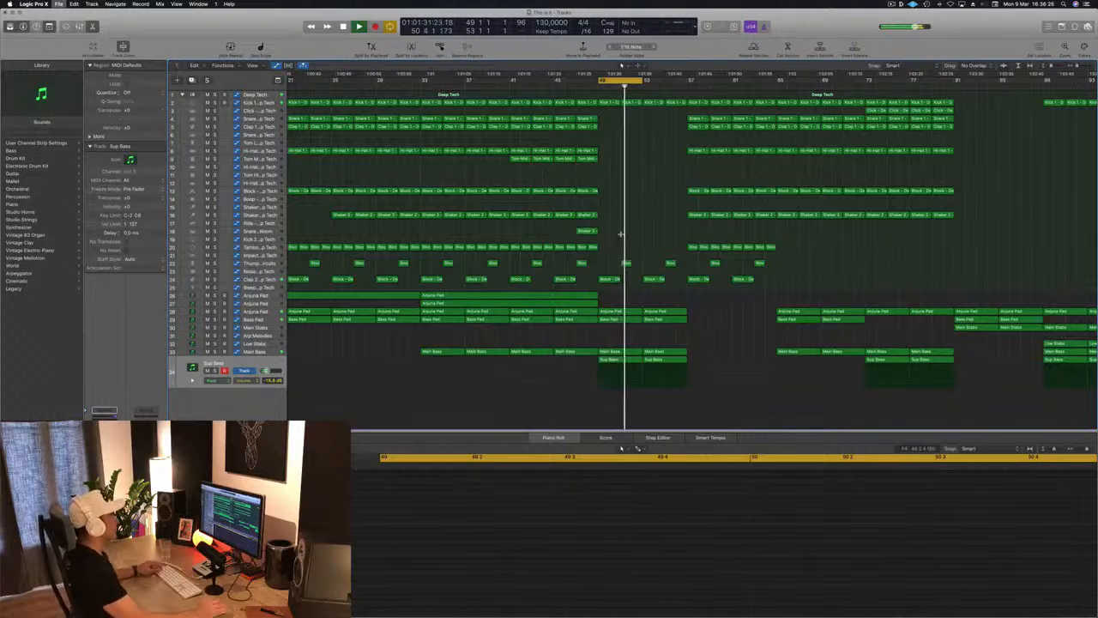
- Delete the two regions on the Thump track in bars 49–57 and extend the cycle range to bars 49–57
key("super+Right")
key("space")
key("space")
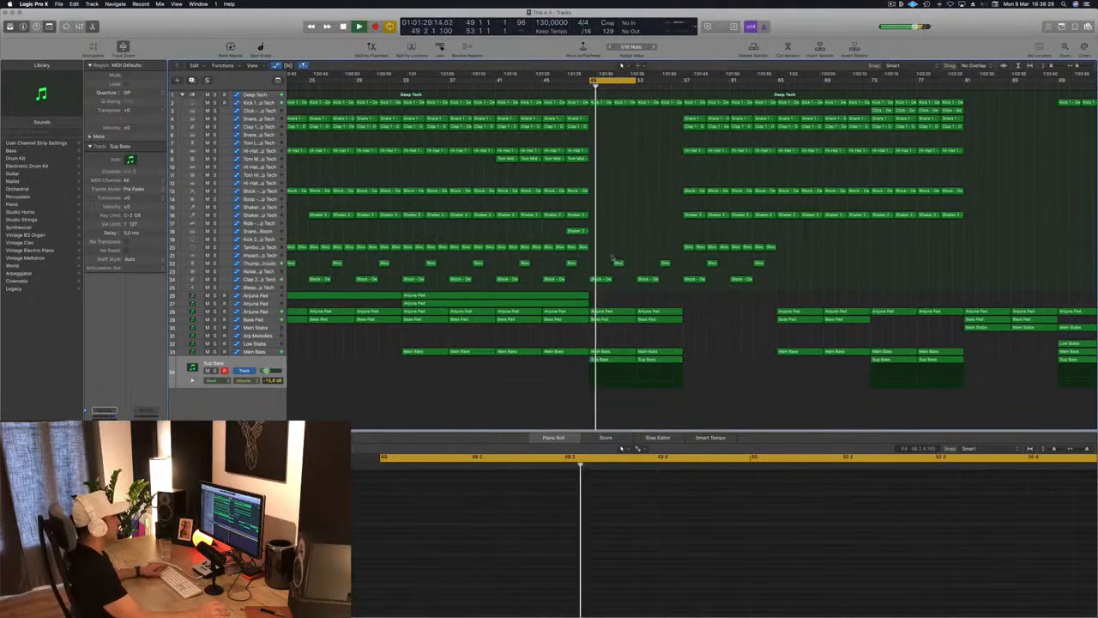
left_click_drag(614, 256, 663, 273)
left_click(653, 217)
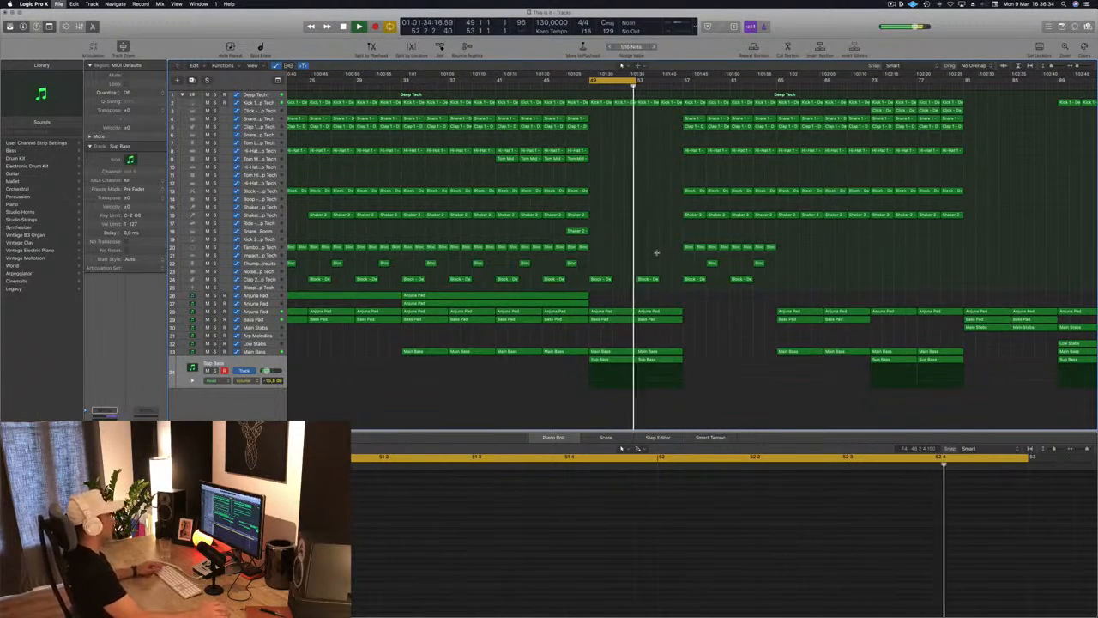
key("super+Left")
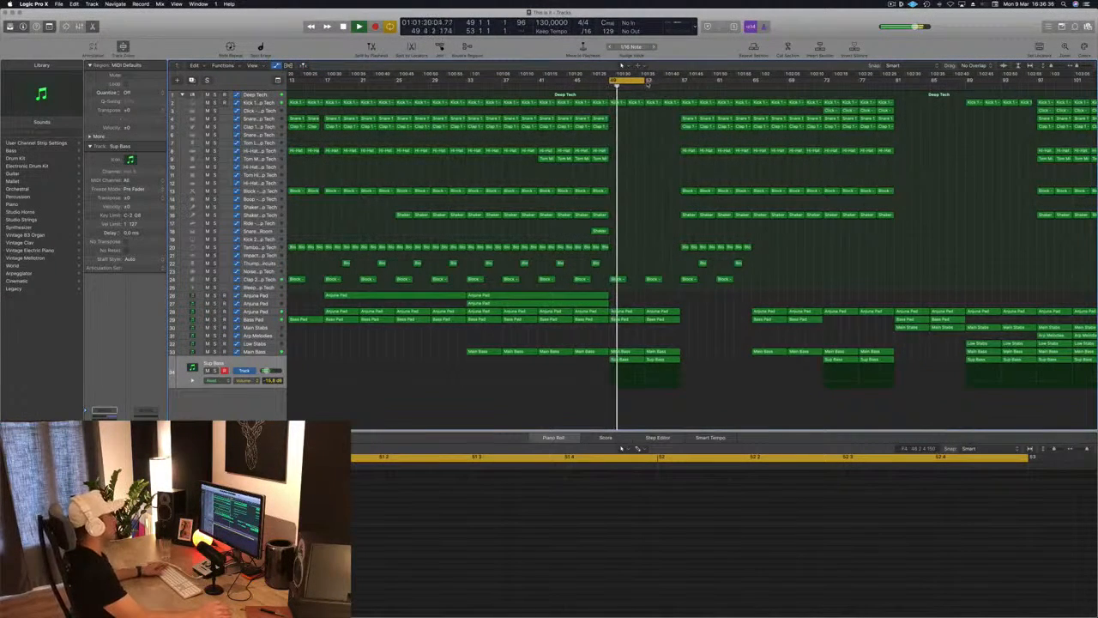
left_click_drag(645, 77, 679, 77)
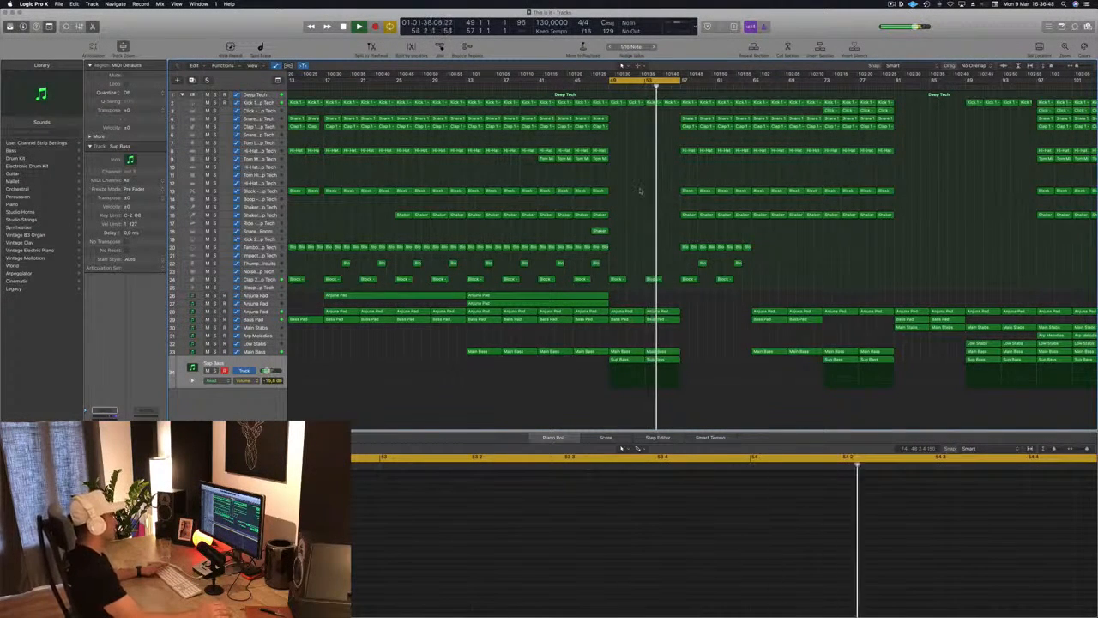
- Shape the Arjuna Pad automation so it falls from bar 53 to bar 57, and play the section from bar 49
left_click(255, 311)
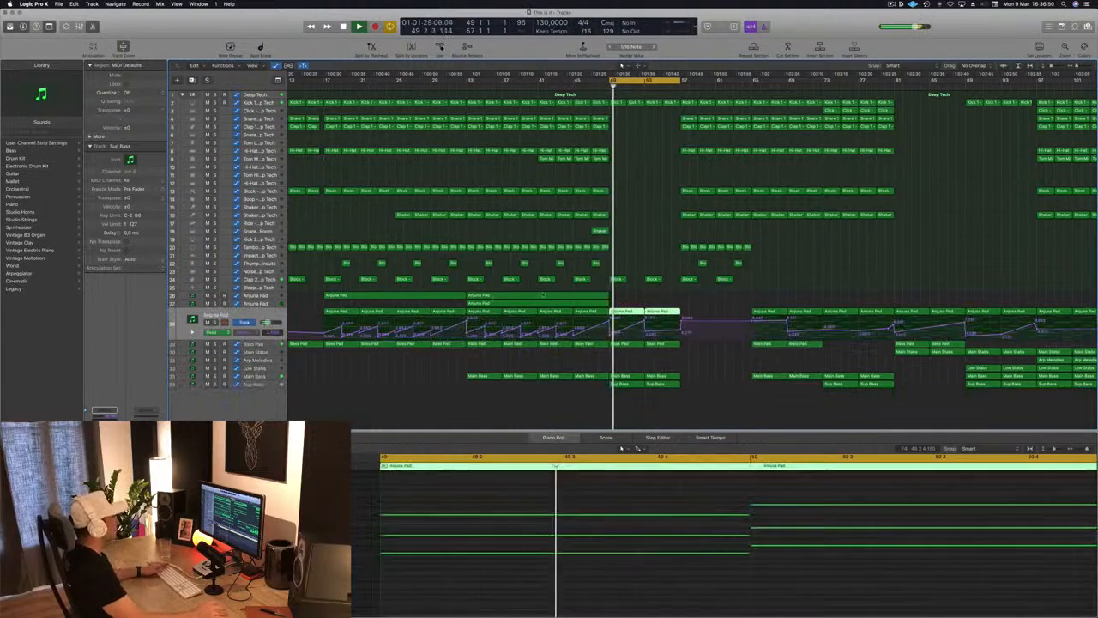
key("space")
left_click(647, 322)
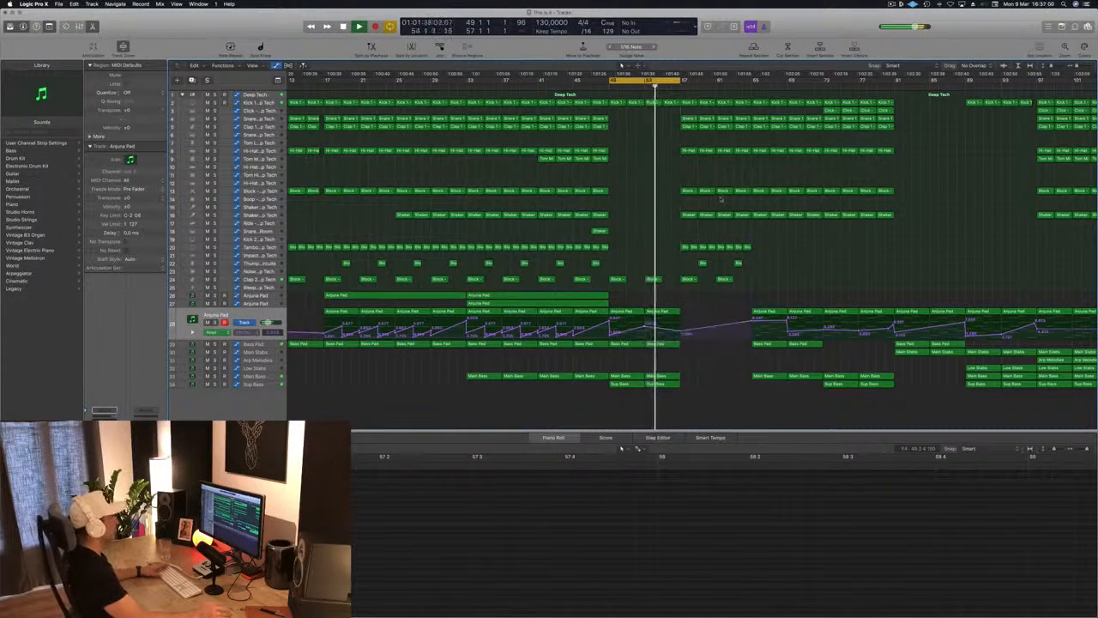
key("space")
key("space")
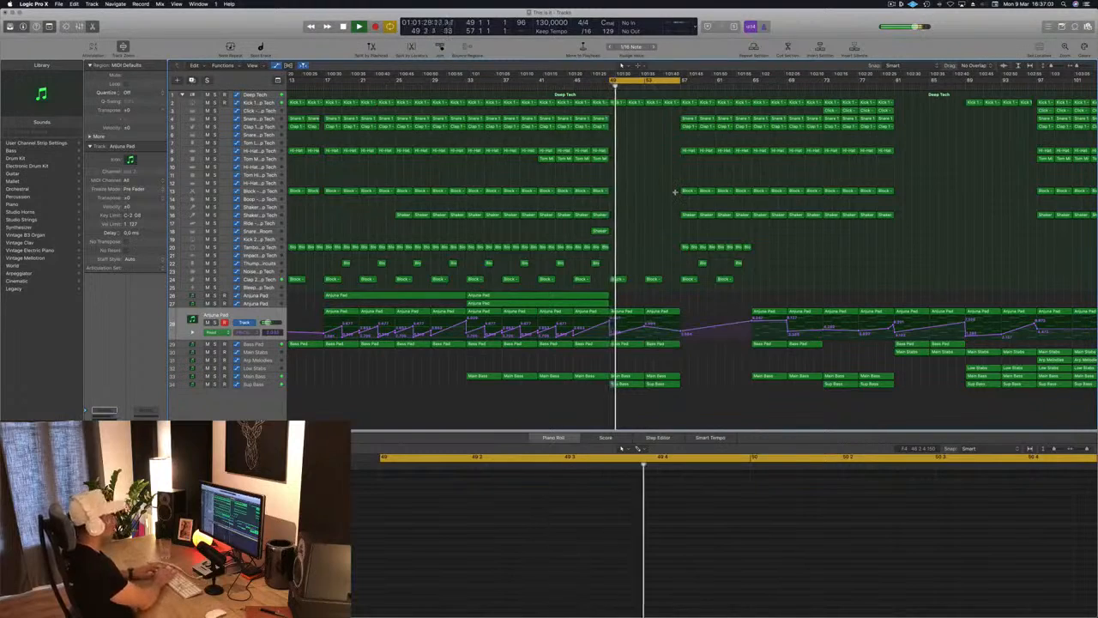
- Repeat the bars 49–57 section three times so it fills up to bar 81, pushing the following arrangement back
key("super+v")
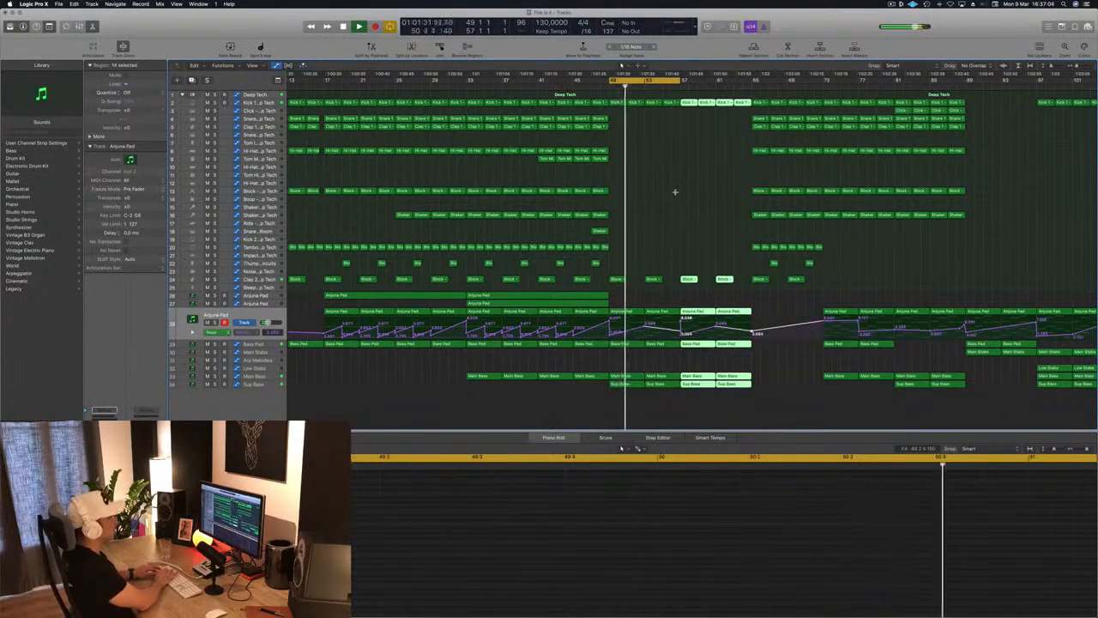
key("super+v")
key("super+v")
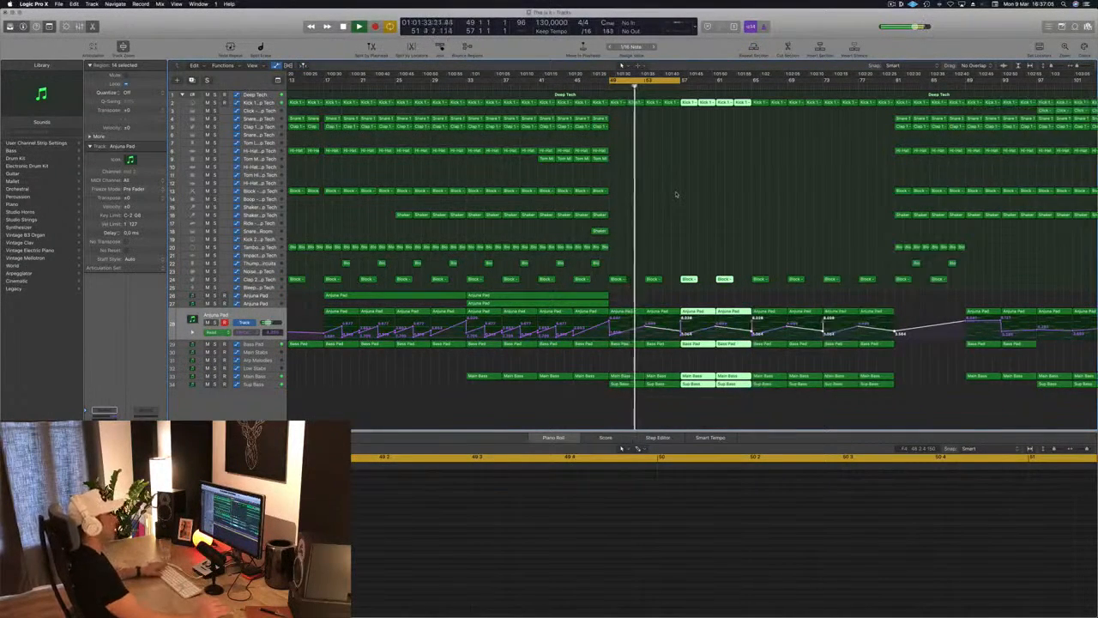
left_click(675, 191)
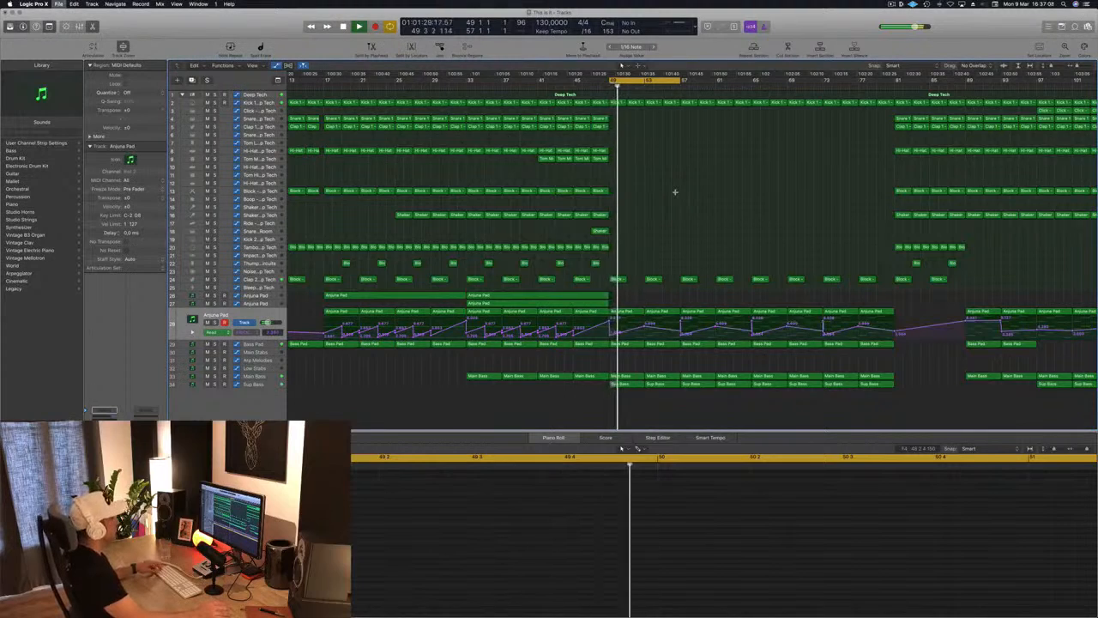
- Duplicate the Arp Melodies track and place the Arp Melodies region from bar 121 at bar 49 on the new track
key("super+Left")
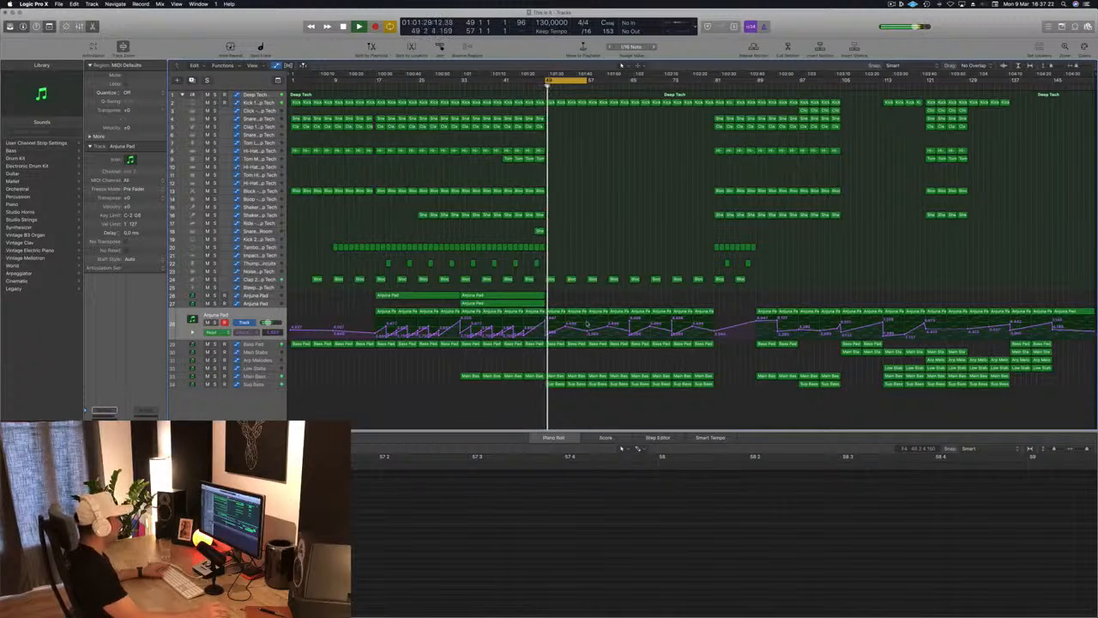
key("space")
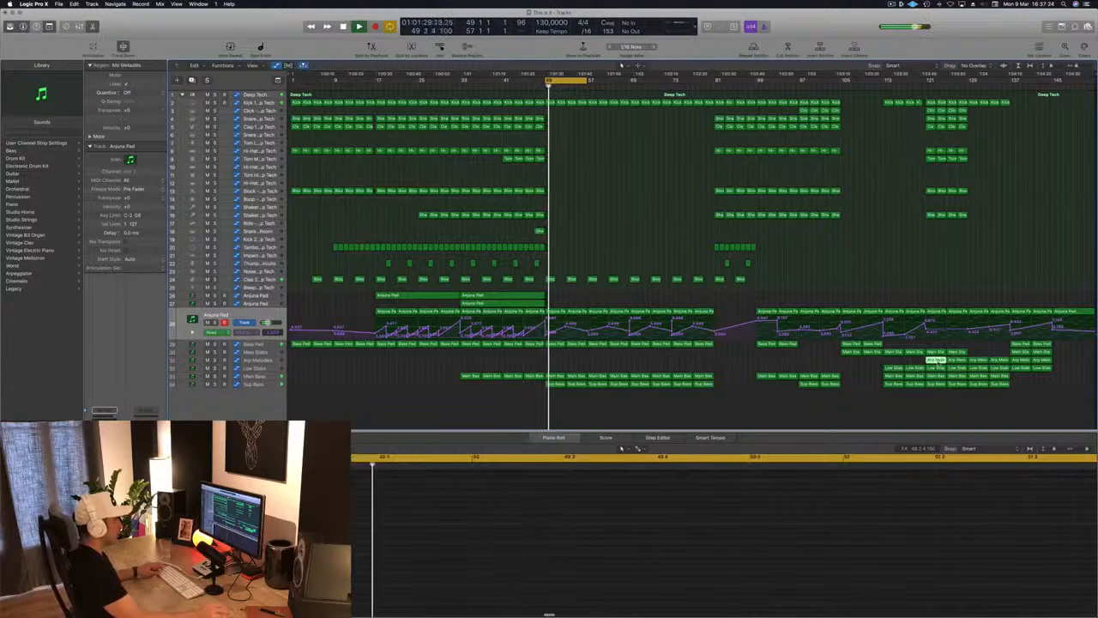
left_click(936, 359)
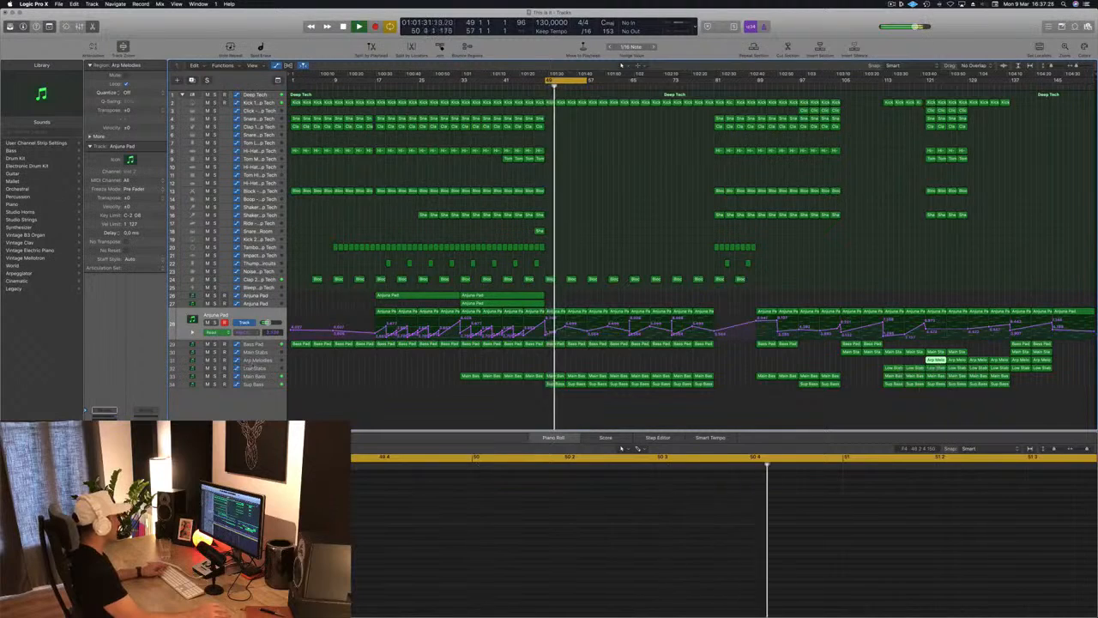
left_click(894, 357)
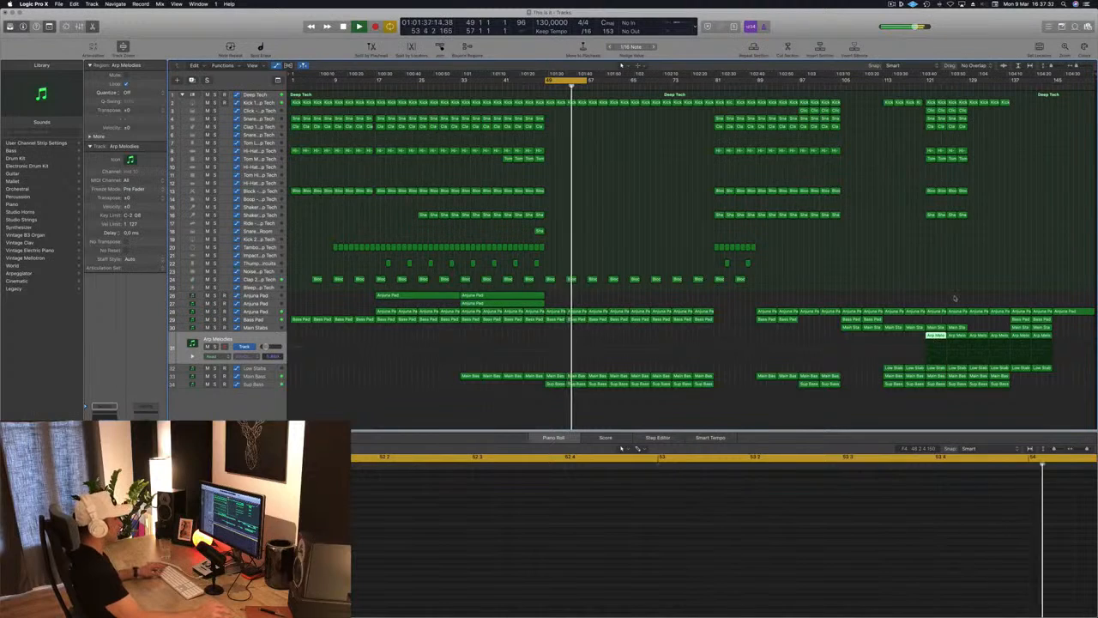
key("super+d")
left_click_drag(931, 336, 554, 350)
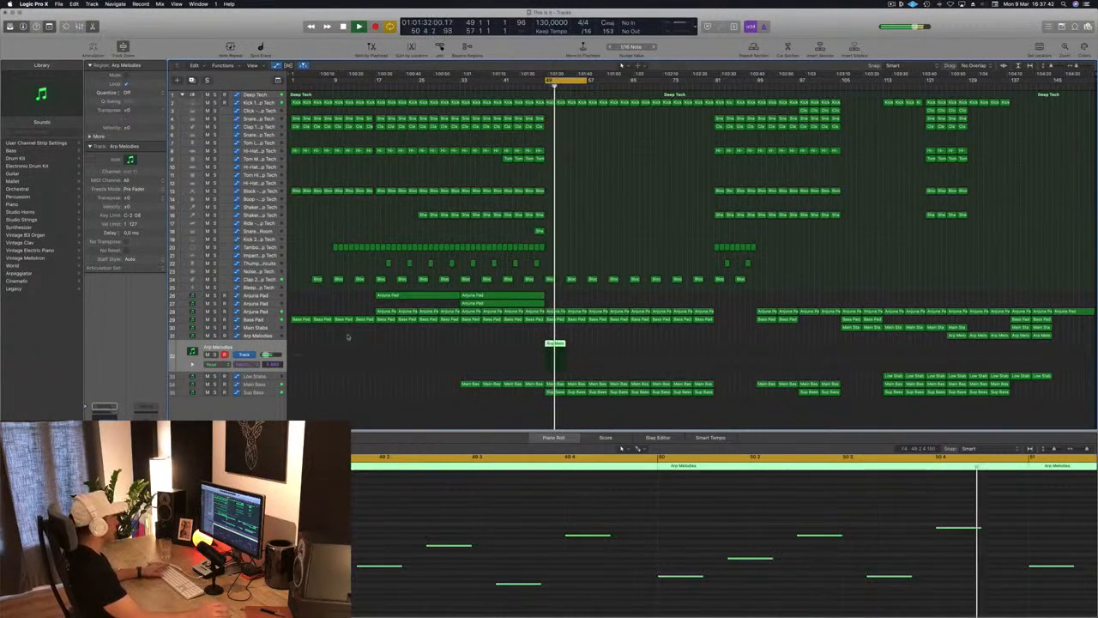
- Inspect the Sylenth1 instrument on the new Arp Melodies track while playing from bar 49, and close it
key("v")
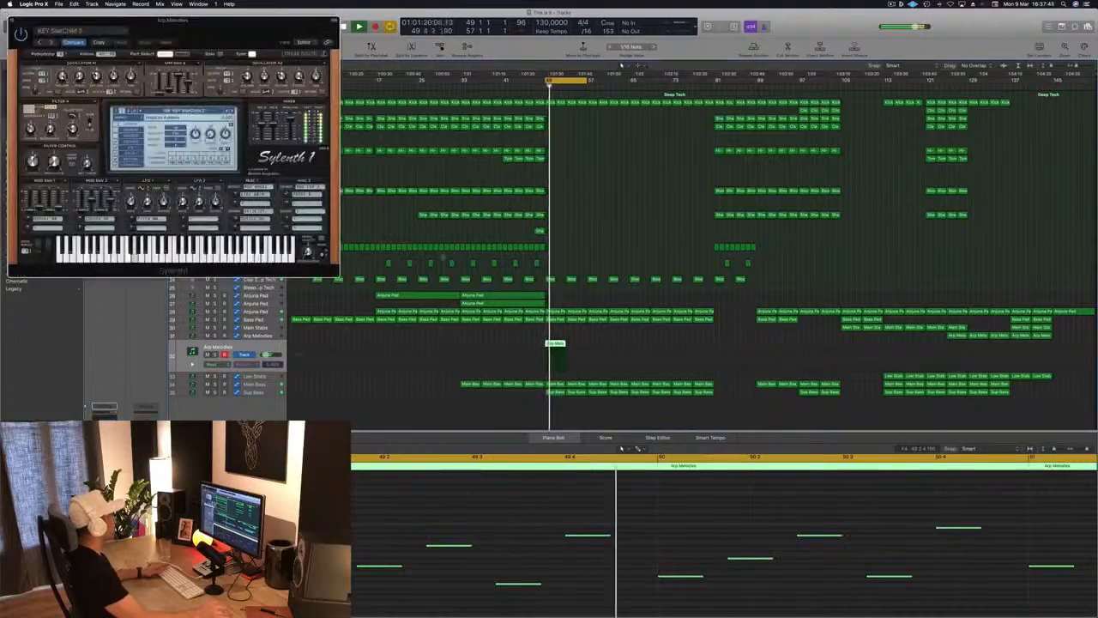
left_click_drag(168, 22, 781, 139)
key("space")
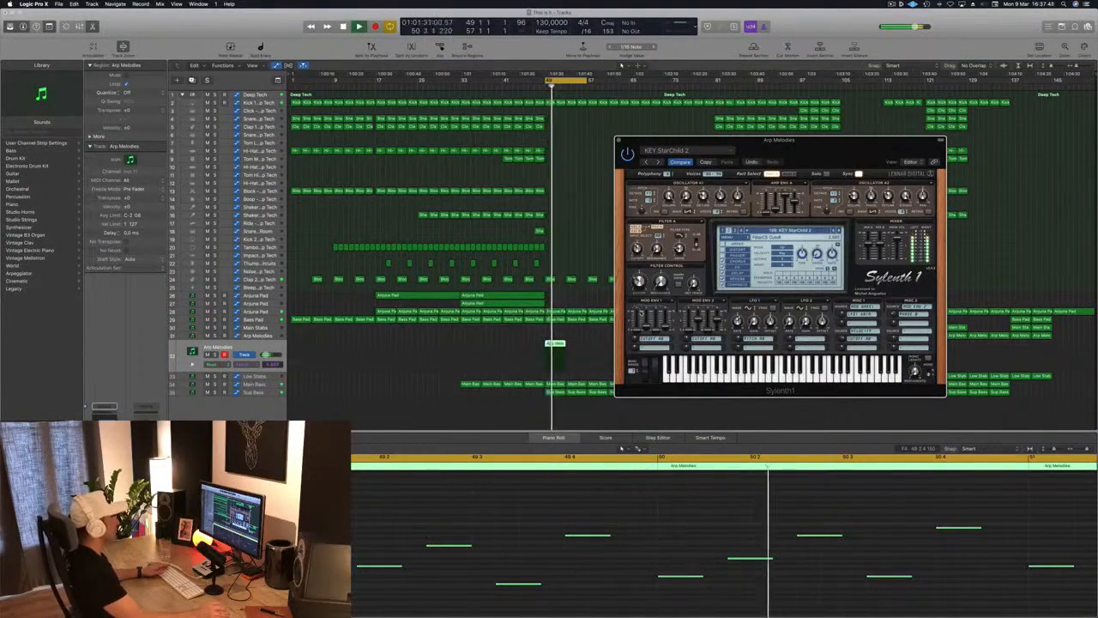
left_click_drag(782, 139, 880, 151)
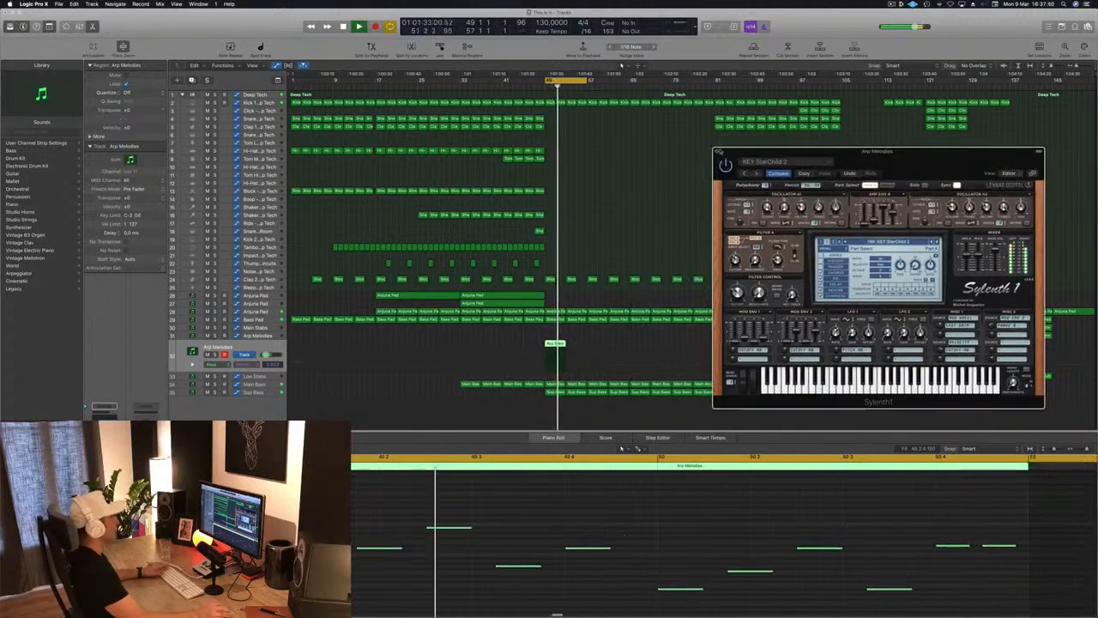
key("super+w")
key("space")
key("space")
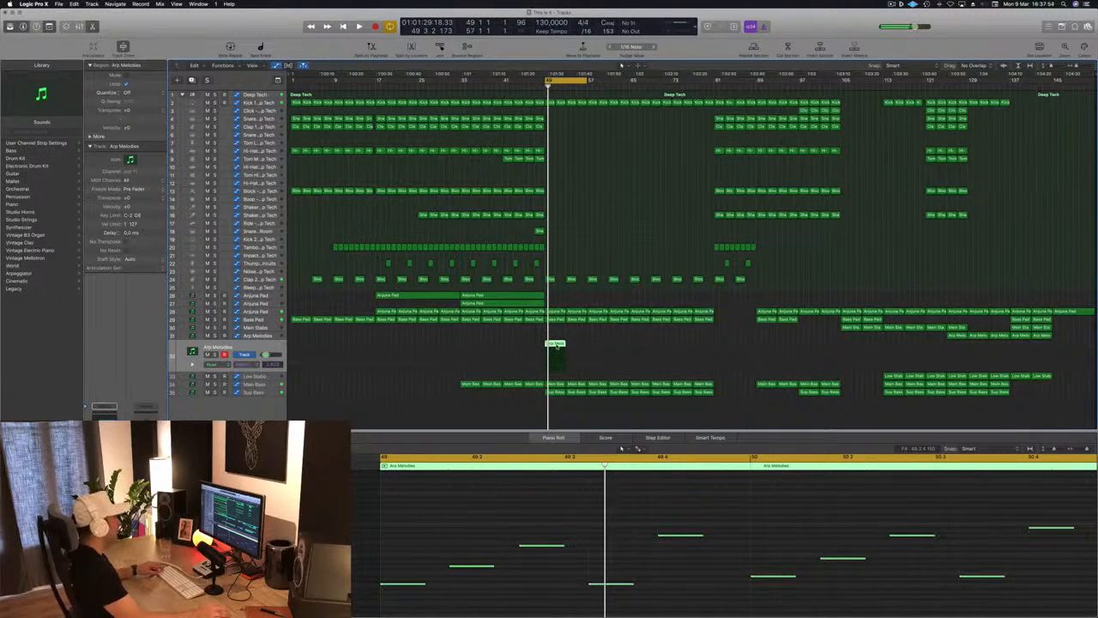
- Repeat the Arp Melodies region to fill bars 49–81 on the new track, and play from bar 49
key("super+r")
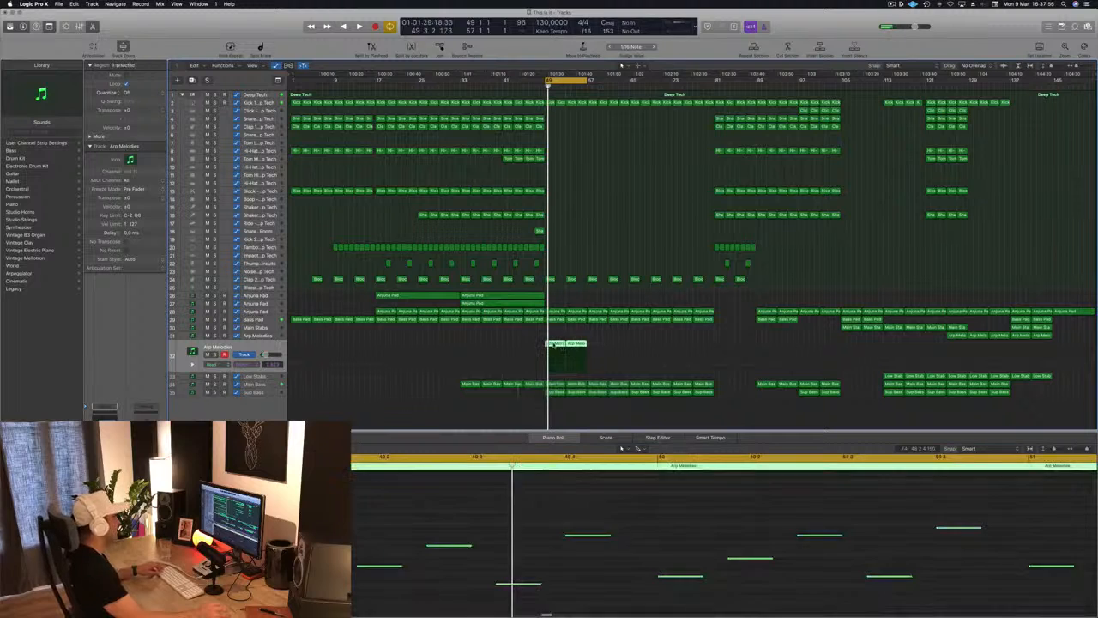
key("super+r")
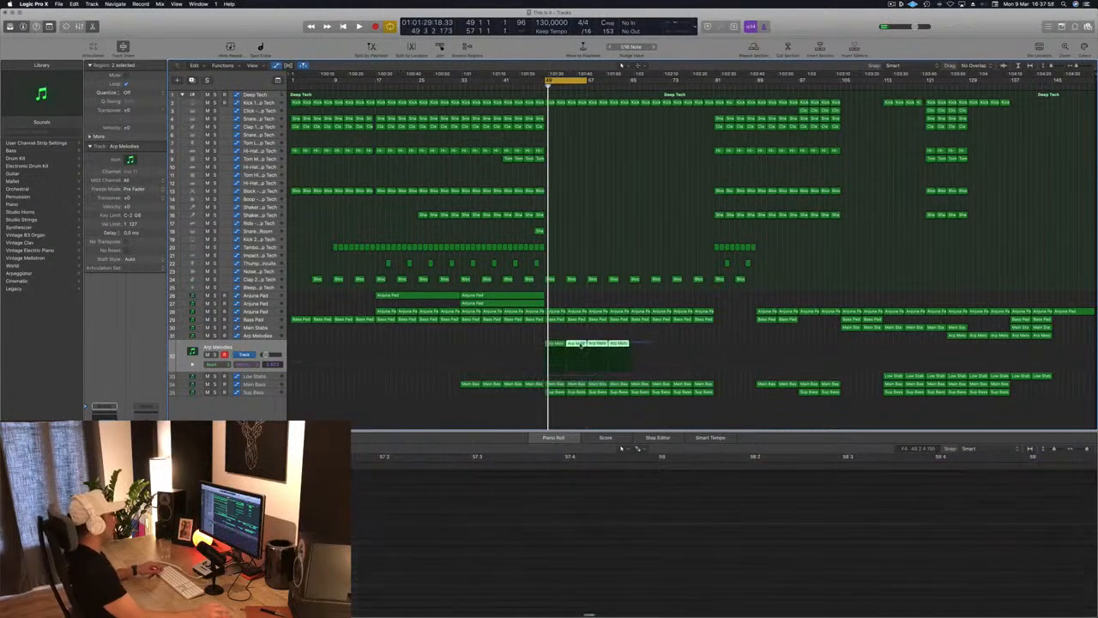
left_click(552, 344)
key("super+r")
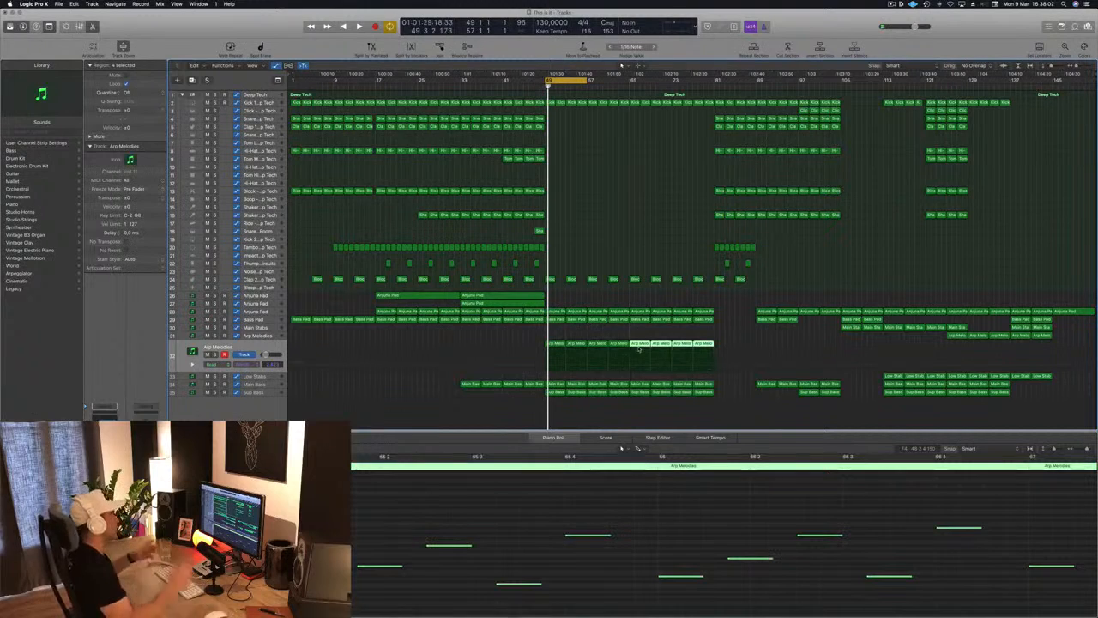
key("shift+d")
key("space")
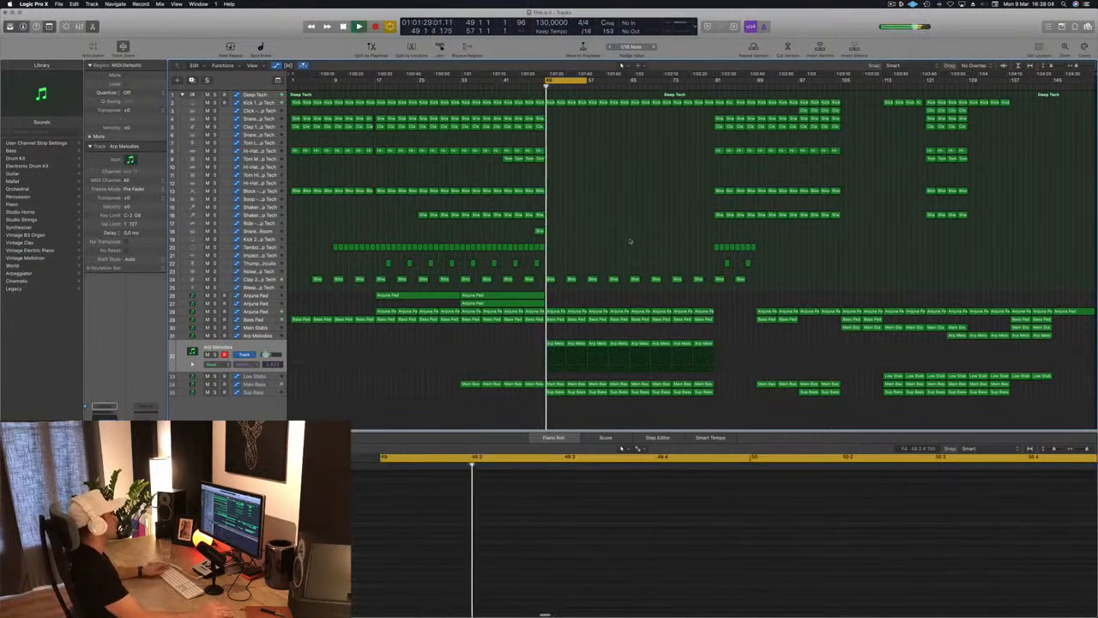
- Write Sylenth1 filter cutoff automation on the new Arp Melodies track in Touch mode at bar 49, and return the track to Read
key("shift+i")
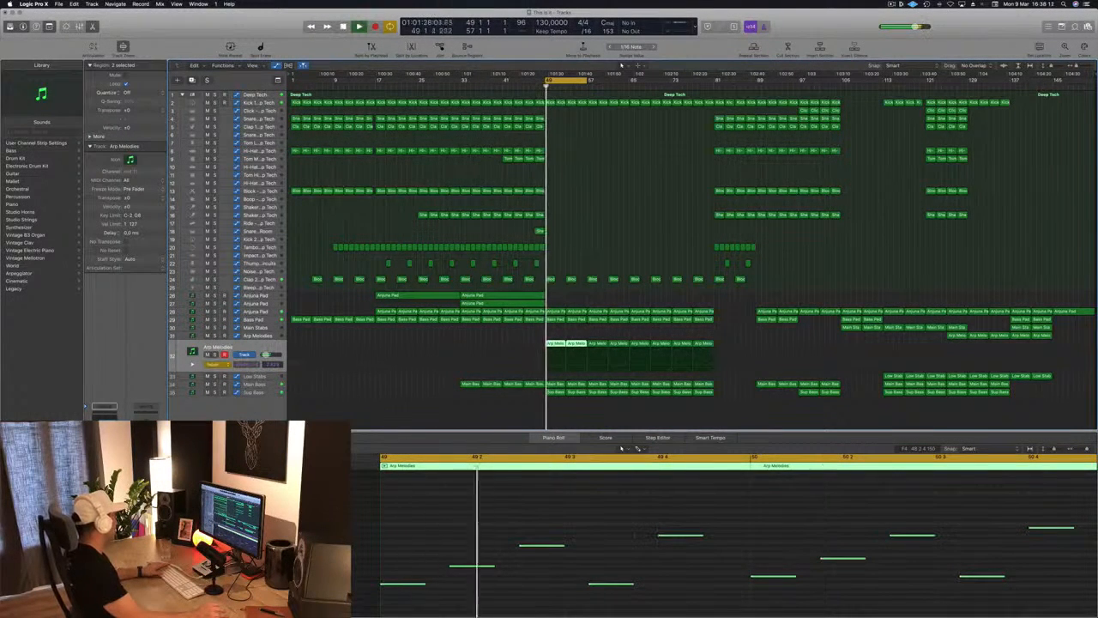
key("v")
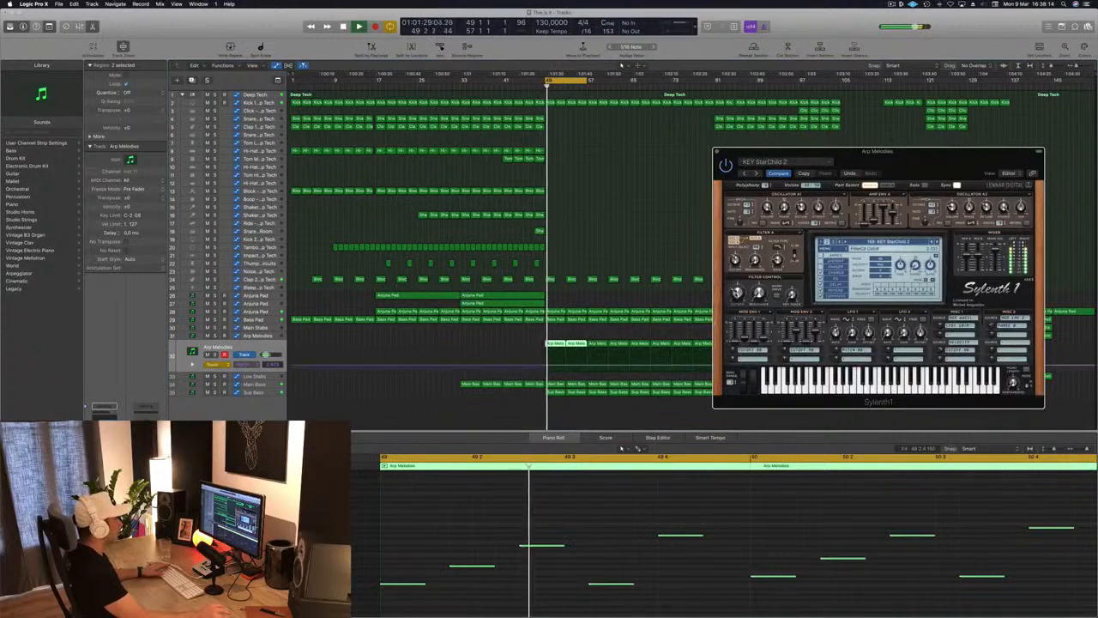
key("v")
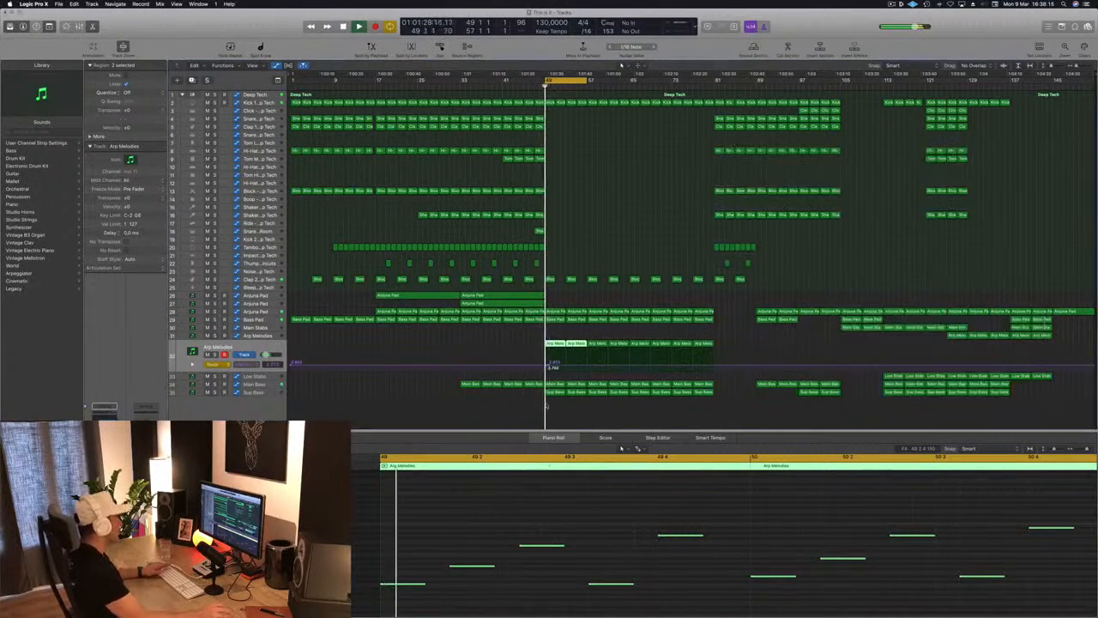
left_click(553, 364)
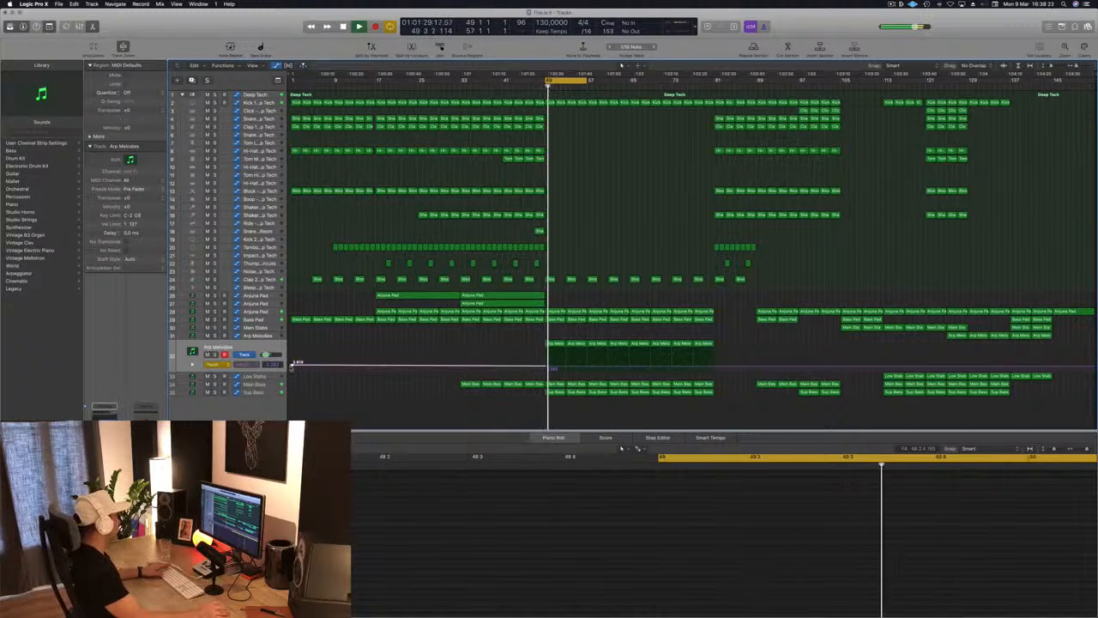
left_click(216, 364)
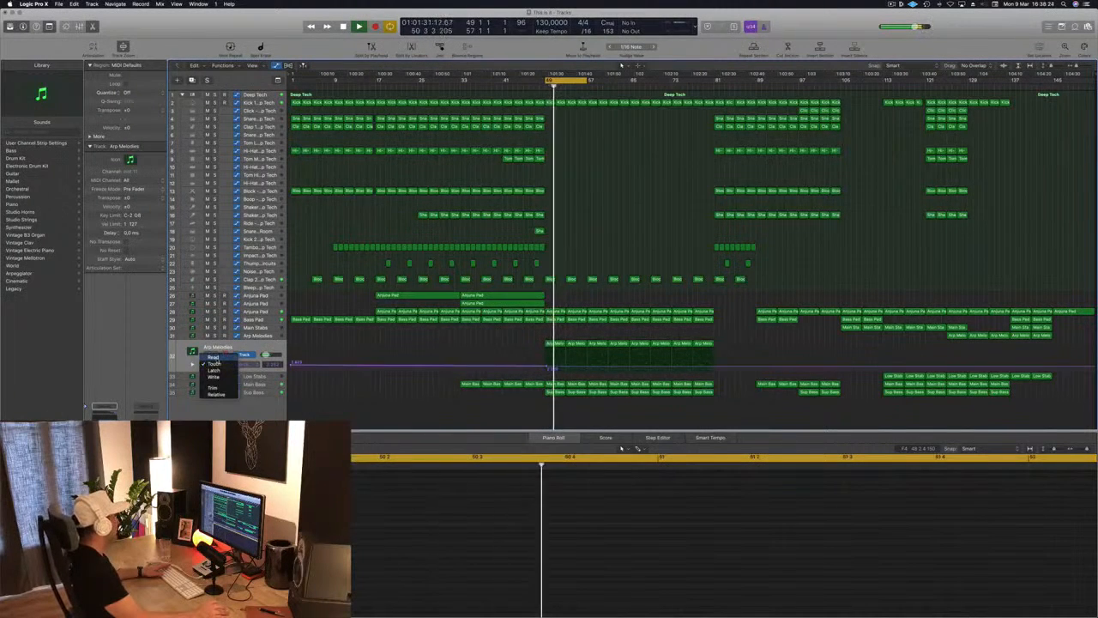
left_click(213, 356)
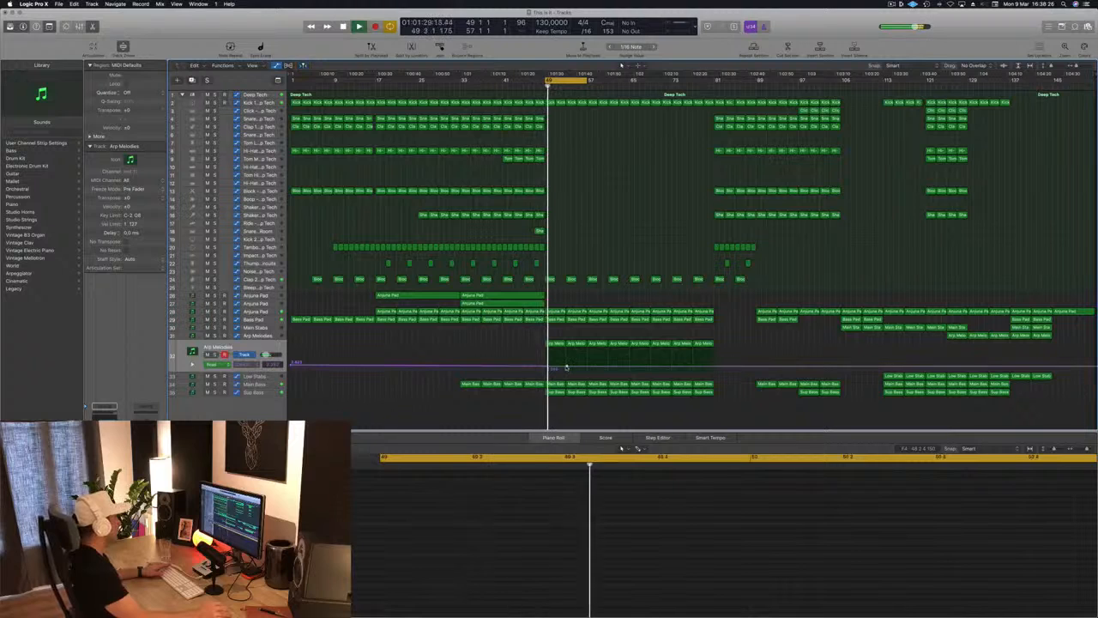
- Shape the Arp Melodies filter cutoff automation to rise from a lowered point at bar 49 to about 2.823 at bar 57
left_click_drag(566, 367, 566, 362)
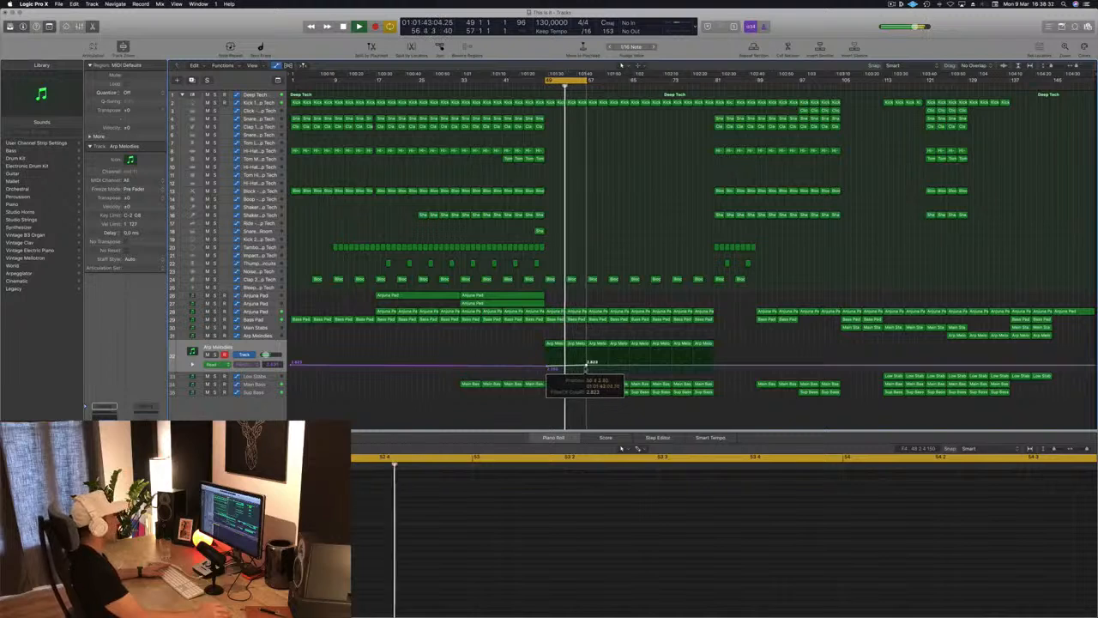
left_click_drag(587, 364, 587, 364)
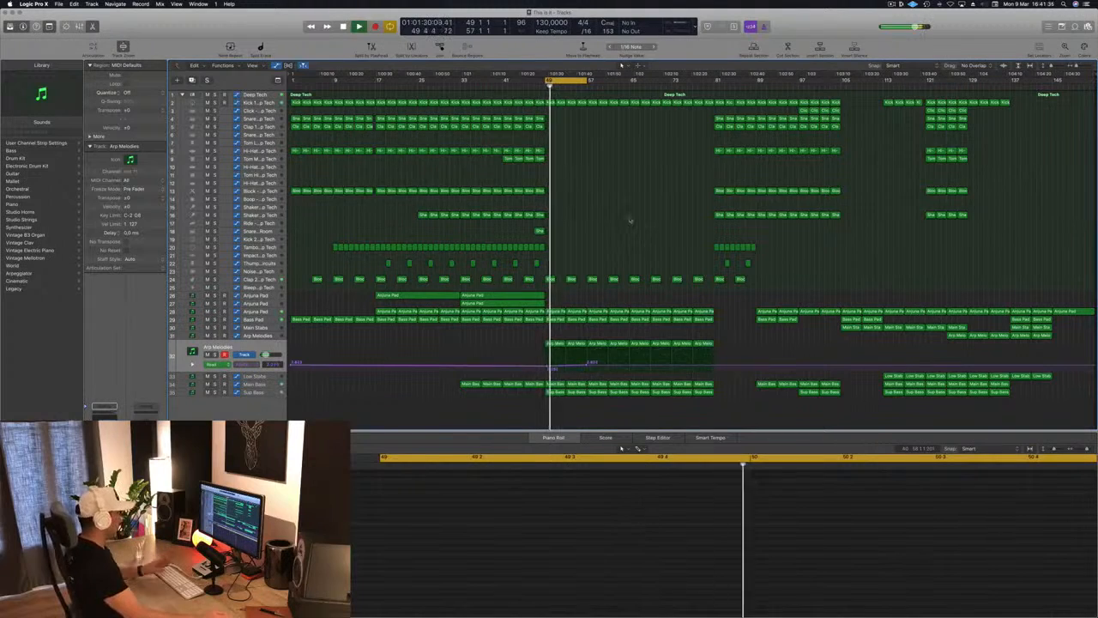
key("space")
key("space")
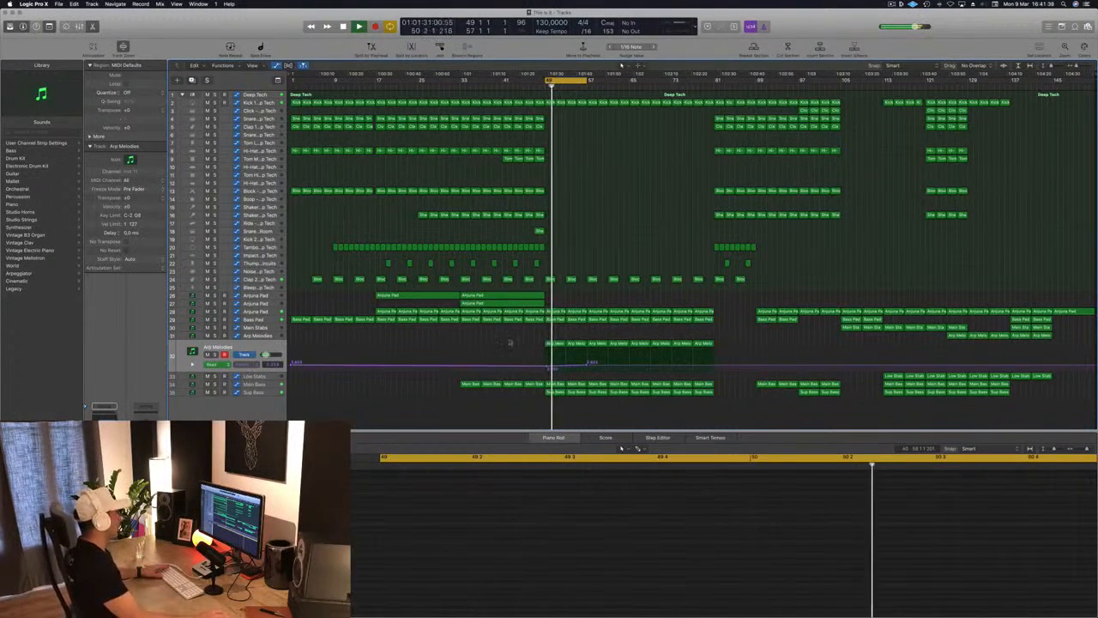
left_click_drag(548, 367, 546, 369)
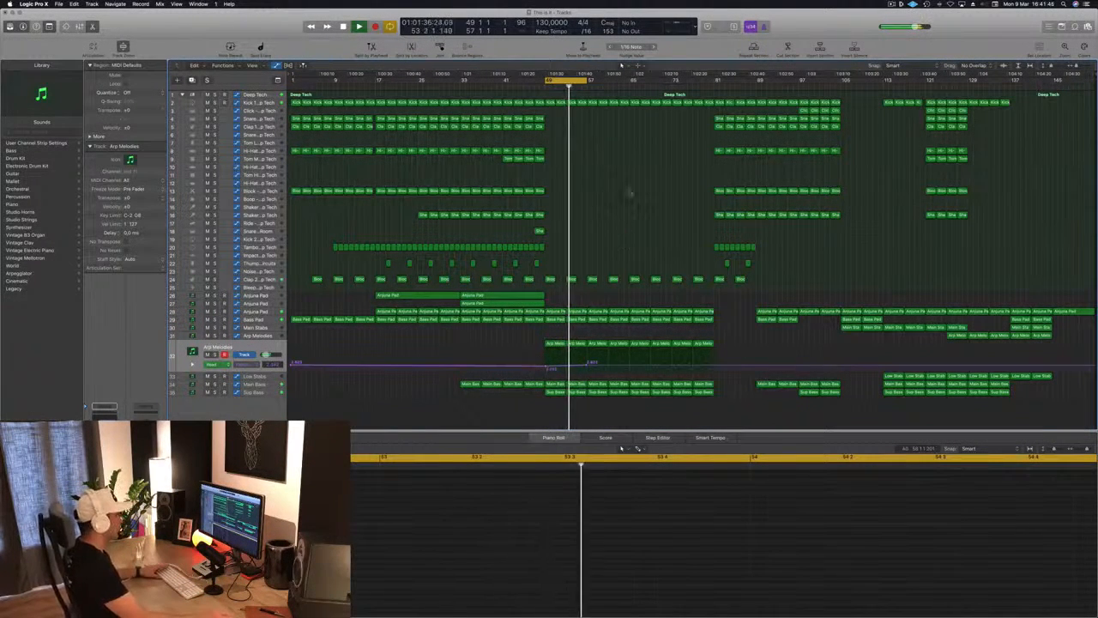
- Delete the Clap 2 track's region at bar 57 and extend the cycle range to bars 49–65
left_click(592, 279)
key("Delete")
key("Delete")
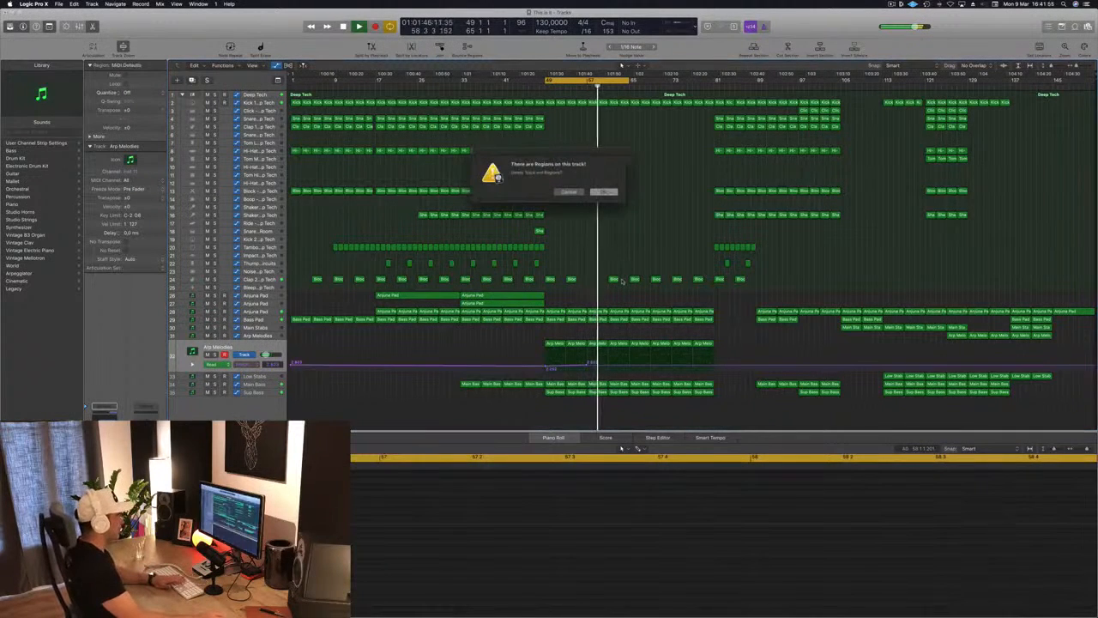
left_click(603, 191)
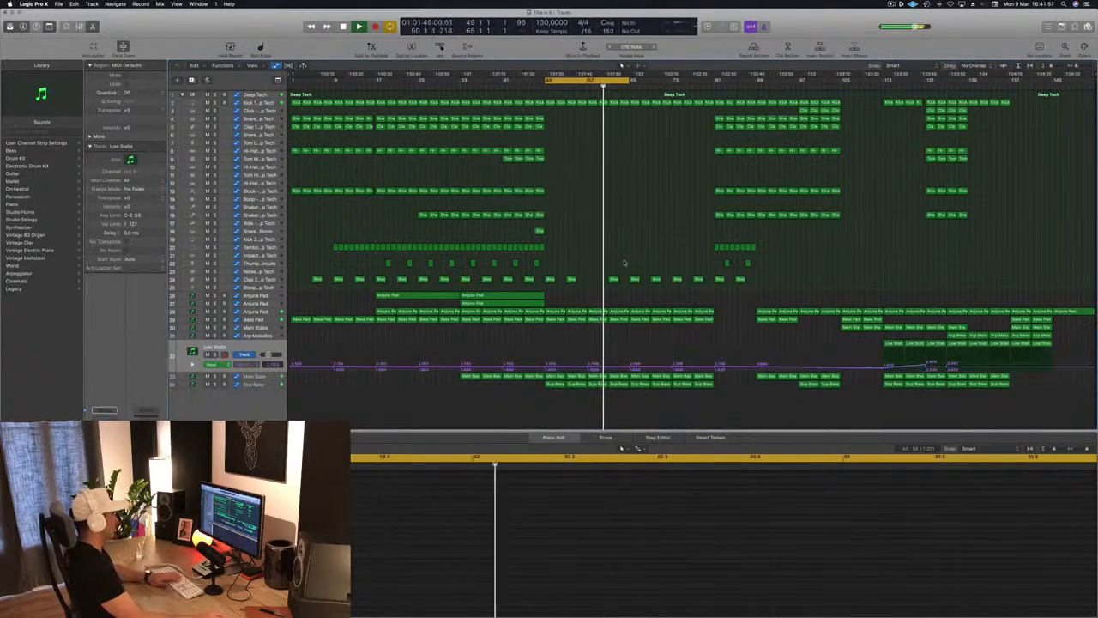
key("super+z")
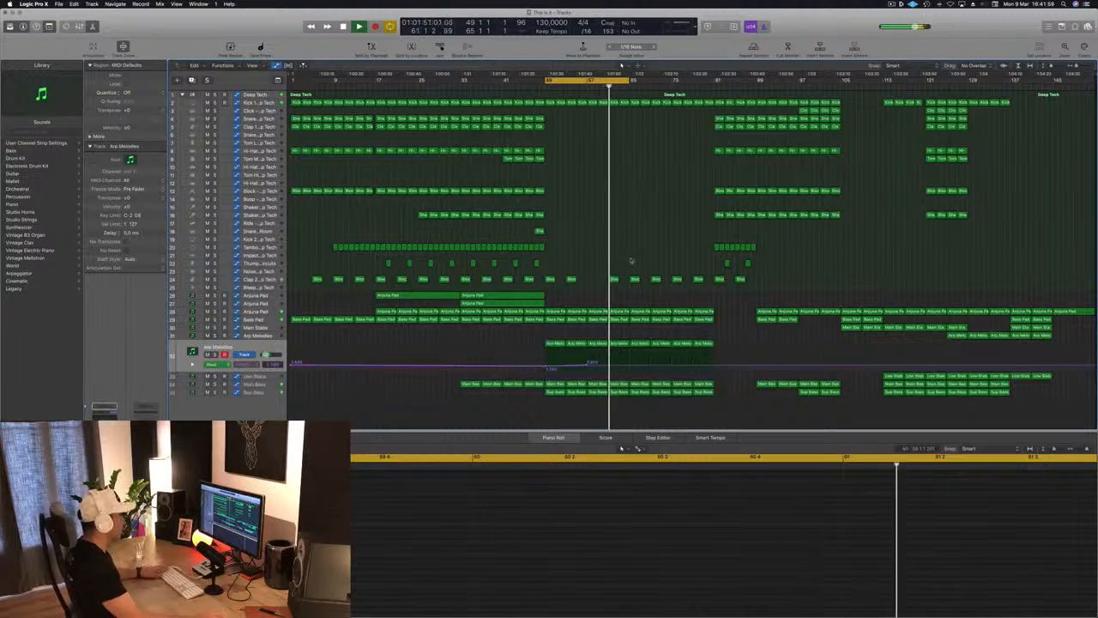
- Delete the Clap 2 track's regions at bars 61 and 65 and the Kick 1 regions in bars 65–81
key("Delete")
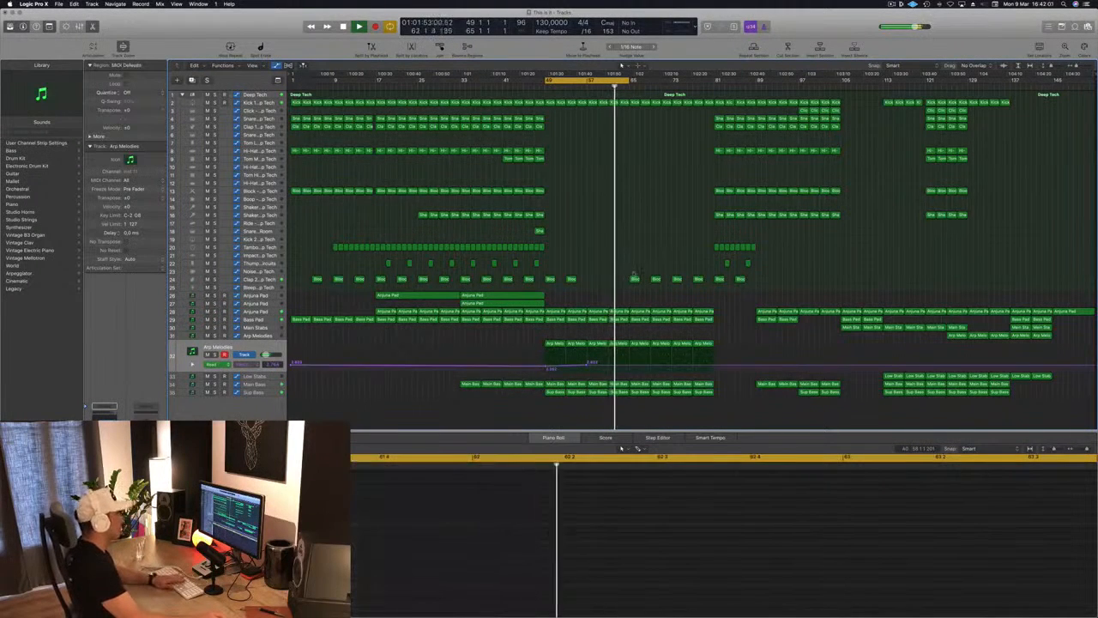
left_click(635, 279)
key("Delete")
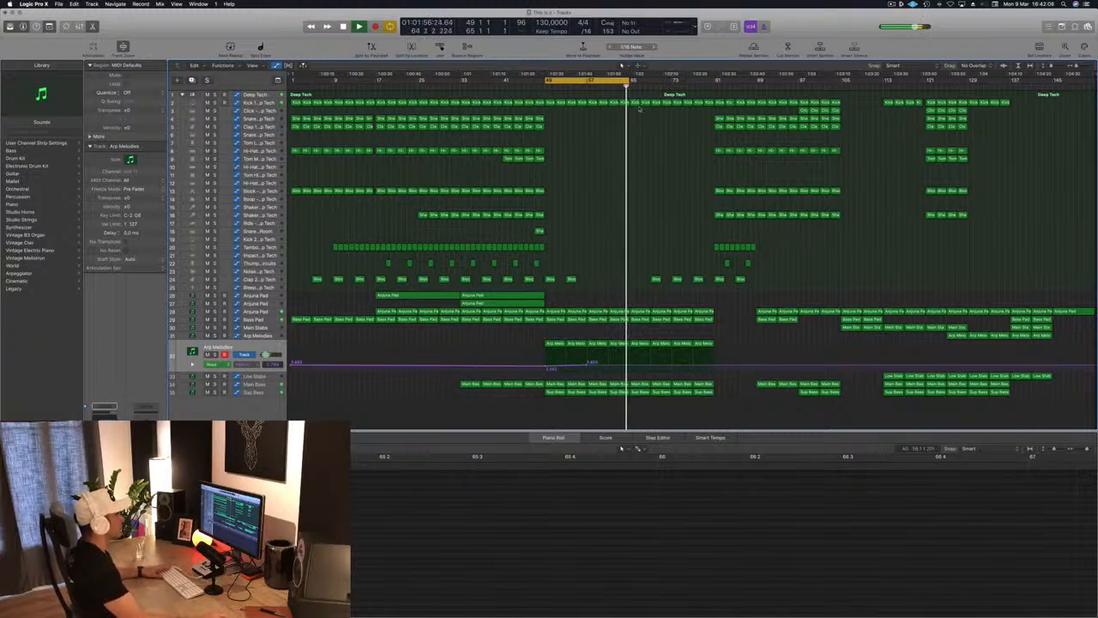
left_click_drag(635, 109, 704, 106)
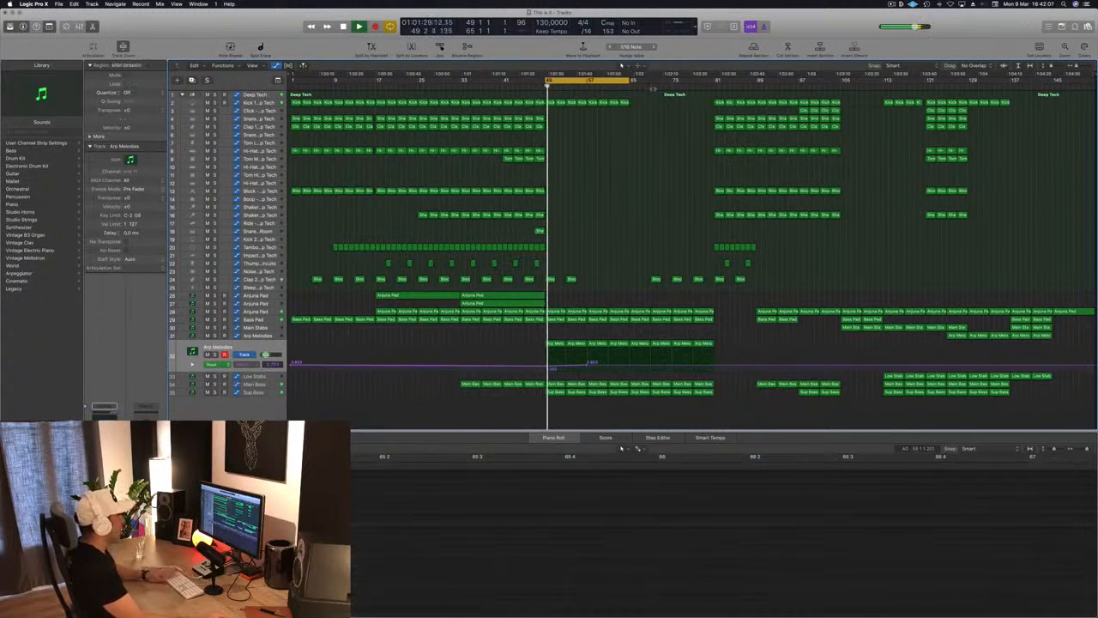
- Extend the cycle range to bars 49–81 and copy the two Anjuna Pad regions at bar 33 to bar 65
left_click_drag(629, 80, 717, 80)
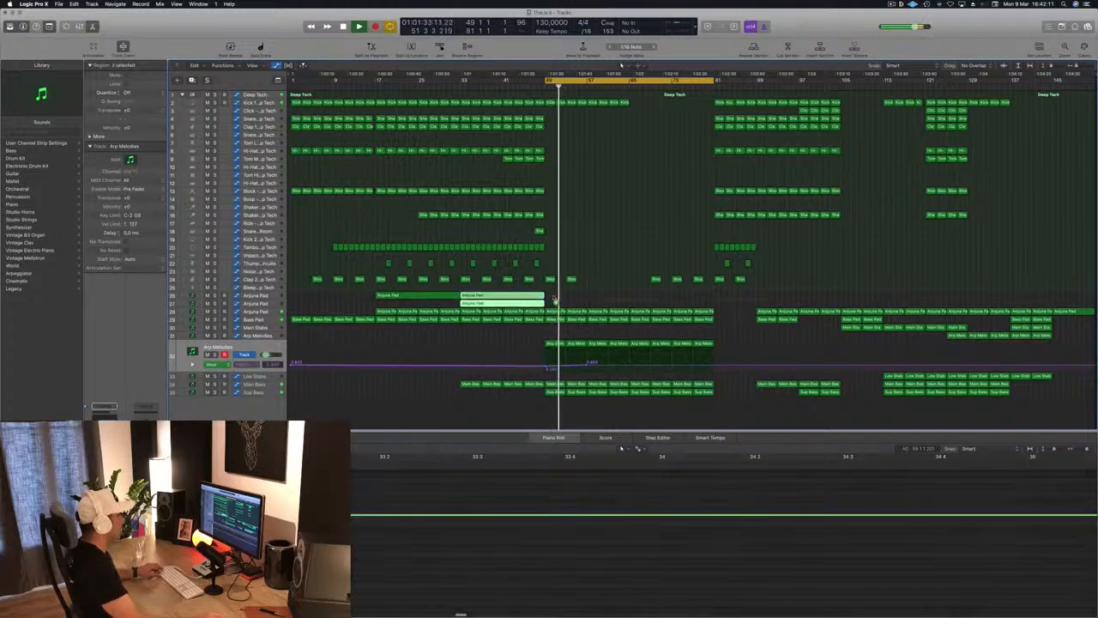
left_click_drag(504, 297, 675, 297)
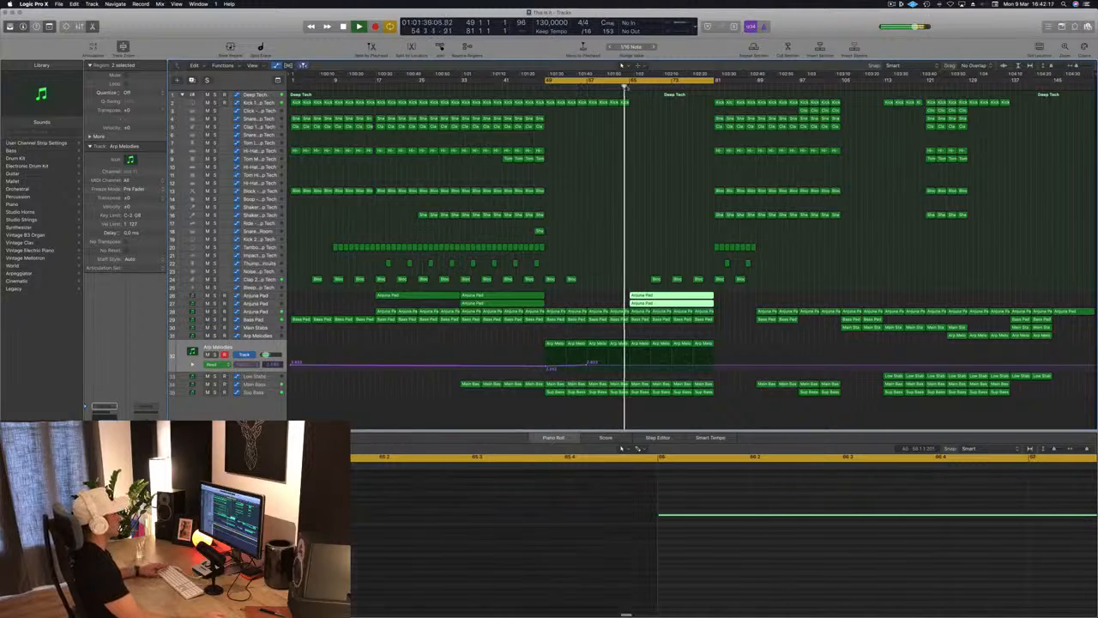
- Delete the Clap 2 track's regions between bars 69 and 81 and lower the Arp Melodies cutoff automation at bar 65
left_click_drag(649, 269, 700, 280)
key("Delete")
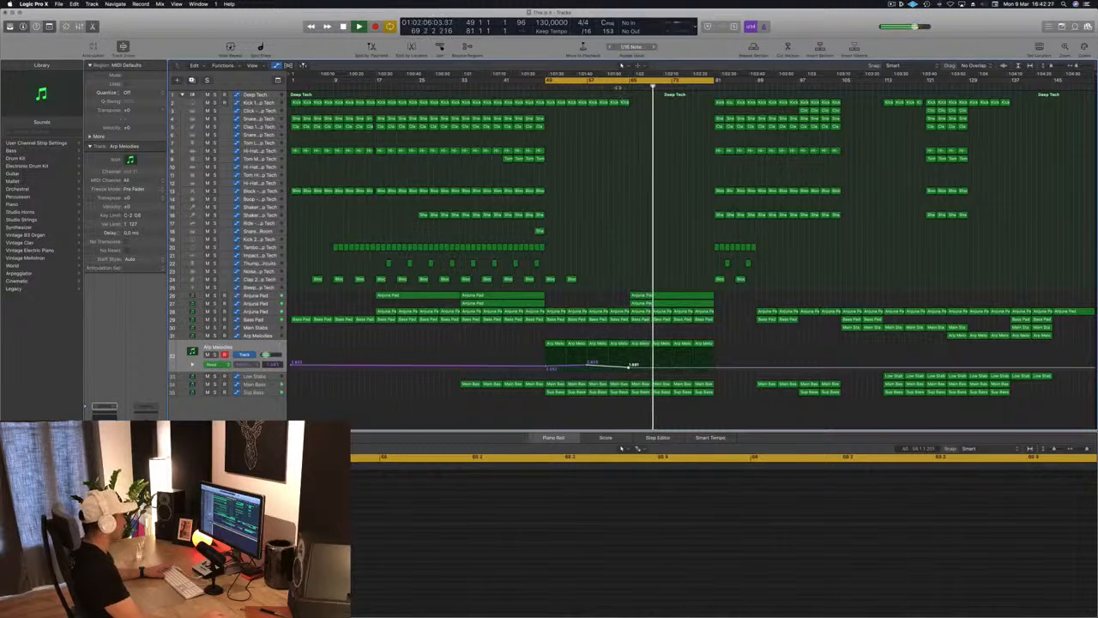
left_click(618, 85)
key("space")
- Shape the Main Bass cutoff automation to start low at bar 65 and rise towards bar 73
left_click(262, 392)
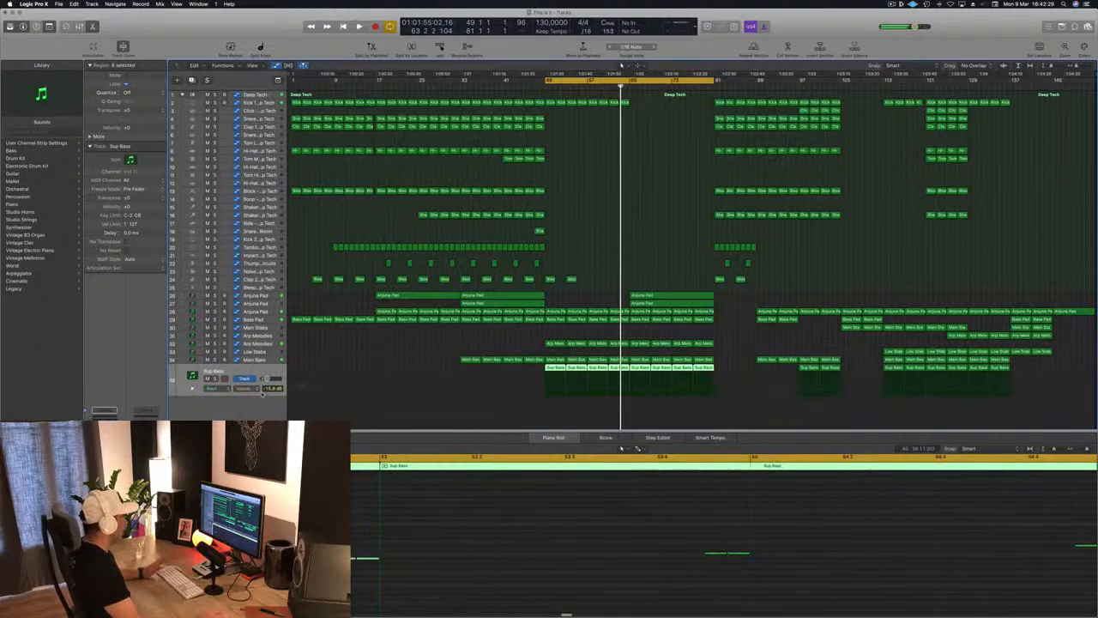
left_click(255, 361)
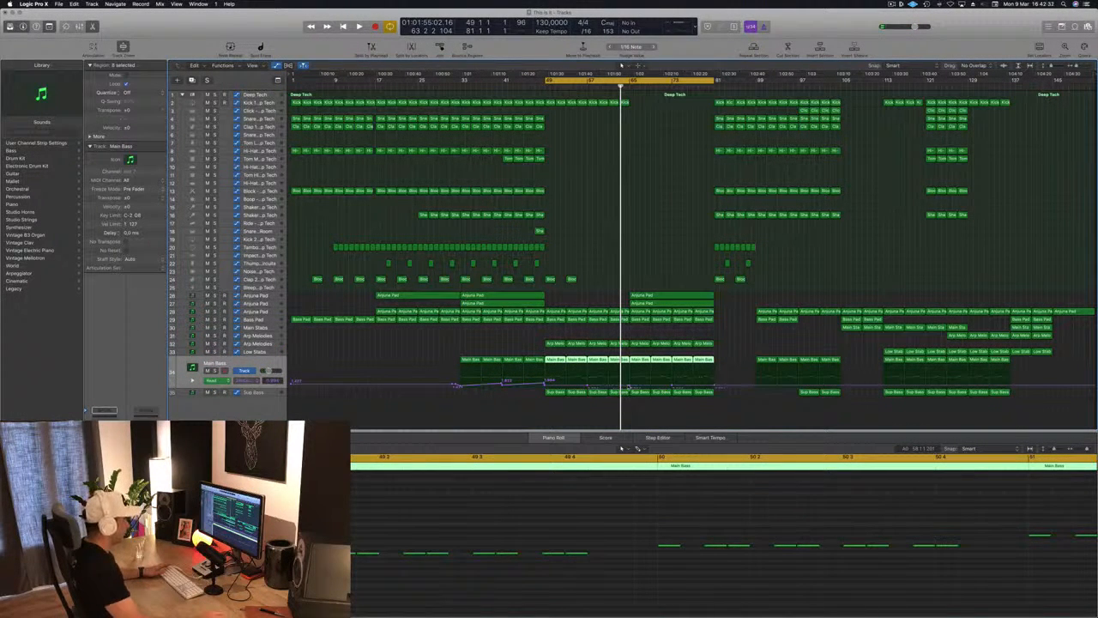
left_click(629, 386)
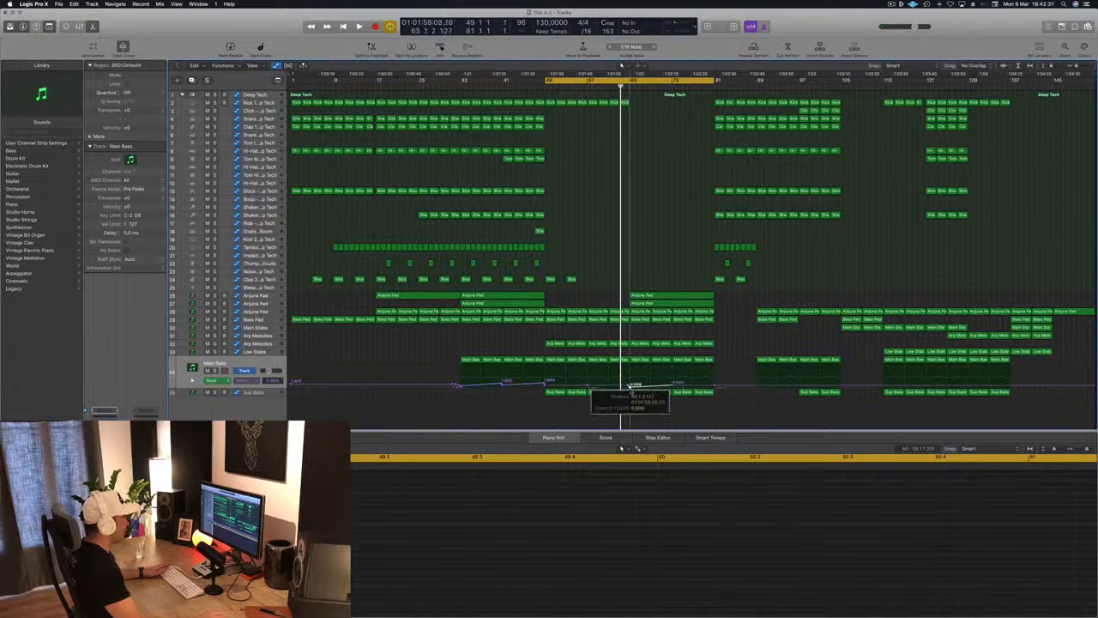
key("space")
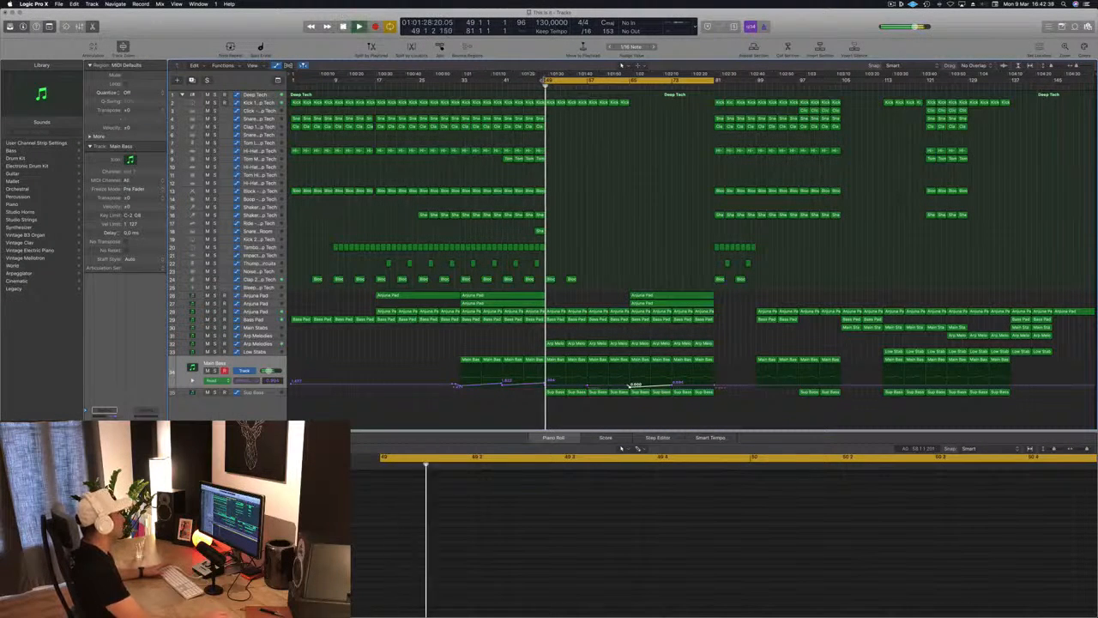
- Set the cycle range to bars 65–81 and delete the Main Bass regions at bars 65 and 69
left_click_drag(547, 80, 629, 100)
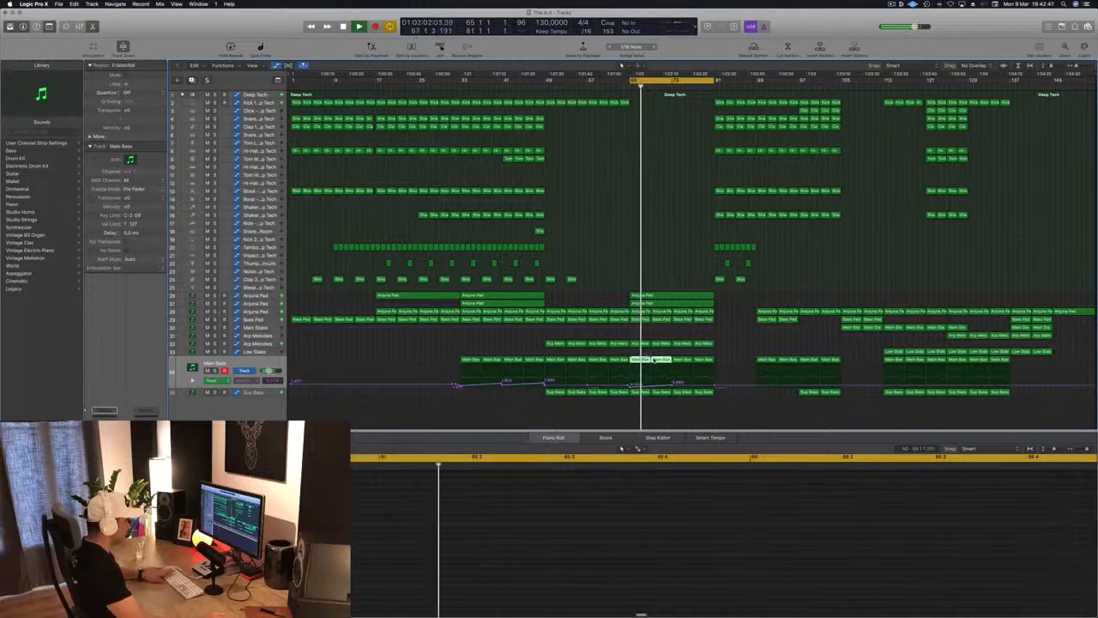
key("Delete")
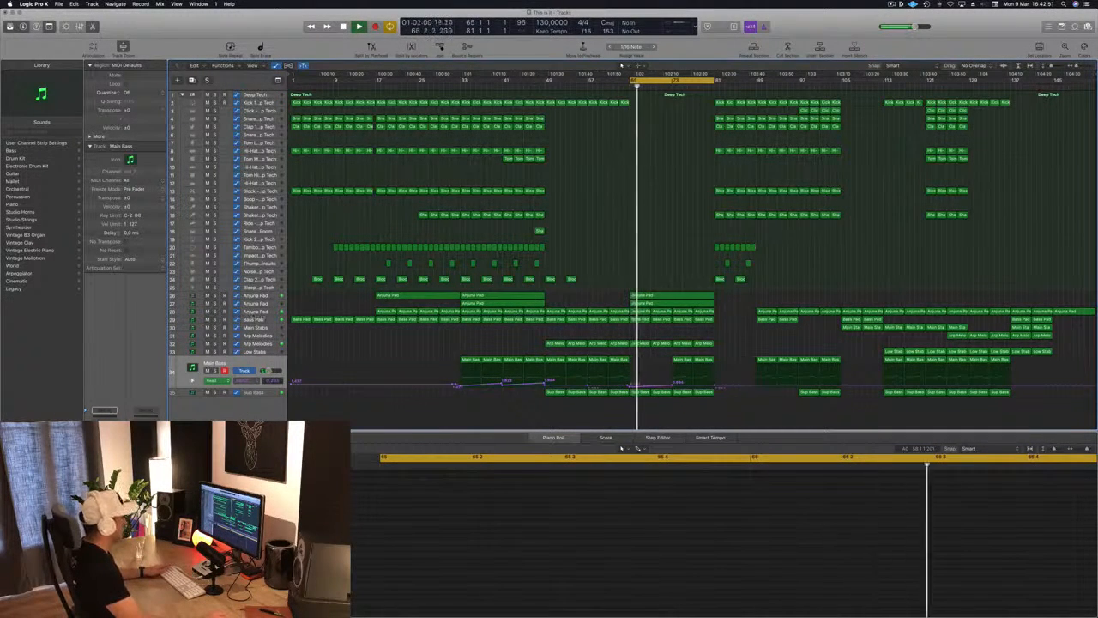
- Lower the chord Anjuna Pad track's automation point at bar 65
left_click(254, 311)
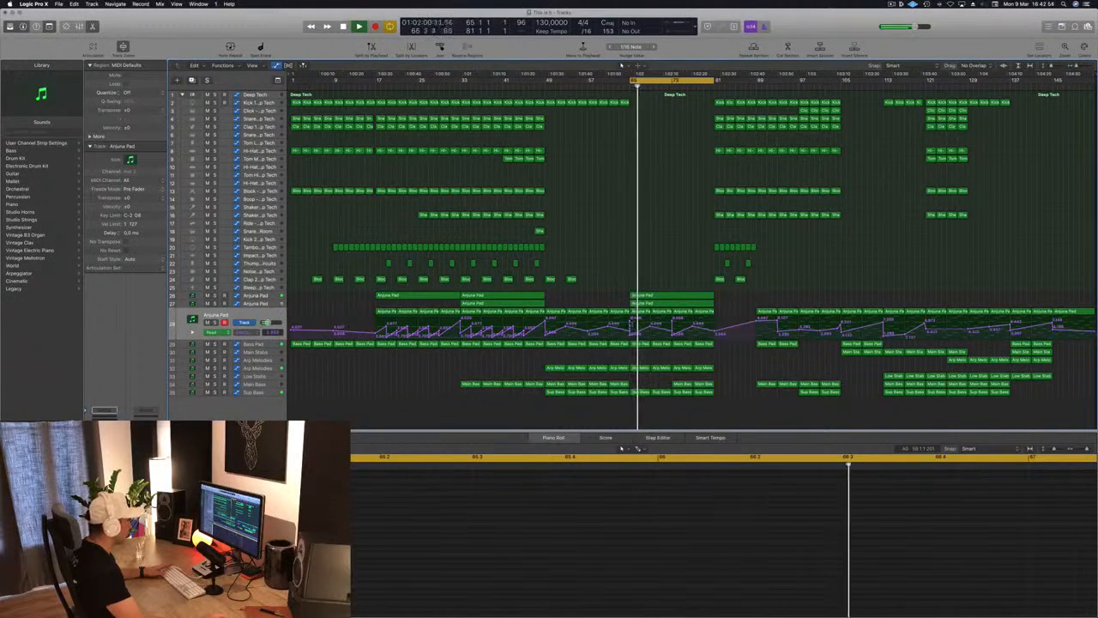
key("space")
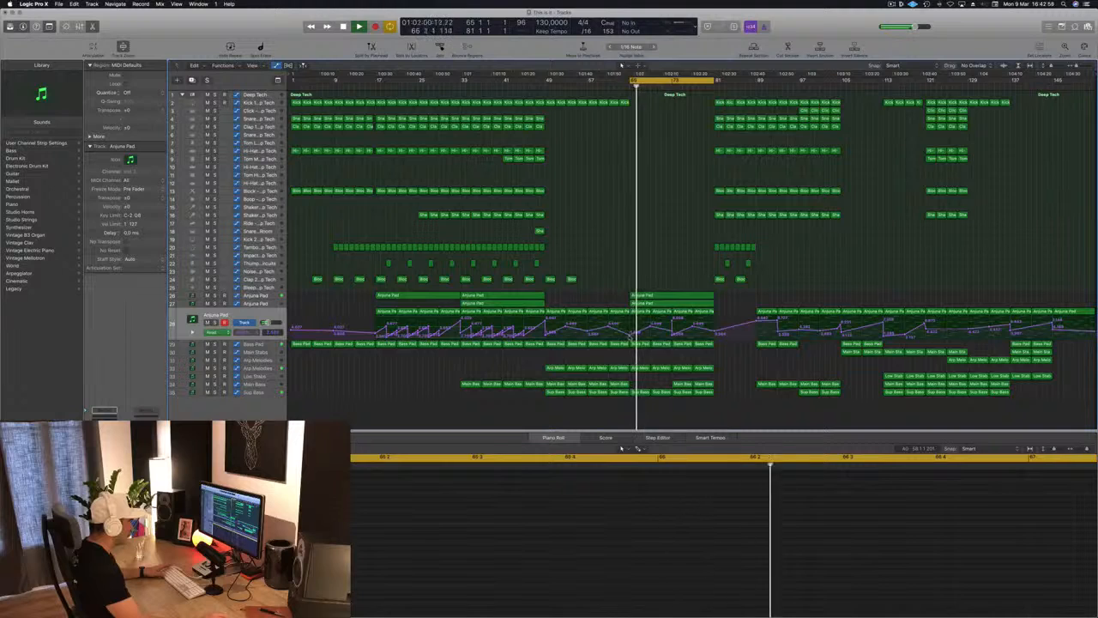
left_click(633, 331)
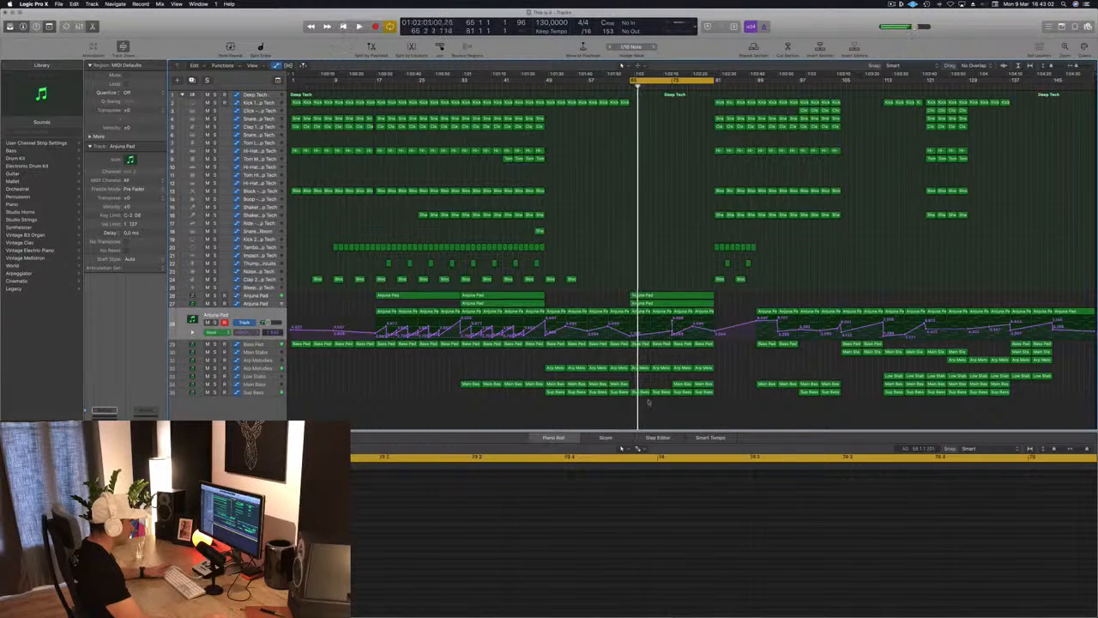
- Delete all Sup Bass regions in bars 65–81
left_click(644, 394)
key("Delete")
left_click_drag(646, 403, 717, 393)
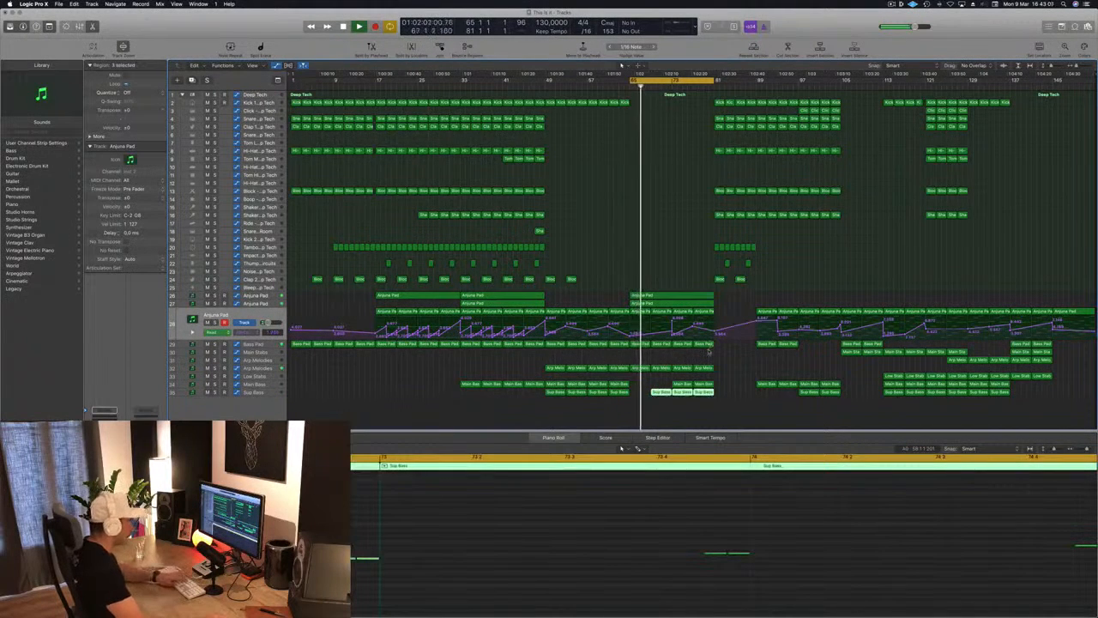
key("Delete")
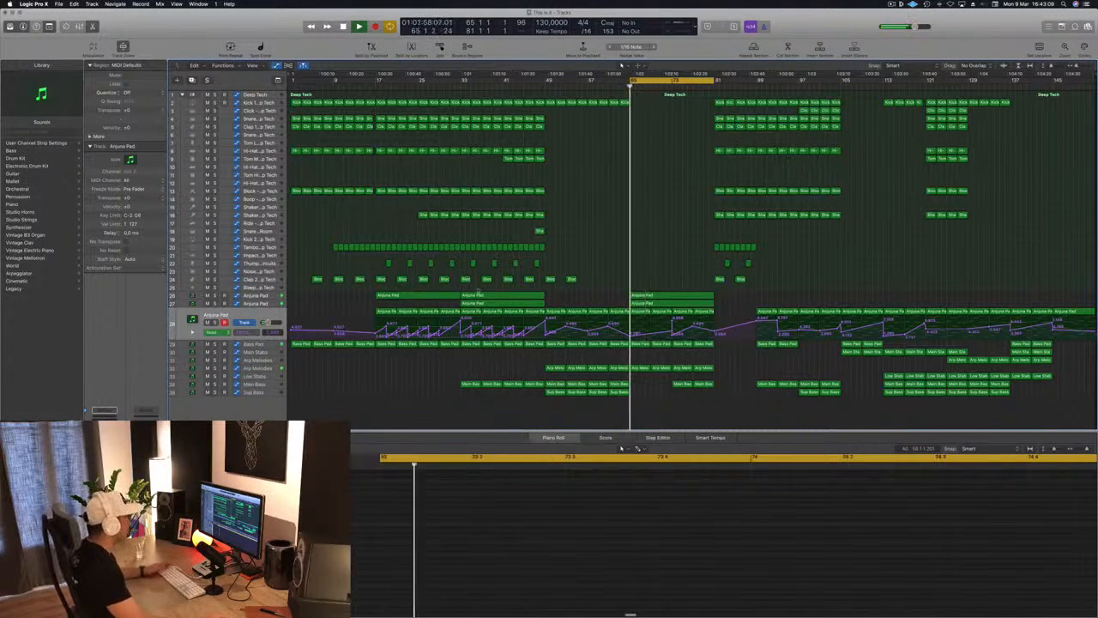
- Adjust the chord Anjuna Pad track's automation point at bar 73 and replay the section from bar 65
left_click(260, 305)
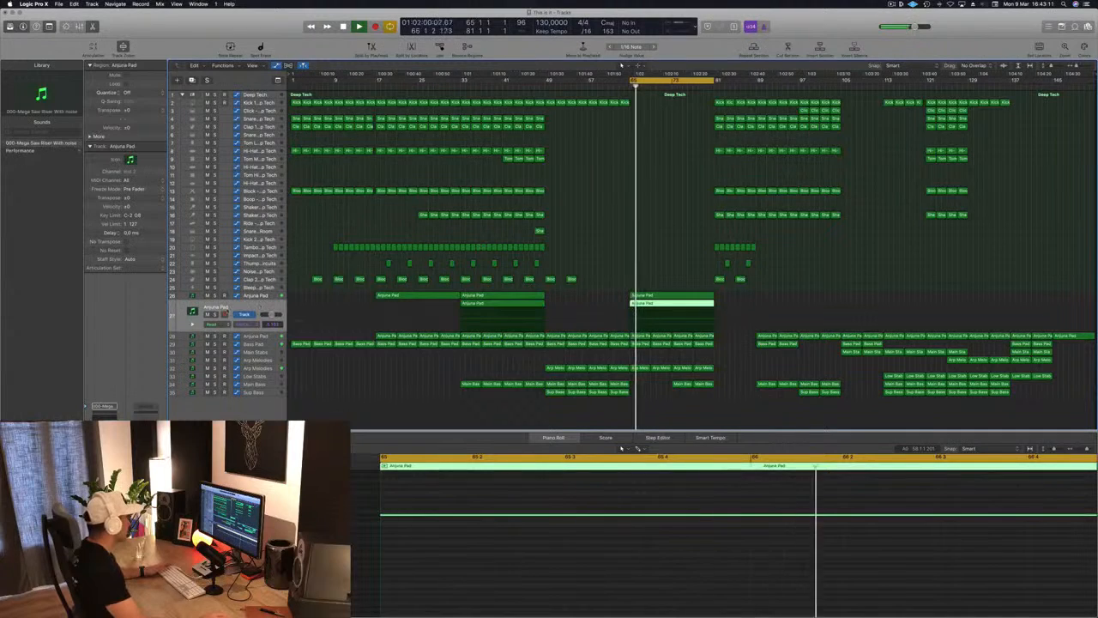
left_click(257, 335)
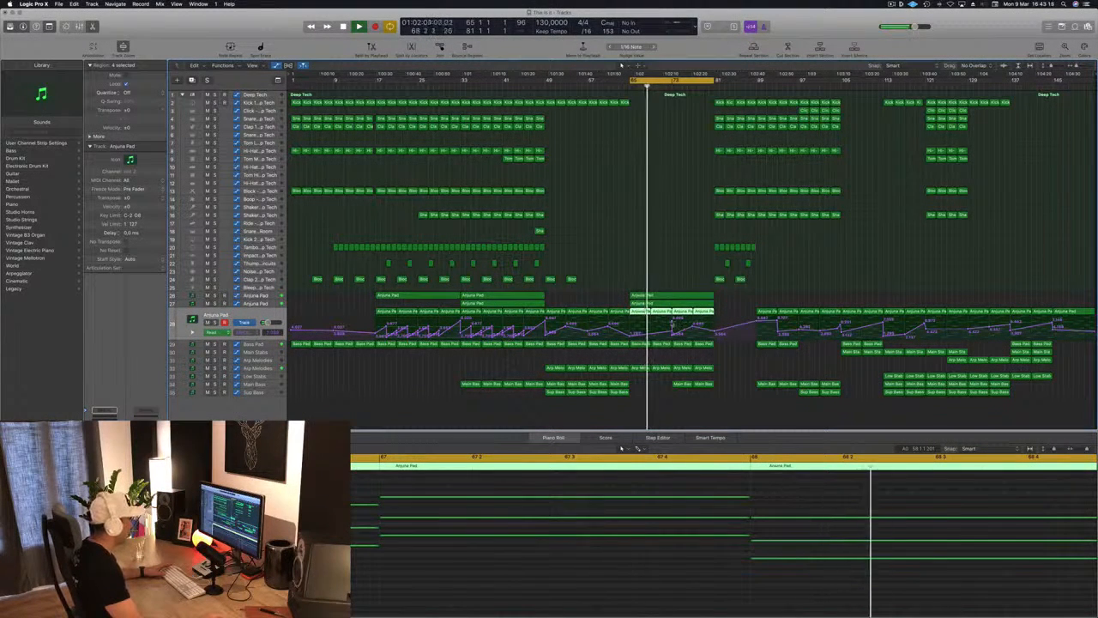
left_click(673, 324)
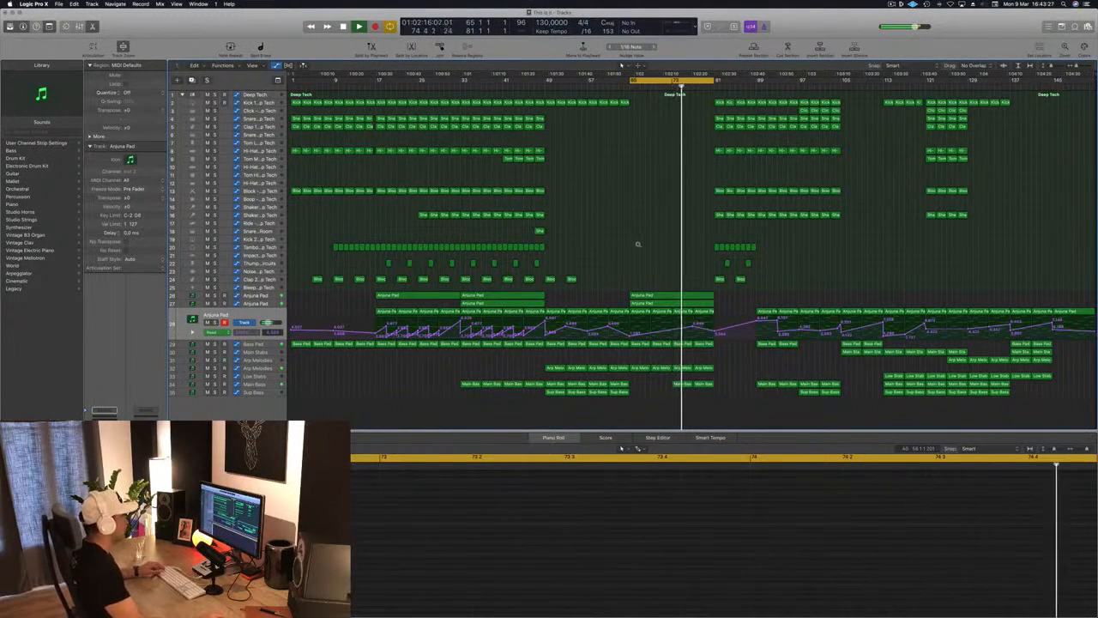
key("space")
key("space")
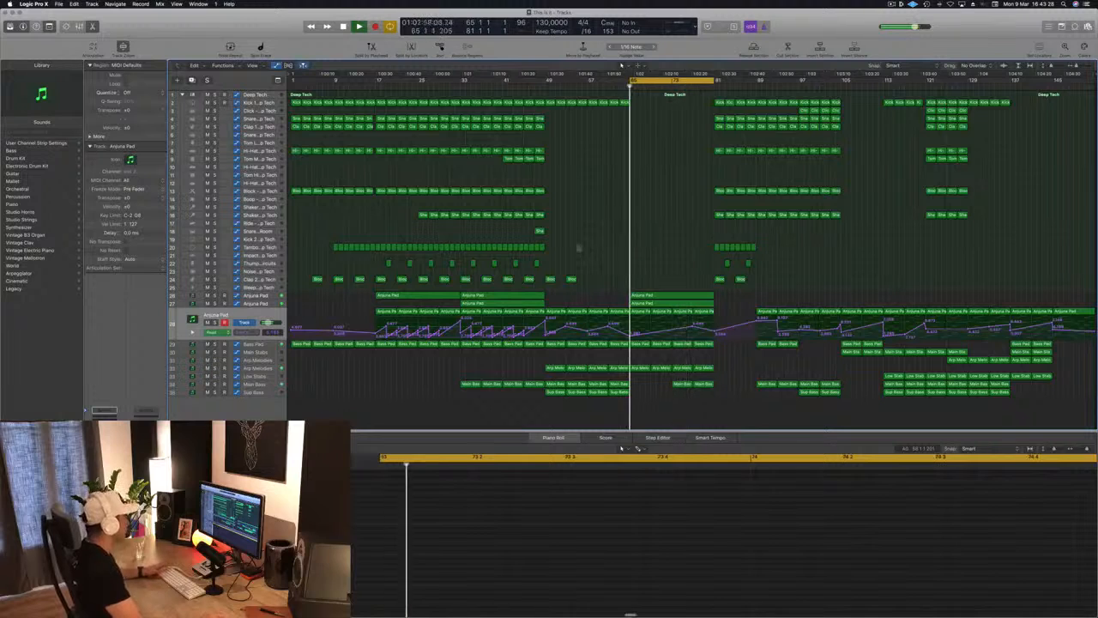
- Shape the Arp Melodies cutoff automation to rise from about 1.681 at bar 65 through bar 73 to a higher point at bar 81
left_click(260, 368)
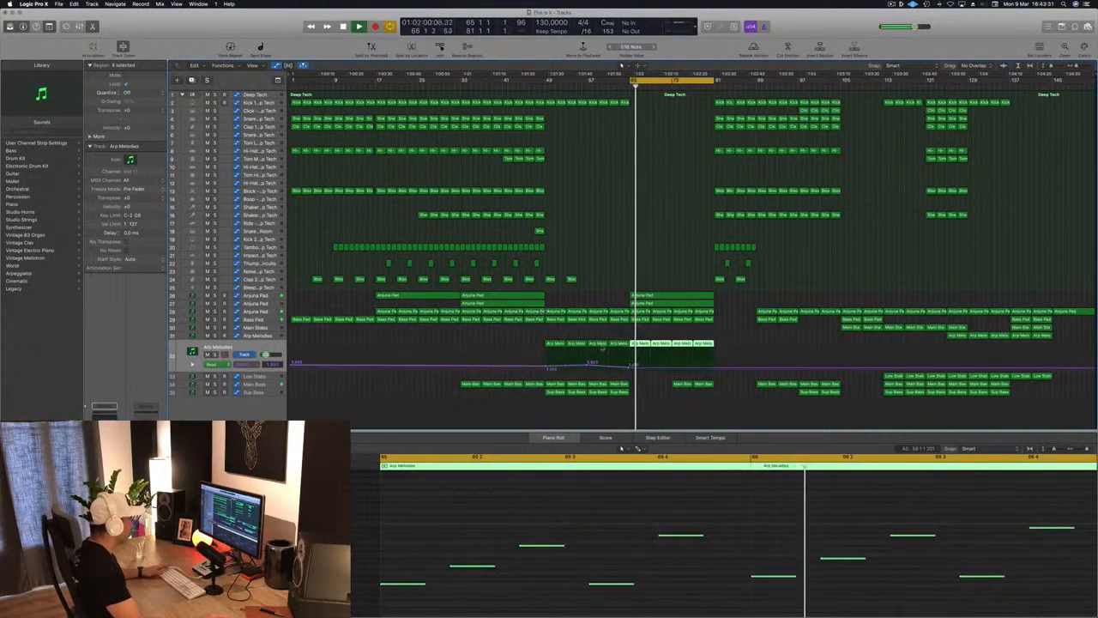
left_click(632, 367)
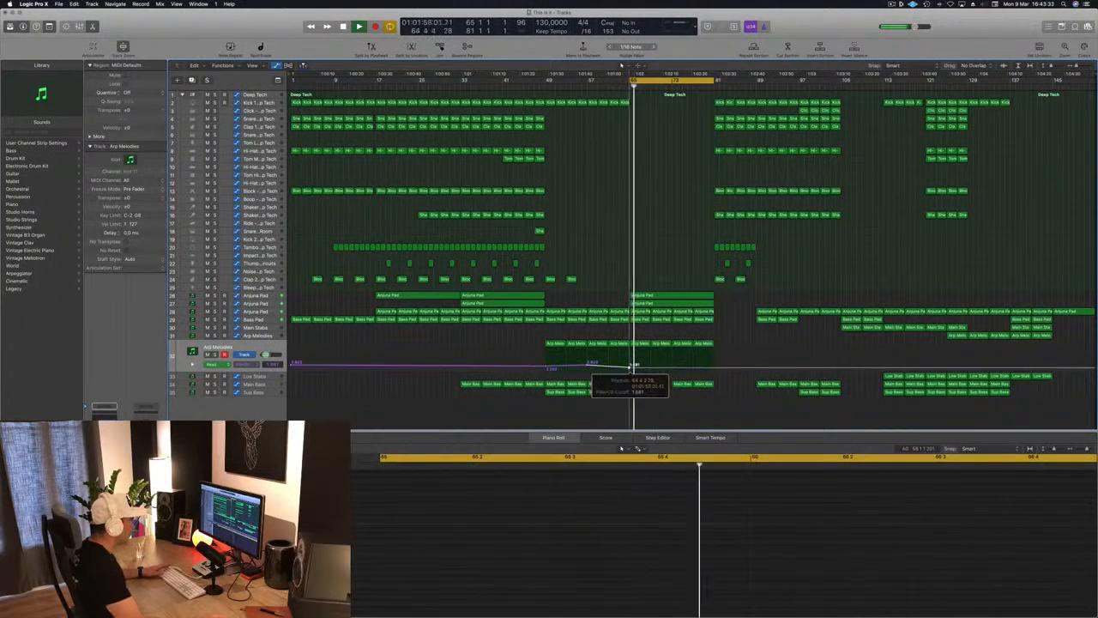
left_click_drag(673, 369, 674, 362)
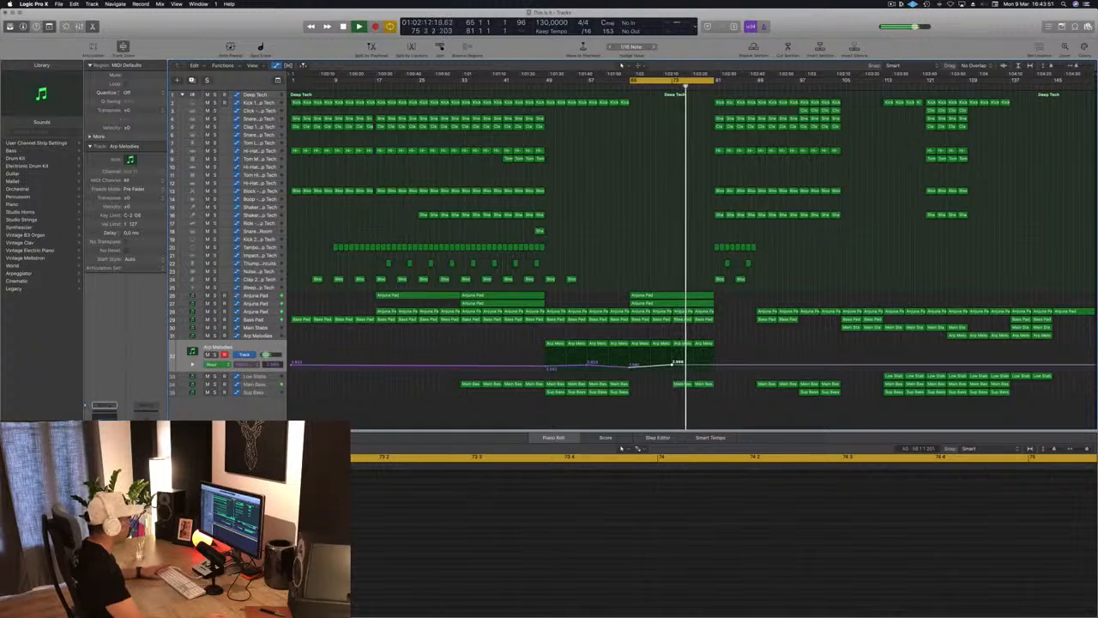
key("Return")
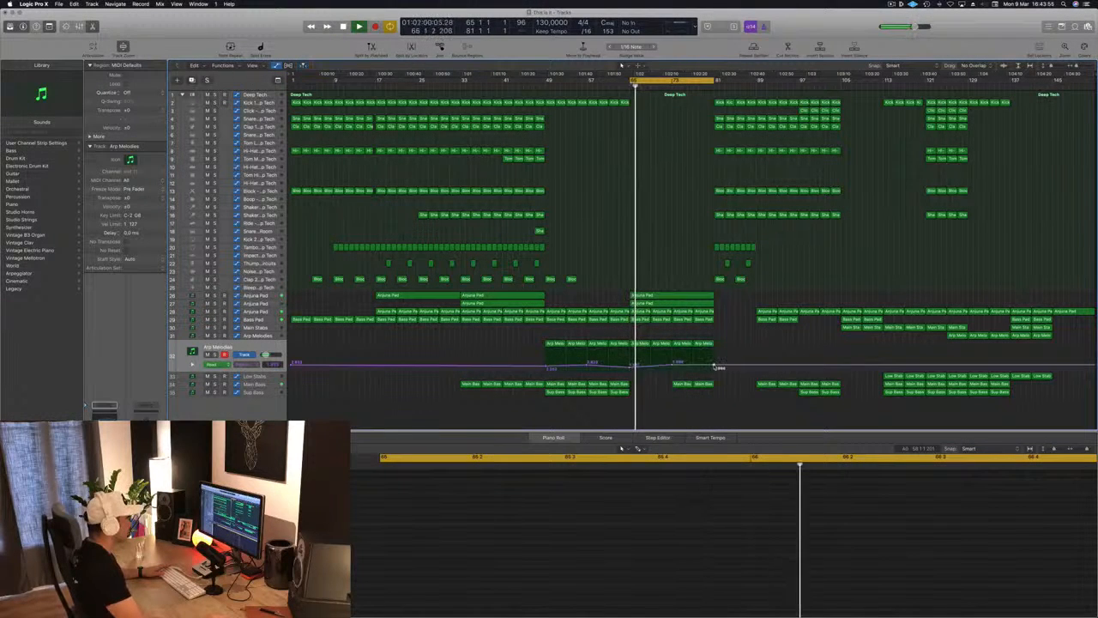
left_click_drag(716, 366, 716, 360)
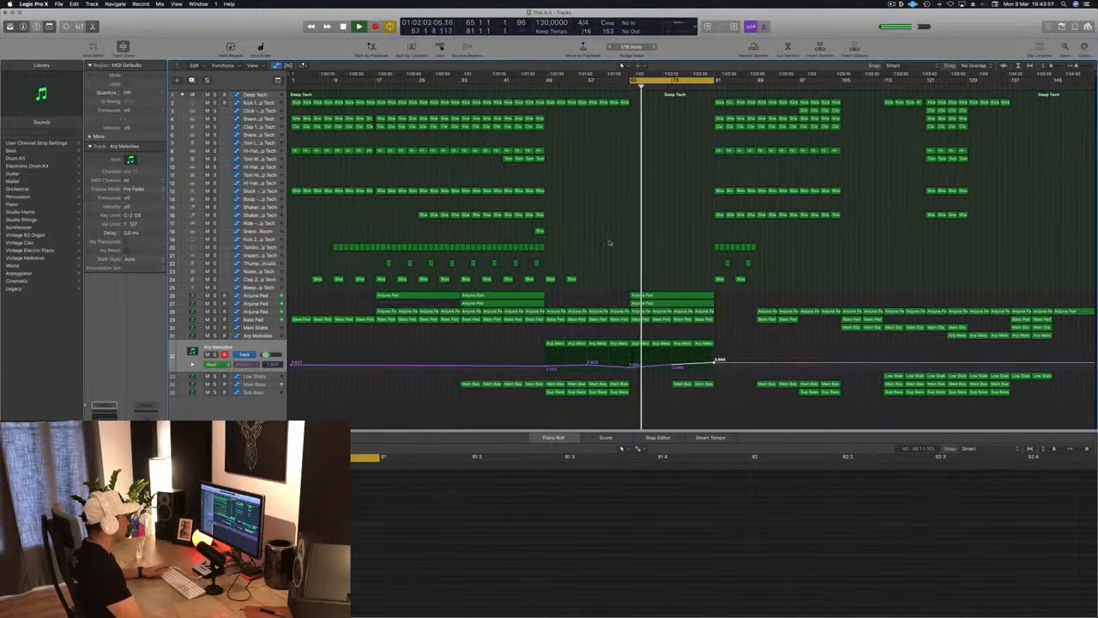
- Try a copy of the Thump track's Block region from bar 47 at bar 65 and adjust its second note
left_click(536, 264)
key("space")
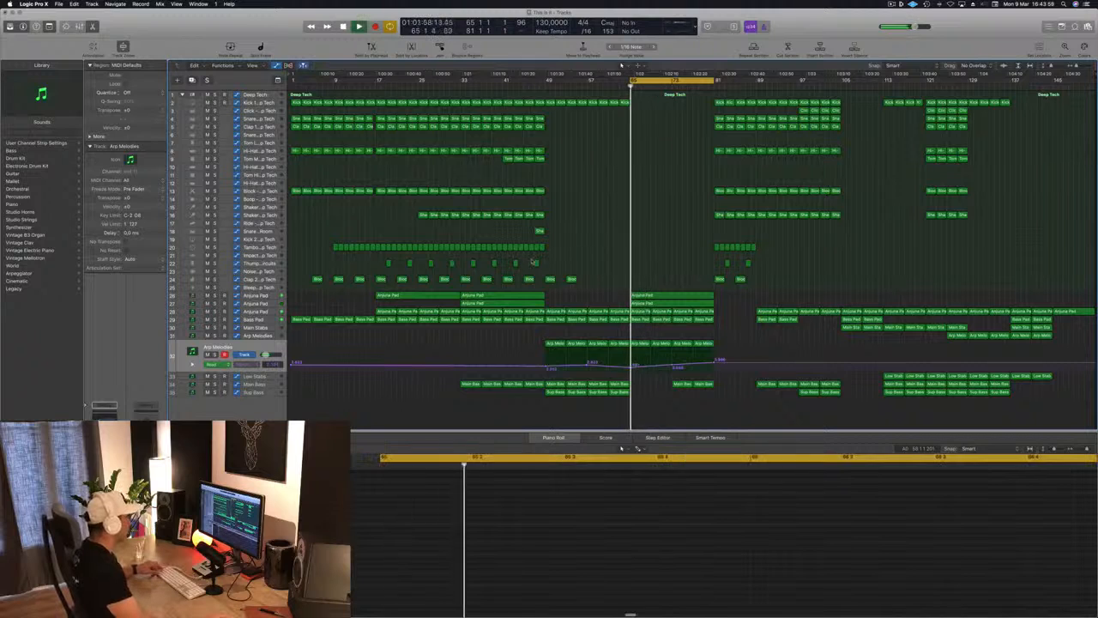
left_click_drag(536, 264, 631, 264)
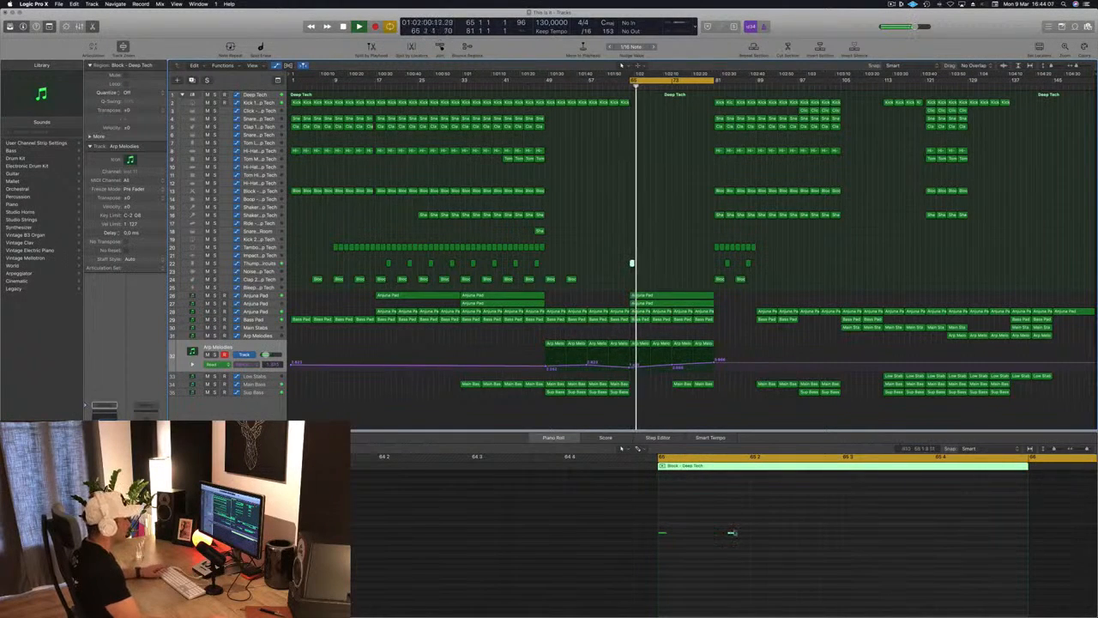
left_click(732, 533)
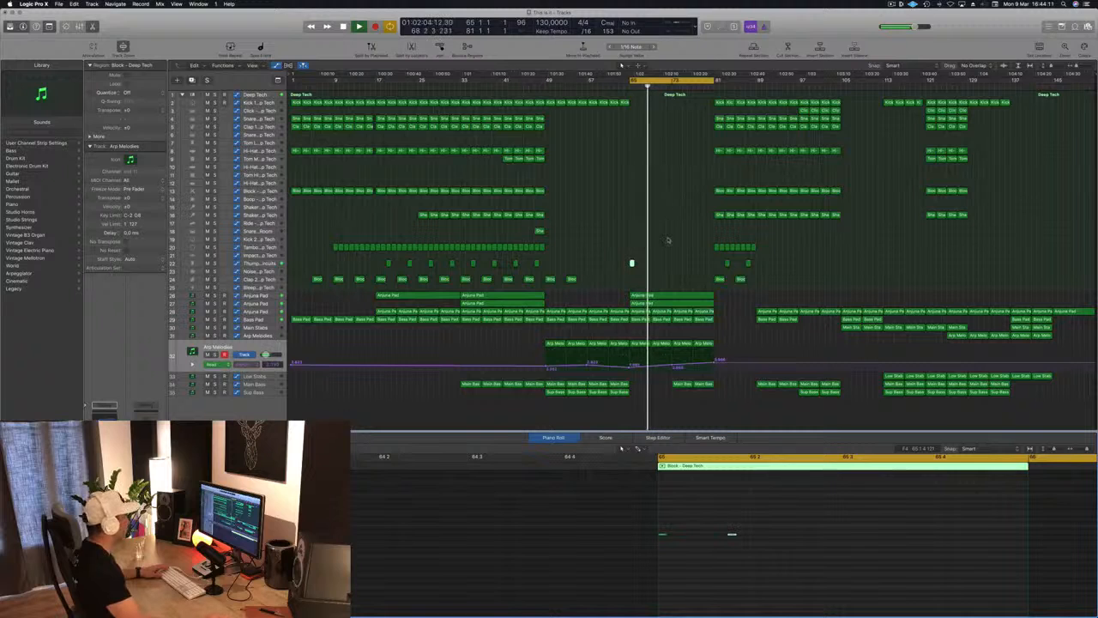
left_click(633, 273)
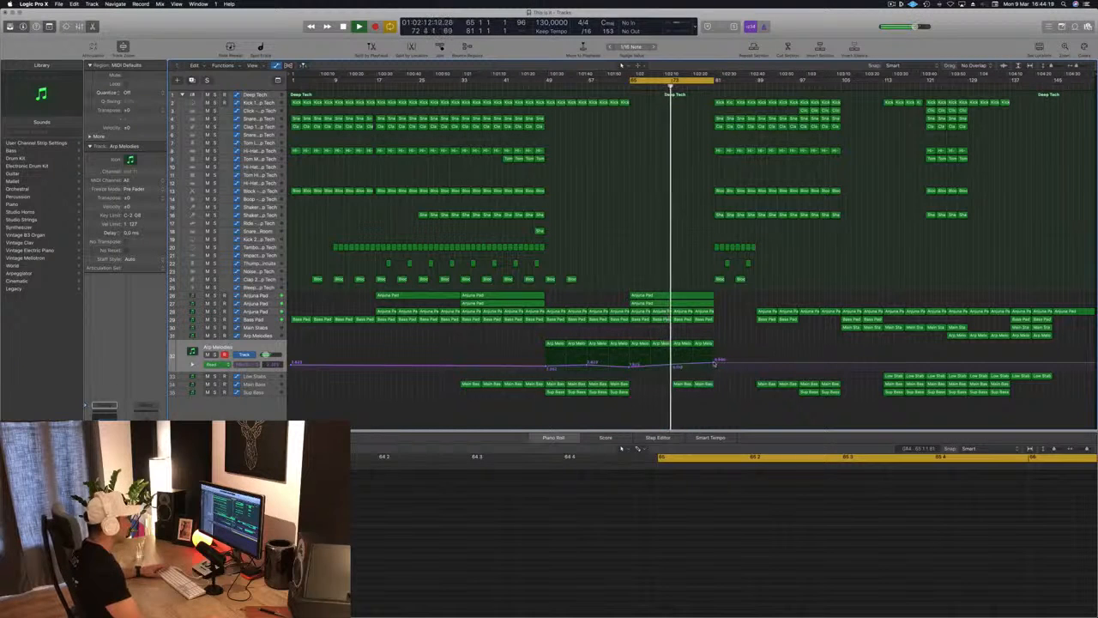
- Raise the Arp Melodies cutoff automation at bar 81 and lower the Main Bass cutoff automation at bar 73
left_click_drag(714, 363, 686, 365)
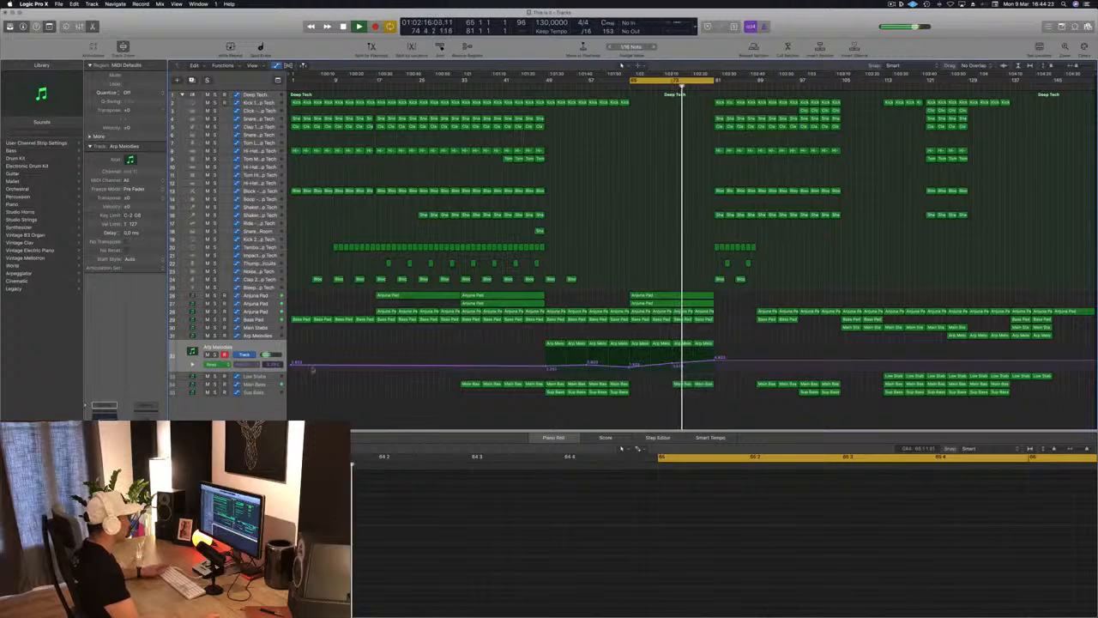
left_click(694, 383)
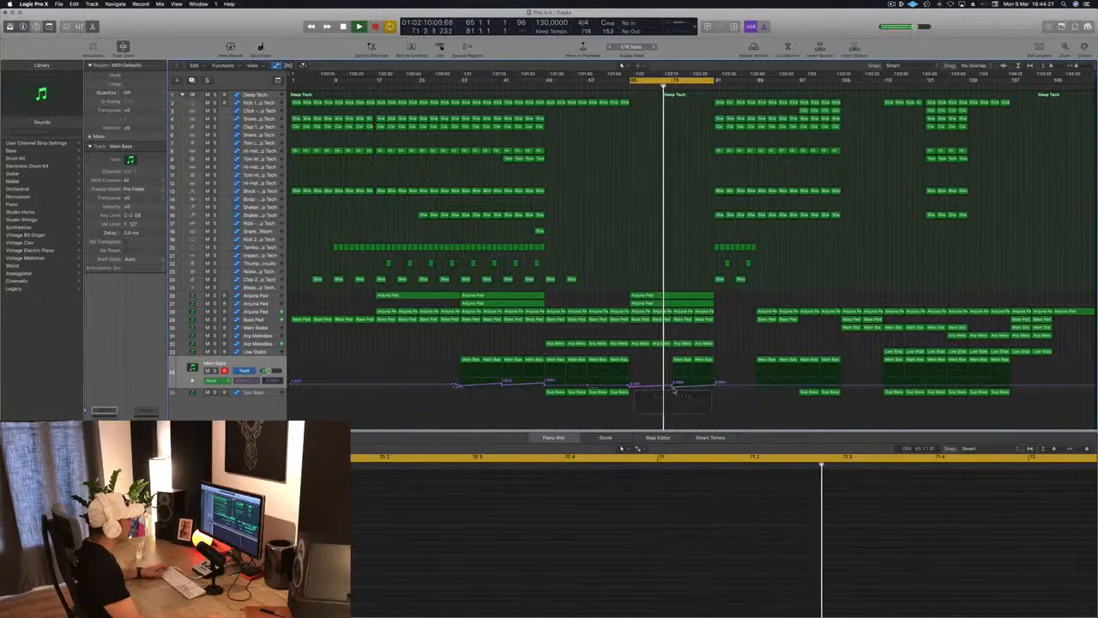
key("super+Right")
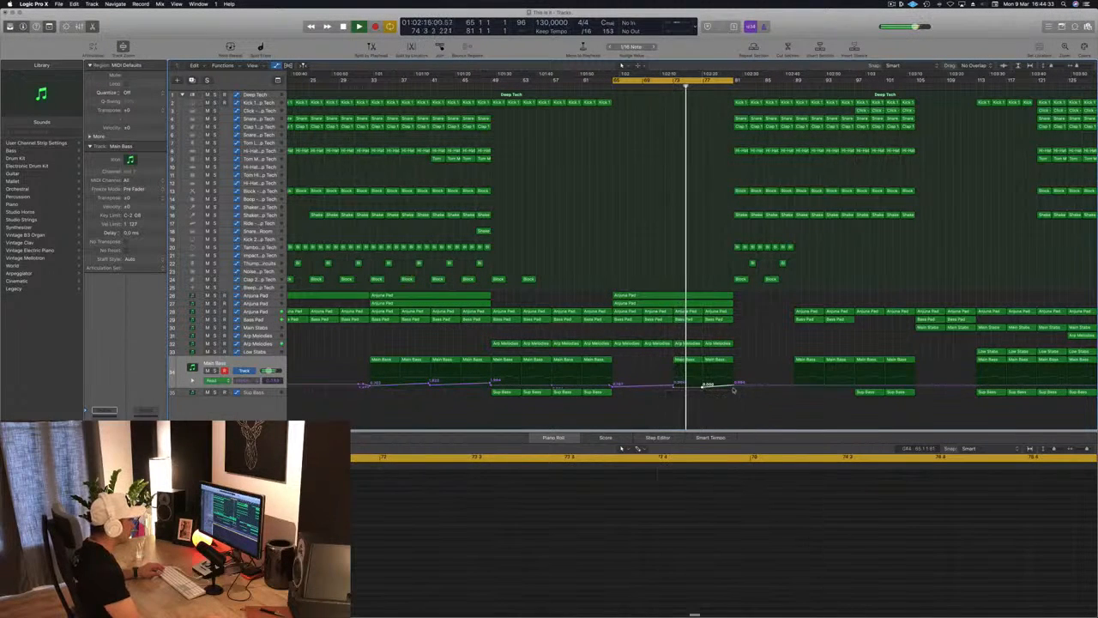
- Make the Main Bass cutoff automation rise steeply from bar 77 to bar 81, and save the project
left_click_drag(734, 387, 725, 382)
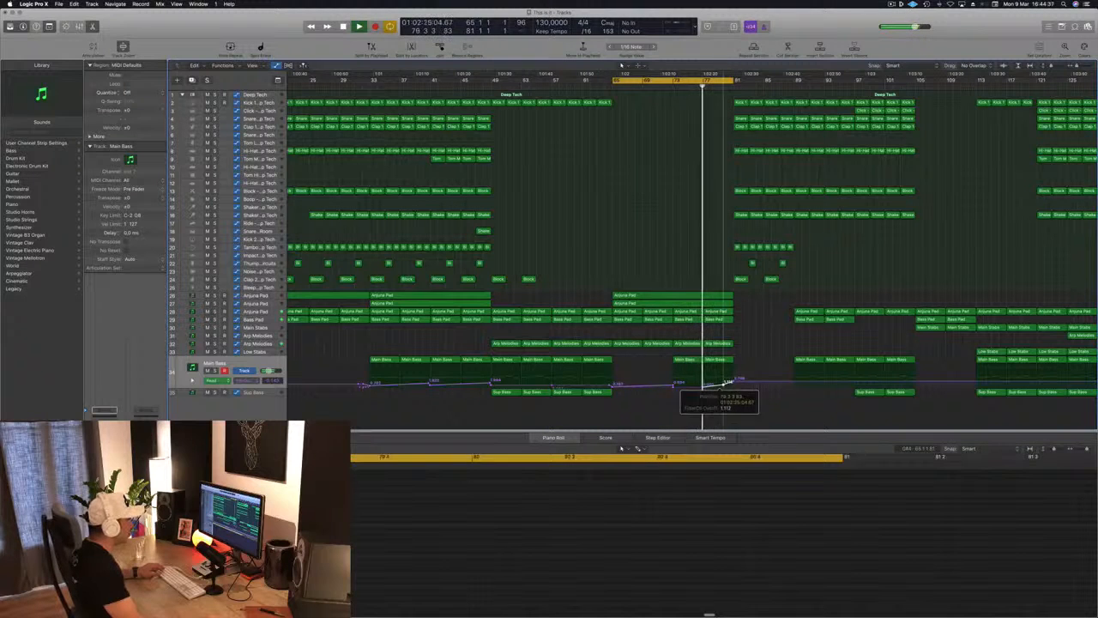
key("super+Left")
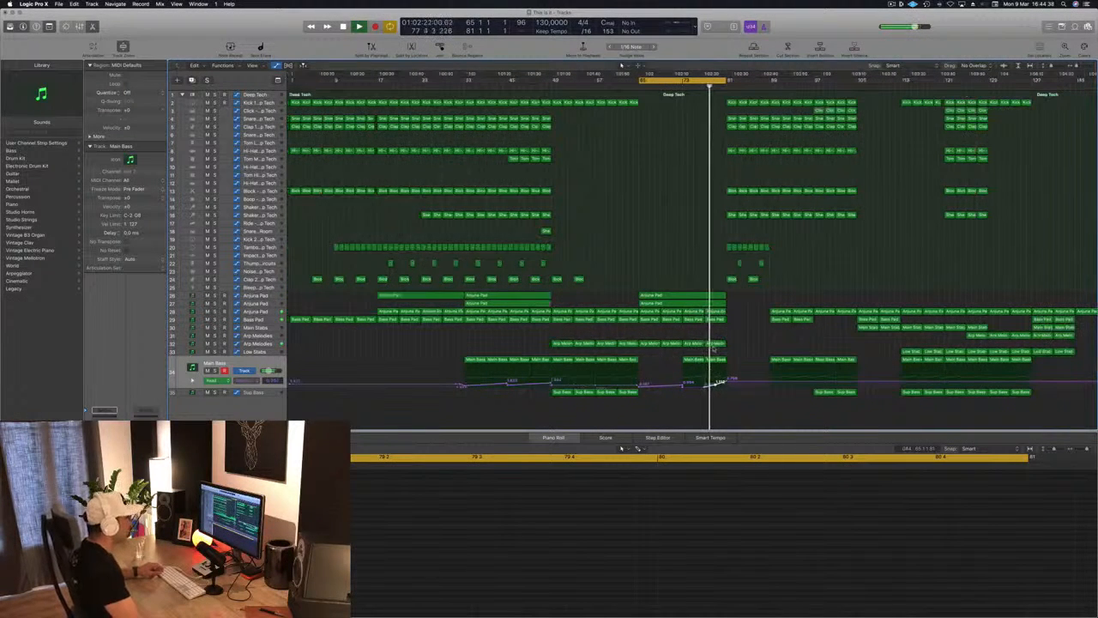
key("super+Left")
key("super+s")
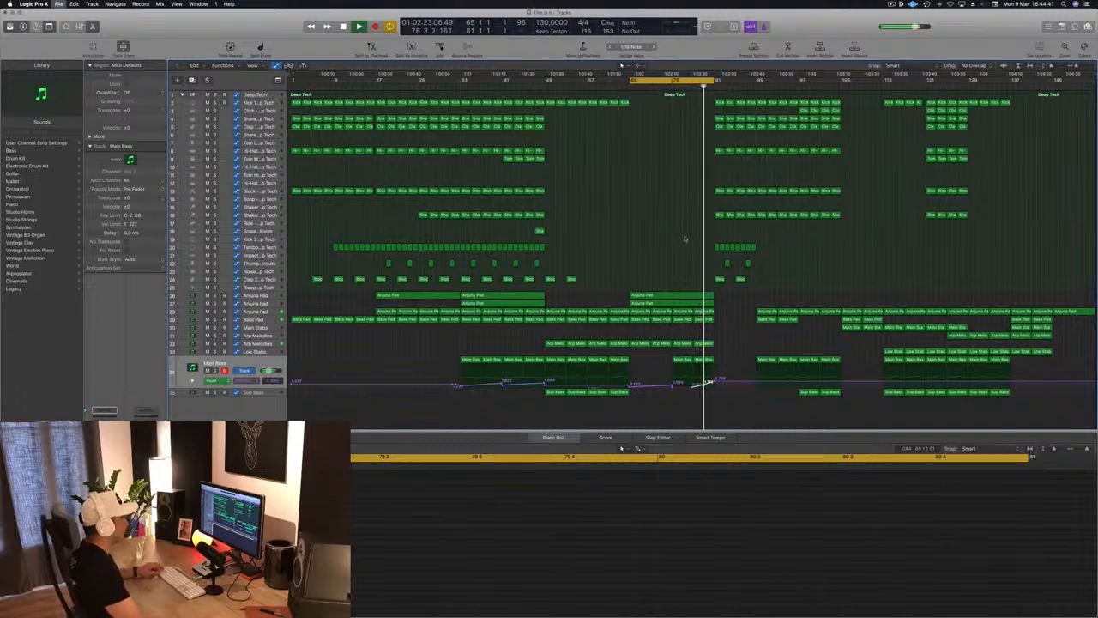
key("super+Right")
key("super+Right")
key("super+Right")
key("super+Right")
key("super+Left")
key("super+Left")
key("super+Left")
key("super+Left")
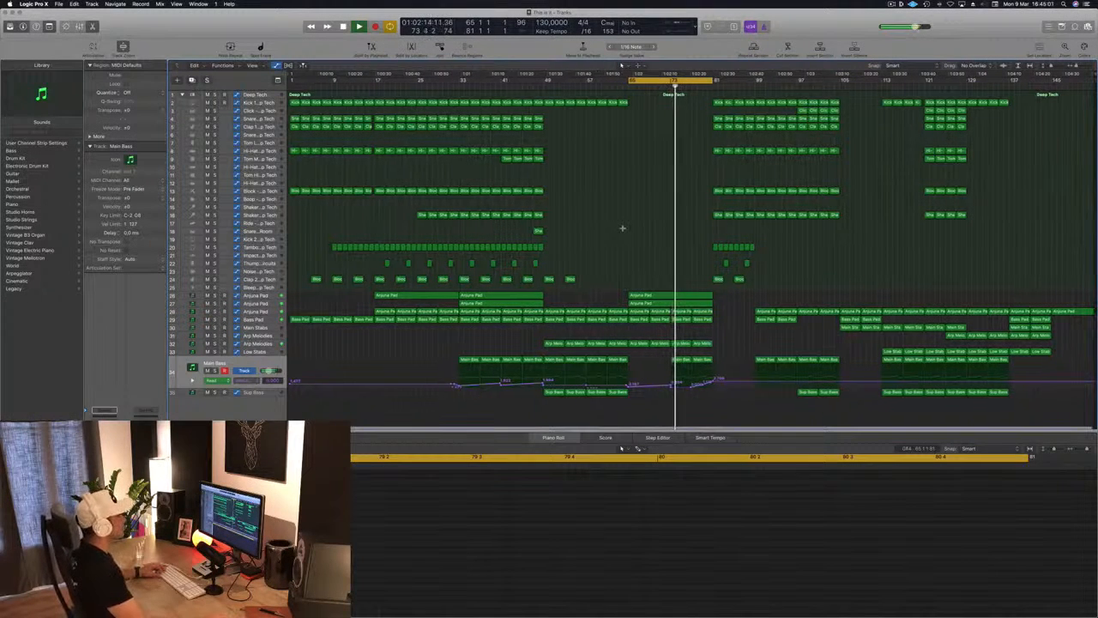
- Shape the track 28 Anjuna Pad cutoff automation to climb to a peak just before bar 81 and drop at bar 81
left_click(700, 311)
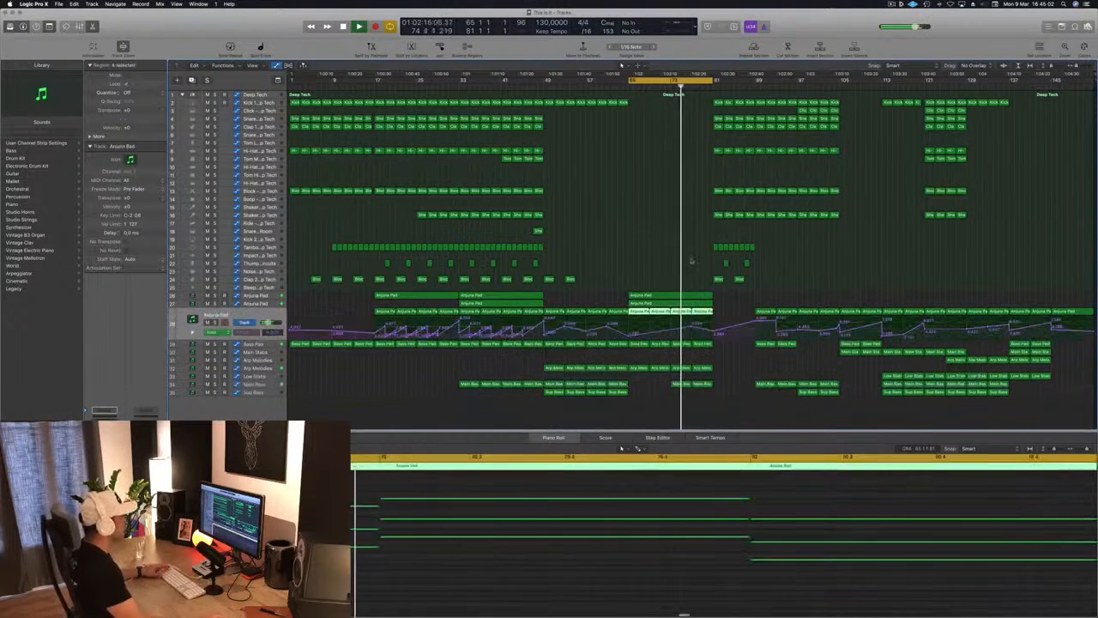
left_click(712, 322)
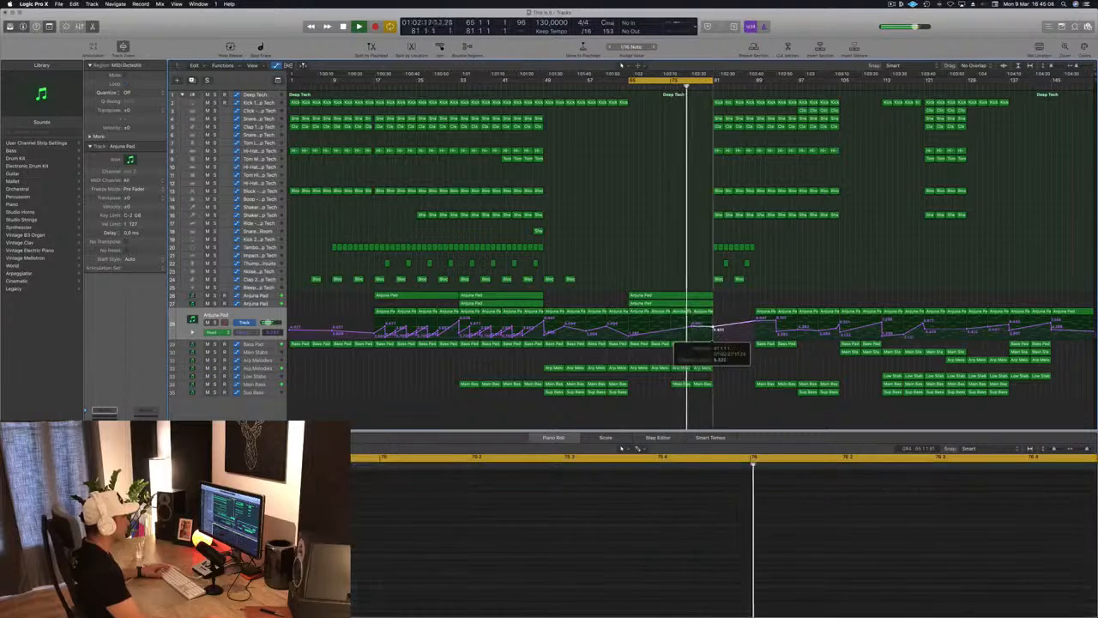
left_click_drag(711, 319, 715, 337)
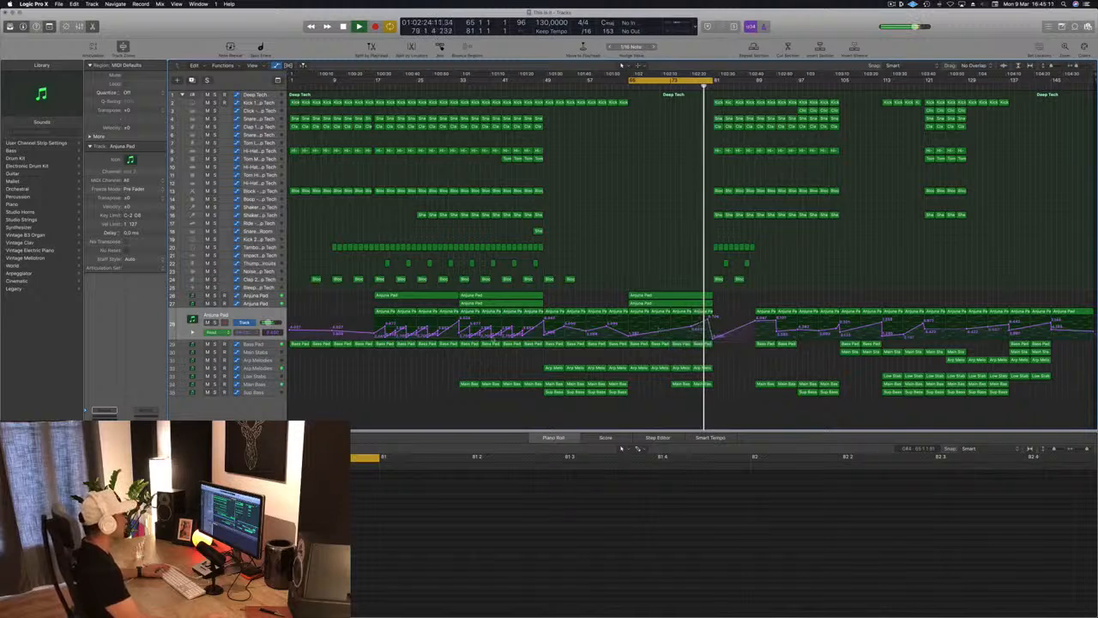
- Lower the Bass Pad automation at bar 65 and make it rise to a peak just before bar 81
key("Down")
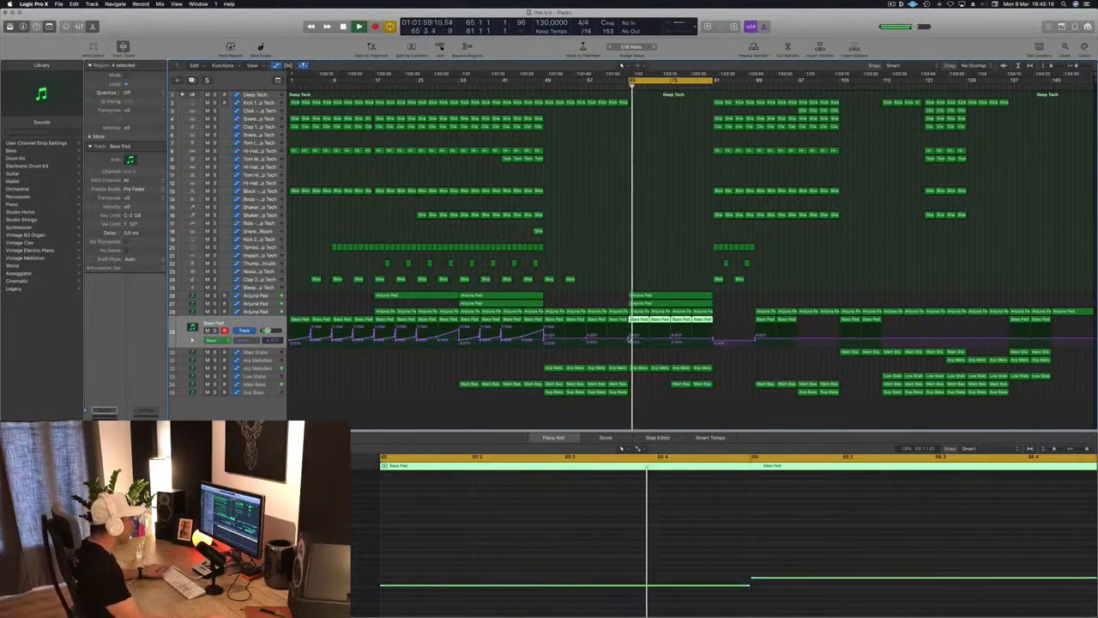
left_click(629, 340)
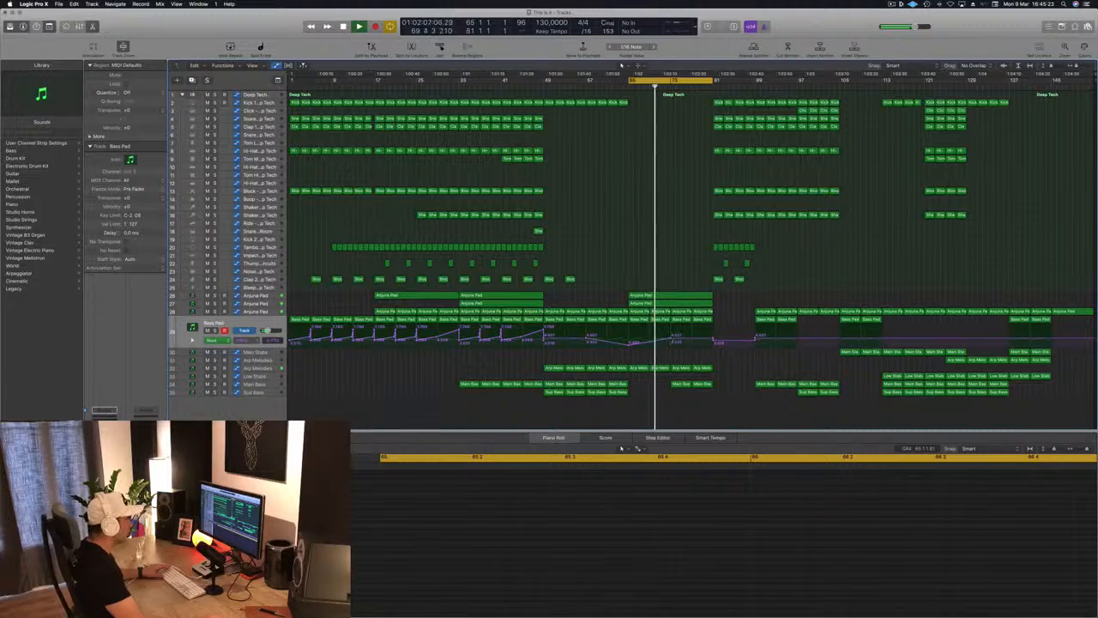
left_click_drag(713, 341, 710, 327)
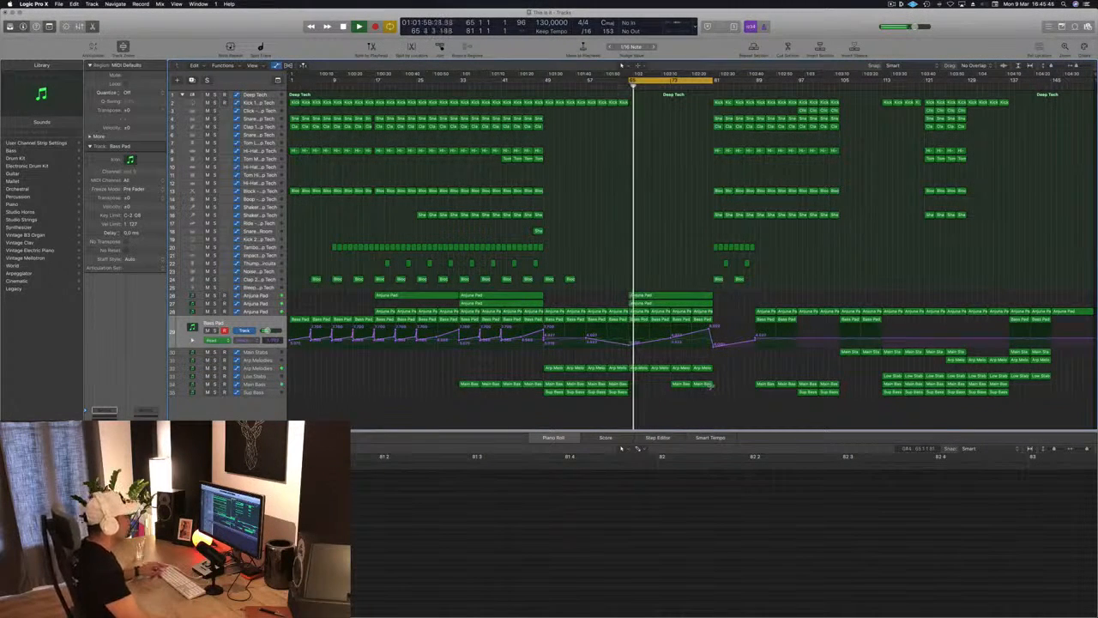
- Cut off and delete the short end piece of the last Main Bass region before bar 81
key("super+Right")
key("super+Right")
key("super+Right")
key("super+Right")
key("super+Right")
key("super+Left")
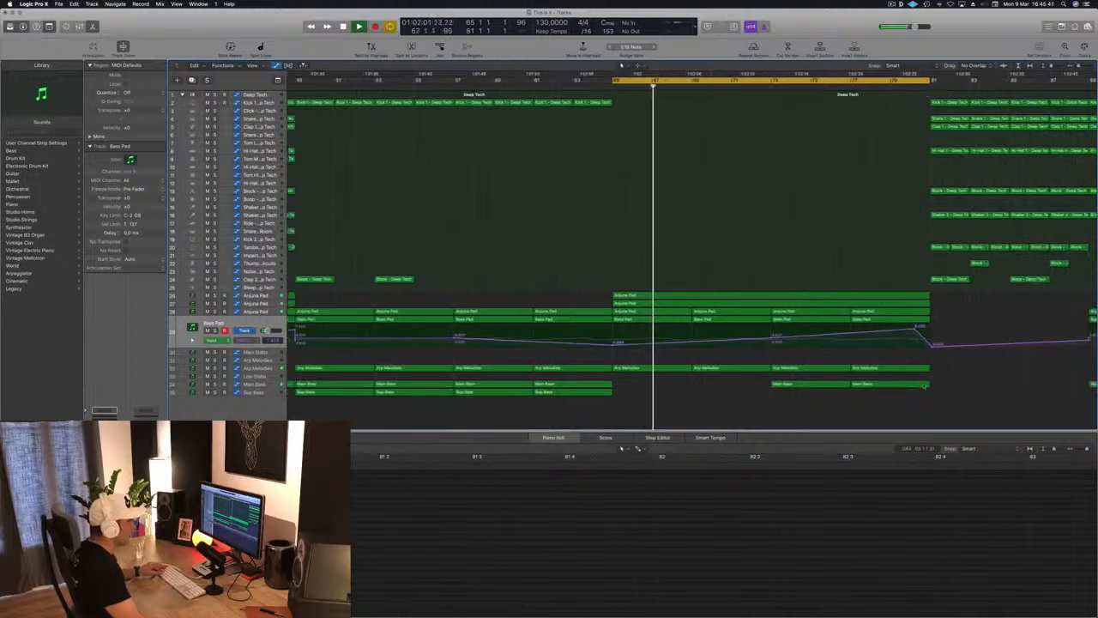
left_click(919, 385)
double_click(920, 384, "super")
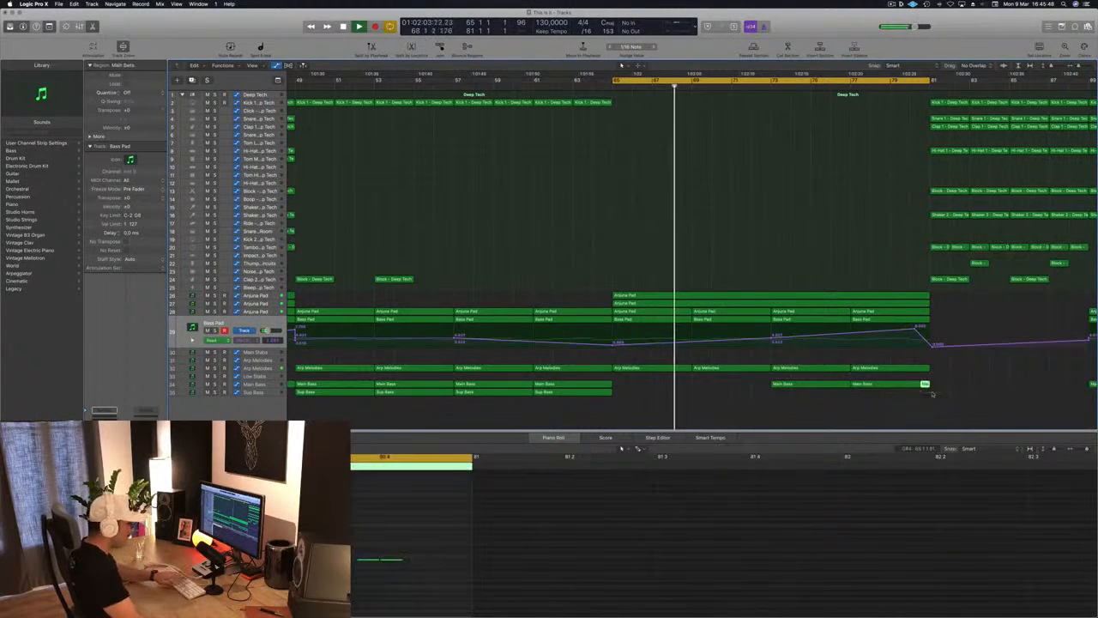
key("Delete")
- Copy the Kick 1 region from bar 81 to bar 79 so the kick leads into the drop
scroll(873, 232, "left", 1)
key("super+Left")
key("super+Left")
key("super+Left")
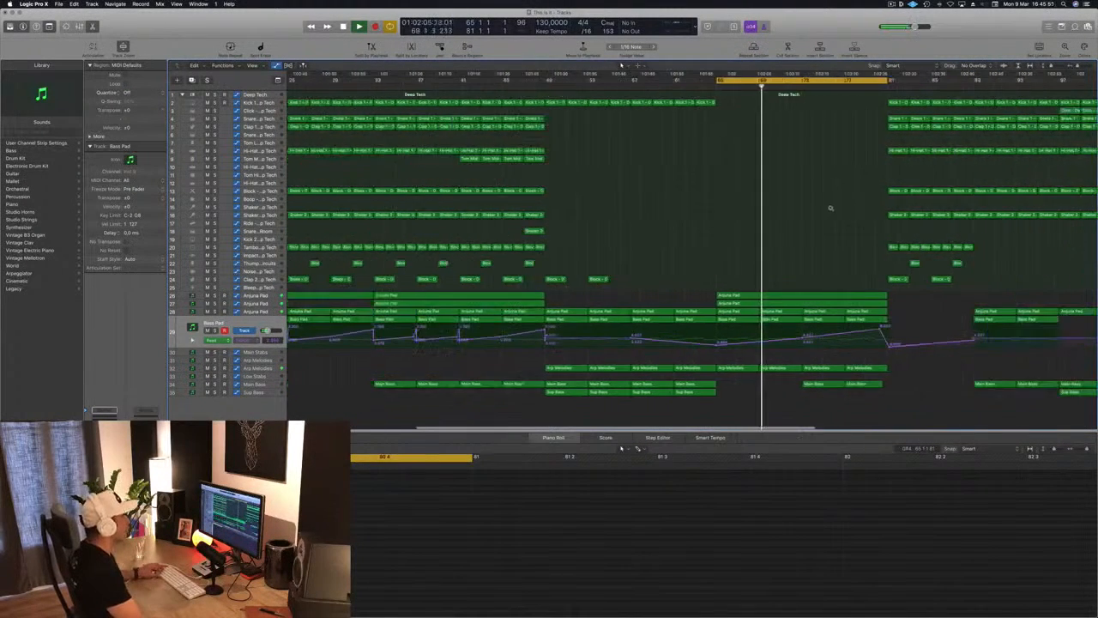
left_click(851, 103)
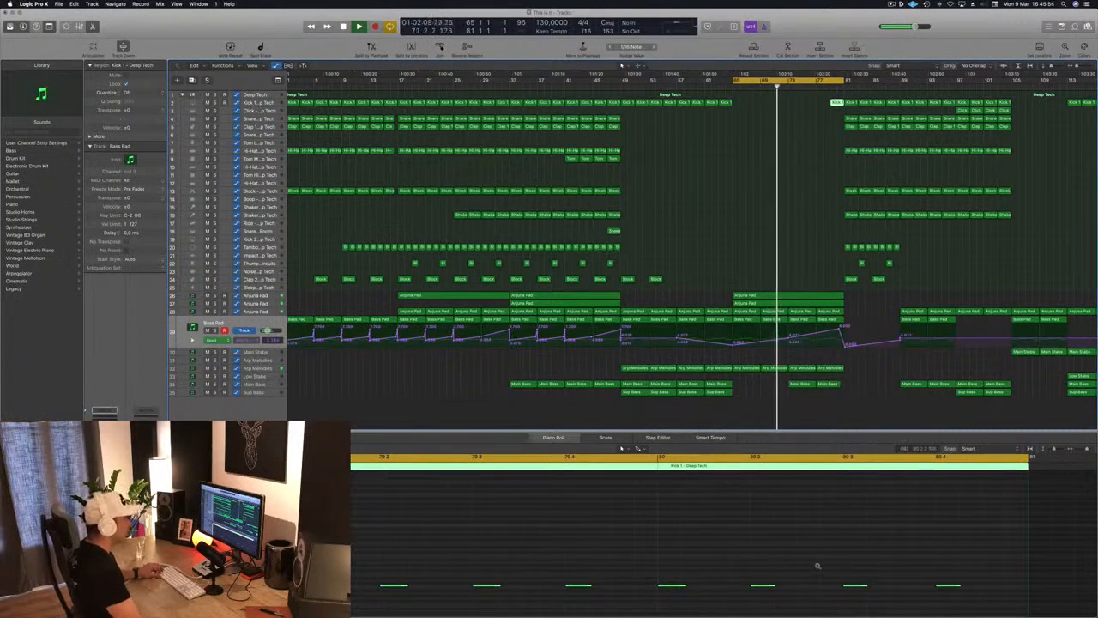
- Build a kick roll in the bar 79 region by doubling its notes to eighths, and to sixteenths in bar 80
key("super+Left")
left_click(403, 590)
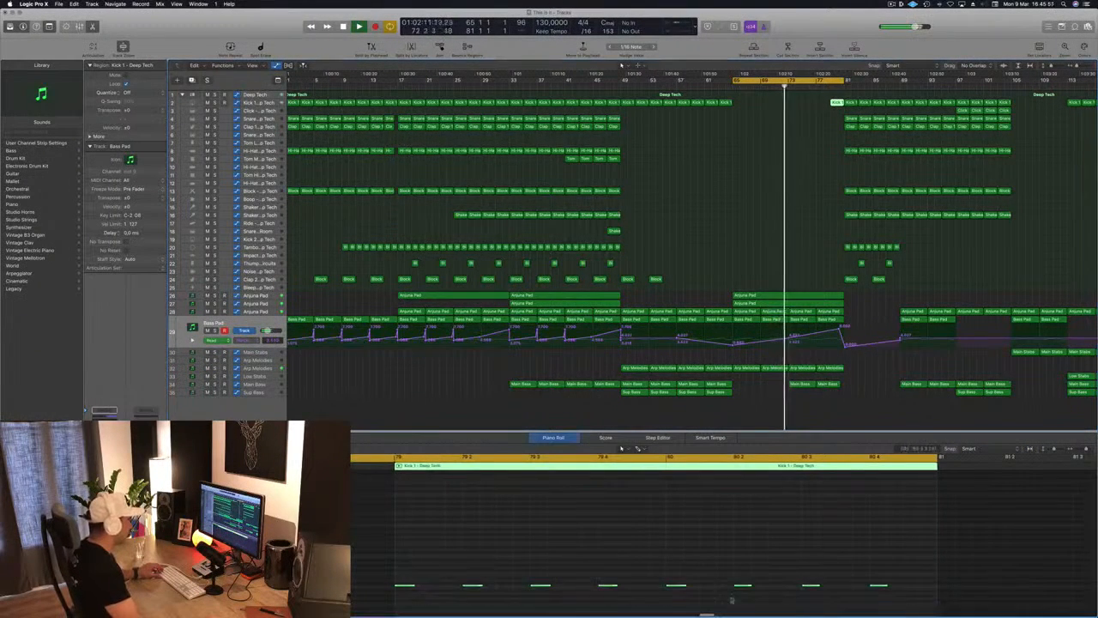
left_click_drag(406, 589, 442, 591)
left_click_drag(675, 569, 917, 587)
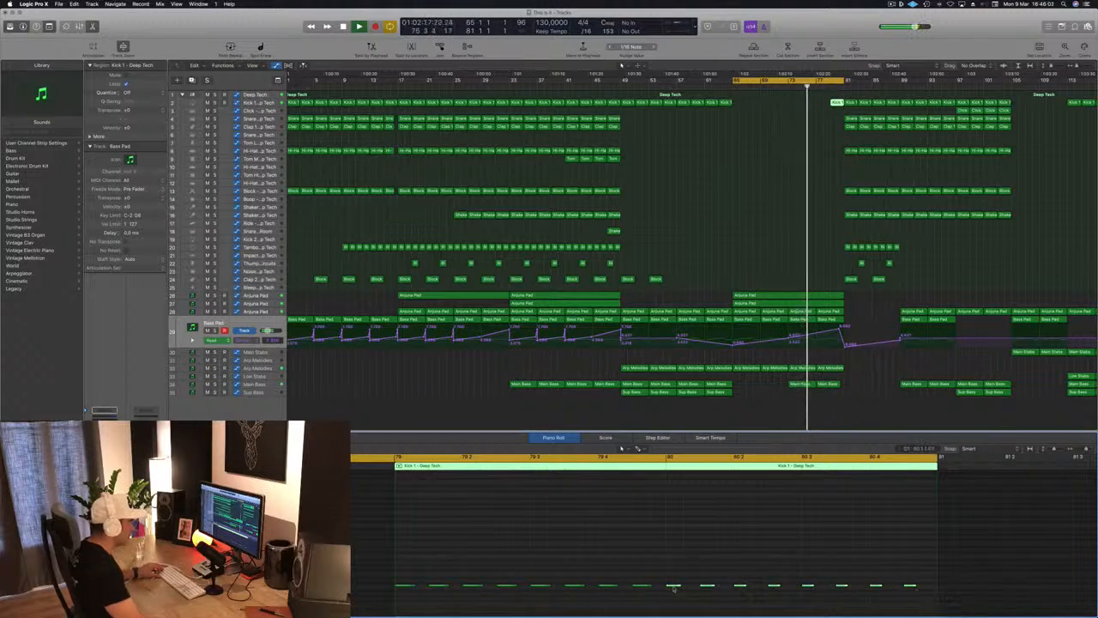
left_click_drag(675, 588, 690, 592)
left_click(765, 249)
- Listen to the break's ending with the kick roll, extending the cycle range back to bar 61
scroll(766, 248, "up", 5)
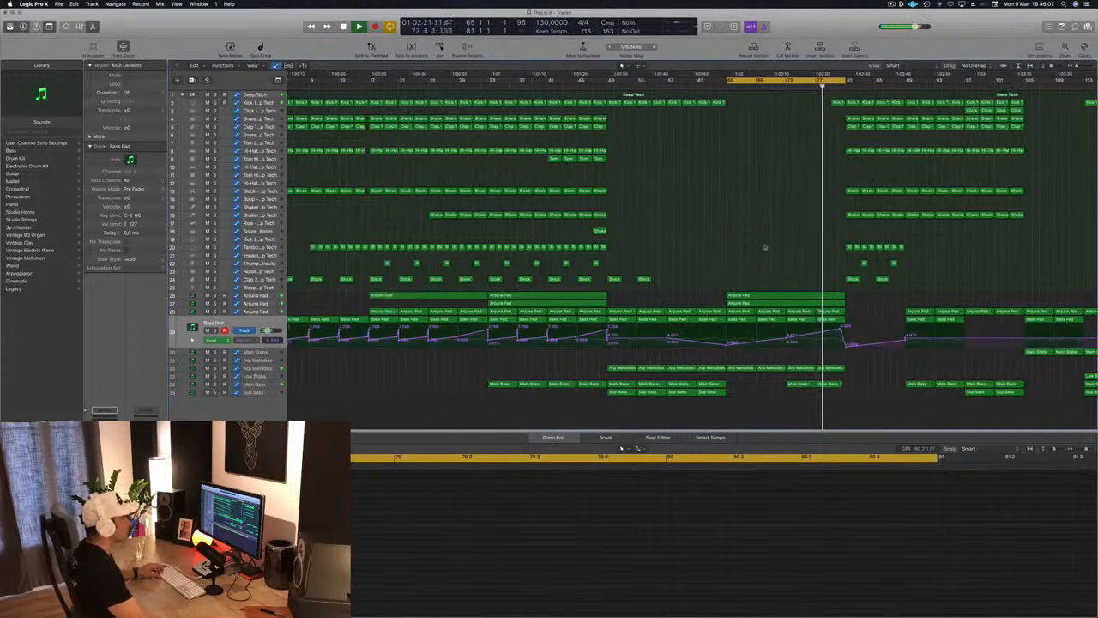
scroll(772, 248, "down", 5)
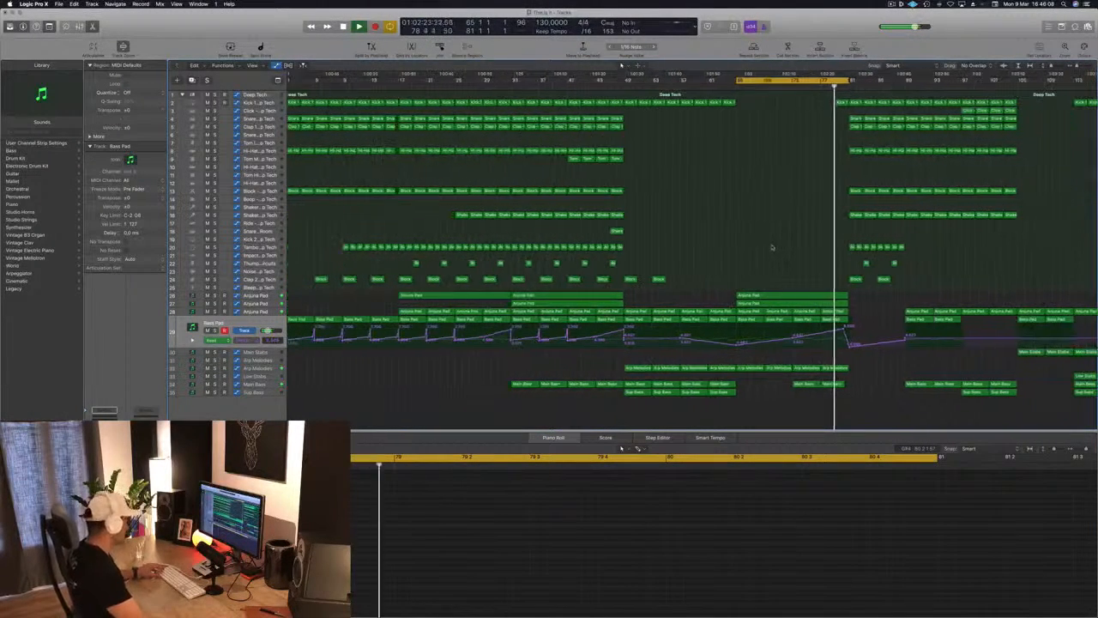
scroll(774, 252, "up", 4)
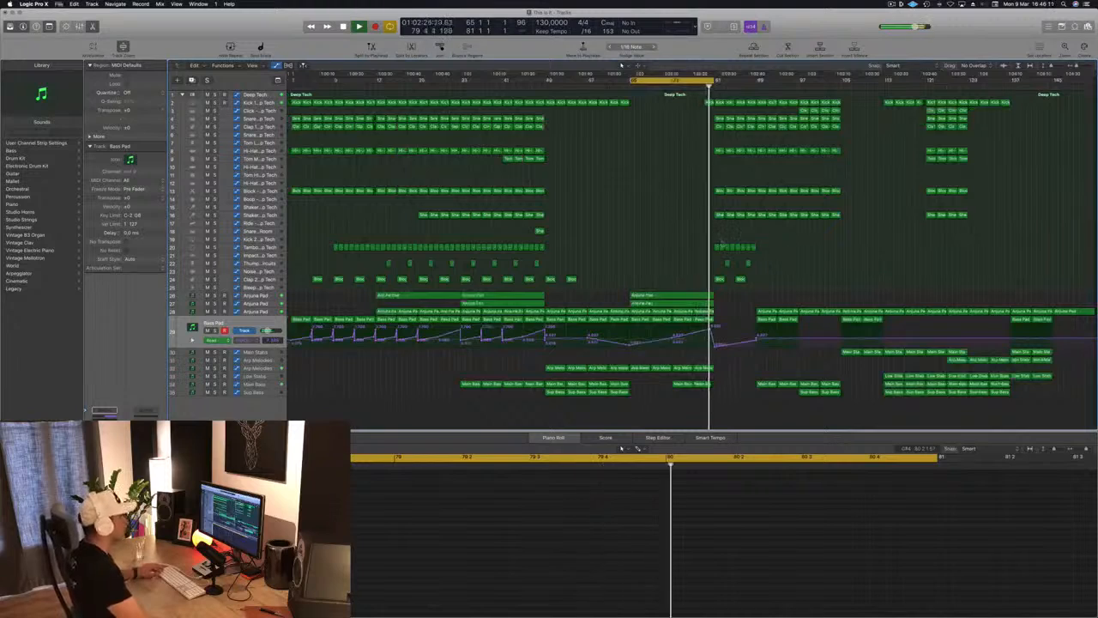
scroll(732, 245, "down", 3)
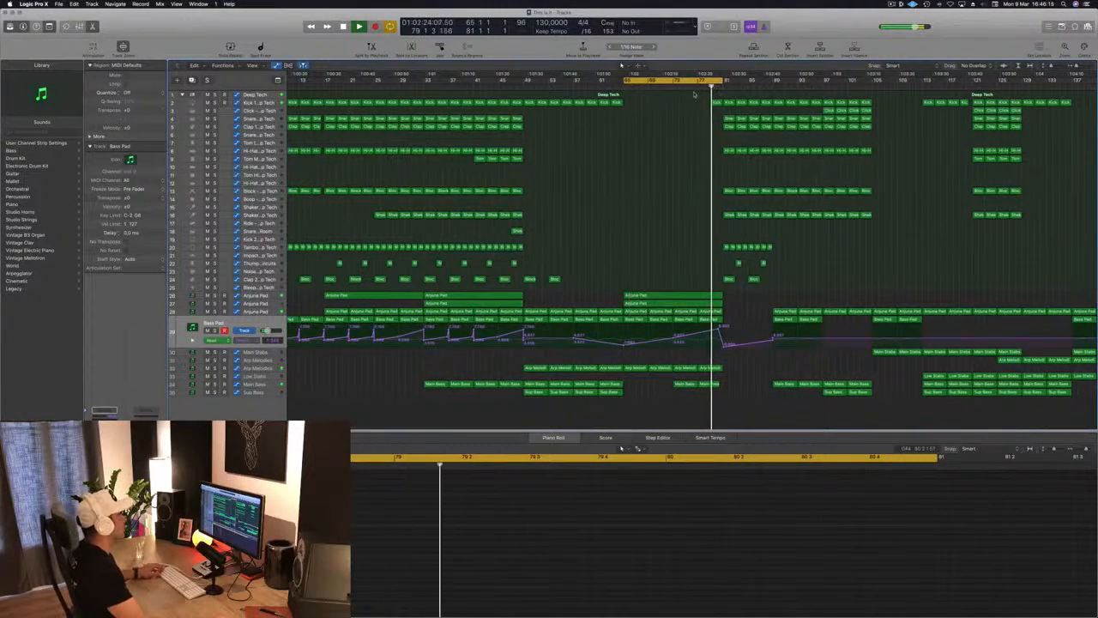
scroll(696, 139, "down", 2)
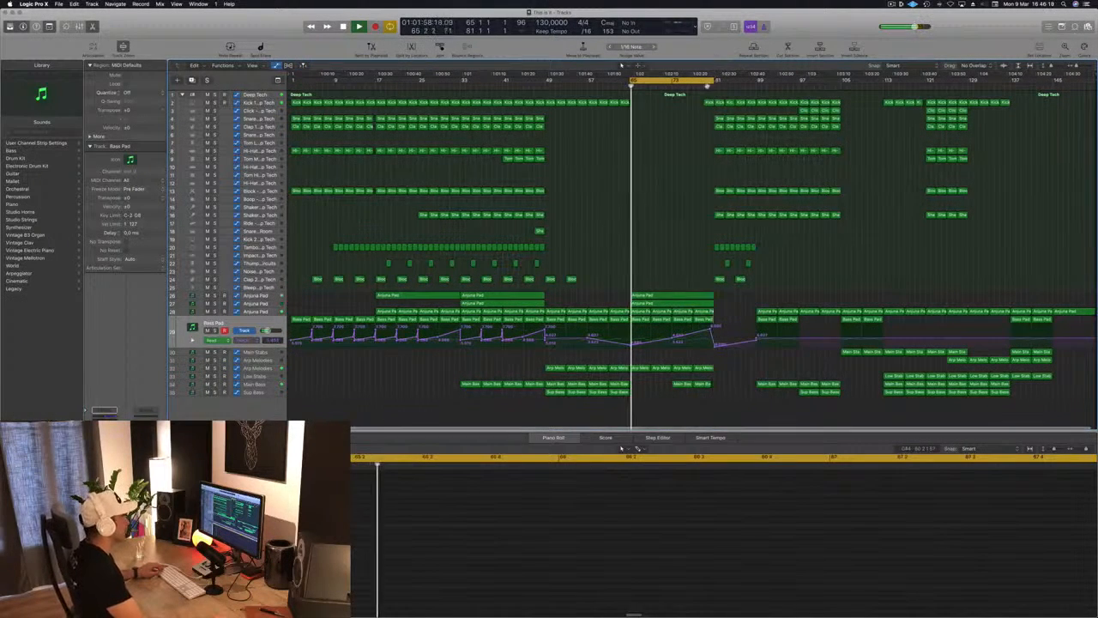
left_click(701, 87)
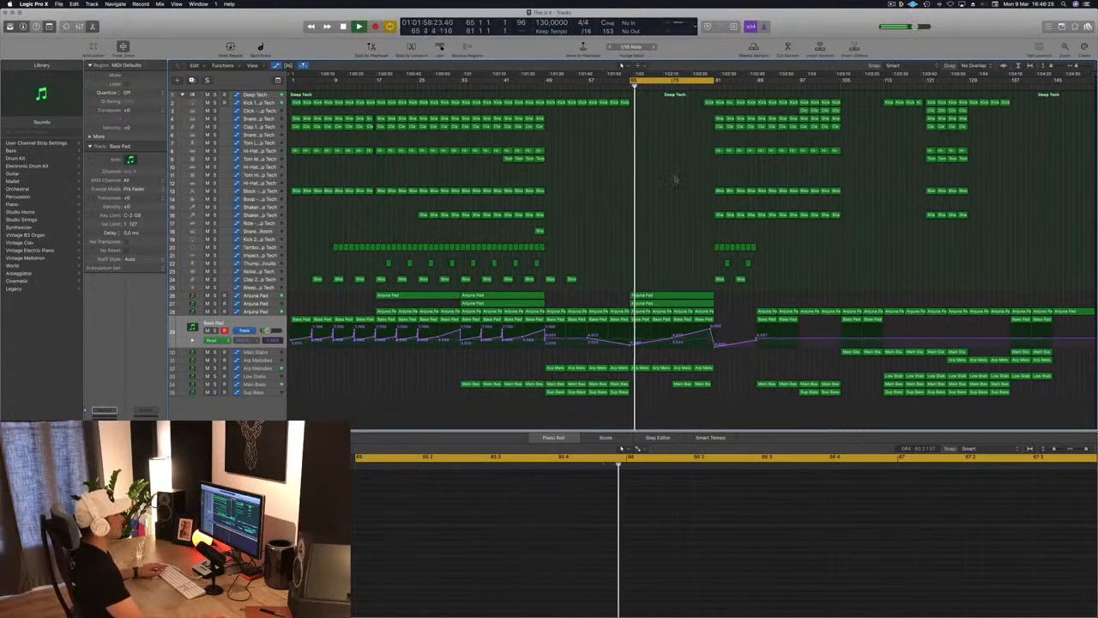
key("super+Right")
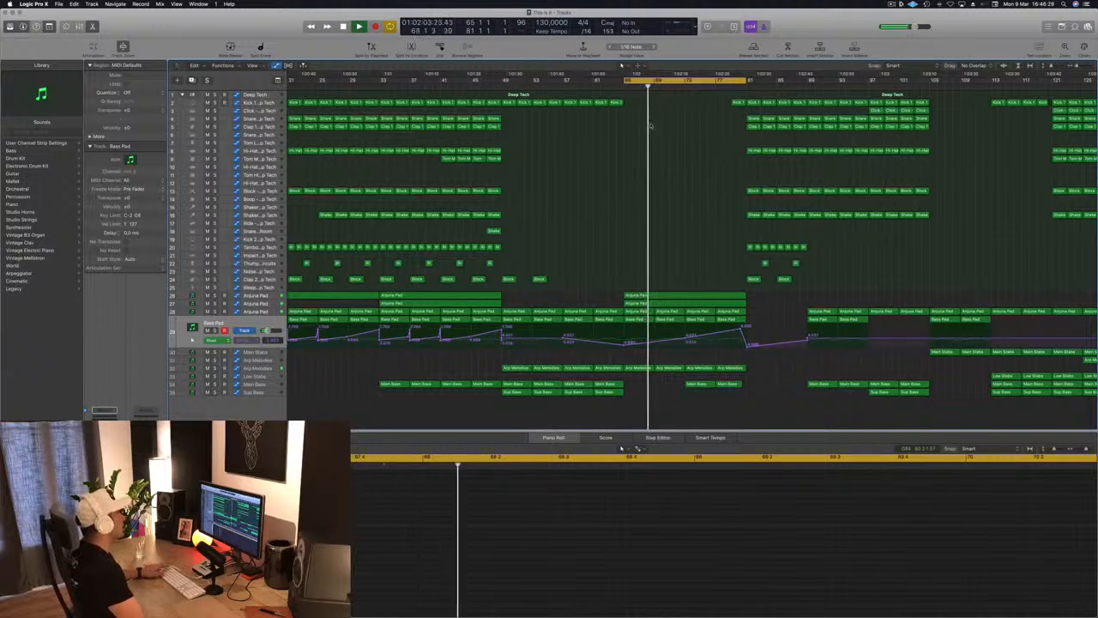
left_click_drag(624, 84, 595, 83)
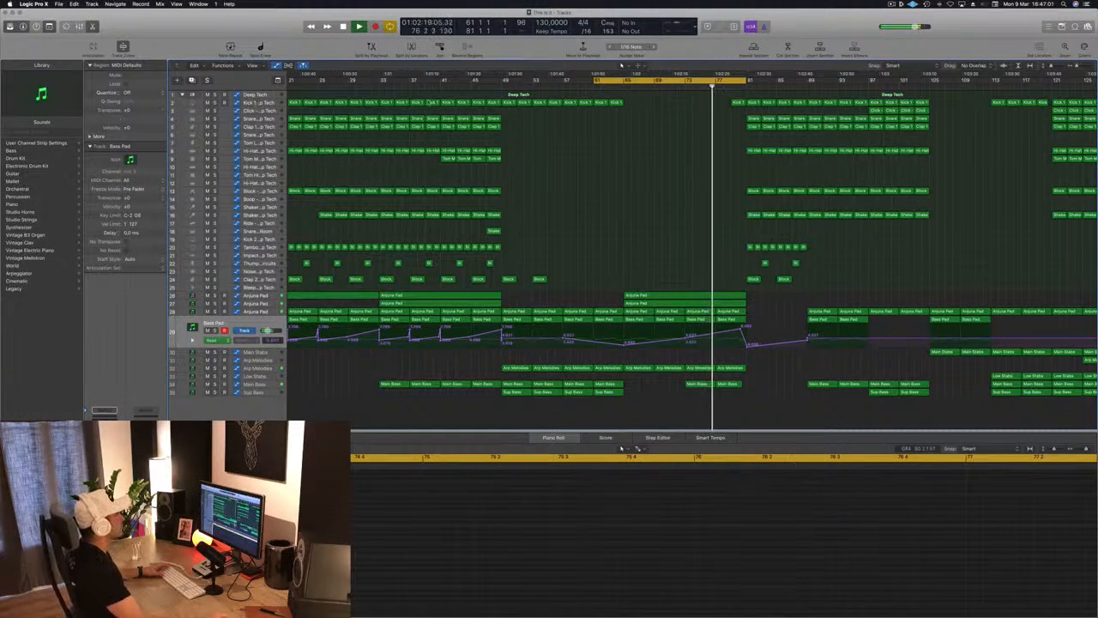
- Add Kick 1 volume automation that dips at bar 79 and rises back to -2.0 dB at bar 81
left_click(249, 102)
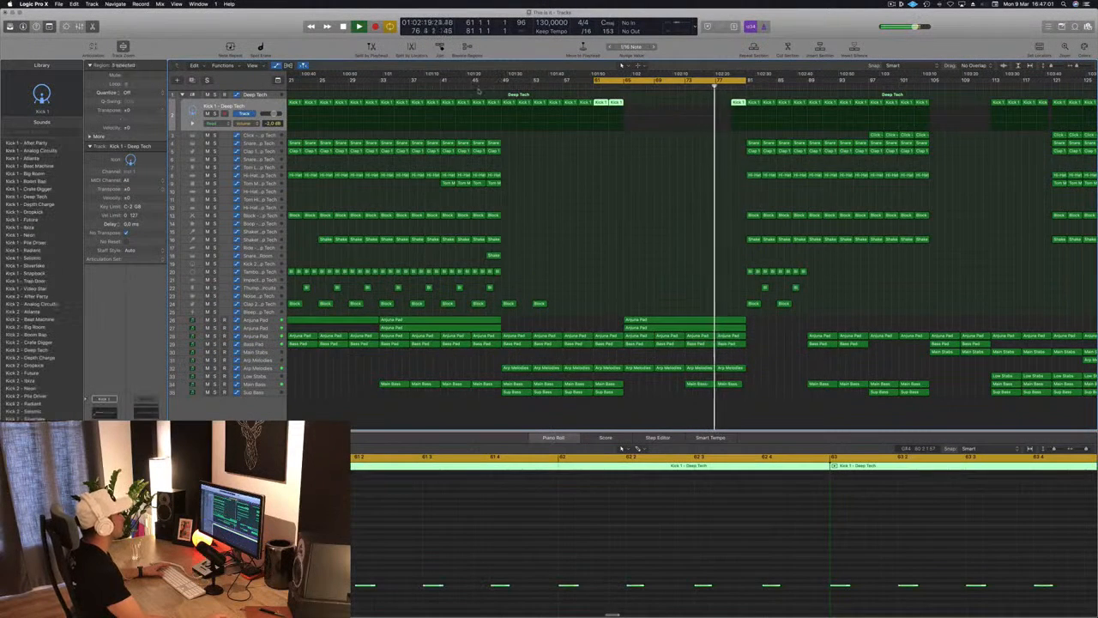
left_click(745, 117)
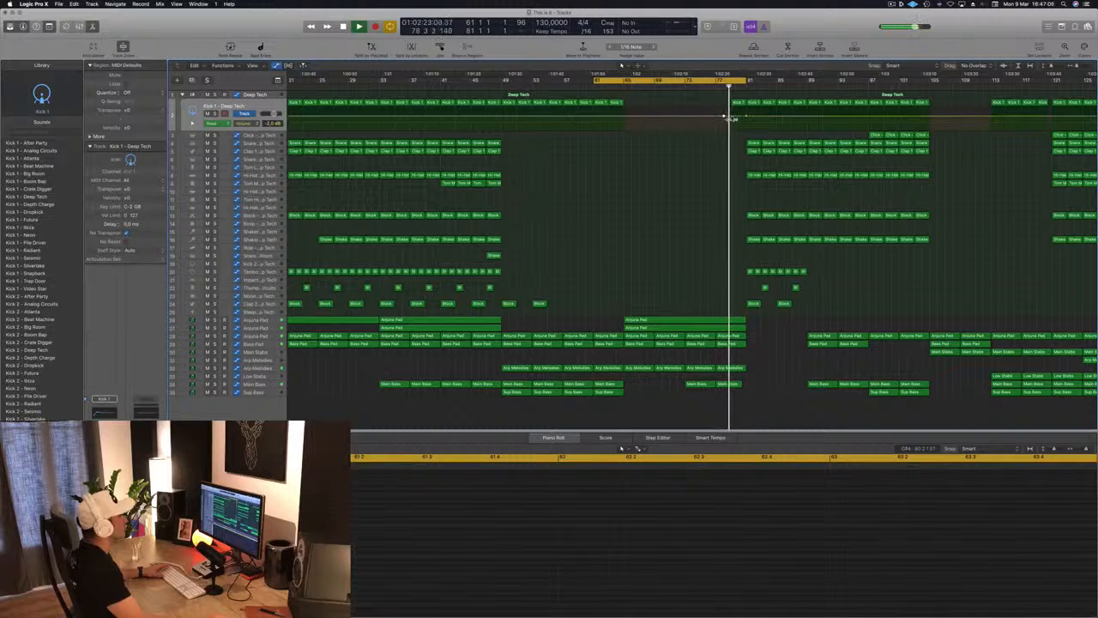
left_click_drag(730, 114, 731, 123)
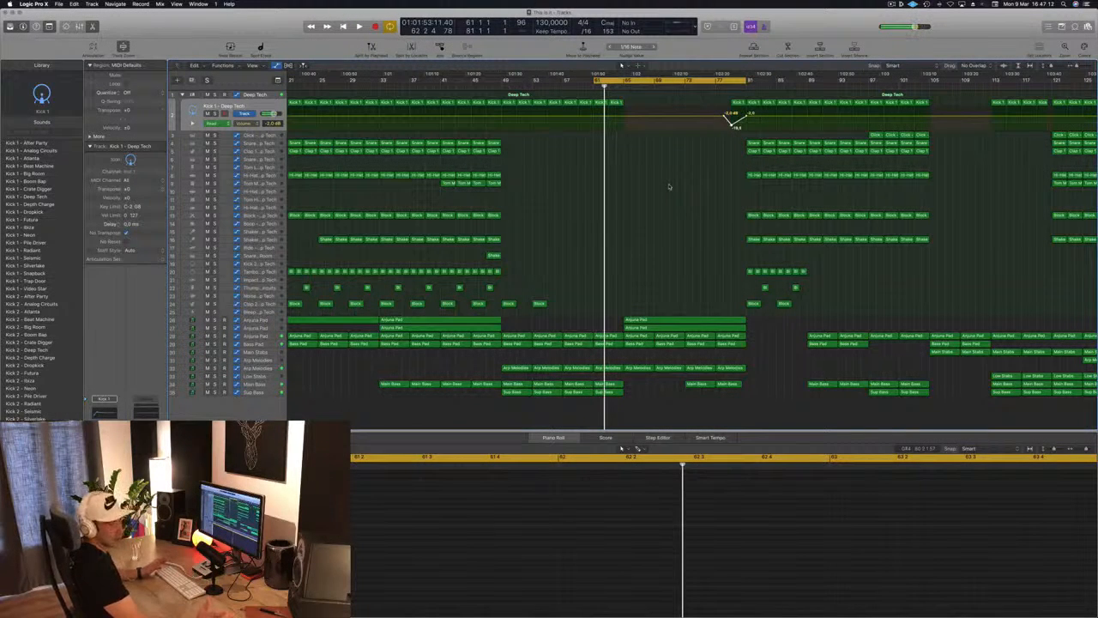
- Audition the build-up from bars 61 and 77, and move the cycle range to start at bar 81 to hear the drop
left_click(595, 75)
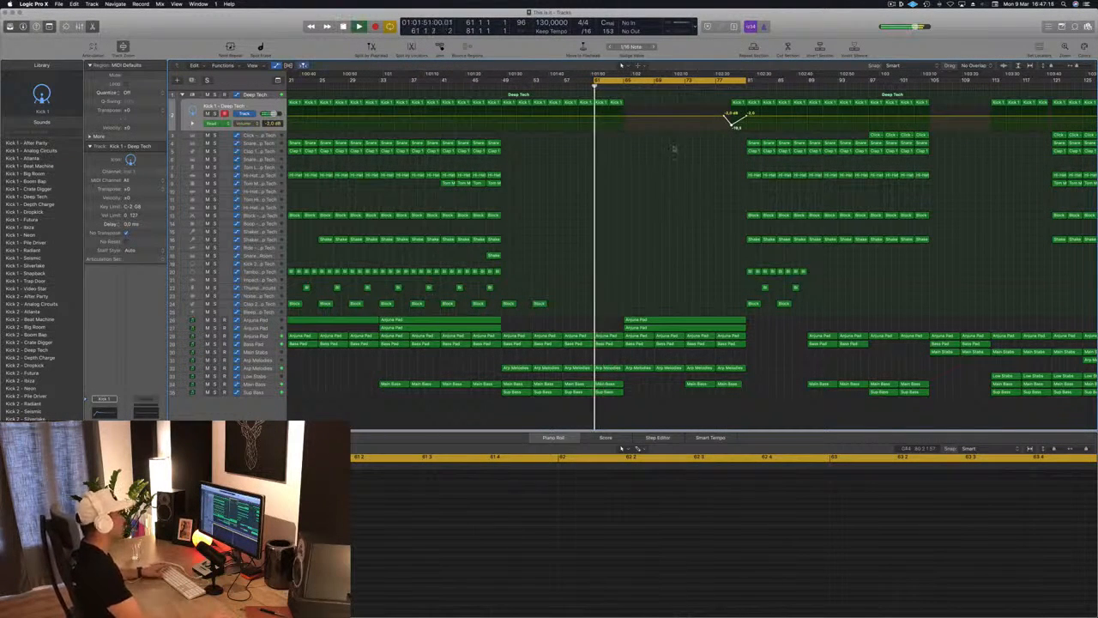
left_click_drag(596, 79, 717, 80)
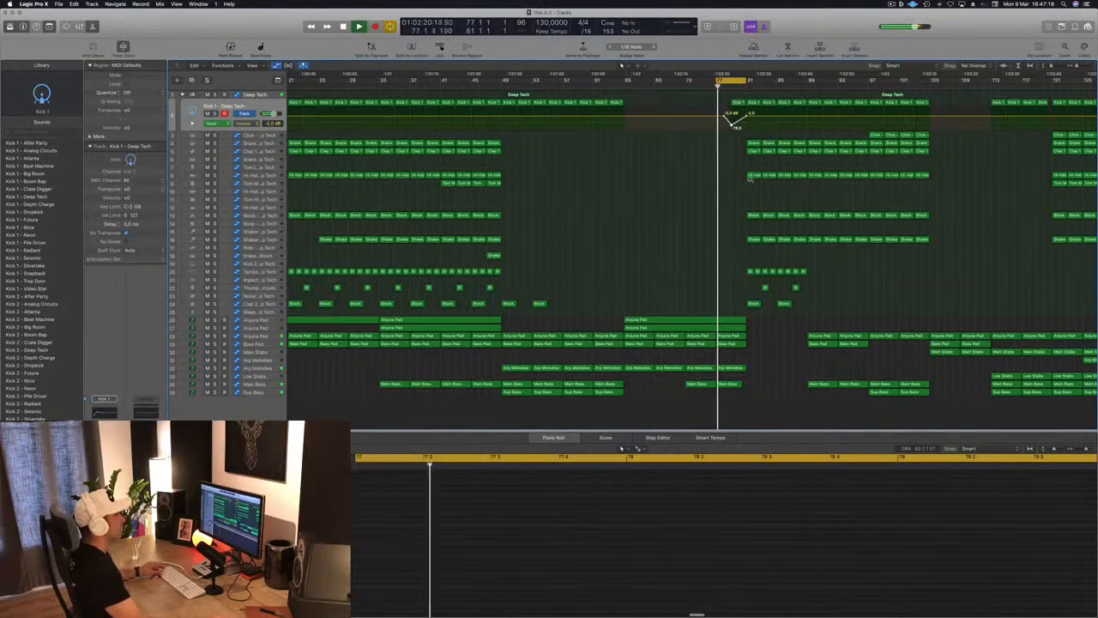
scroll(720, 152, "up", 2)
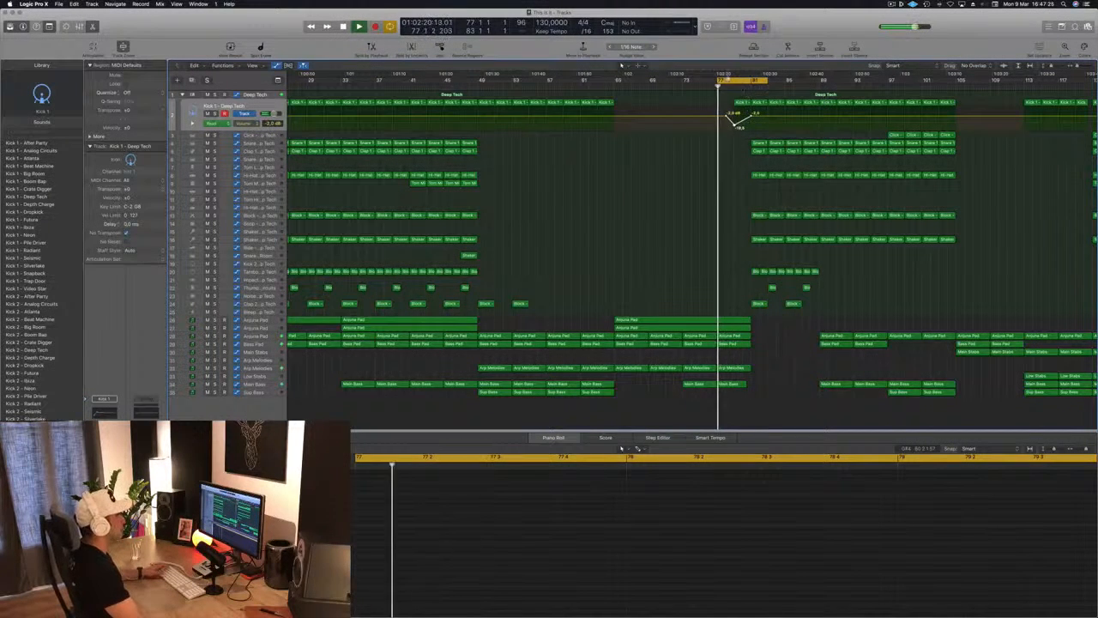
left_click_drag(730, 80, 767, 85)
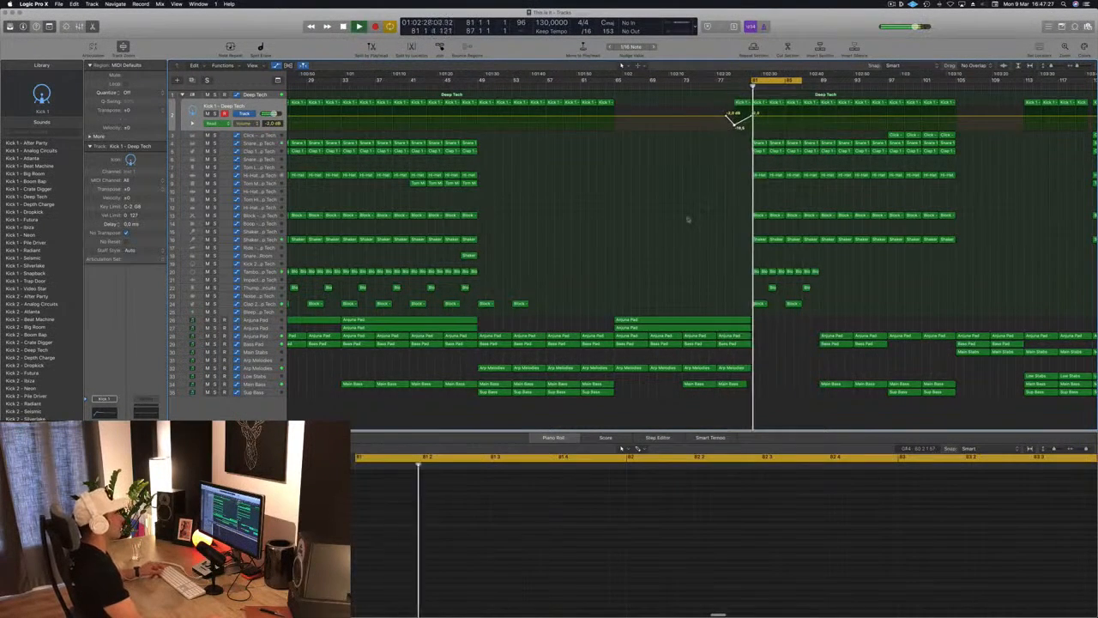
scroll(712, 116, "down", 2)
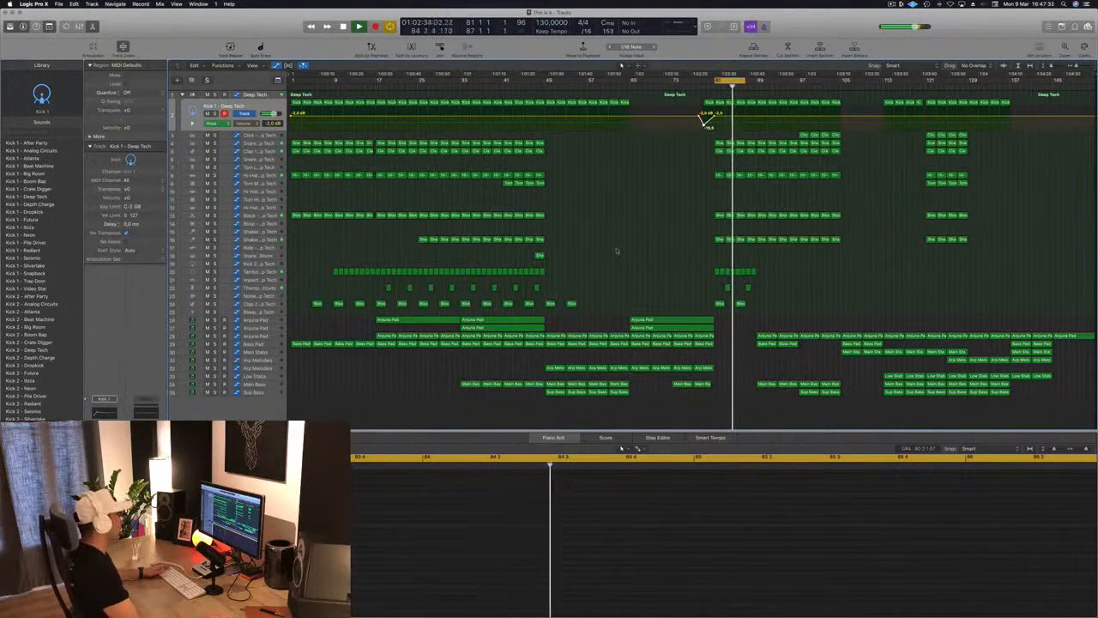
key("space")
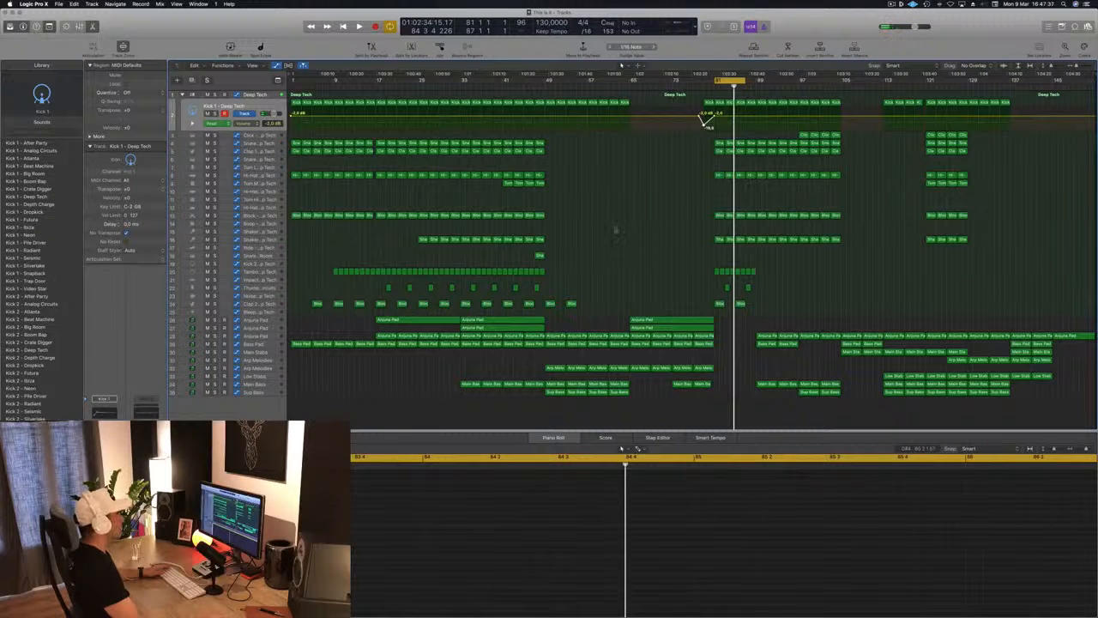
- Copy the four Tom Mid regions starting at bar 41 to bar 81 and play them in context
left_click(509, 184)
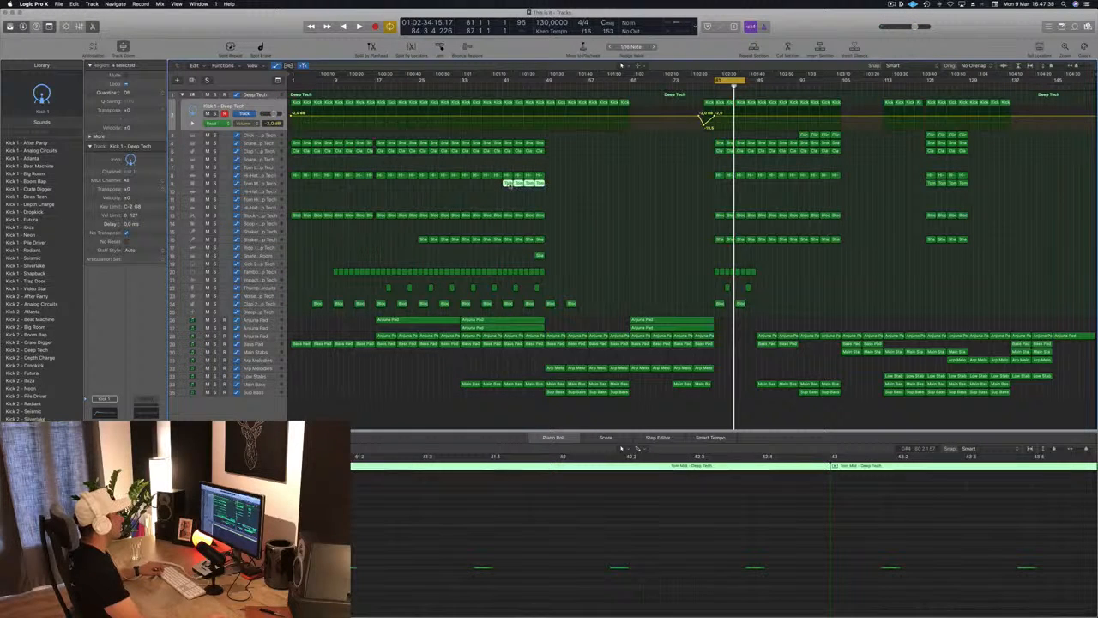
left_click_drag(551, 189, 719, 187)
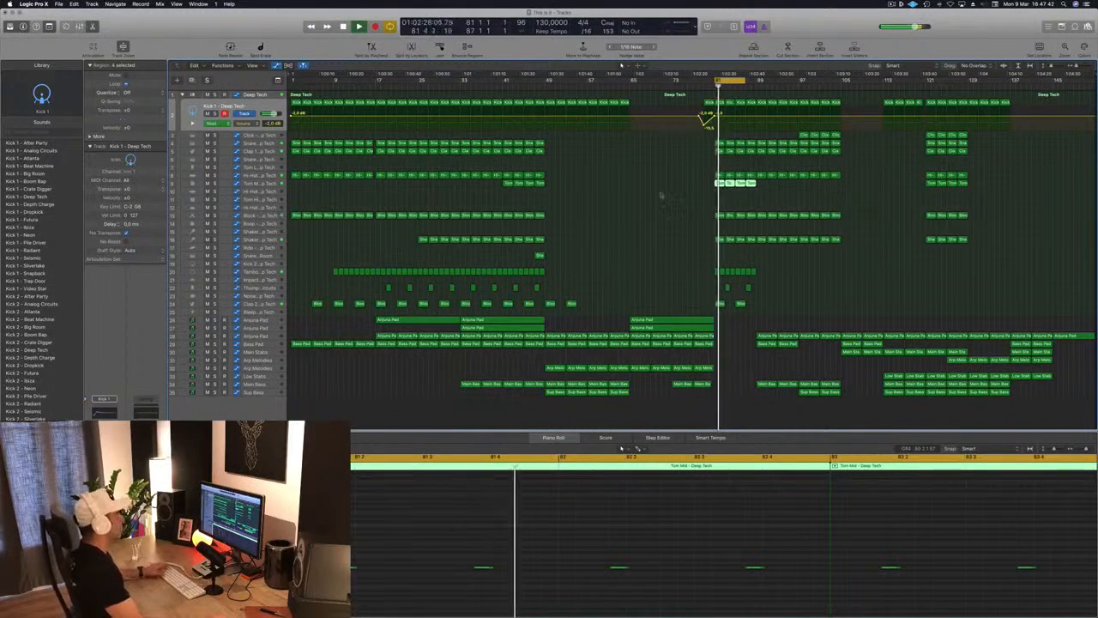
left_click(653, 220)
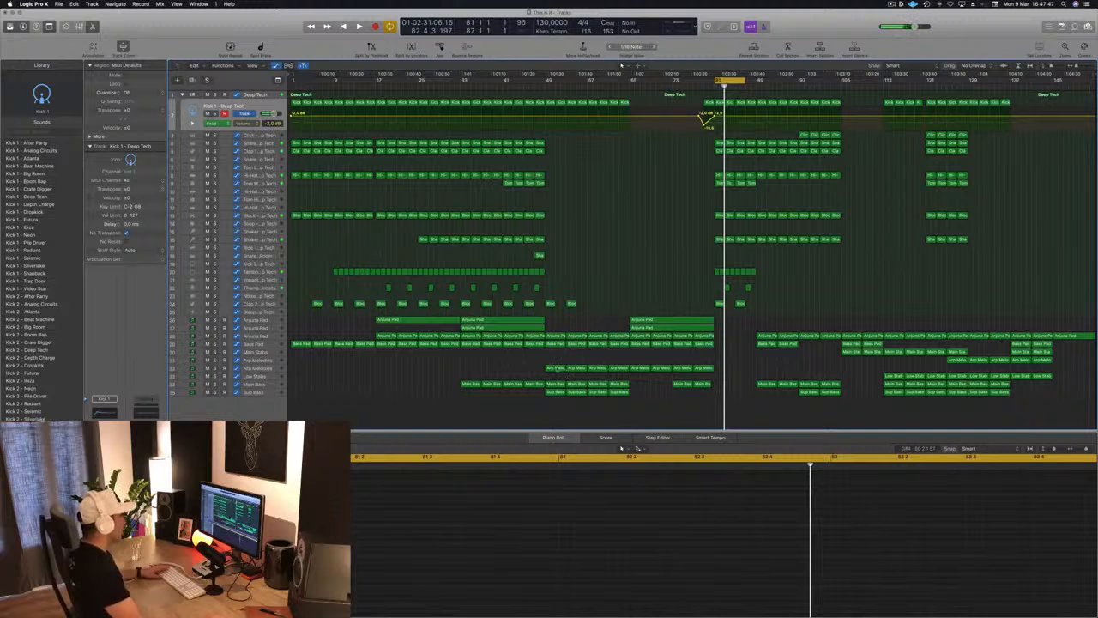
- Fill bars 81–89 of the Main Bass track with copied Main Bass regions, play them and select both
left_click(684, 386)
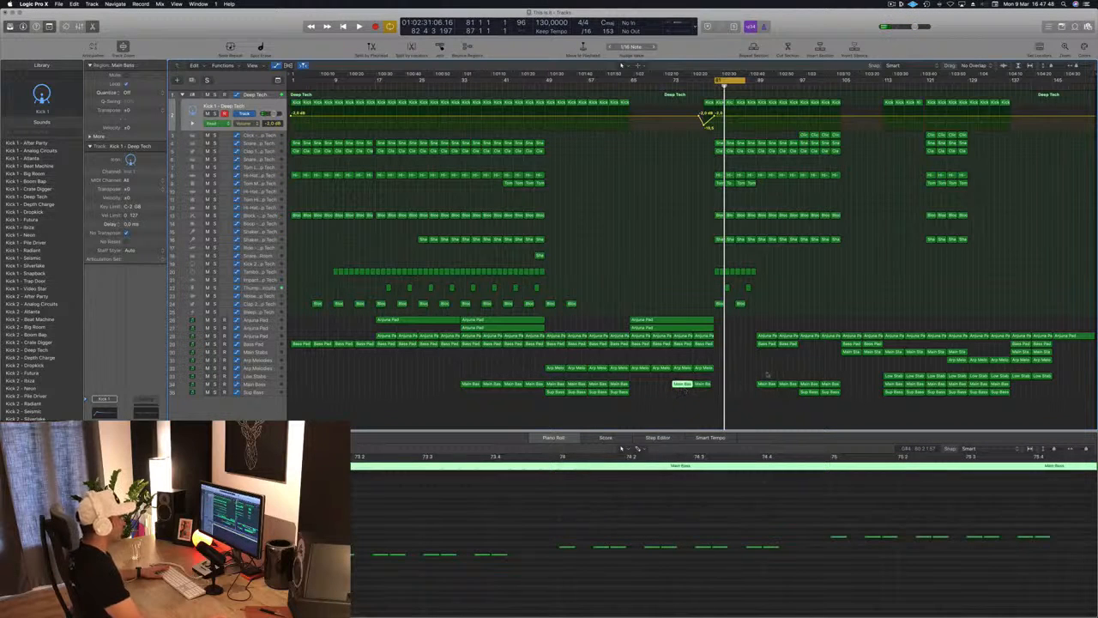
mouse_move(762, 385)
left_mouse_down()
mouse_move(725, 387)
mouse_move(745, 388)
left_mouse_up()
key("space")
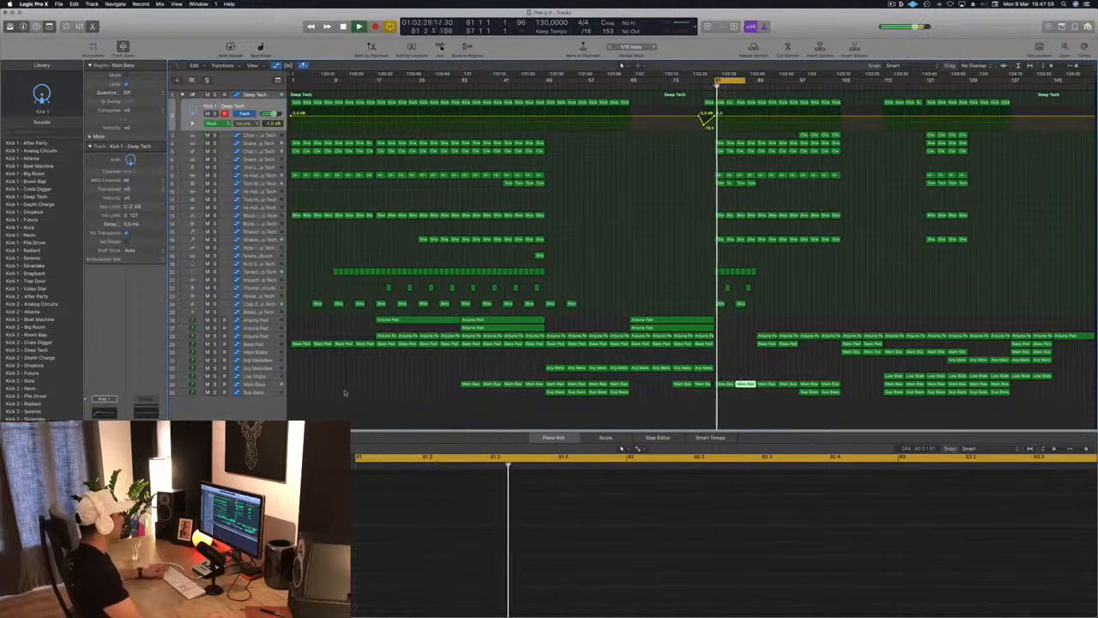
left_click(726, 383, "shift")
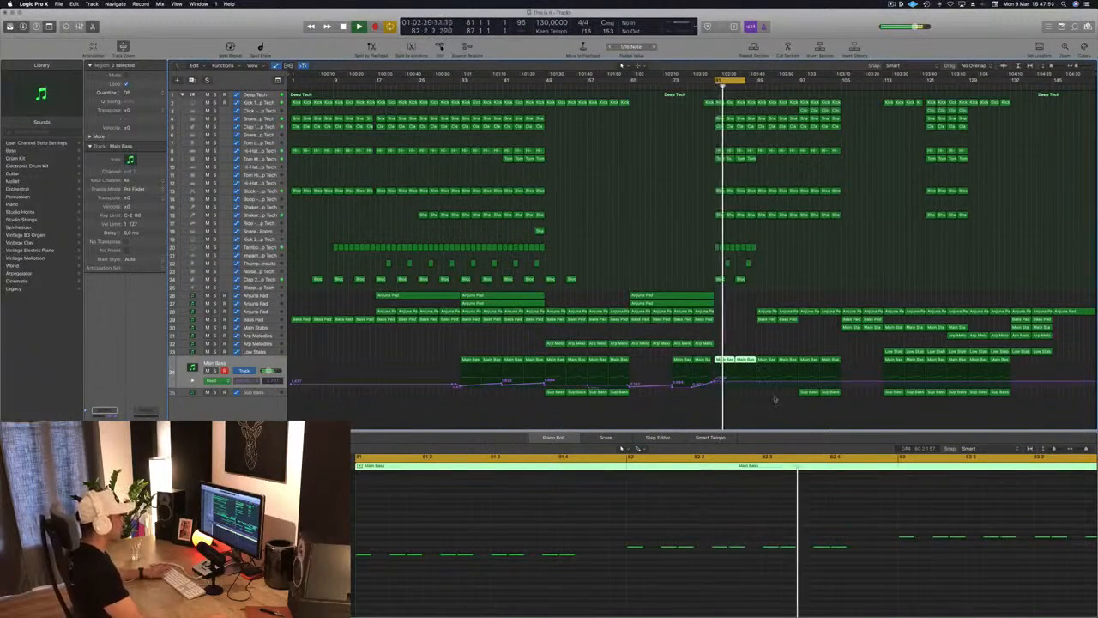
- Copy two Sup Bass regions from bar 97 to bars 81–89, play them in context and select both copies
left_click_drag(801, 399, 717, 381)
key("space")
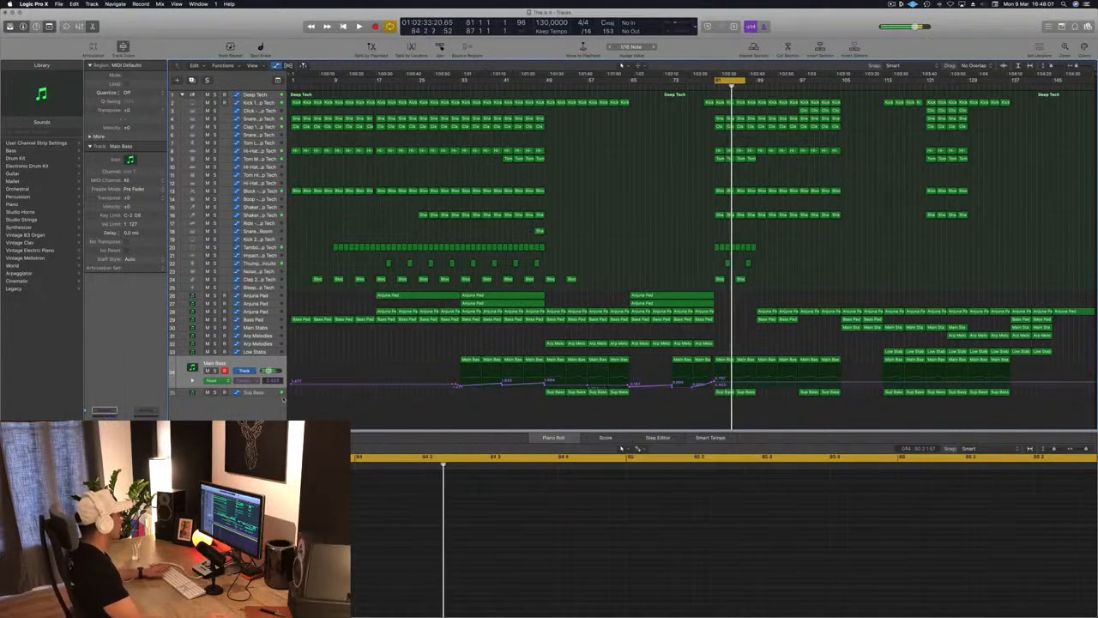
key("a")
left_click(726, 368)
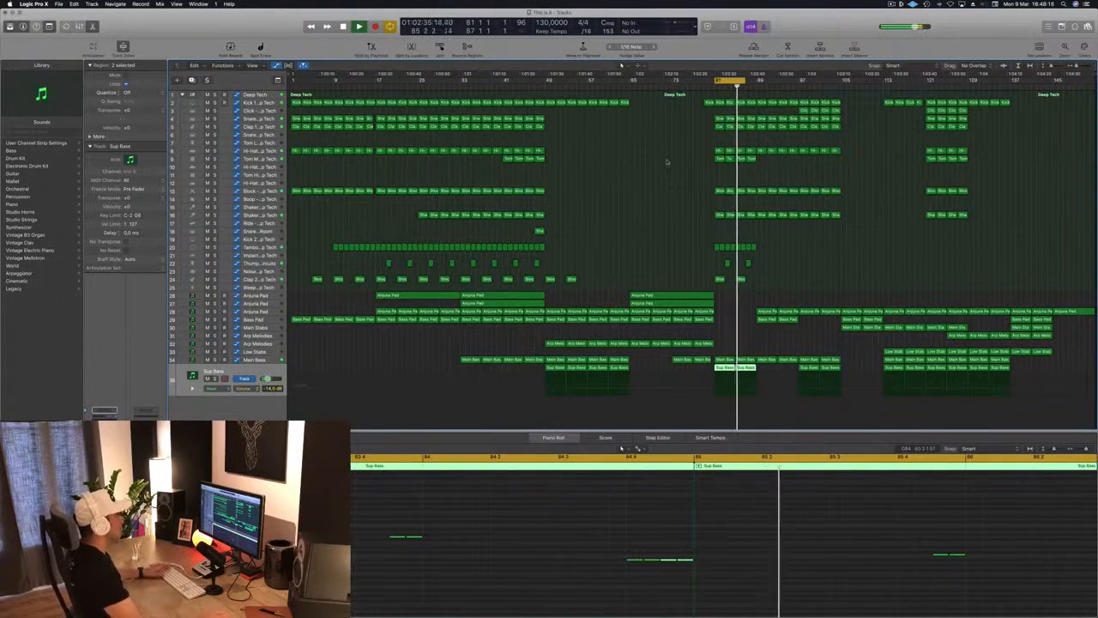
- Copy Bass Pad regions to bars 81 and 85, adjust their automation points around those bars and play the result
left_click(754, 319)
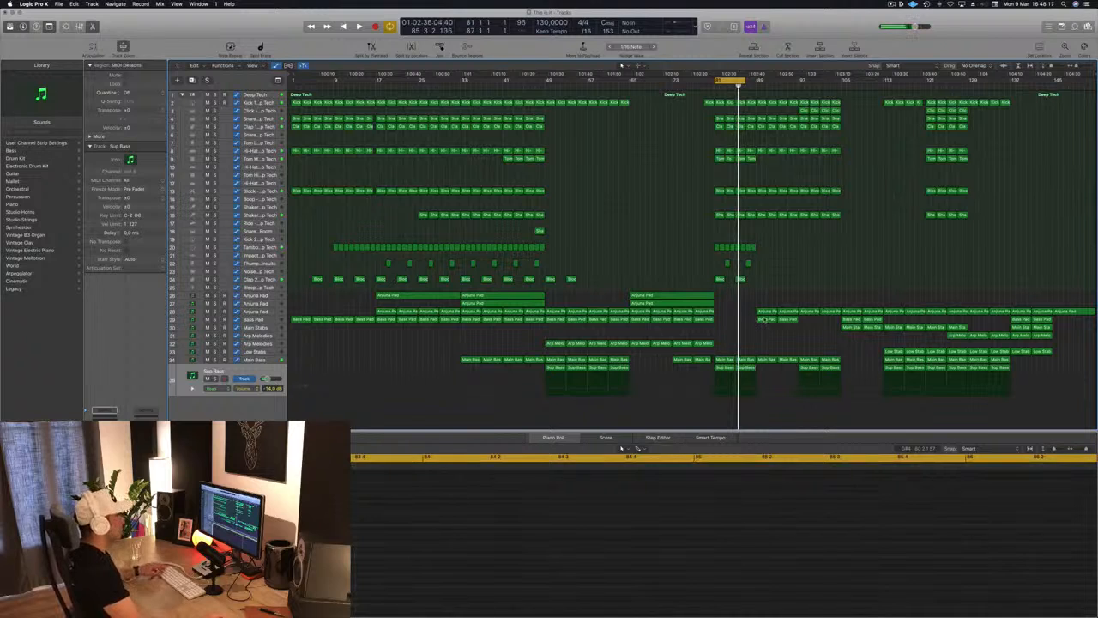
left_click_drag(764, 319, 729, 325)
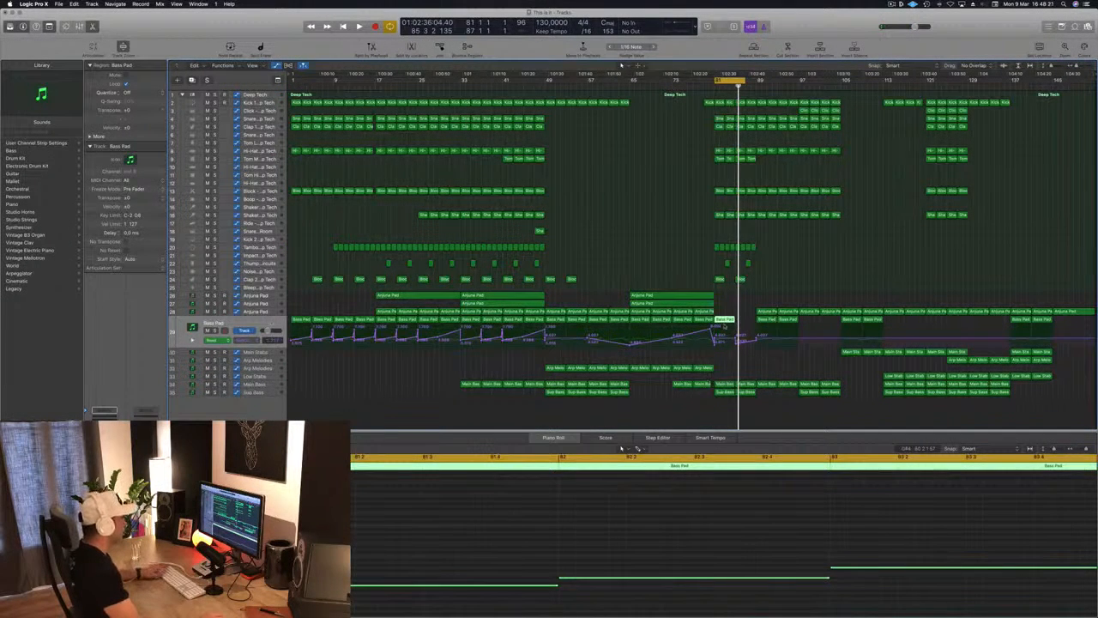
left_click(717, 332)
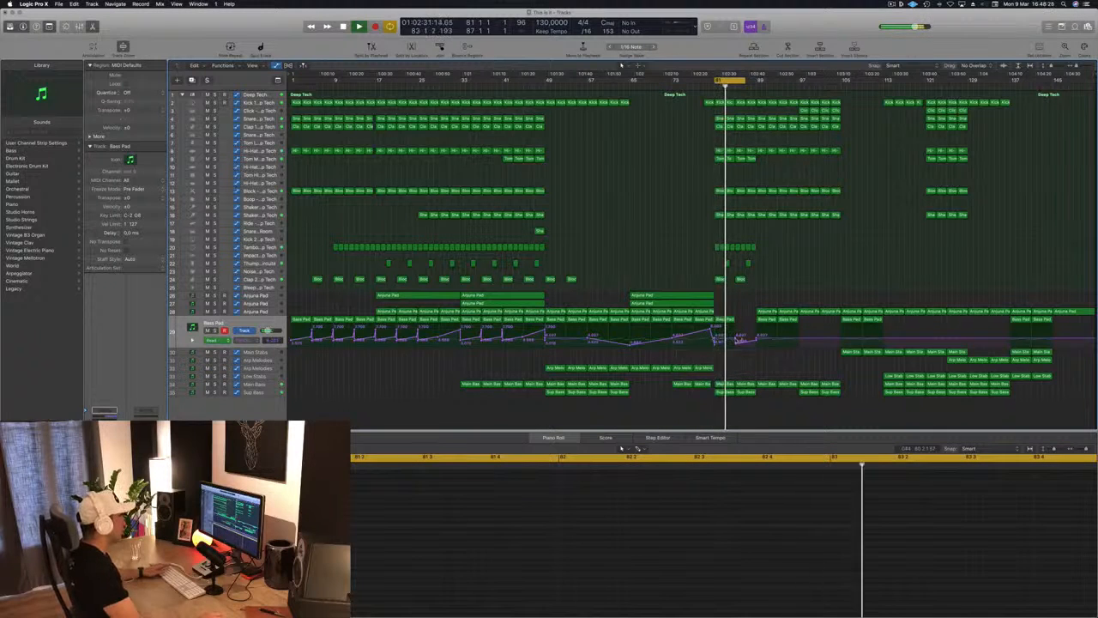
left_click_drag(735, 335, 736, 334)
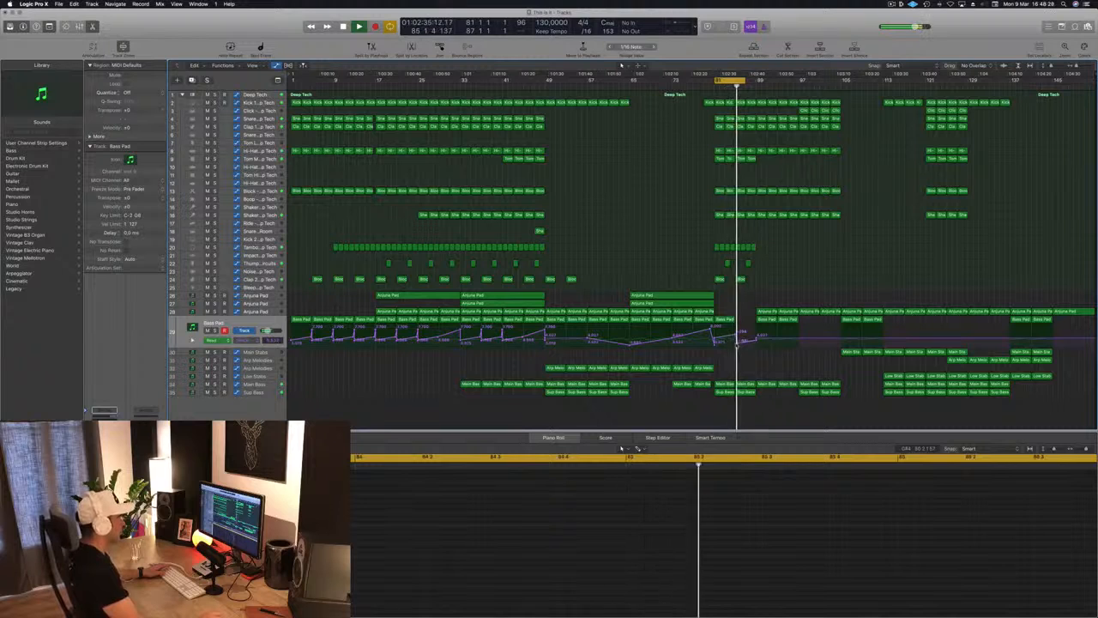
key("space")
mouse_move(726, 320)
left_mouse_down()
mouse_move(748, 323)
mouse_move(736, 339)
left_mouse_up()
key("space")
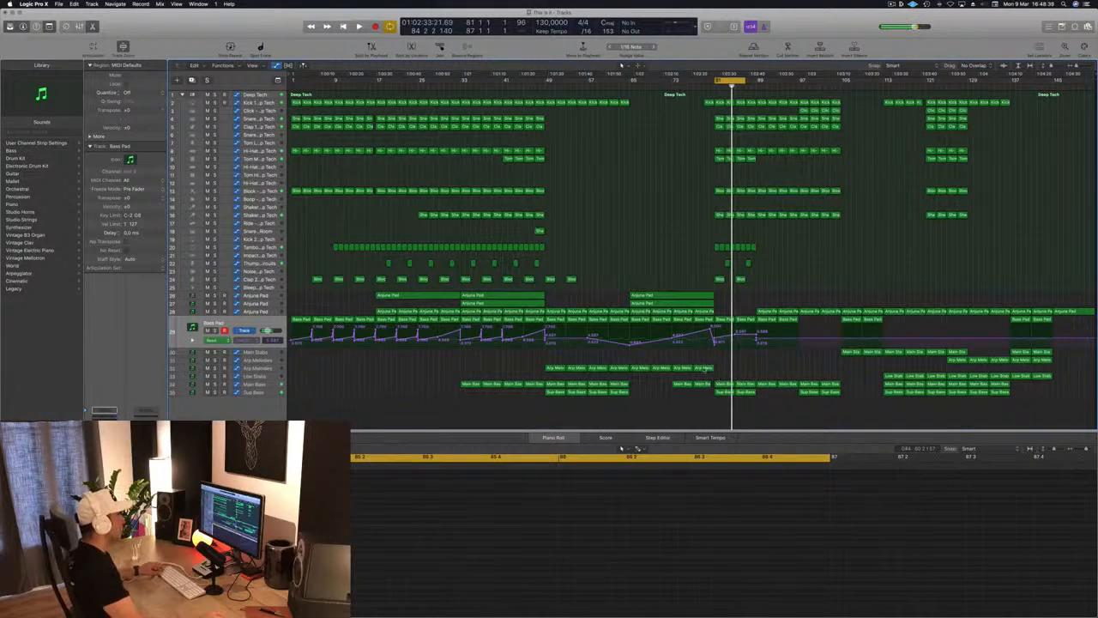
- Copy the Arp Melodies region at bar 77 to bar 81 and play it in the drop
left_click_drag(705, 369, 726, 368)
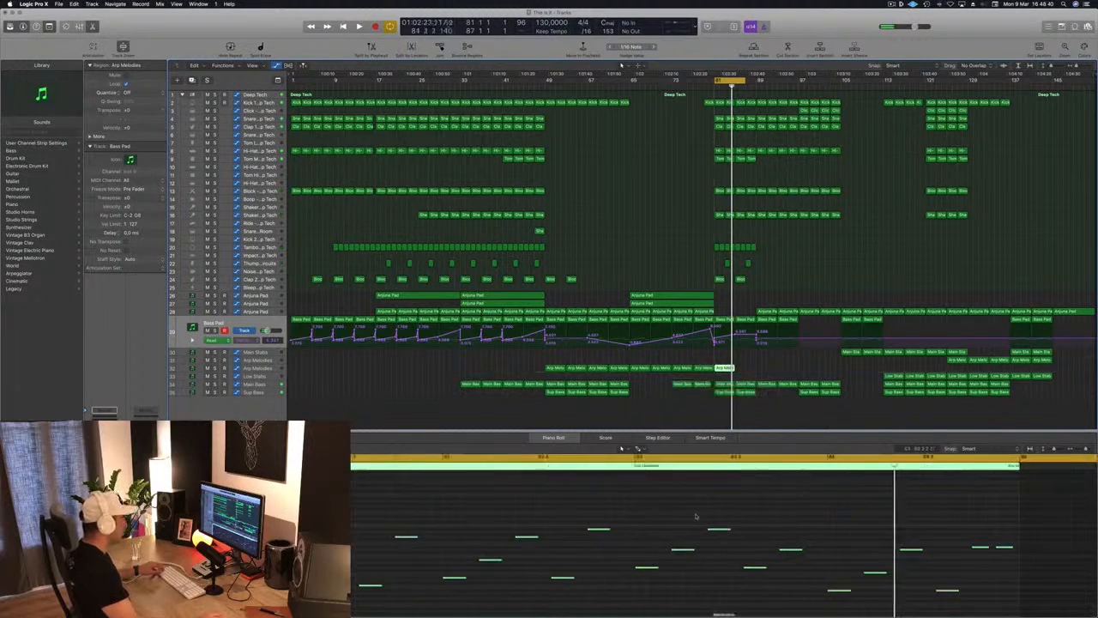
scroll(697, 516, "left", 5)
left_click(599, 526)
key("space")
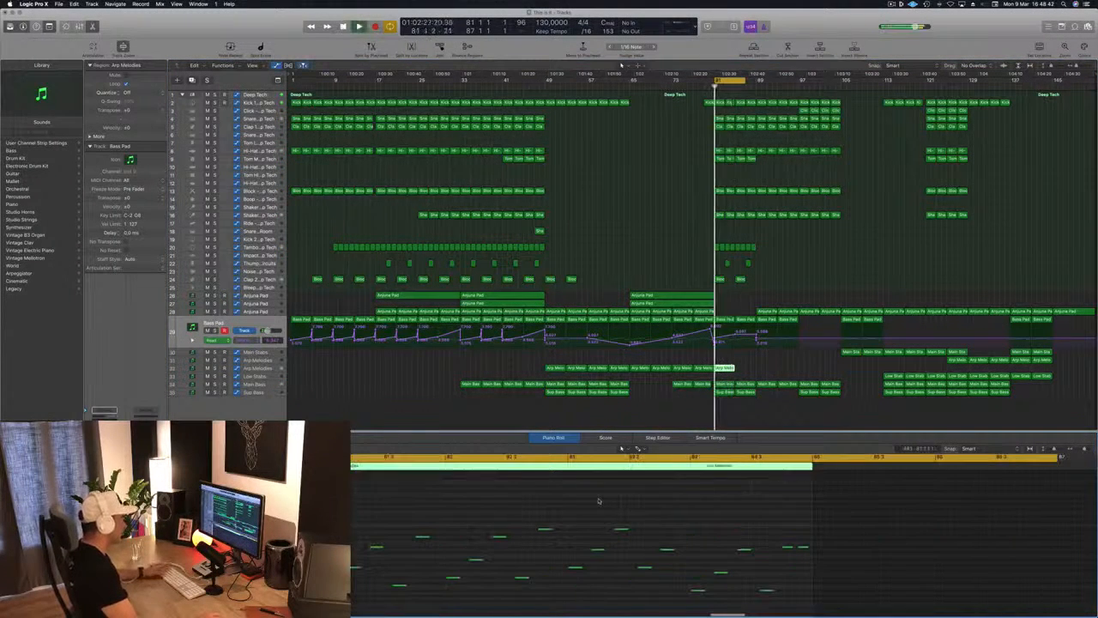
- Thin out the Arp Melodies region at bar 81 by deleting notes until two remain per bar, playing between edits
key("space")
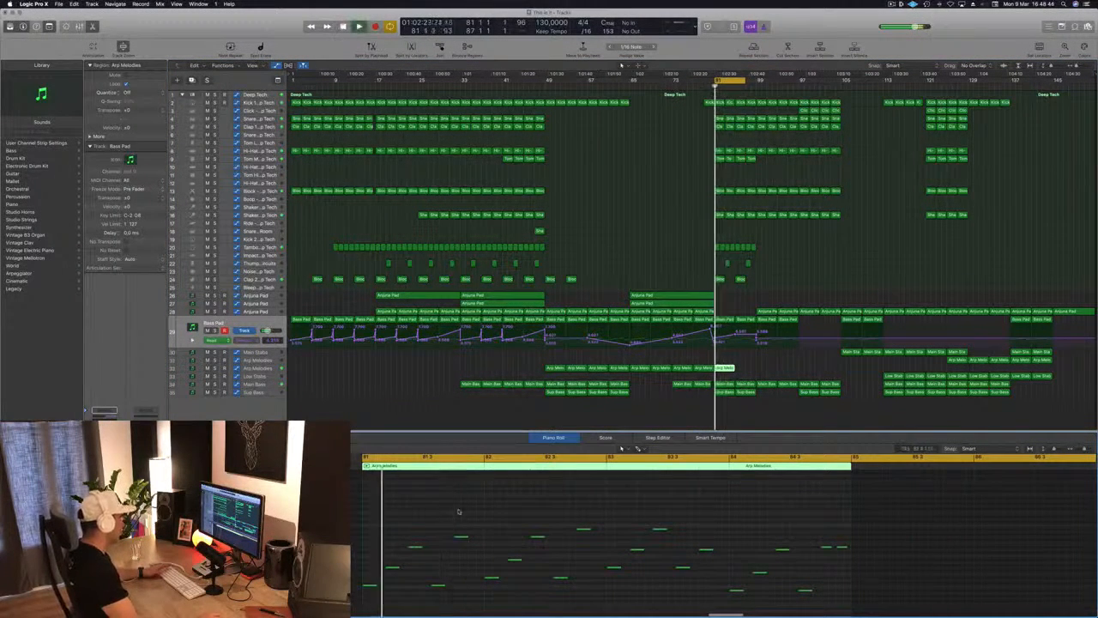
key("space")
key("space")
key("space")
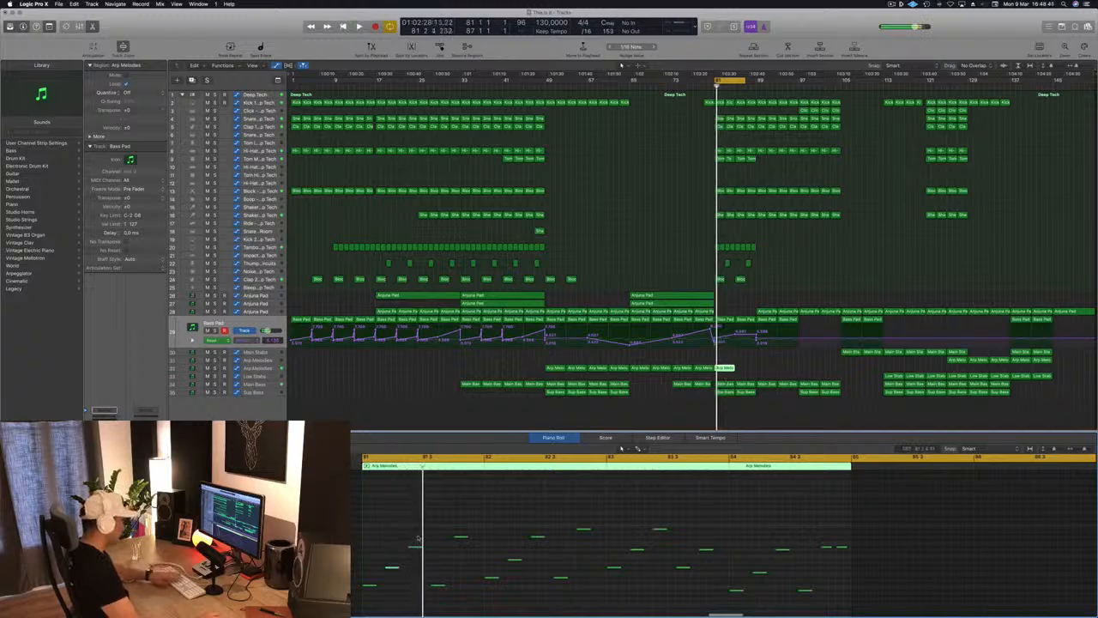
key("space")
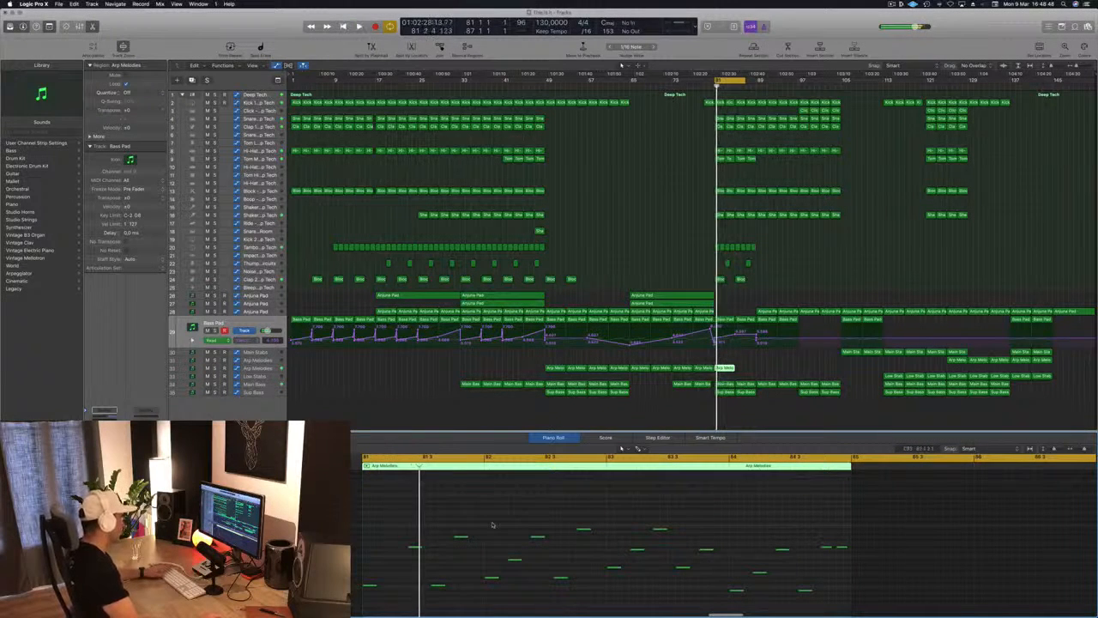
key("space")
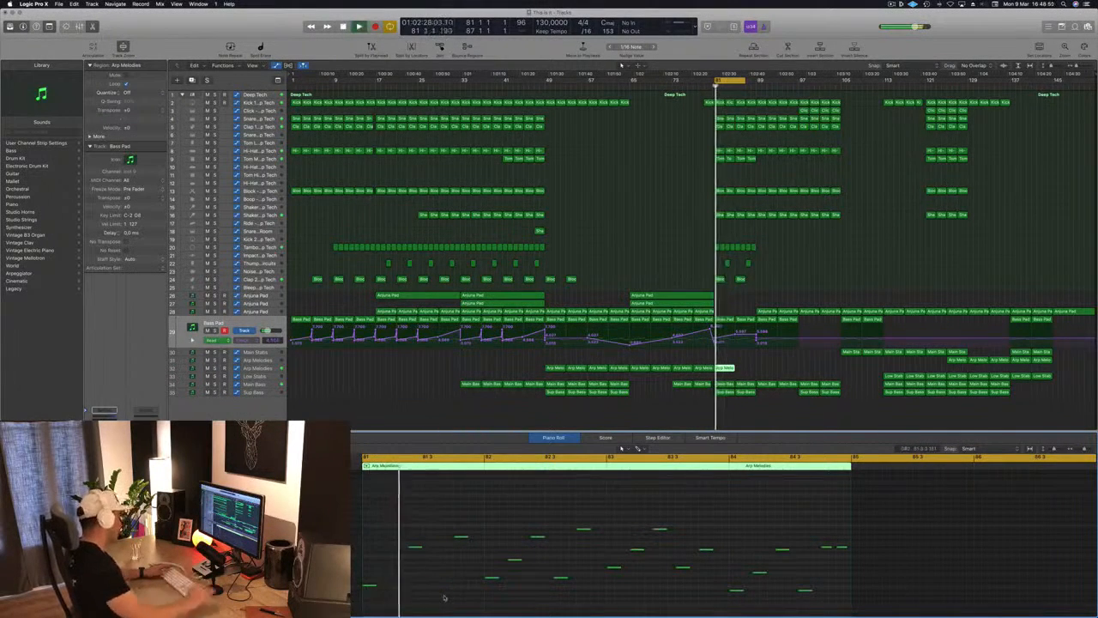
key("space")
key("space")
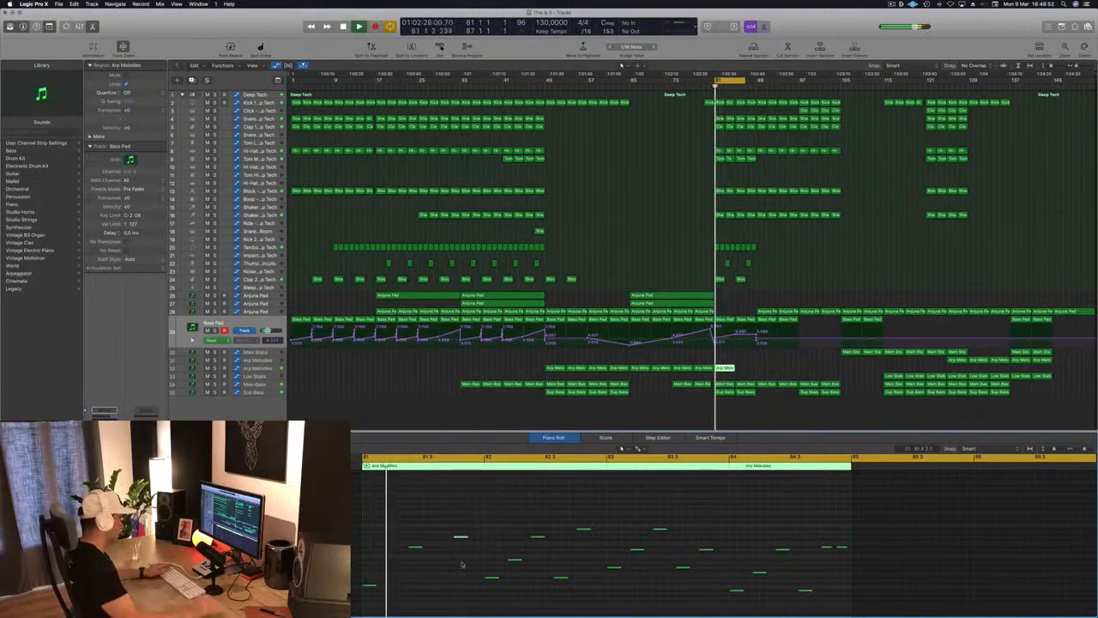
key("space")
key("space")
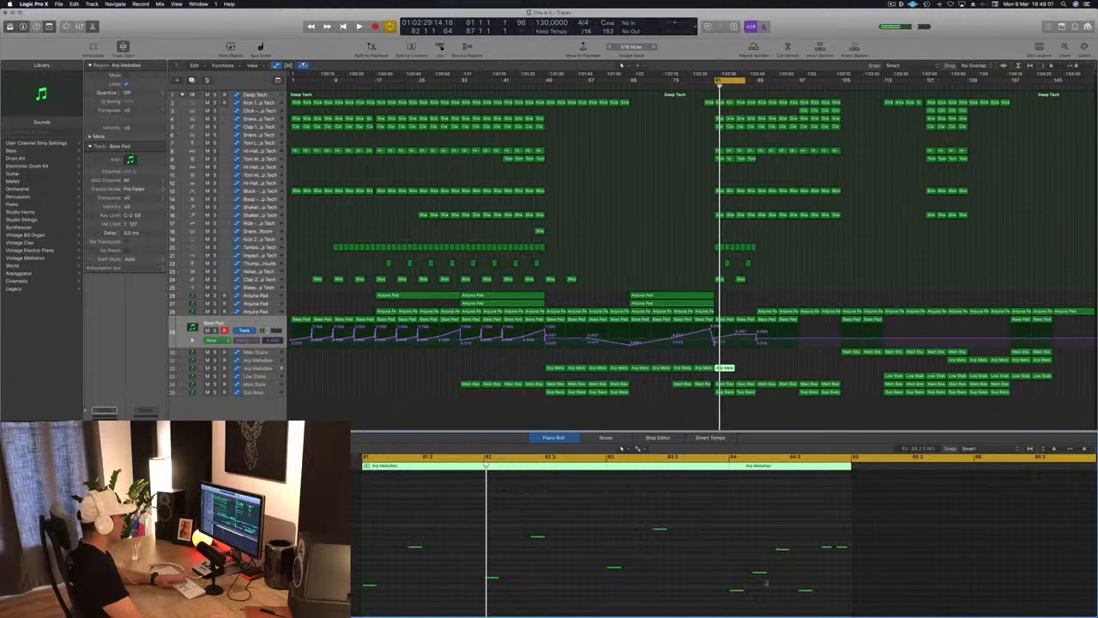
left_click_drag(821, 533, 853, 597)
key("Delete")
key("space")
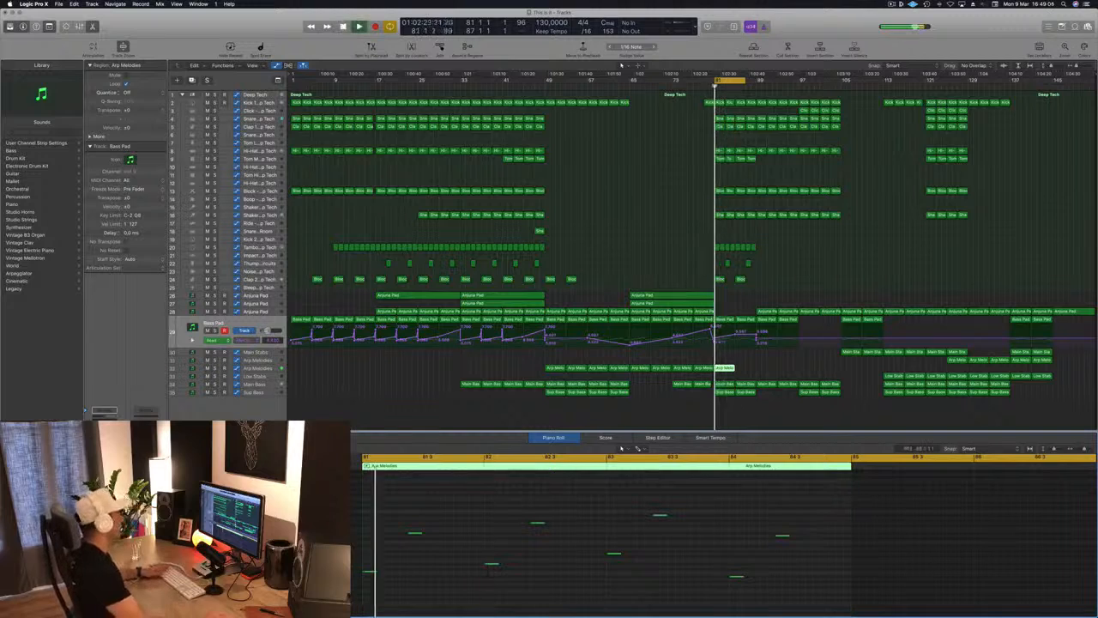
- Lower the Arp Melodies automation at bar 81 and fill bars 81–97 with copies of the thinned region
left_click(274, 370)
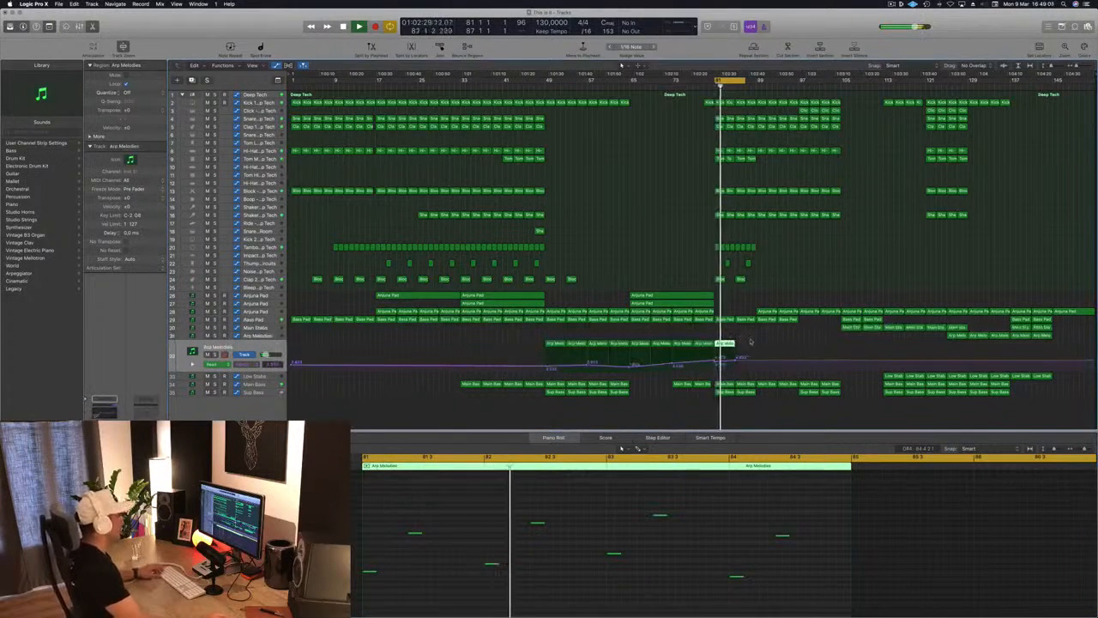
left_click_drag(725, 346, 718, 368)
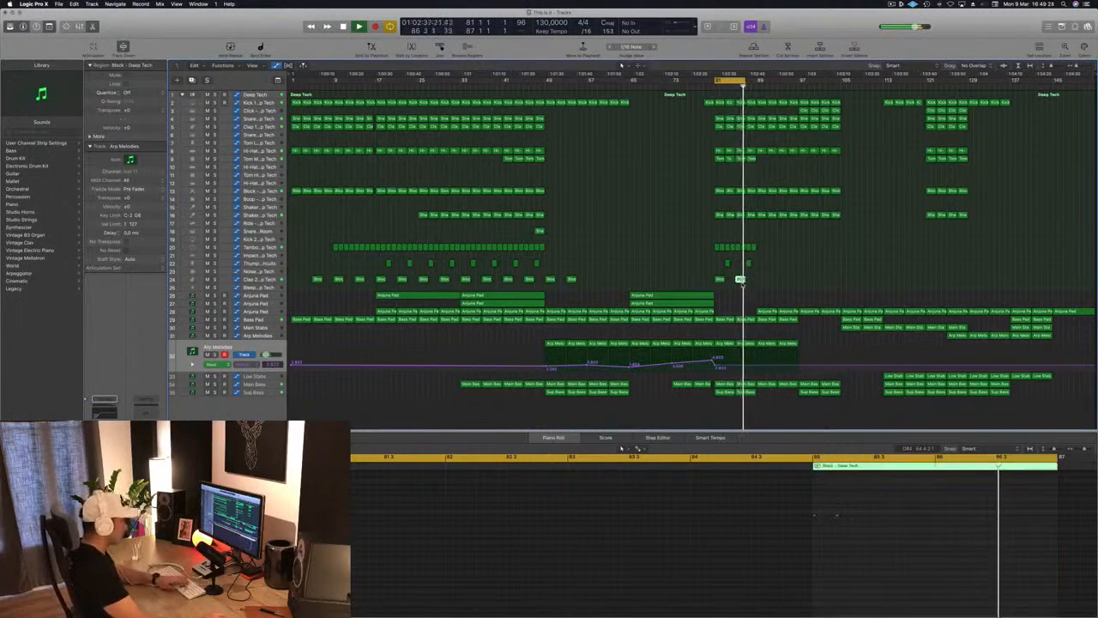
- Capture a screenshot of the arrangement and delete the region at bar 85 on the Clap 2 track
key("super+shift+3")
key("Delete")
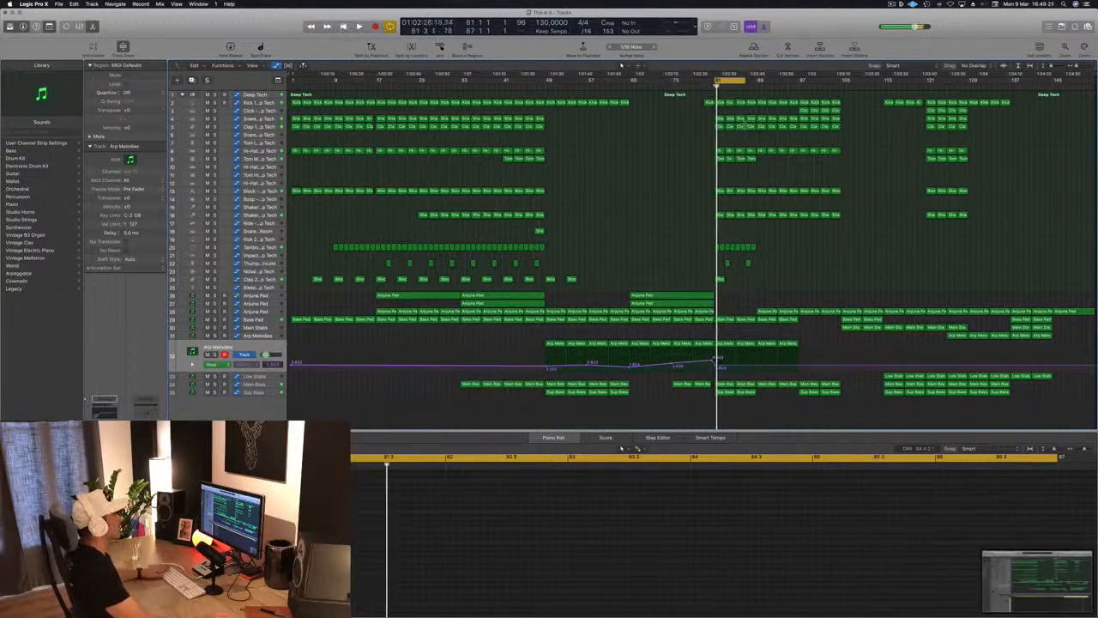
- Extend the cycle range to about bar 97 and copy the four Tom Mid regions from bar 81 to bar 89
left_click_drag(745, 83, 796, 83)
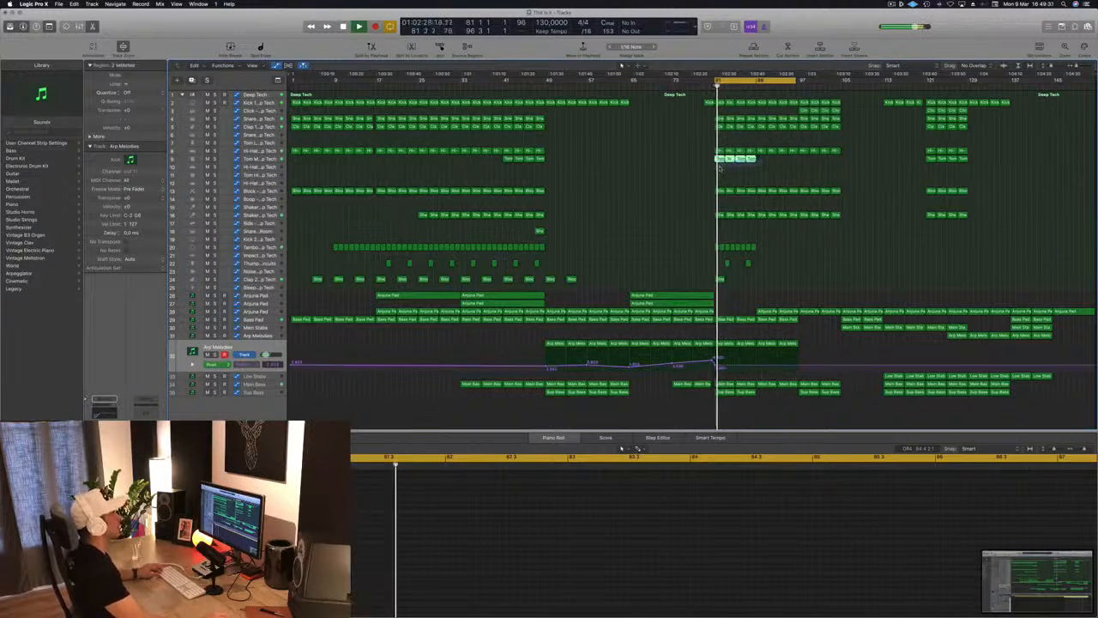
left_click(720, 159)
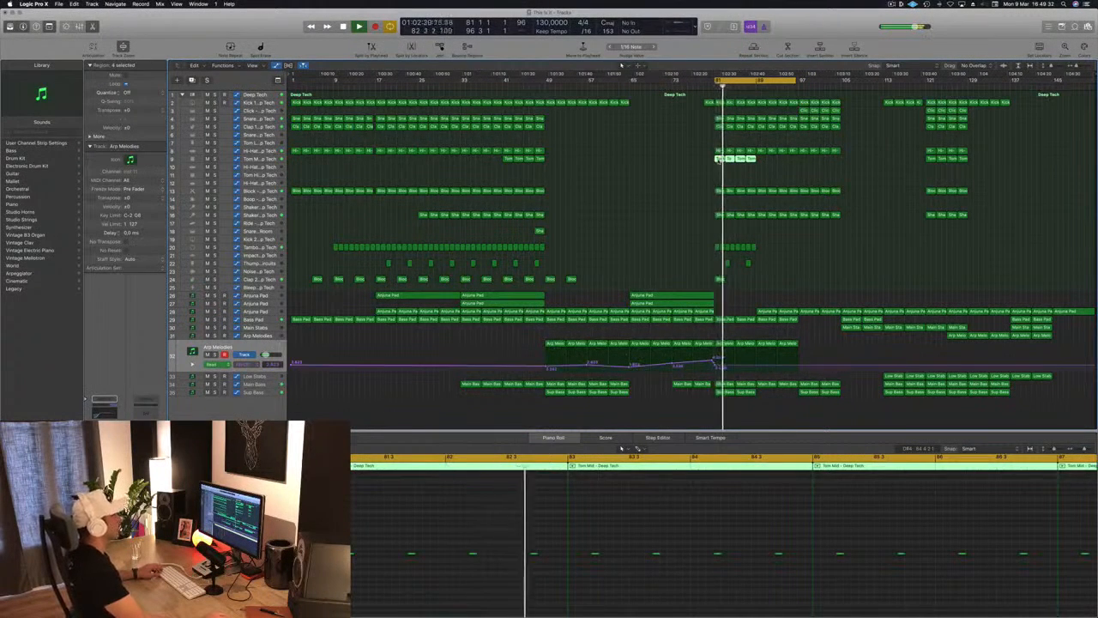
left_click_drag(719, 161, 761, 161)
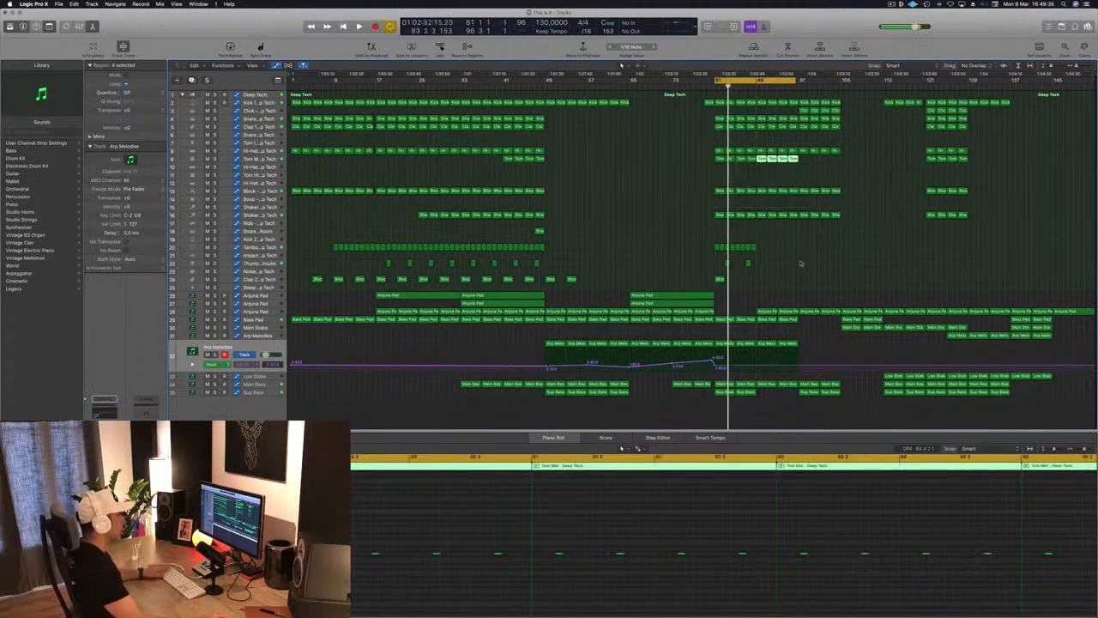
- Try a copy of the bar 113 Low Stabs region at bar 81 with adjusted automation, and delete that copy
left_click(893, 376)
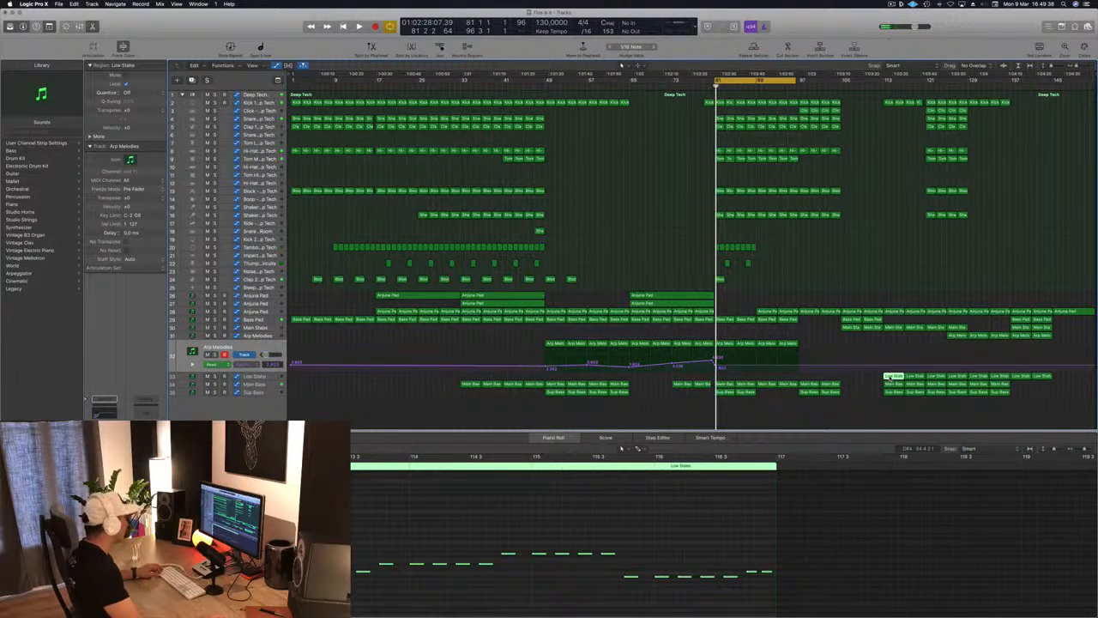
left_click_drag(892, 376, 721, 378)
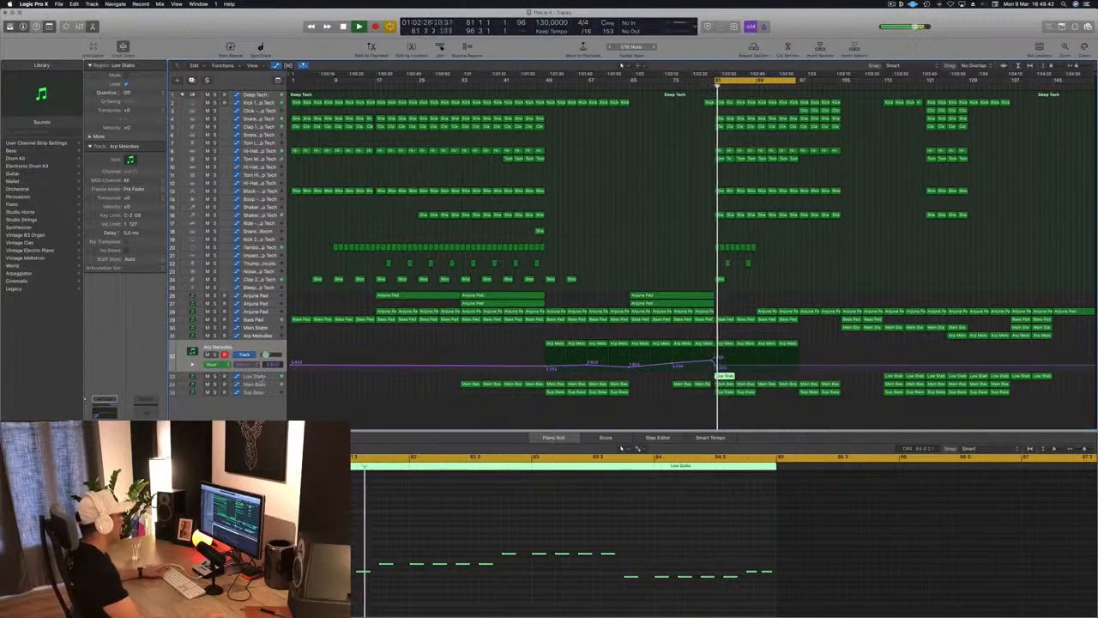
left_click(260, 377)
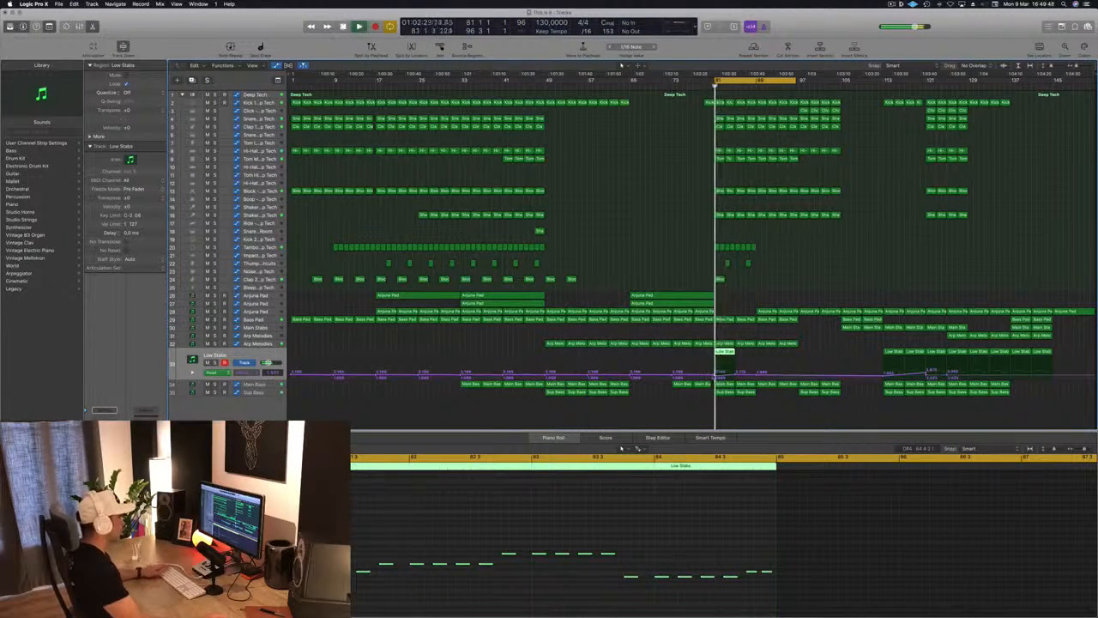
left_click(716, 376)
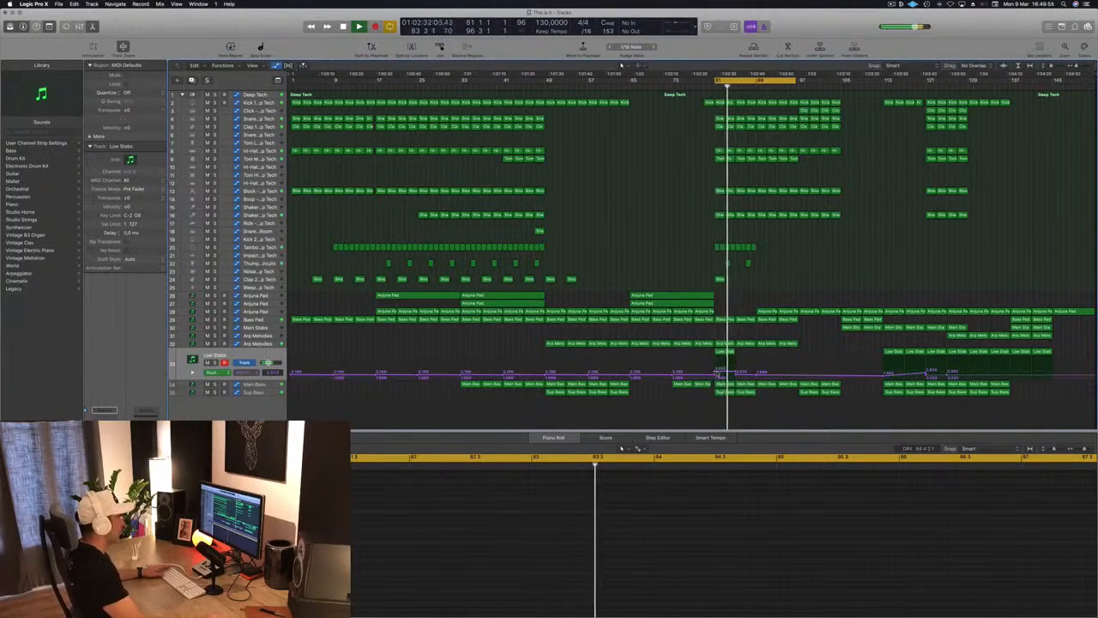
key("space")
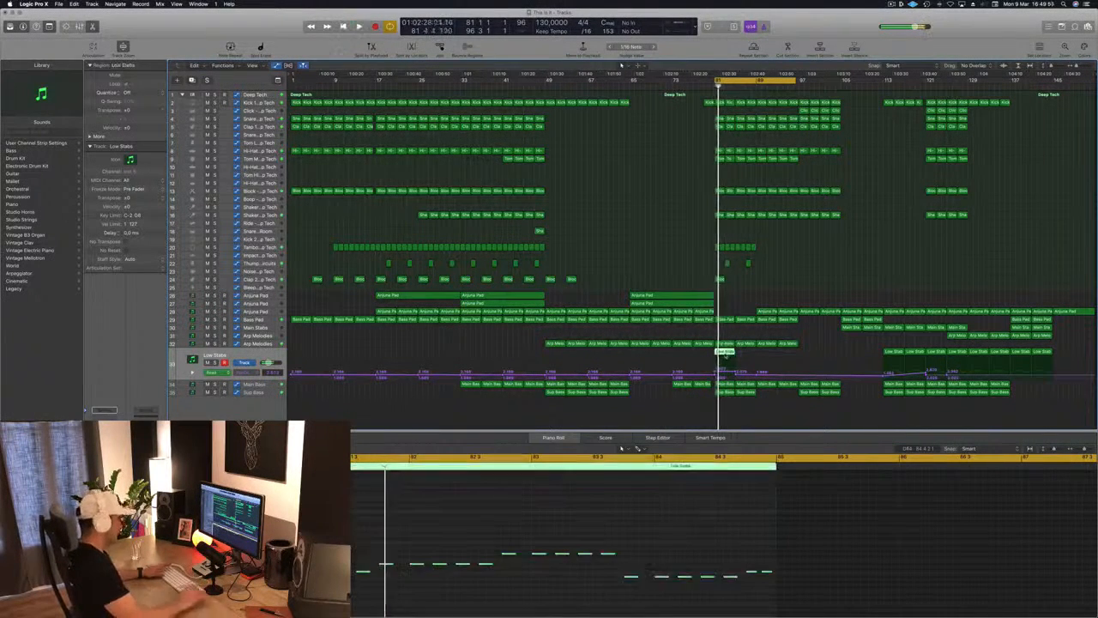
key("Delete")
- Move the Main Stabs region from bar 105 to bar 81 and play it in the drop
key("space")
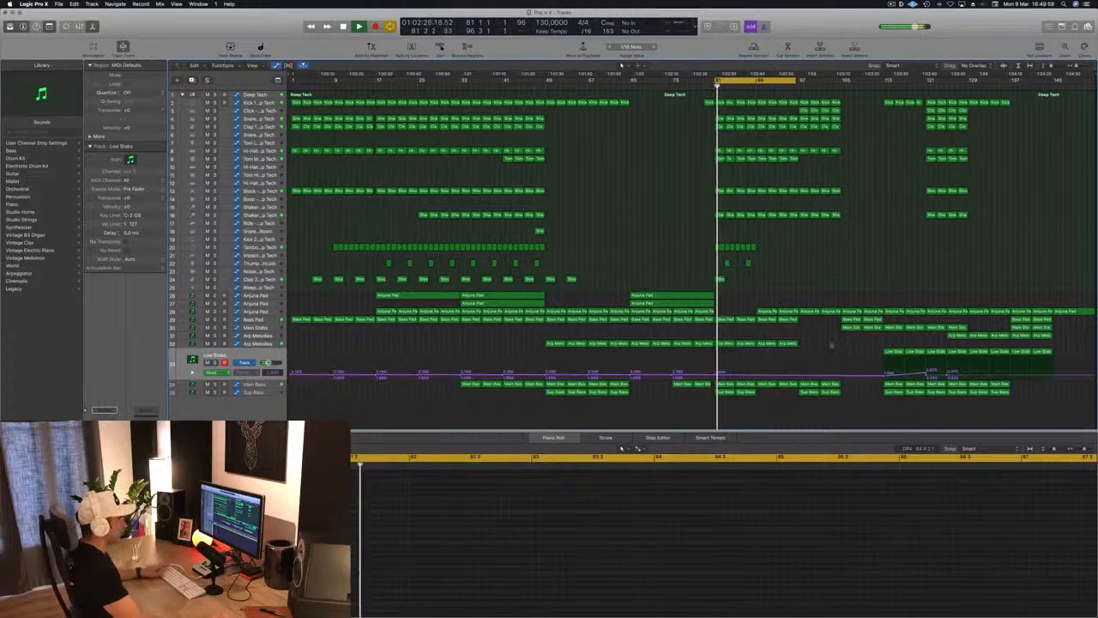
left_click(954, 336)
left_click(851, 329)
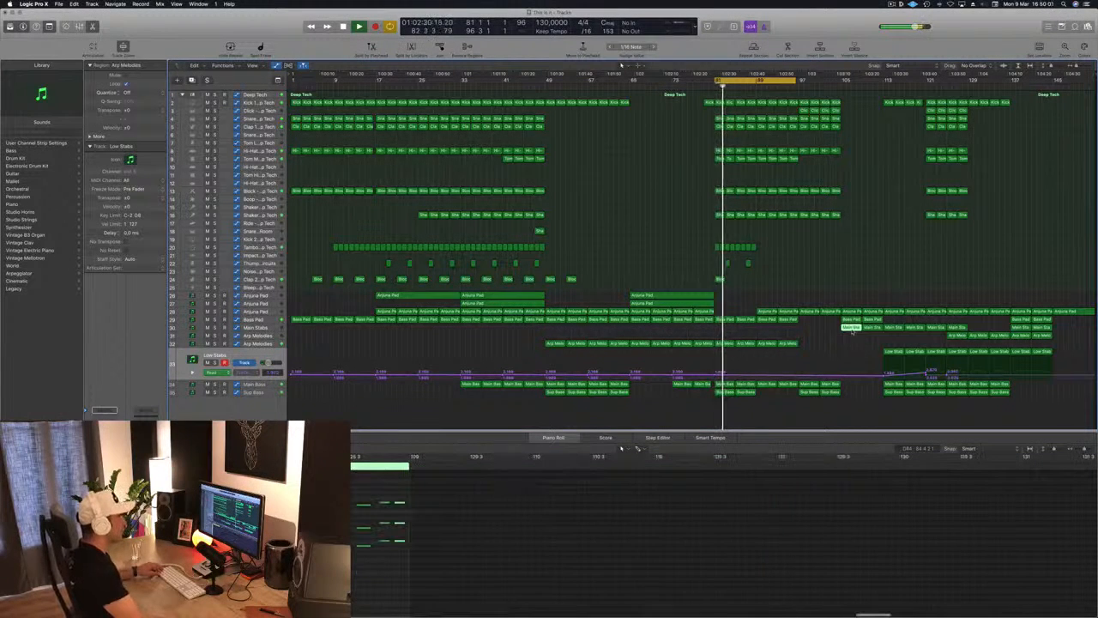
left_click_drag(852, 328, 726, 335)
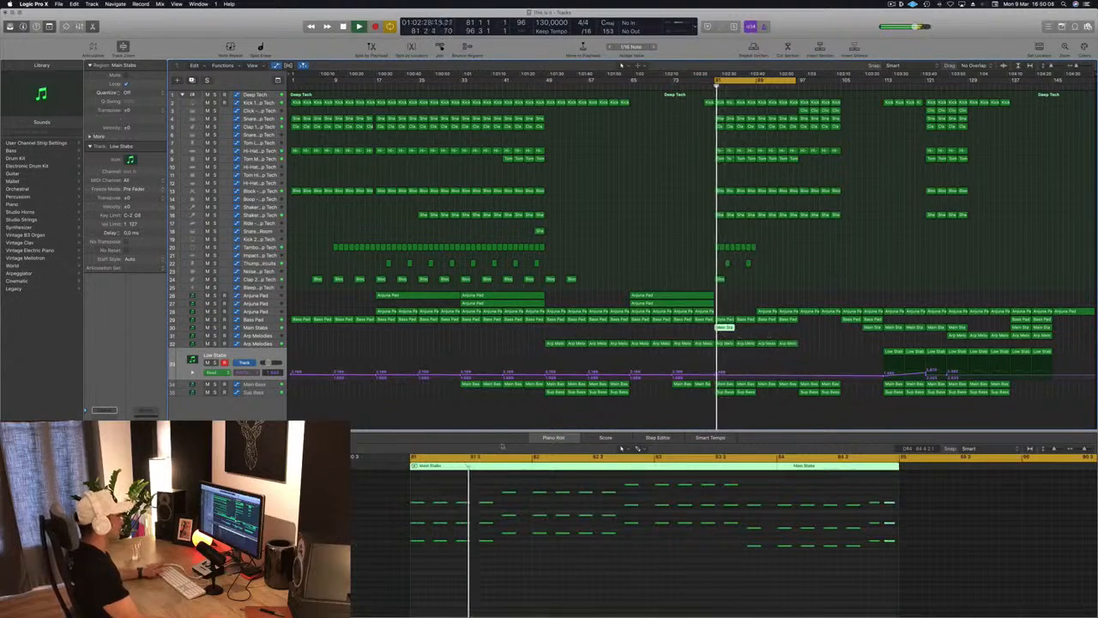
key("space")
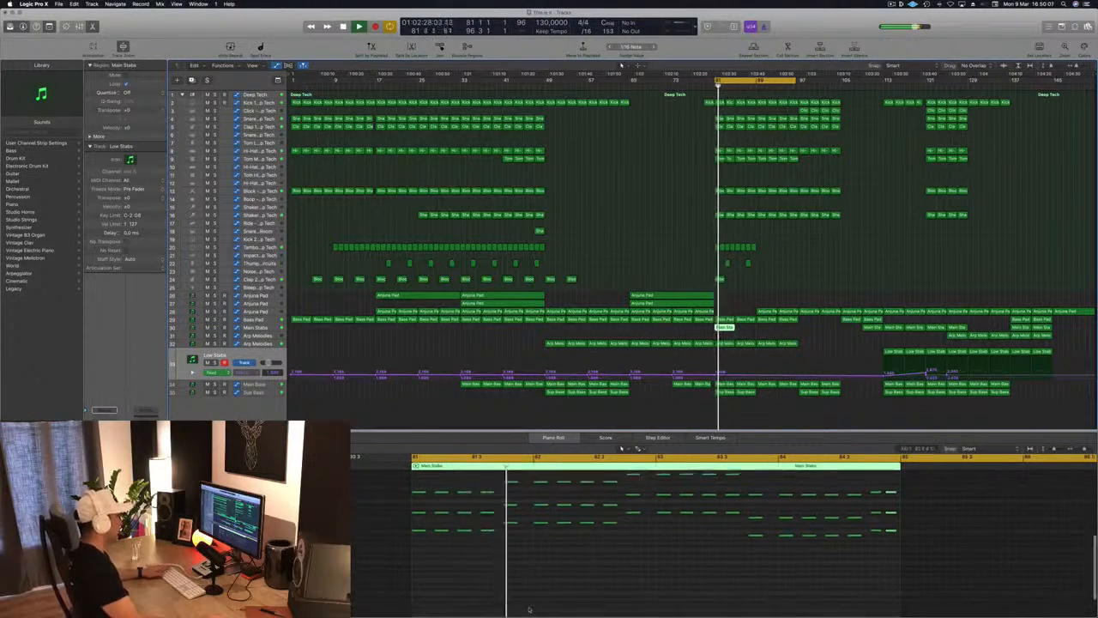
key("space")
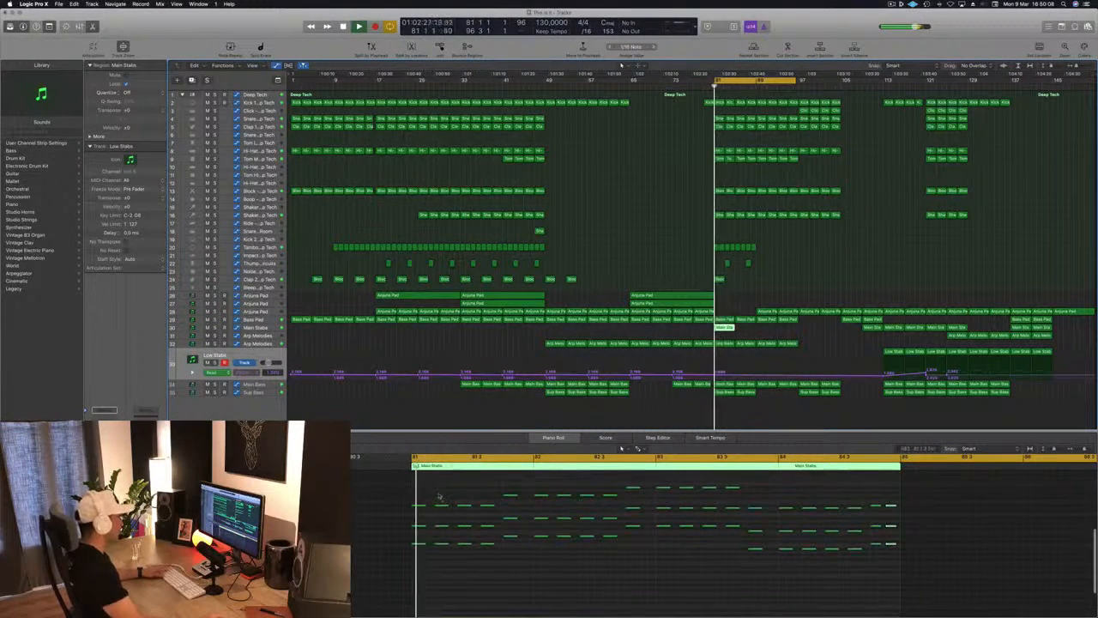
- Delete the chords following the first one in bar 81 of the Main Stabs region, and remove the whole region
left_click_drag(440, 494, 510, 566)
key("Delete")
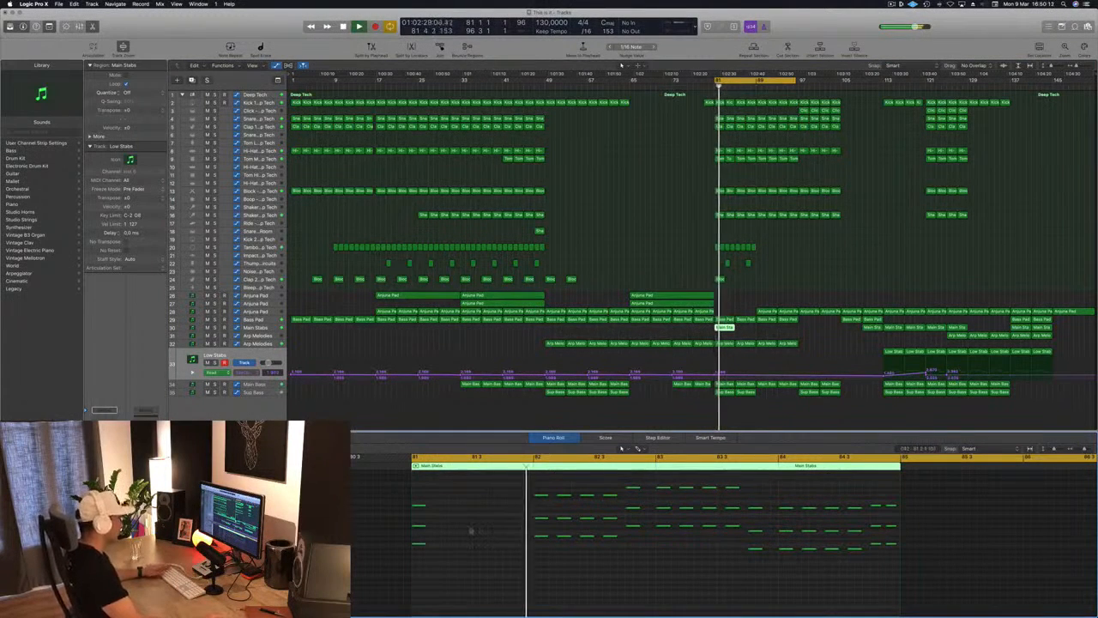
left_click(725, 327)
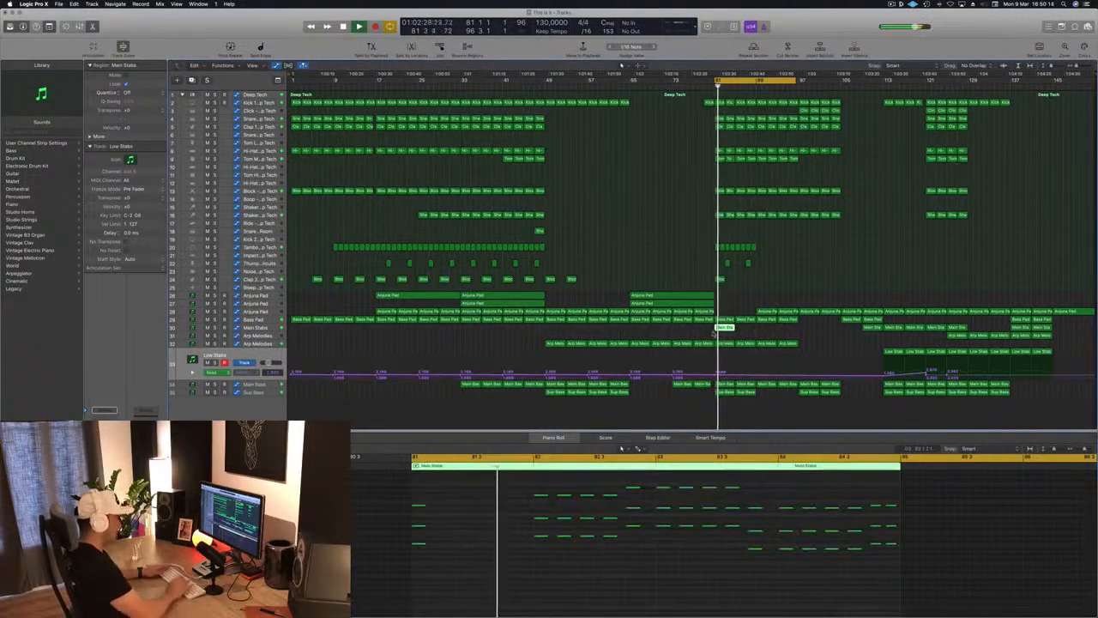
key("Delete")
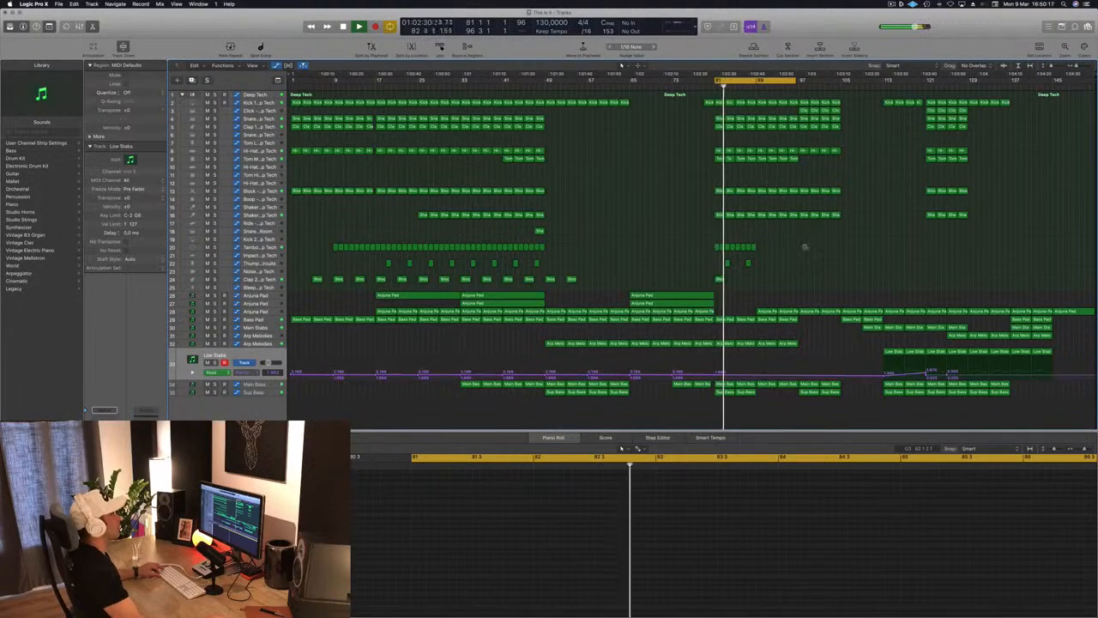
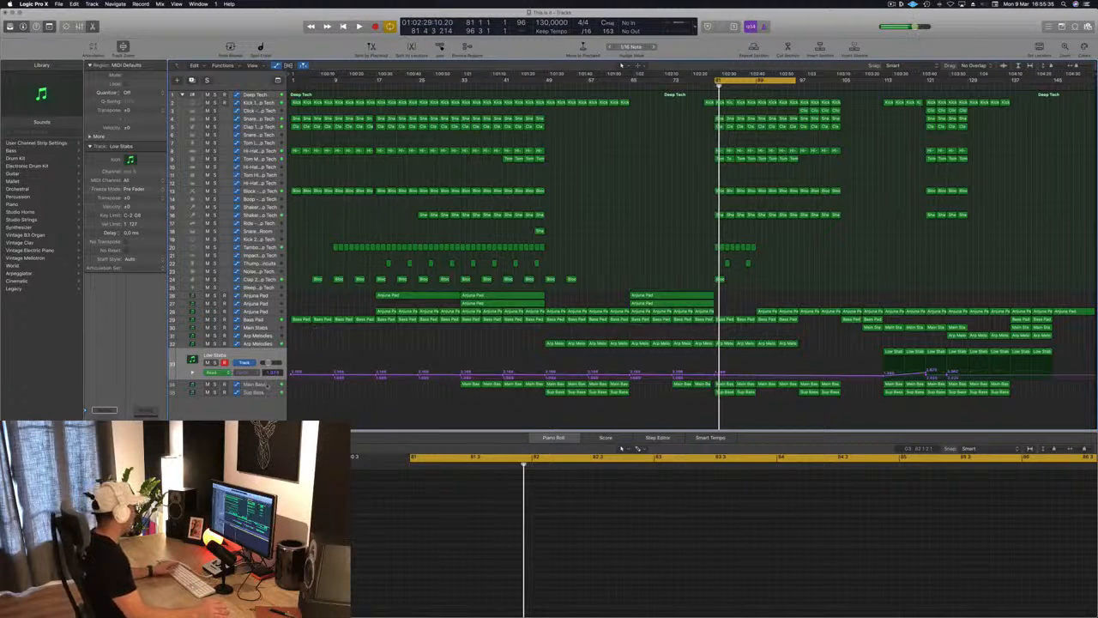
- Adjust the Main Bass track's automation point at bar 81 and play the drop from there
key("Down")
key("comma")
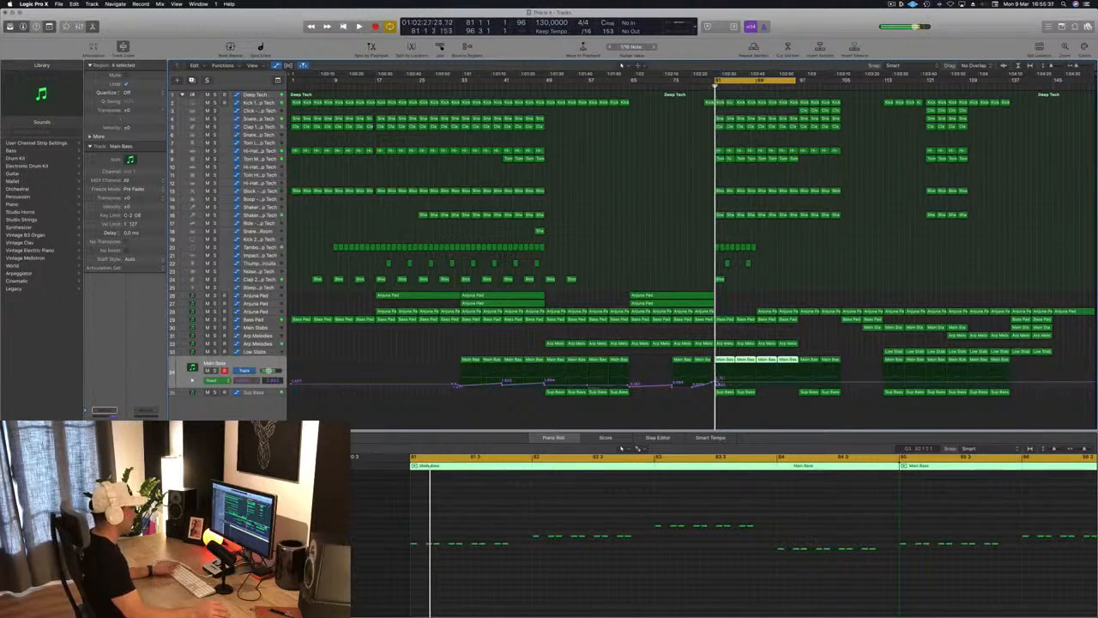
left_click(717, 382)
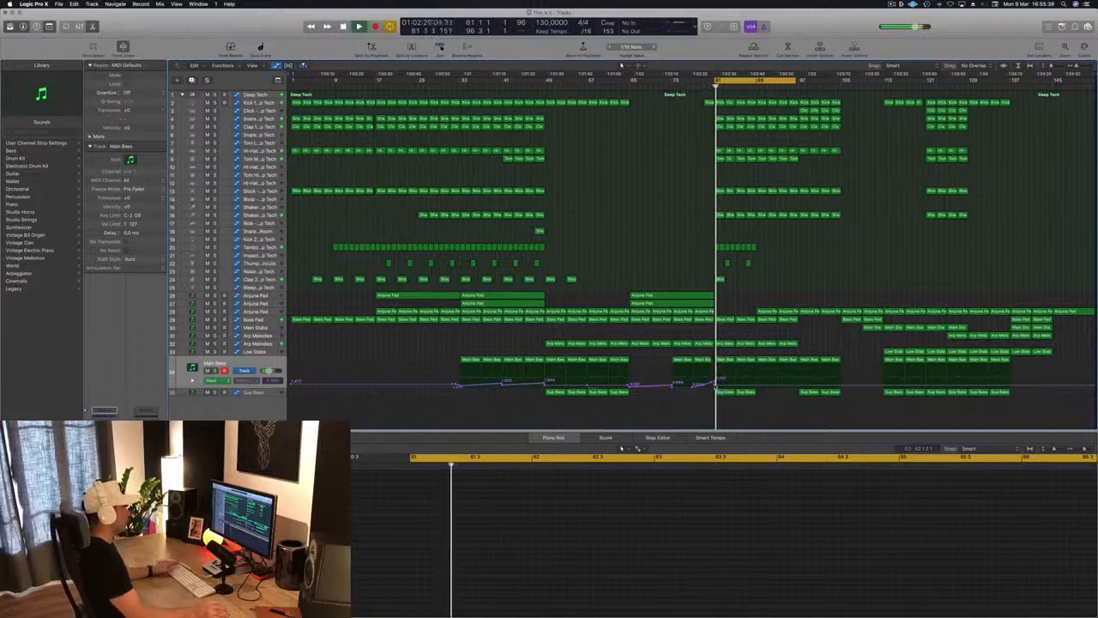
left_click(717, 384)
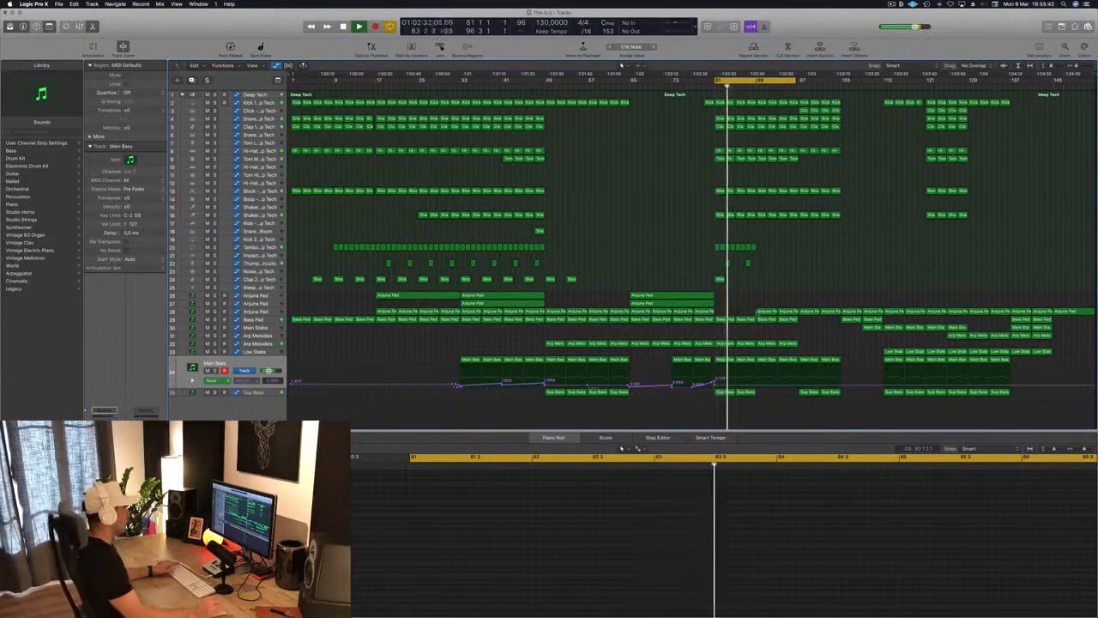
key("super+Right")
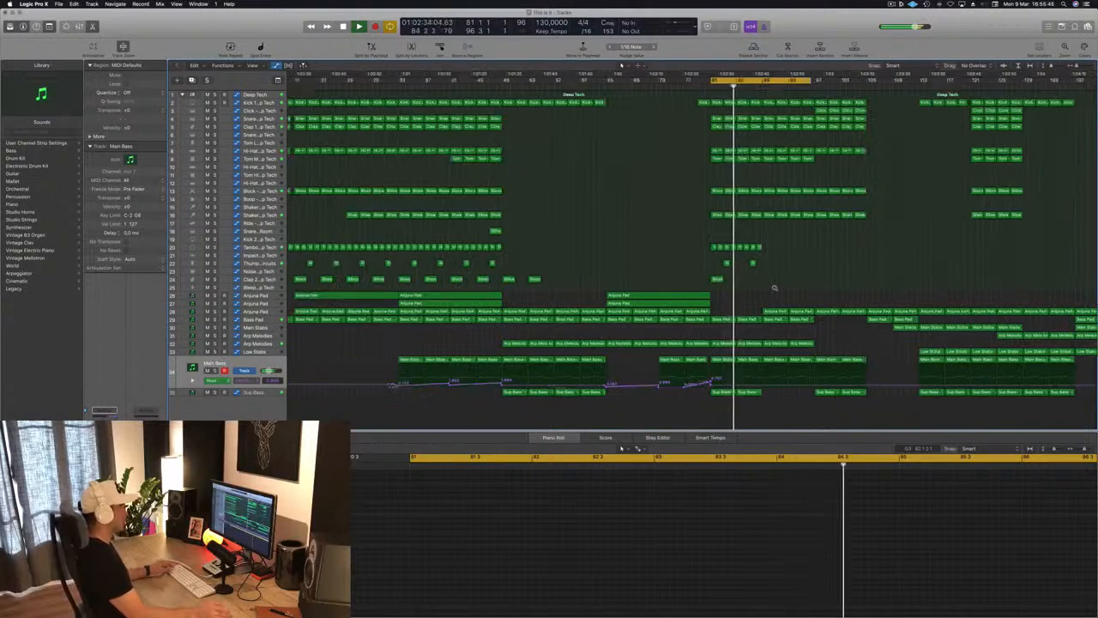
key("space")
- Reshape the Anjuna Pad automation from bar 81 into a gradual rise across the first bars of the drop
left_click_drag(703, 312, 765, 319)
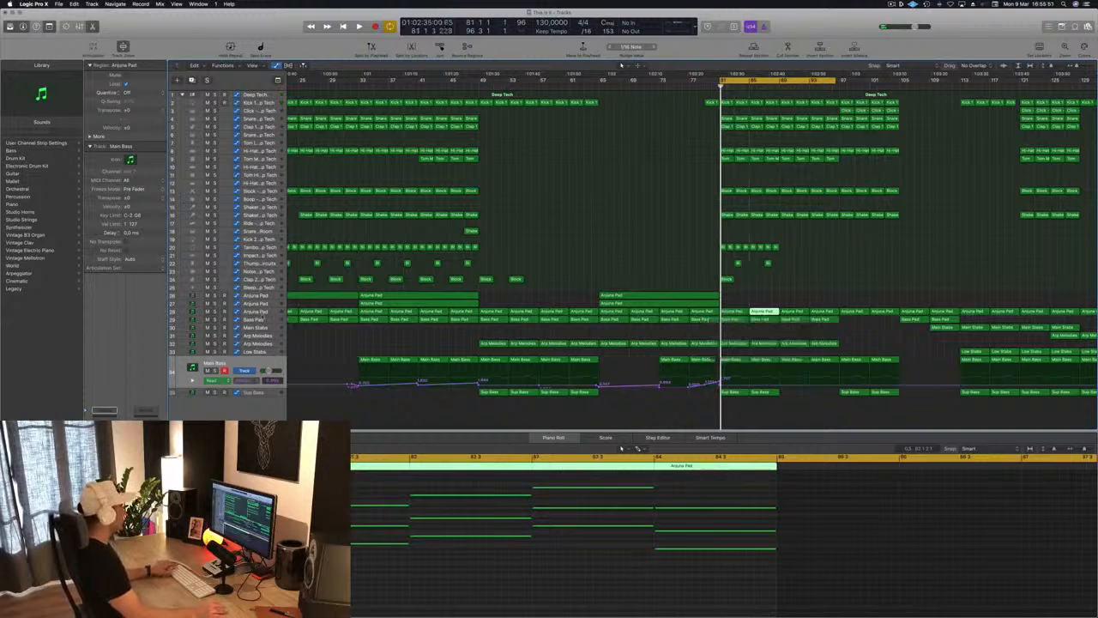
key("shift+f")
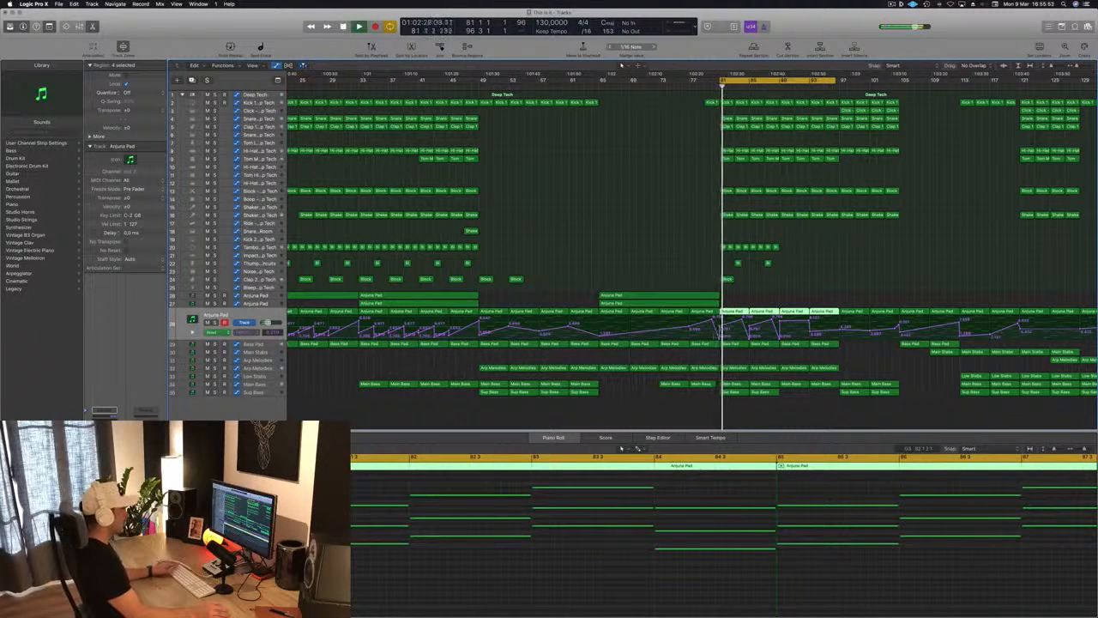
left_click(723, 337)
left_click_drag(727, 334, 747, 335)
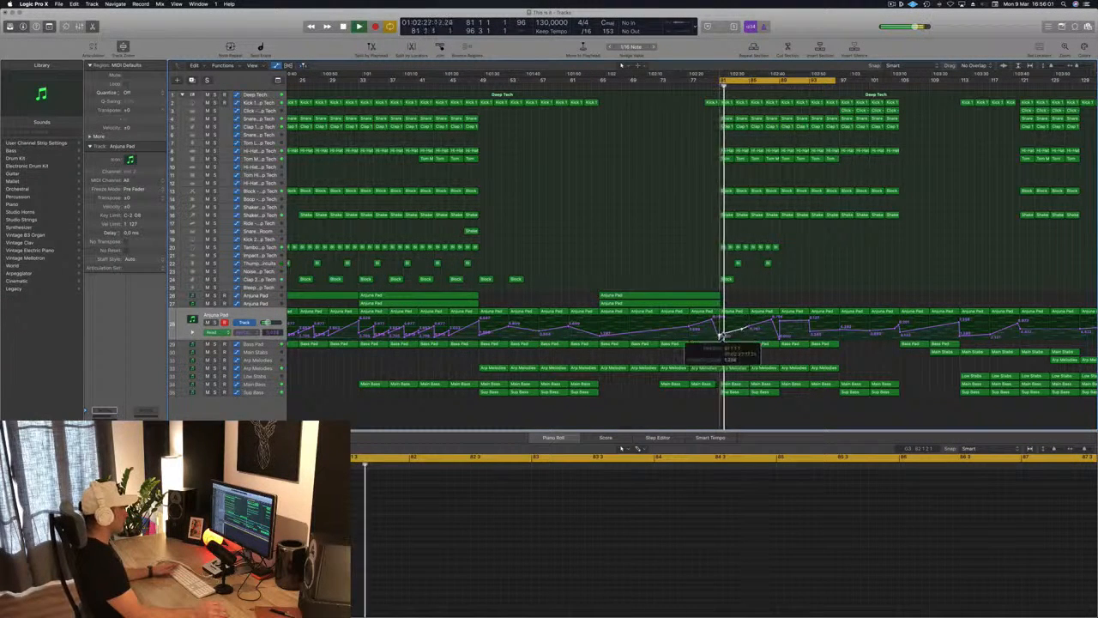
left_click_drag(721, 336, 732, 331)
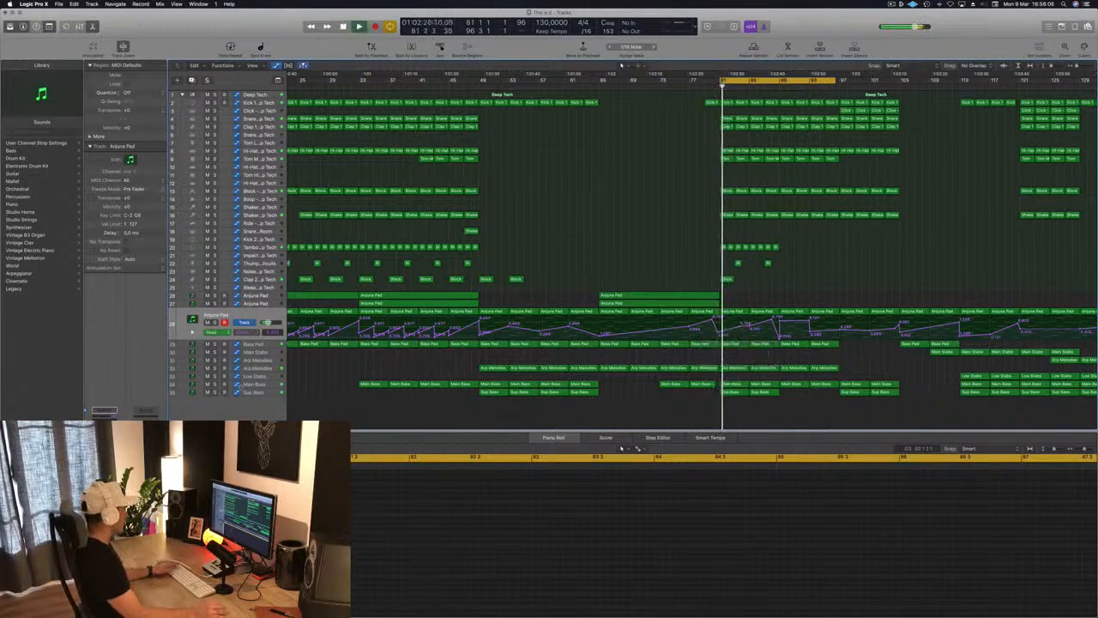
- Fine-tune the Main Bass automation where it drops at bar 81 and play the transition
left_click(254, 384)
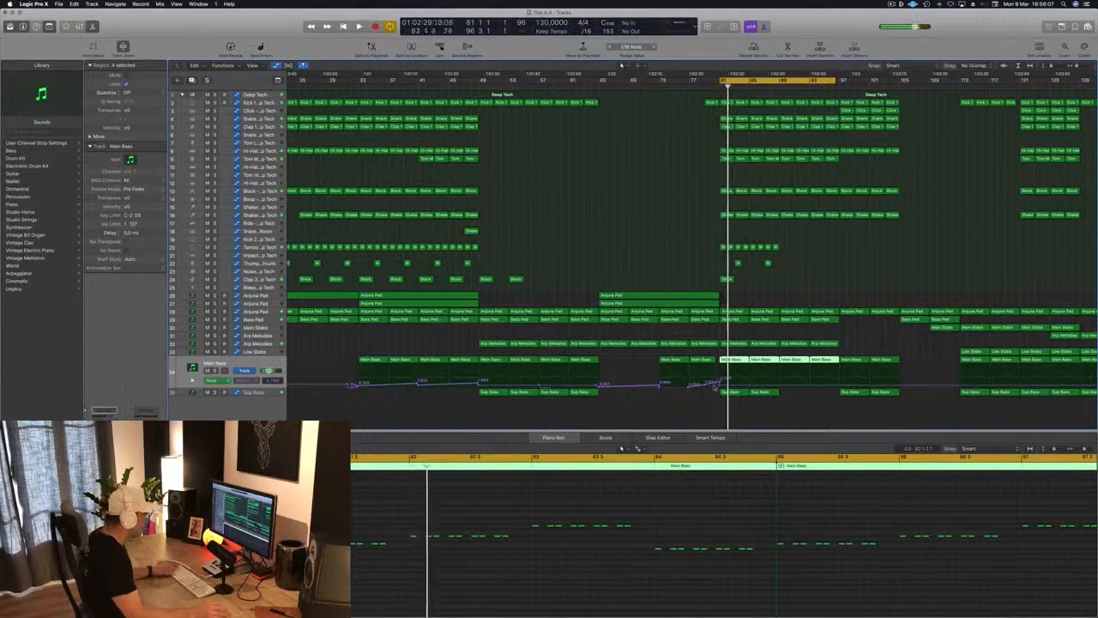
key("super+shift+a")
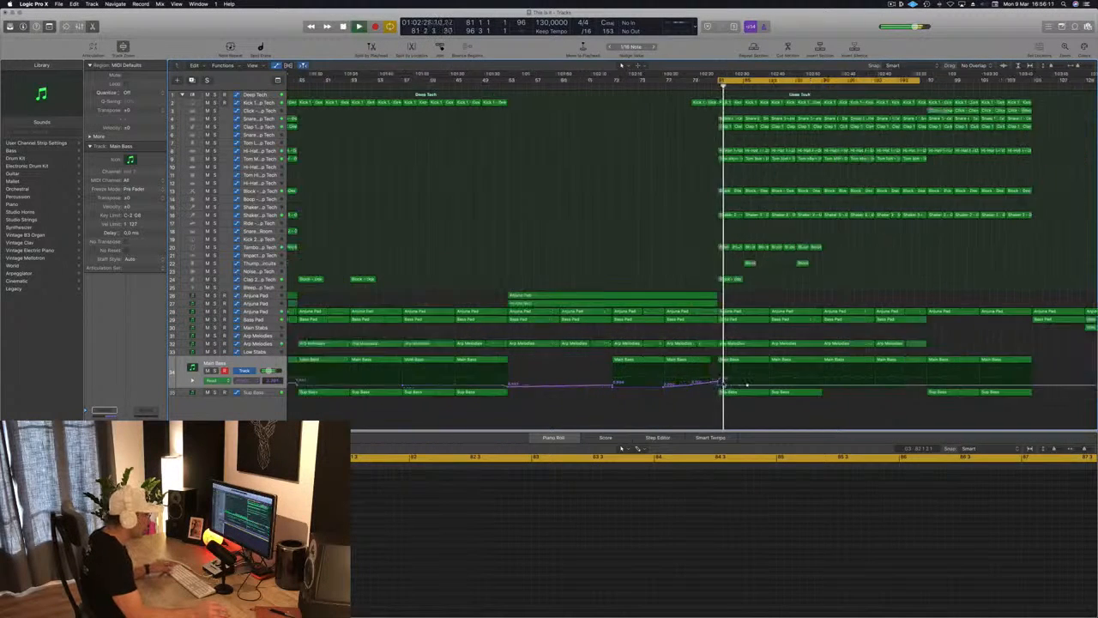
key("super+Right")
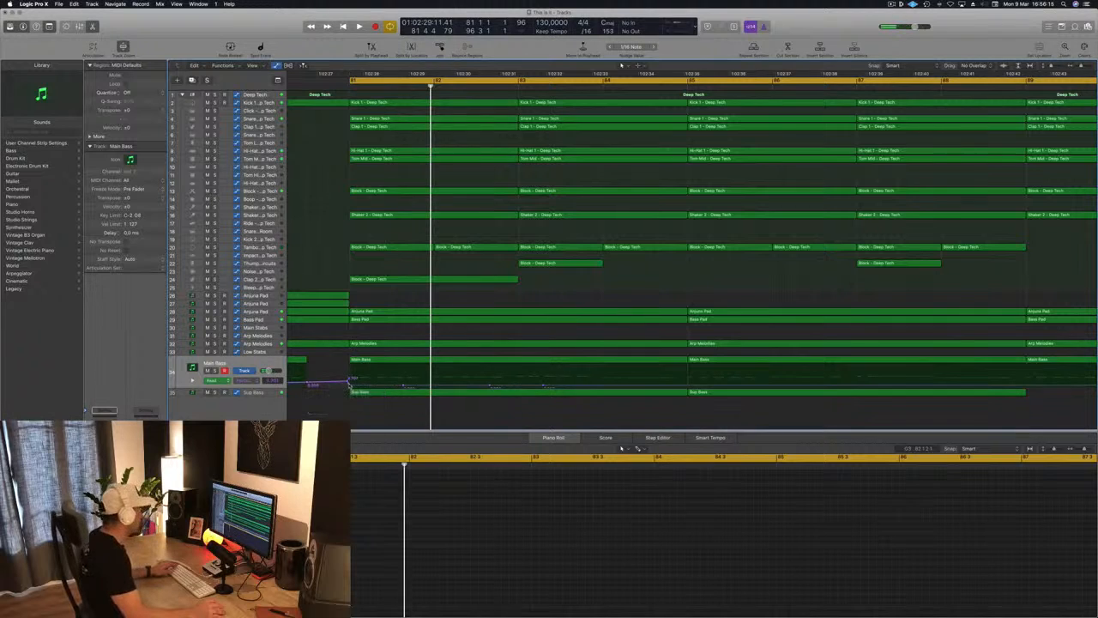
key("space")
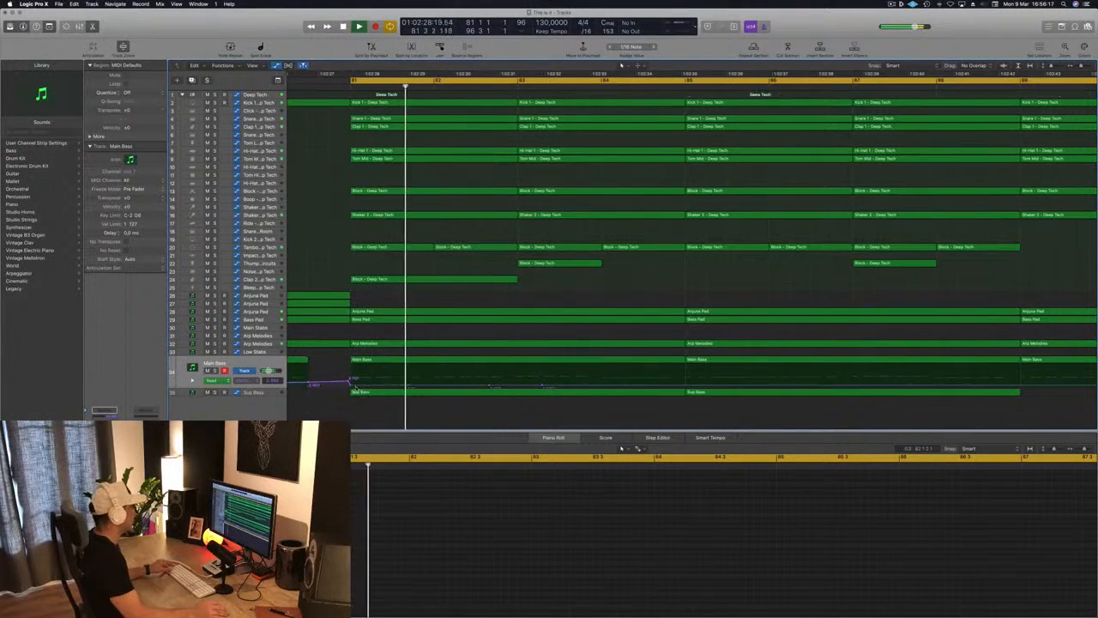
key("super+Left")
scroll(357, 388, "left", 10)
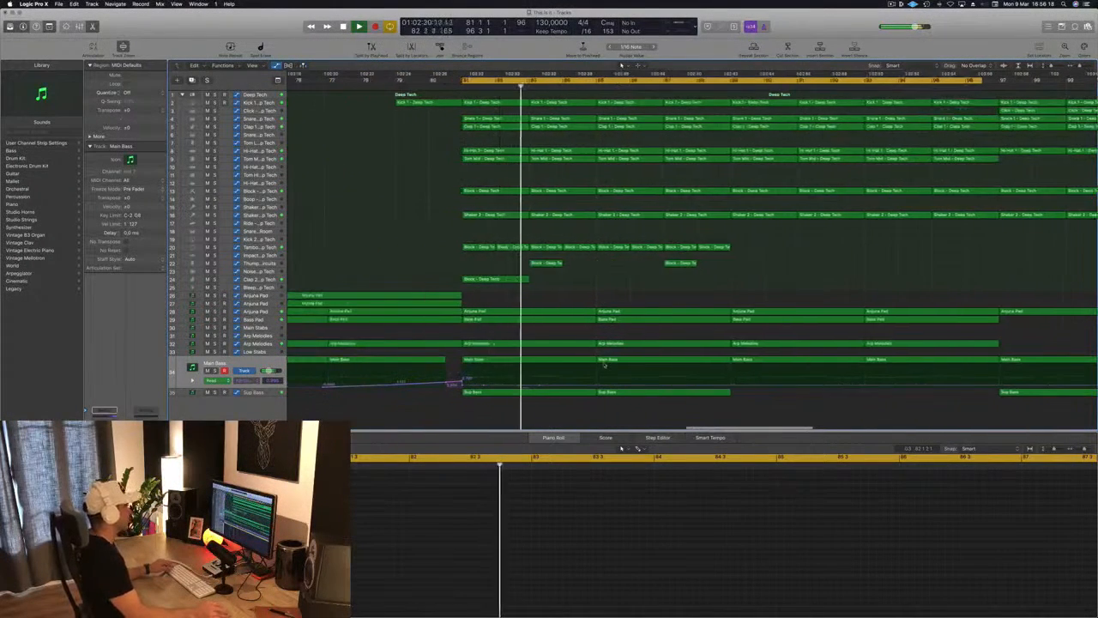
scroll(555, 331, "down", 3)
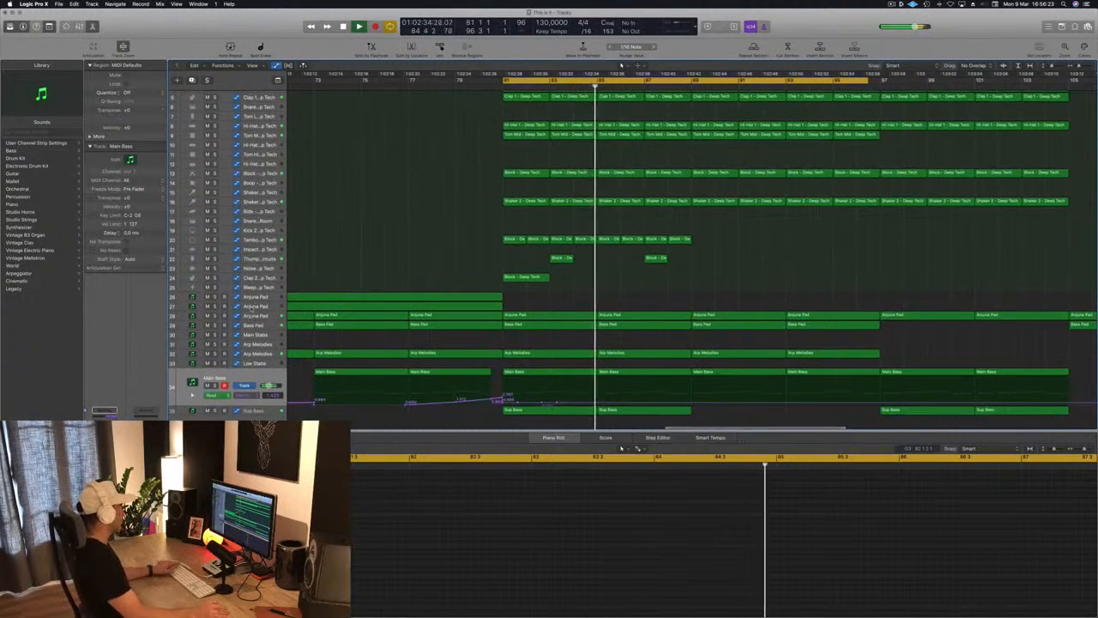
- Redraw the Anjuna Pad automation to fall sharply at bar 89 and ramp up to bar 93
left_click(265, 316)
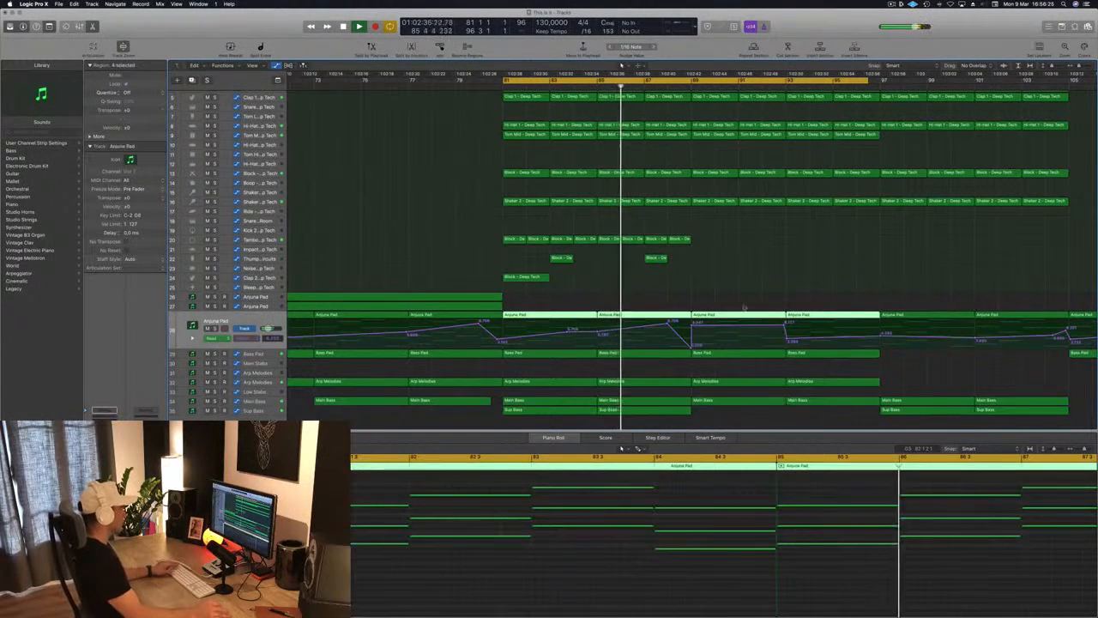
left_click(687, 348)
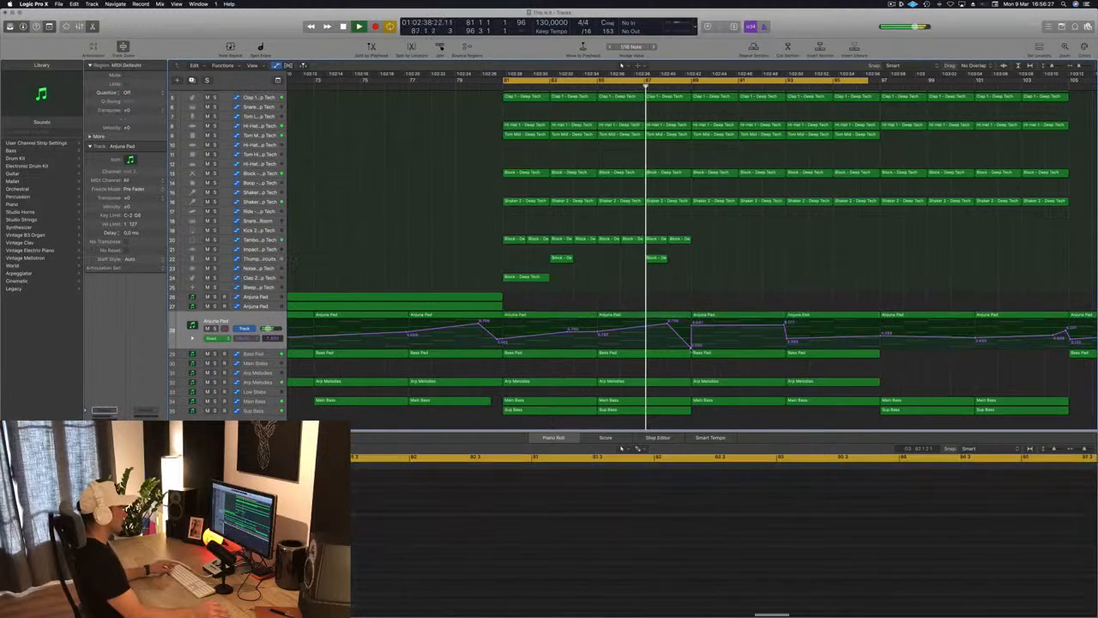
left_click(695, 327)
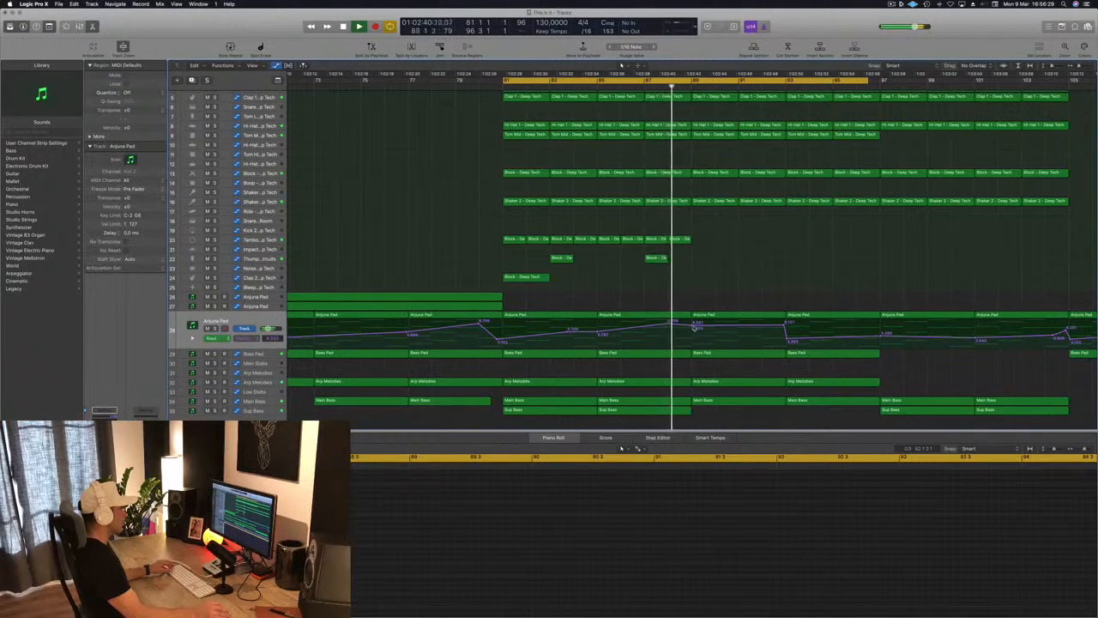
left_click_drag(696, 328, 692, 350)
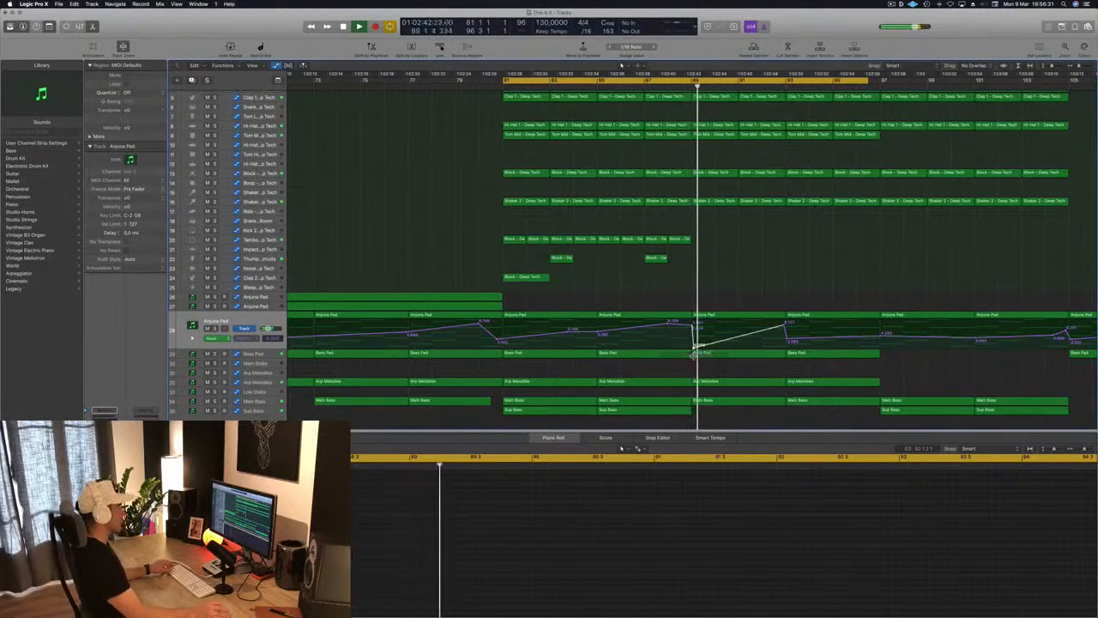
scroll(695, 304, "down", 3)
scroll(694, 304, "down", 1)
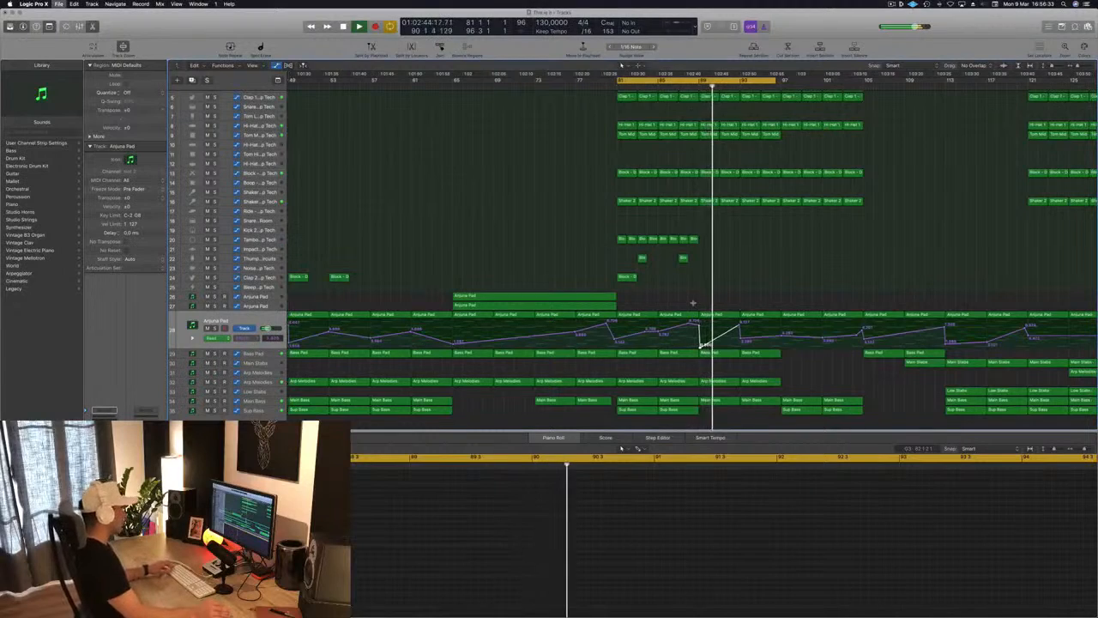
scroll(708, 289, "down", 3)
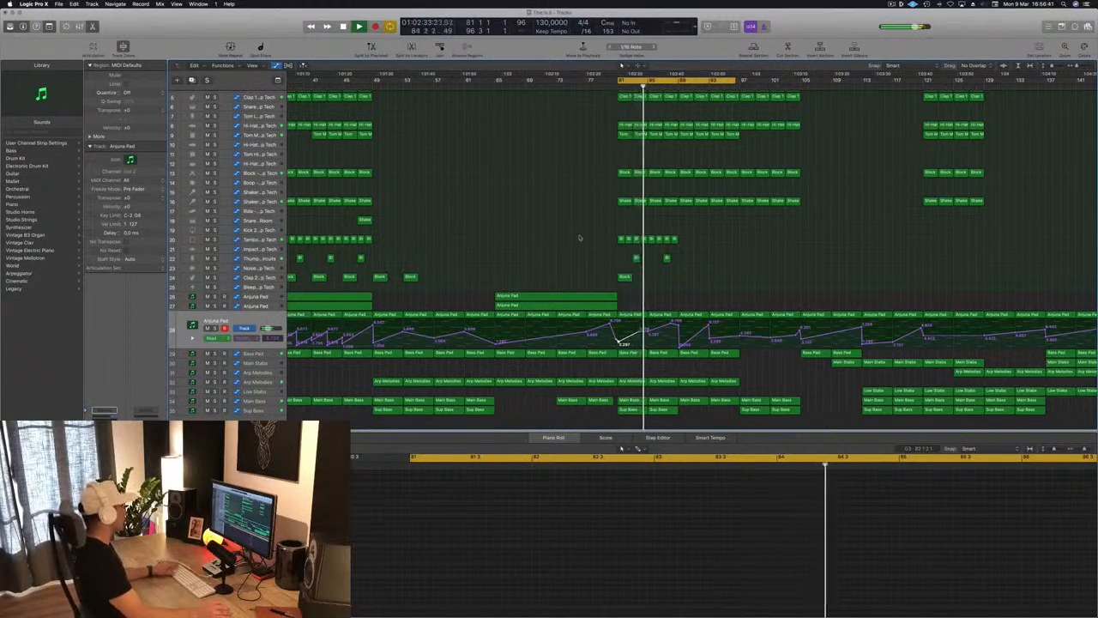
- Delete the eight tambourine-track regions between bars 81 and 89
left_click_drag(581, 245, 711, 240)
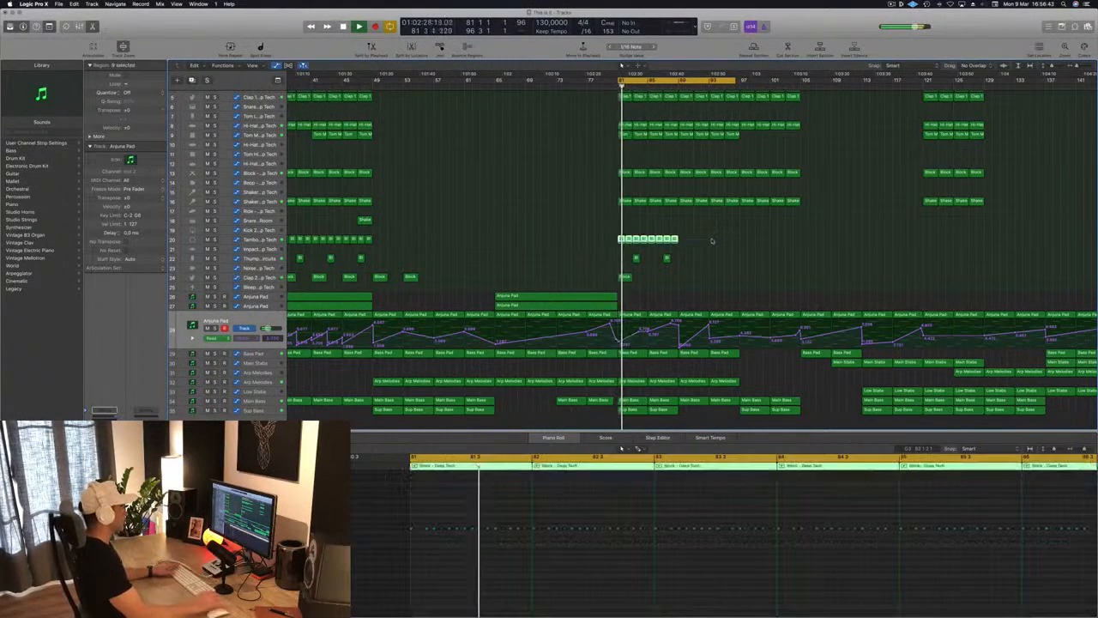
key("super+Right")
key("super+Right")
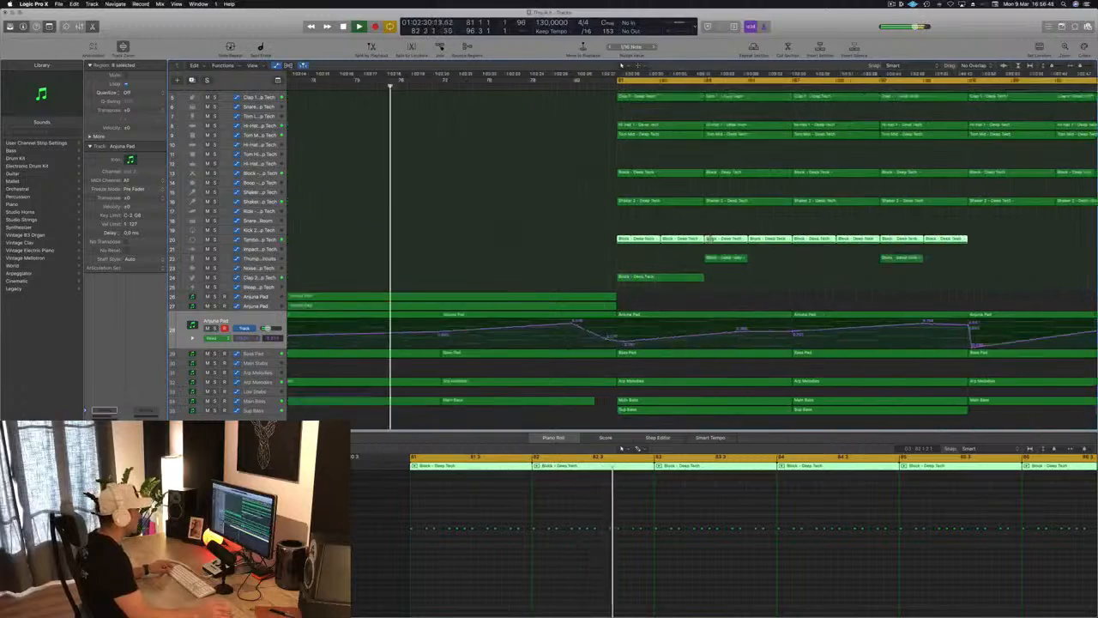
key("super+Left")
key("Delete")
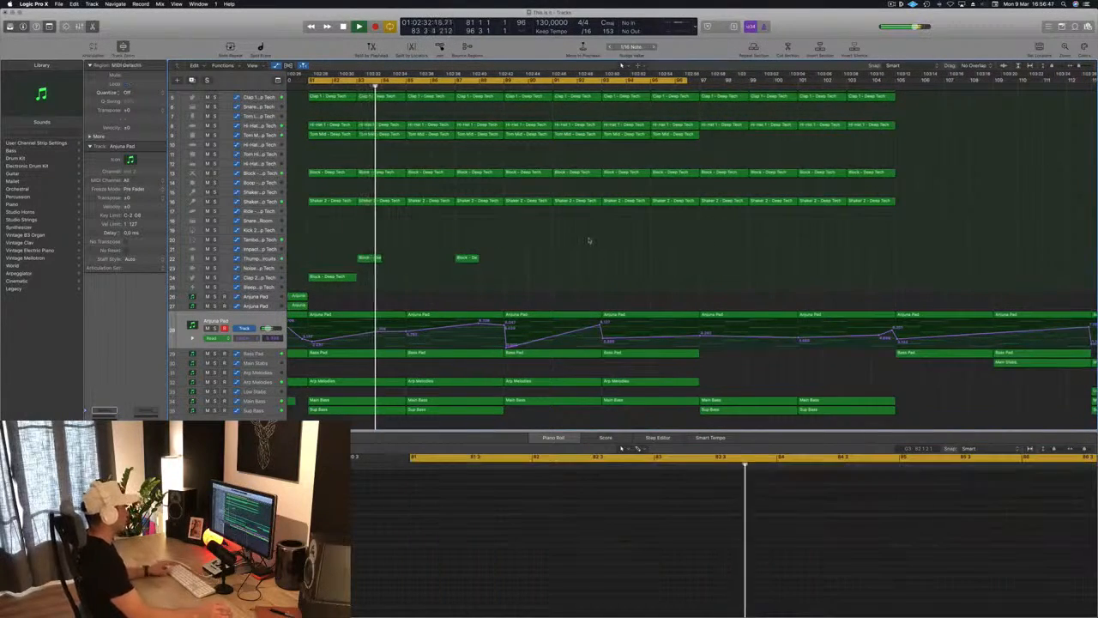
- Copy the Click regions from bars 97–105 so the Click track is filled across bars 81–97
scroll(580, 239, "left", 10)
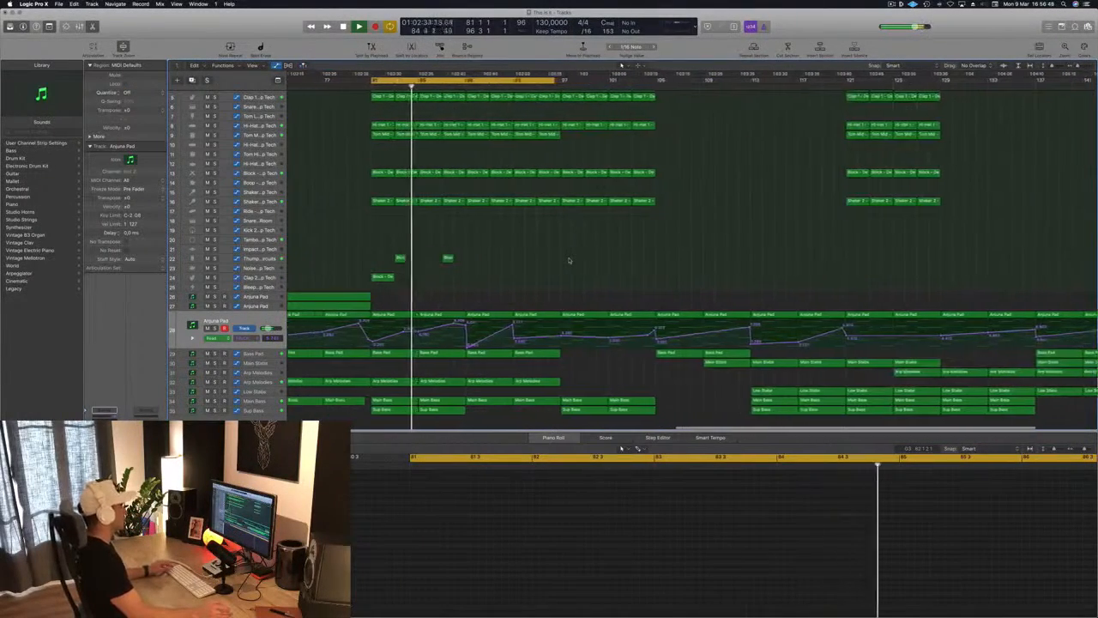
scroll(593, 256, "up", 3)
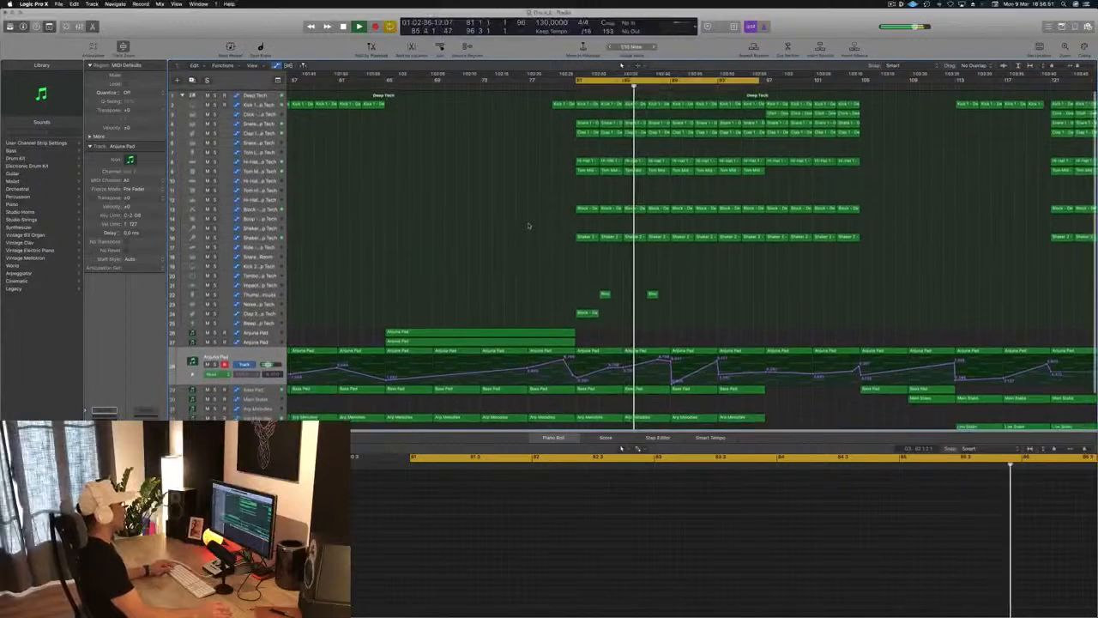
left_click(769, 112)
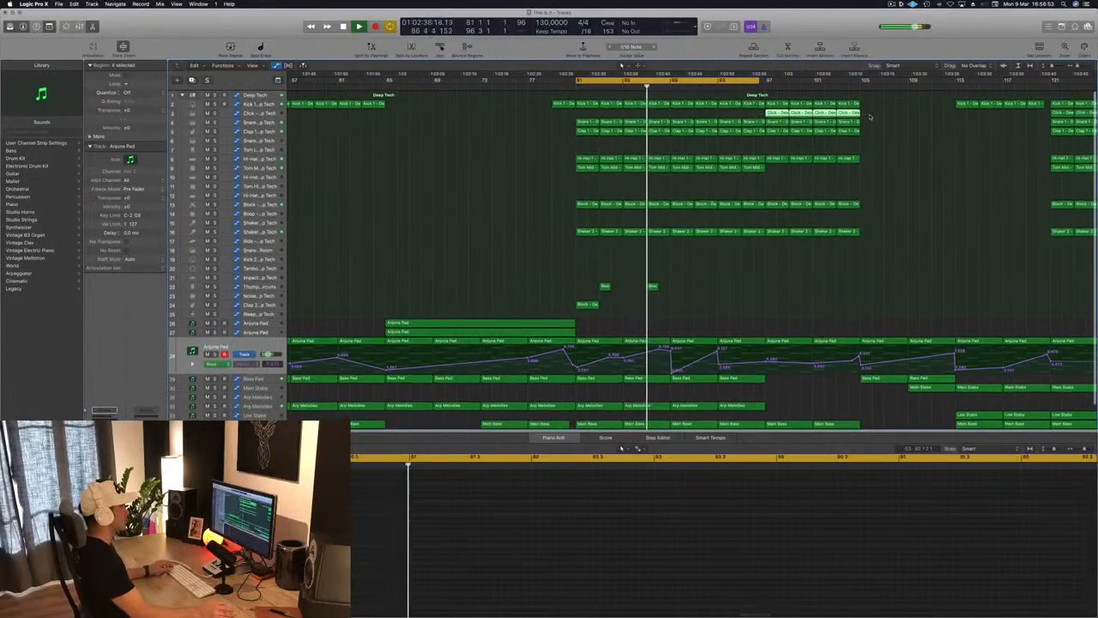
left_click_drag(769, 113, 839, 115)
key("super+Up")
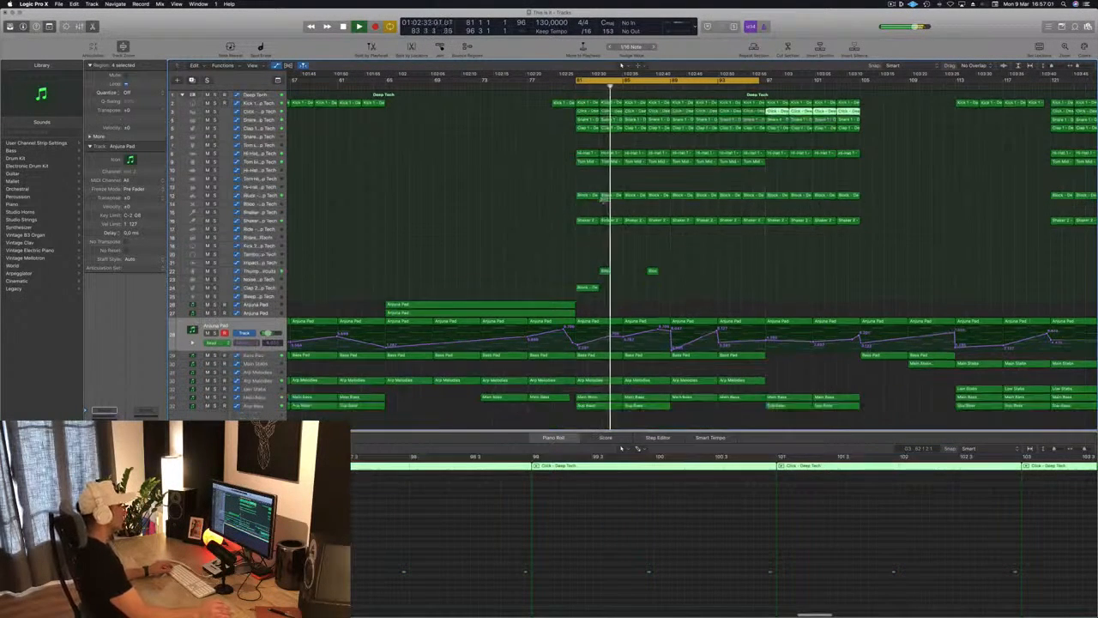
- Copy the two Sub Bass regions at bars 97–105 into the empty stretch at bars 89–97
scroll(577, 228, "left", 1)
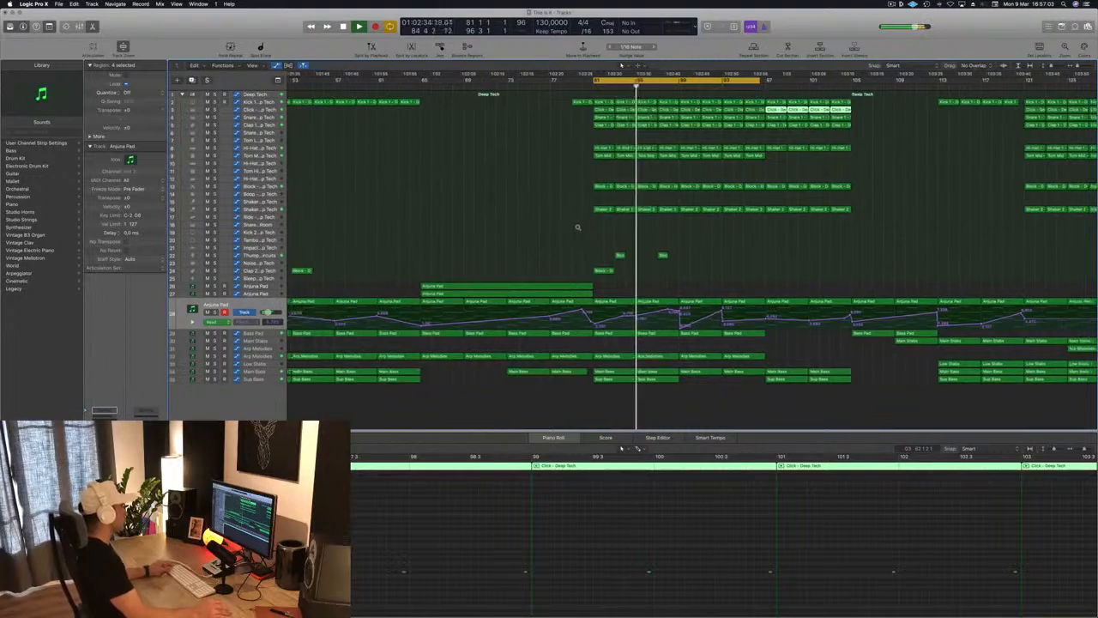
scroll(577, 227, "left", 3)
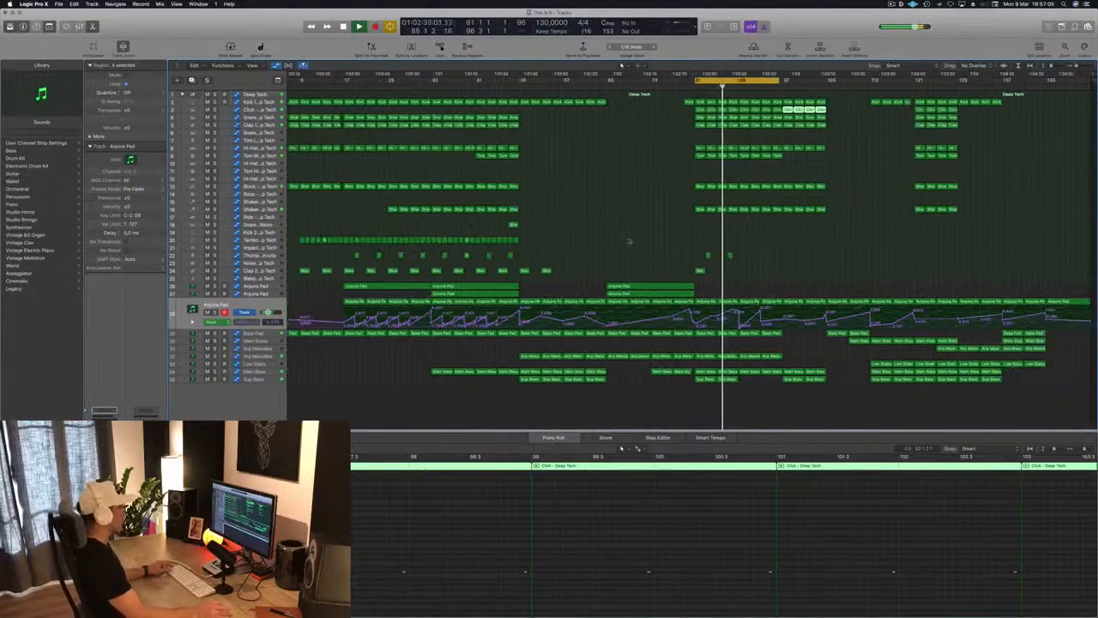
scroll(739, 241, "right", 3)
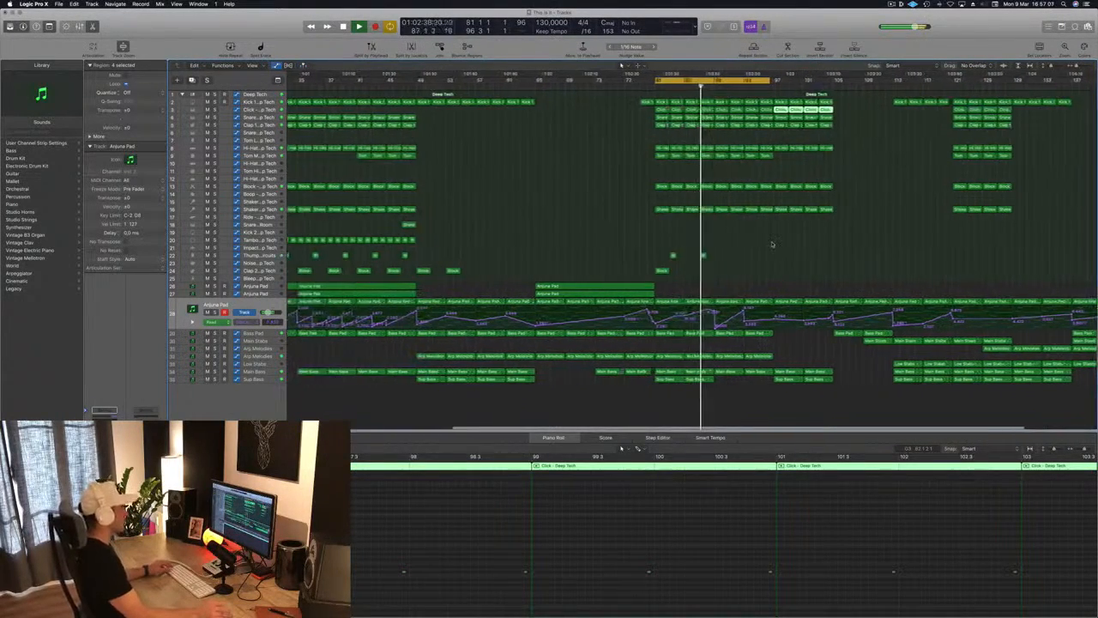
scroll(772, 245, "left", 1)
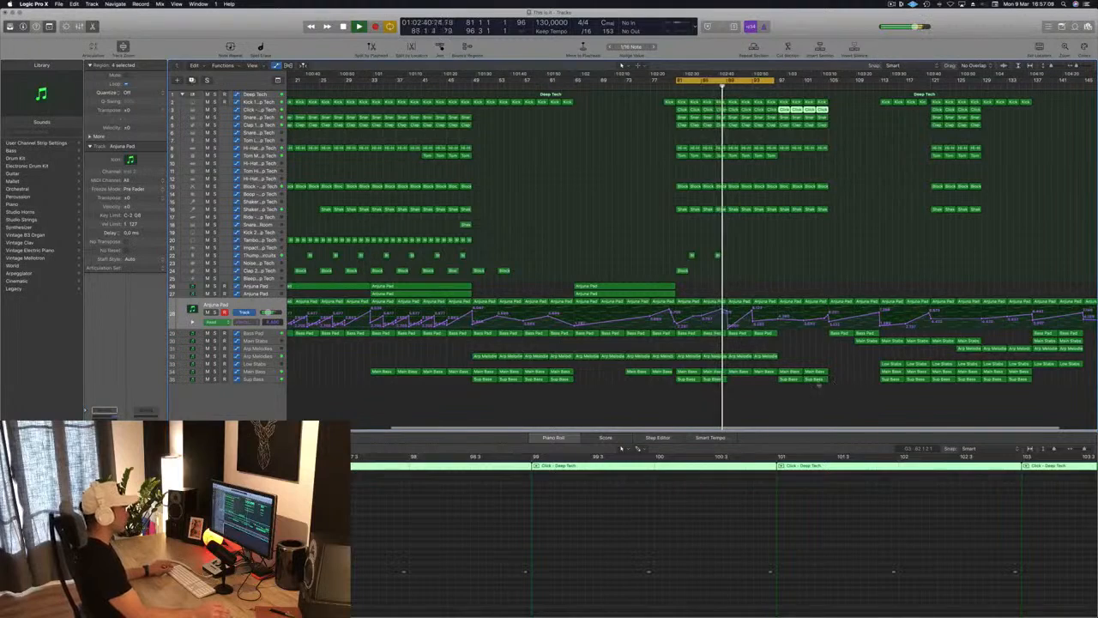
left_click(795, 380)
left_click_drag(795, 380, 749, 388)
- Examine the notes of the Arp Melodies regions between bars 85 and 97
left_click(740, 355)
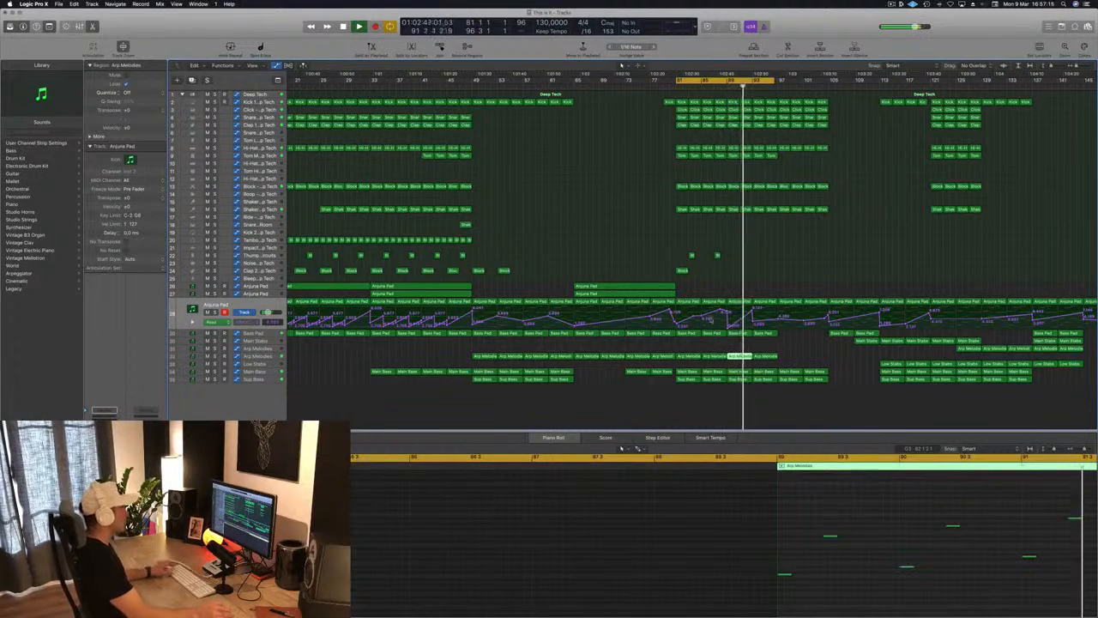
left_click(715, 356)
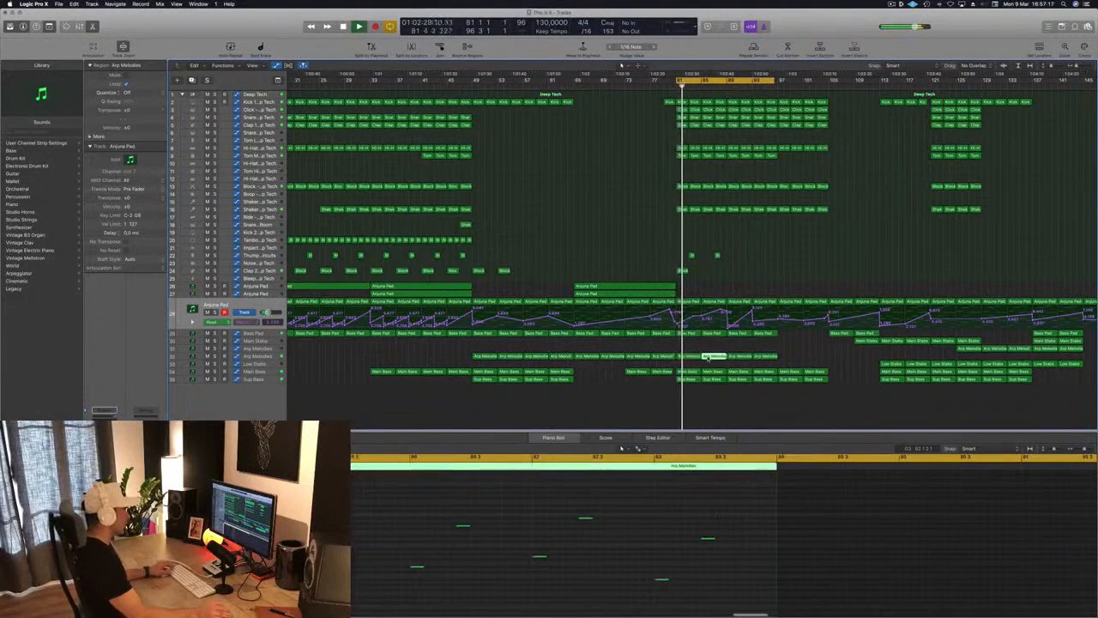
left_click(772, 359)
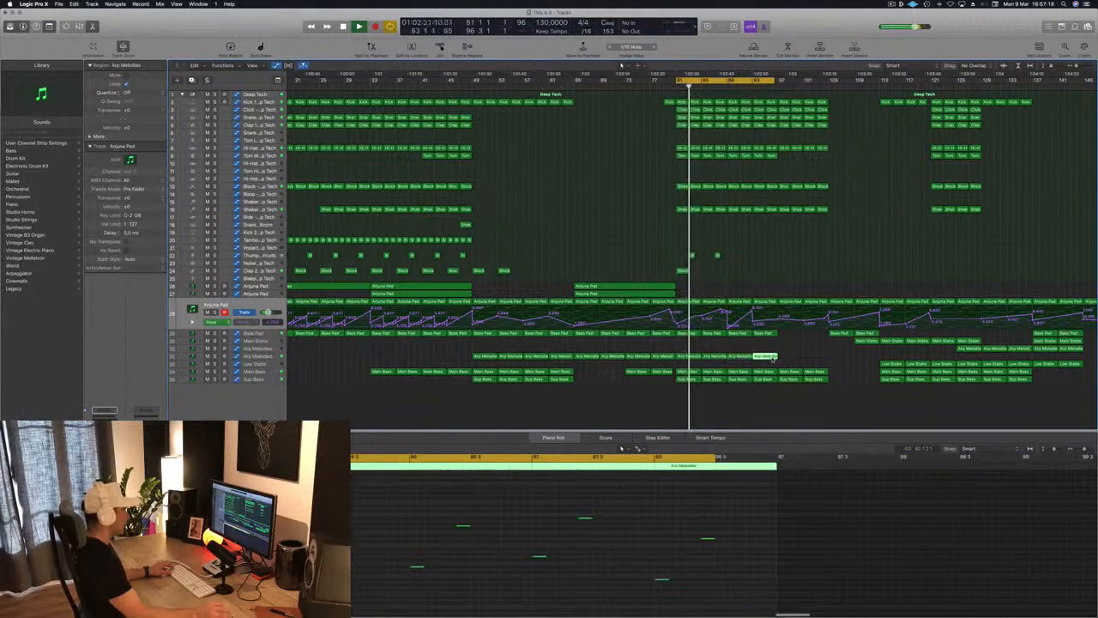
- Delete the four Tom Mid regions in bars 89–97 and replay from about bar 86
key("super+Left")
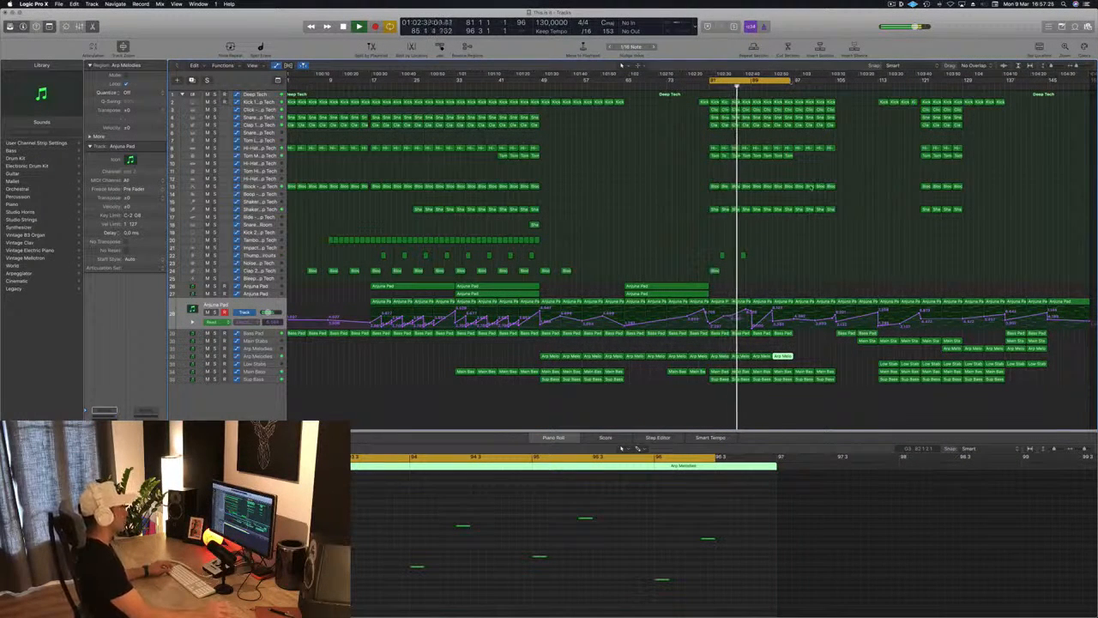
key("super+Left")
key("super+Left")
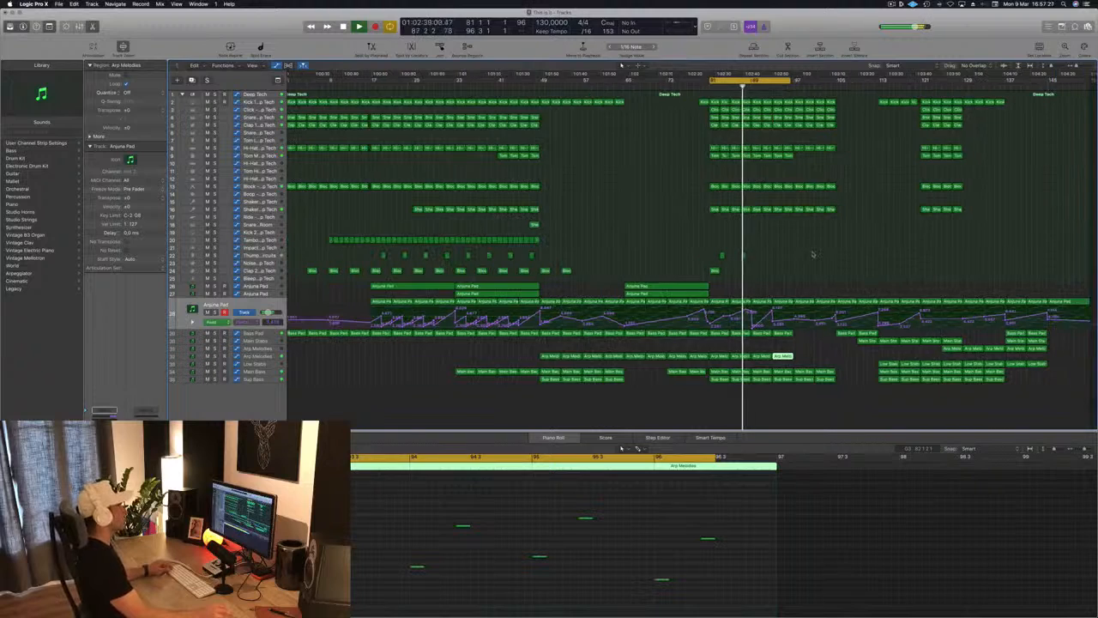
key("super+Right")
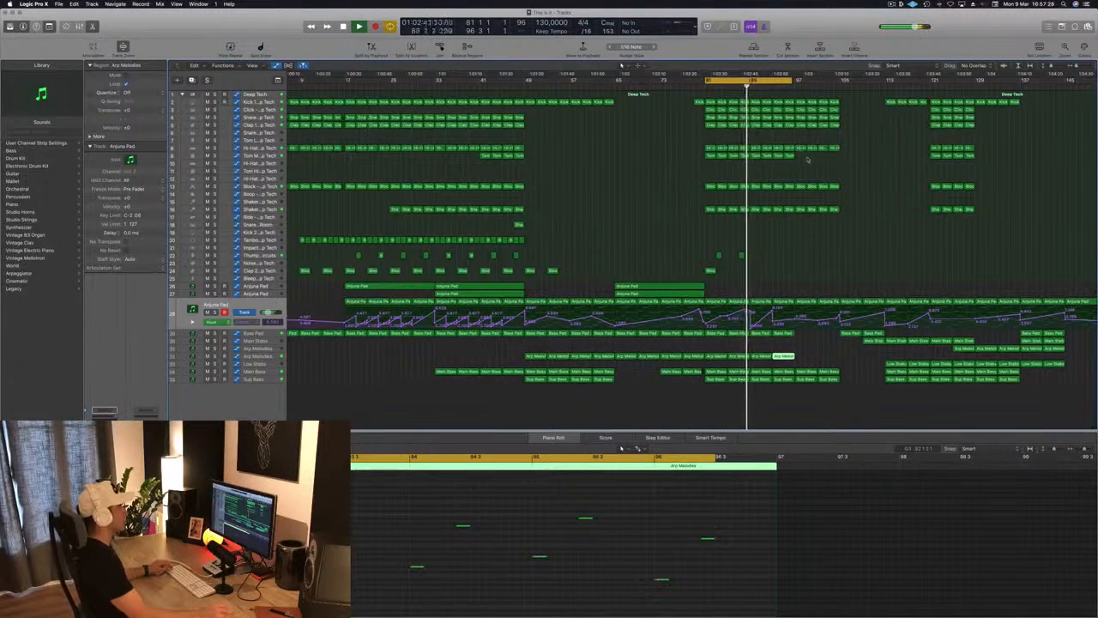
left_click(807, 160)
key("Delete")
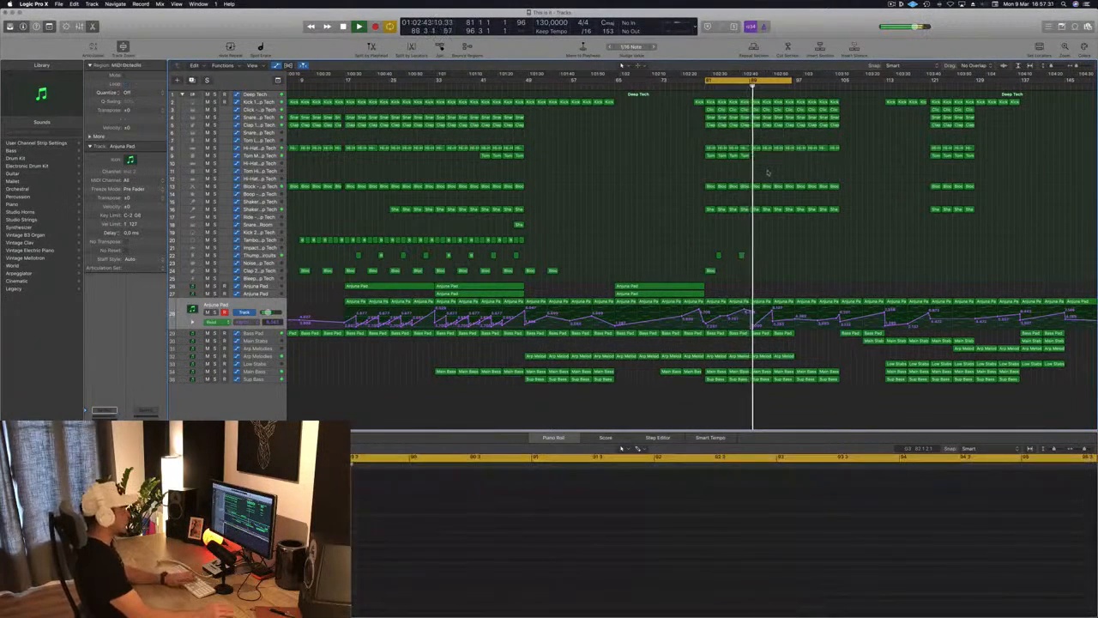
left_click(737, 84)
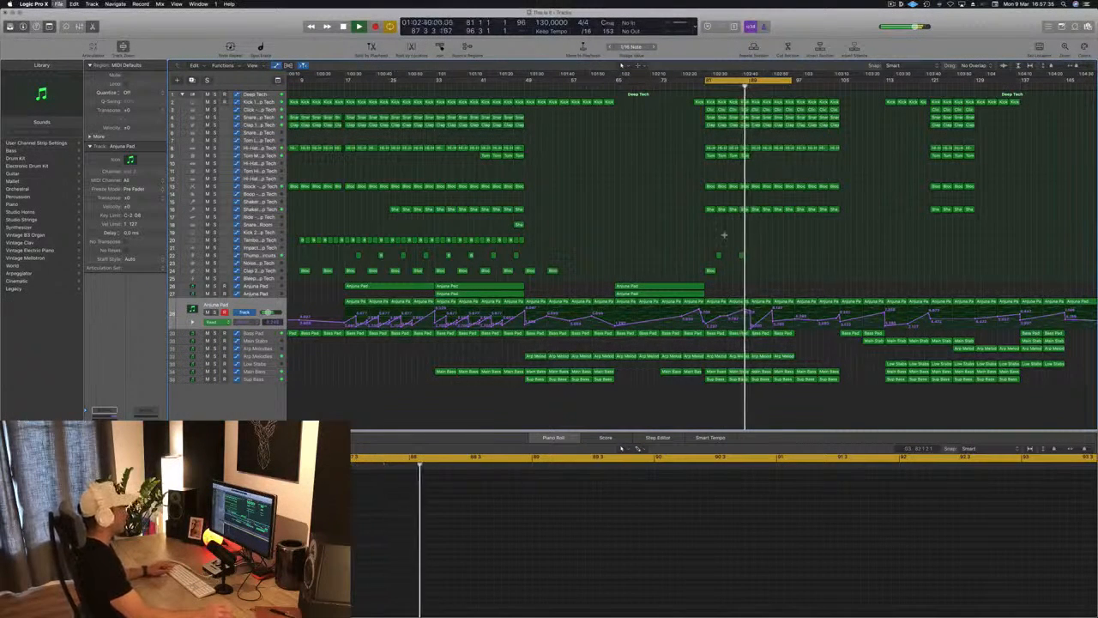
- Copy the Thump and Clap 2 regions so their alternating pattern fills bars 81–97
left_click(515, 255)
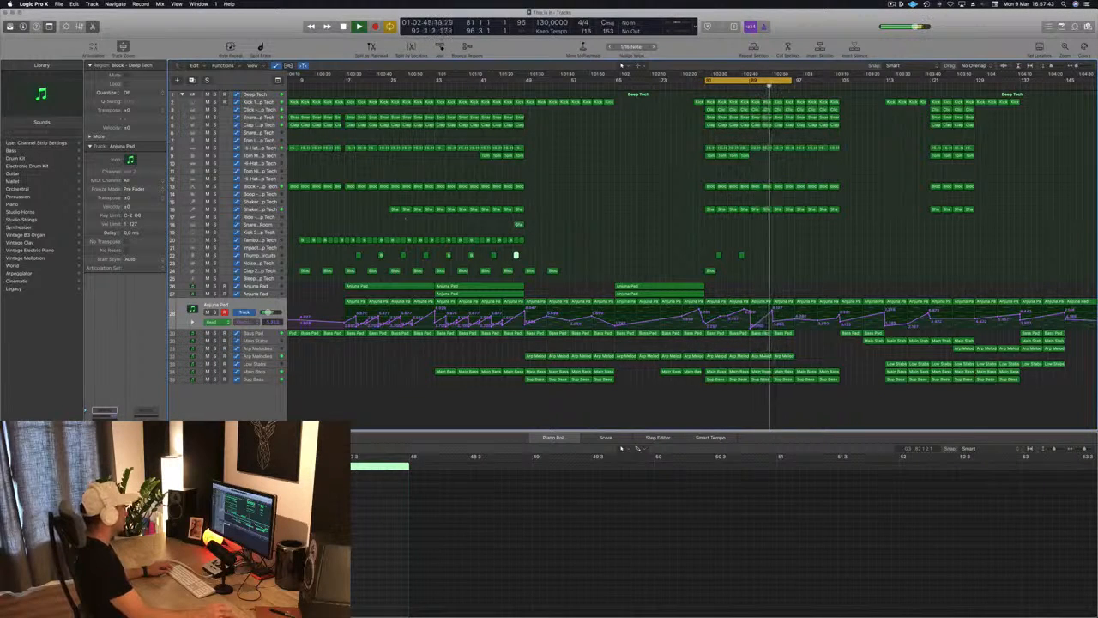
left_click(518, 224)
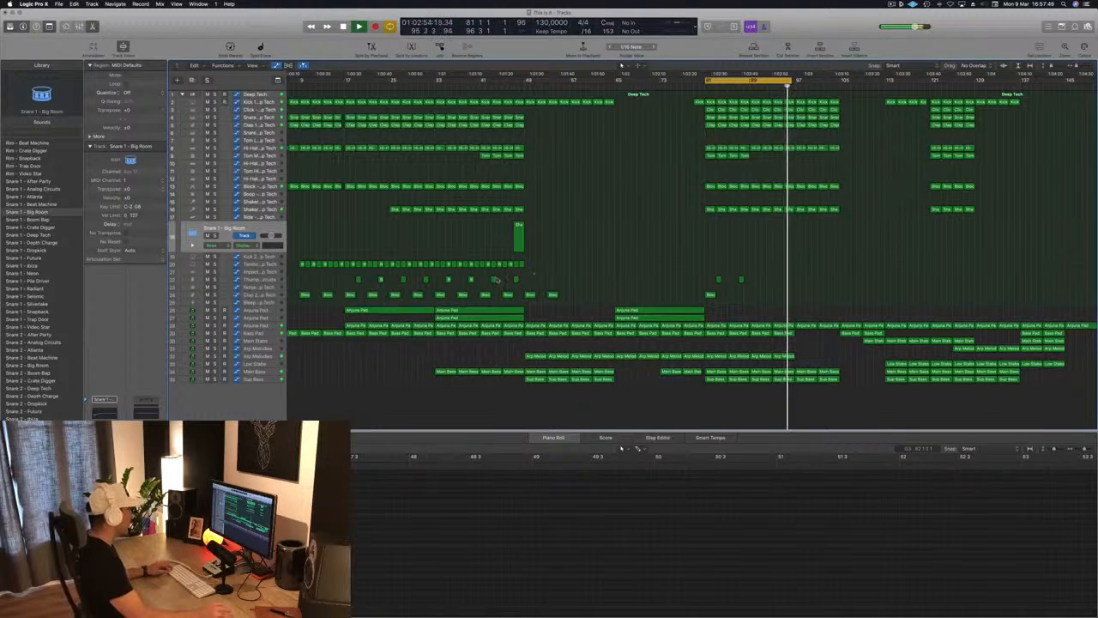
left_click_drag(479, 274, 755, 298)
scroll(752, 296, "up", 5)
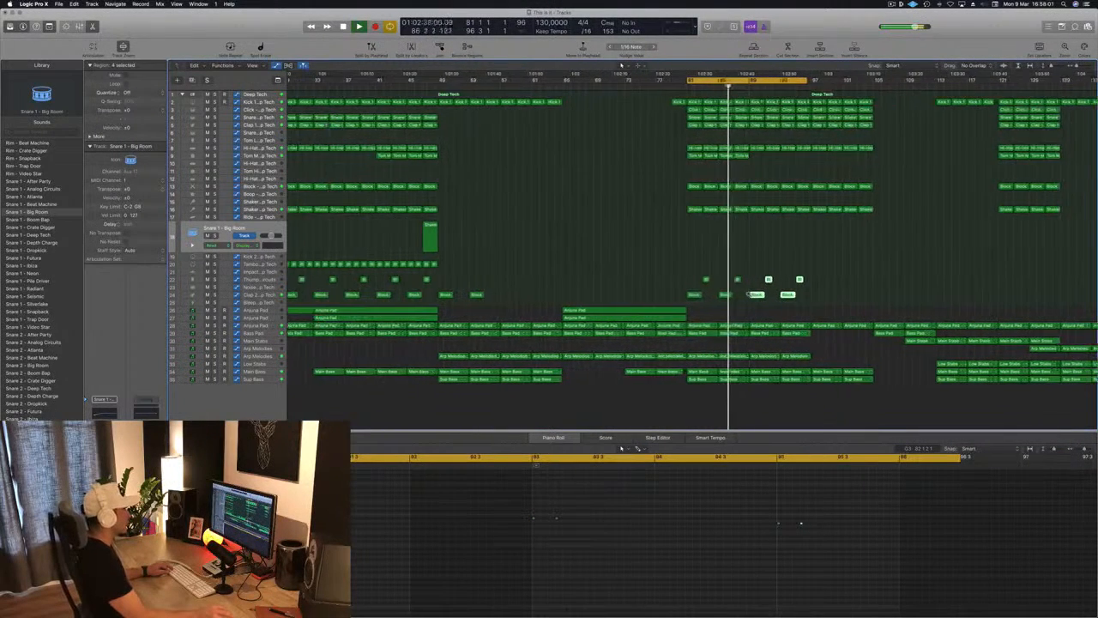
scroll(750, 293, "up", 4)
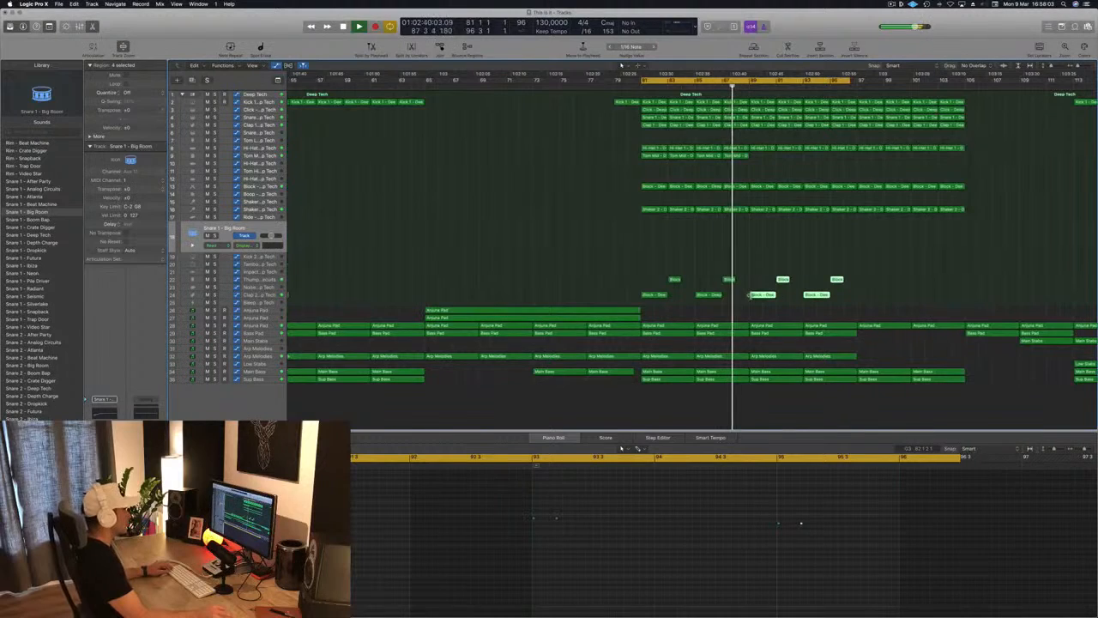
scroll(750, 294, "down", 2)
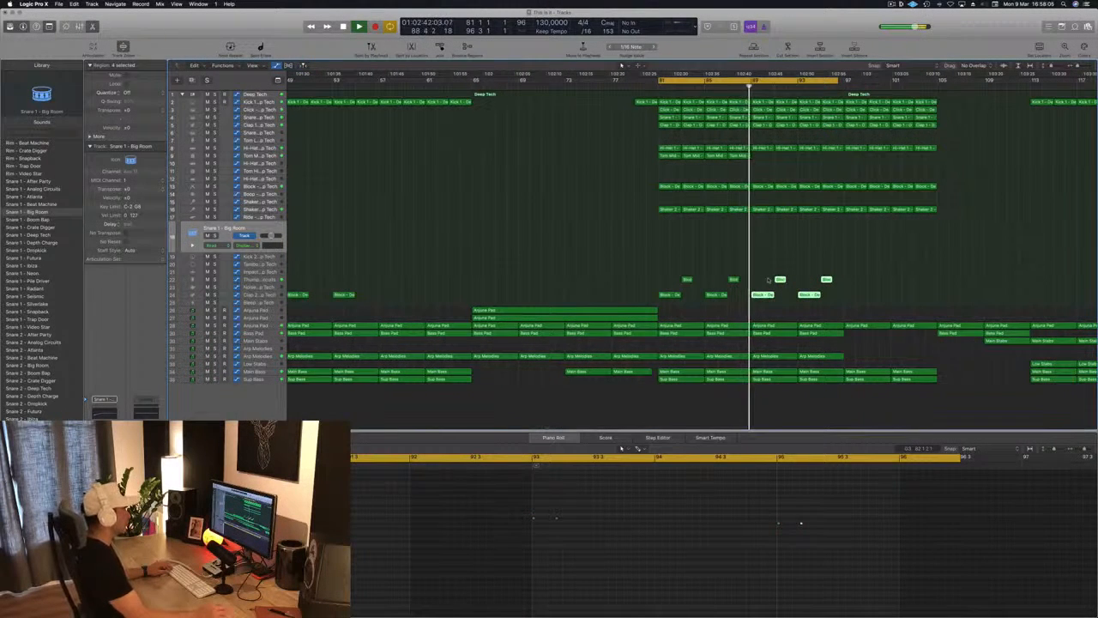
scroll(768, 279, "down", 5)
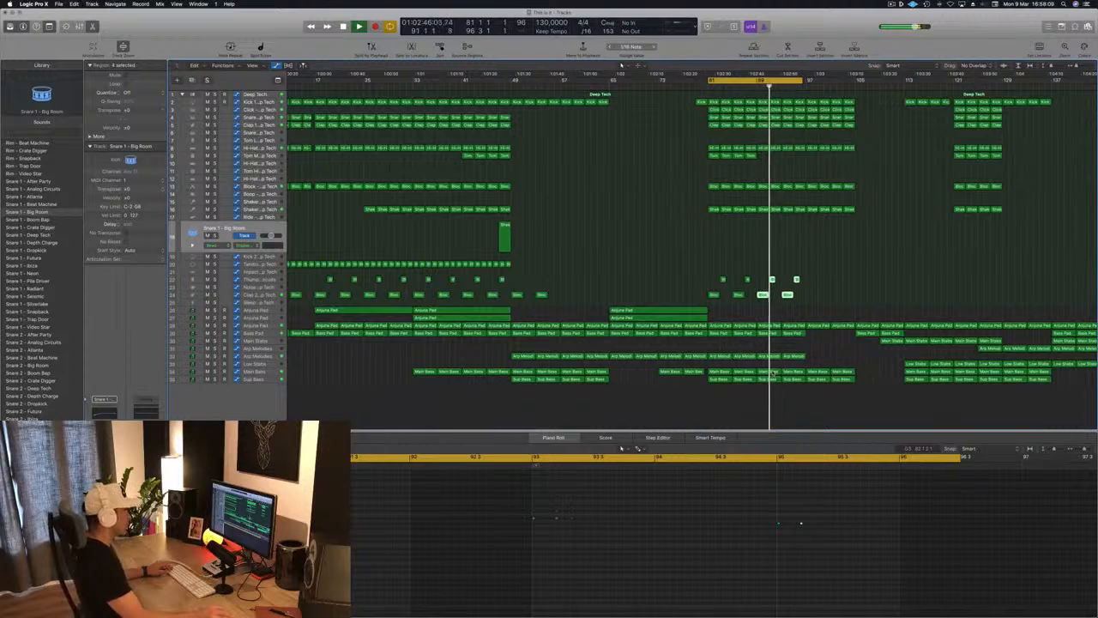
- Delete the two Arp Melodies regions in bars 89–97 and restart playback from bar 81
left_click(774, 357)
key("Delete")
left_click(793, 356)
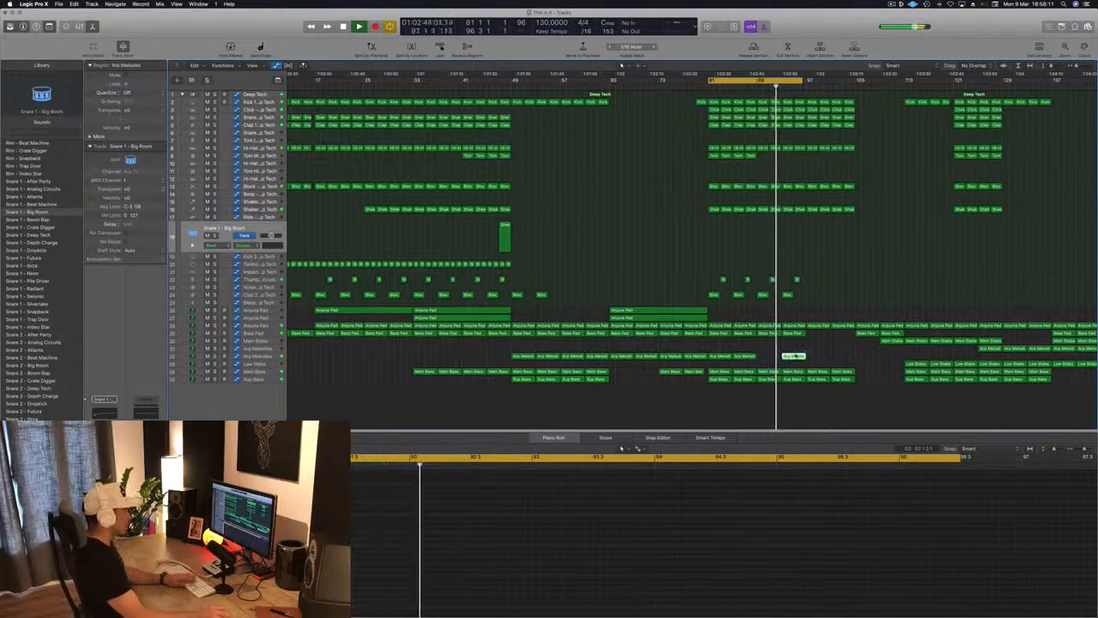
key("Delete")
key("space")
key("space")
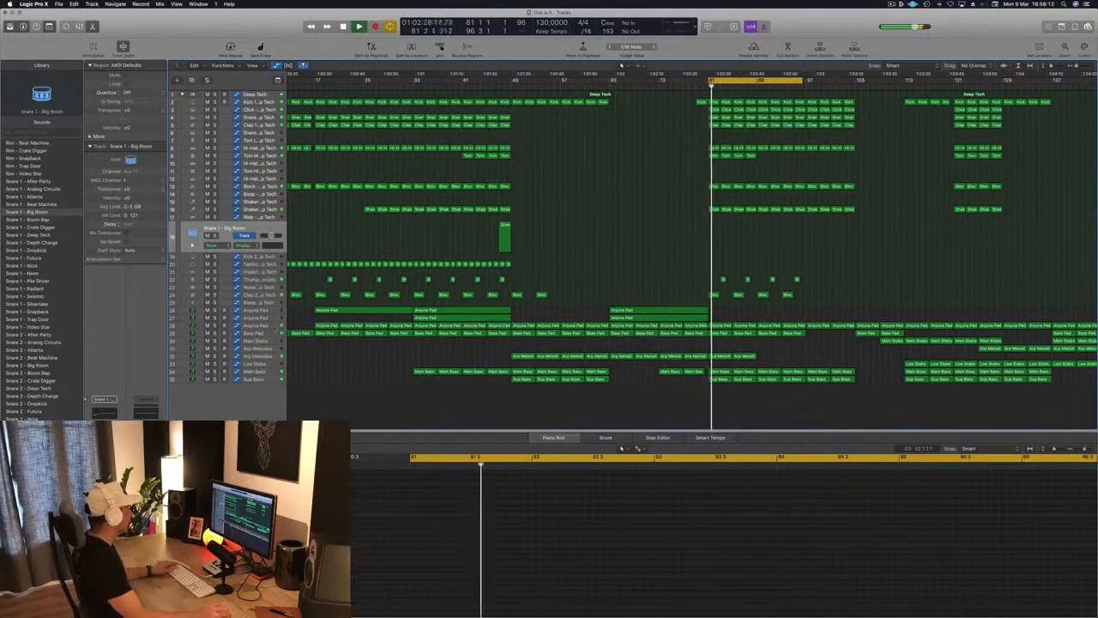
- Lower the Anjuna Pad automation around bar 93
left_click(255, 325)
left_click(789, 277)
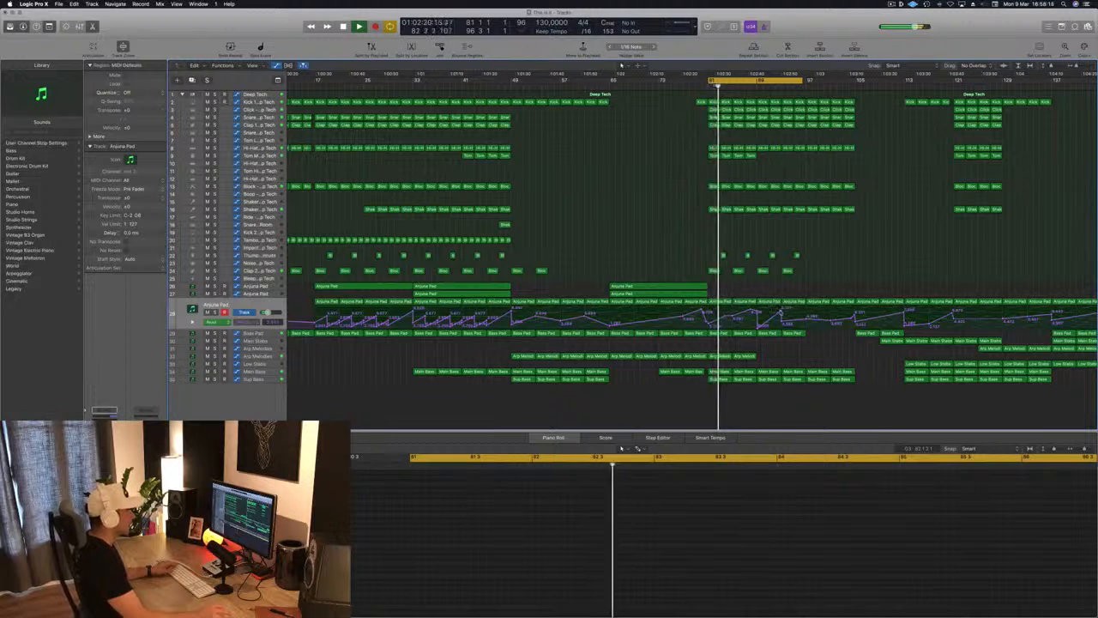
left_click_drag(781, 313, 782, 323)
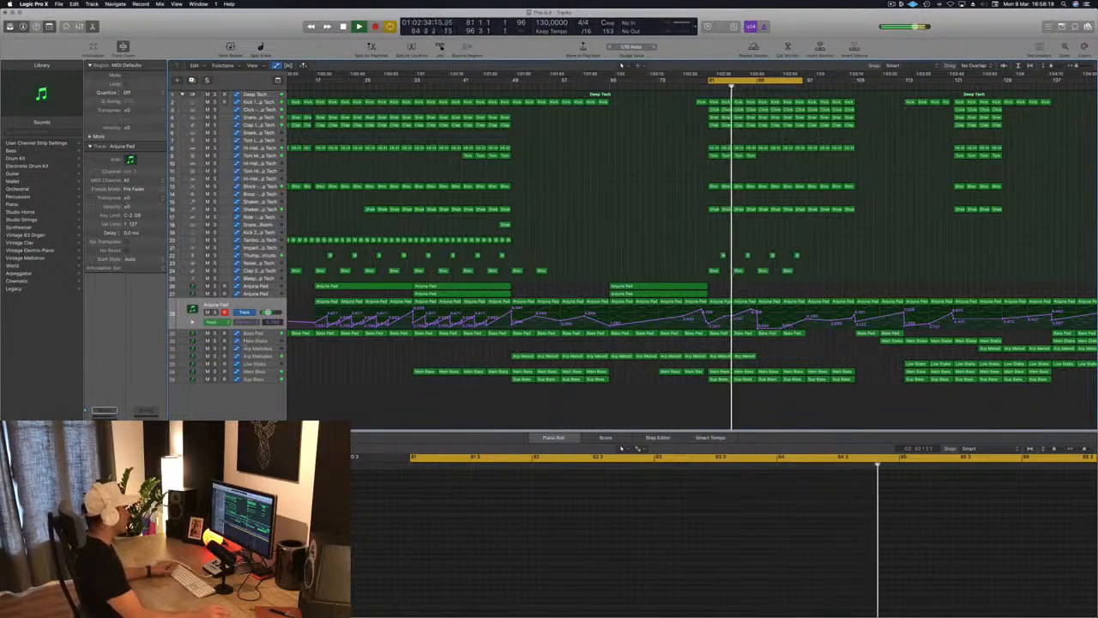
- Reshape the Bass Pad automation in bars 89–97 so it dips around bar 93 and rises to bar 97
left_click(254, 334)
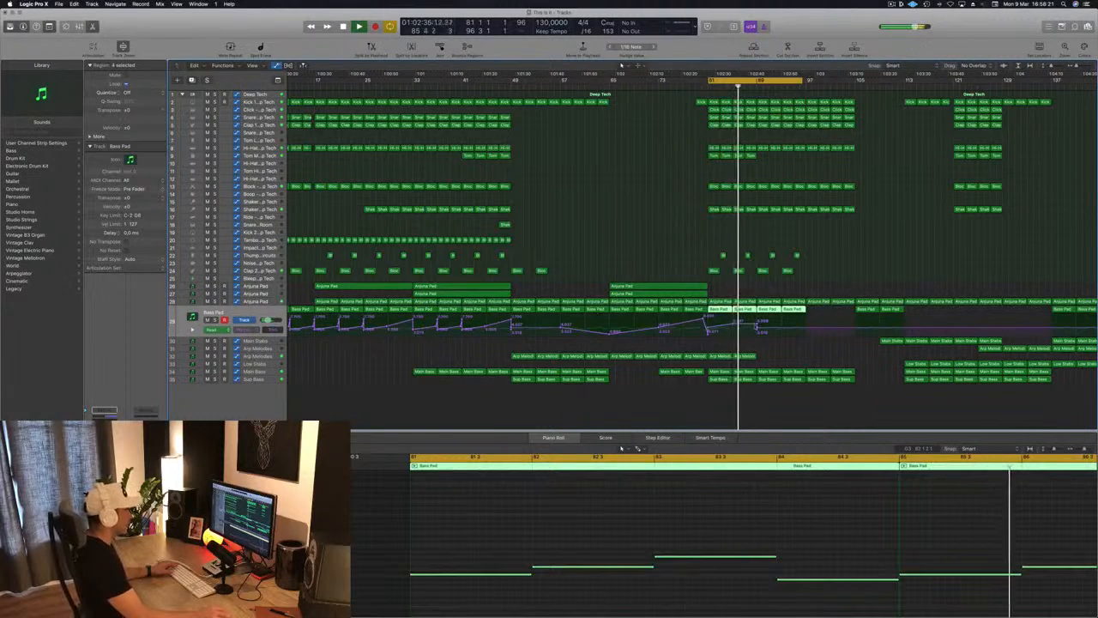
left_click(756, 326)
left_click_drag(758, 320, 757, 332)
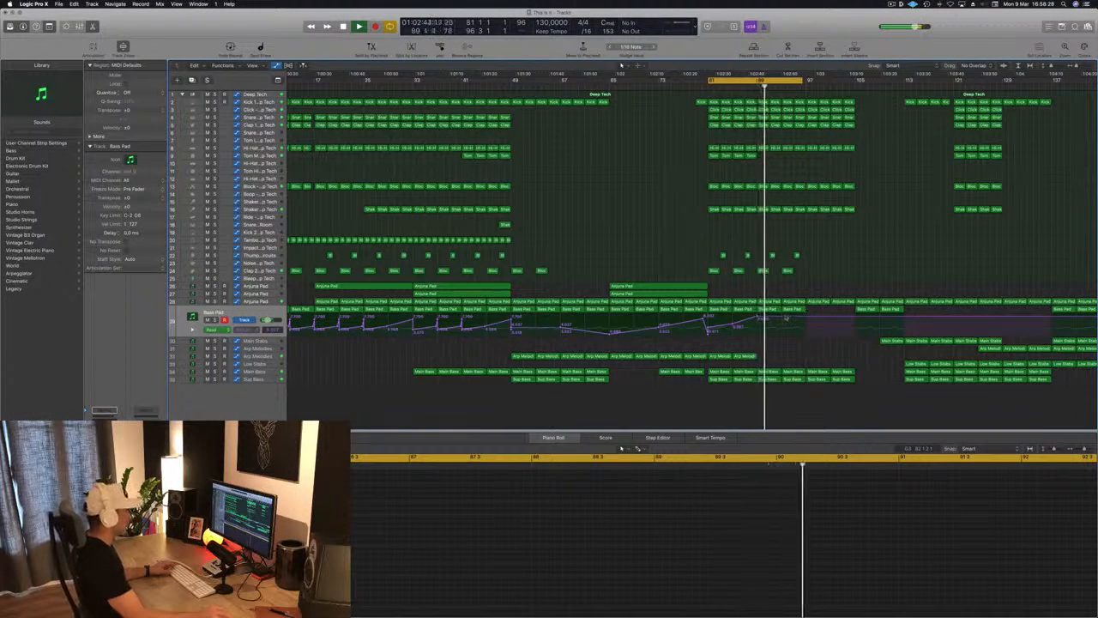
left_click_drag(782, 319, 807, 318)
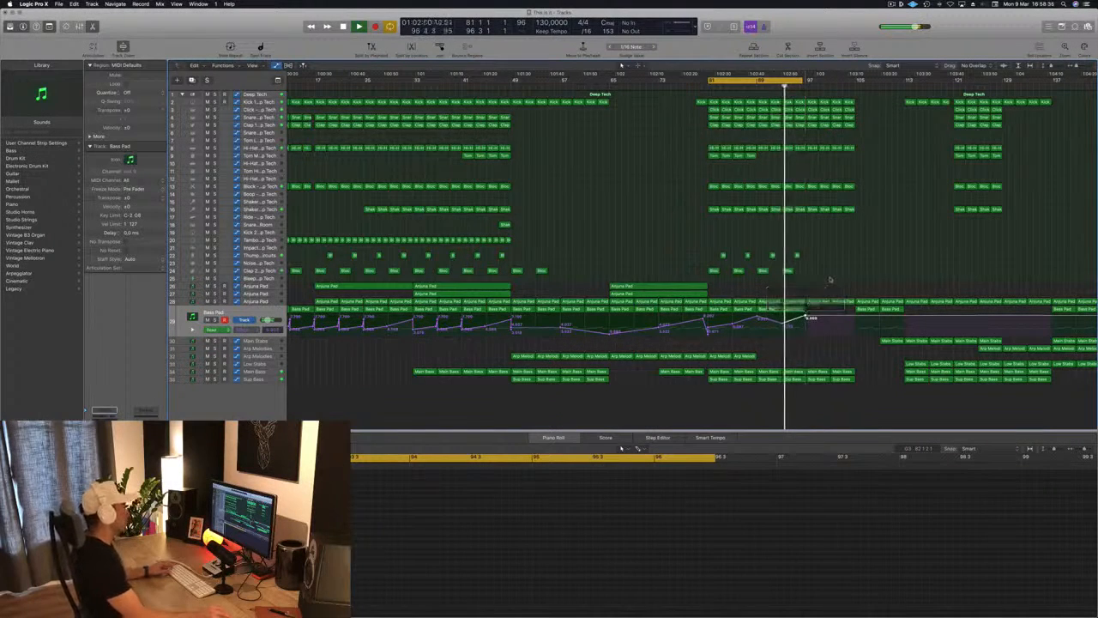
- Copy the first Low Stabs region from bar 113 to bar 97
scroll(830, 277, "down", 3)
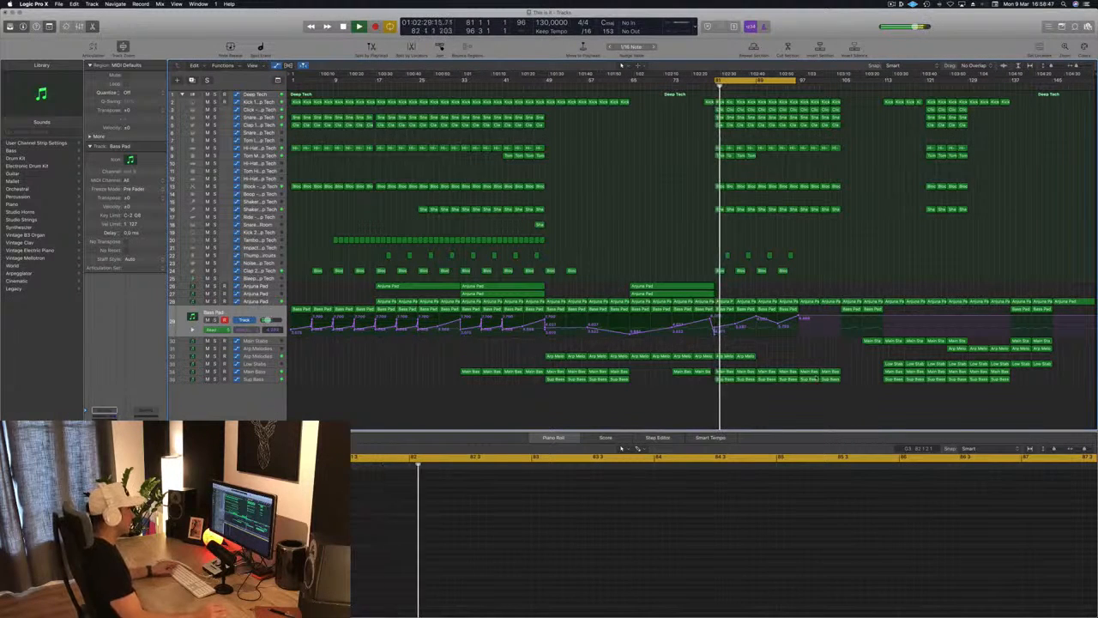
left_click(892, 365)
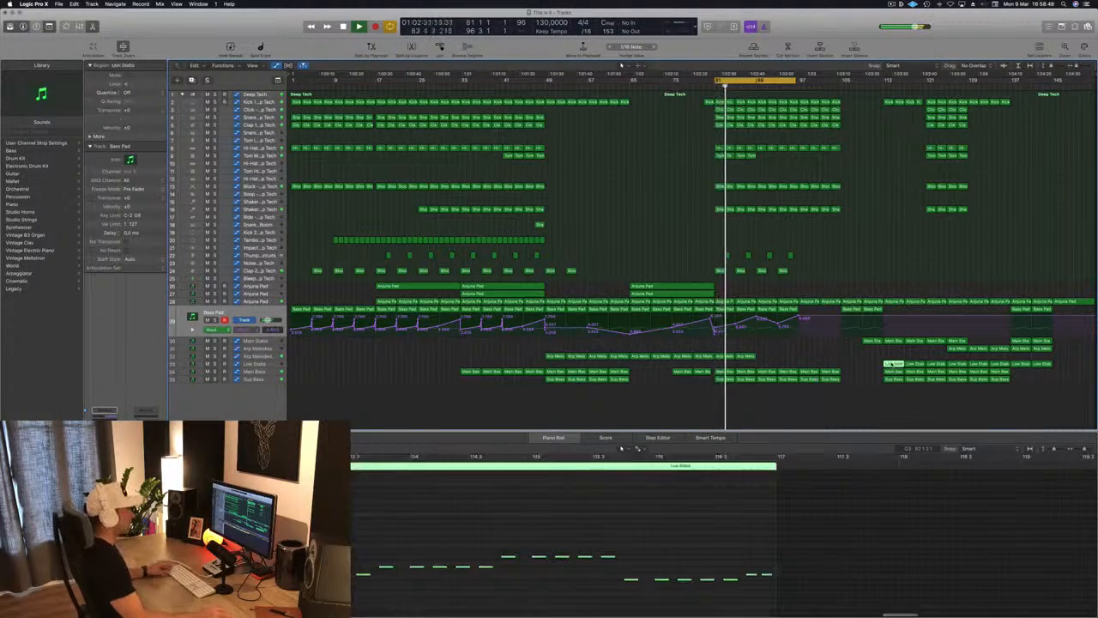
left_click_drag(892, 365, 809, 365)
- Copy the Bass Pad region with its rising automation to fill bars 97–105
scroll(822, 278, "up", 5)
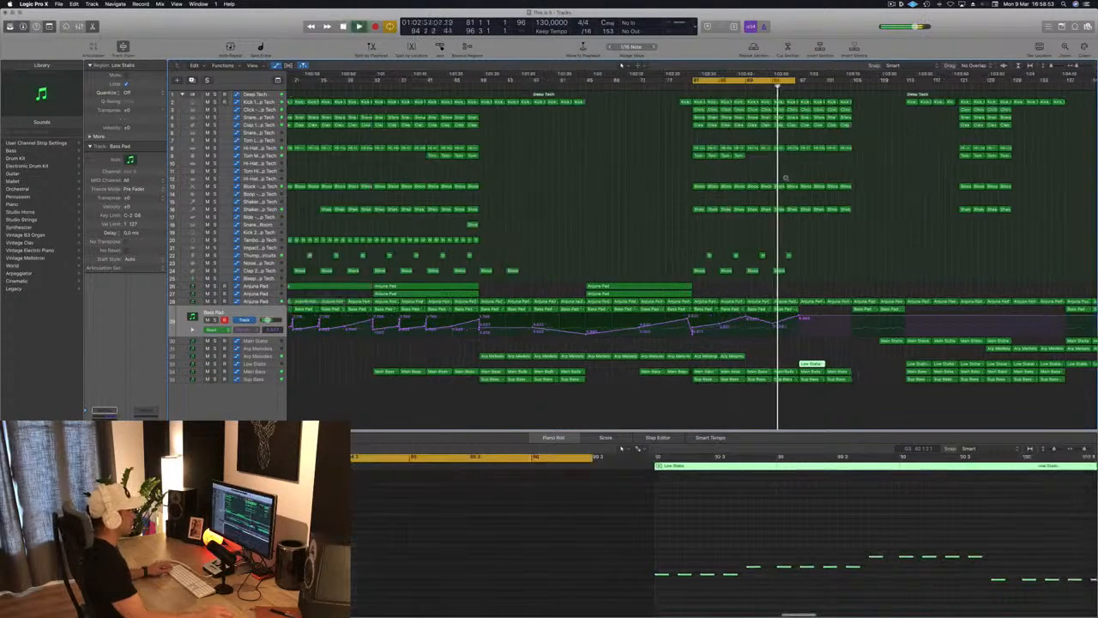
left_click_drag(794, 312, 852, 316)
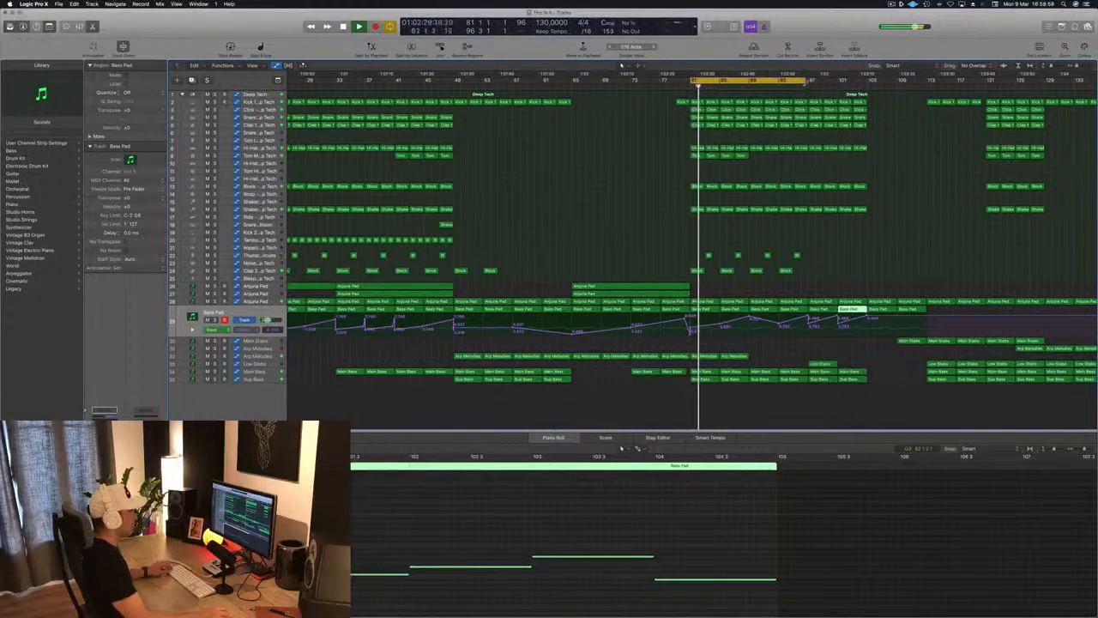
- Extend the cycle range to bars 81–105 and continue playback from about bar 97
left_click_drag(803, 79, 866, 86)
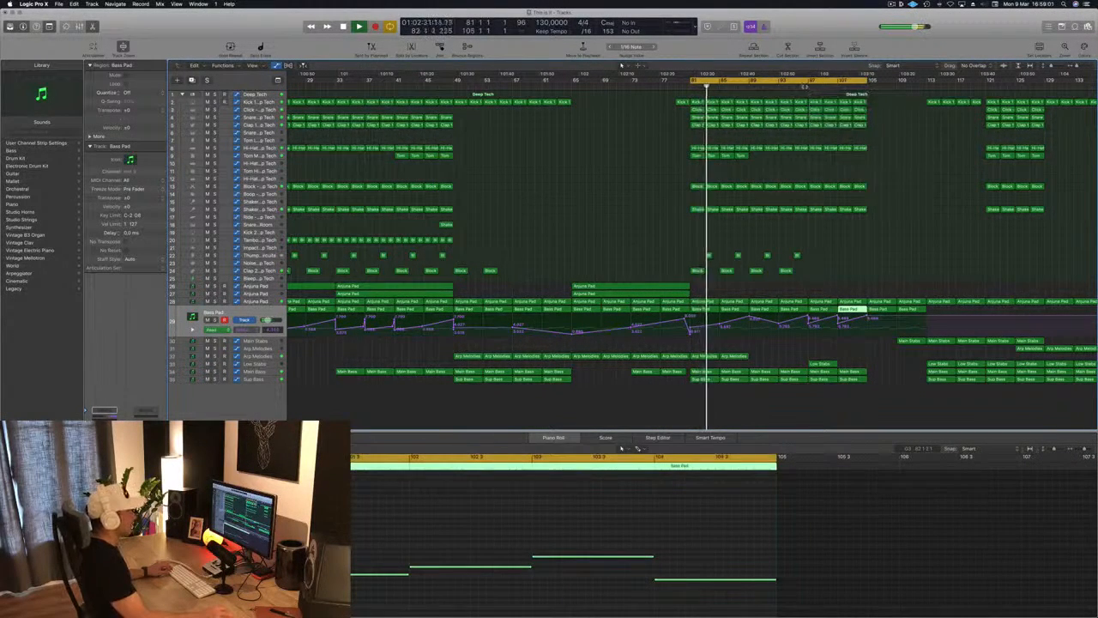
left_click(812, 83)
key("super+Left")
key("super+Left")
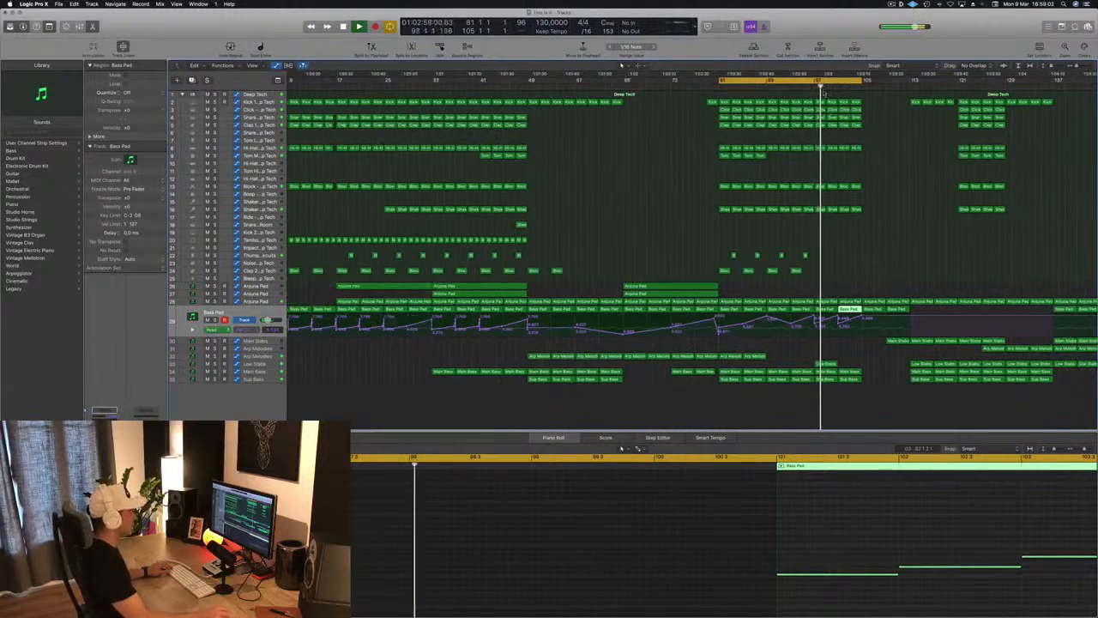
- Shape the Main Bass automation into a slight dip at bar 97, anchored by points at bars 93 and 101
key("comma")
key("comma")
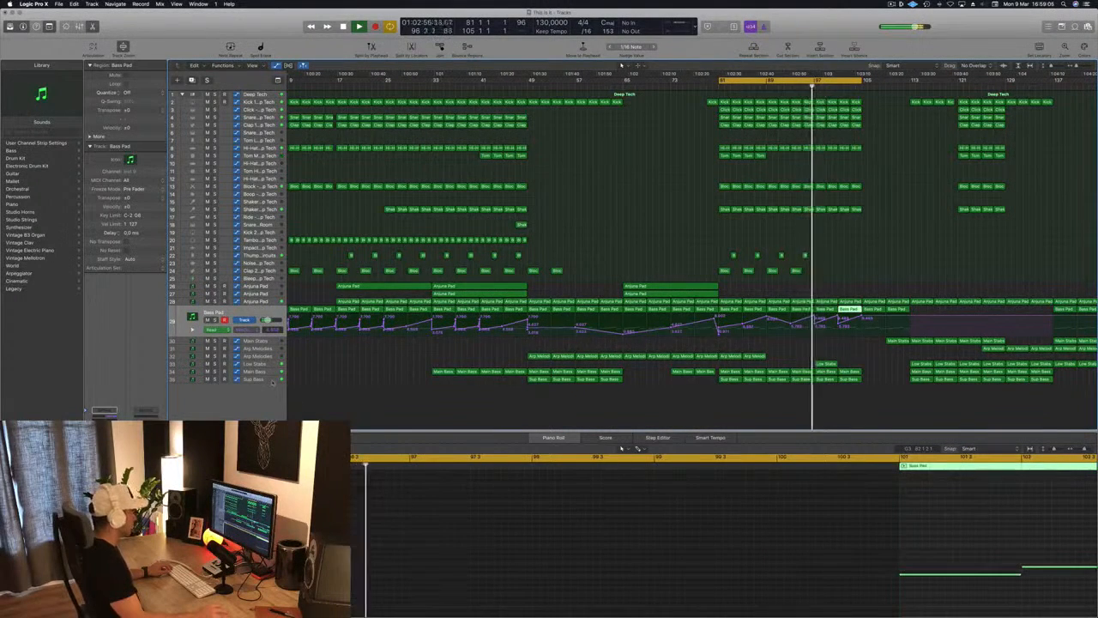
left_click(273, 381)
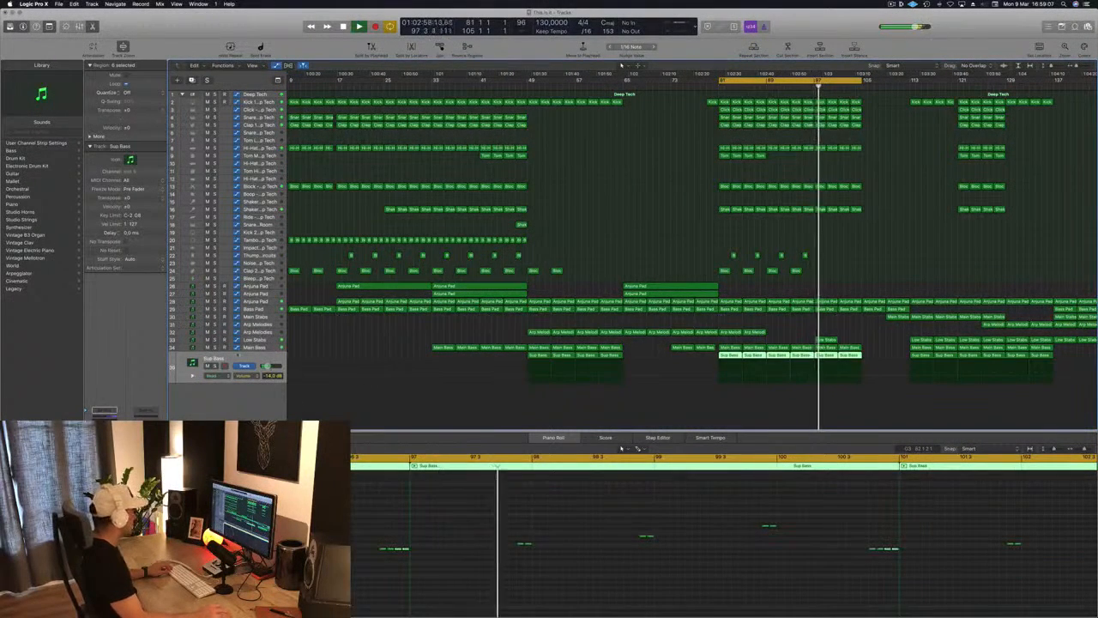
key("Up")
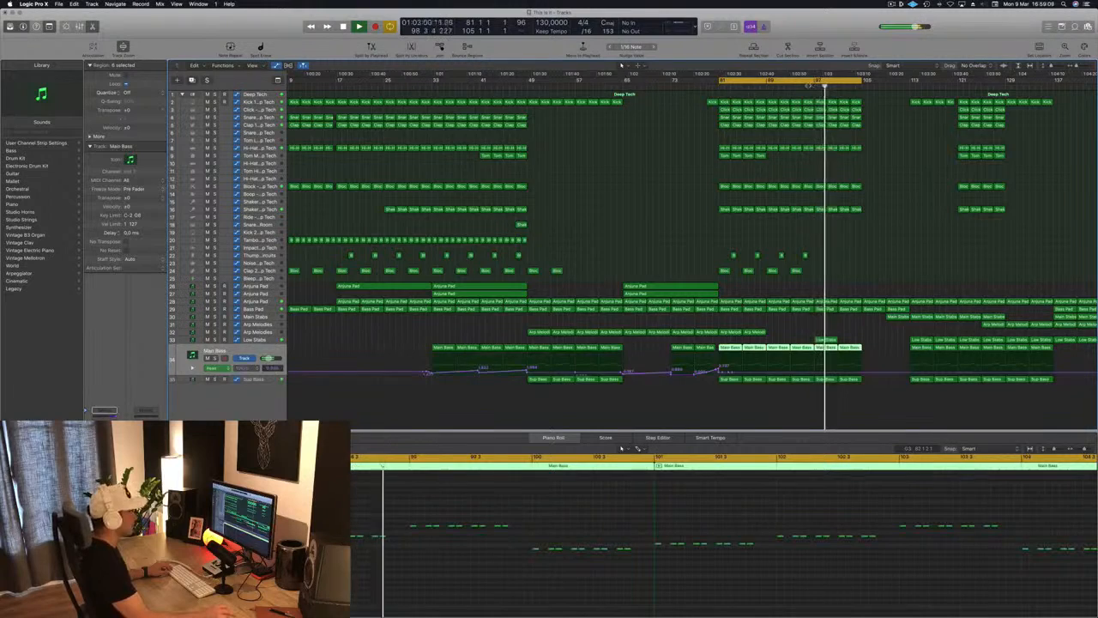
scroll(855, 369, "up", 5)
scroll(854, 370, "down", 1)
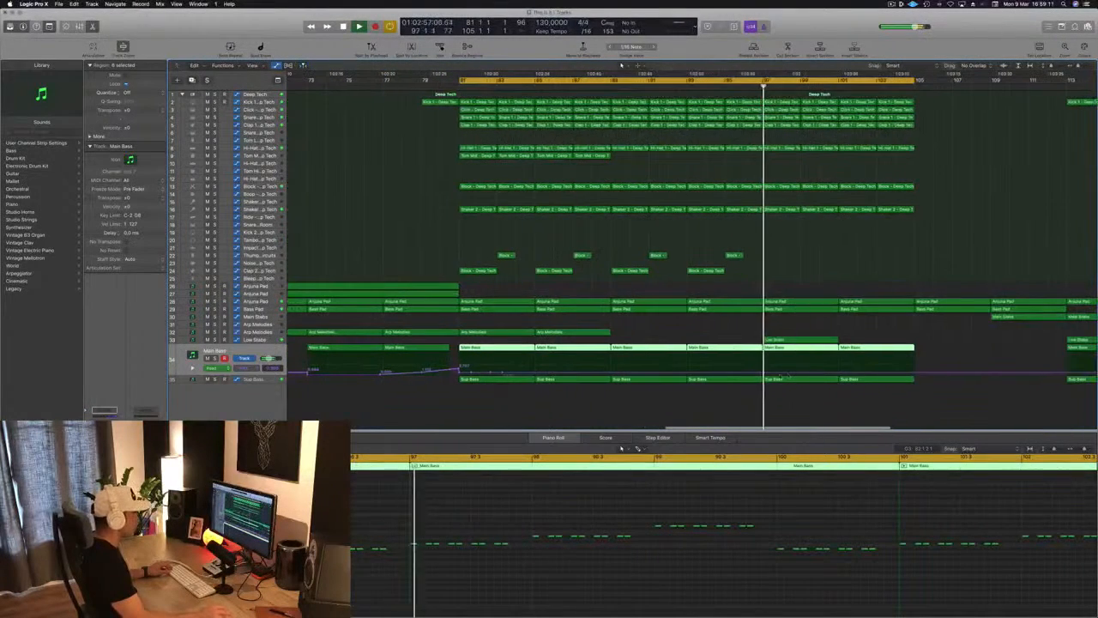
left_click(687, 375)
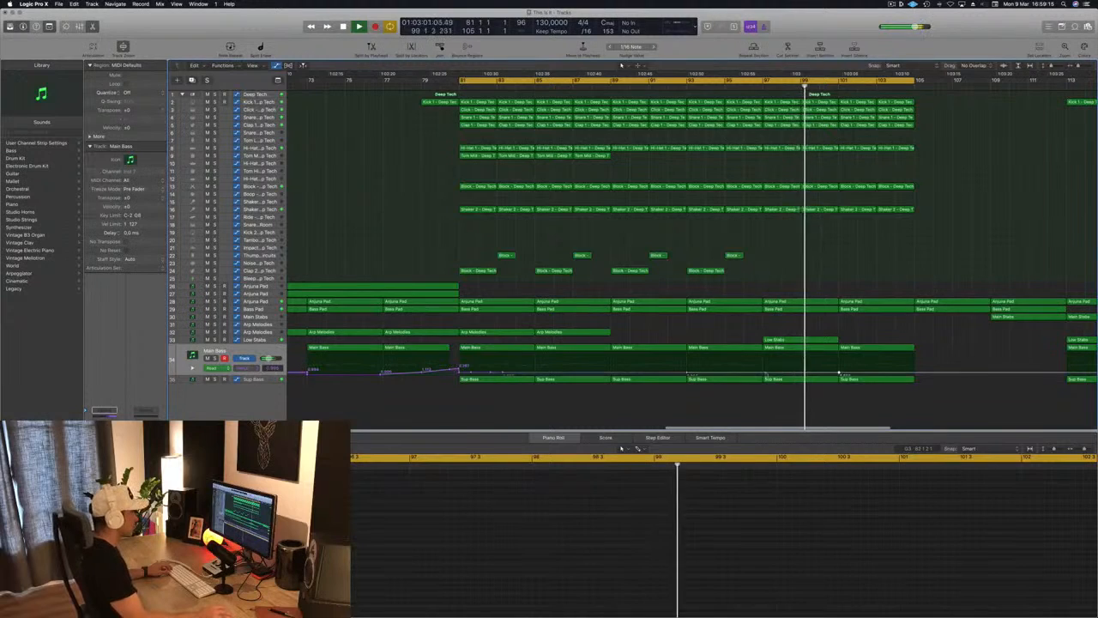
left_click_drag(763, 374, 767, 373)
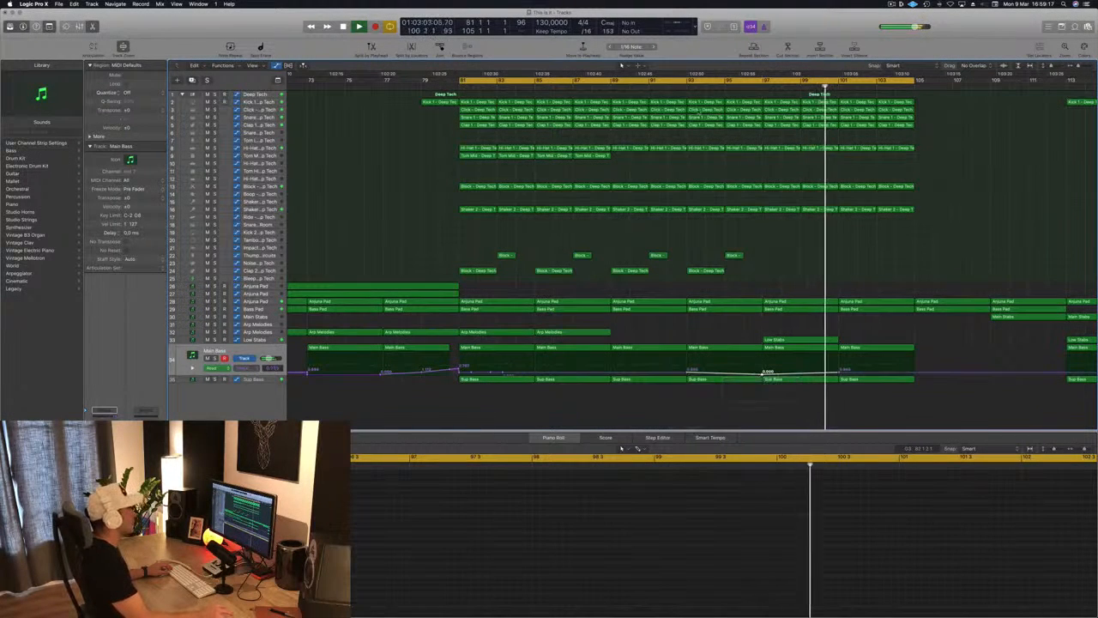
- Play from about bar 92 and delete the Anjuna Pad chord regions in bars 97–105
scroll(604, 222, "down", 5)
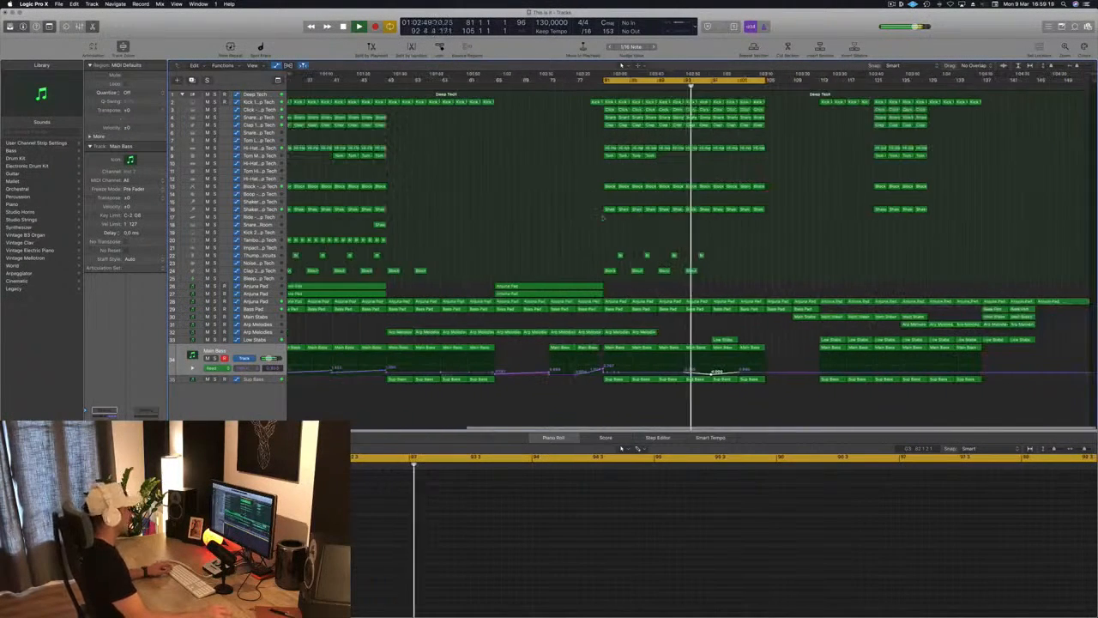
scroll(608, 236, "down", 2)
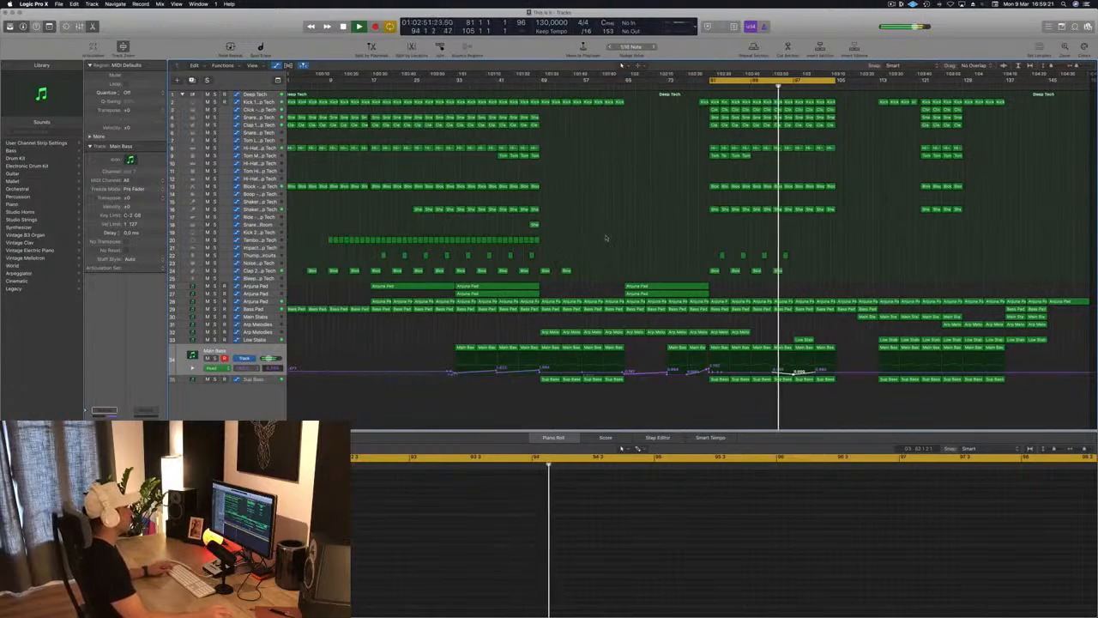
scroll(867, 243, "down", 3)
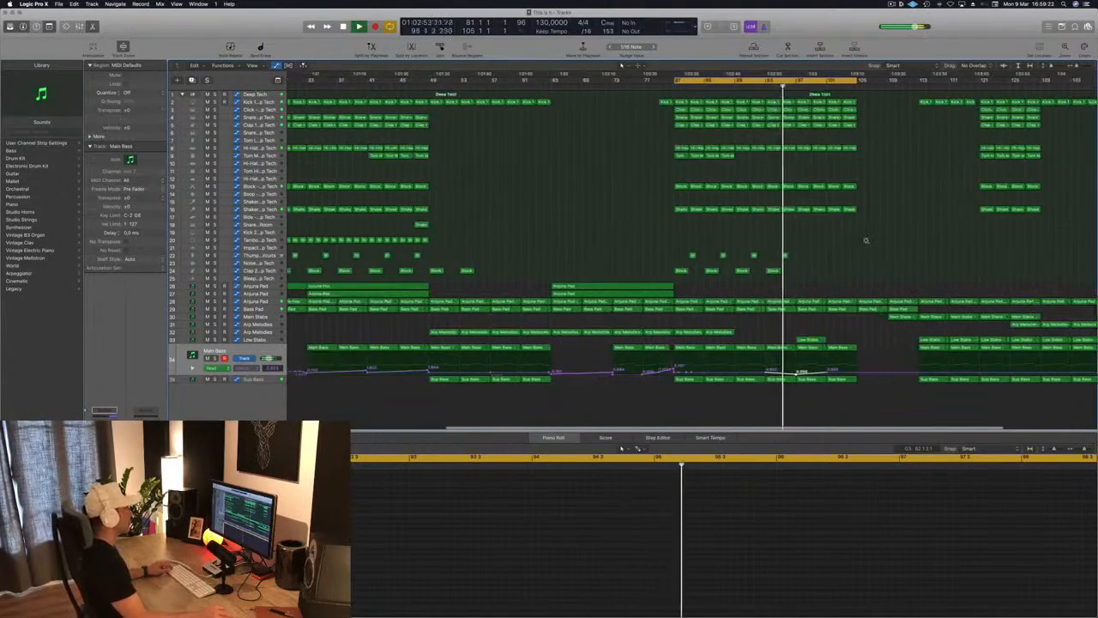
scroll(841, 172, "down", 3)
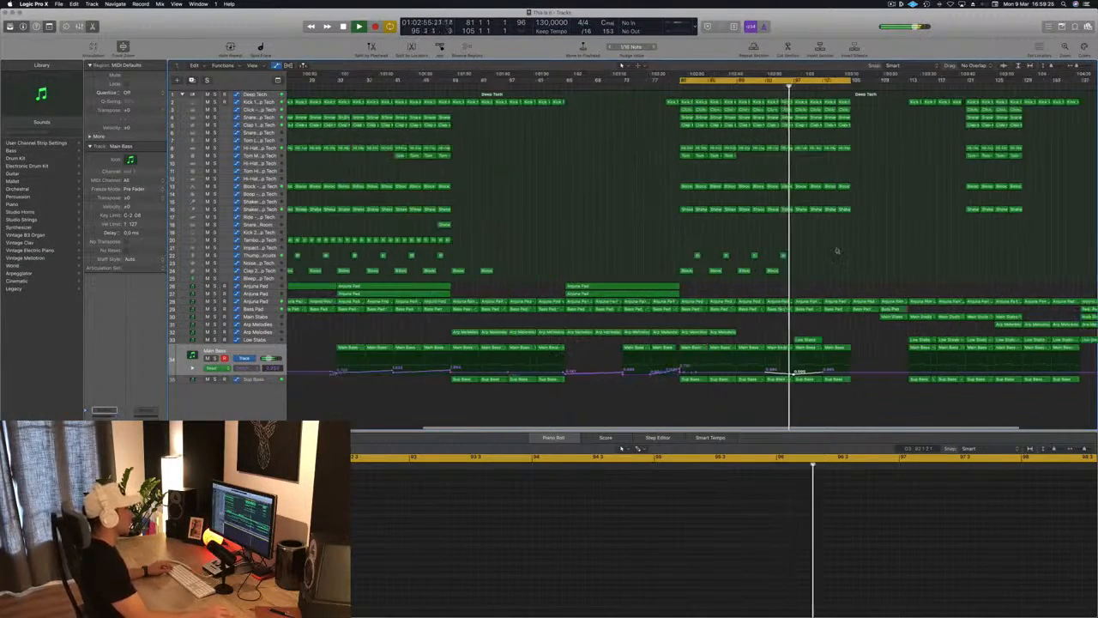
scroll(835, 277, "down", 1)
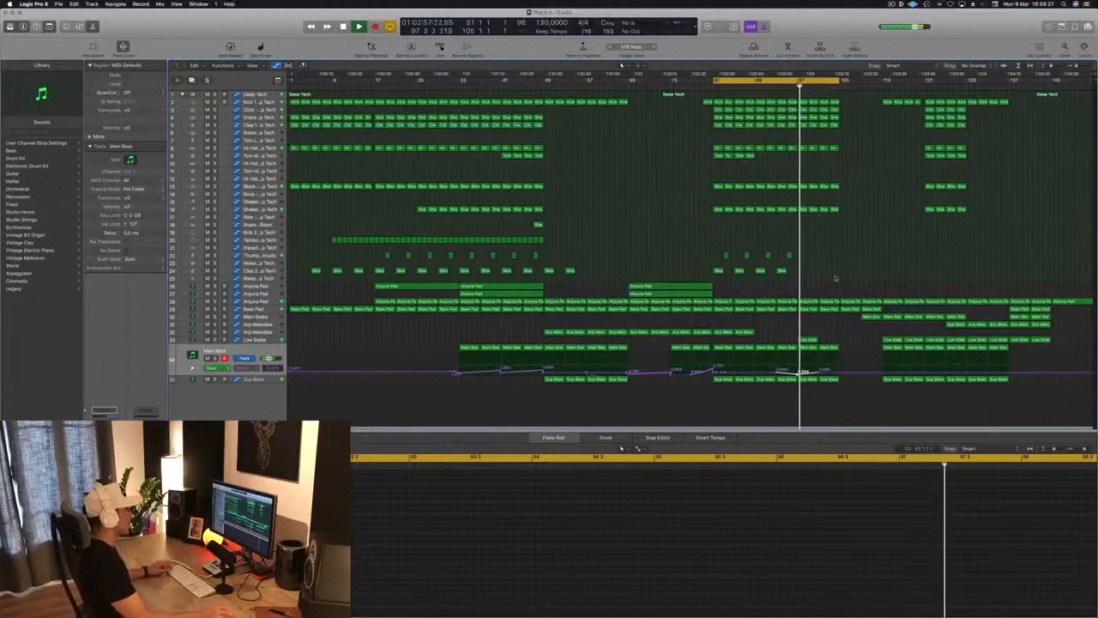
left_click(770, 86)
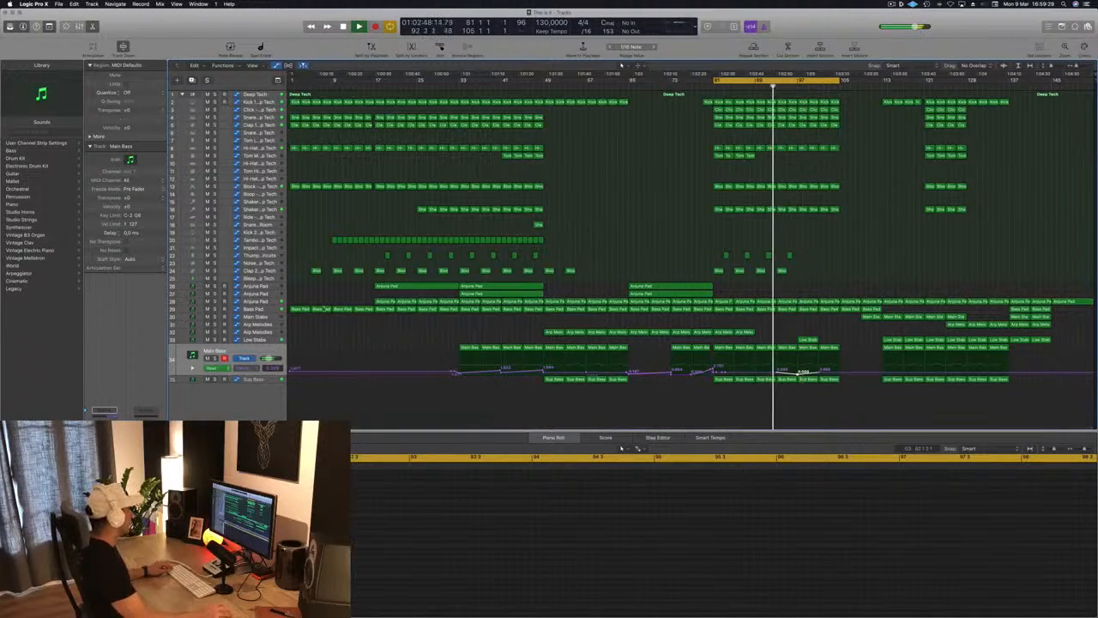
left_click(260, 302)
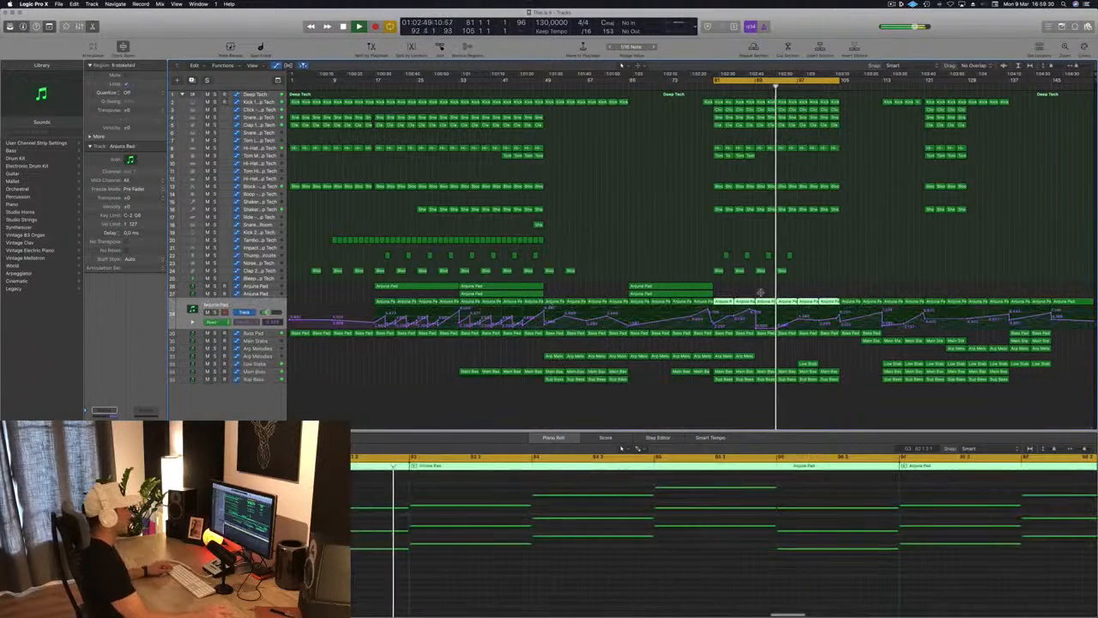
left_click(820, 302)
key("Delete")
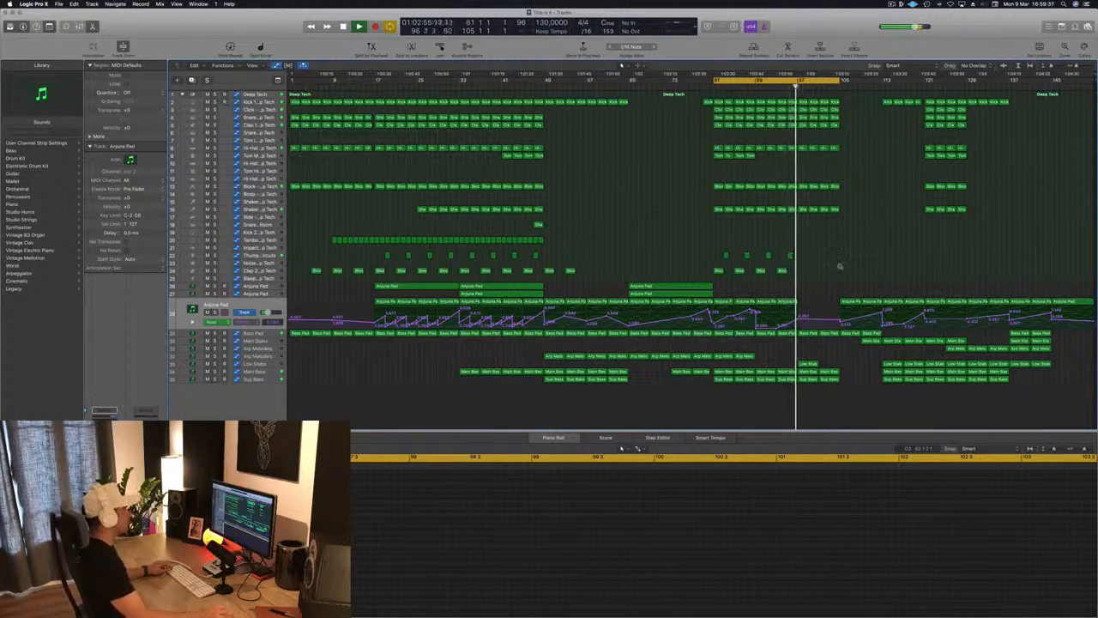
- Copy the Low Stabs region from bar 97 to bar 101 and replay the passage from just before bar 97
key("super+Up")
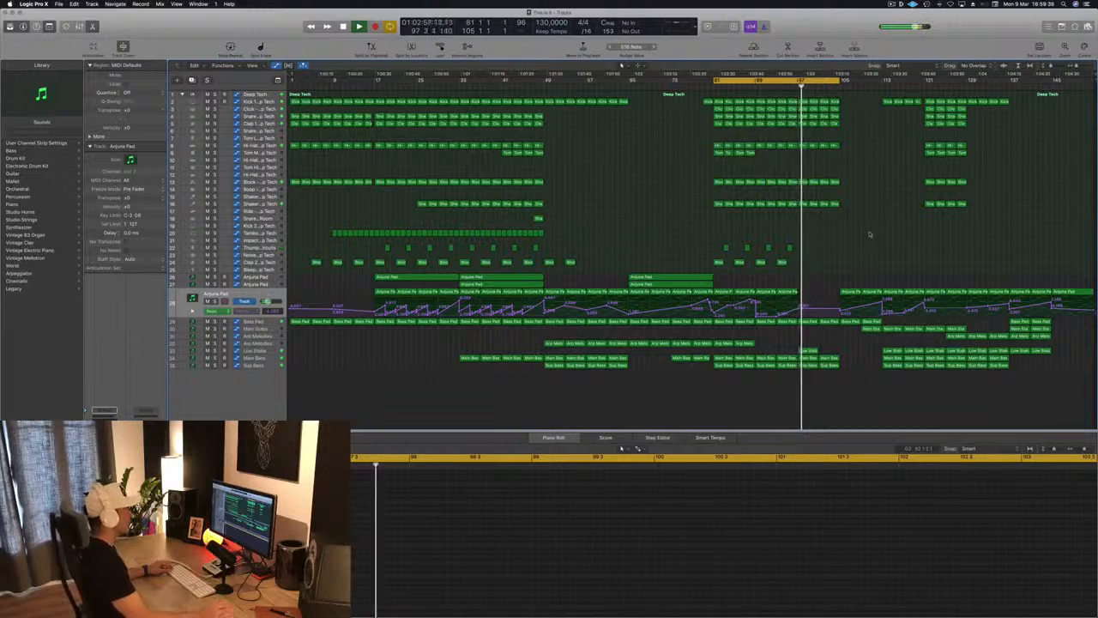
left_click_drag(812, 352, 830, 352)
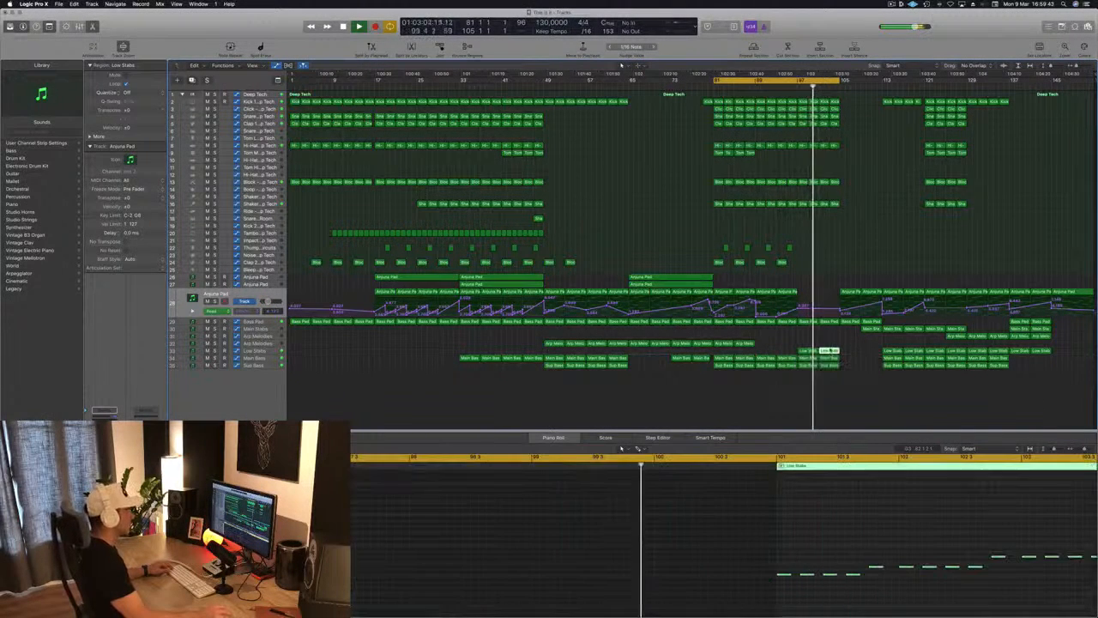
key("comma")
key("comma")
key("comma")
key("comma")
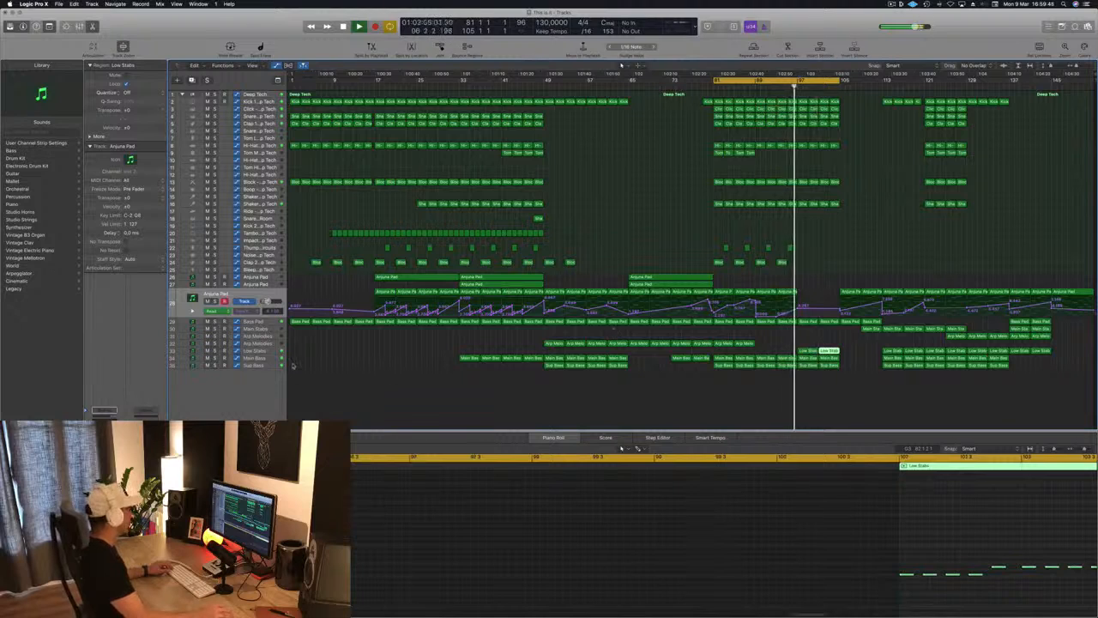
- Shape the Low Stabs cutoff automation to rise from bar 97 through bar 101 to a peak at bar 105
left_click(809, 352, "shift")
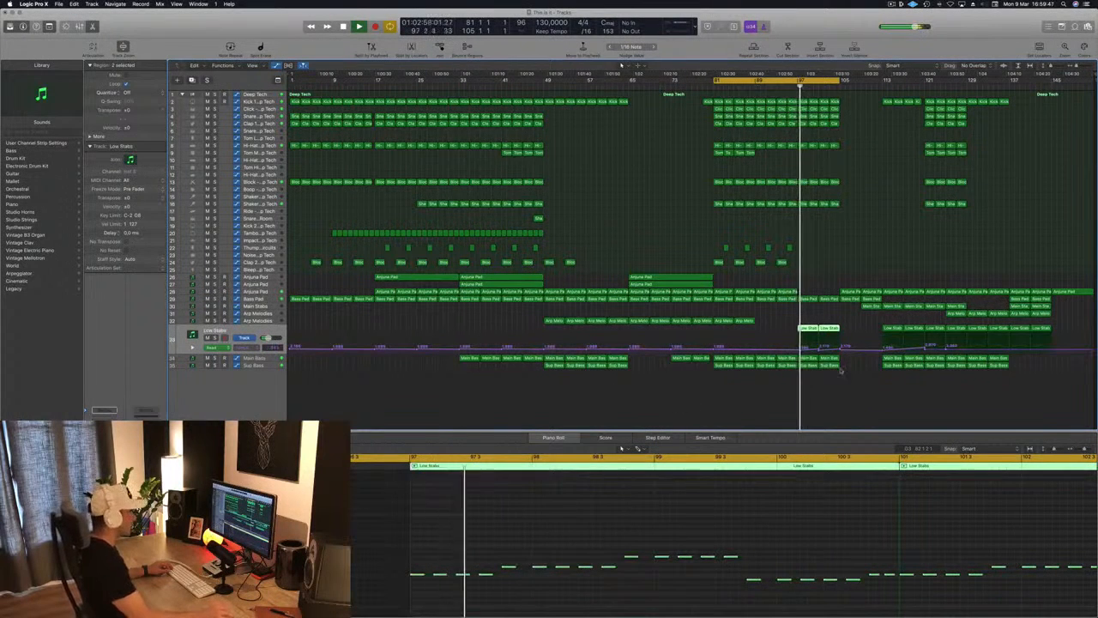
left_click(818, 350)
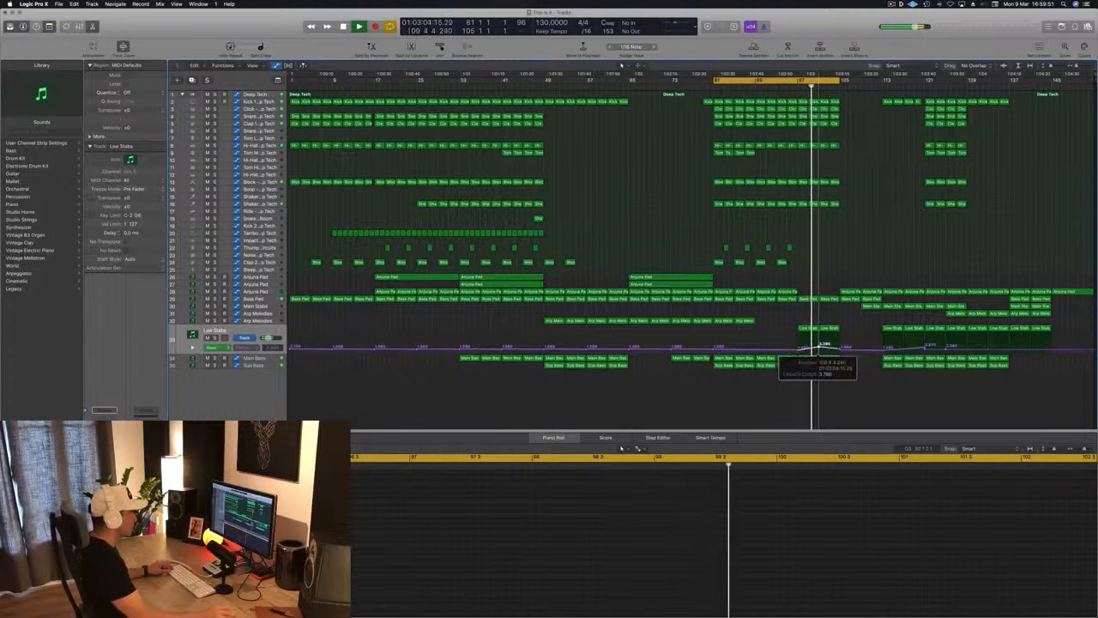
left_click_drag(841, 350, 845, 346)
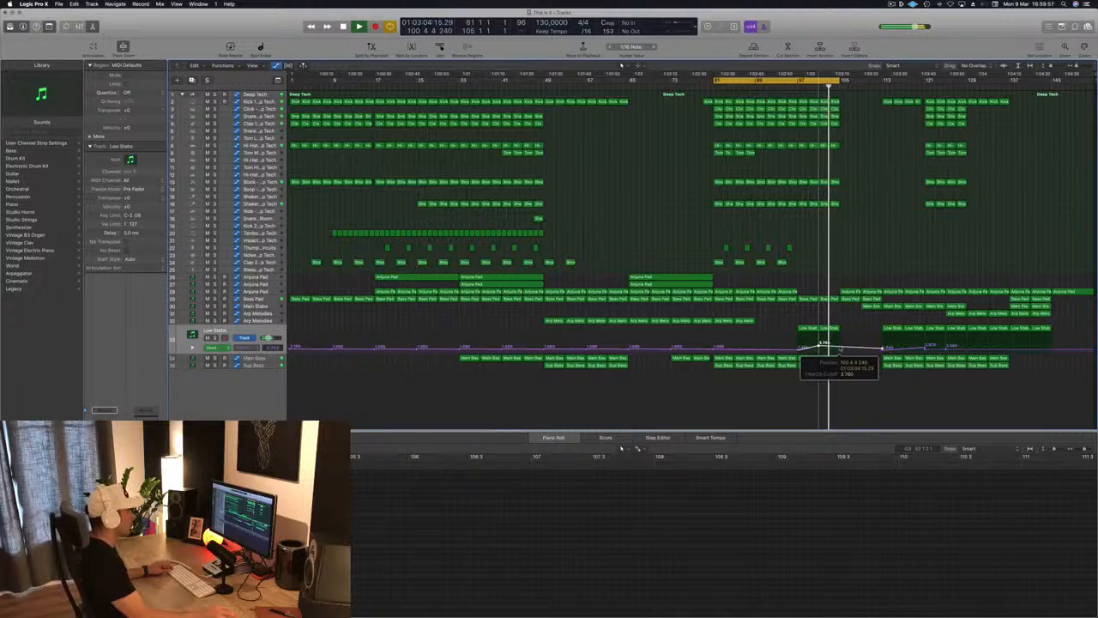
left_click_drag(841, 348, 845, 338)
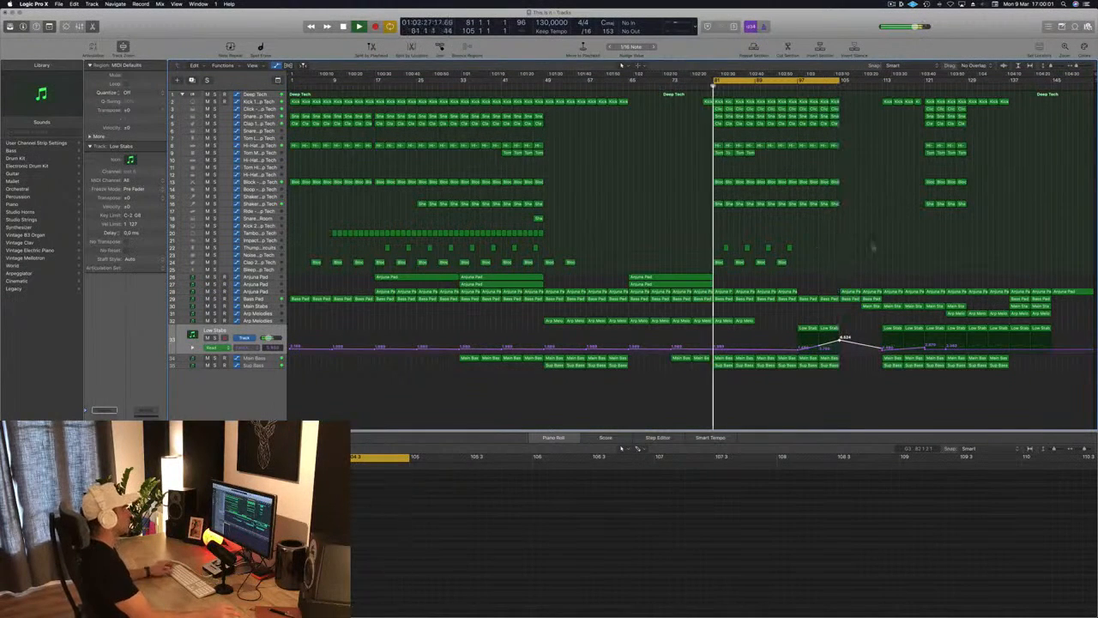
- Set the cycle range to bars 97–105 and repeat that section across all tracks
left_click_drag(801, 79, 838, 83)
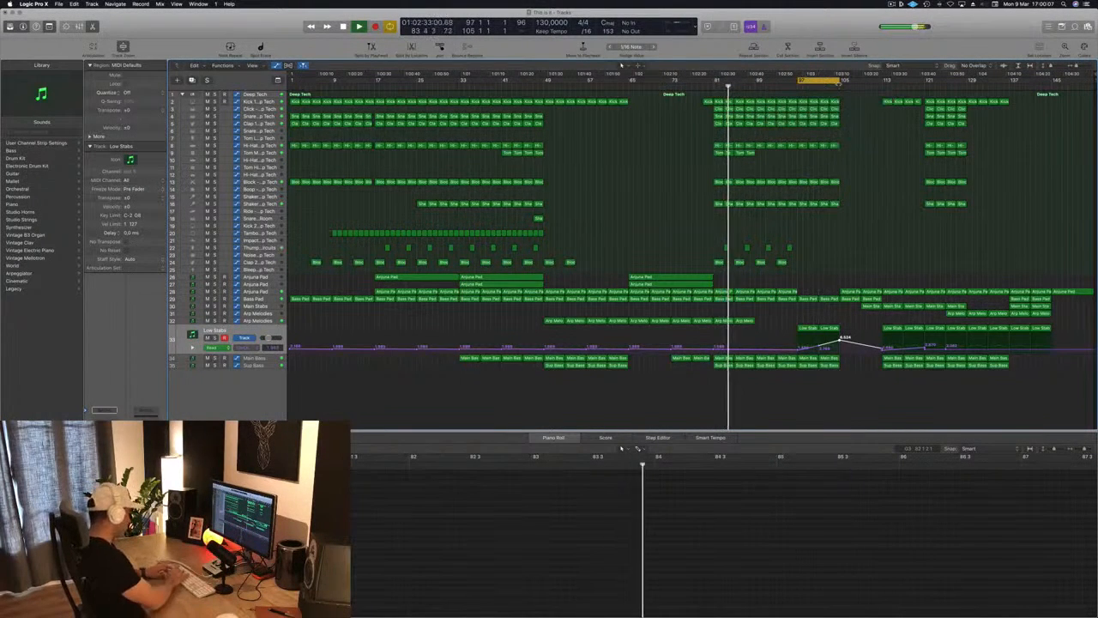
key("super+r")
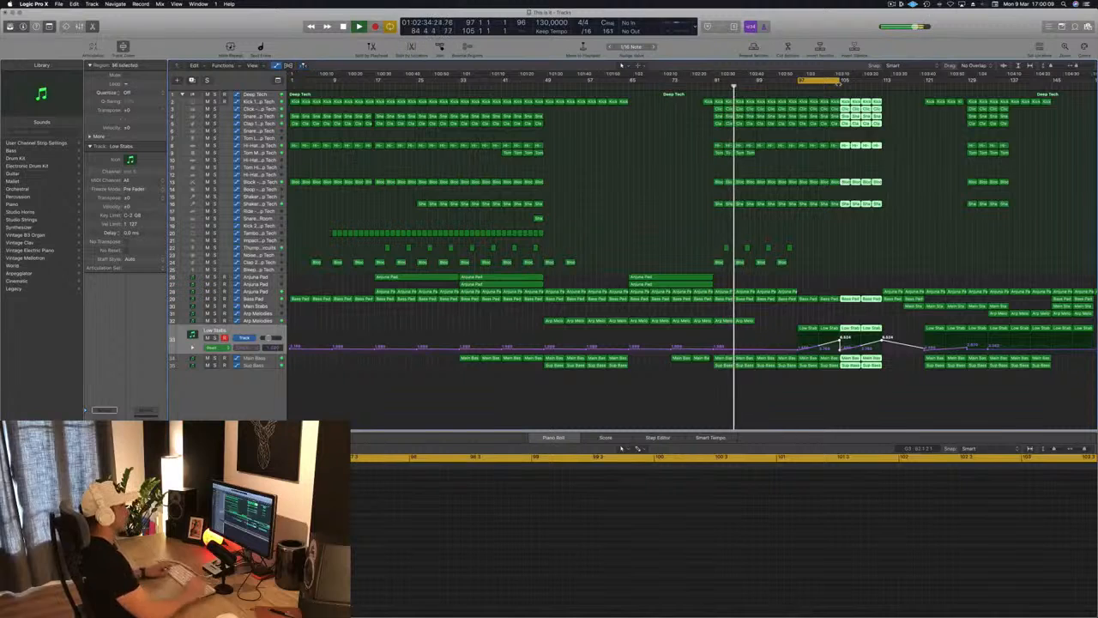
key("super+Left")
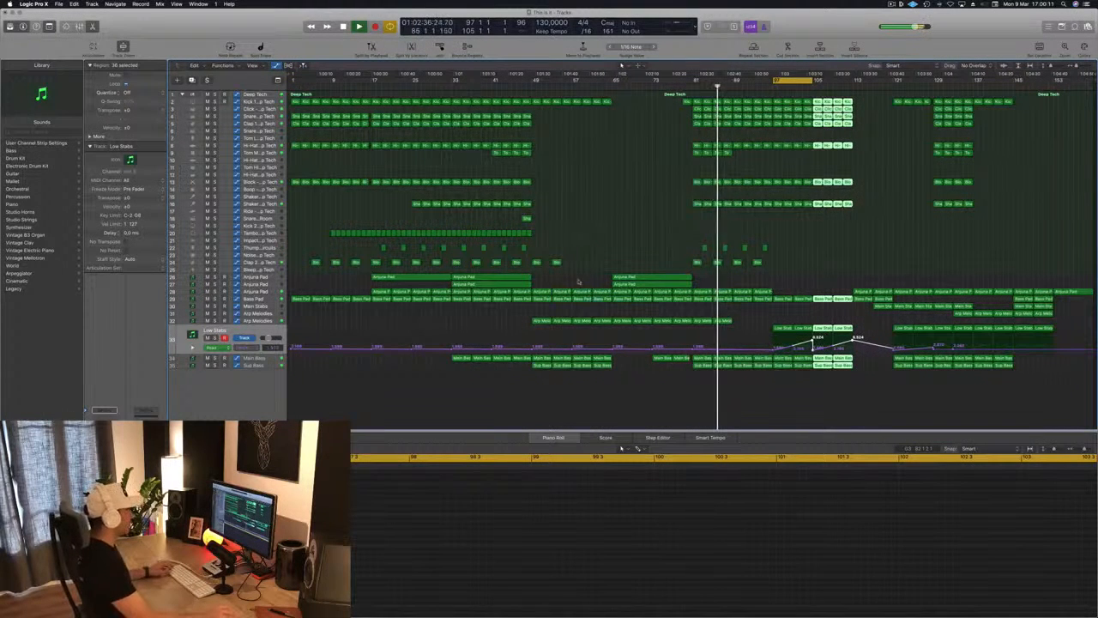
- Copy the two long Anjuna Pad regions from bars 65–81 to bars 97–113
left_click(662, 280)
left_click_drag(666, 280, 822, 279)
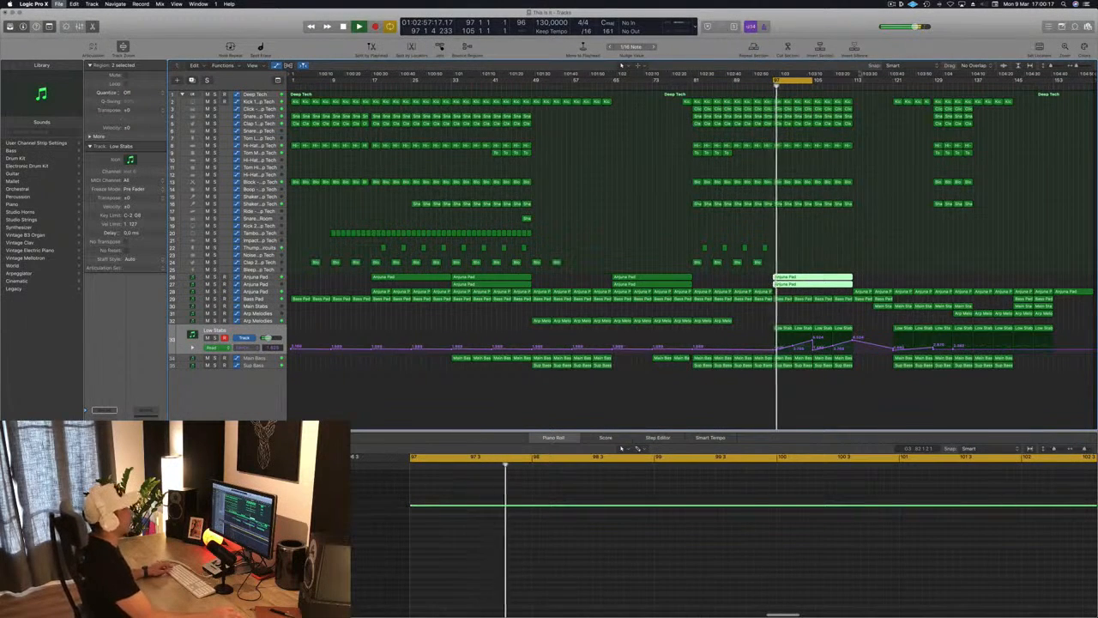
- Extend the cycle range to bars 97–113 and copy the Shaker 2 region from bar 47 to bar 111
left_click_drag(812, 81, 852, 86)
left_click_drag(529, 218, 848, 220)
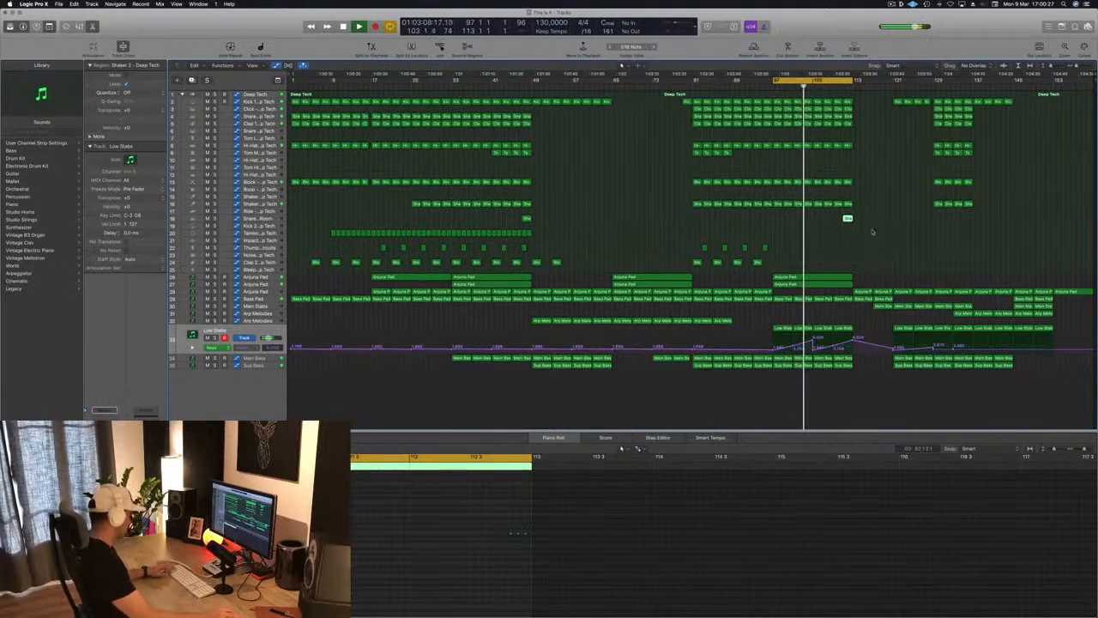
- Keep the Low Stabs cutoff automation high from bar 105 to bar 113 and restart playback from bar 97
left_click(812, 254)
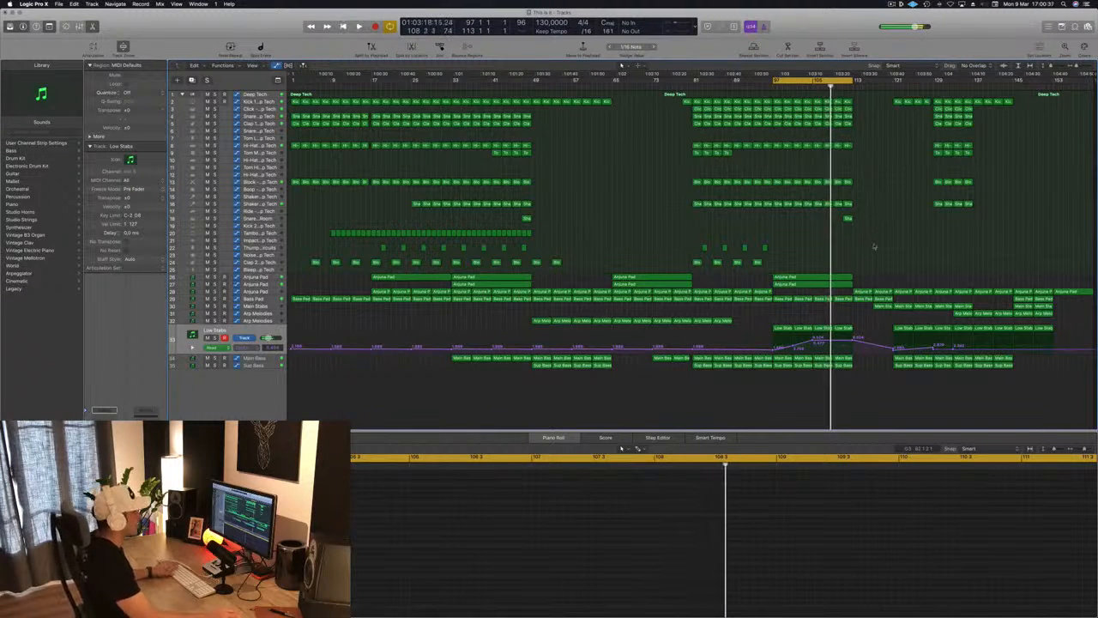
key("space")
key("space")
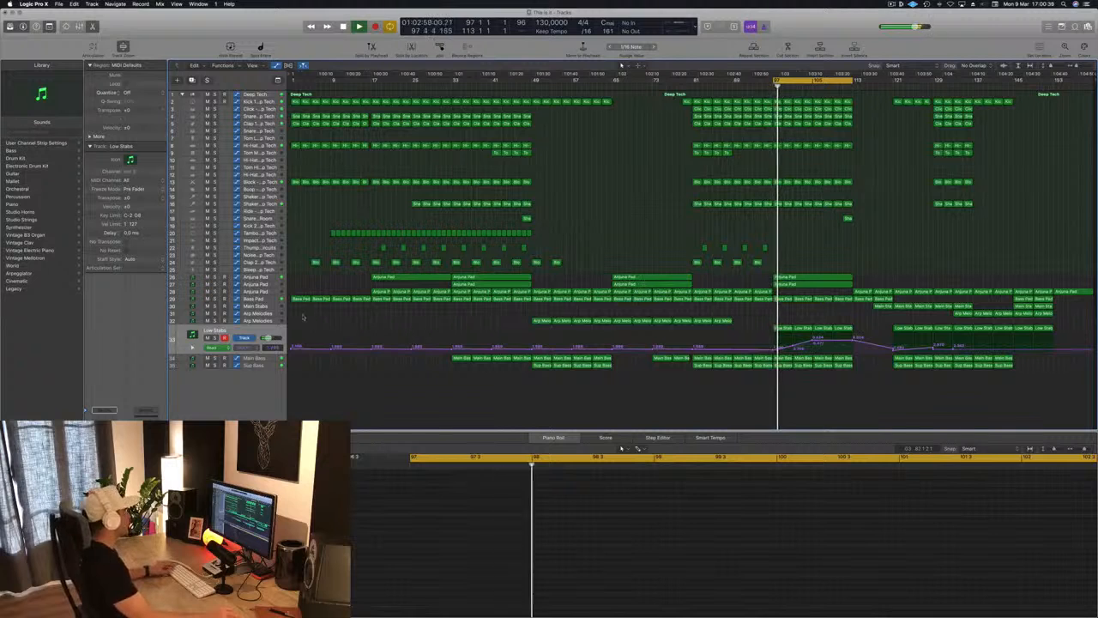
- Show the Main Stabs automation and copy the first Main Stabs region from bar 117 to fill bars 105–113
left_click(264, 314)
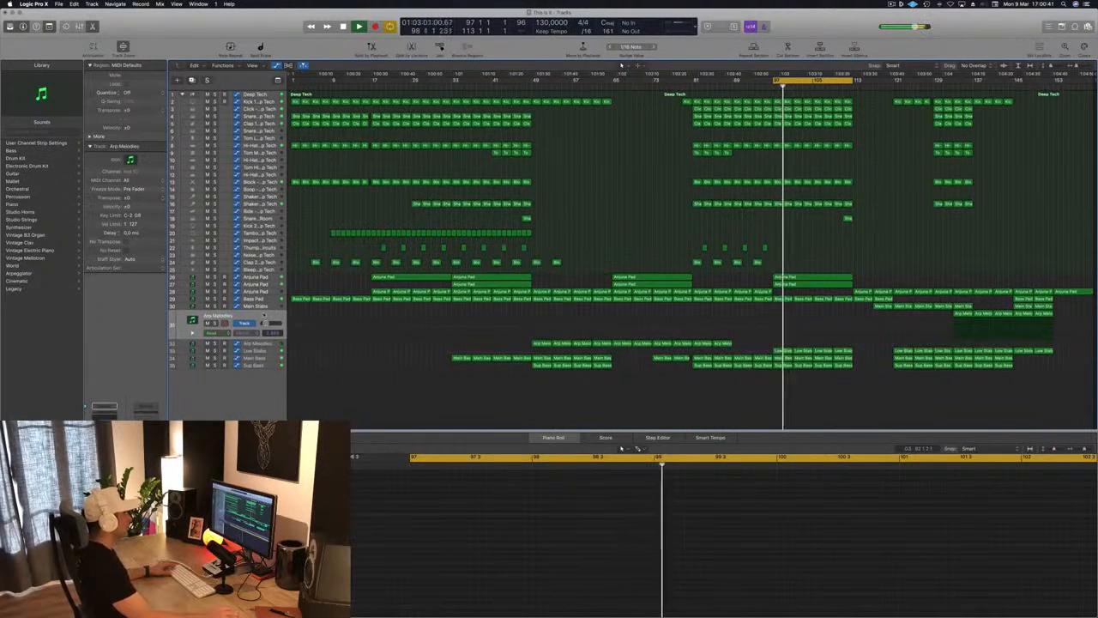
left_click(258, 306)
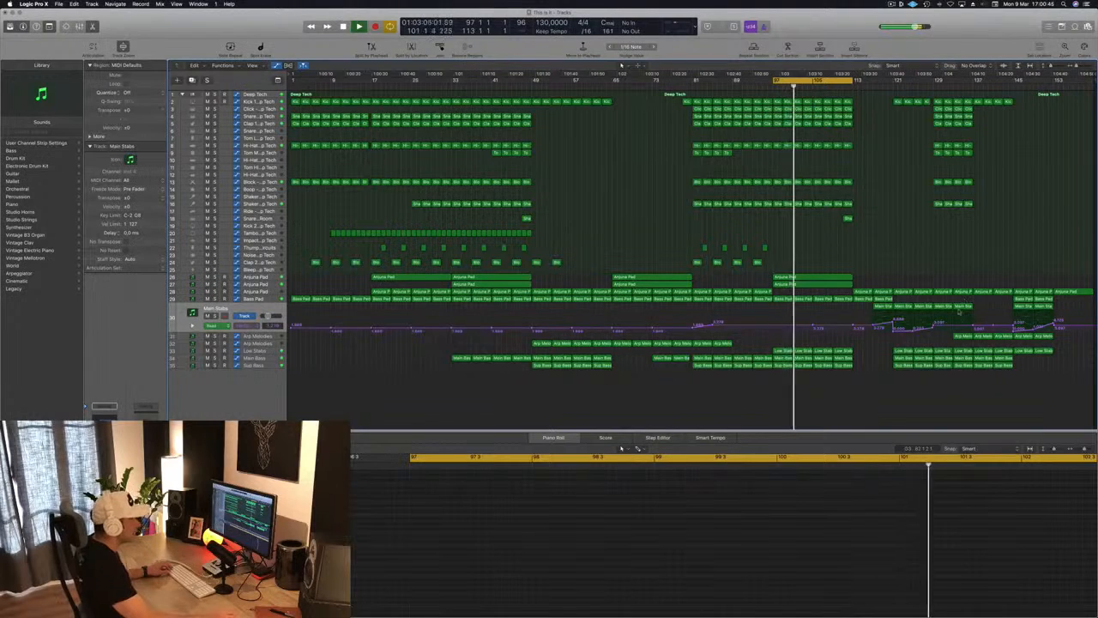
left_click_drag(867, 310, 841, 328)
left_click(890, 307)
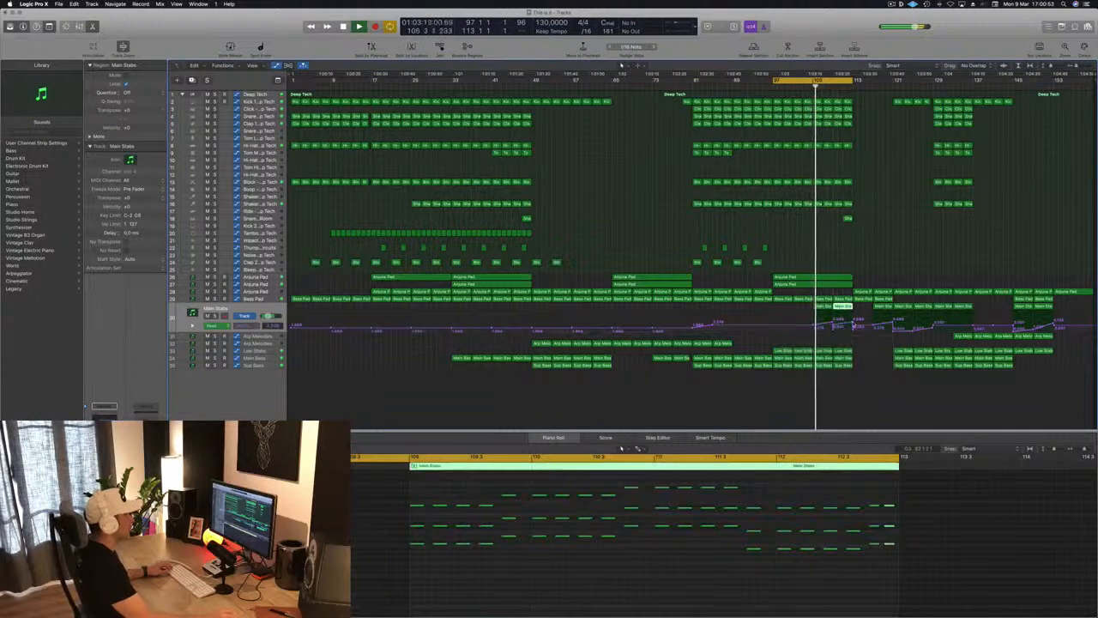
- Smooth the Main Stabs automation into one steady rise across bars 105–113 and replay from about bar 104
left_click(834, 322)
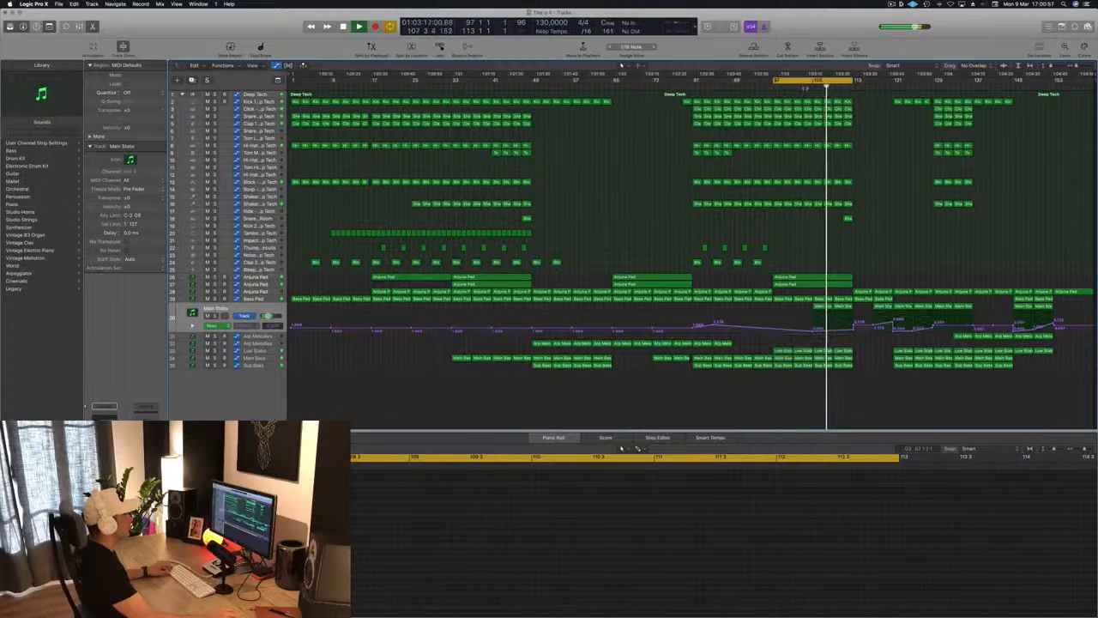
left_click(808, 87)
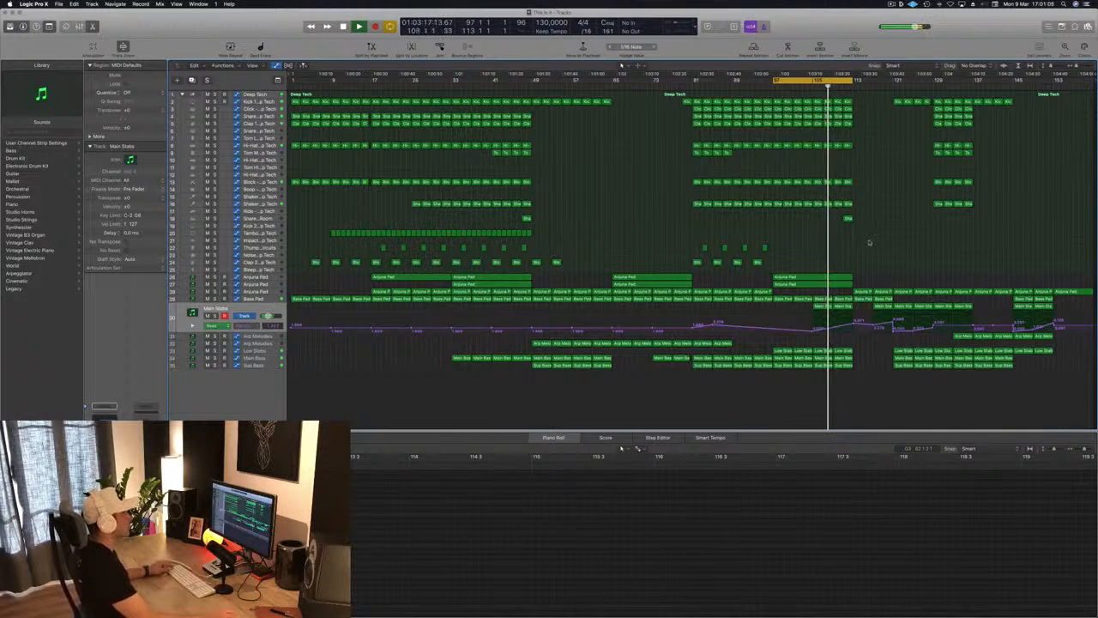
- Play the new section from about bar 95 and save the project
key("super+Right")
key("super+Right")
left_click(754, 88)
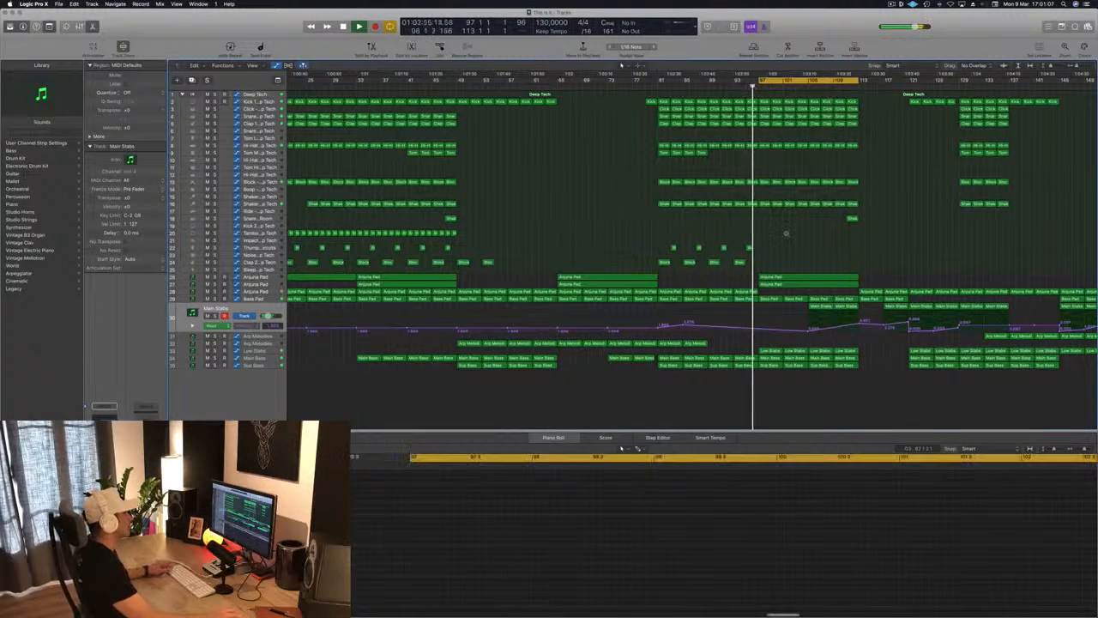
key("super+Left")
key("super+s")
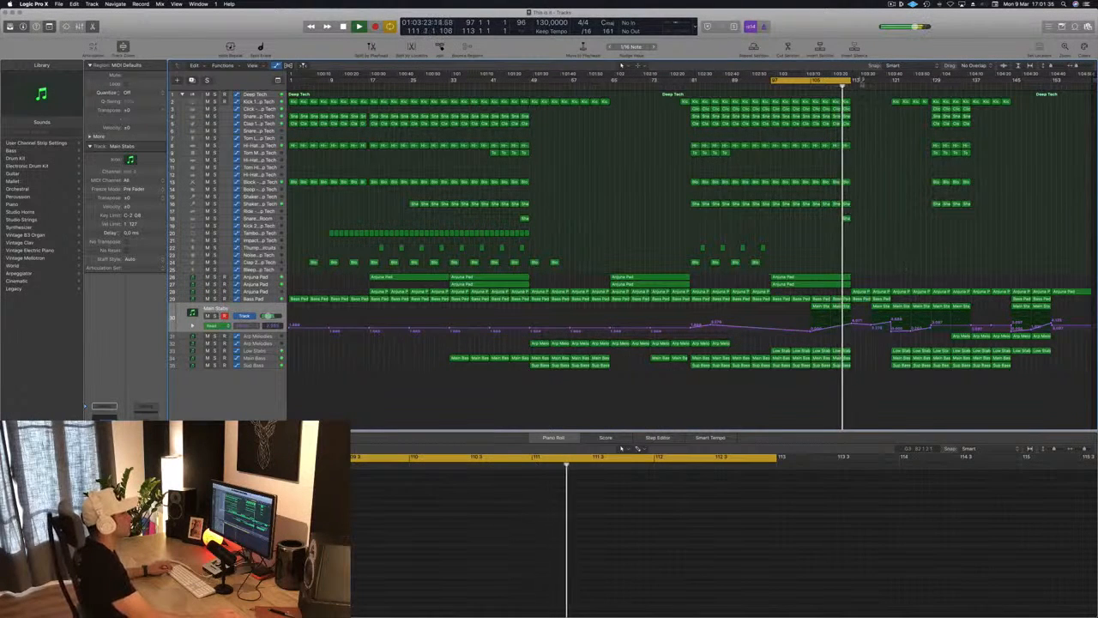
- Copy the short region before bar 113 on the Snare Room track onto the Hi-Hat 2 track at bar 113, keeping one note
left_click_drag(854, 83, 876, 83)
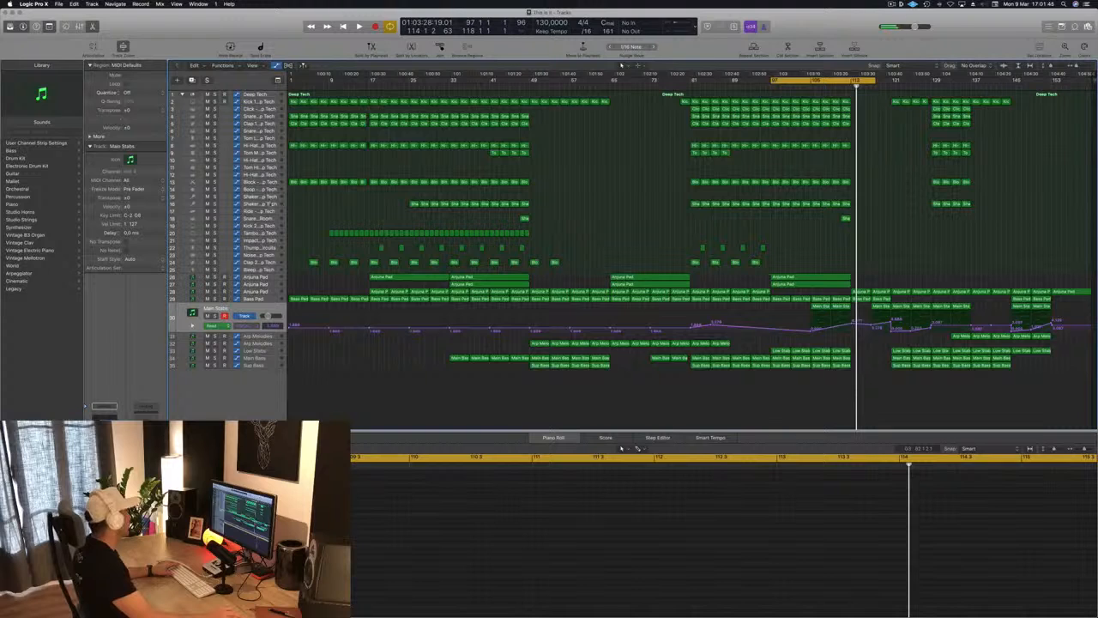
left_click(257, 203)
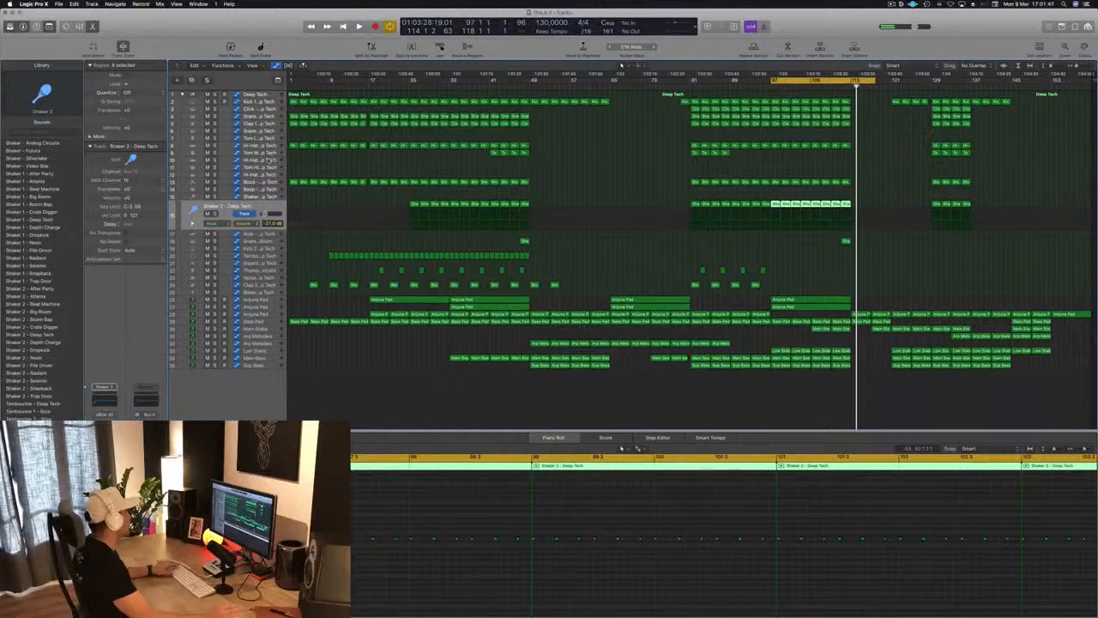
left_click(269, 161)
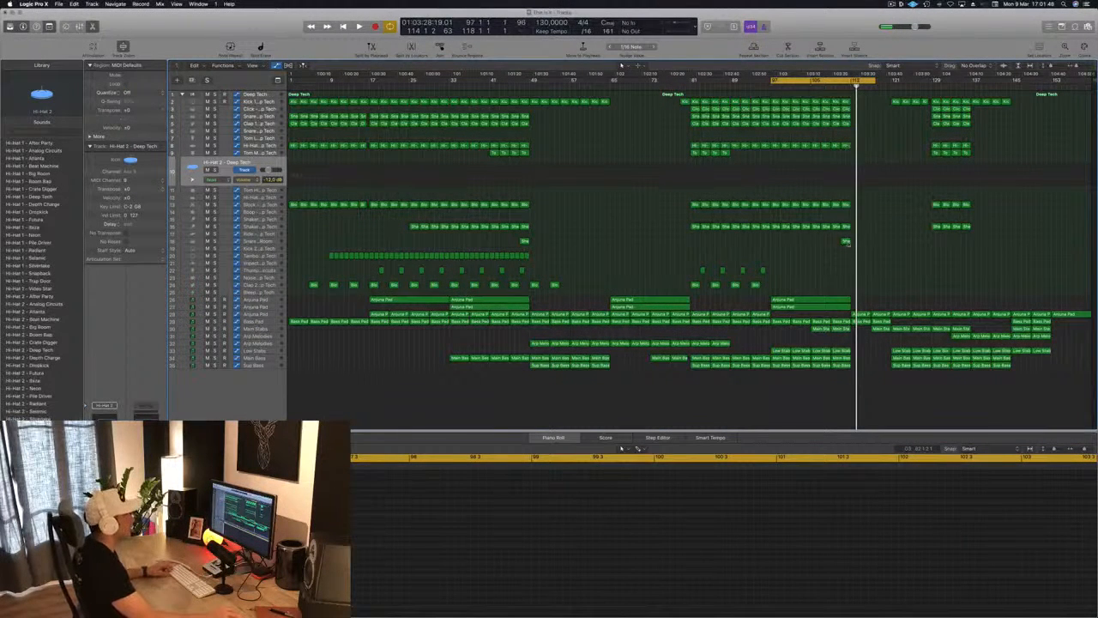
left_click_drag(845, 242, 855, 161)
left_click(724, 533)
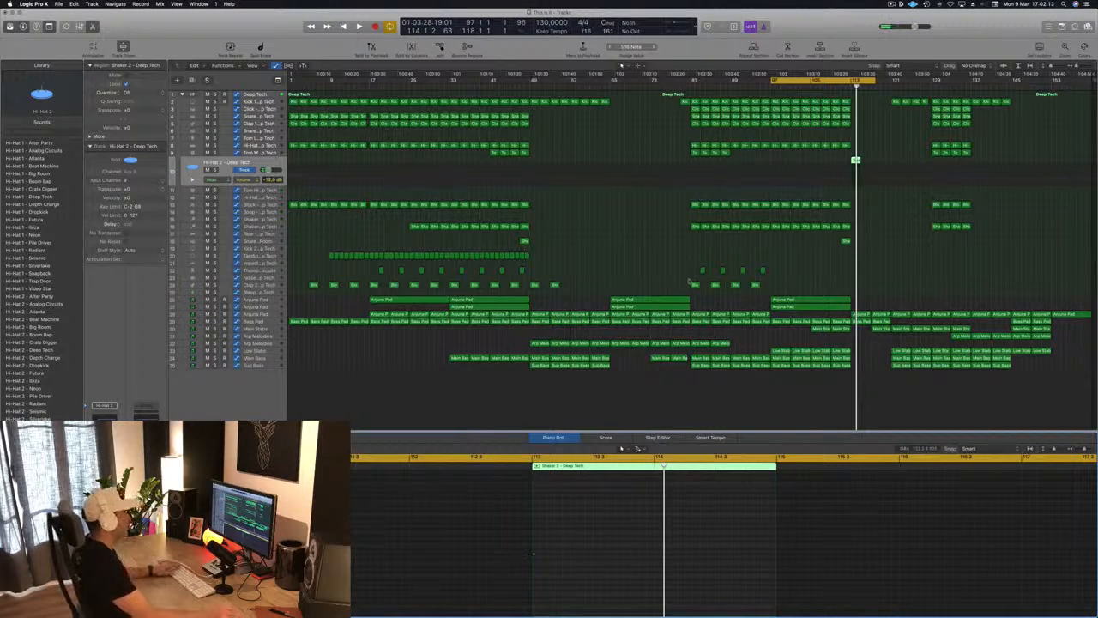
- Move the cycle range to start at bar 113 and change the Hi-Hat 2 track's sound to Crash - Analog Circuits
key("space")
left_click_drag(799, 84, 878, 88)
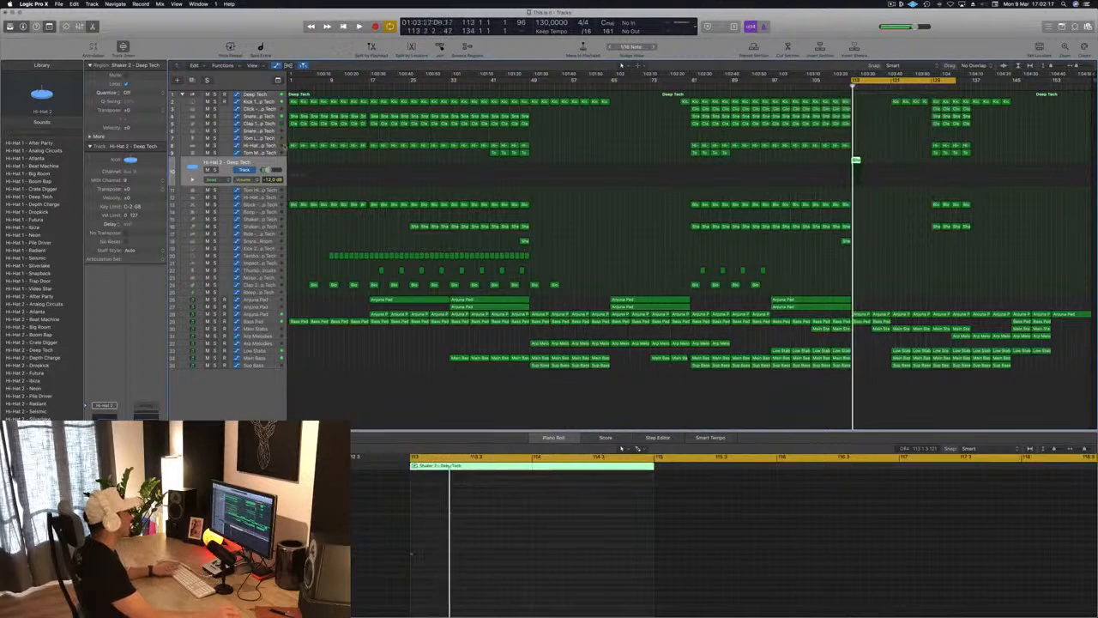
scroll(49, 329, "down", 1)
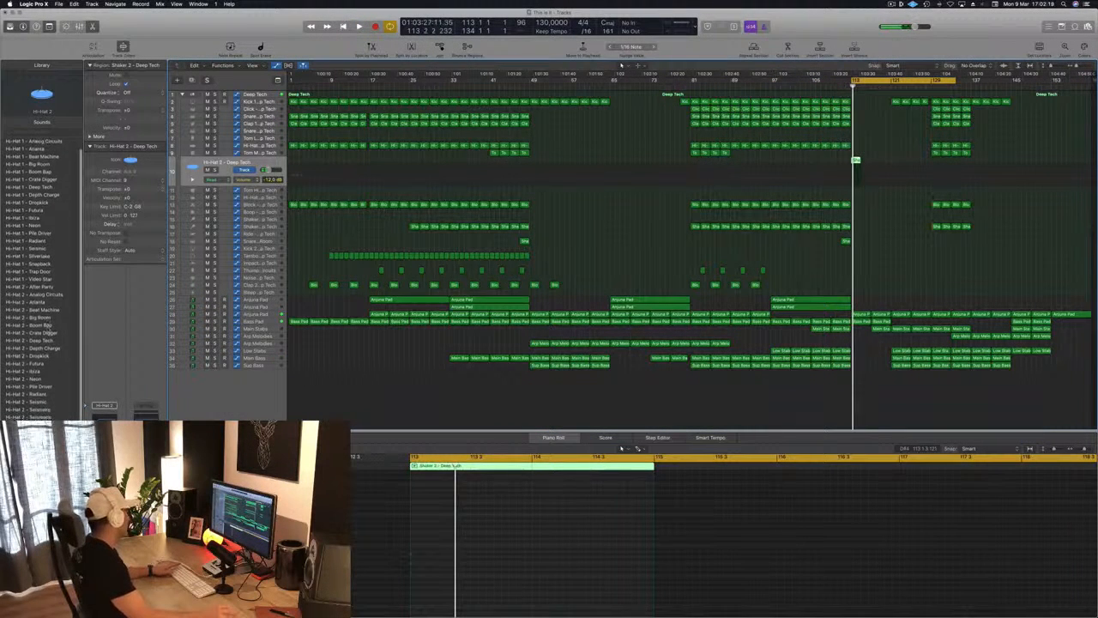
scroll(49, 328, "down", 2)
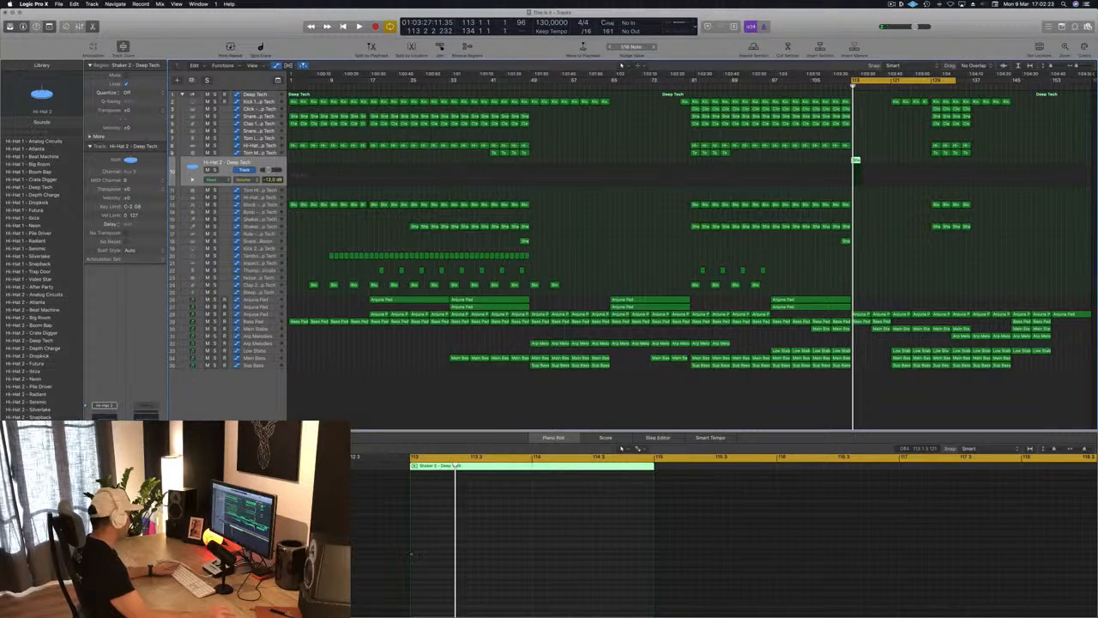
scroll(49, 329, "left", 2)
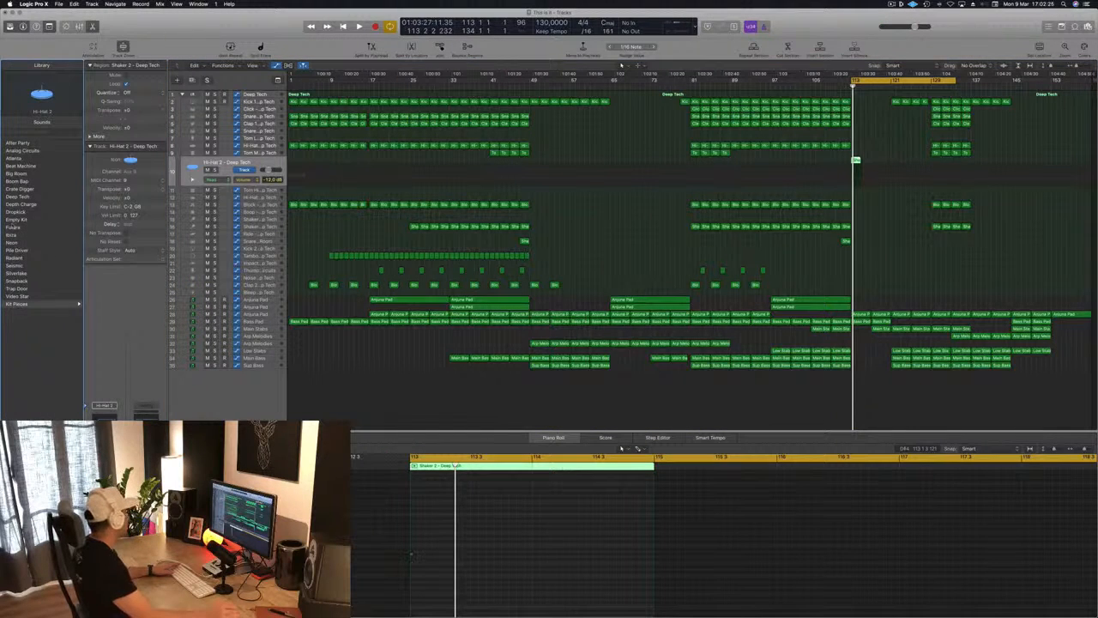
left_click(29, 304)
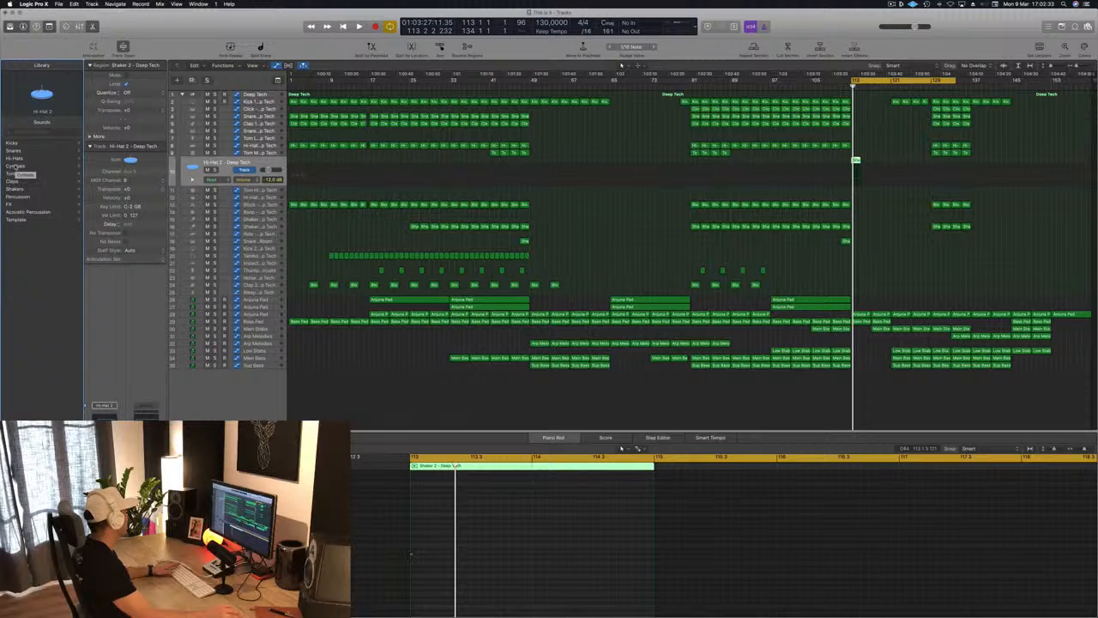
left_click(16, 167)
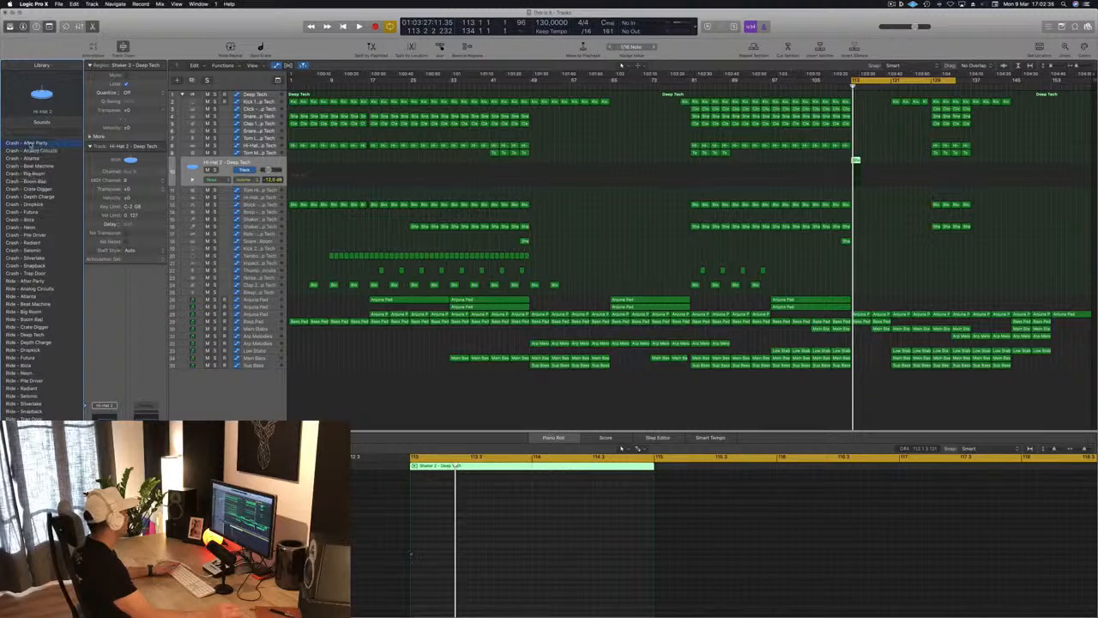
left_click(29, 143)
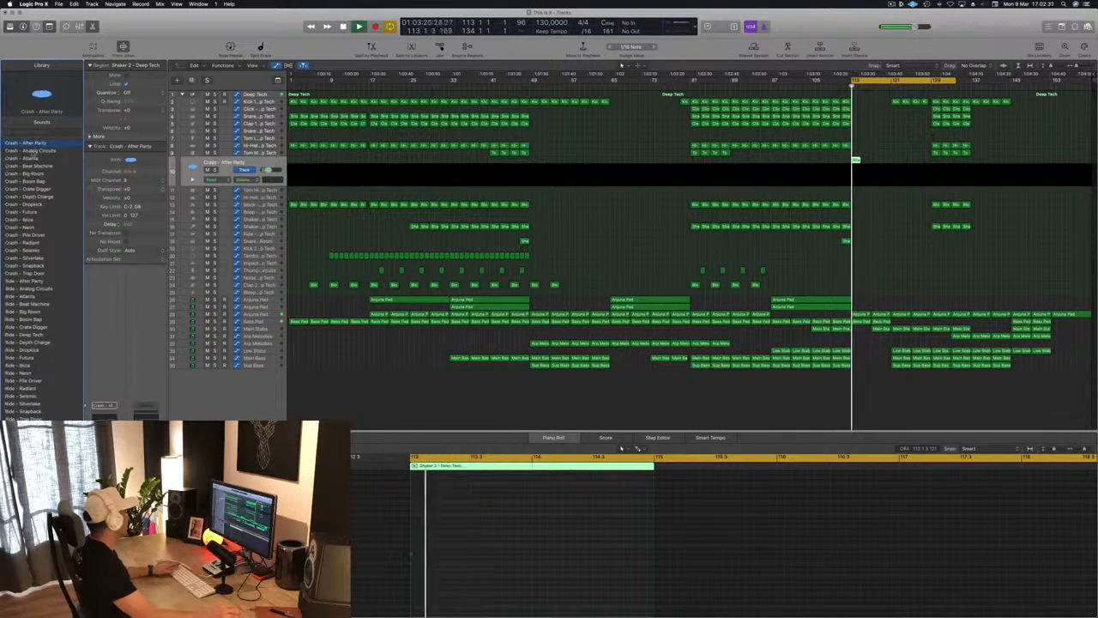
left_click(32, 150)
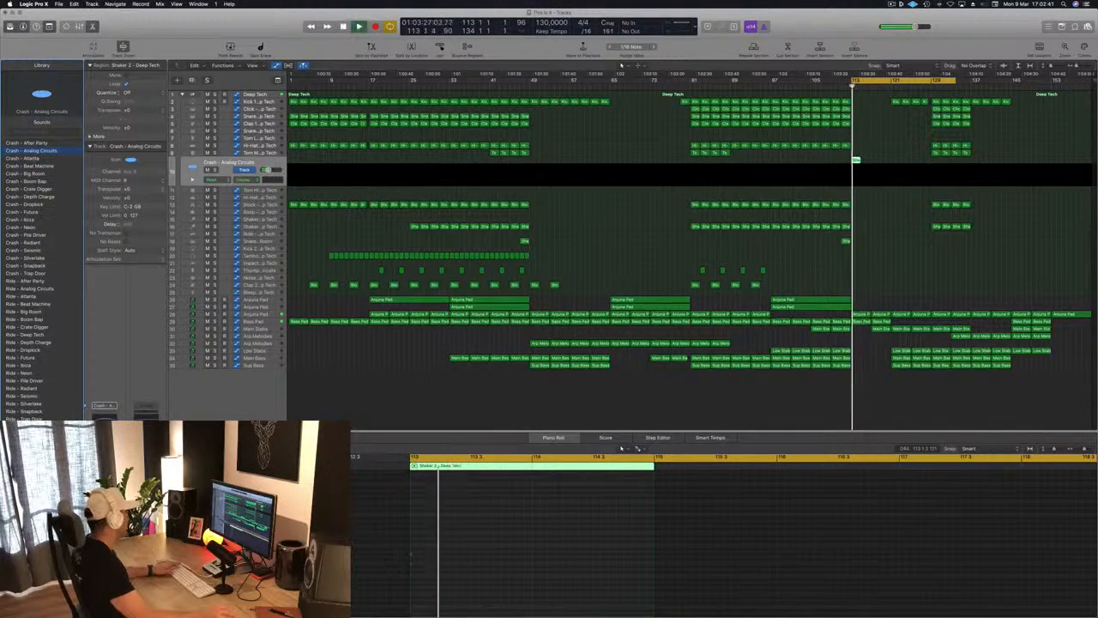
key("space")
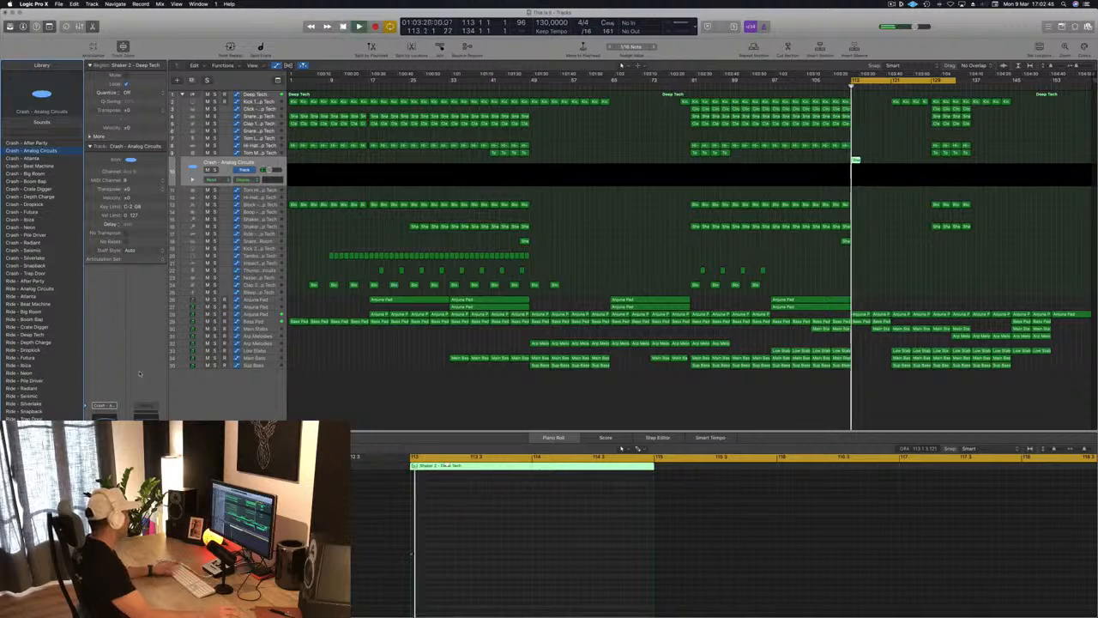
- Rewind a few bars and play across bar 113 to check the crash hit
left_click(925, 249)
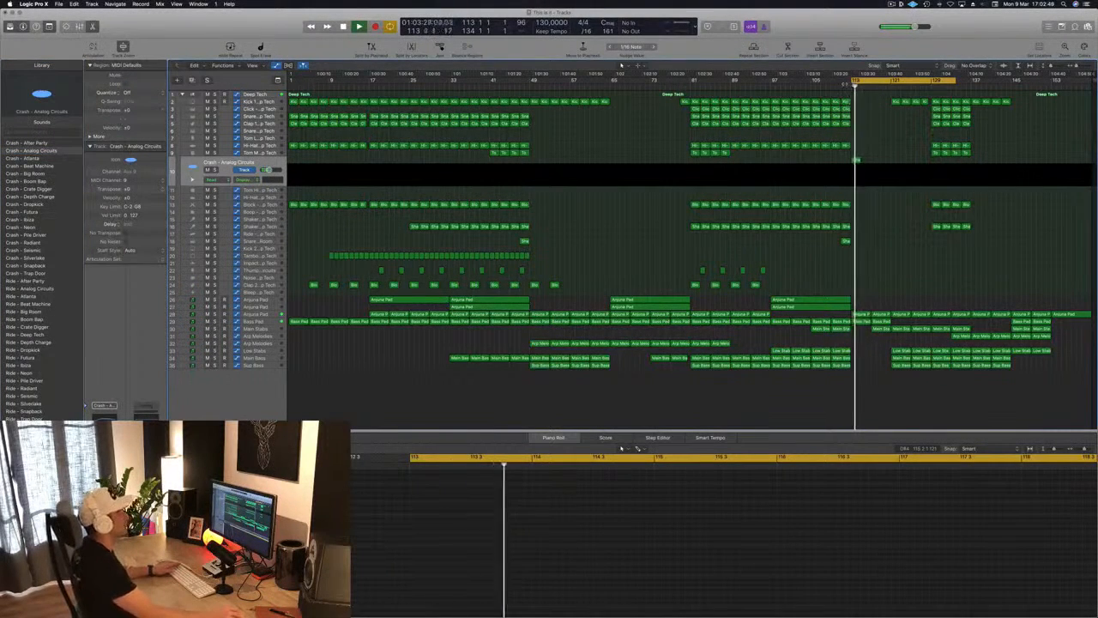
key("comma")
key("comma")
key("comma")
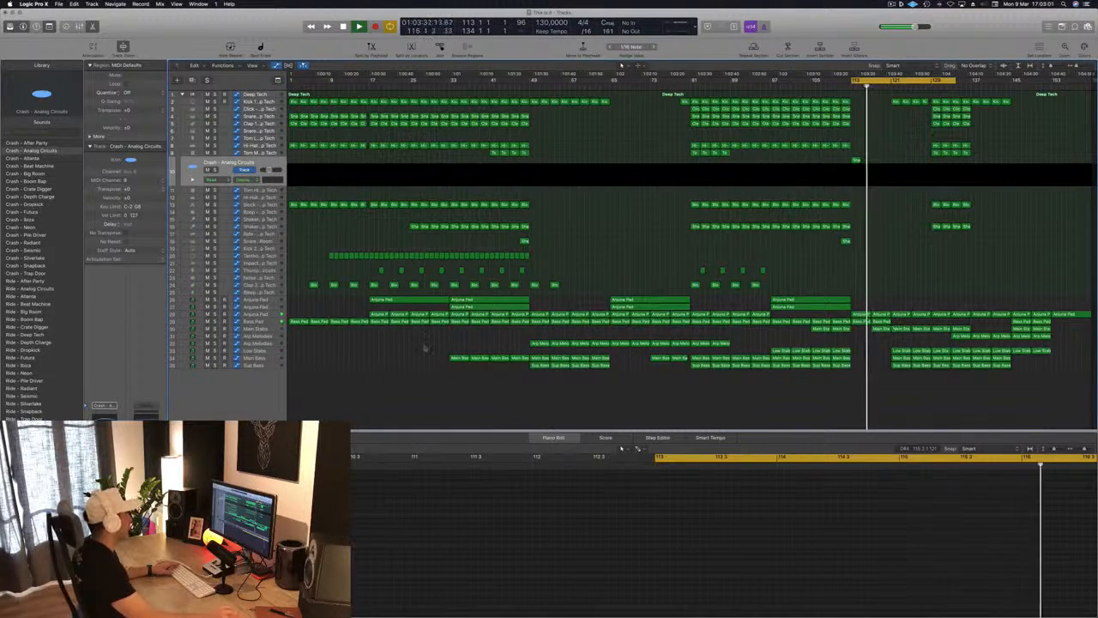
- Copy the Main Stabs region with its automation from bar 105 to bar 113 and replay from there
left_click(256, 329)
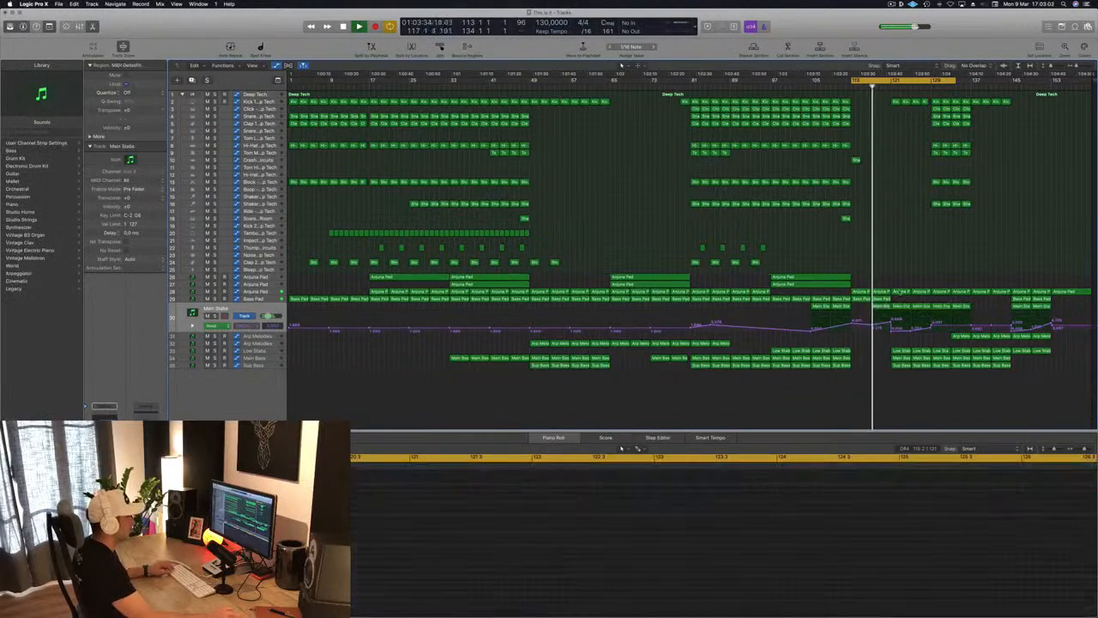
left_click(819, 309)
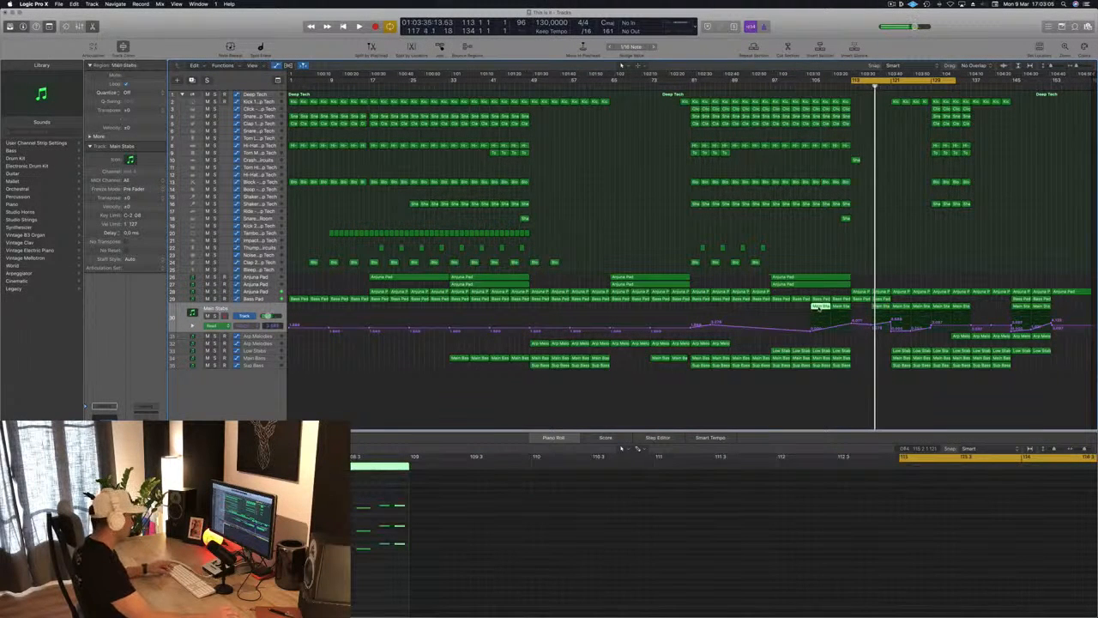
left_click_drag(851, 314, 864, 316)
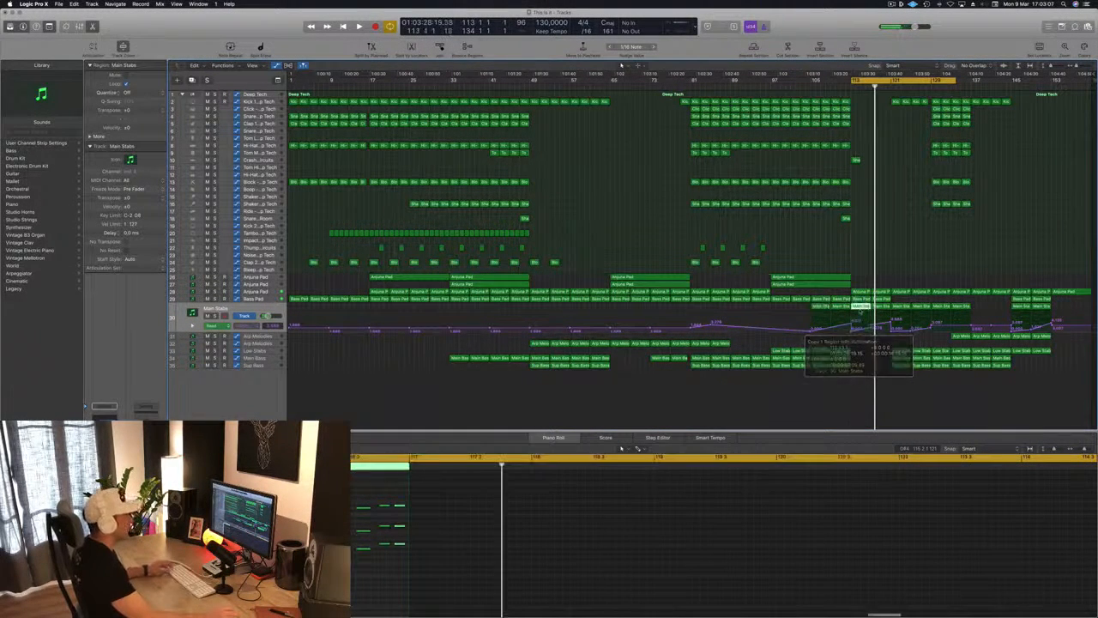
key("space")
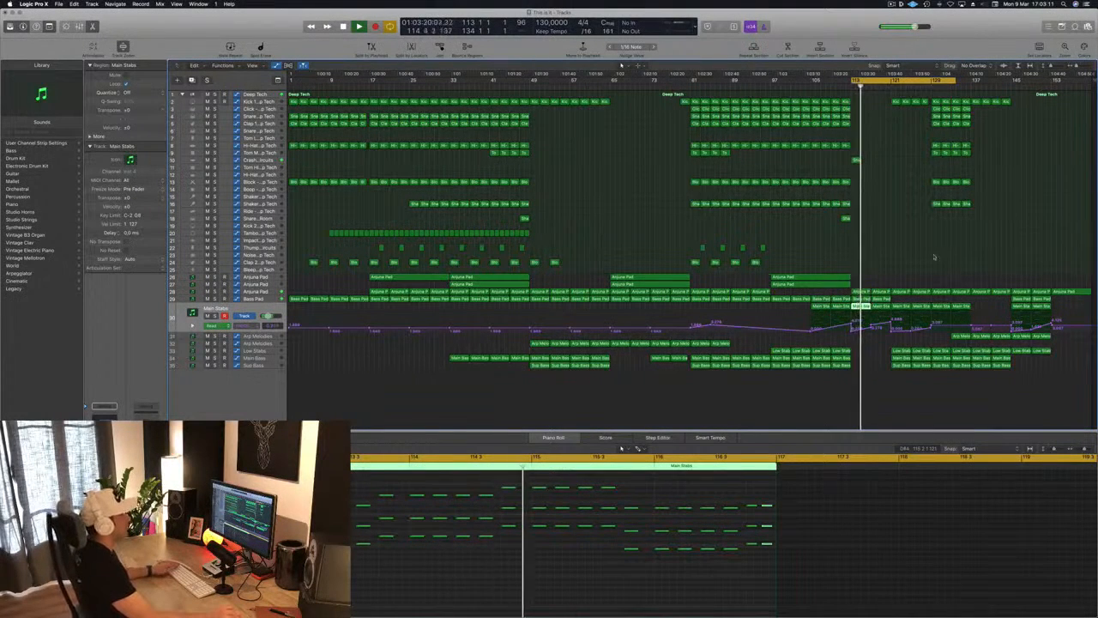
key("space")
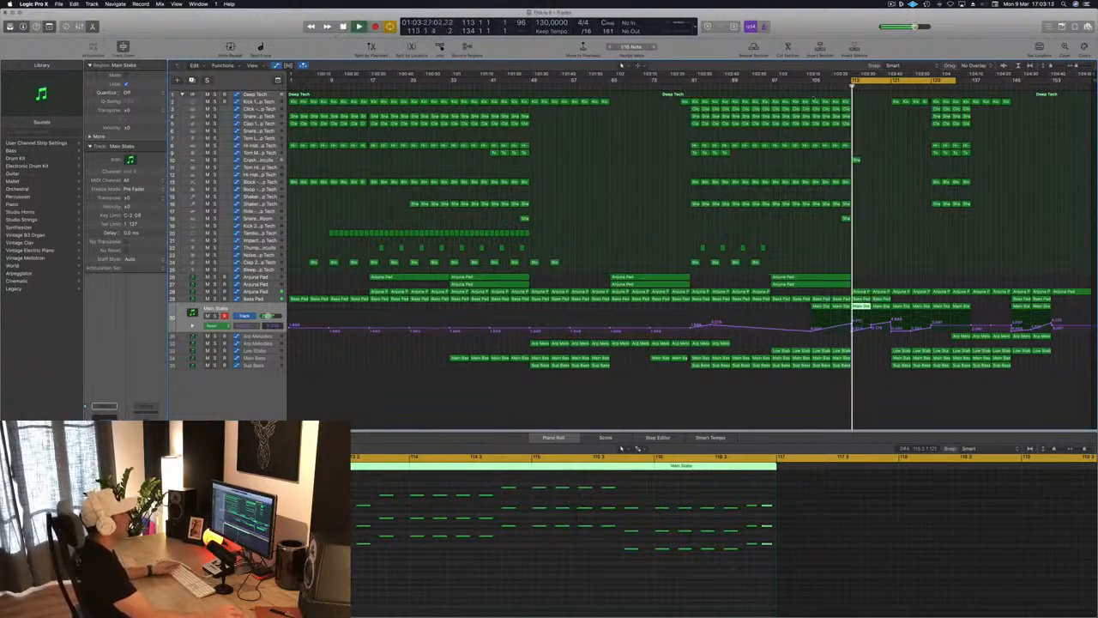
- Play the arrangement from bar 97 to hear how it leads into the breakdown at bar 113
left_click(884, 229)
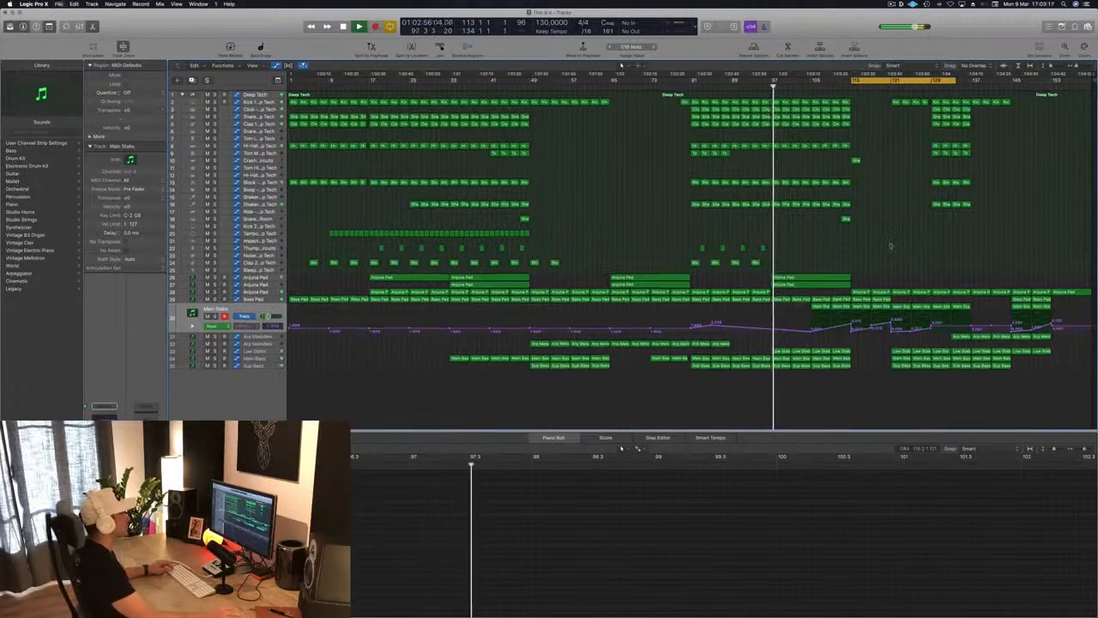
key("super+Down")
key("super+Down")
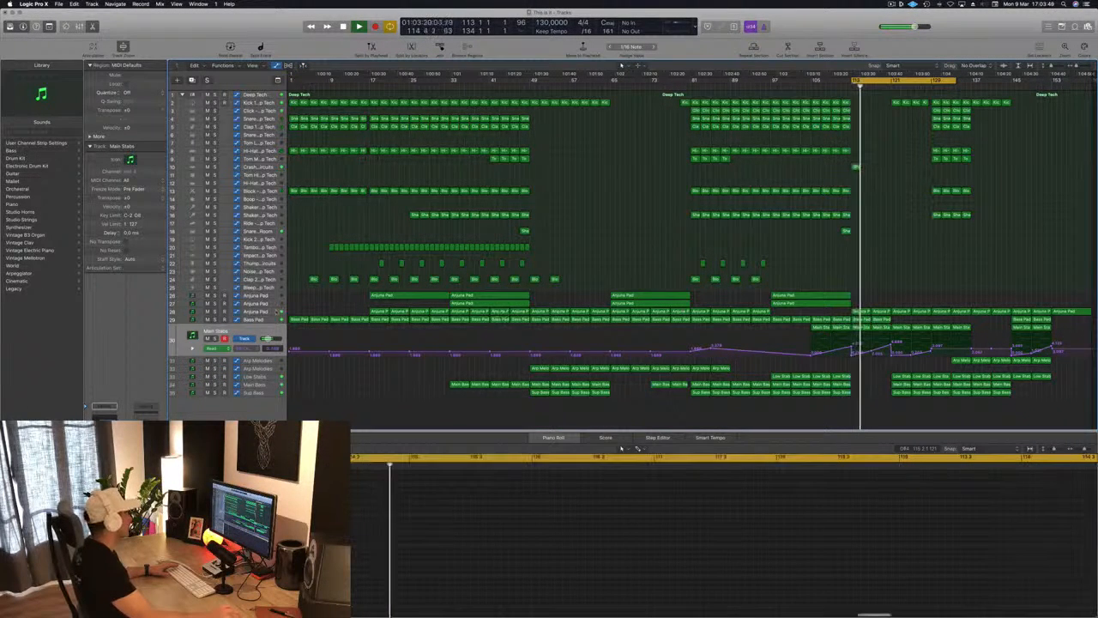
- Reshape the third Anjuna Pad track's automation into a curved rise peaking at bar 121 after bar 113, and save the project
left_click(256, 311)
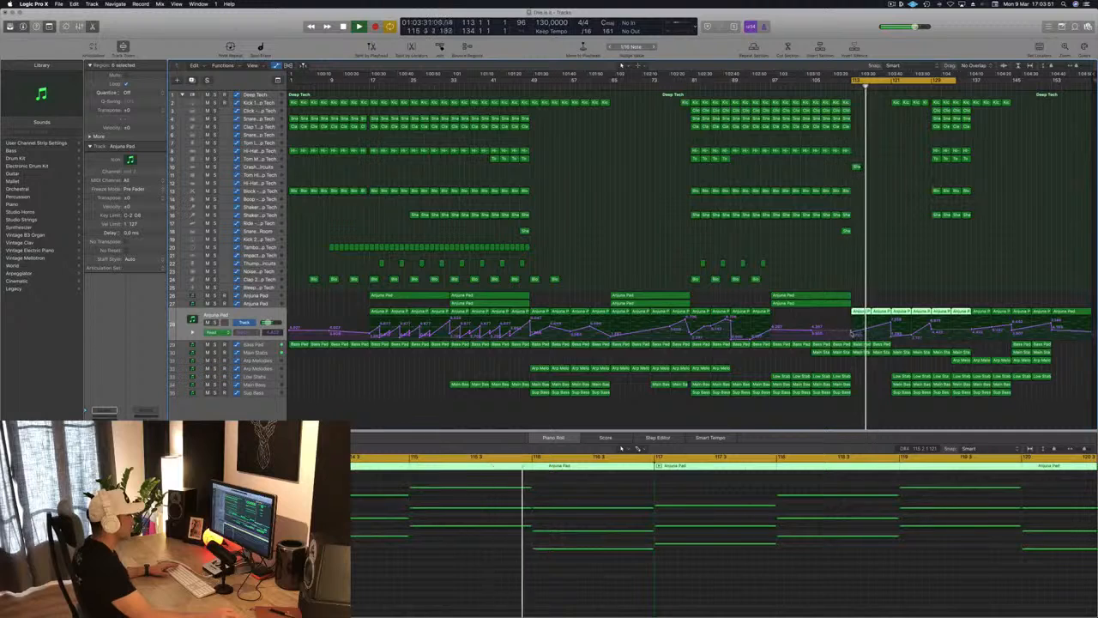
left_click_drag(852, 333, 891, 338)
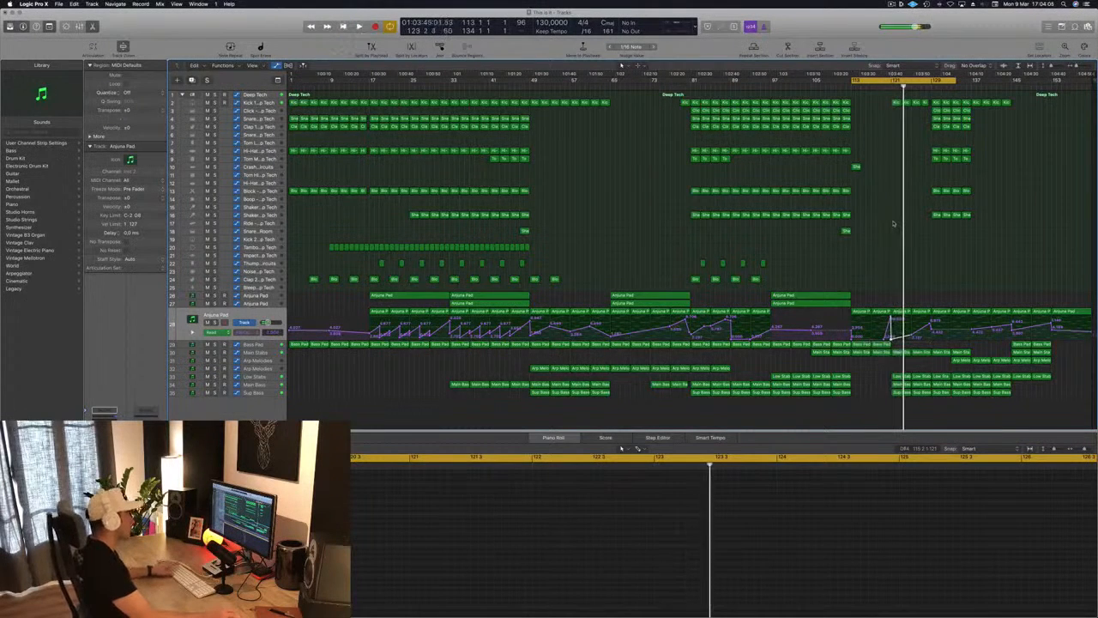
key("space")
key("super+s")
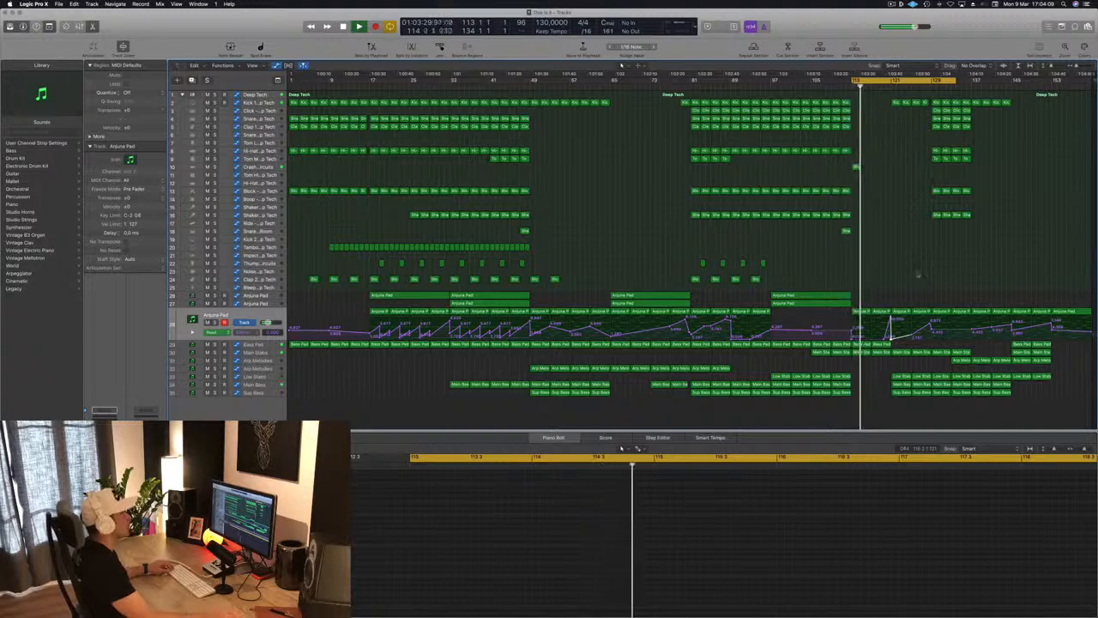
- Examine the arrangement's layout before and after the breakdown at bar 113 while the section plays
scroll(915, 273, "up", 5)
scroll(916, 276, "left", 3)
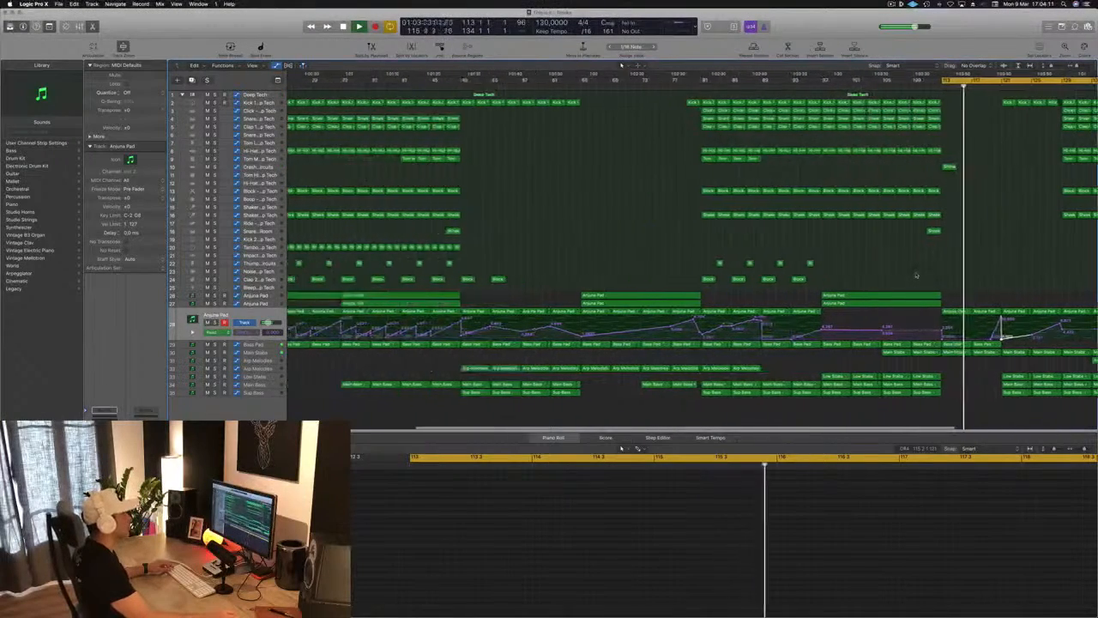
scroll(916, 275, "left", 3)
scroll(944, 274, "down", 5)
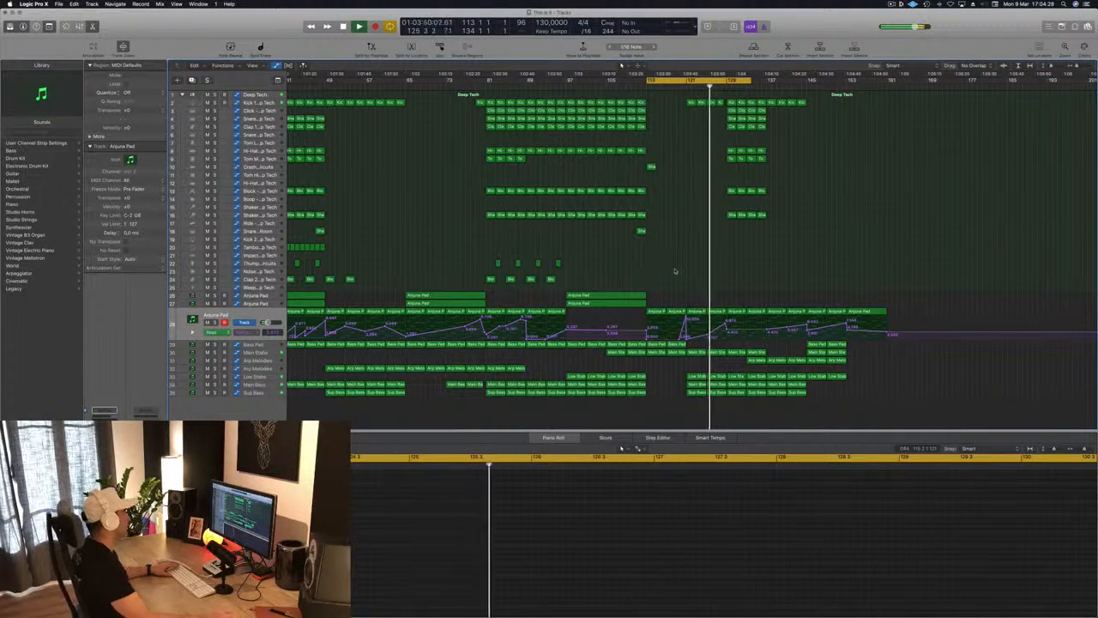
key("super+Left")
key("super+Left")
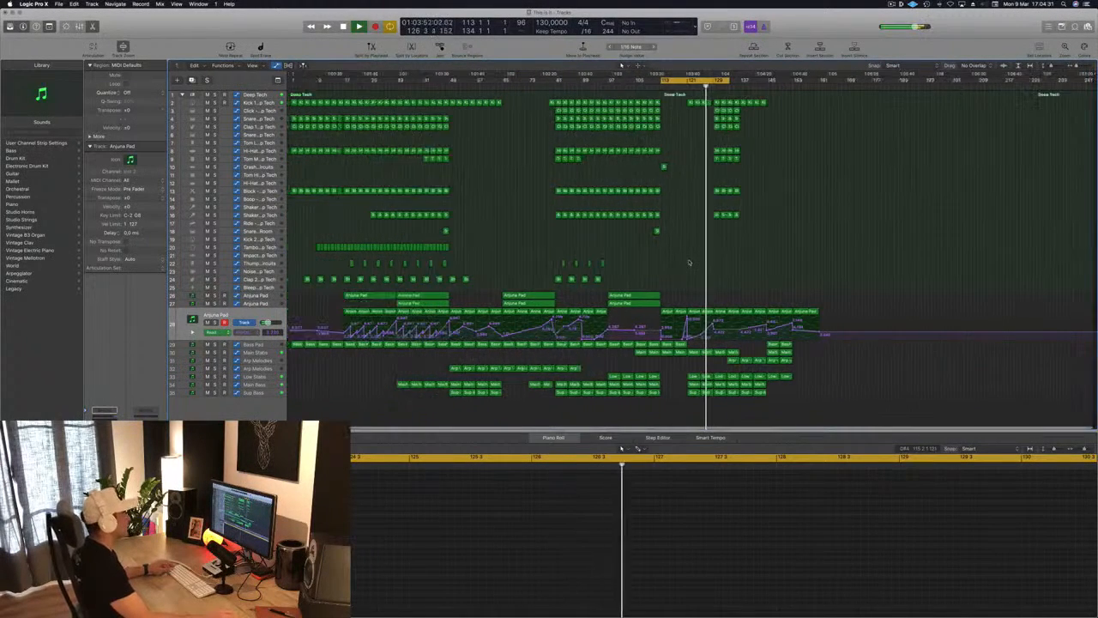
key("super+Right")
key("super+Right")
scroll(782, 264, "right", 1)
scroll(781, 264, "up", 3)
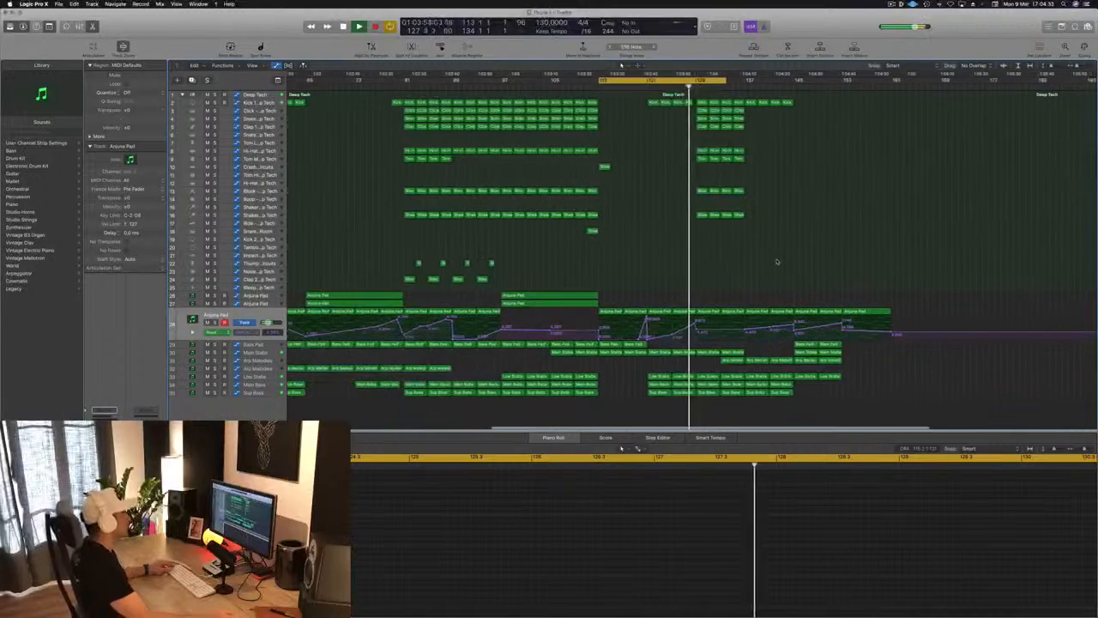
scroll(778, 262, "down", 5)
scroll(785, 262, "up", 2)
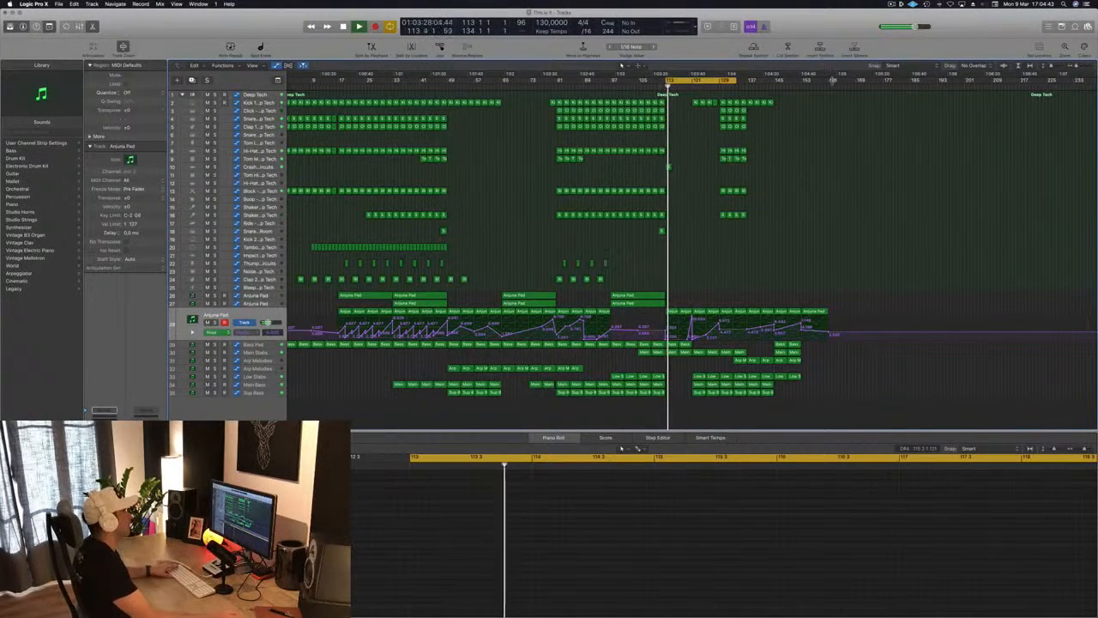
- Shorten the cycle range to bars 113–129 and restart playback from bar 113
left_click_drag(735, 81, 719, 82)
key("space")
key("space")
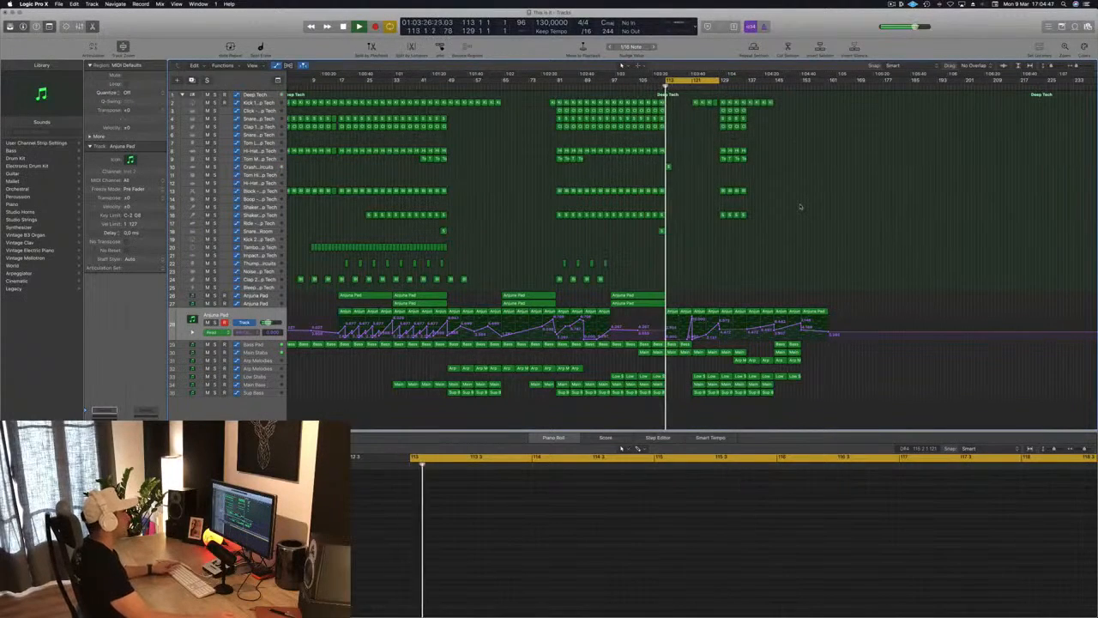
- Copy the two long Anjuna Pad regions from bar 97 to bar 121
key("super+Right")
key("super+Right")
key("super+Right")
key("super+Right")
key("super+Right")
key("super+Right")
key("super+Right")
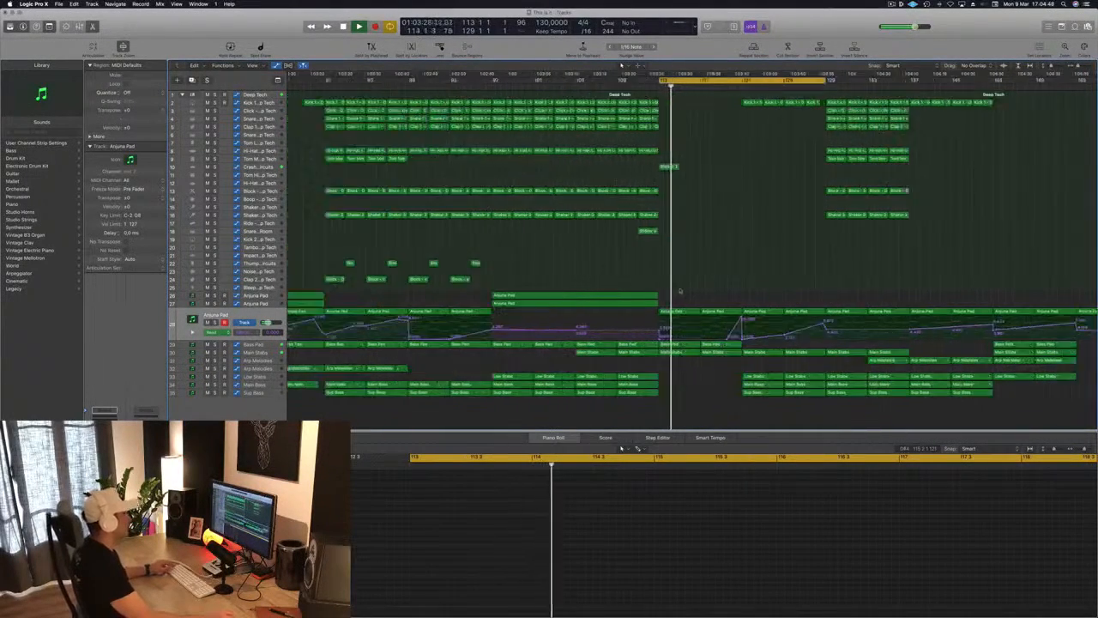
key("super+Left")
key("super+Left")
key("super+Left")
key("super+Left")
key("super+Left")
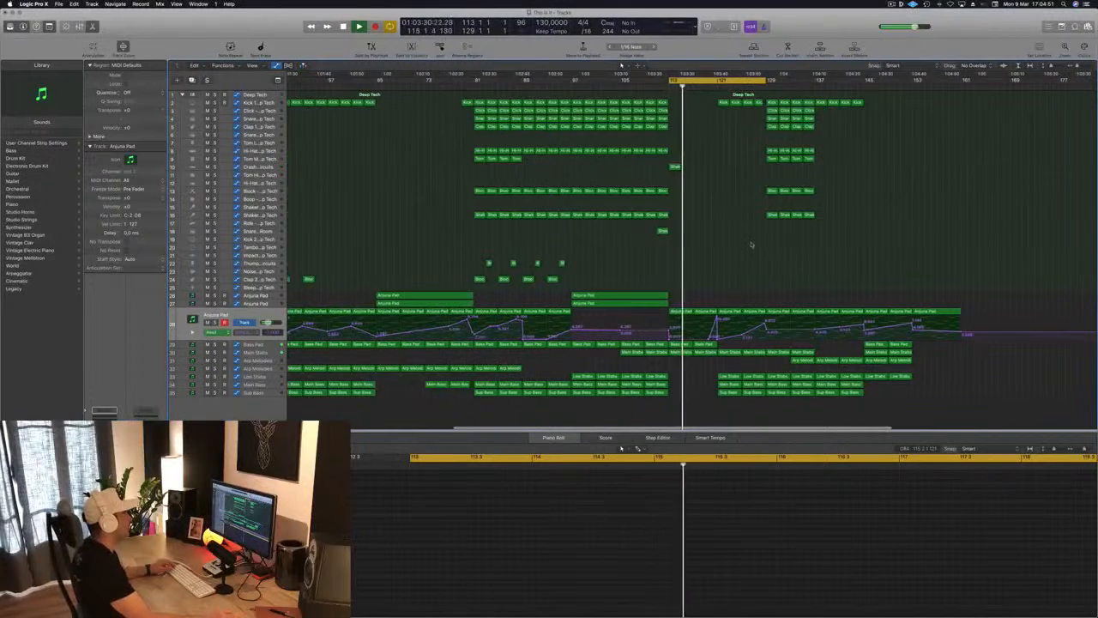
left_click(623, 296)
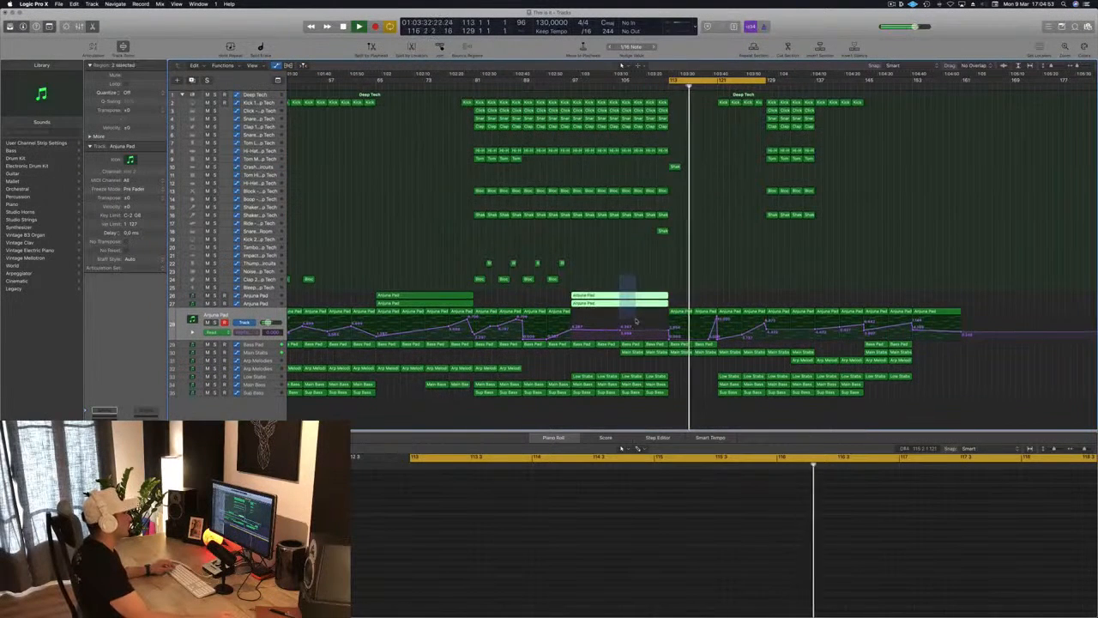
left_click_drag(623, 294, 770, 300)
key("super+Right")
key("super+Right")
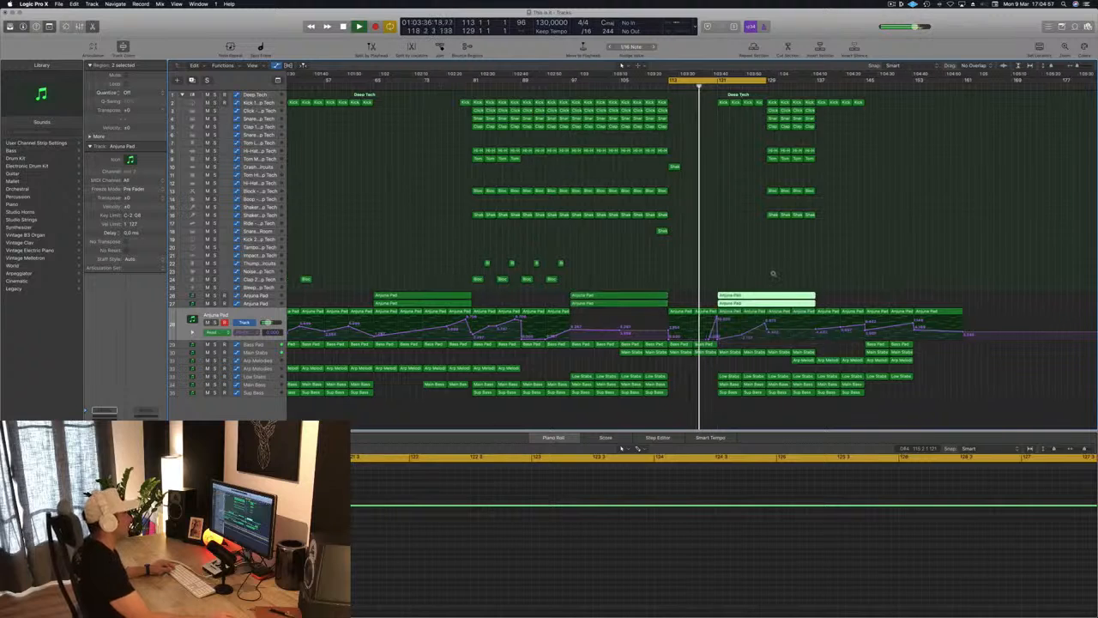
- Delete the kick regions in bars 121–129 and the Low Stabs, Main Bass and Sup Bass regions in bars 121–133
key("super+Left")
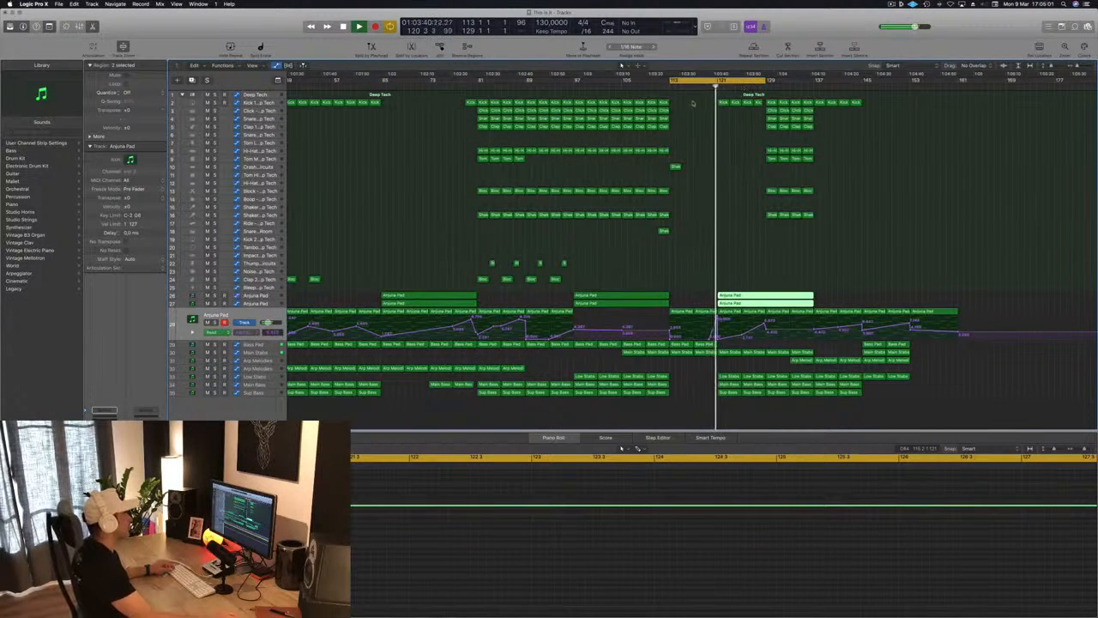
left_click_drag(693, 103, 771, 110)
key("Delete")
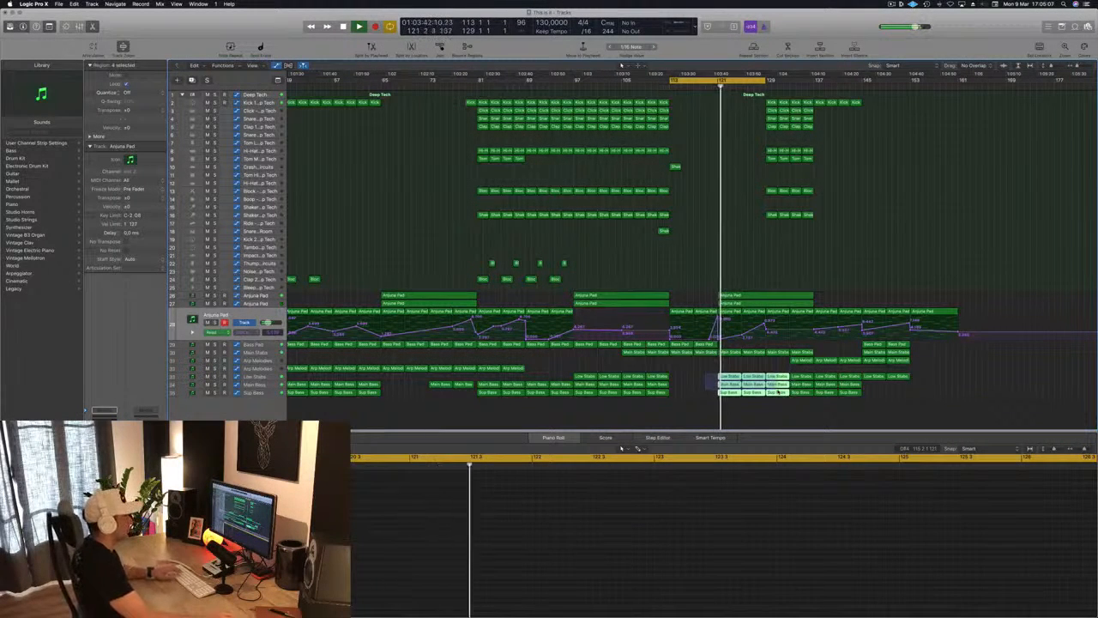
key("Delete")
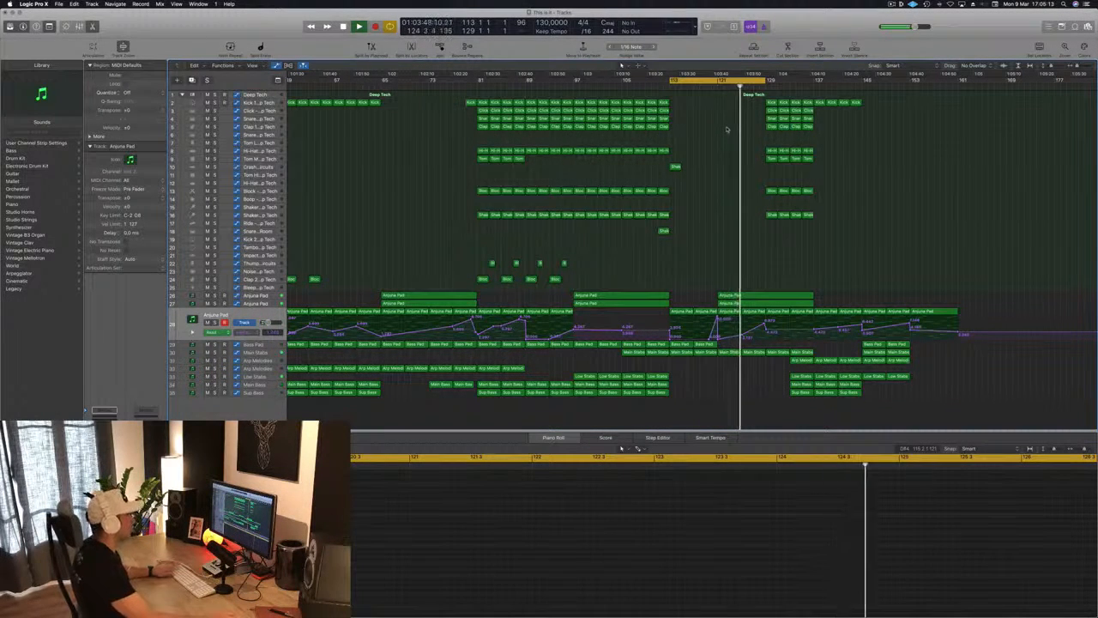
key("Return")
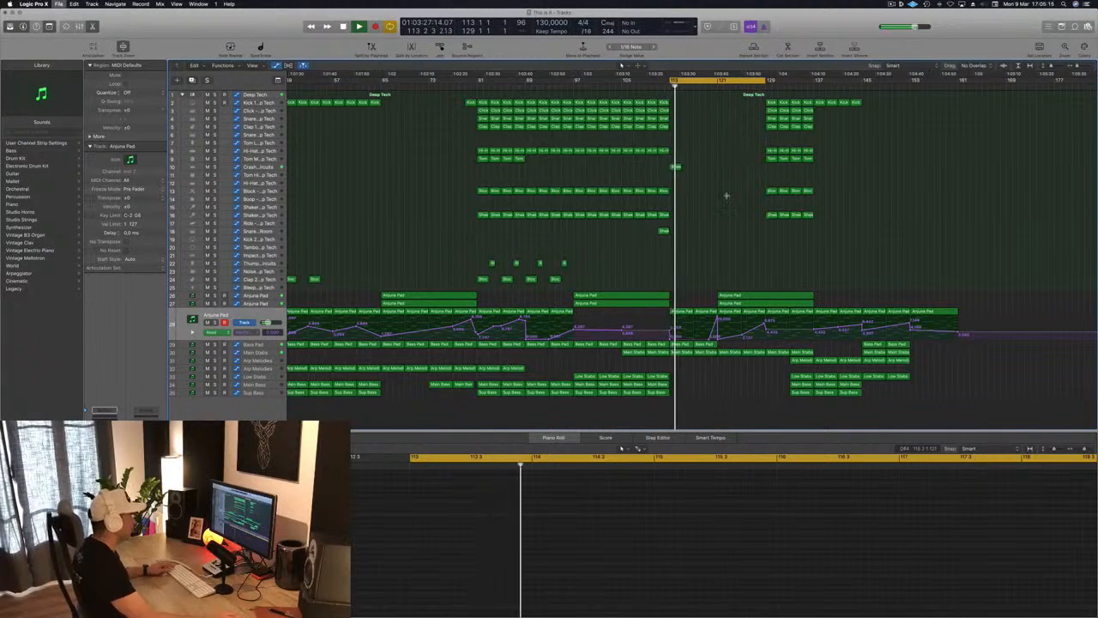
- Copy the crash region from bar 113 to bar 121 on the same track
key("super+Left")
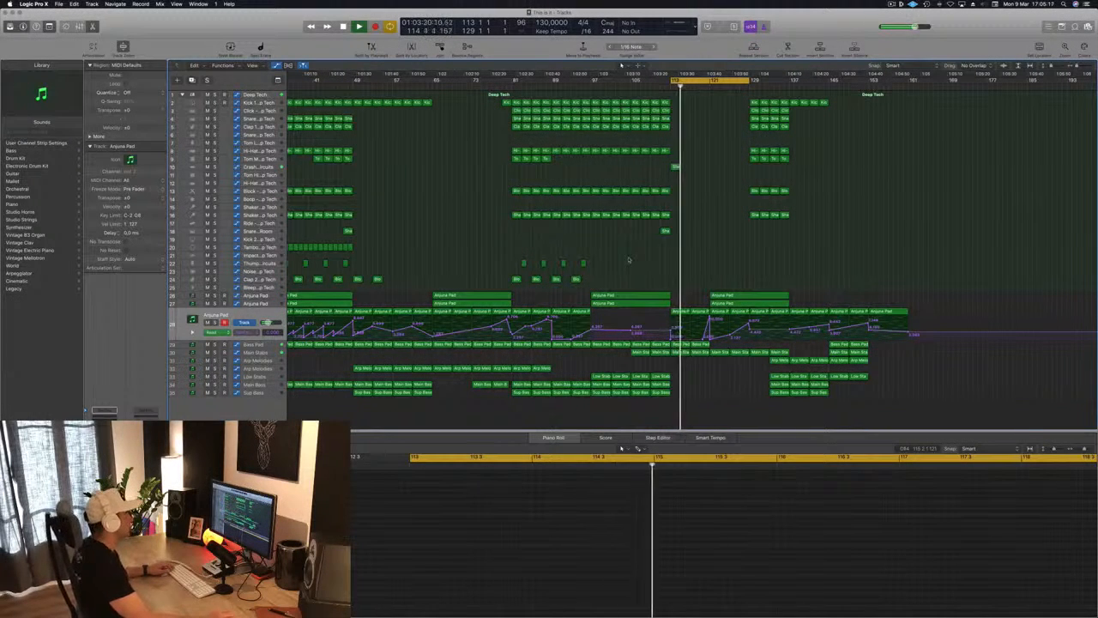
left_click(675, 168)
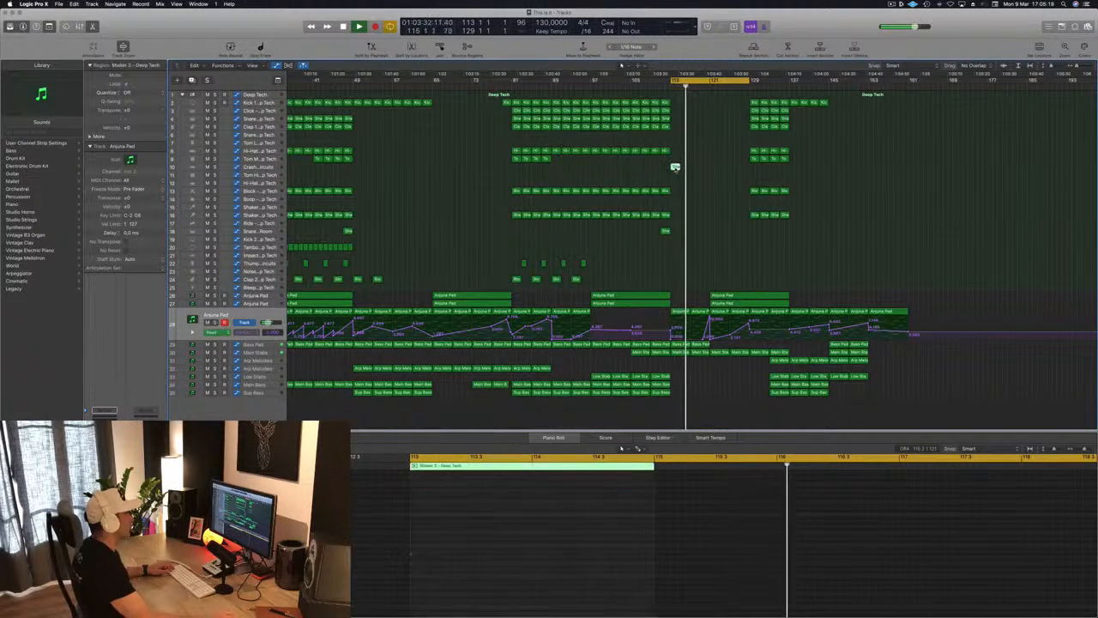
left_click_drag(675, 167, 714, 169)
scroll(713, 196, "up", 2)
scroll(752, 244, "up", 4)
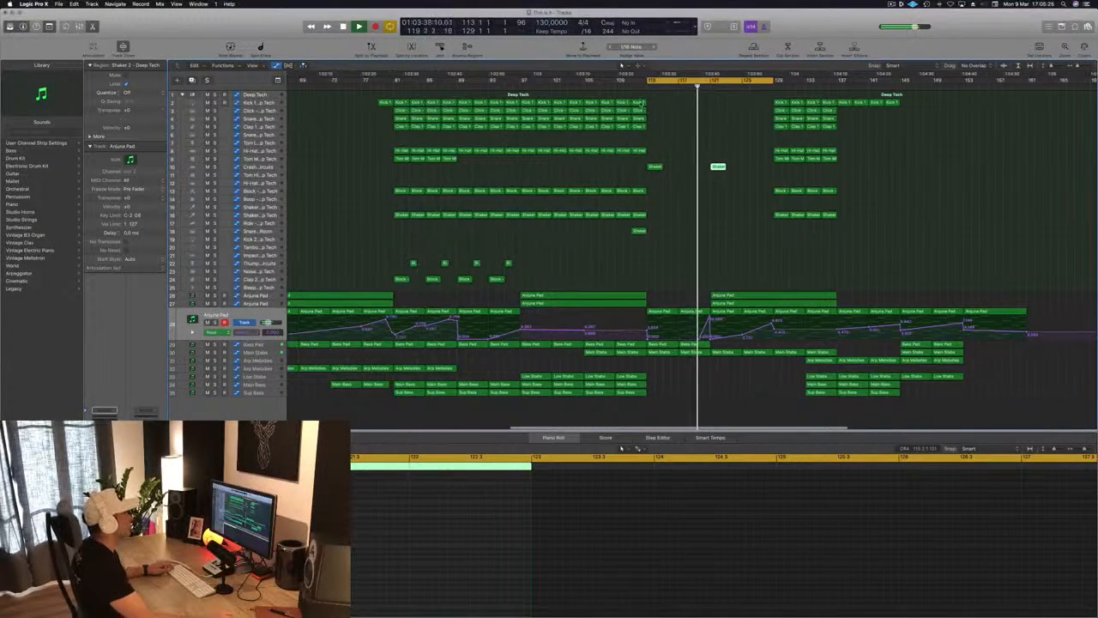
- Copy the kick region just before bar 113 to bar 121 and delete all its notes except the first
left_click_drag(641, 102, 718, 103)
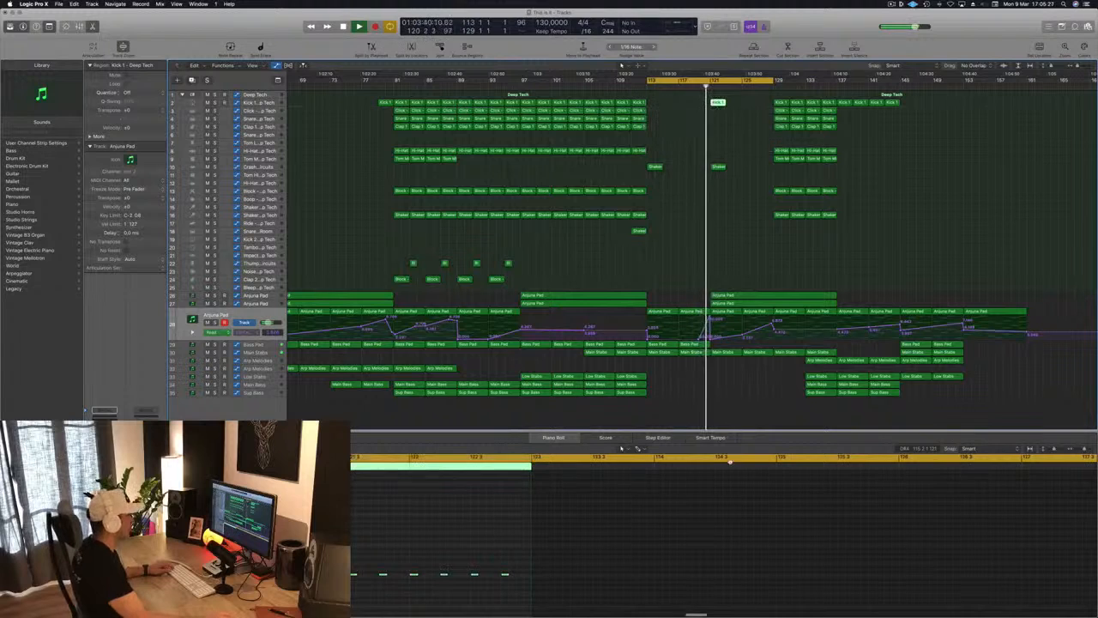
left_click_drag(353, 557, 550, 588)
key("Delete")
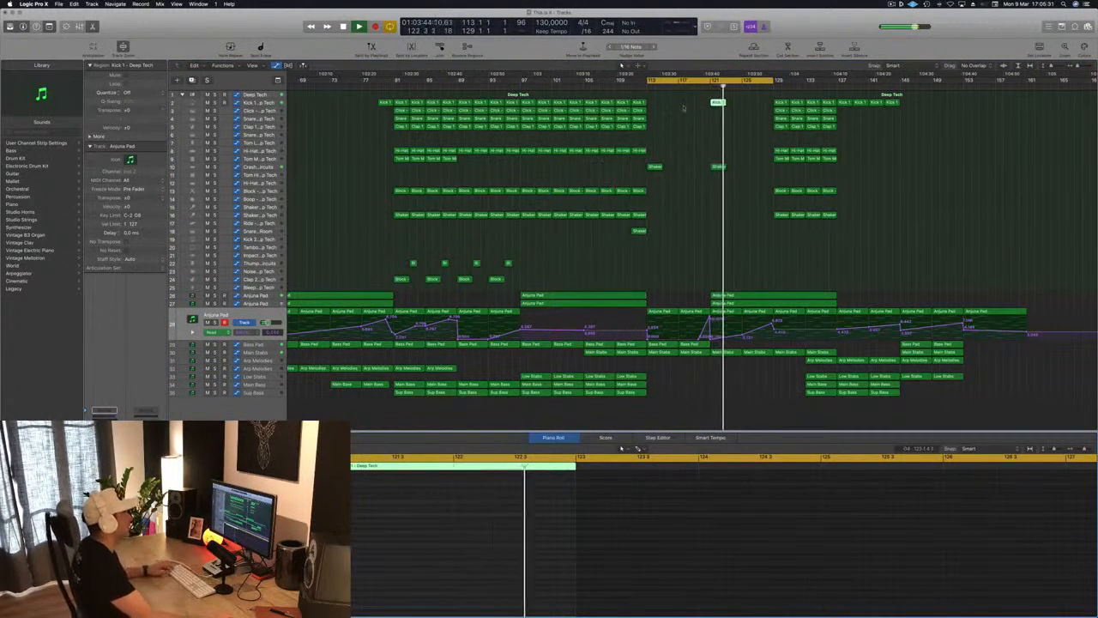
key("Return")
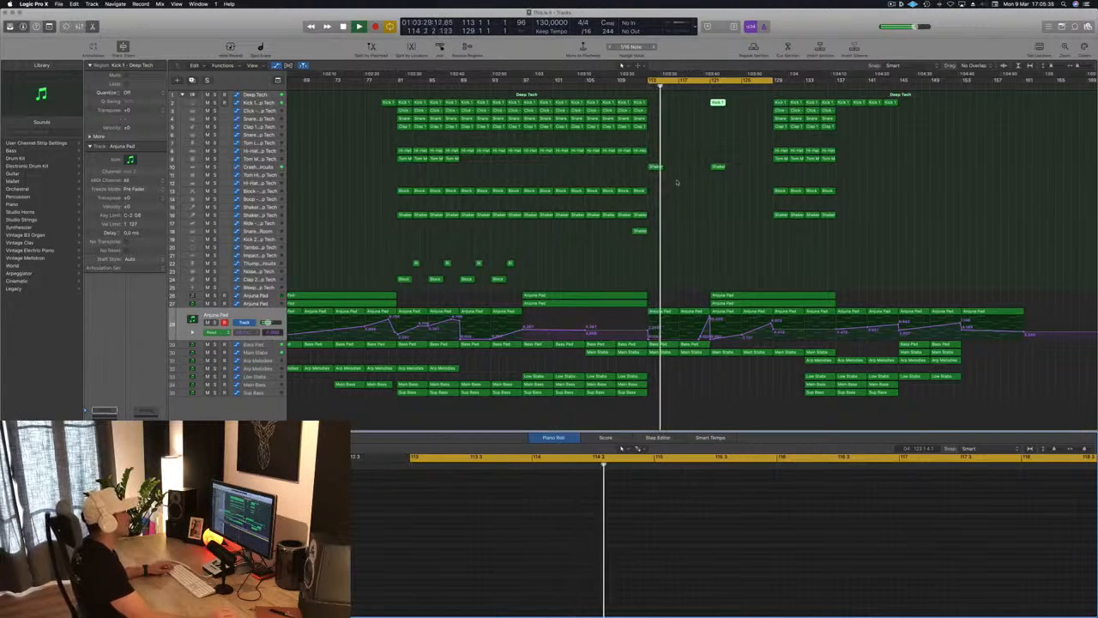
- Show the Bass Pad track's automation and shape a rising ramp from bar 113 to bar 121
scroll(671, 188, "down", 2)
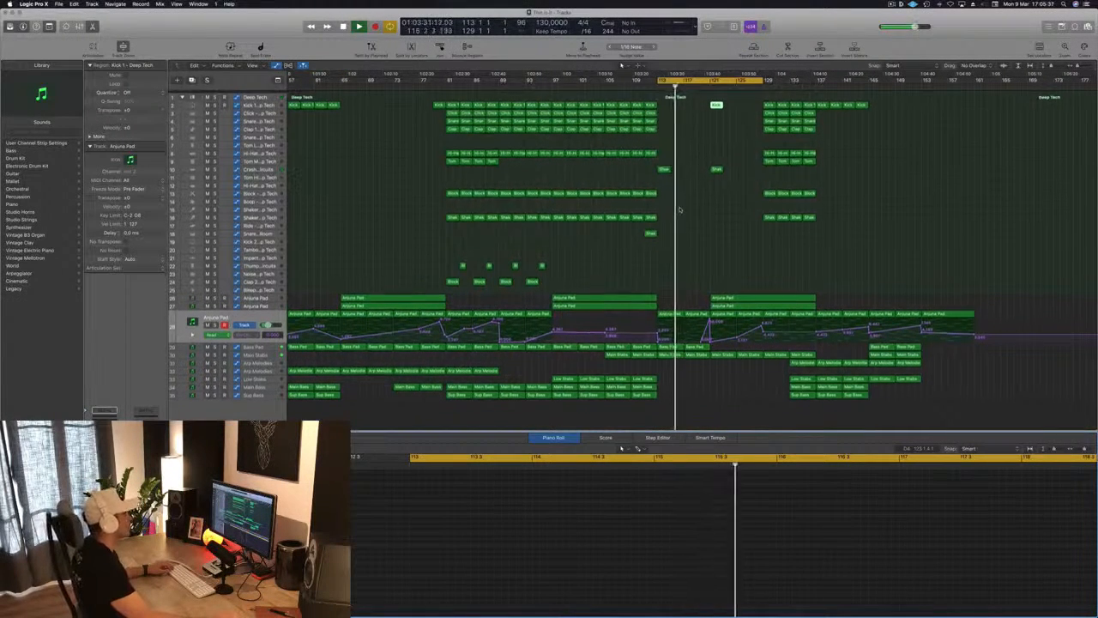
scroll(691, 215, "down", 3)
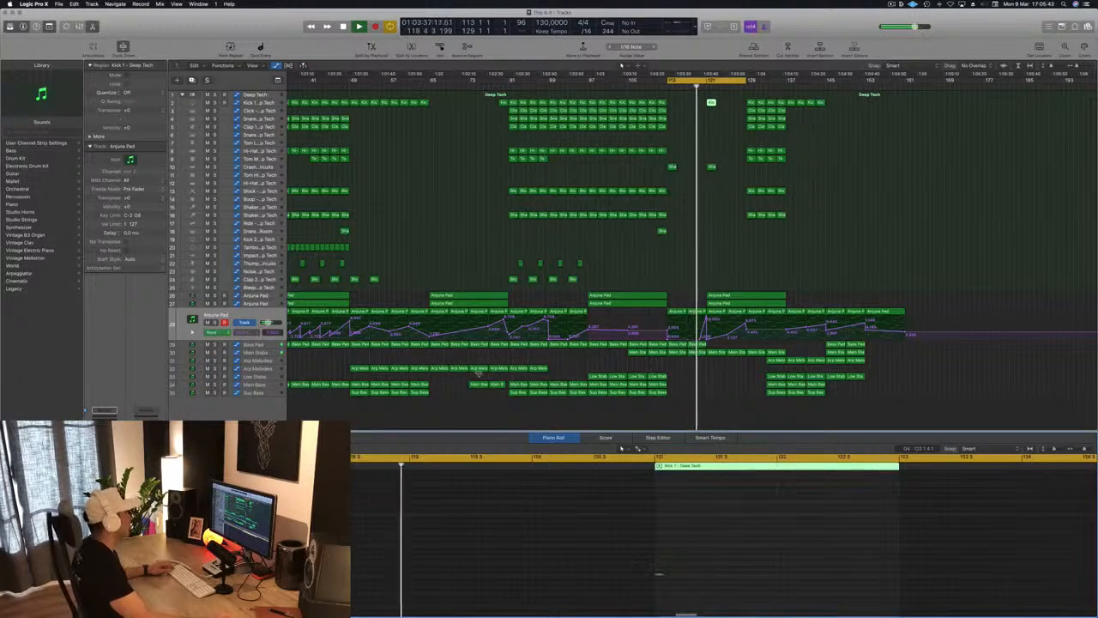
key("Down")
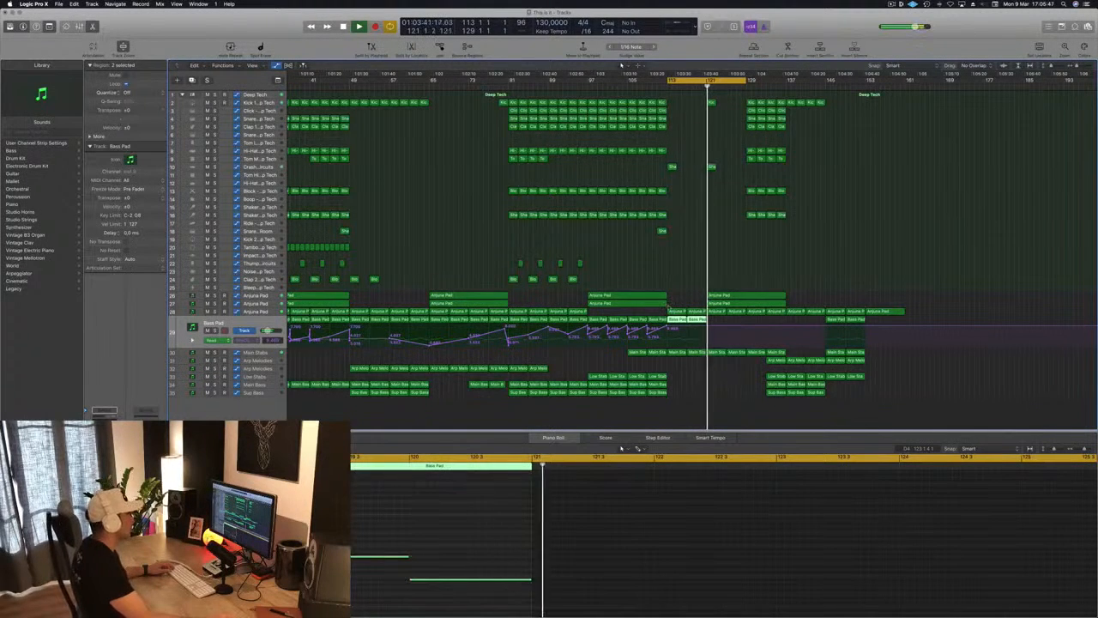
left_click(657, 76)
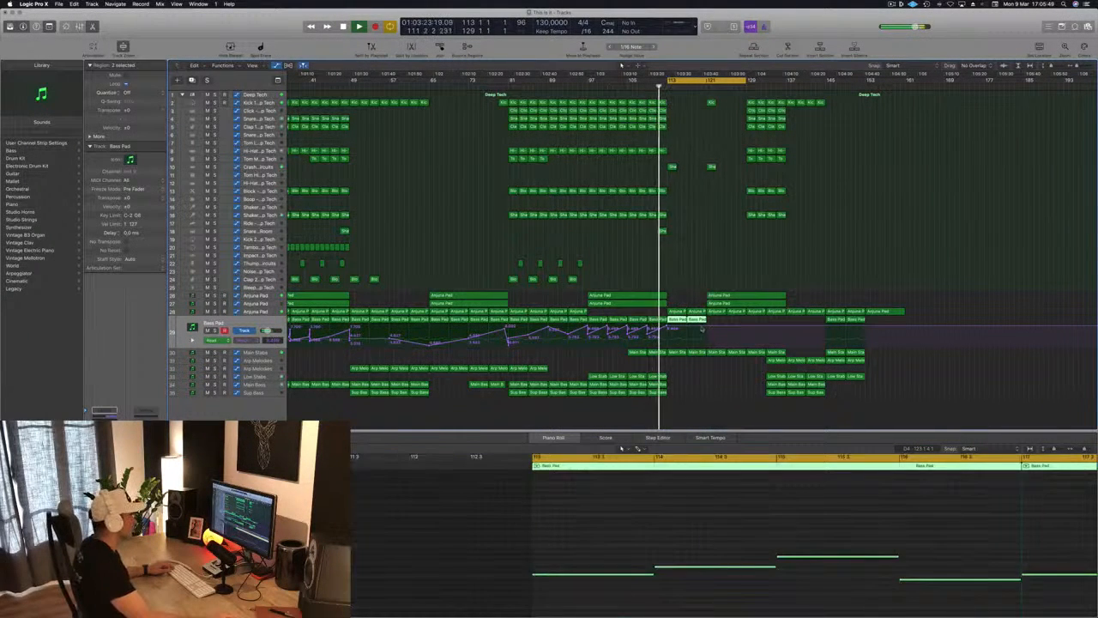
left_click(705, 327)
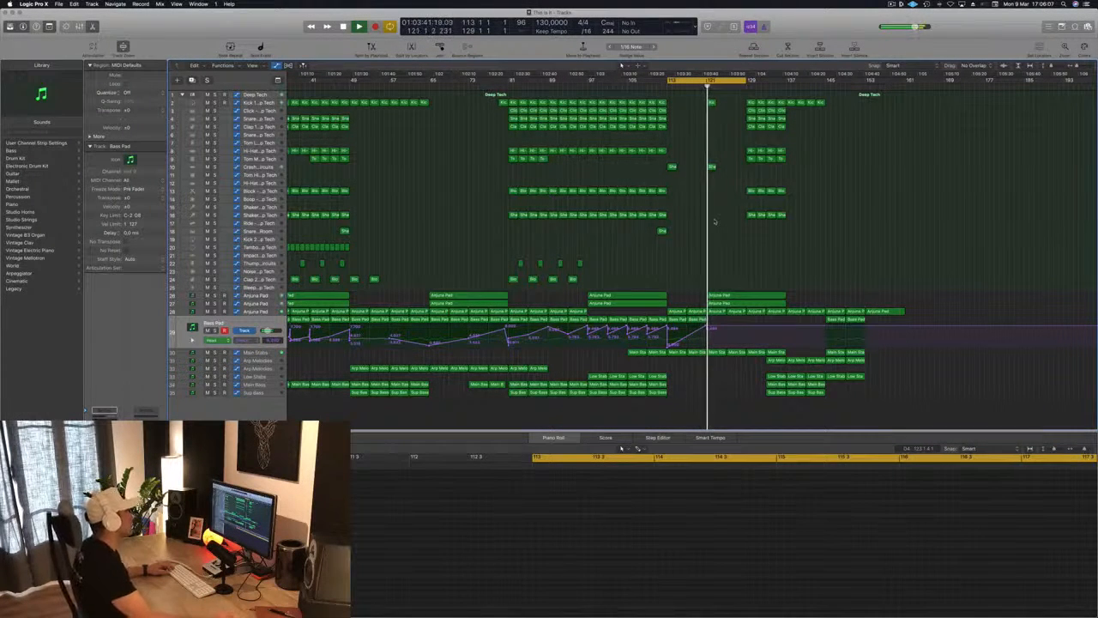
- Copy the single-hit kick and crash regions from bar 121 to bar 125
key("super+Right")
key("super+Right")
key("super+Right")
key("super+Right")
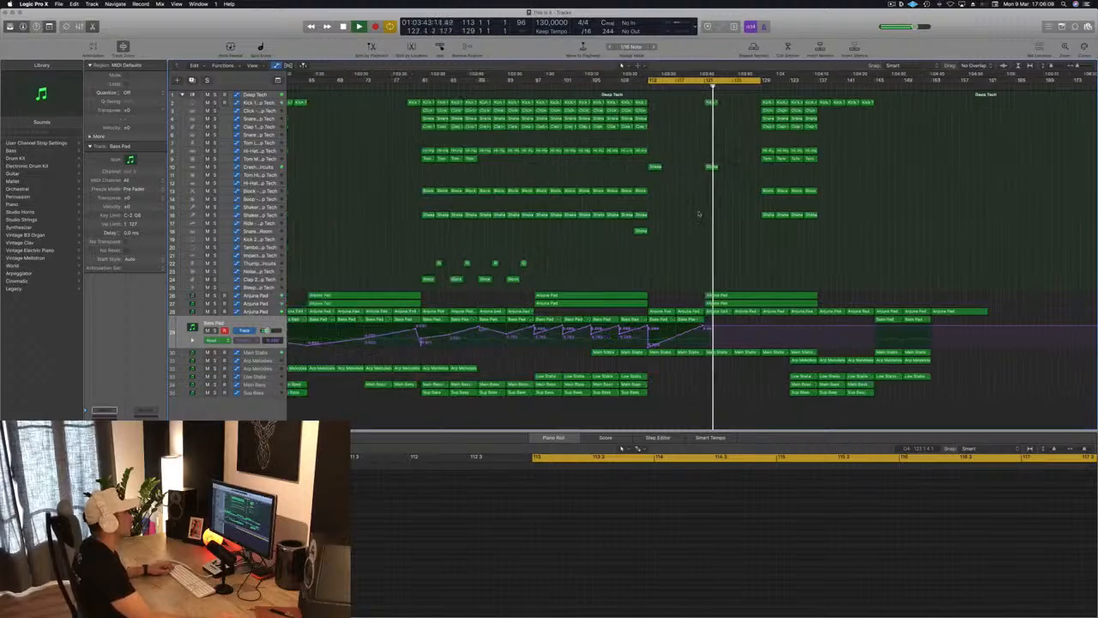
left_click_drag(678, 98, 732, 174)
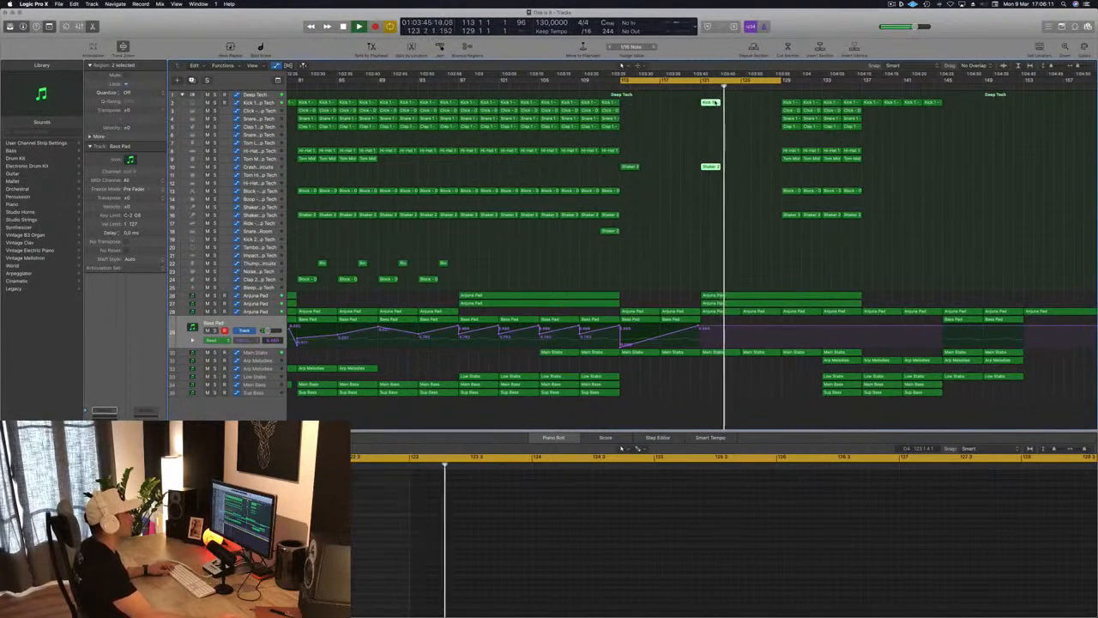
left_click_drag(711, 103, 752, 111)
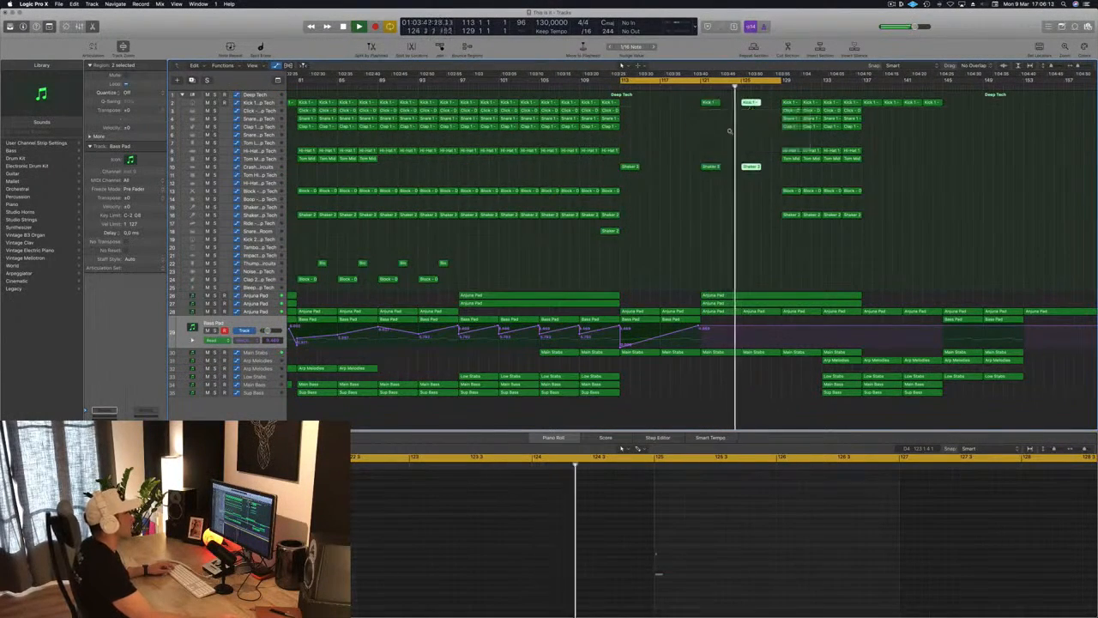
key("super+Left")
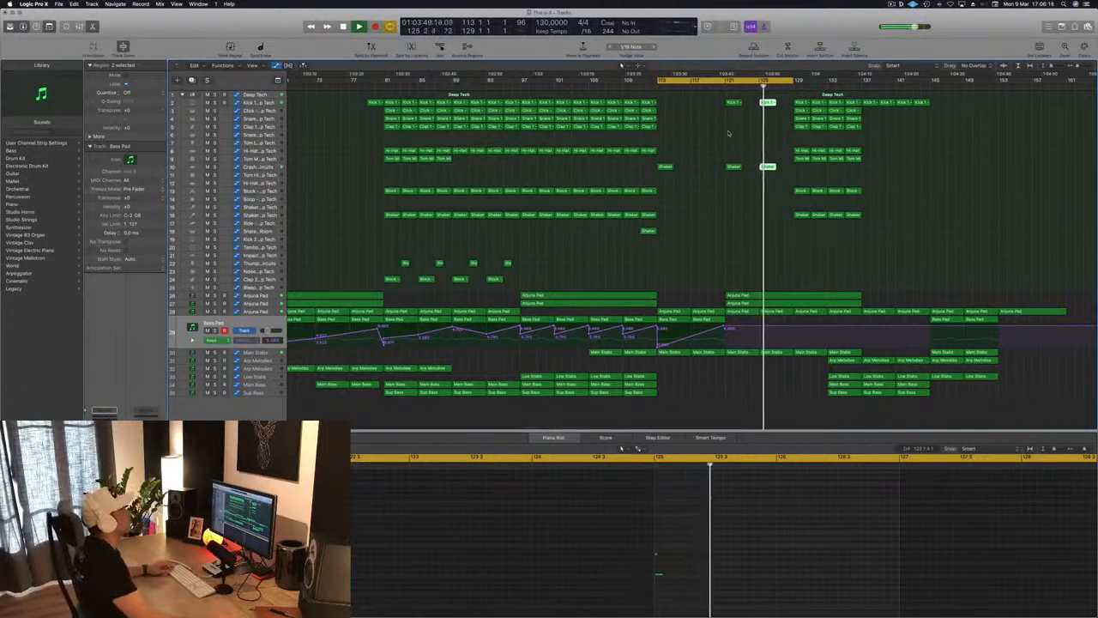
key("super+Left")
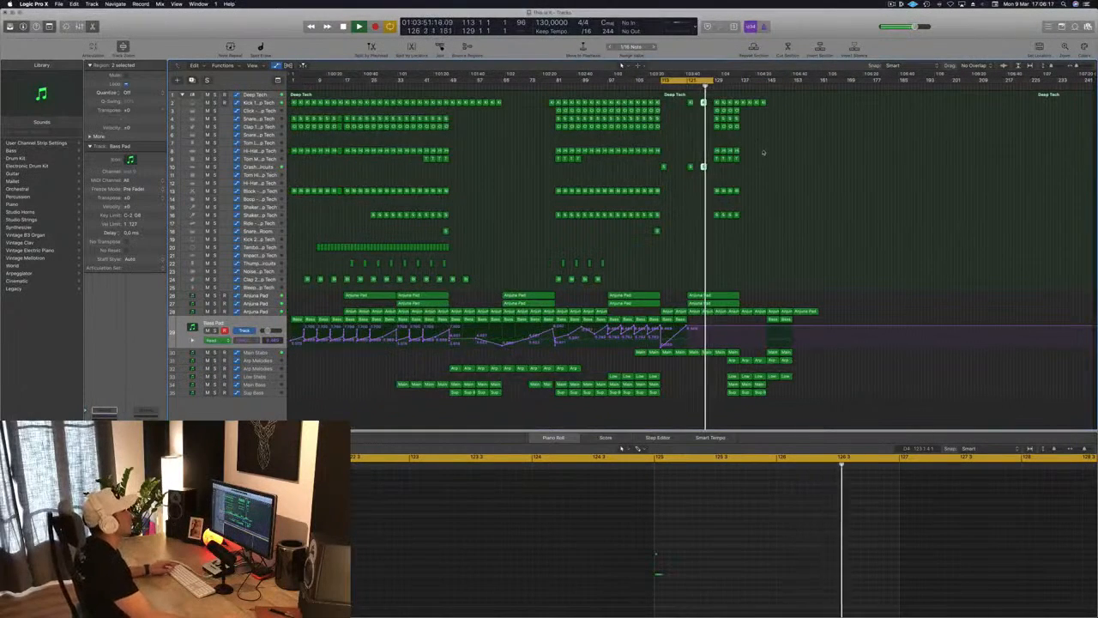
- Delete all drum regions from bar 129 onward and restart playback from bar 113
key("super+Right")
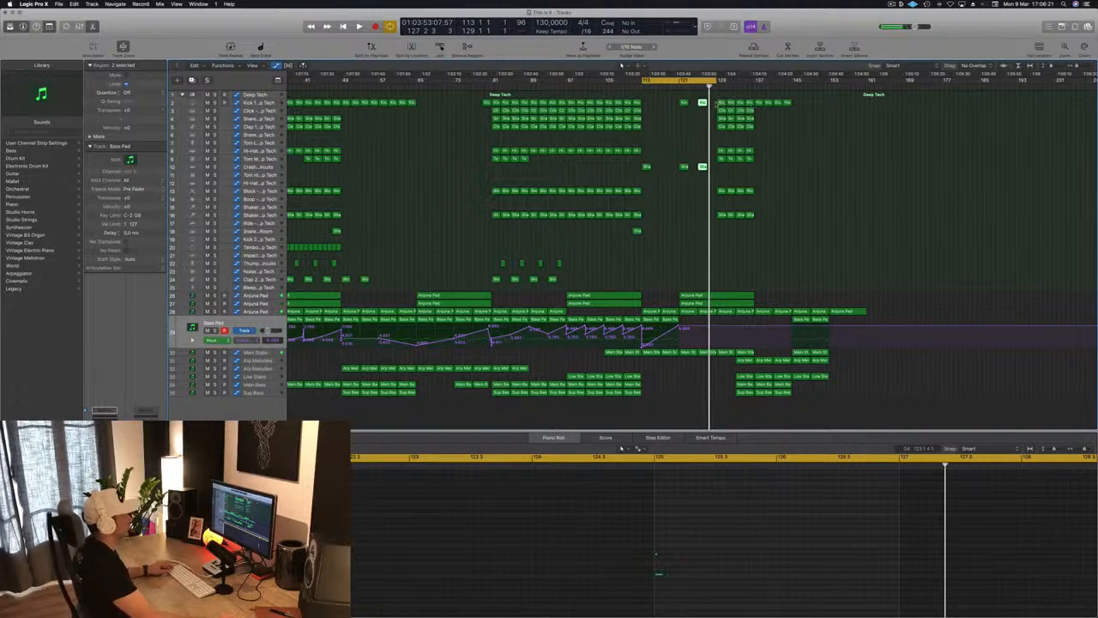
left_click_drag(717, 102, 798, 253)
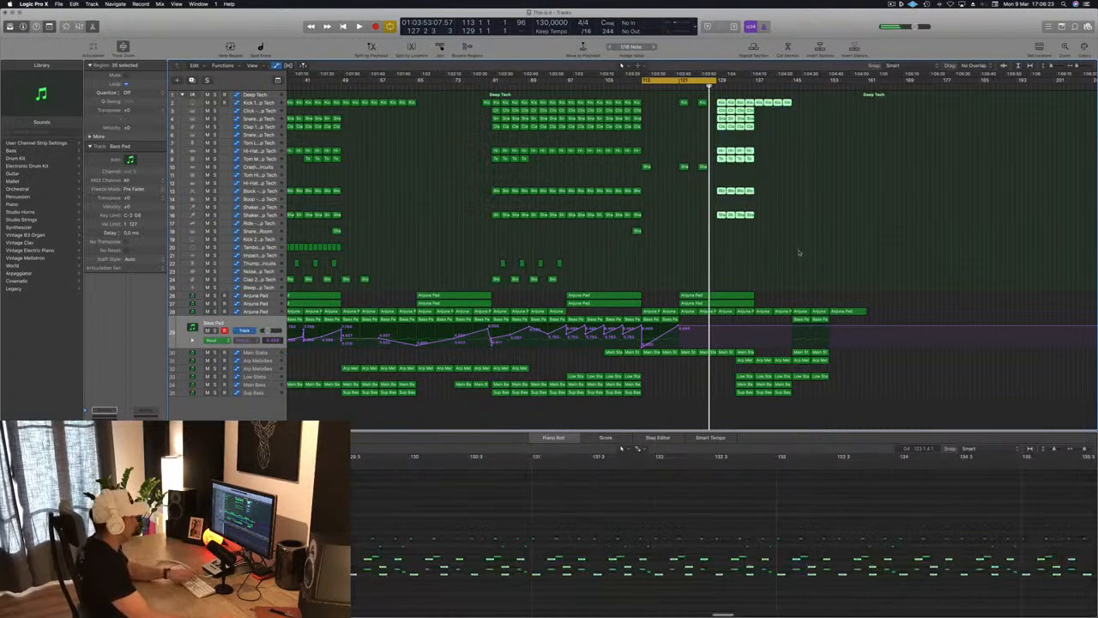
key("Delete")
key("space")
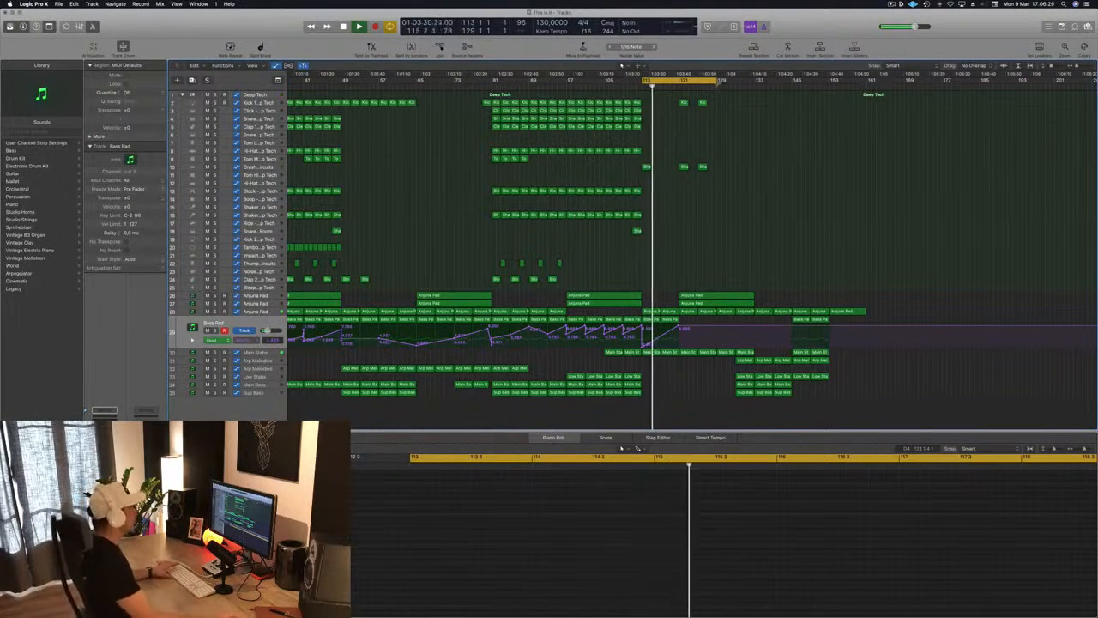
- Copy the kick and crash regions at bars 121 and 125 to bars 129 and 133, and extend the cycle range to bar 137
left_click_drag(726, 98, 680, 170)
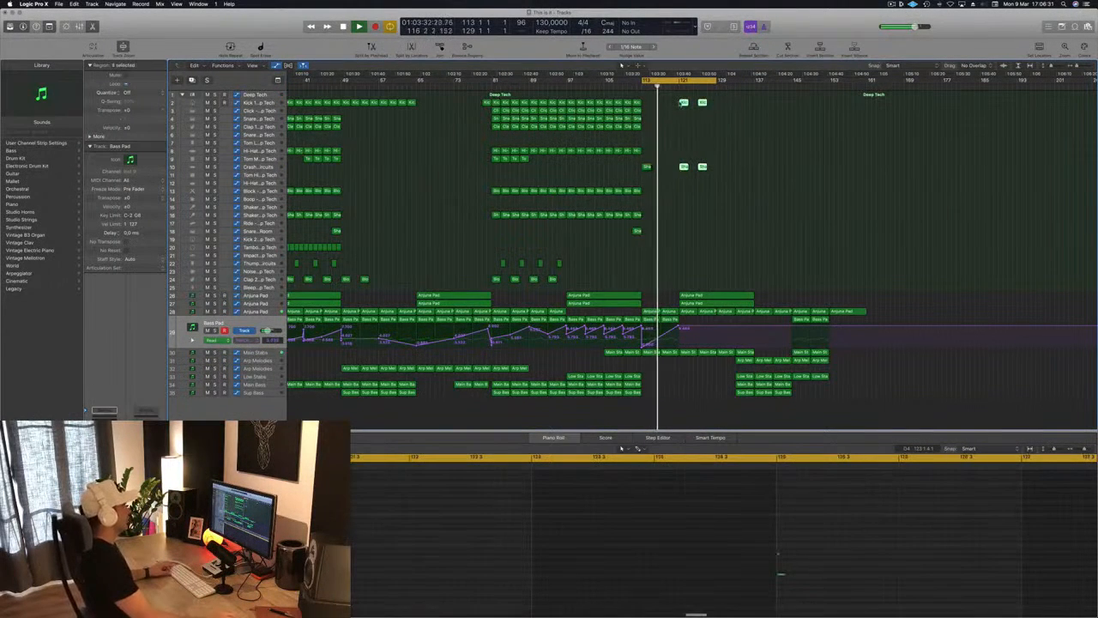
left_click_drag(684, 102, 755, 84)
left_click(802, 150)
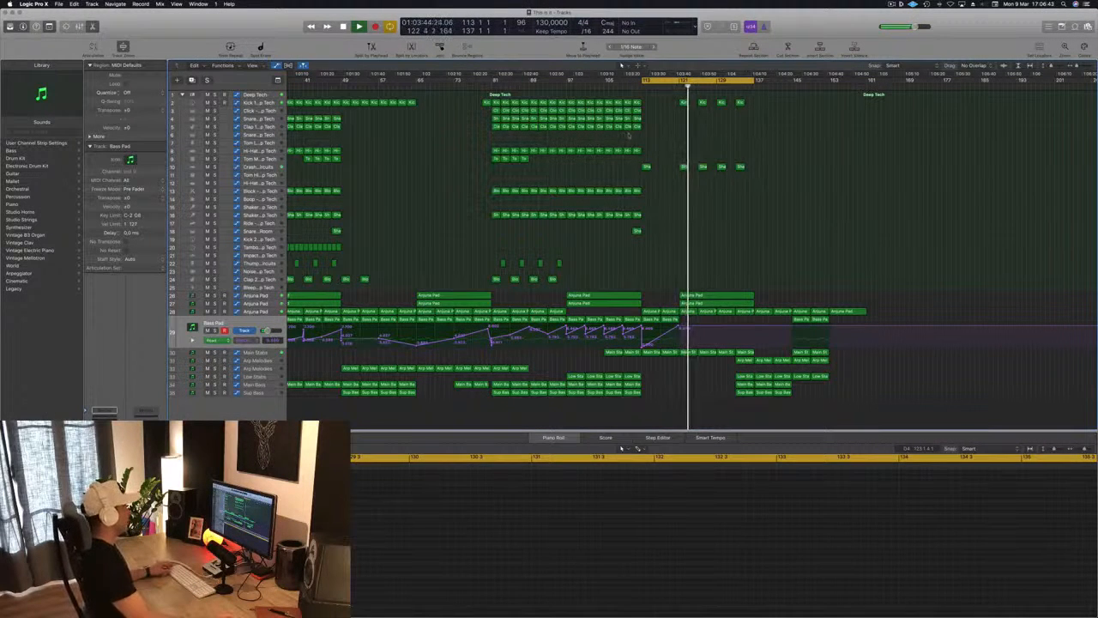
- Copy the last Clap 1 region before bar 113 onto the snare track at bar 129 and raise its notes one semitone
left_click(637, 127)
left_click_drag(637, 127, 721, 135)
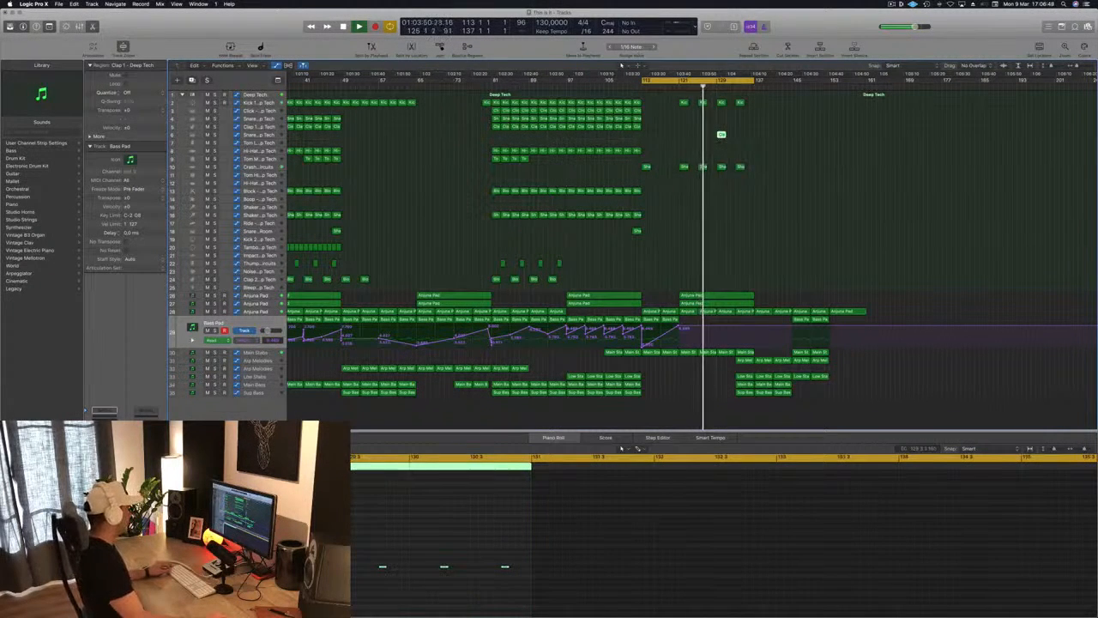
left_click(543, 594)
scroll(543, 594, "left", 2)
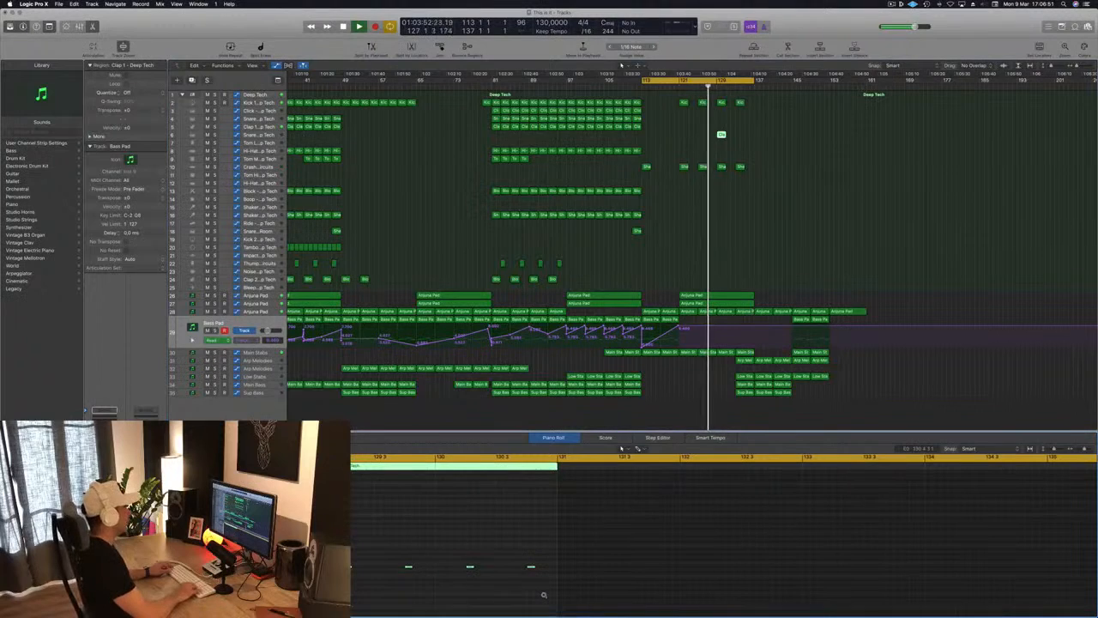
scroll(543, 594, "down", 1)
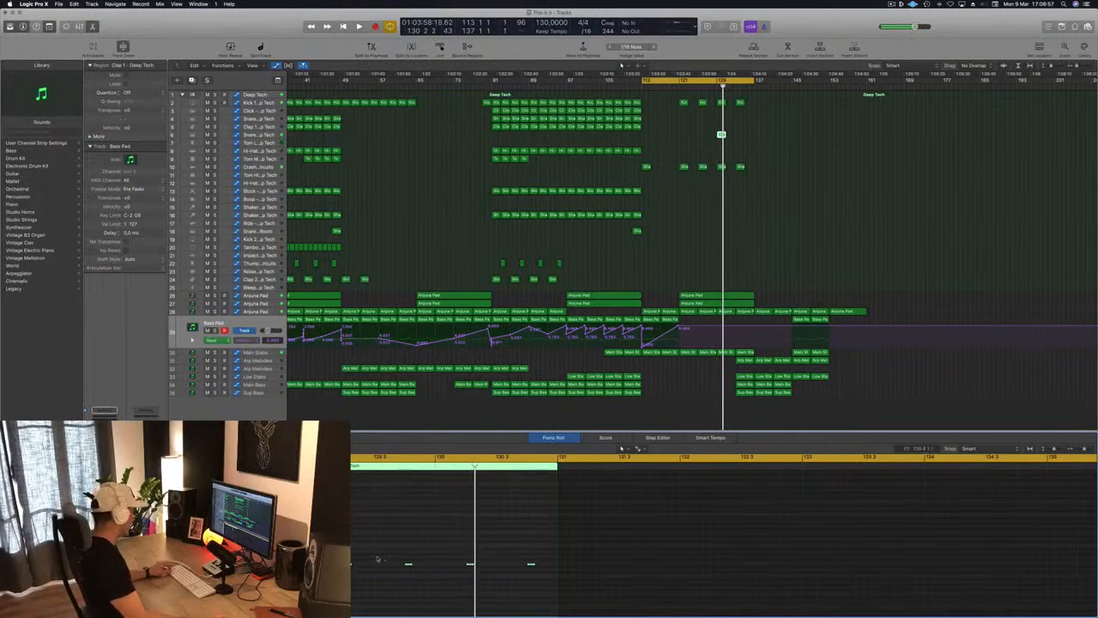
- Duplicate the notes in the copied clap region into a continuous eighth-note pattern and replay from bar 113
left_click_drag(349, 565, 330, 565)
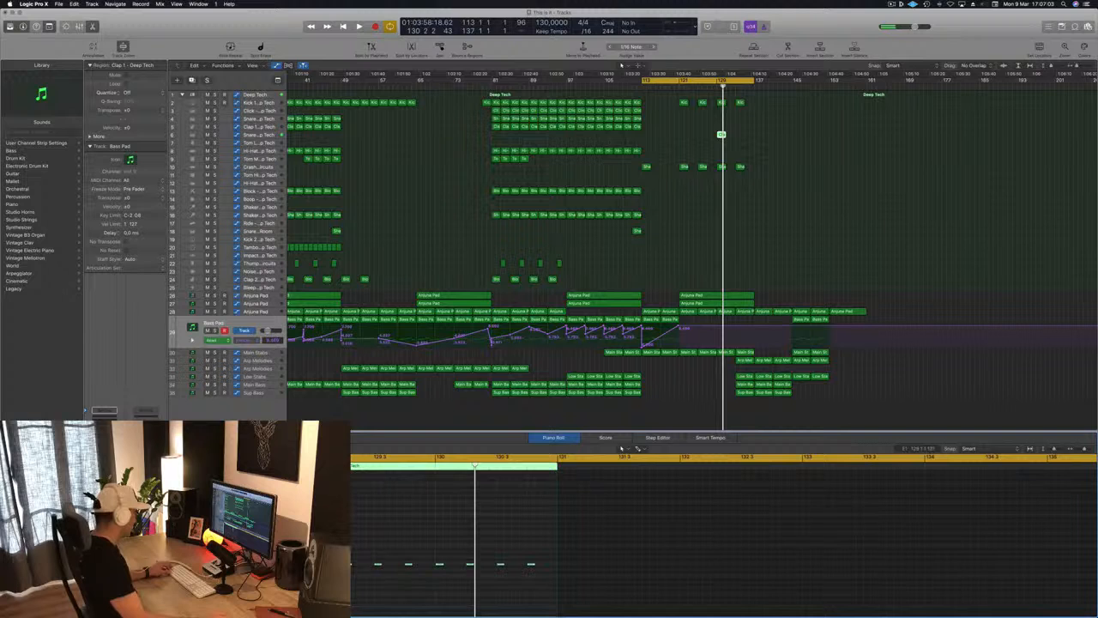
left_click_drag(316, 565, 332, 565)
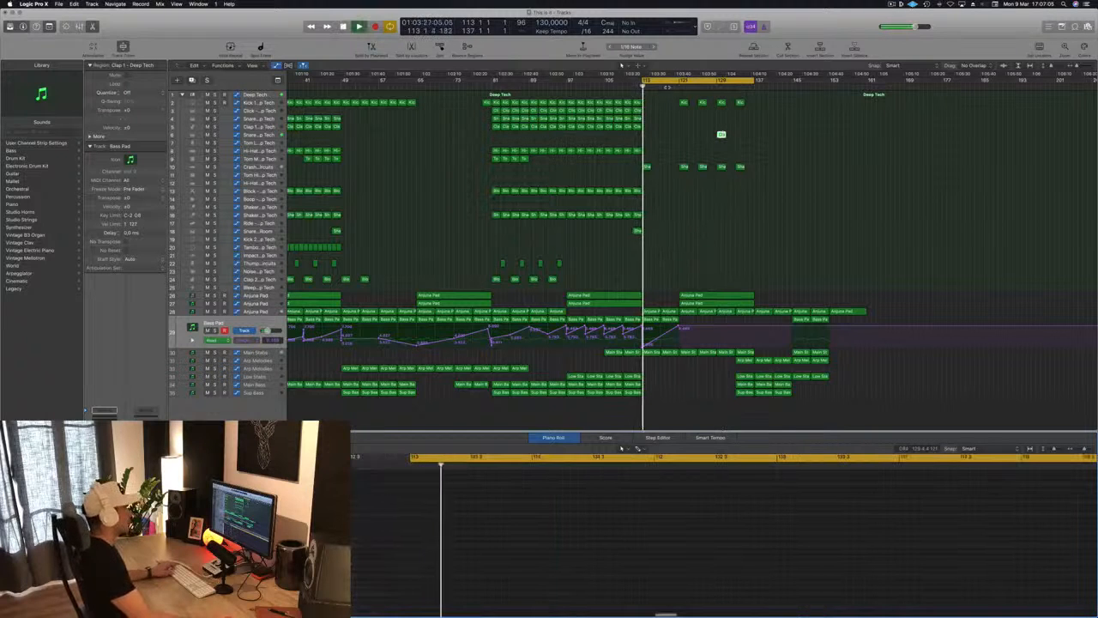
scroll(672, 287, "down", 3)
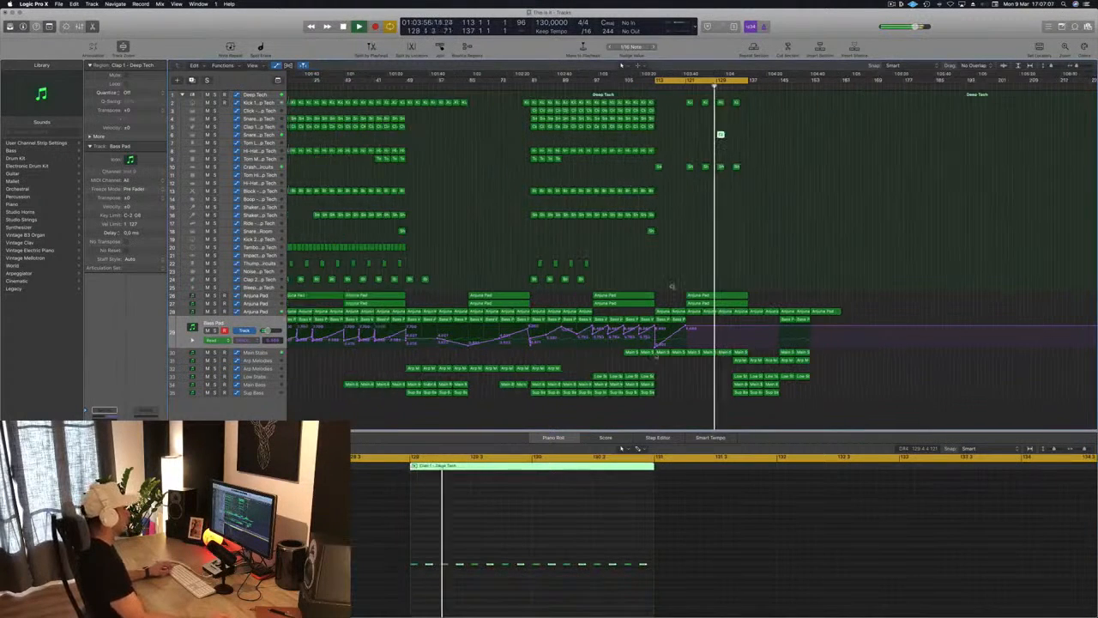
- Copy the edited clap region on the snare track from bar 129 to bars 131, 133 and 135
scroll(759, 136, "up", 5)
scroll(759, 136, "up", 2)
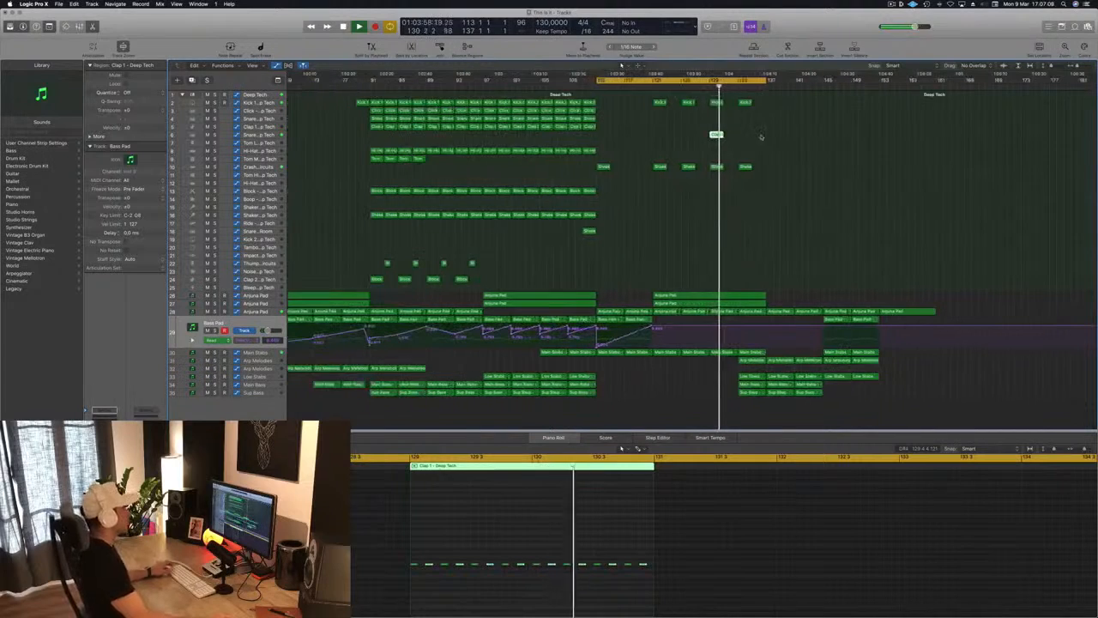
left_click_drag(718, 135, 747, 141)
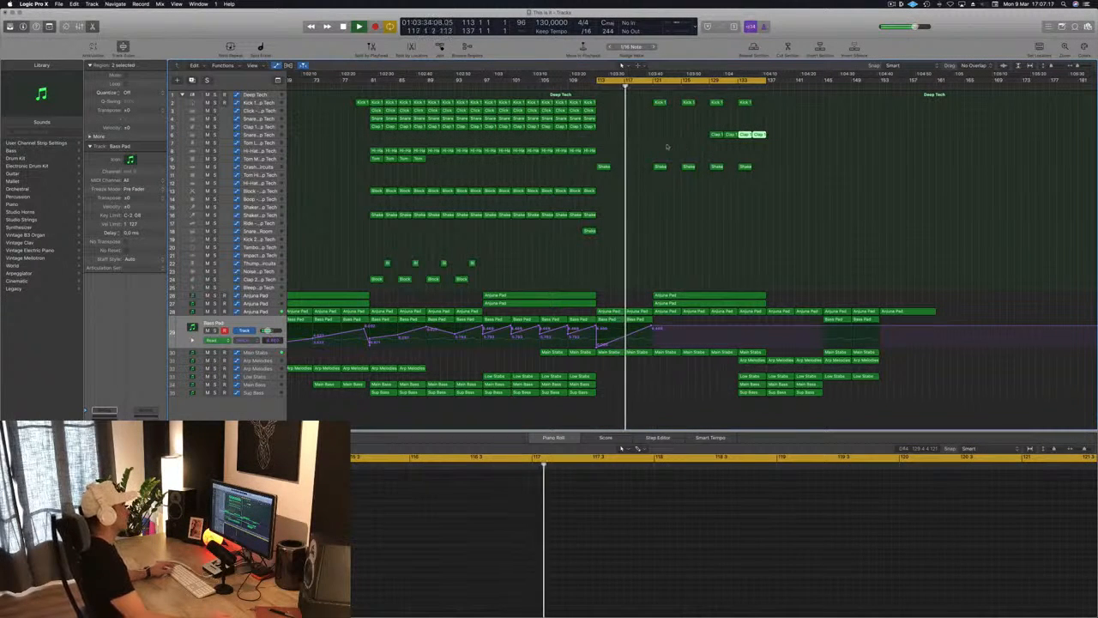
scroll(678, 210, "left", 2)
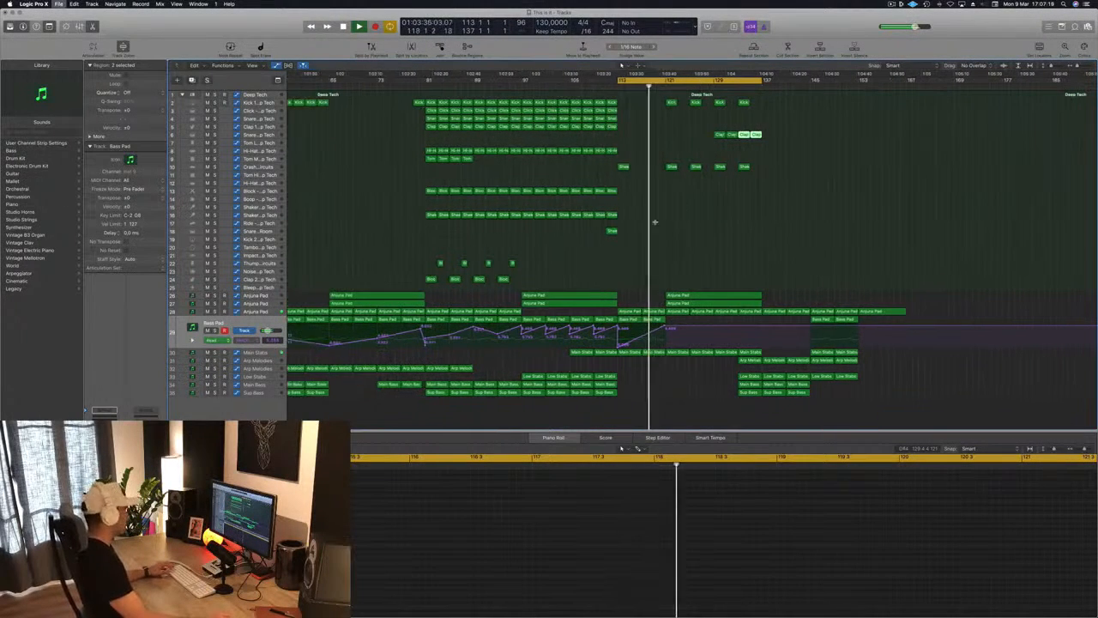
scroll(657, 225, "left", 3)
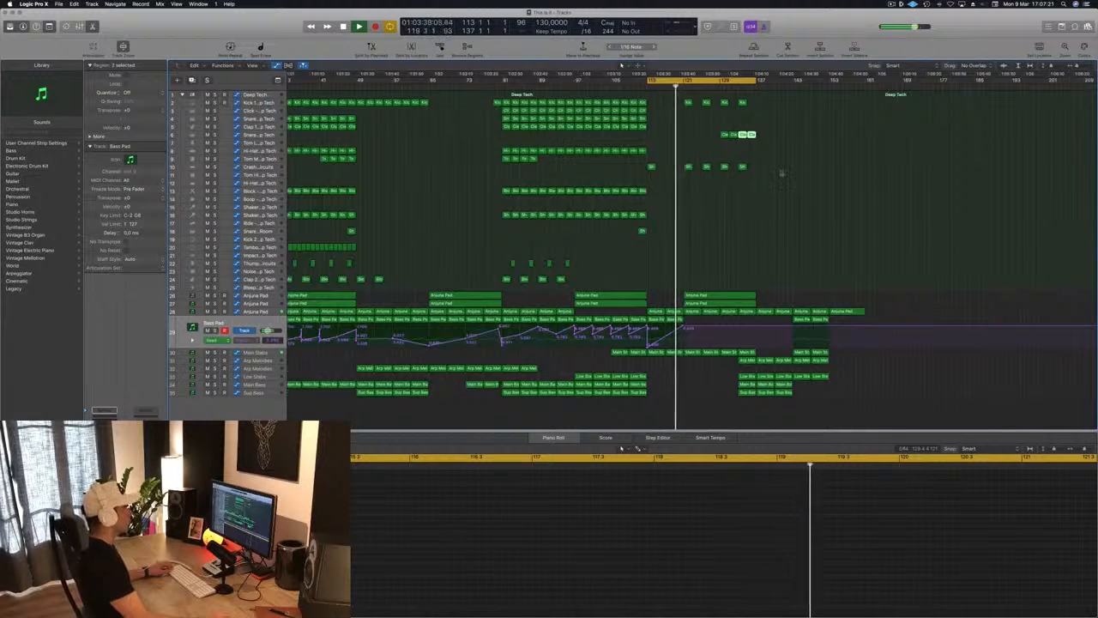
- Select the Main Stabs track and move its two regions at bars 129 and 133 to the empty area past bar 170
scroll(755, 202, "up", 2)
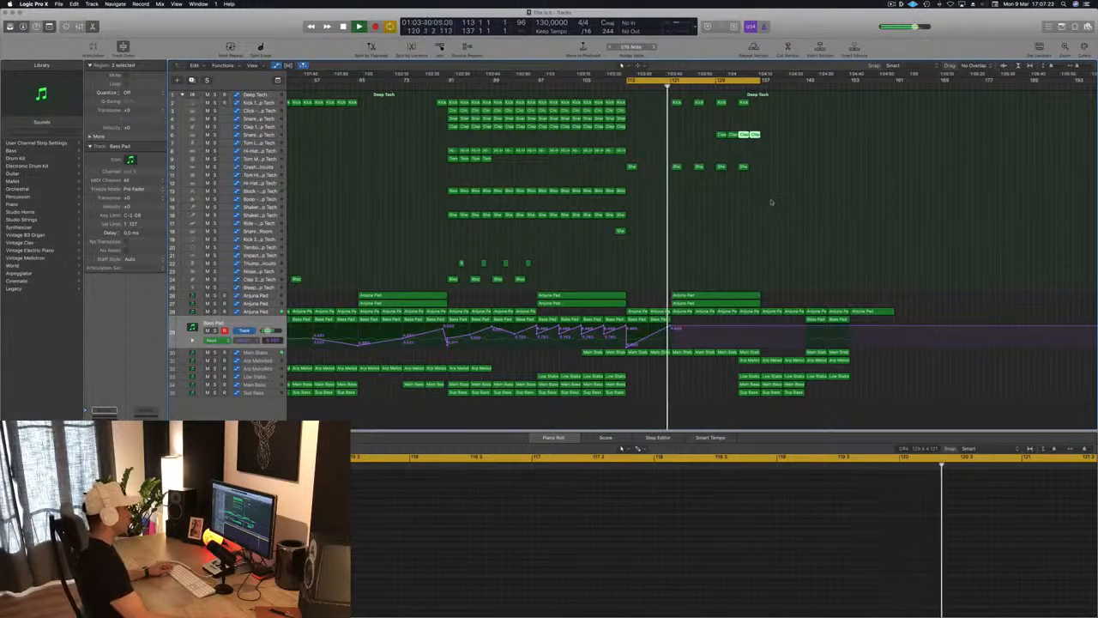
left_click(772, 202)
left_click(262, 356)
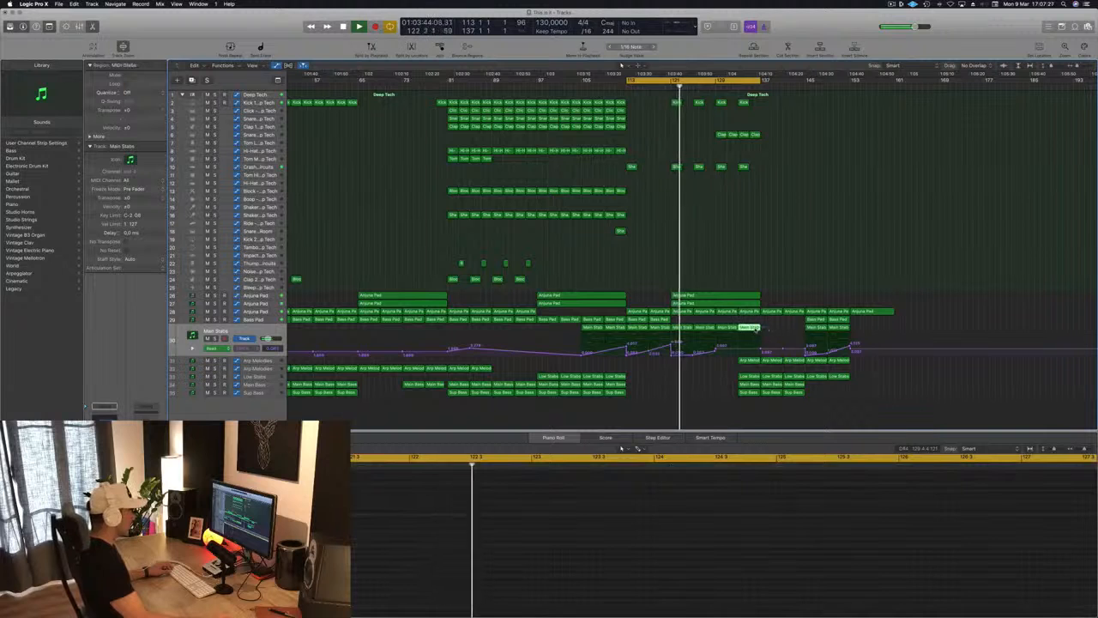
left_click_drag(772, 329, 978, 332)
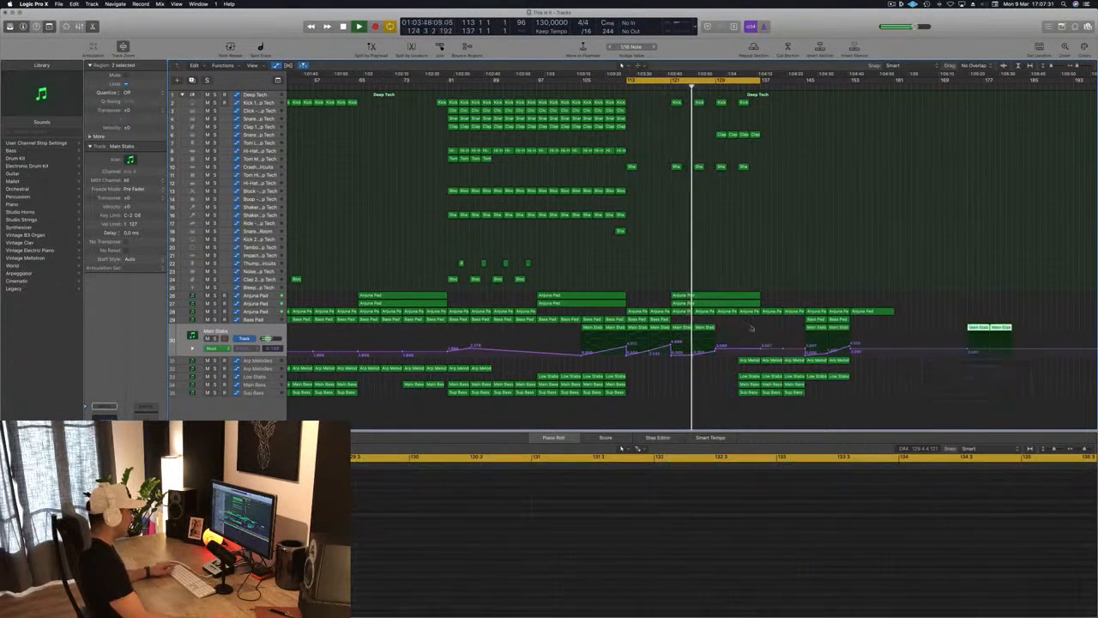
- Fill bars 129–137 with Main Stabs regions again and reshape the track's automation into a steady rise peaking at bar 137
mouse_move(726, 331)
left_mouse_down()
mouse_move(683, 330)
mouse_move(721, 330)
left_mouse_up()
left_click(716, 356)
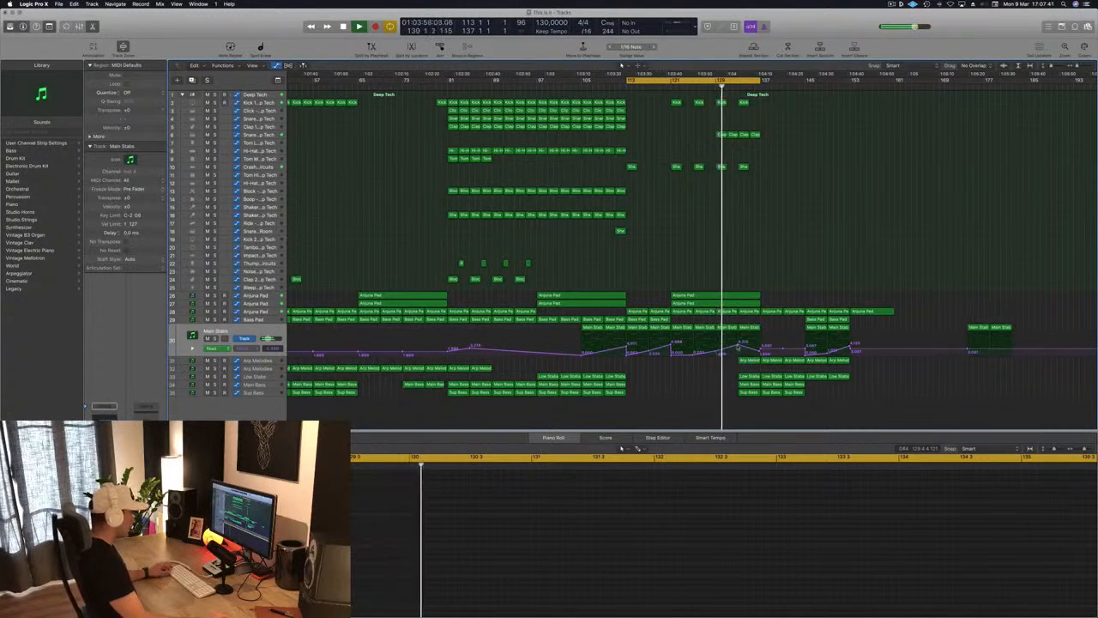
left_click_drag(738, 345, 759, 348)
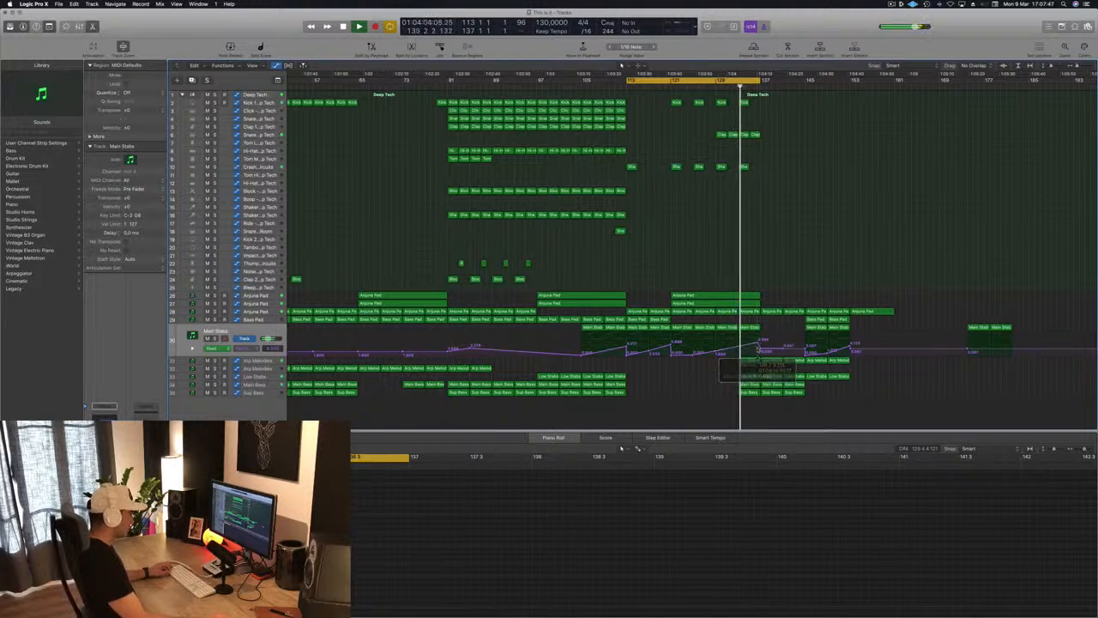
key("super+Left")
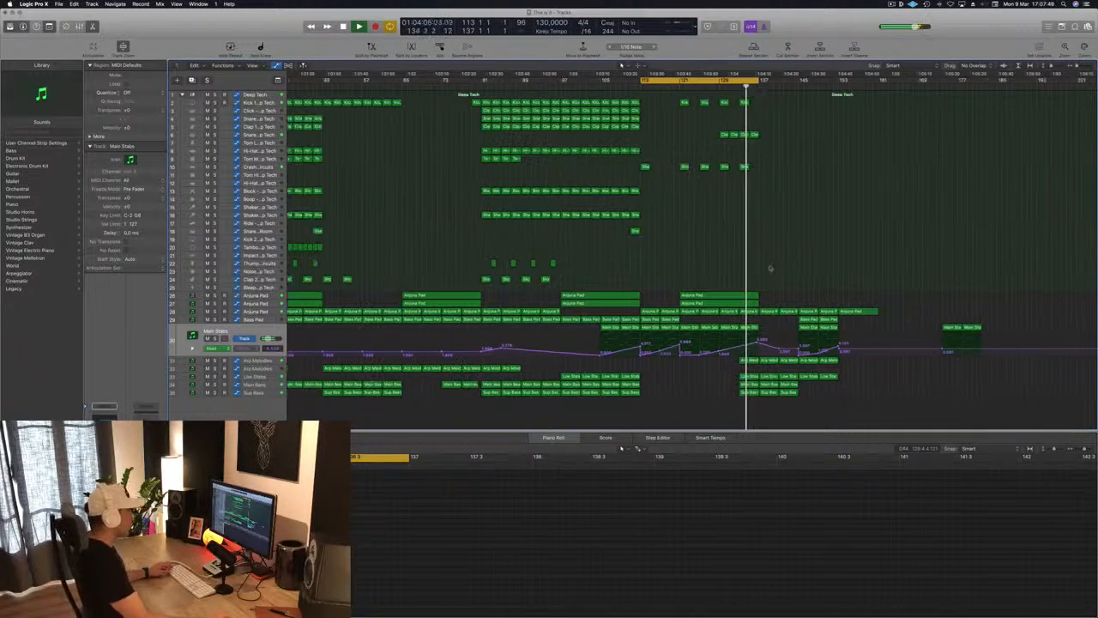
key("super+Right")
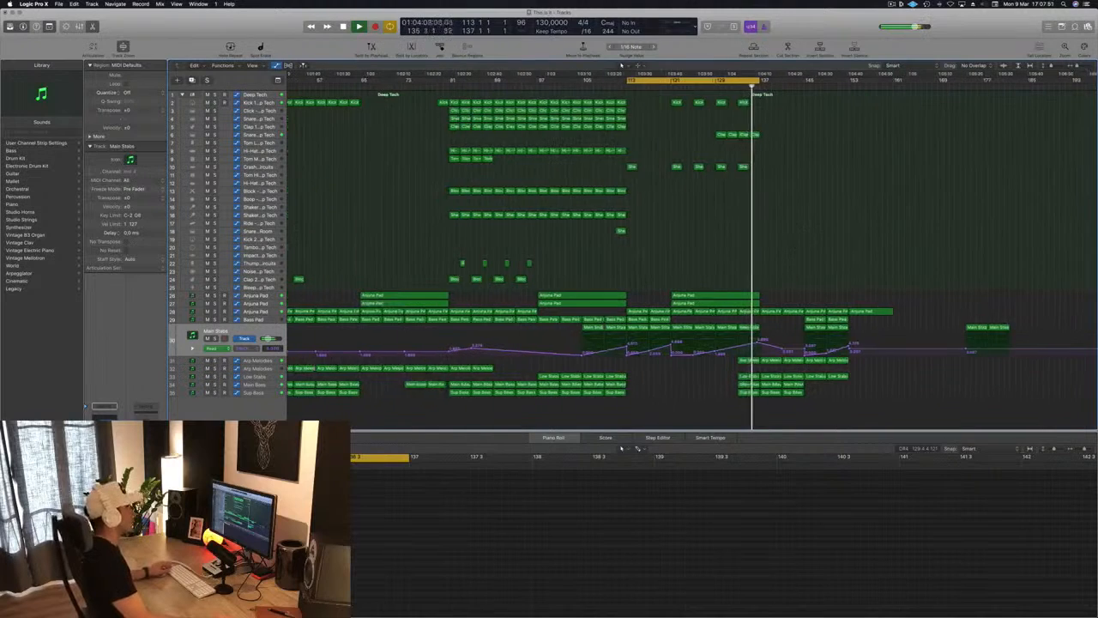
key("super+Left")
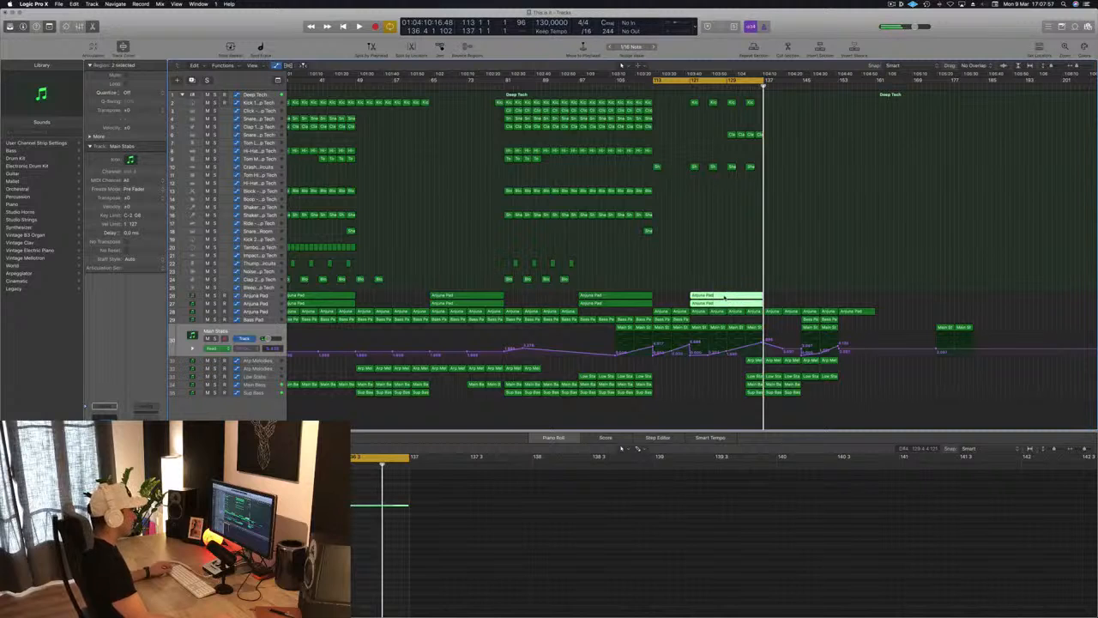
- Move the two long Anjuna Pad regions from bar 121 to bar 129 and replay from about bar 128
left_click_drag(725, 297, 763, 302)
scroll(739, 254, "left", 2)
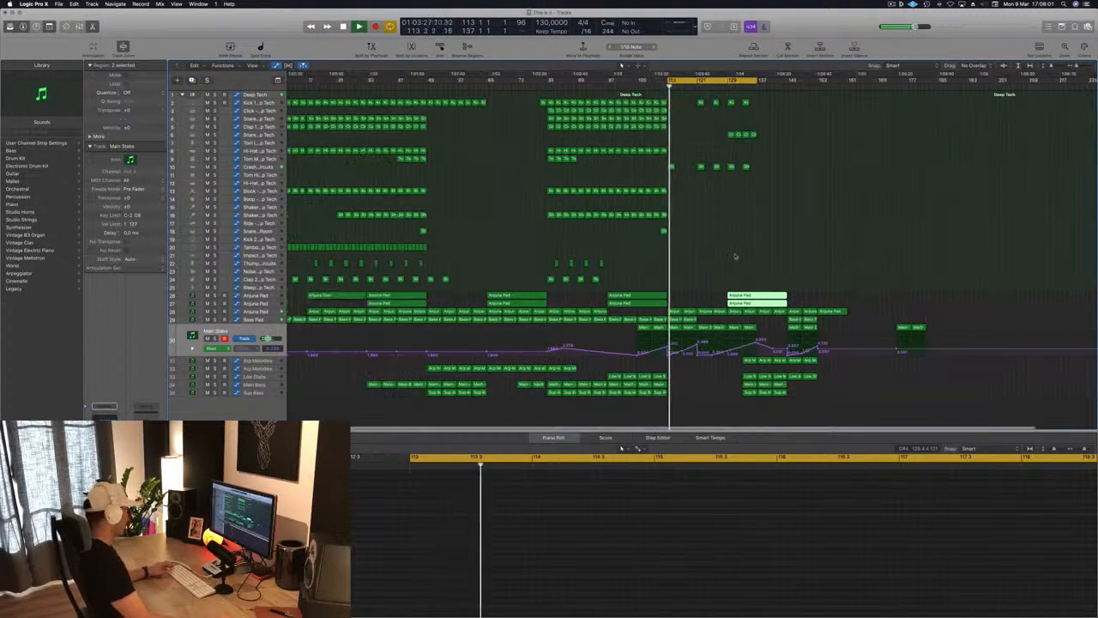
left_click(725, 86)
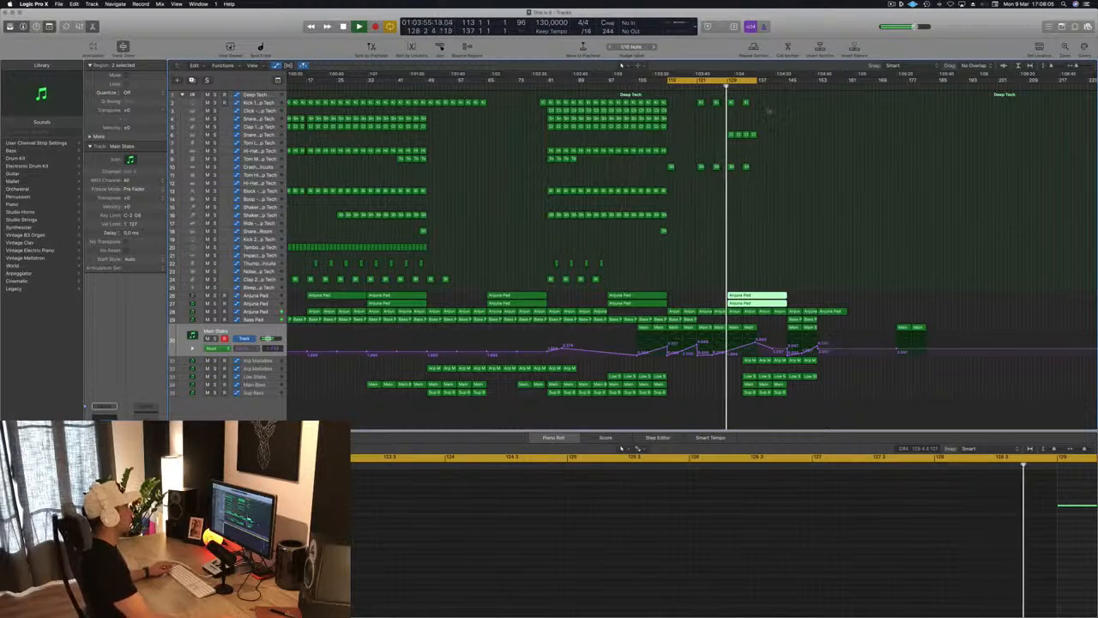
- Replay the snare build-up from about bar 128 and change the snare track's patch to Snare 1 - Analog Circuits after trying After Party
left_click(261, 136)
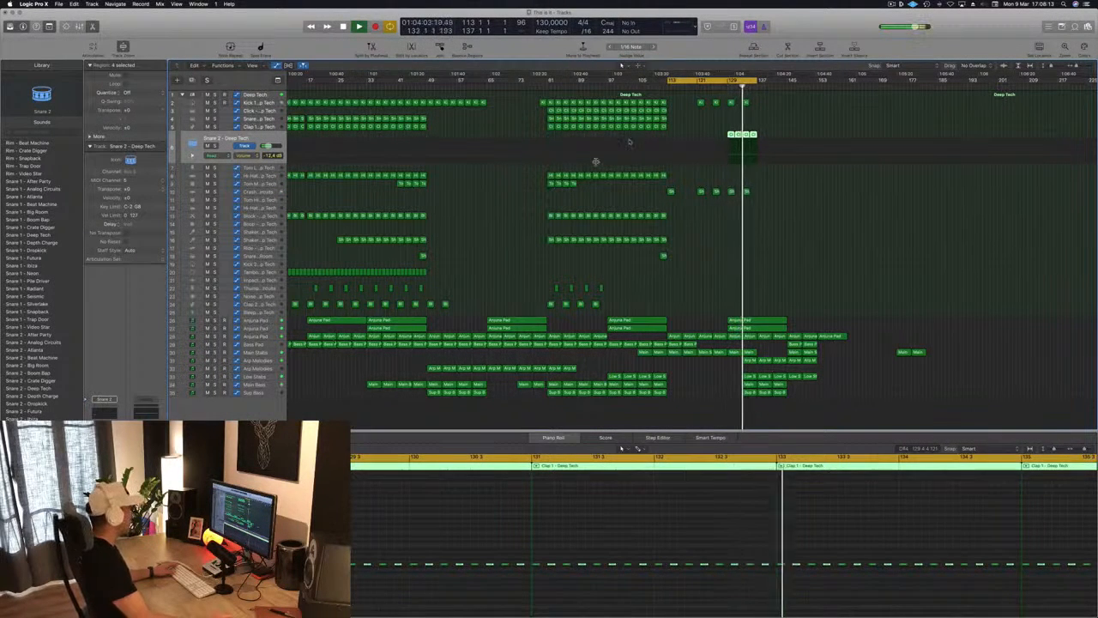
left_click(724, 88)
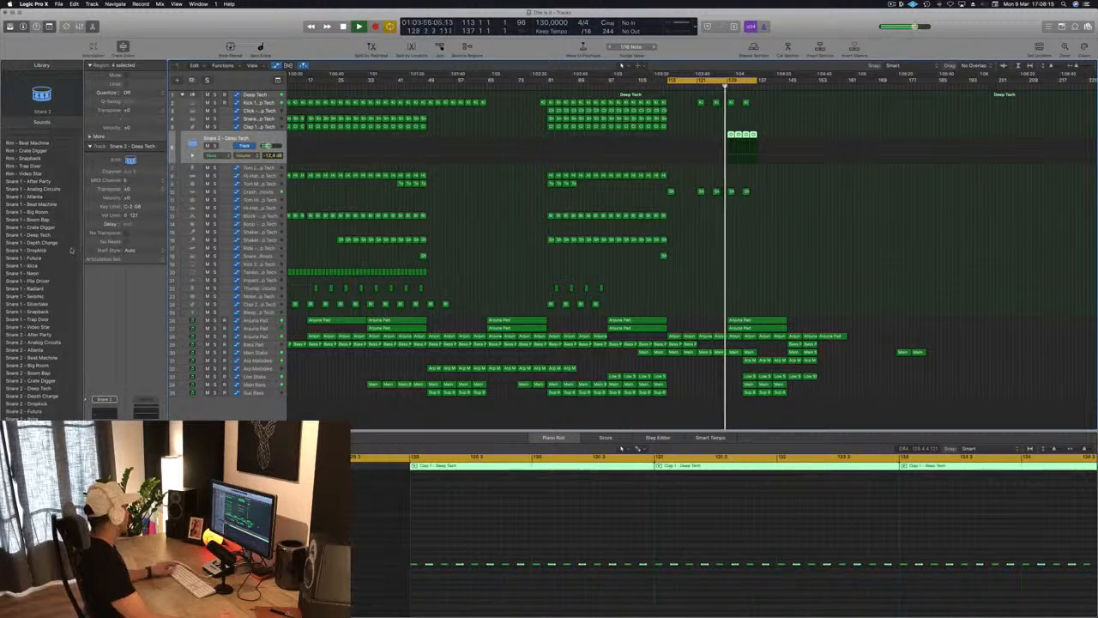
left_click(41, 181)
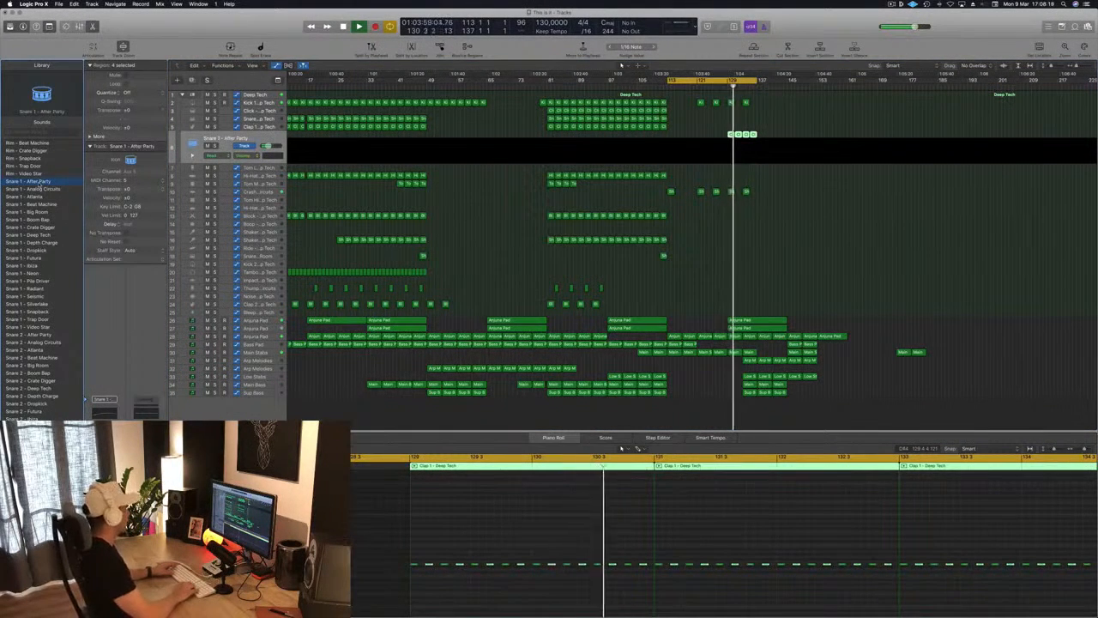
left_click(39, 188)
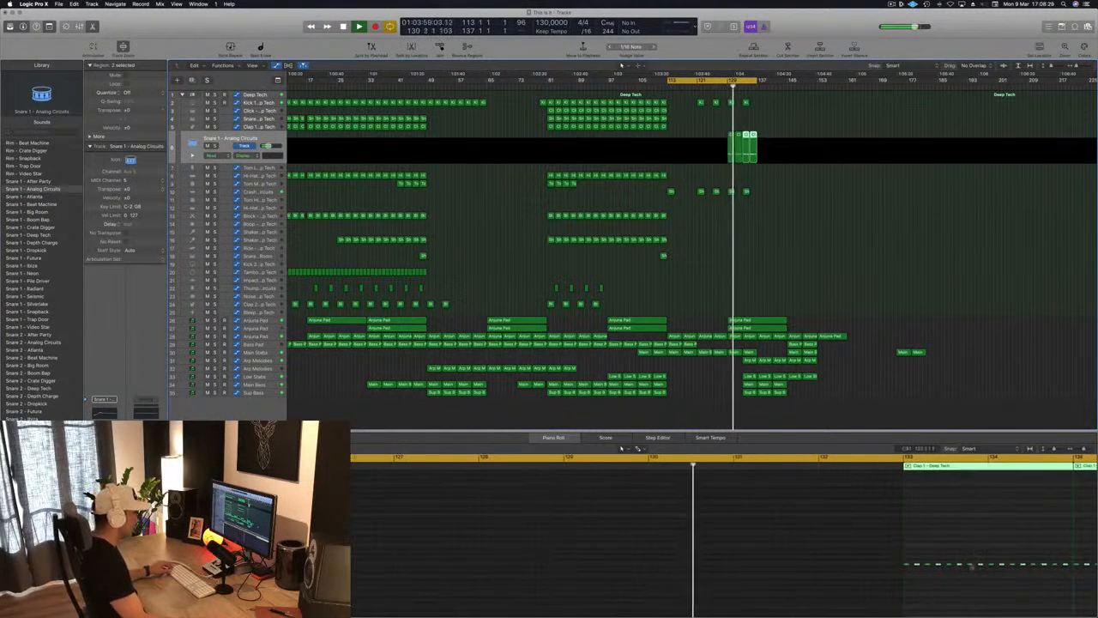
- Fill the snare regions at bars 133 and 135 with a continuous sixteenth-note pattern and extend the cycle range to about bar 159
scroll(877, 558, "down", 3)
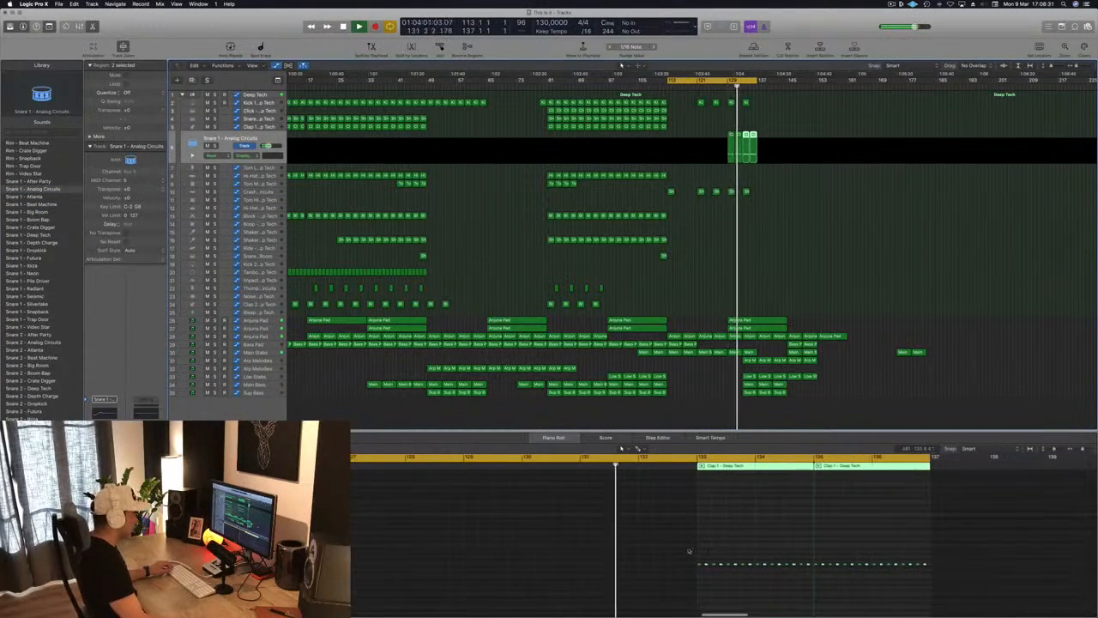
scroll(717, 566, "up", 3)
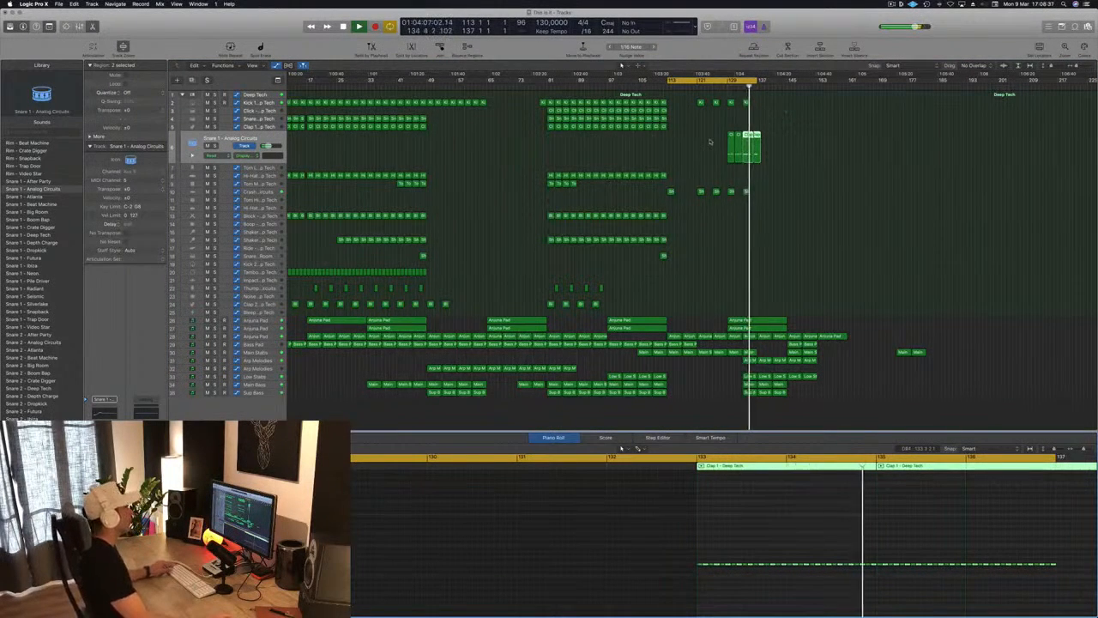
key("super+Left")
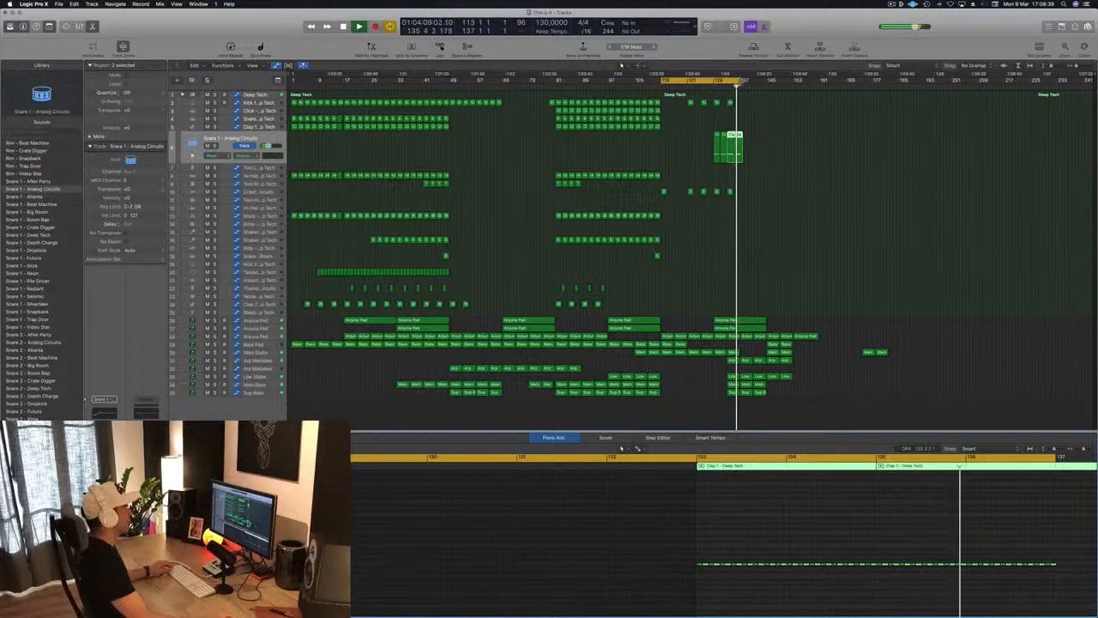
left_click_drag(745, 81, 811, 81)
key("super+Right")
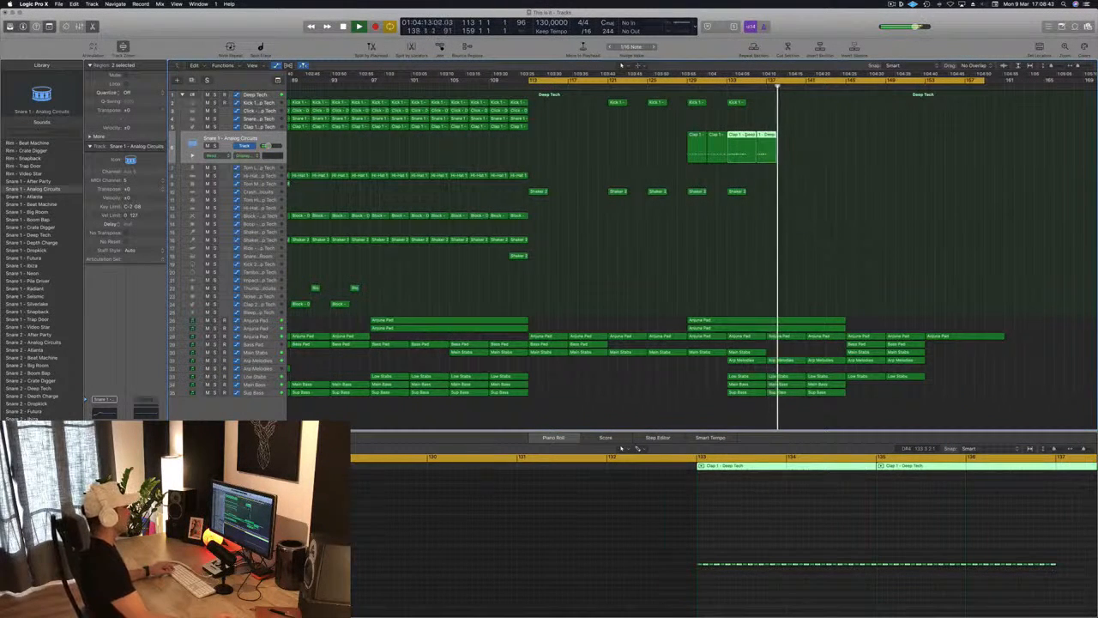
- Split the overlapping snare regions at bar 135, splitting the crossing notes, and delete the last snare region there
left_click(745, 140)
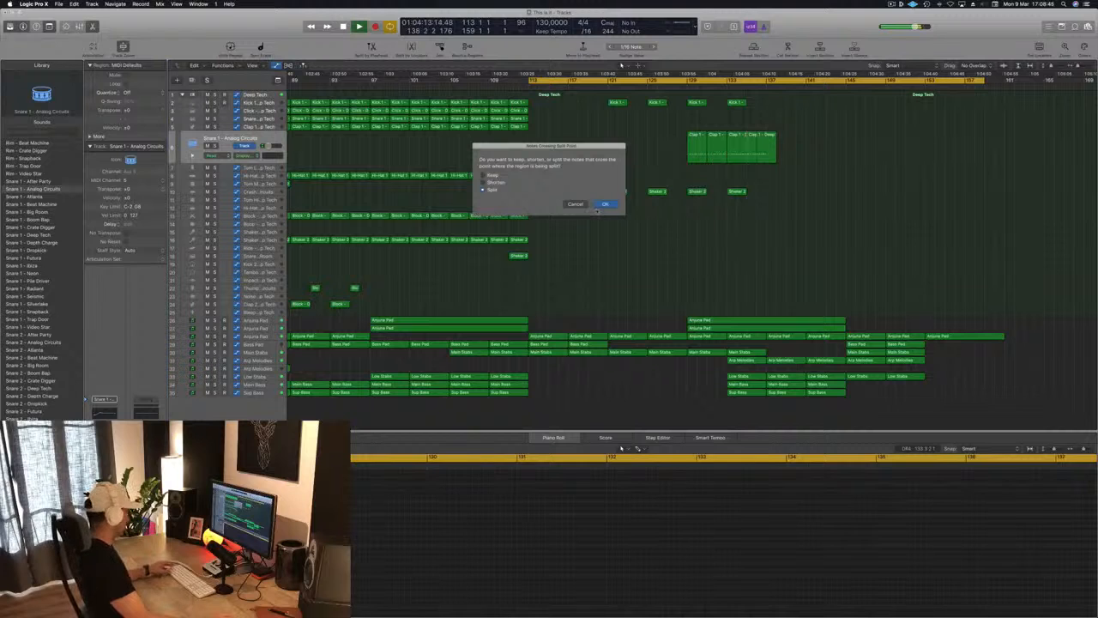
left_click(606, 204)
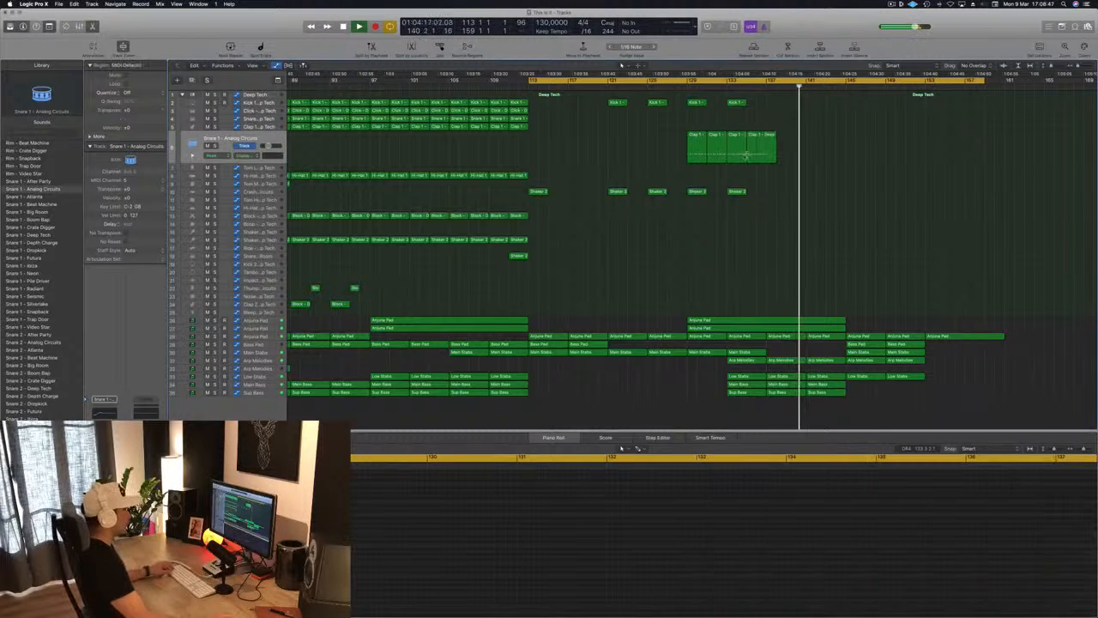
left_click(742, 154)
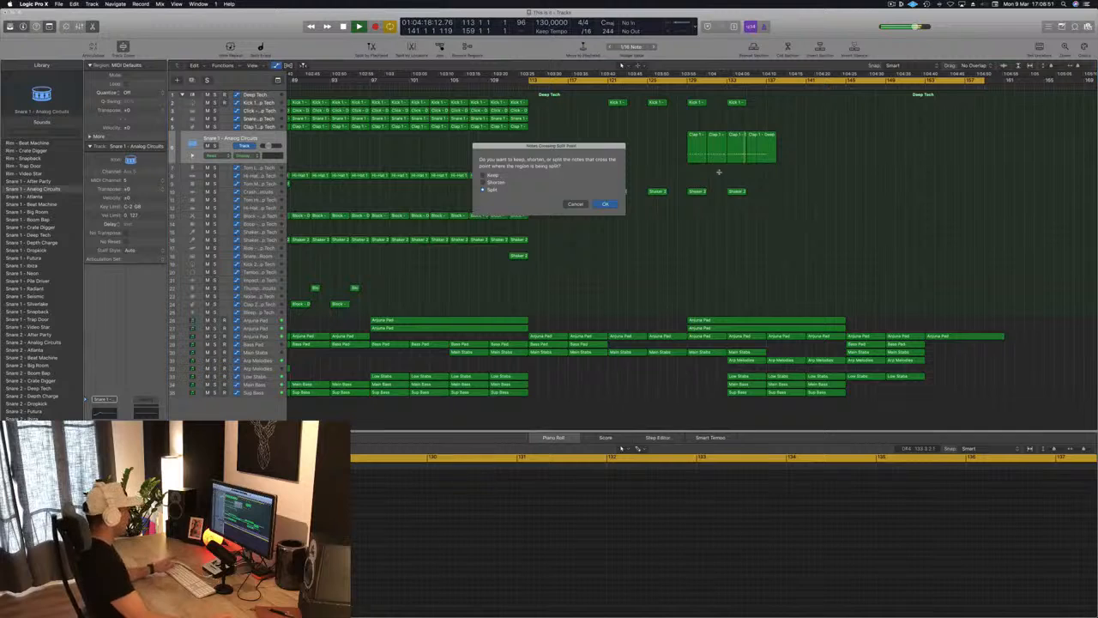
key("Return")
left_click(746, 146)
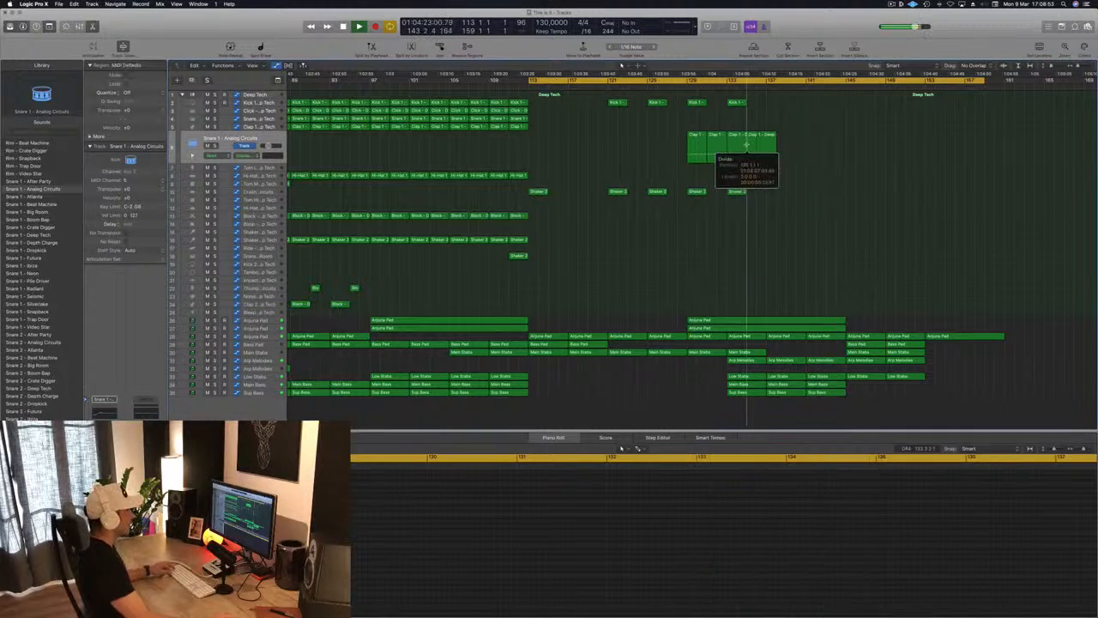
key("Return")
left_click(754, 150)
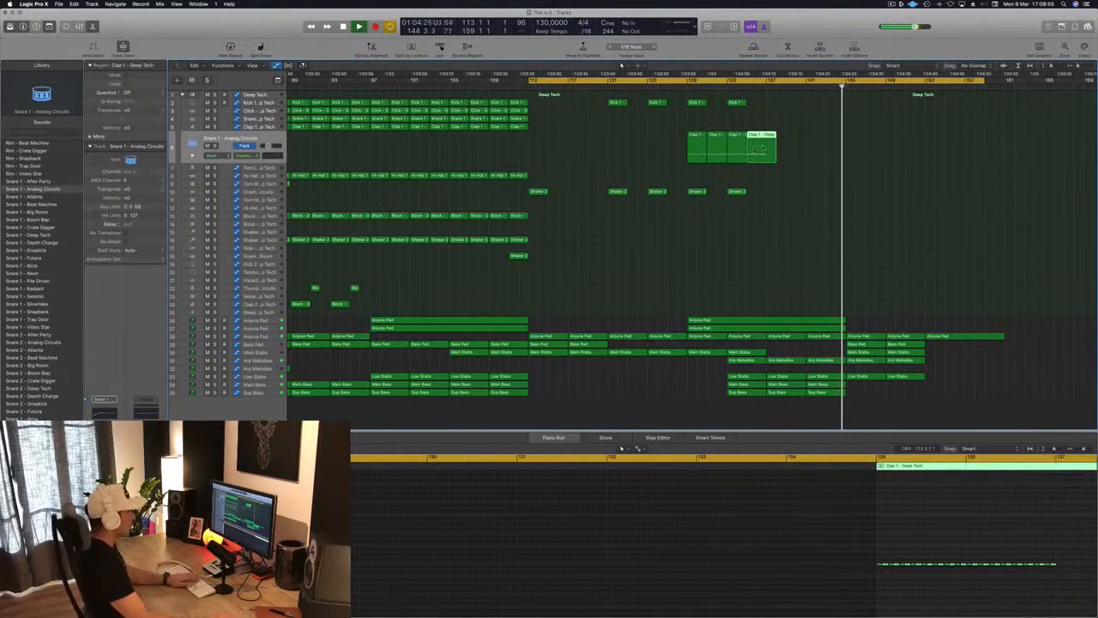
key("Delete")
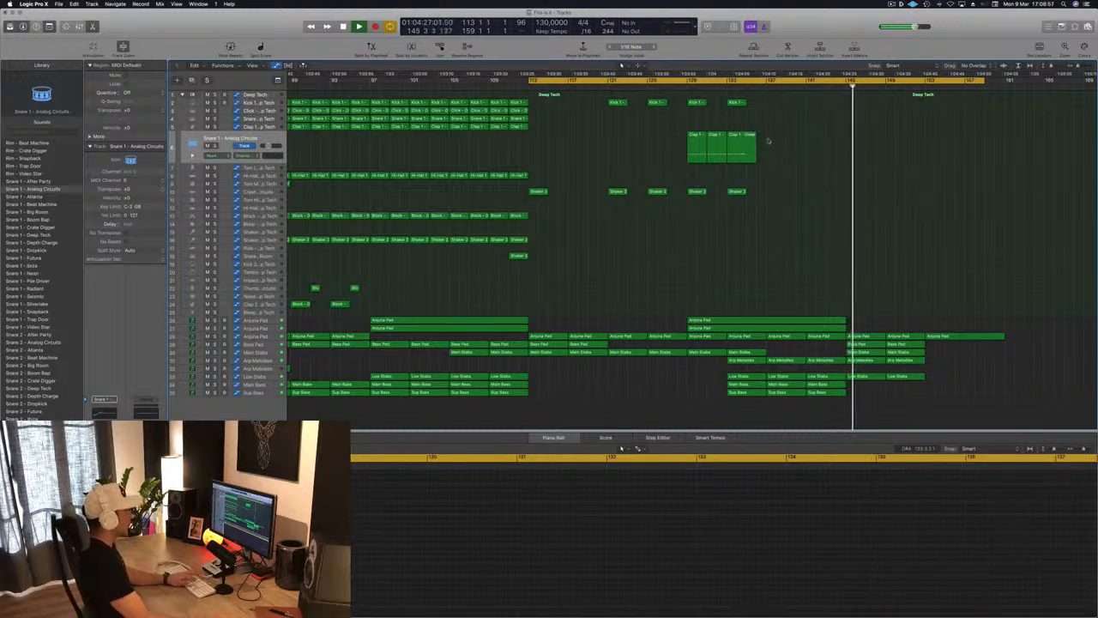
- Cut the snare region starting at bar 133 at bar 135 and delete the leftover piece
left_click(745, 153)
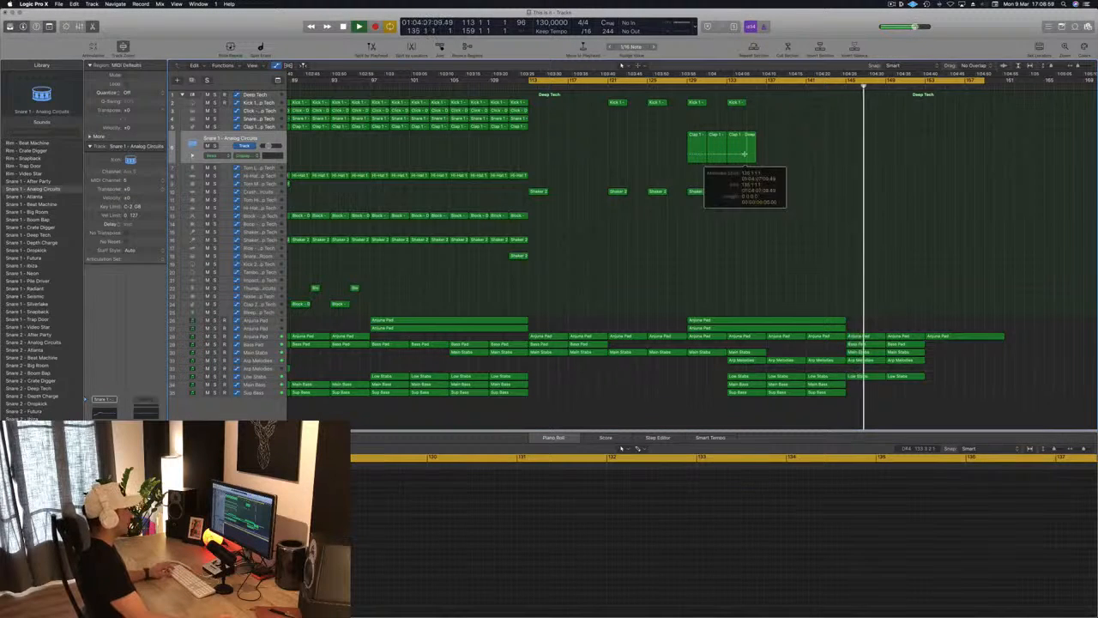
left_click(612, 204)
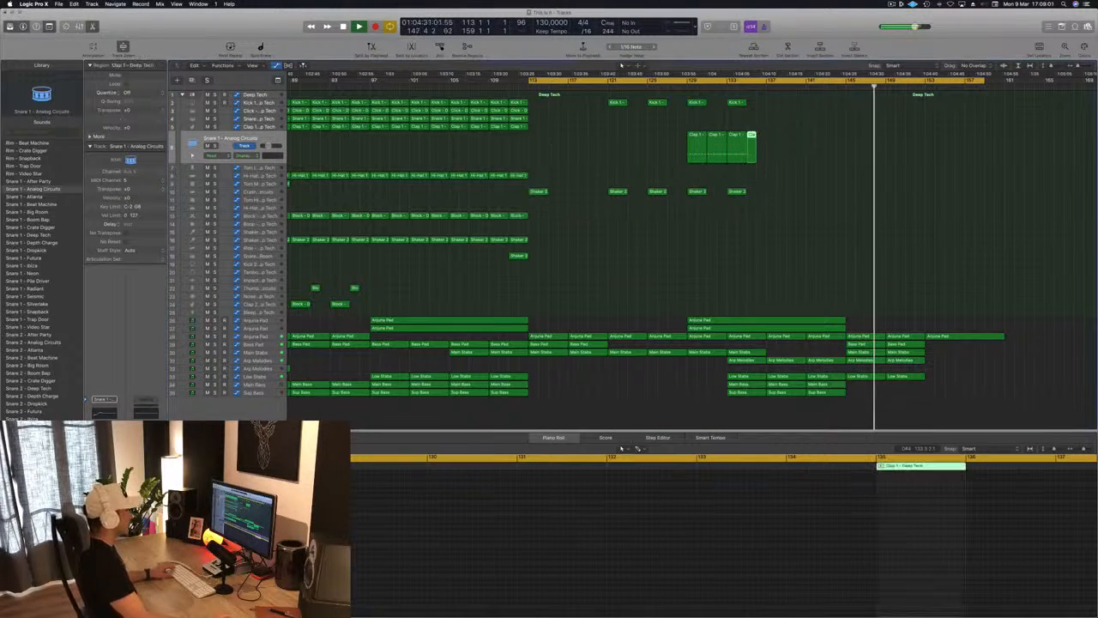
key("Delete")
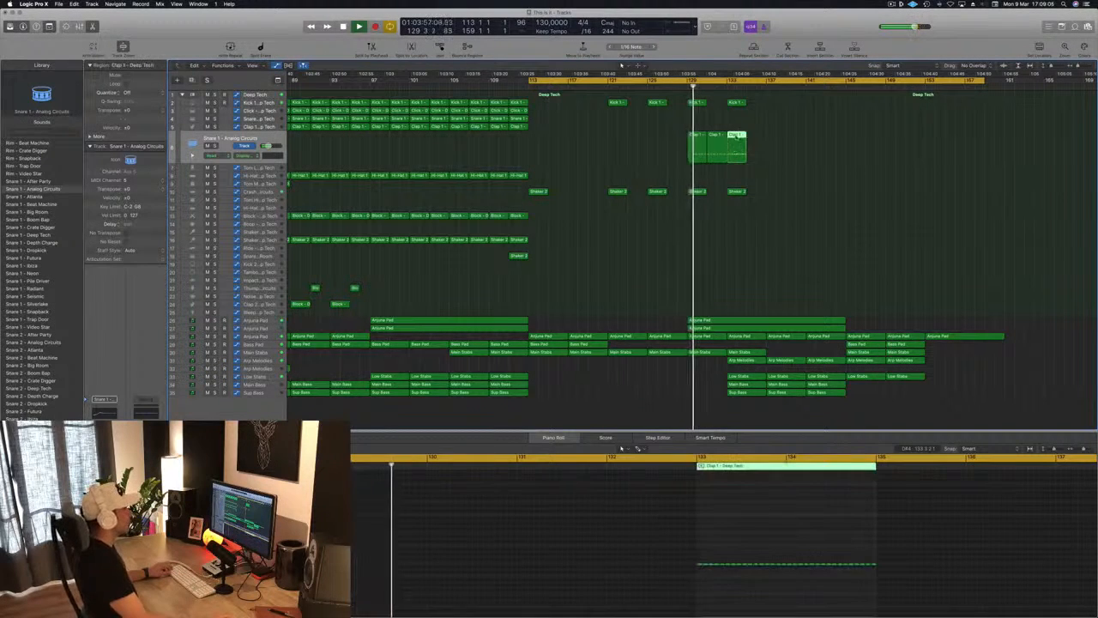
- Copy the sixteenth-note snare region from bar 133 to bars 135, 137, 139 and 141
left_click_drag(746, 135, 747, 136)
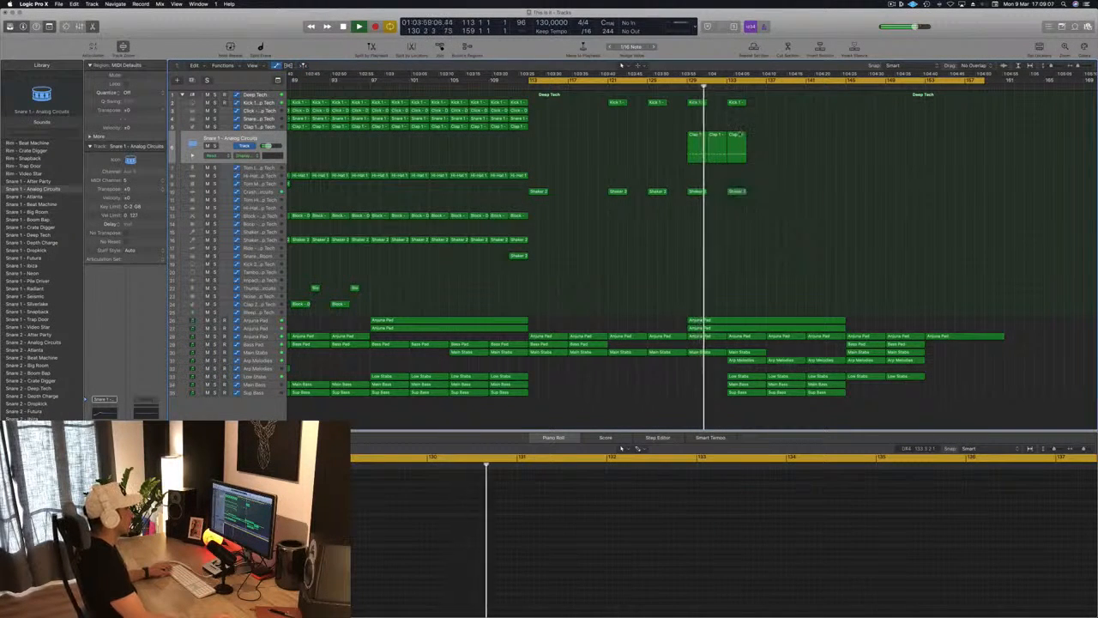
left_click(755, 139)
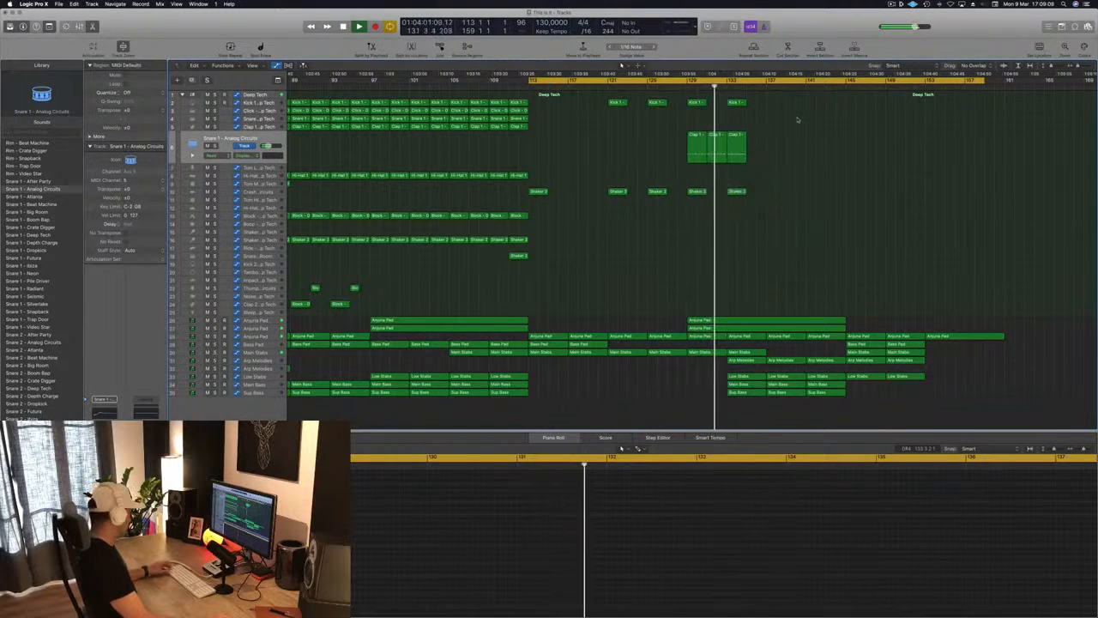
left_click_drag(738, 137, 753, 140)
key("super+Left")
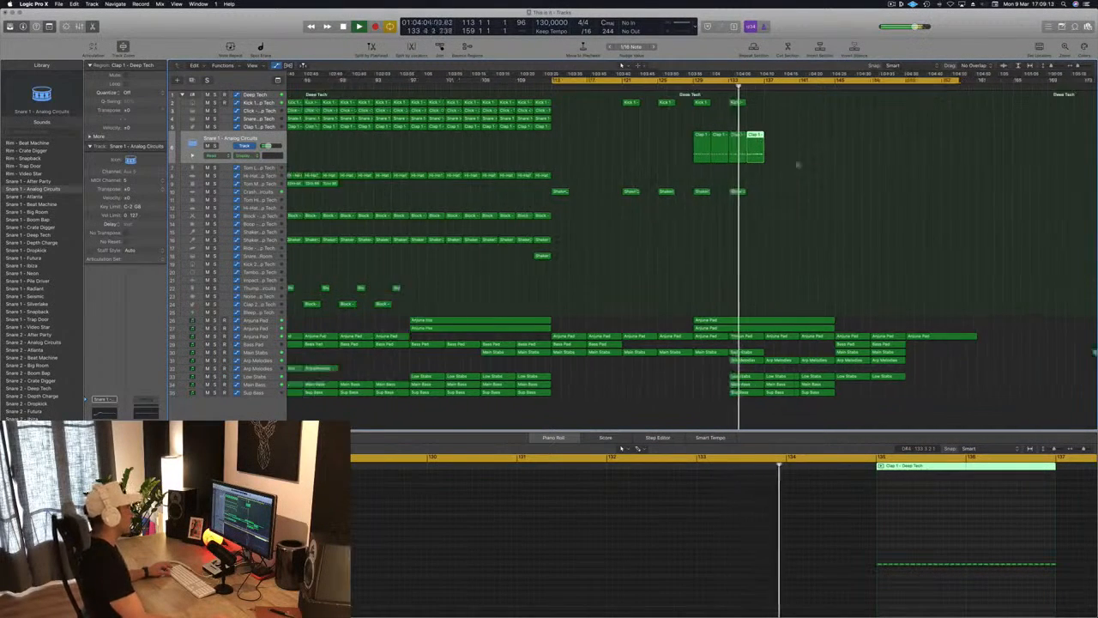
key("super+Right")
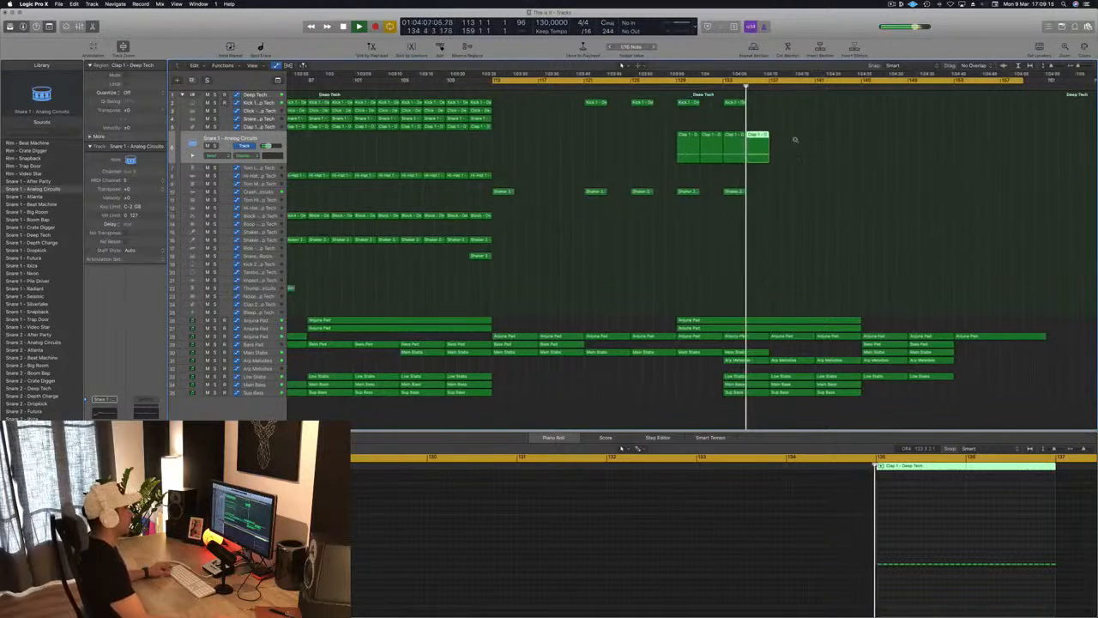
left_click_drag(761, 146, 822, 142)
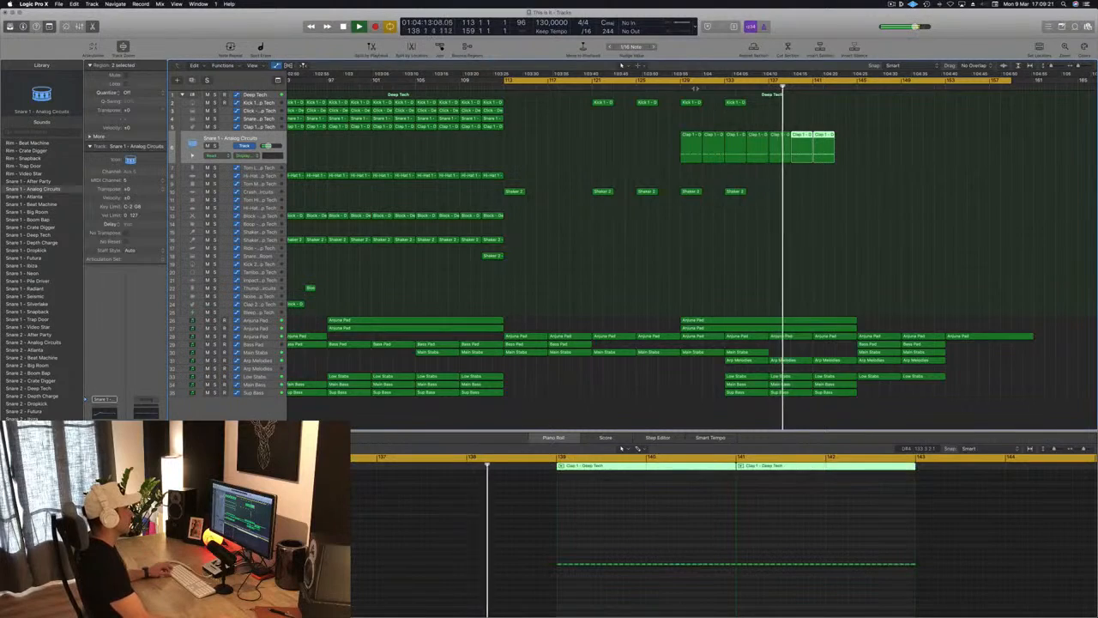
- Copy the Main Stabs regions into the gap at bars 137 and 141
key("shift+comma")
key("super+Left")
key("super+Left")
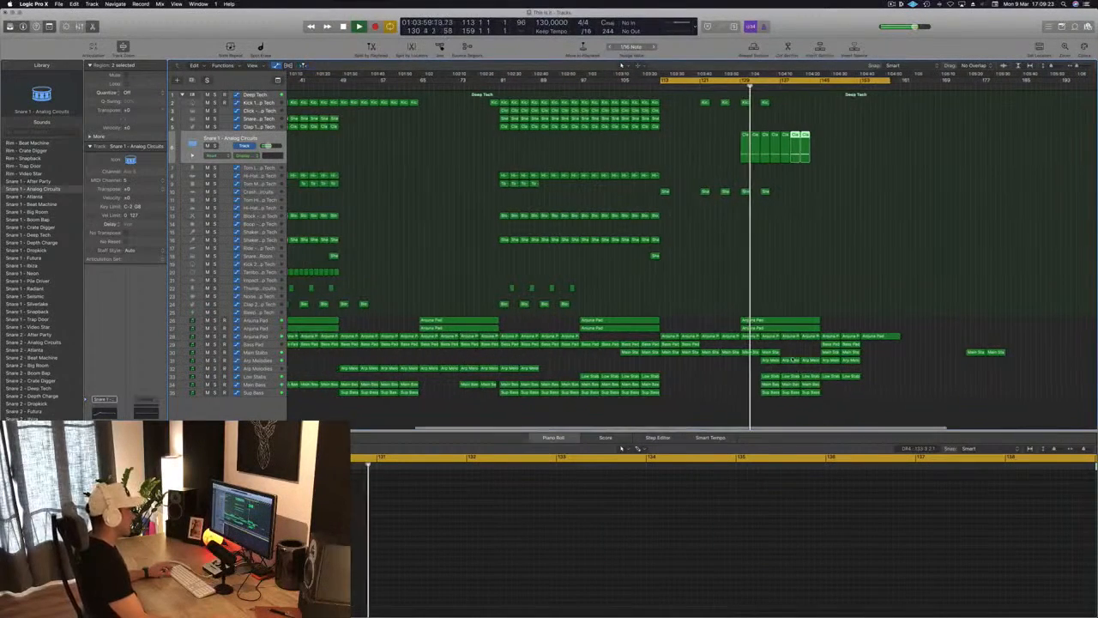
left_click(770, 352)
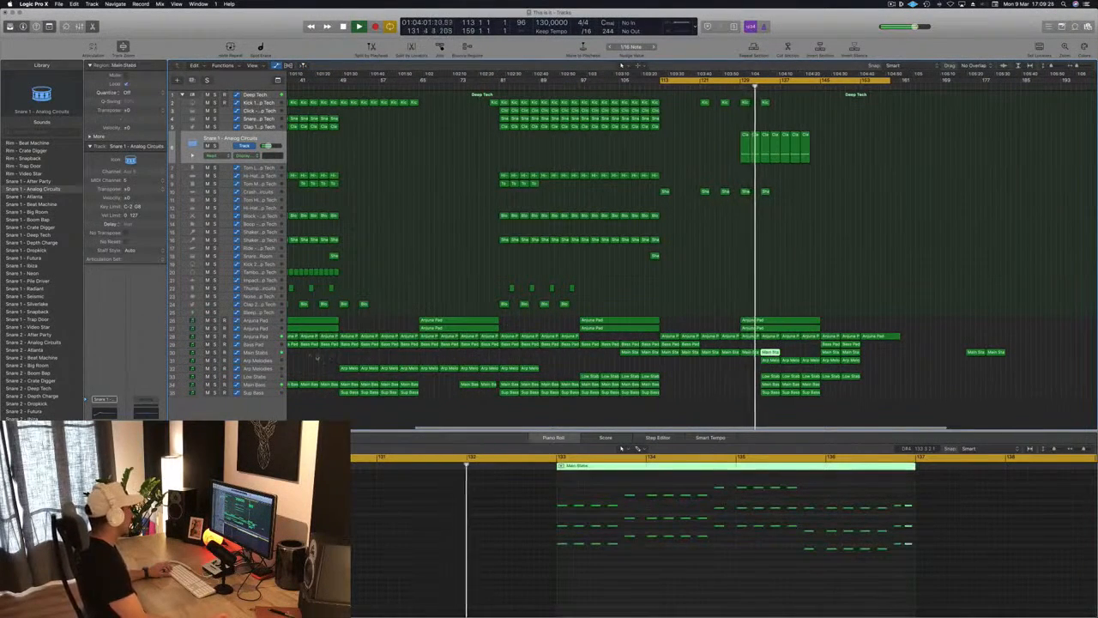
left_click(278, 354)
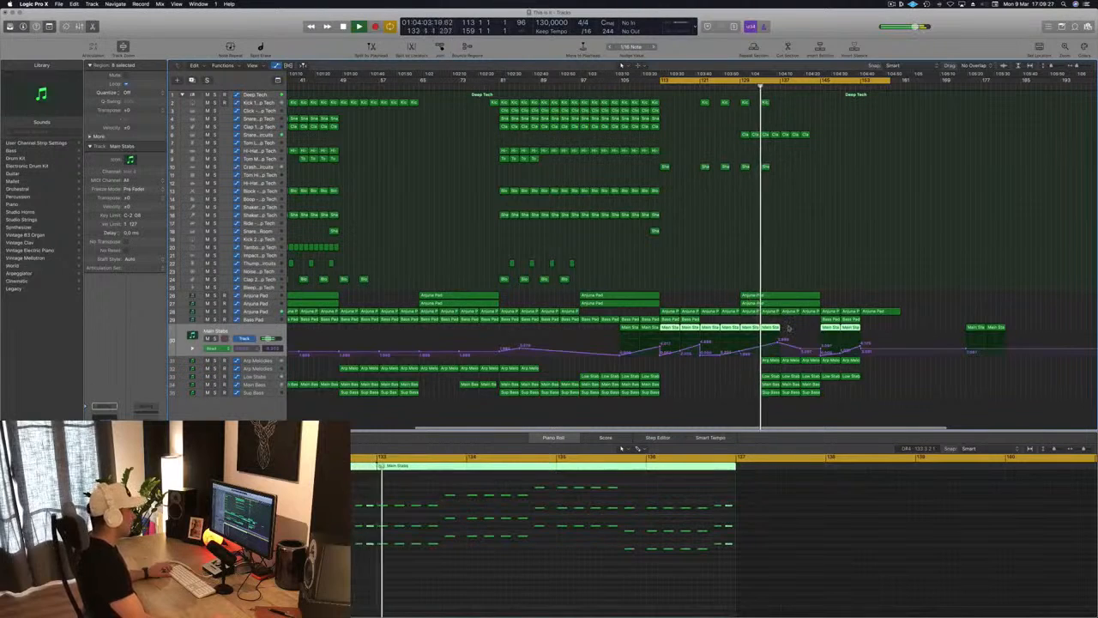
left_click_drag(788, 328, 787, 339)
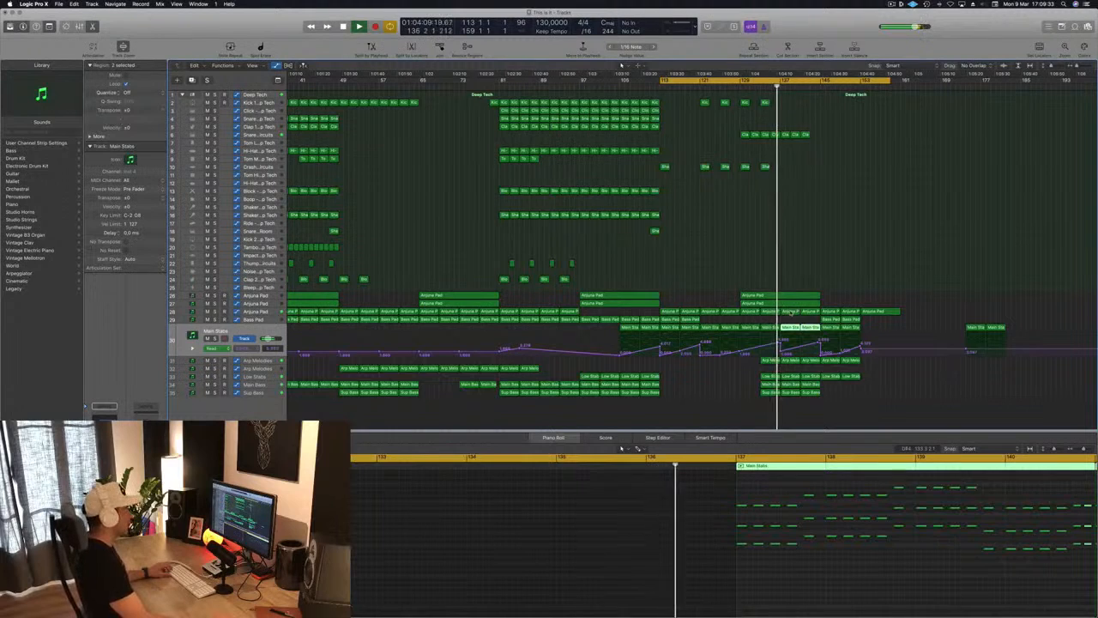
- Adjust the Anjuna Pad track's automation so it rises towards bar 145 and drops there
left_click(789, 311)
left_click(248, 311)
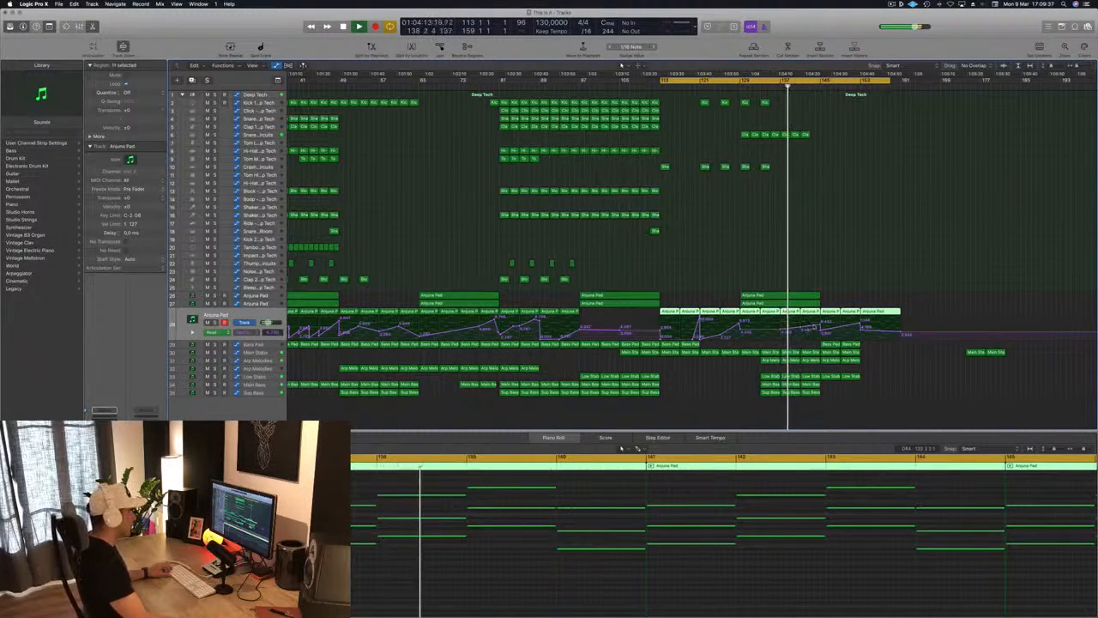
left_click(822, 321)
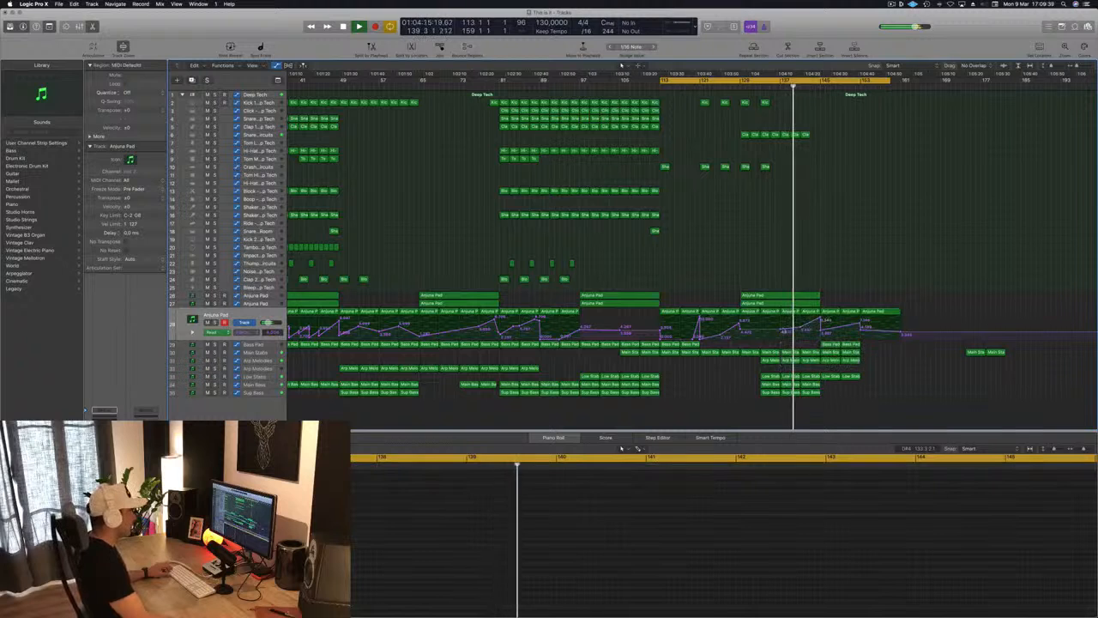
- Copy the sixteenth-note snare region from bar 141 to bar 143
scroll(837, 134, "up", 5)
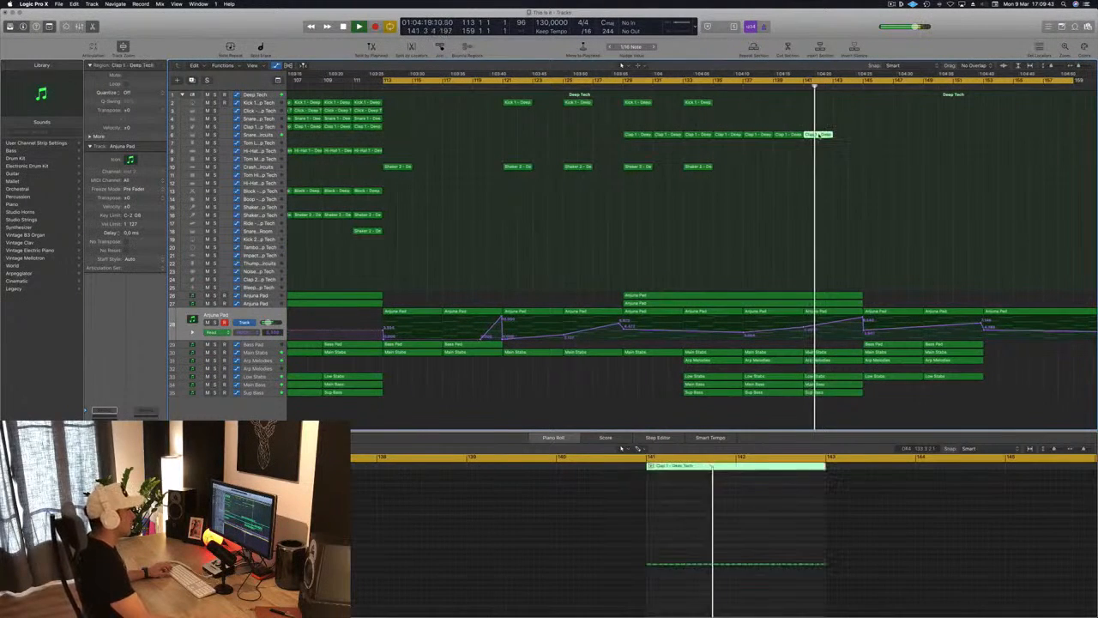
left_click_drag(820, 134, 848, 135)
scroll(839, 157, "down", 10)
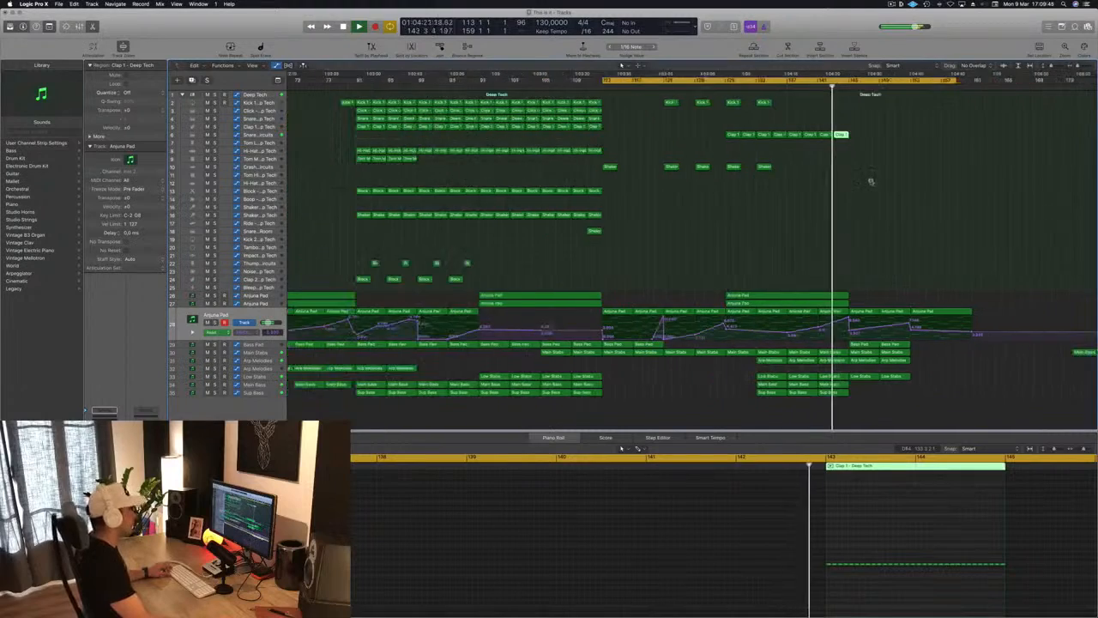
scroll(879, 191, "down", 2)
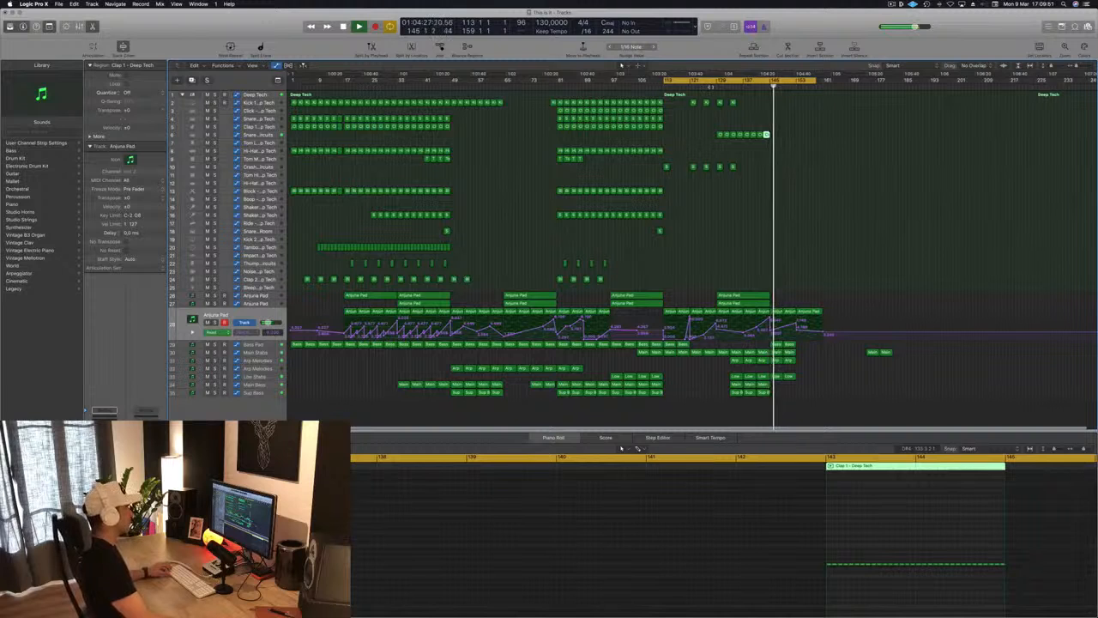
- Copy the two kick regions at bars 129 and 133 to bars 137 and 141
left_click(710, 77)
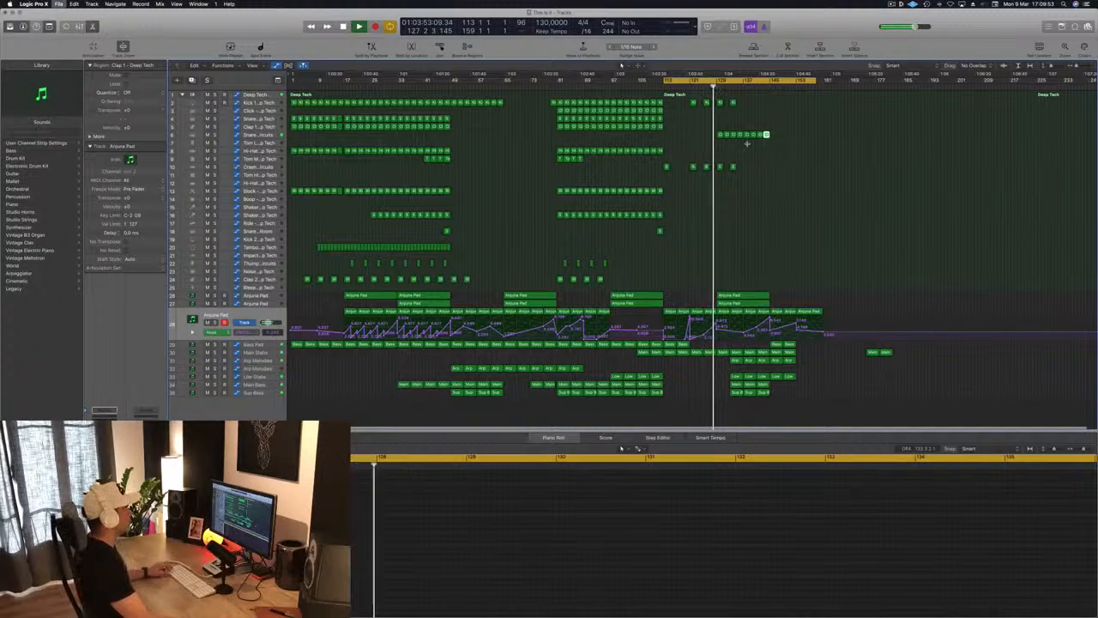
left_click(776, 104, "ctrl+alt")
left_click(775, 104, "ctrl+alt")
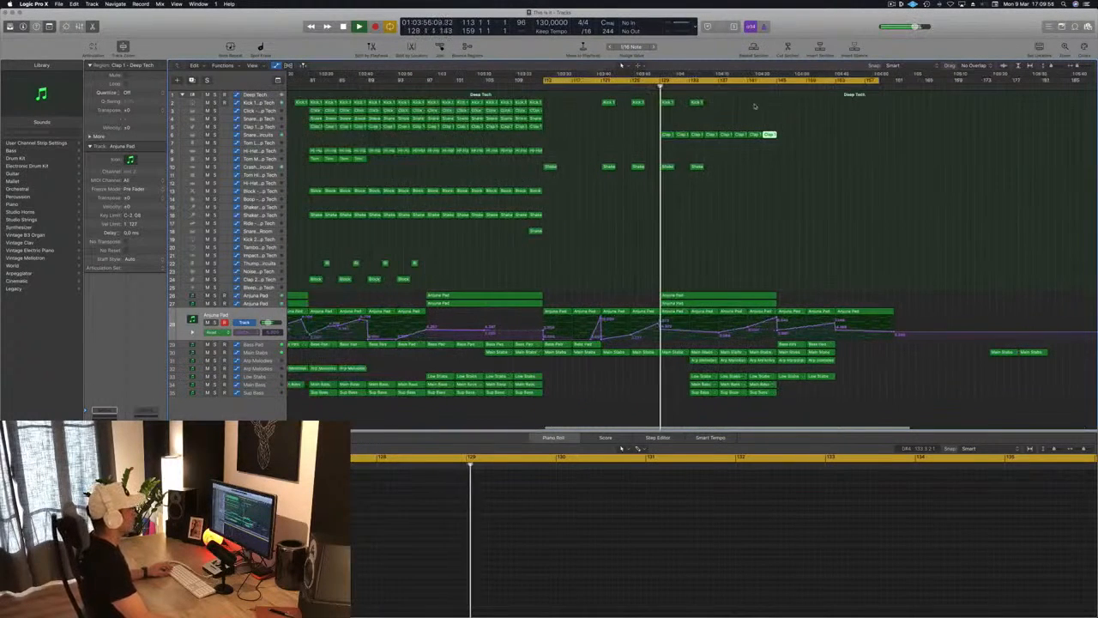
left_click(667, 102)
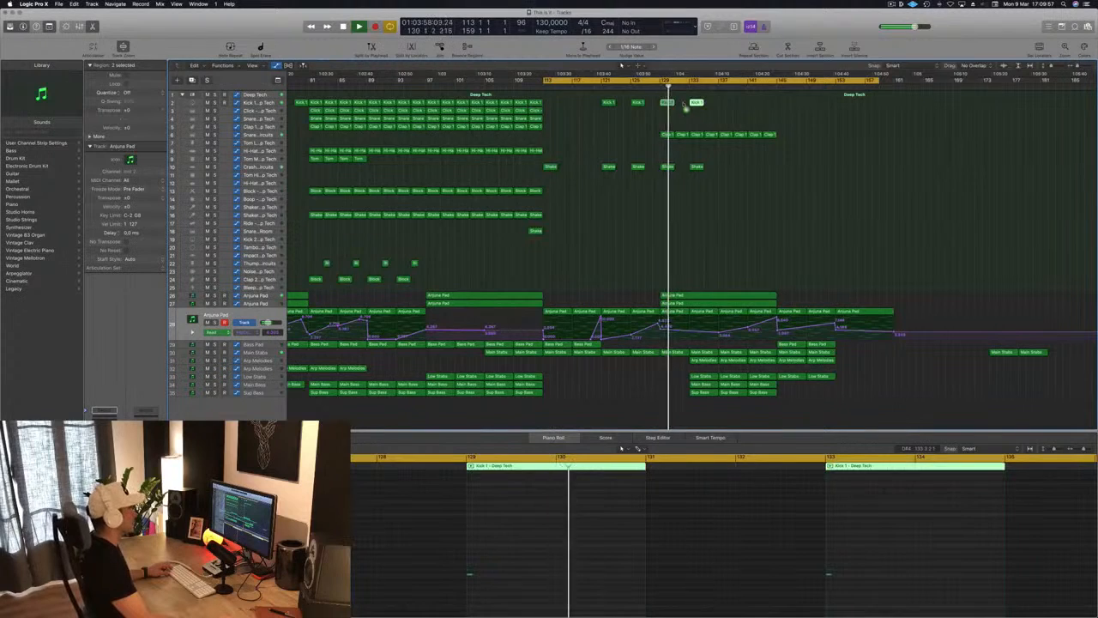
left_click_drag(667, 103, 725, 103)
left_click_drag(723, 165, 724, 164)
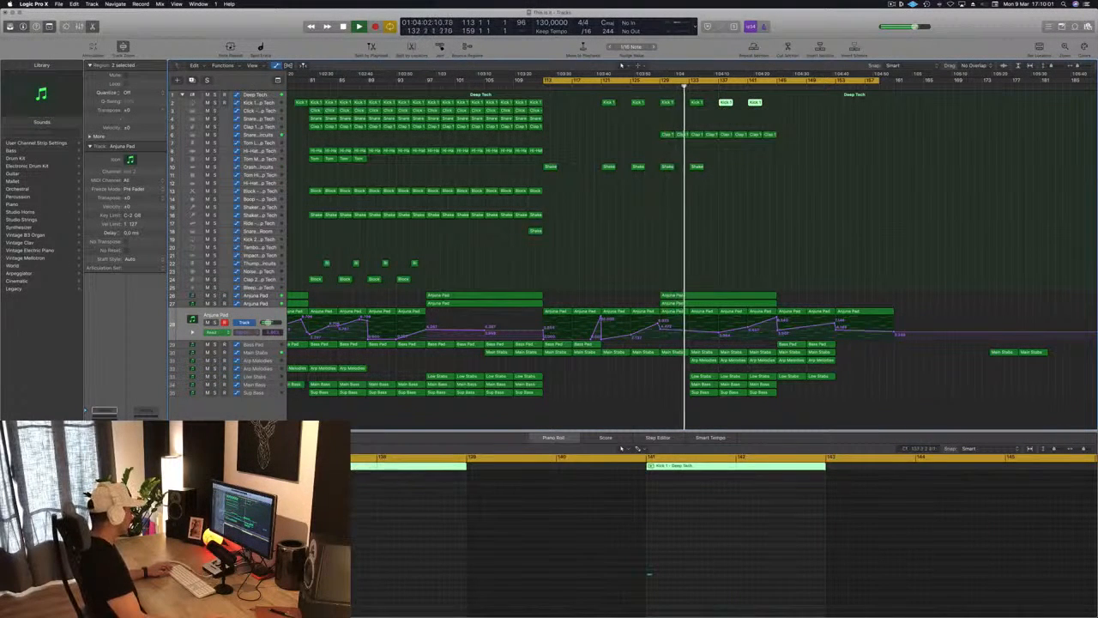
- Select the kick regions at bars 137 and 141 and inspect their notes
key("super+a")
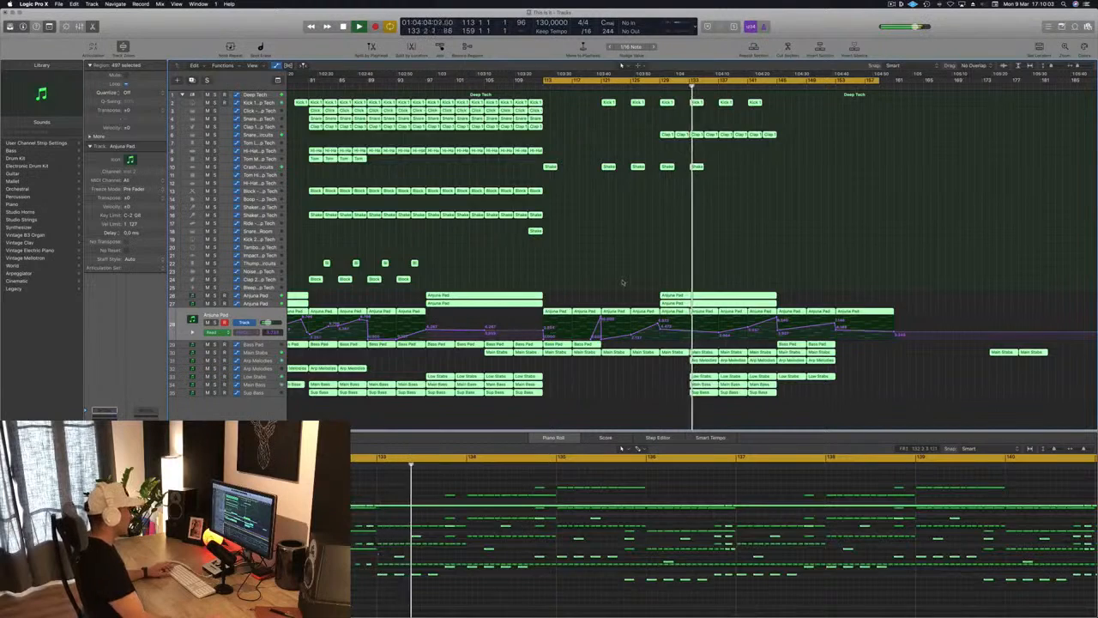
left_click(730, 112)
left_click_drag(731, 113, 764, 97)
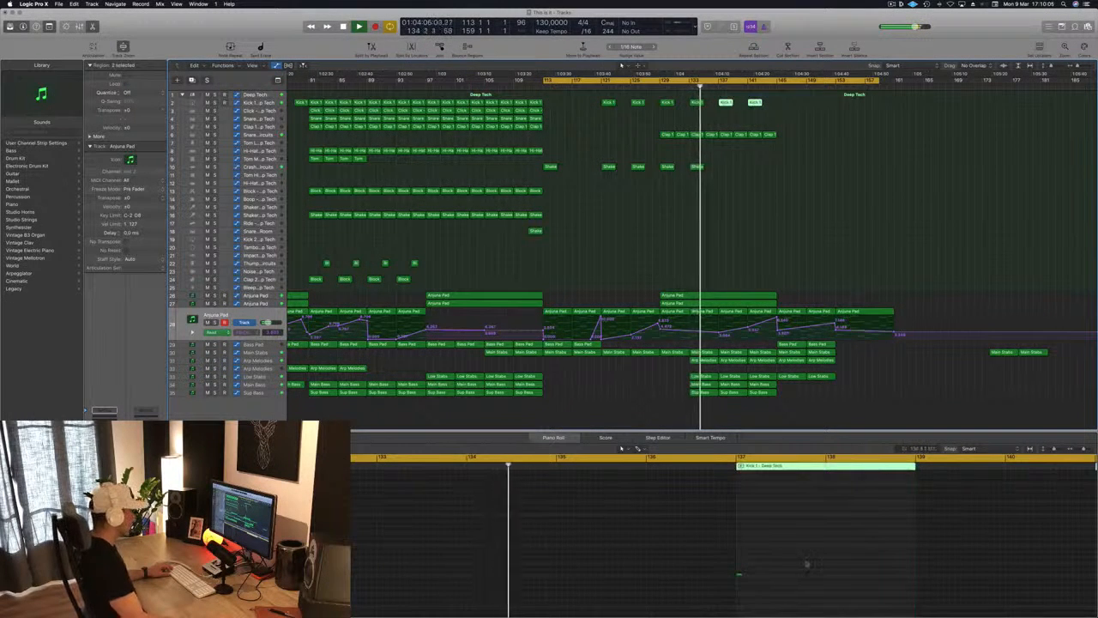
left_click_drag(738, 574, 752, 580)
key("super+Left")
key("super+Left")
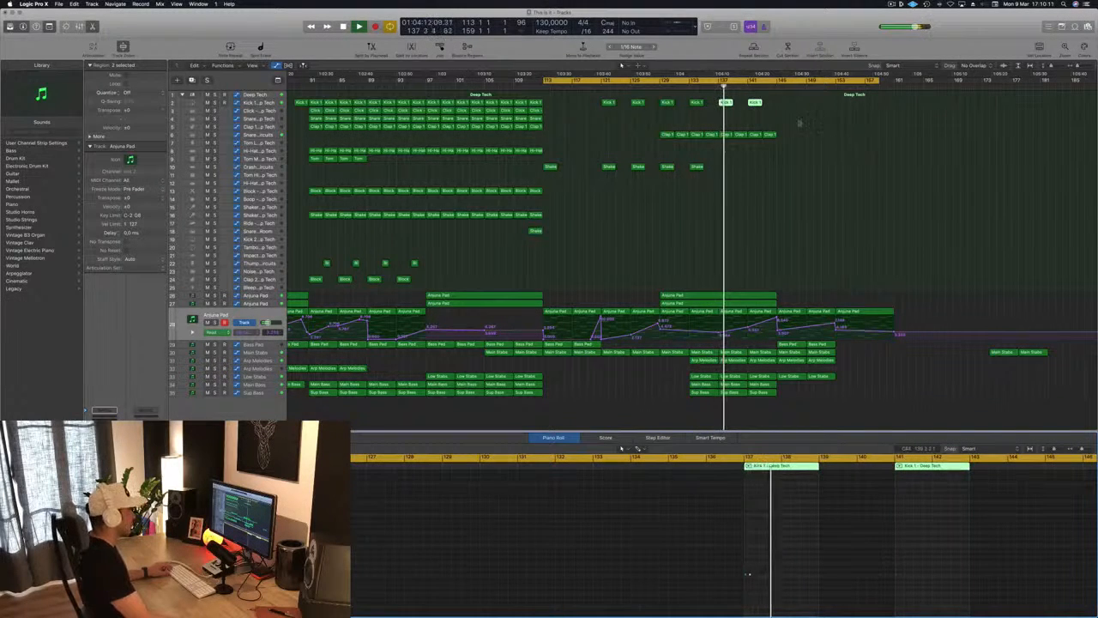
left_click_drag(754, 103, 769, 111)
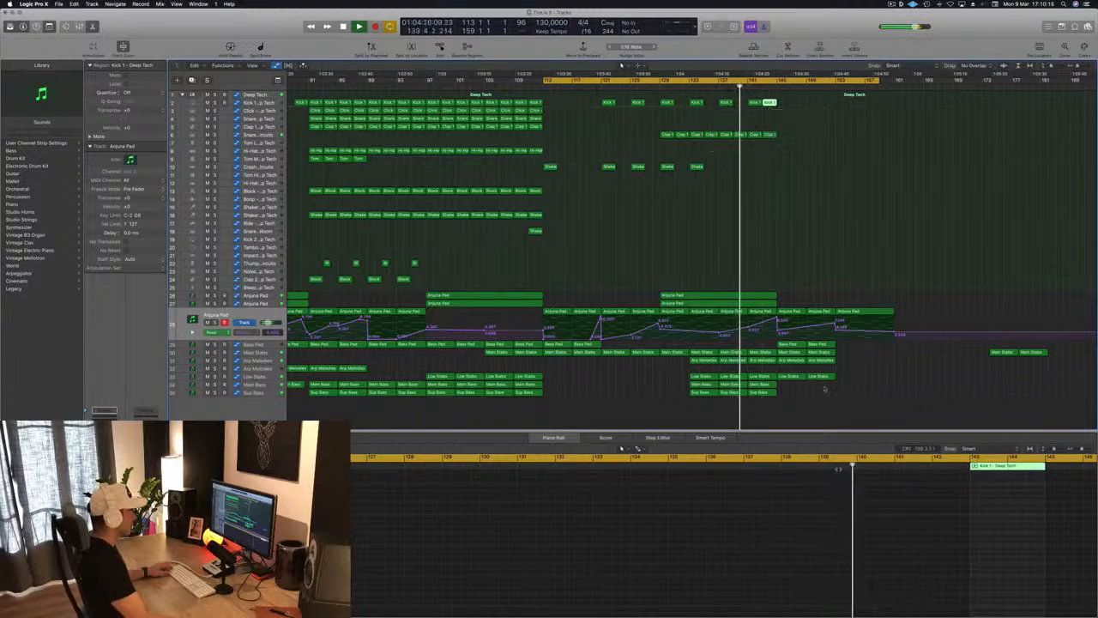
scroll(807, 137, "left", 2)
scroll(827, 103, "left", 3)
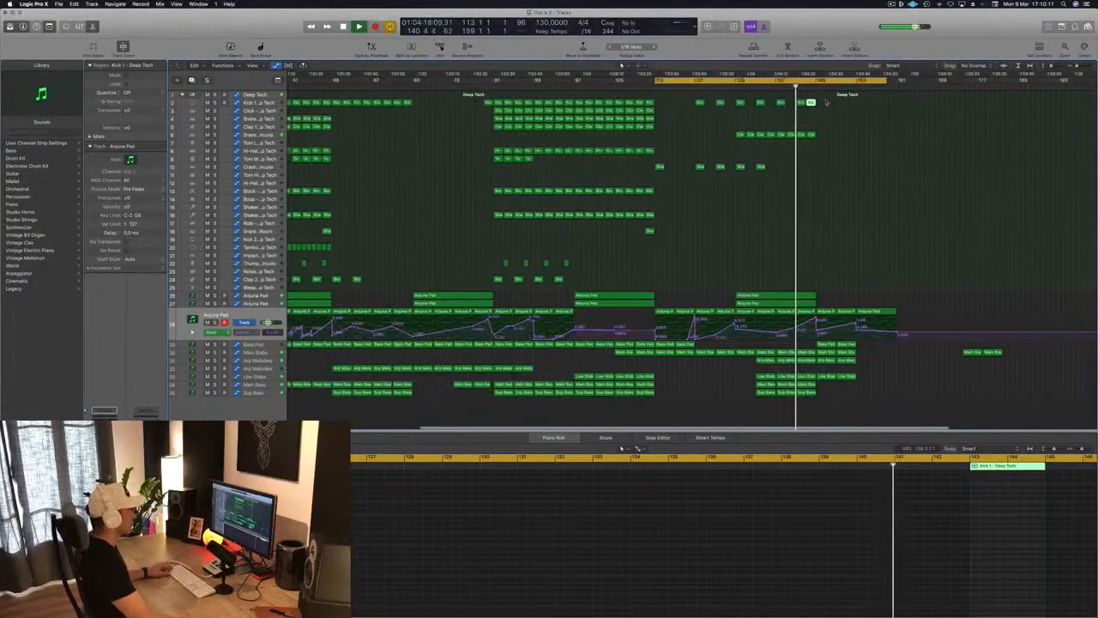
key("Delete")
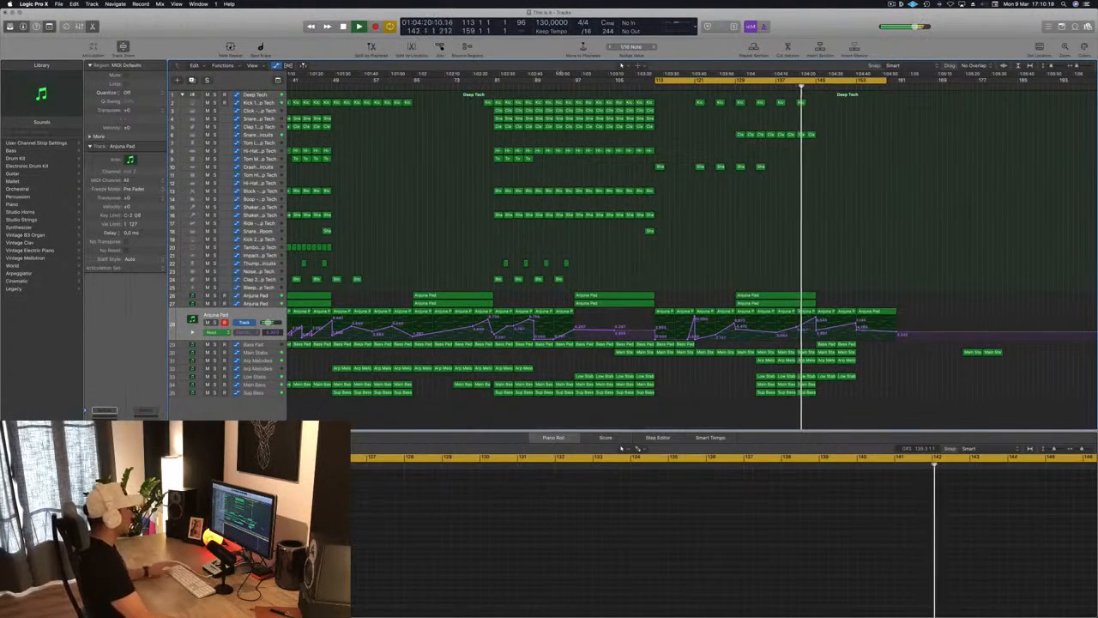
- Copy the kick fill region just before bar 81 to bar 143 and play from about bar 141
left_click(488, 103)
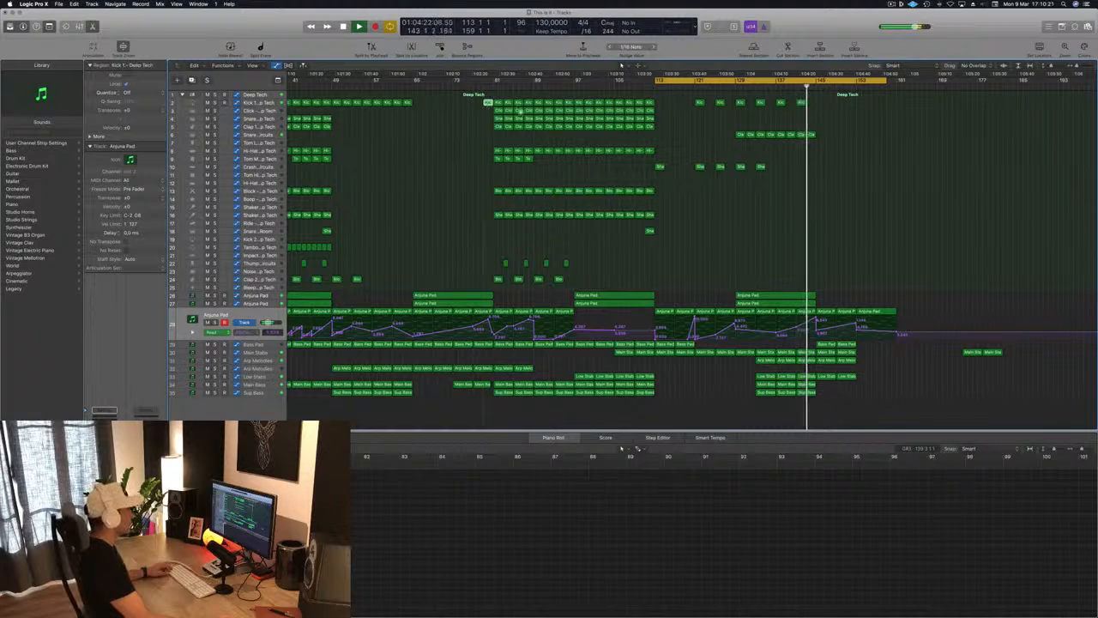
left_click_drag(487, 103, 811, 102)
left_click(795, 89)
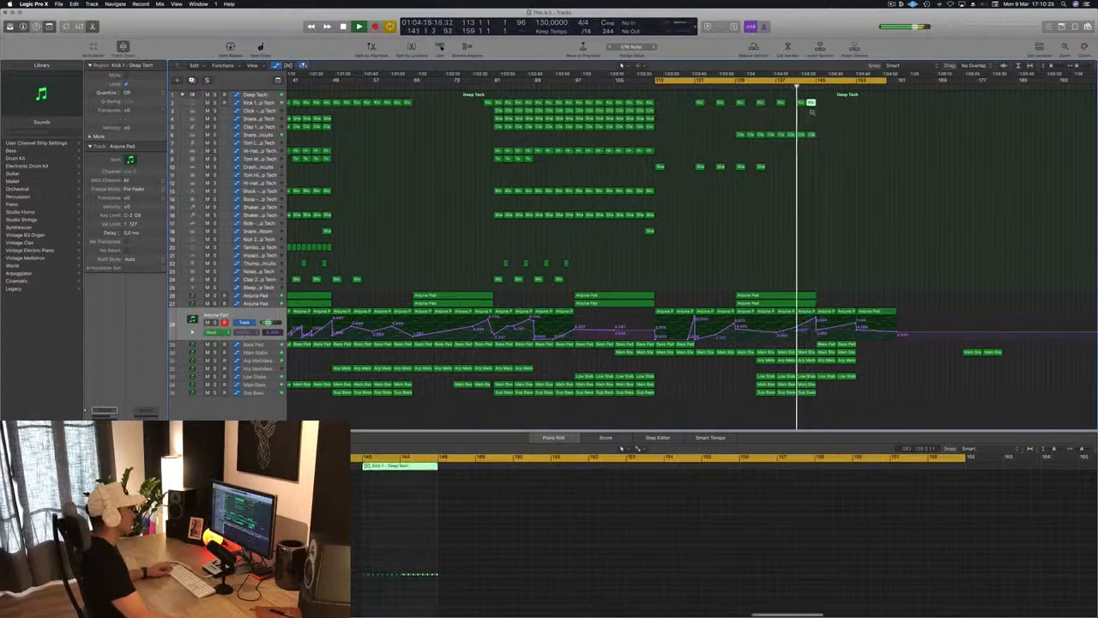
- Delete the kick region at bar 141
key("super+Left")
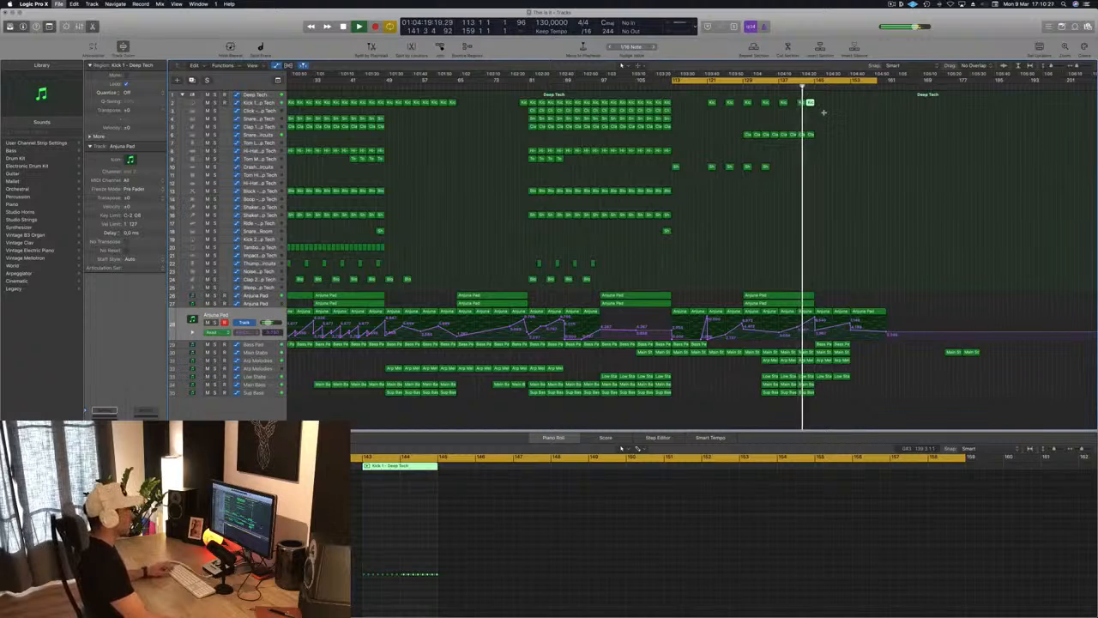
key("super+Right")
left_click(799, 103)
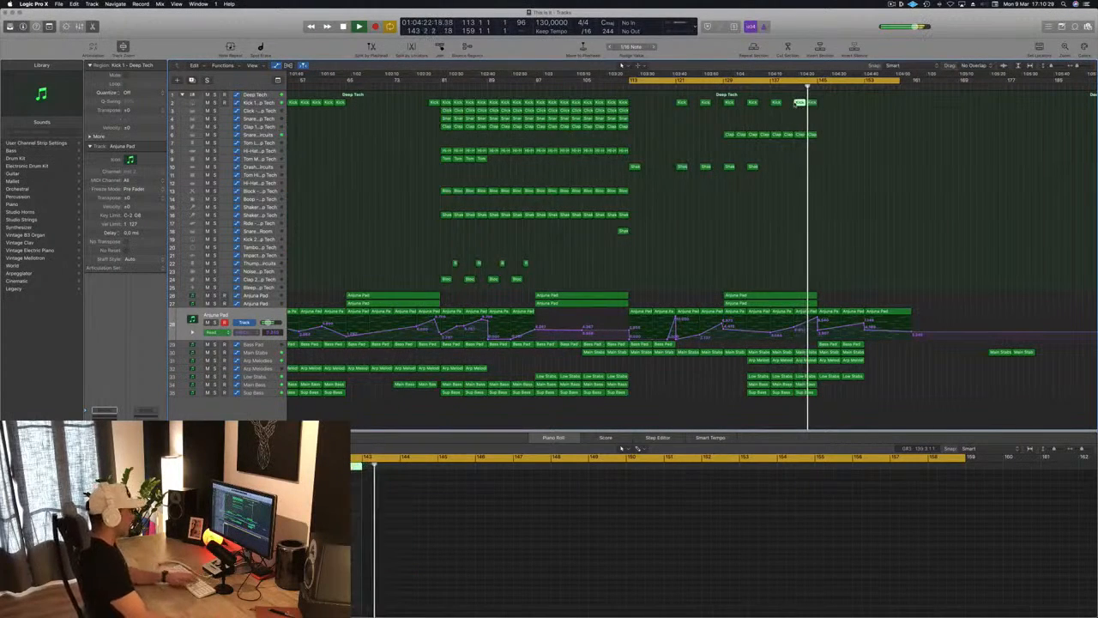
key("Delete")
- Copy the four kick regions at bars 105 to 111 to the section starting at bar 150
scroll(797, 112, "left", 1)
scroll(797, 113, "left", 3)
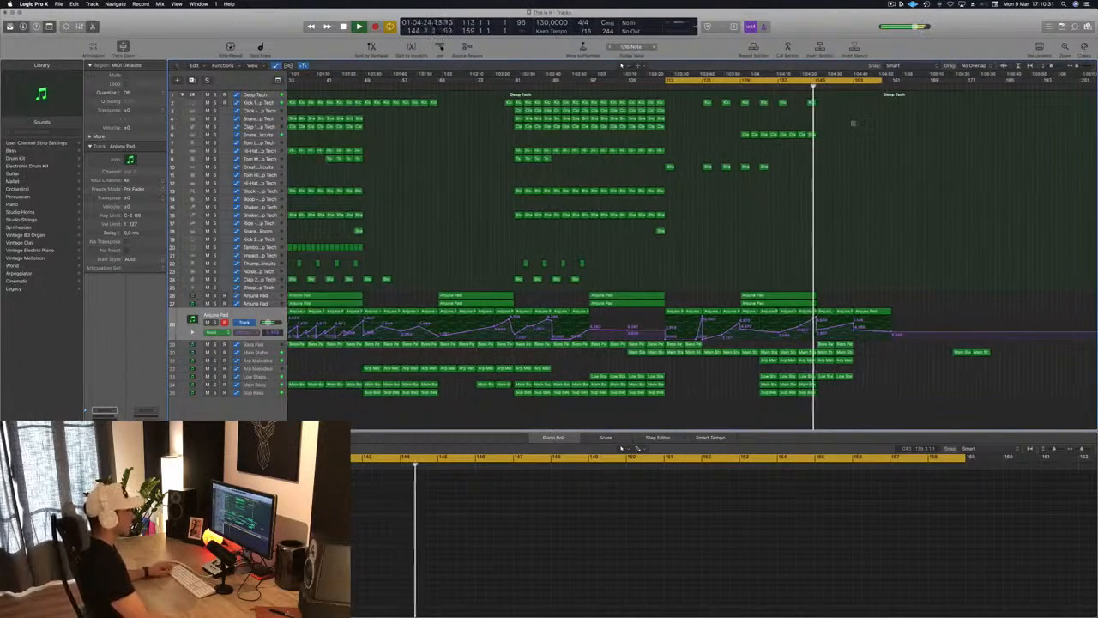
scroll(855, 126, "right", 6)
scroll(875, 139, "left", 4)
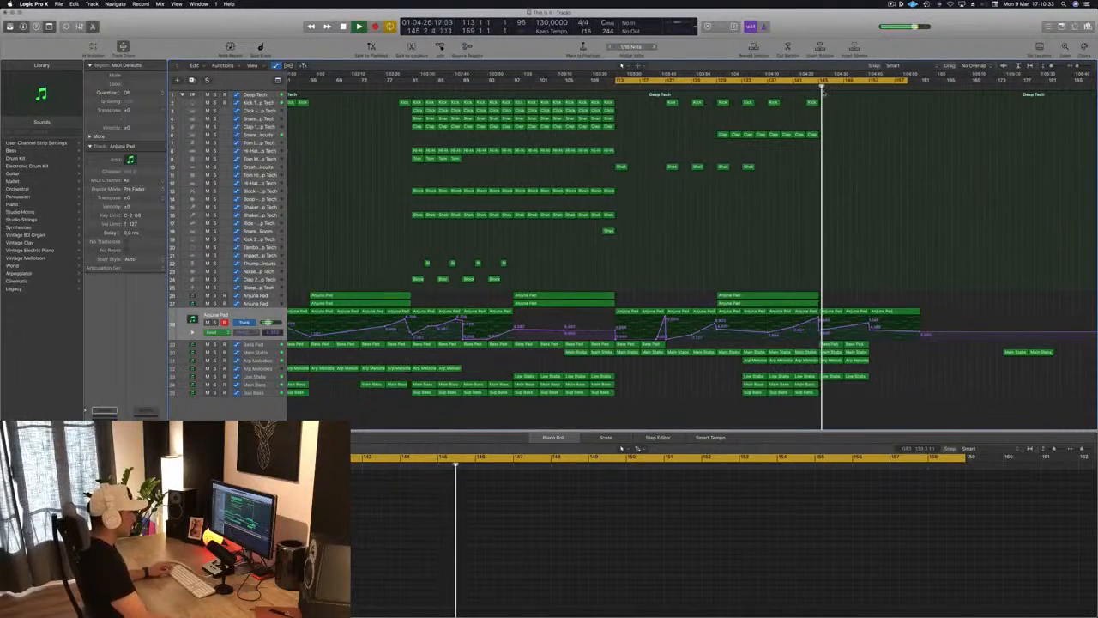
scroll(840, 161, "right", 3)
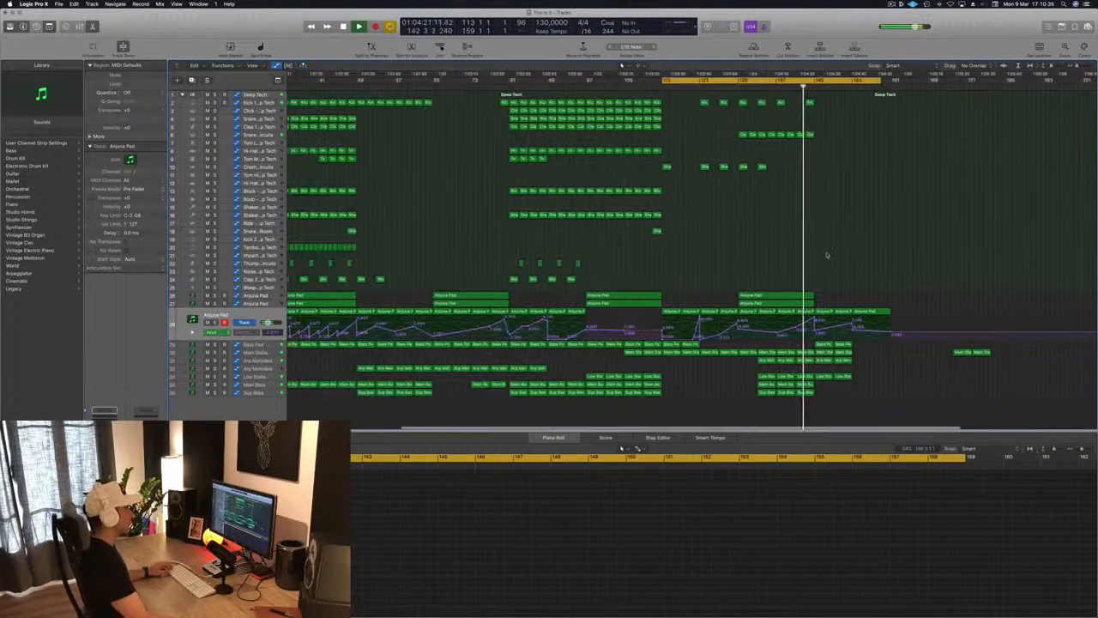
scroll(876, 270, "right", 3)
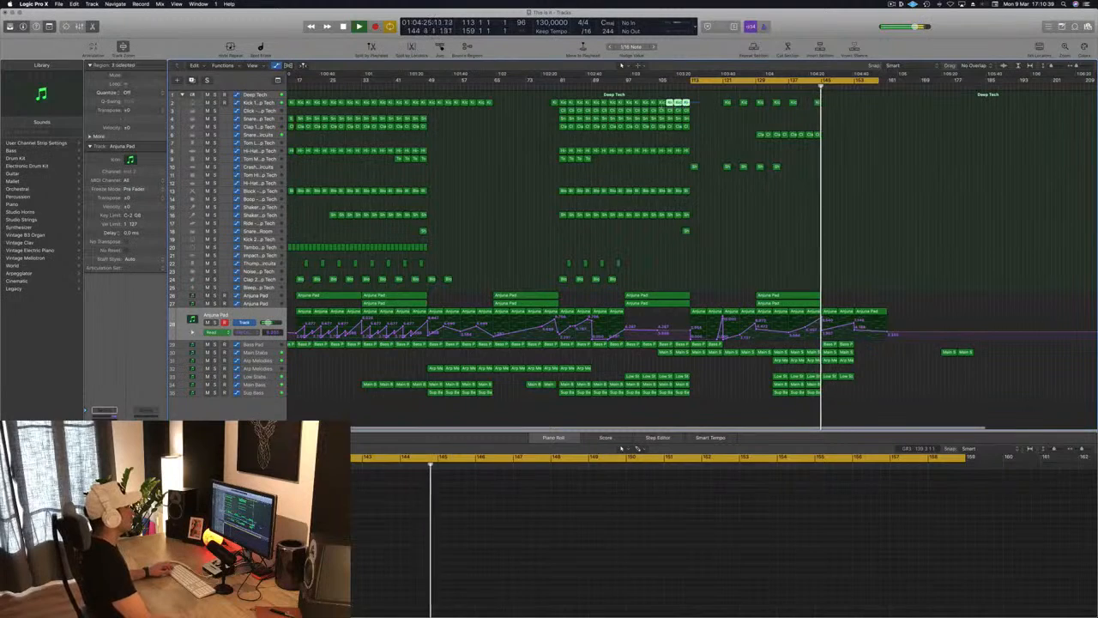
left_click_drag(668, 104, 846, 109)
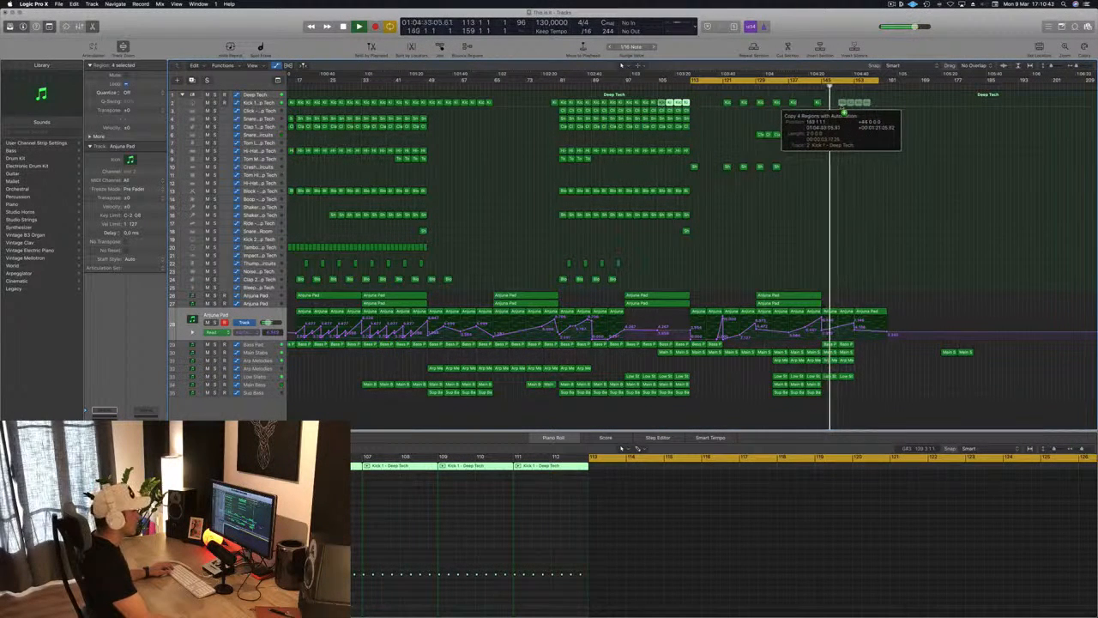
left_click_drag(847, 109, 849, 108)
scroll(888, 122, "right", 3)
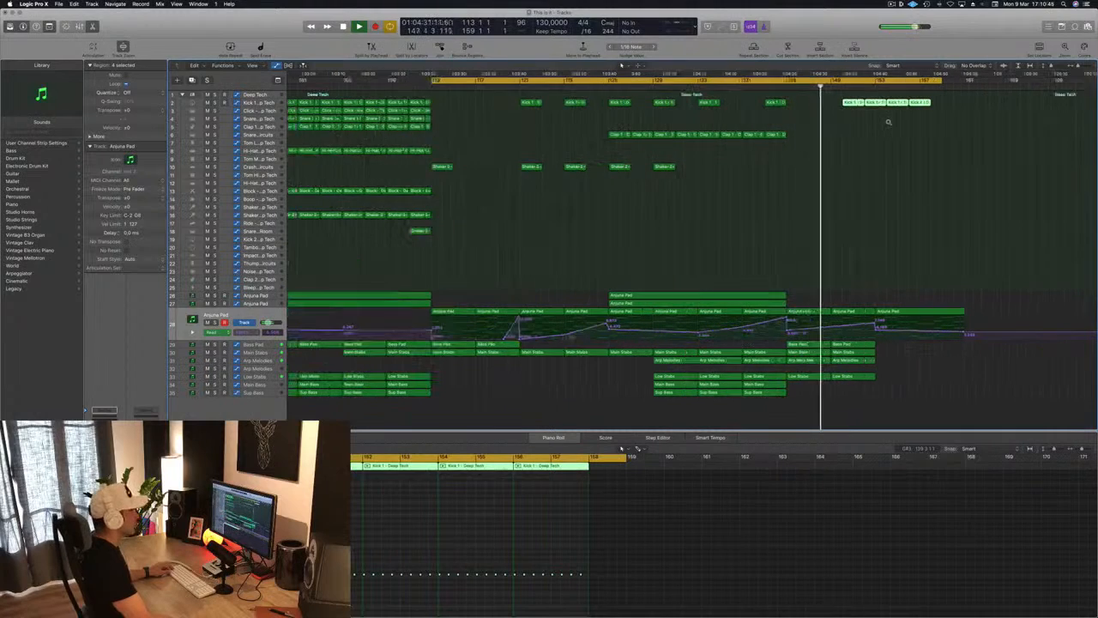
- Move the four copied kick regions one bar earlier to start at bar 149
key("super+Left")
left_click(781, 86)
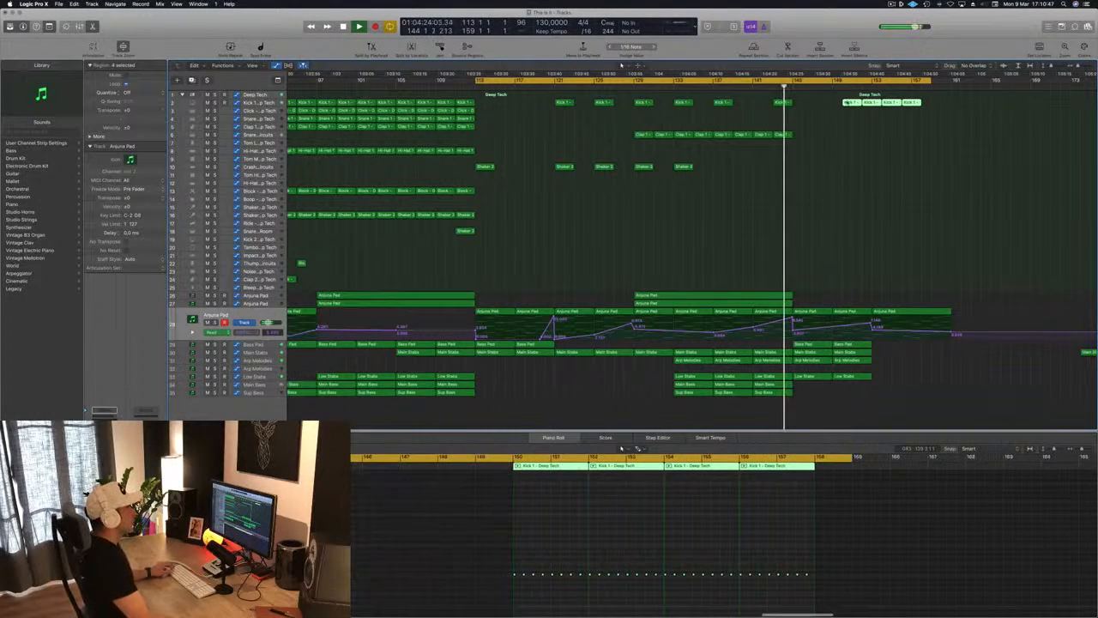
left_click_drag(852, 103, 841, 104)
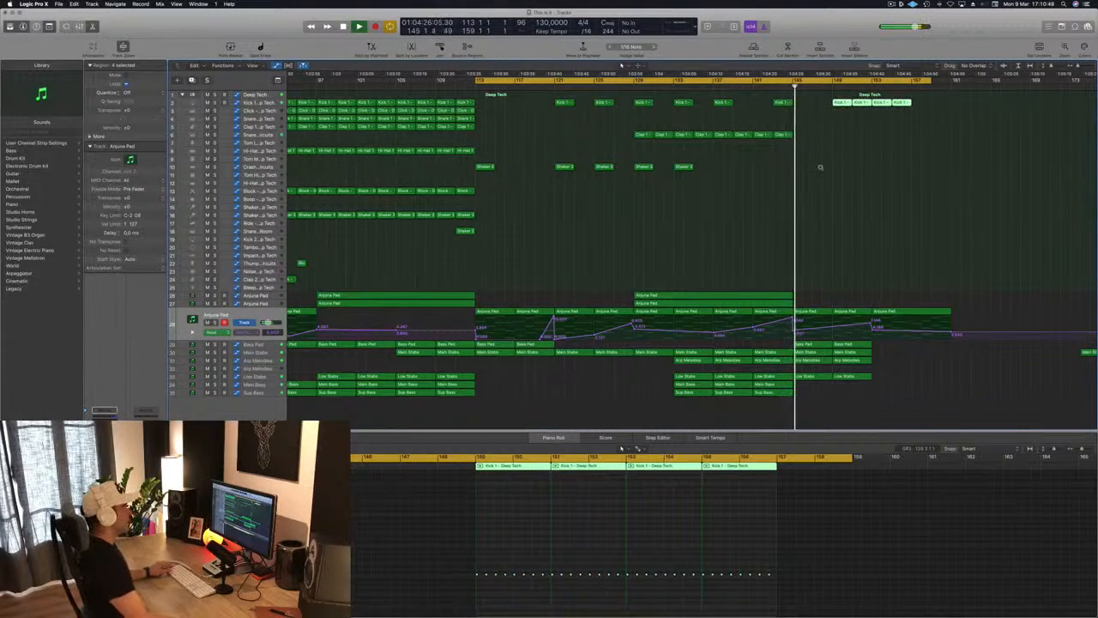
- Delete the two Arp Melodies regions at bars 145 and 149
key("super+Left")
key("super+Left")
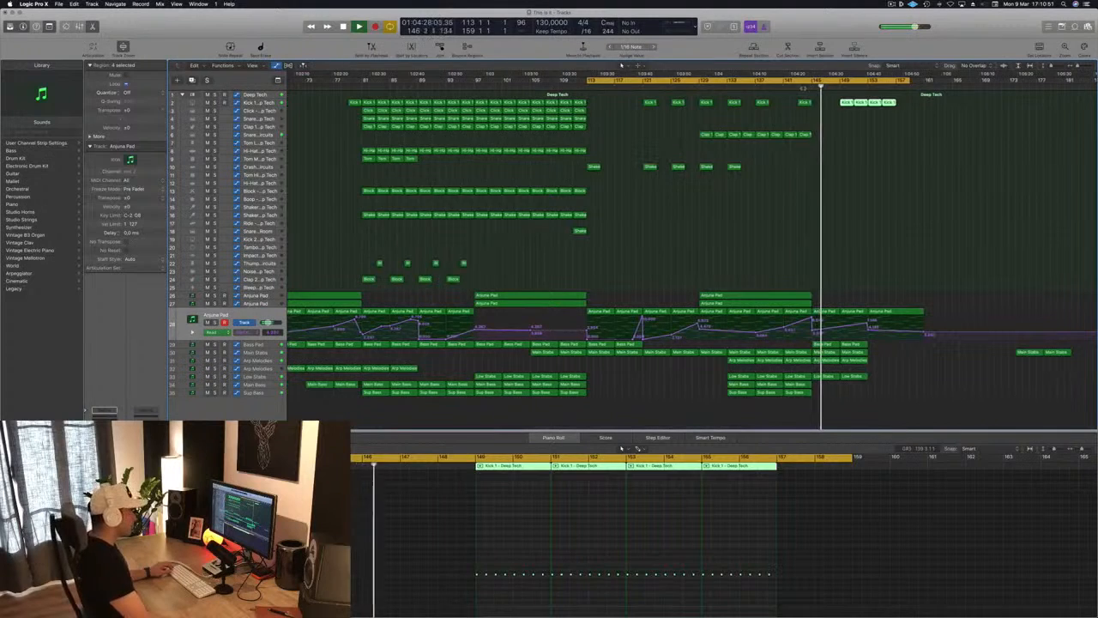
left_click(805, 270)
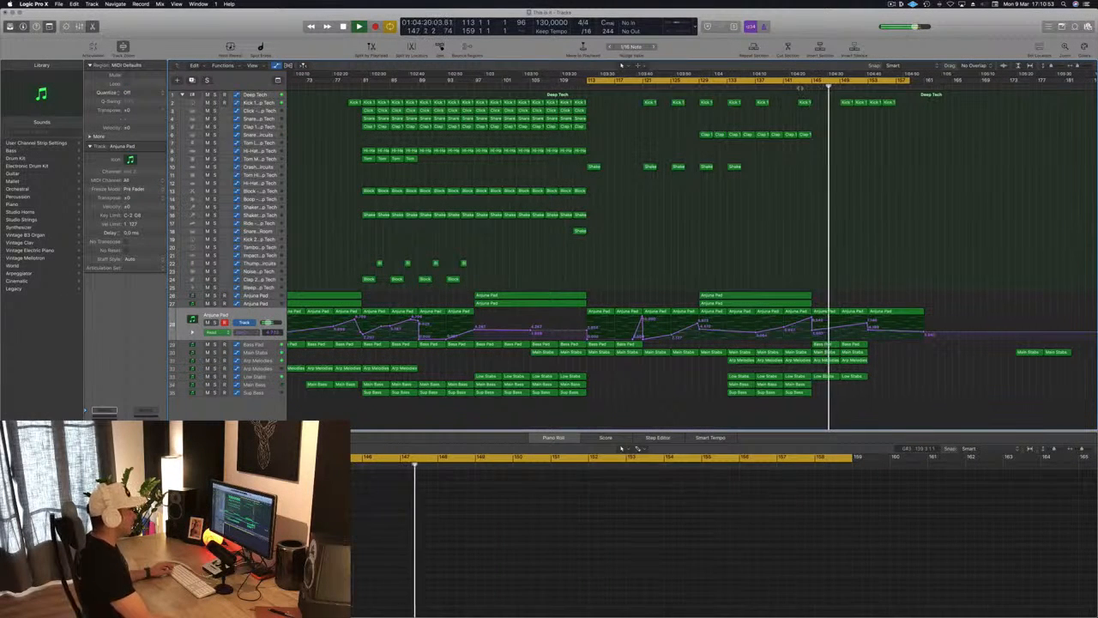
left_click(825, 360)
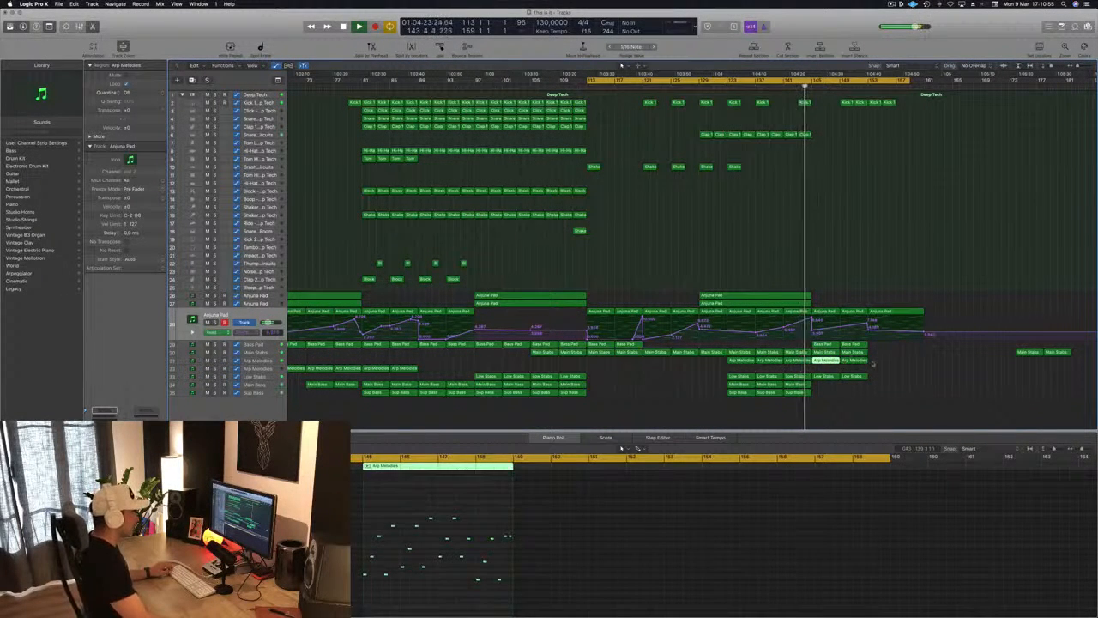
left_click_drag(873, 363, 835, 358)
key("Delete")
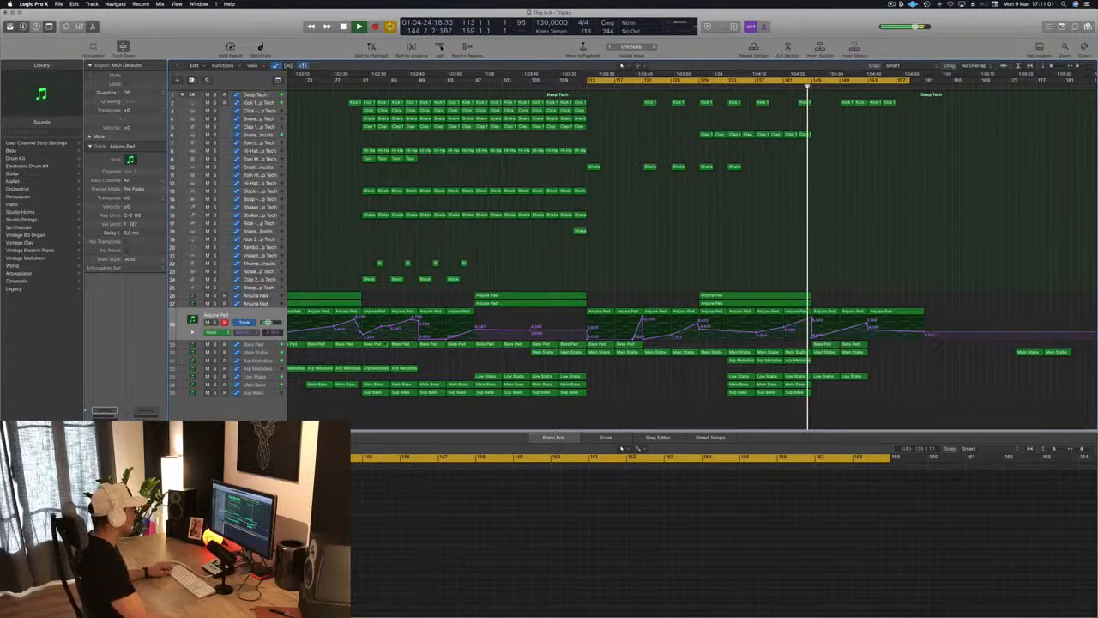
- Delete the Main Stabs region at bar 145
left_click(267, 354)
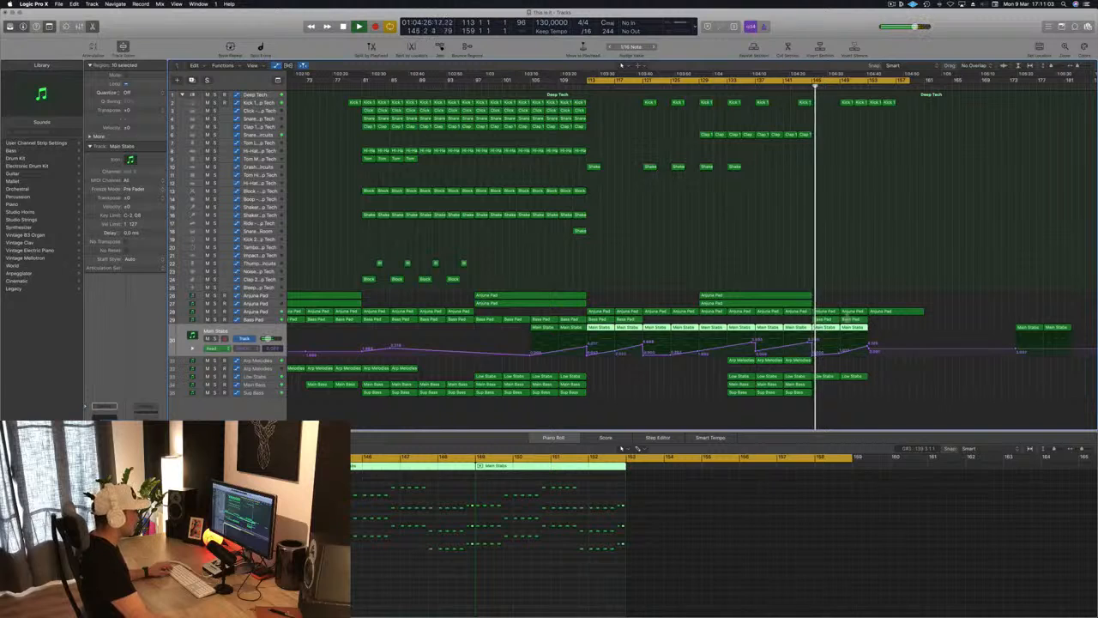
left_click(845, 305)
left_click(828, 327)
key("Delete")
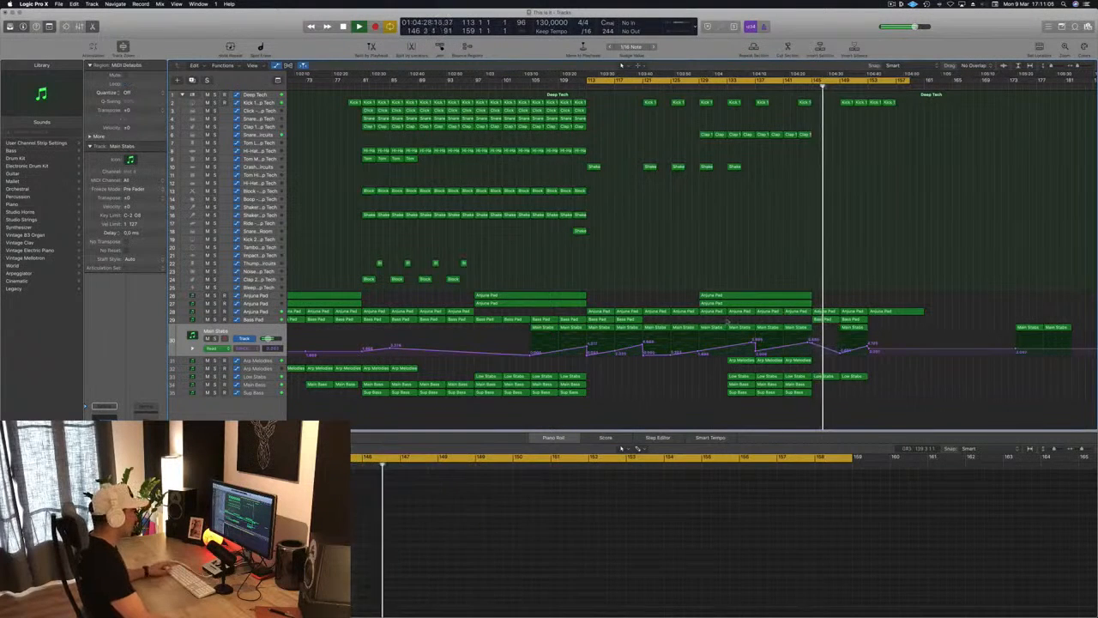
- Dip the Bass Pad automation at bar 145 with a rise toward bar 149, and delete the Low Stabs region at bar 145
left_click(255, 320)
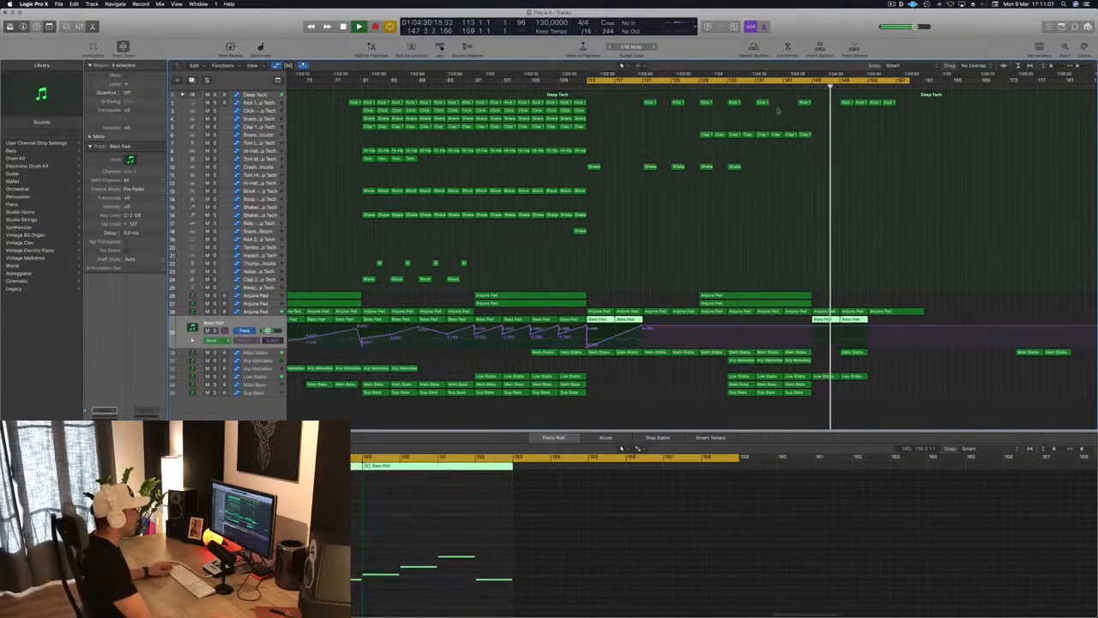
left_click(840, 326)
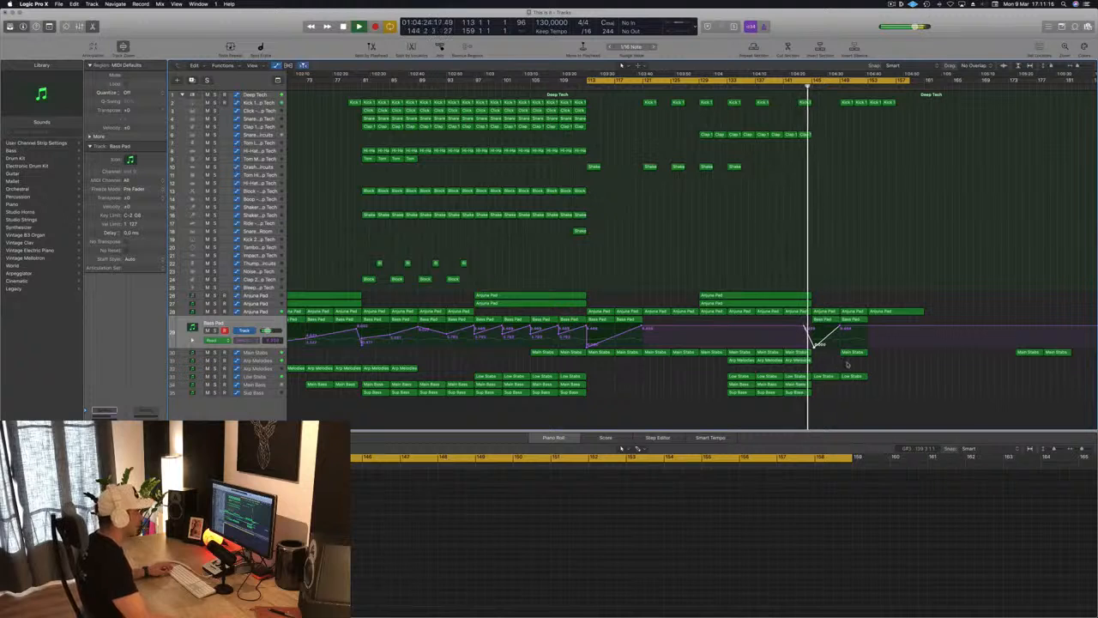
left_click(826, 378)
key("Delete")
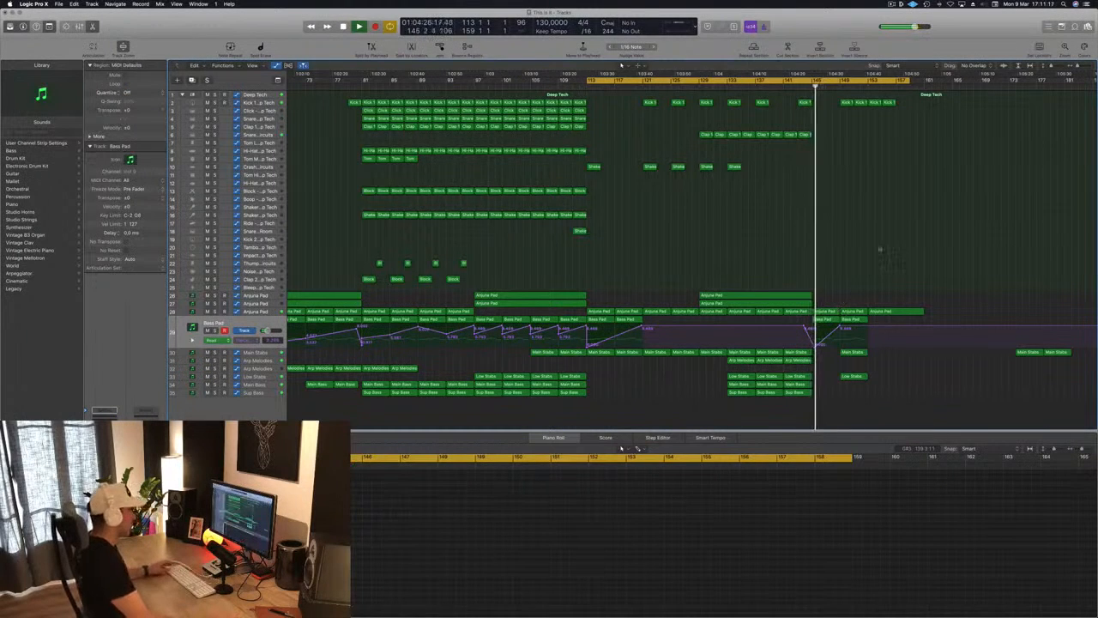
- Listen through the section from bar 145 to bar 150 while reviewing the arrangement around it, then stop playback
key("super+Left")
key("super+Left")
key("super+Left")
key("super+Left")
key("super+Left")
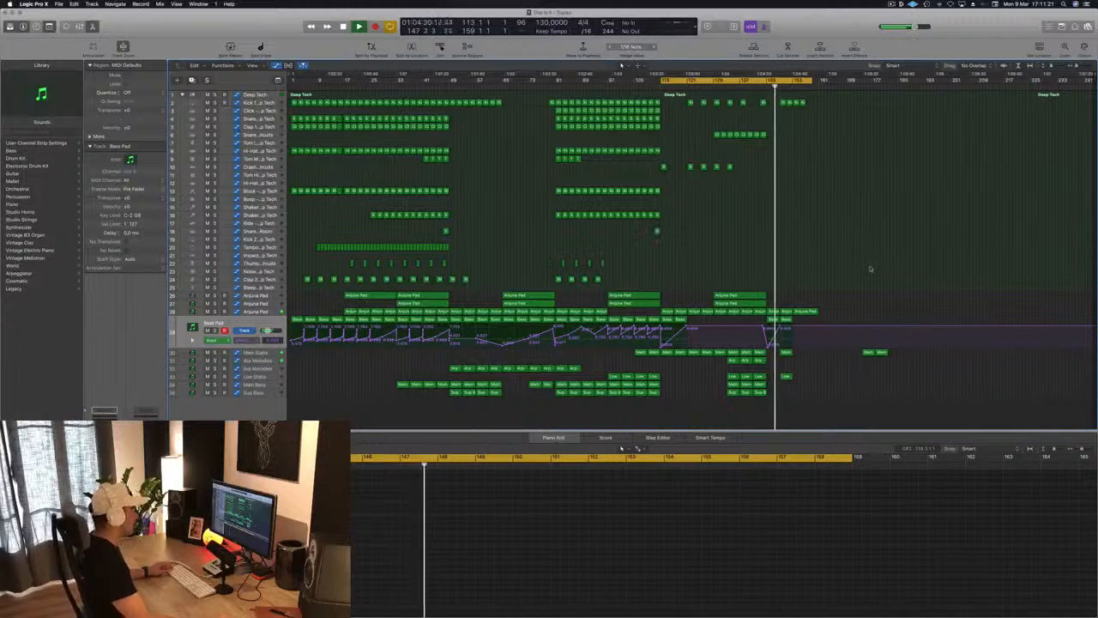
key("super+Right")
key("super+Right")
key("super+Right")
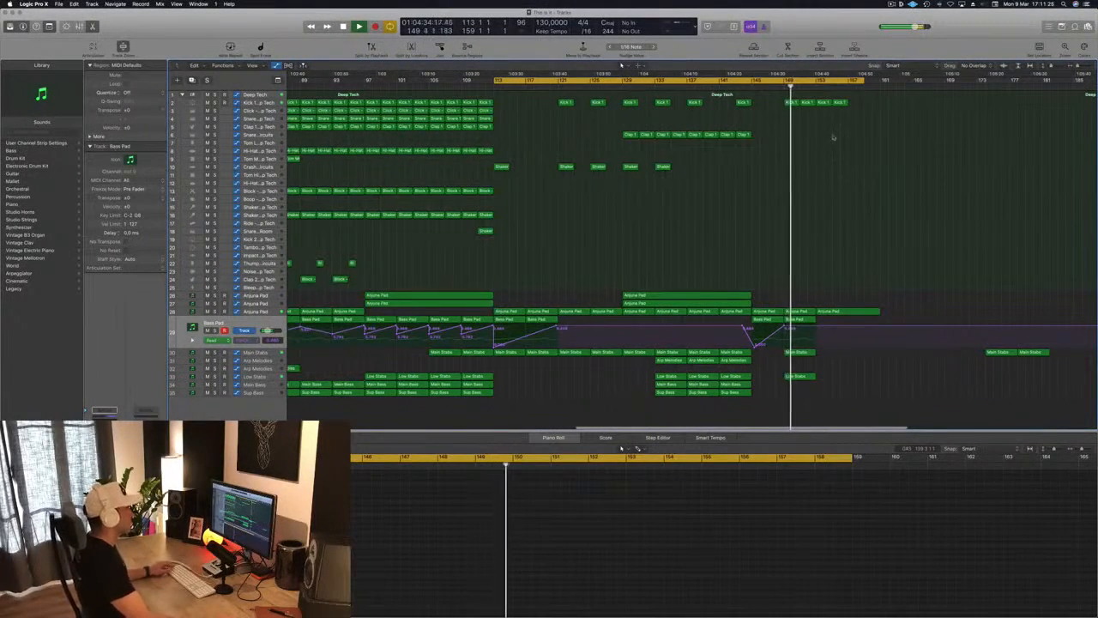
scroll(828, 157, "left", 3)
key("space")
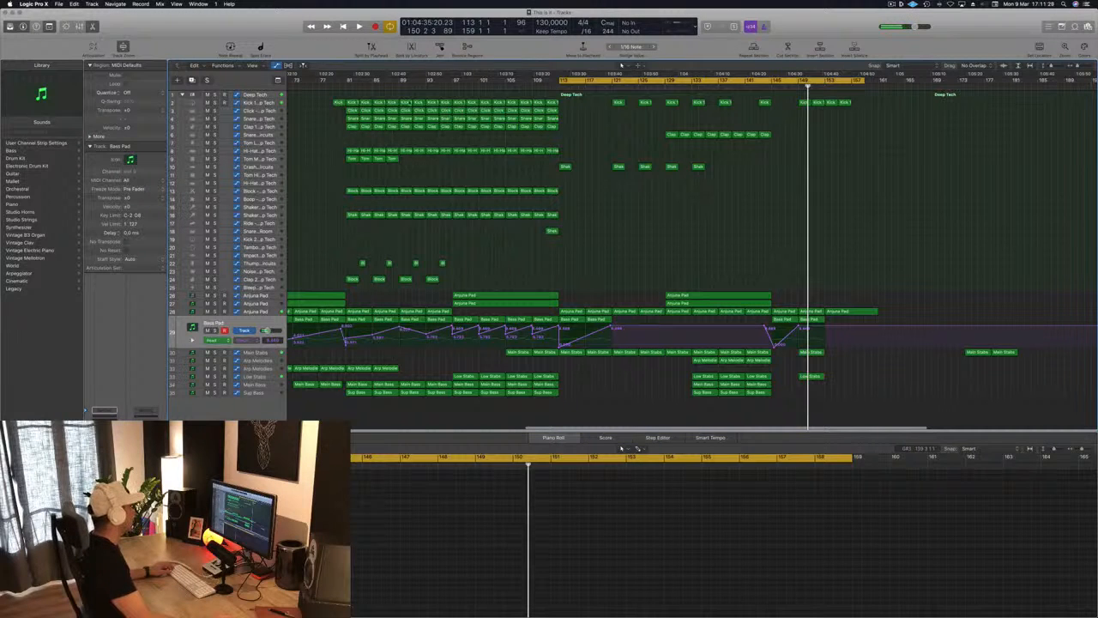
- Copy all drum and percussion regions from bars 81 to 96 to the section starting at bar 149
left_click_drag(349, 95, 453, 317)
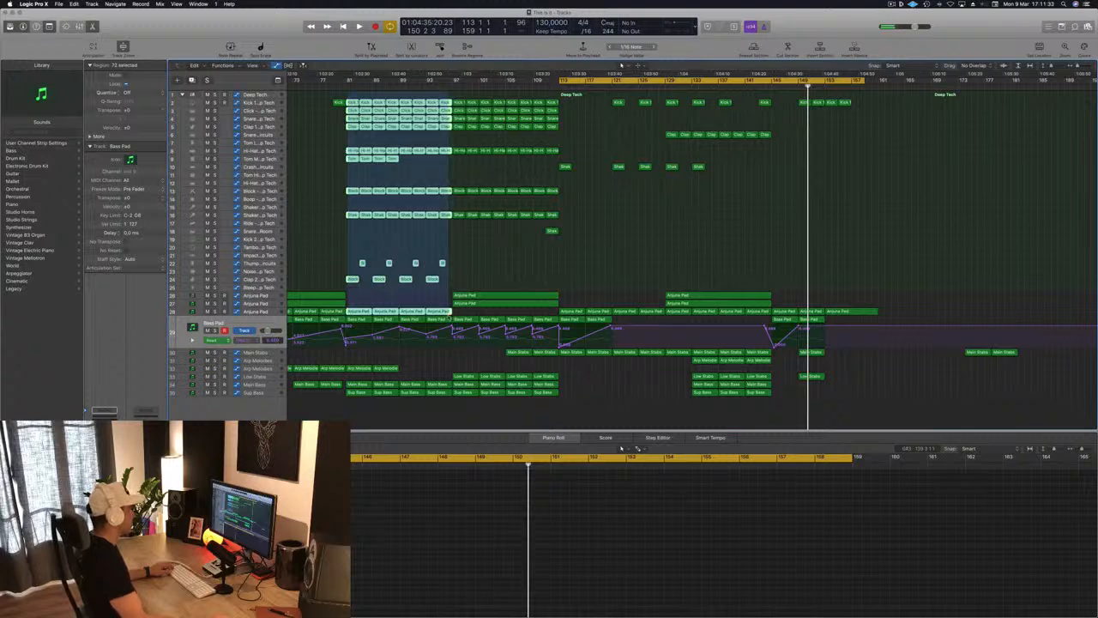
left_click_drag(453, 318, 451, 291)
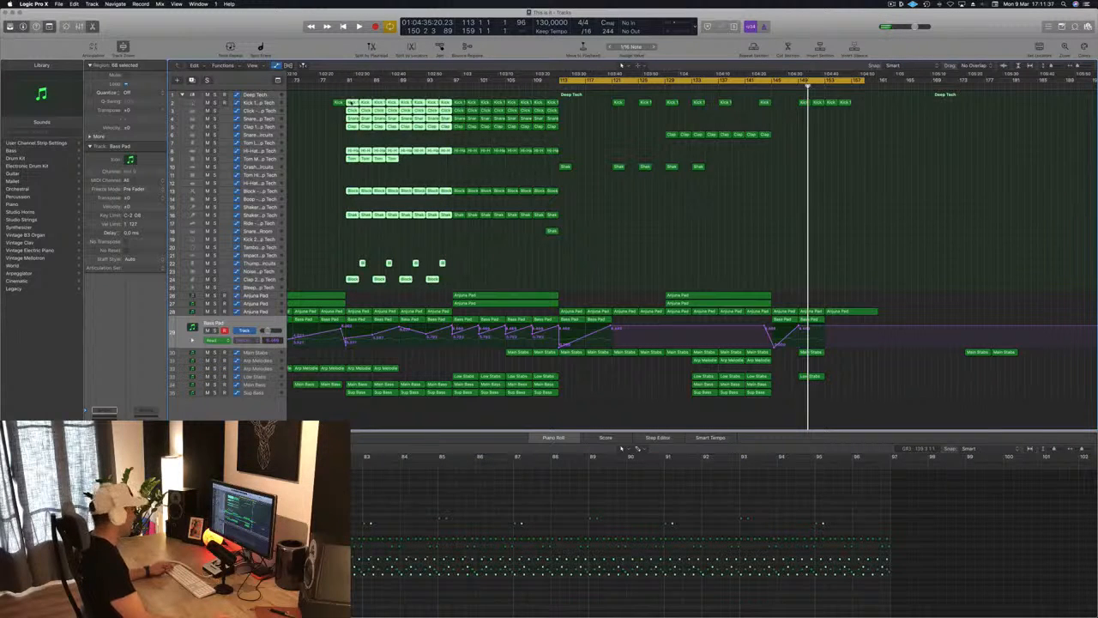
left_click_drag(358, 102, 804, 105)
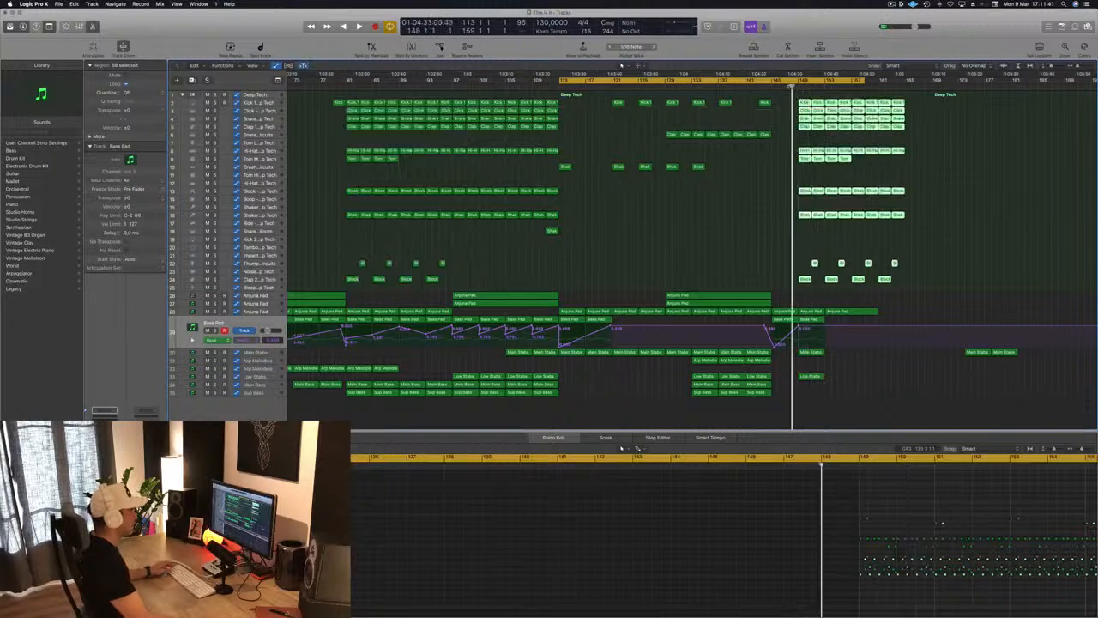
- Play back the transition from bar 144 into the copied drums at bar 149
key("space")
left_click(768, 80)
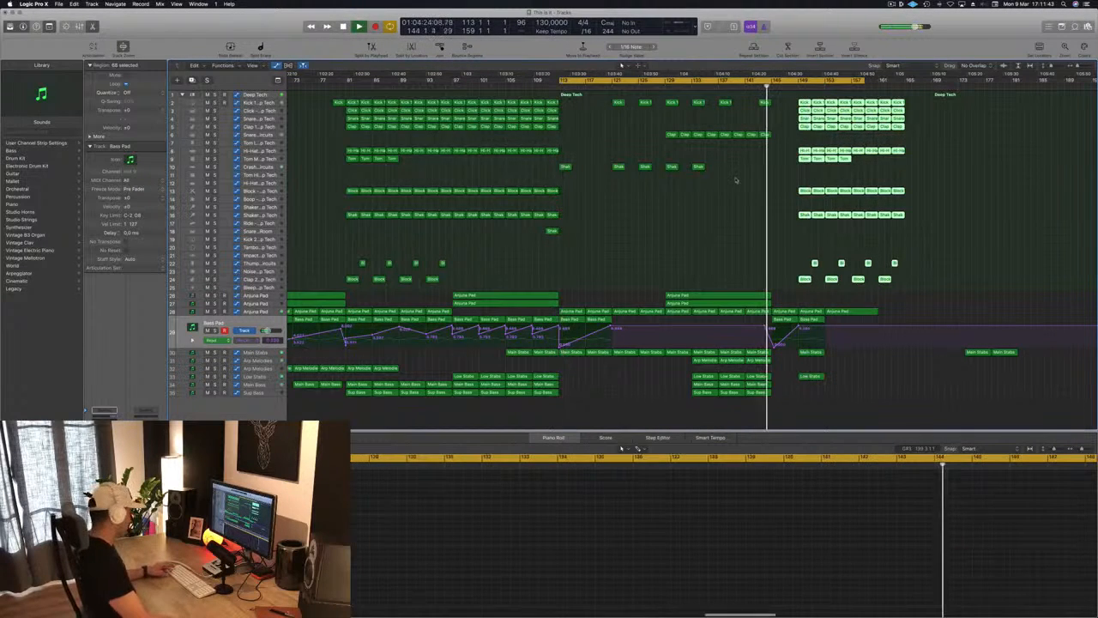
scroll(755, 210, "down", 3)
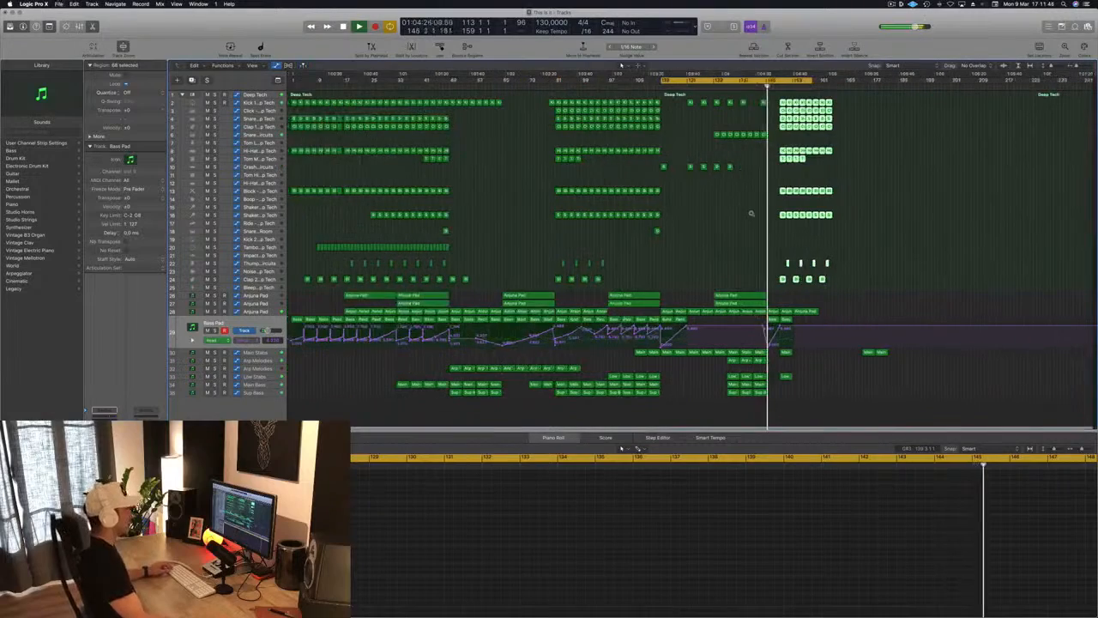
scroll(750, 212, "up", 4)
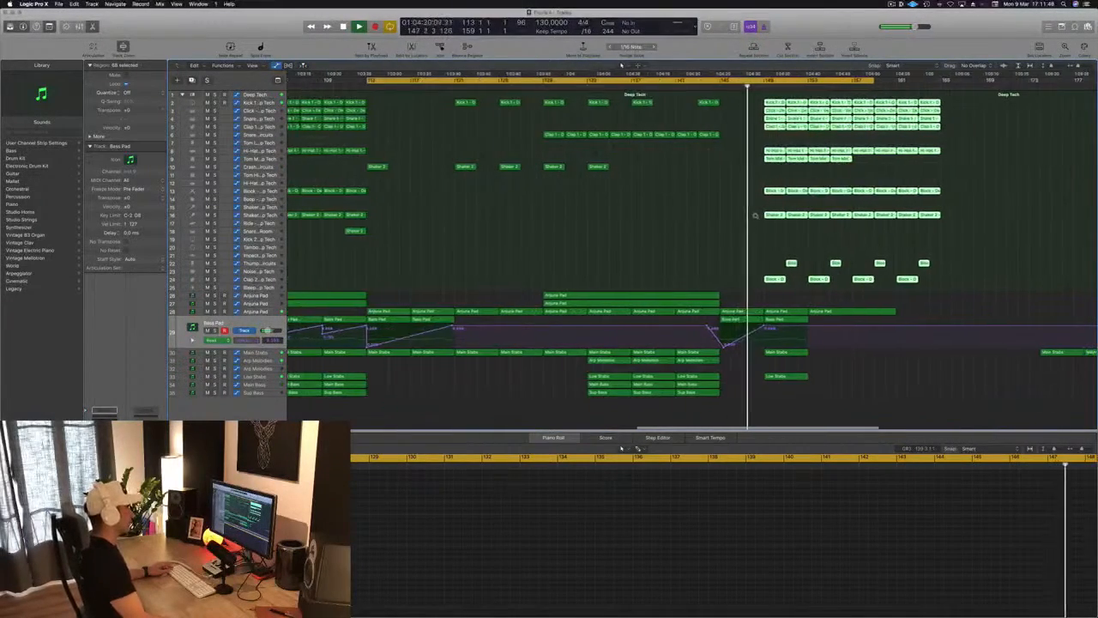
scroll(756, 217, "down", 4)
scroll(755, 217, "down", 1)
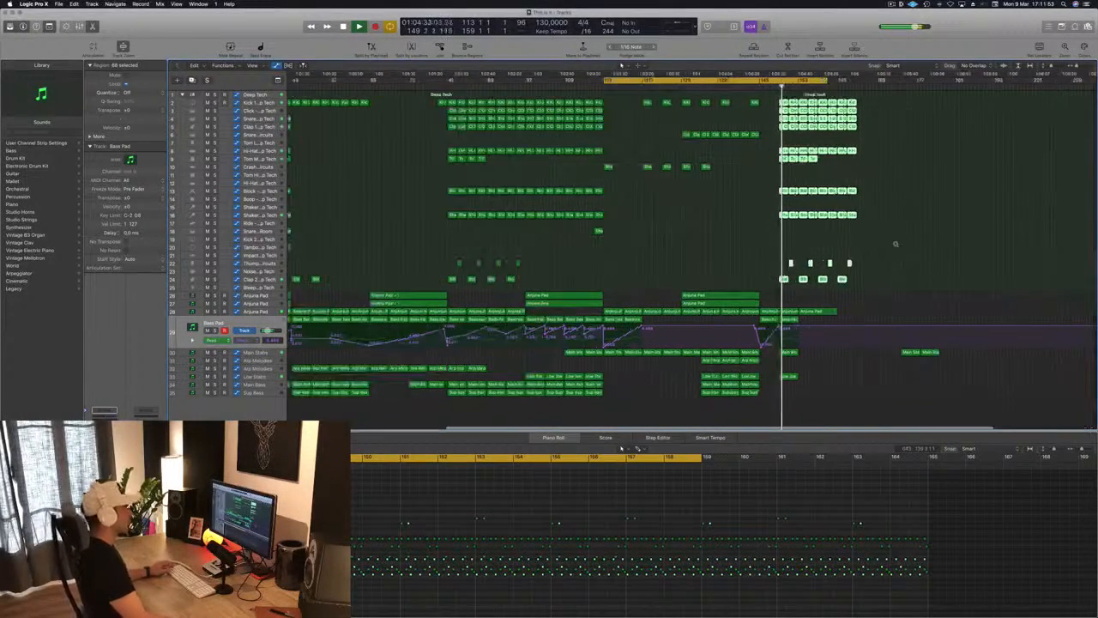
scroll(777, 95, "up", 4)
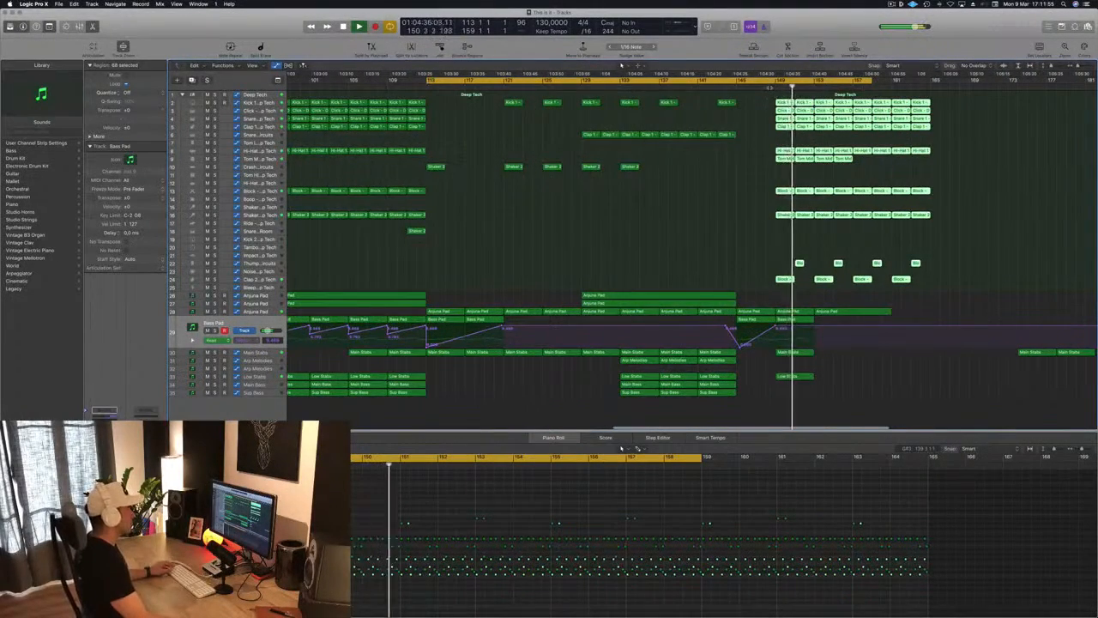
key("space")
scroll(827, 215, "down", 1)
scroll(451, 363, "up", 1)
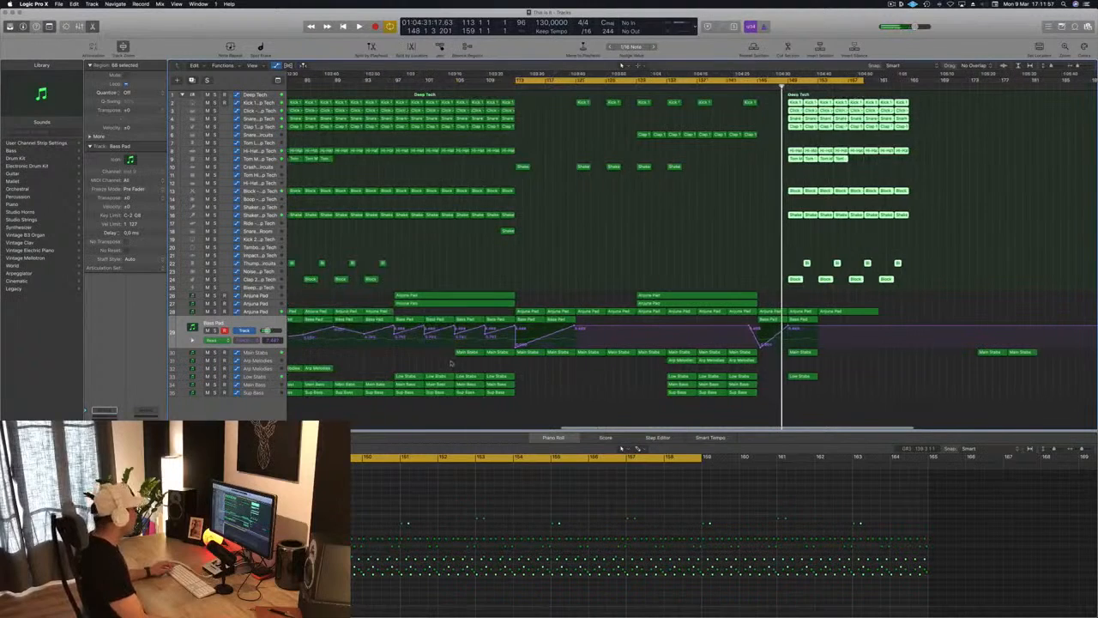
- Raise the Main Stabs automation to a peak at the start of bar 149, falling off toward bar 153
key("Down")
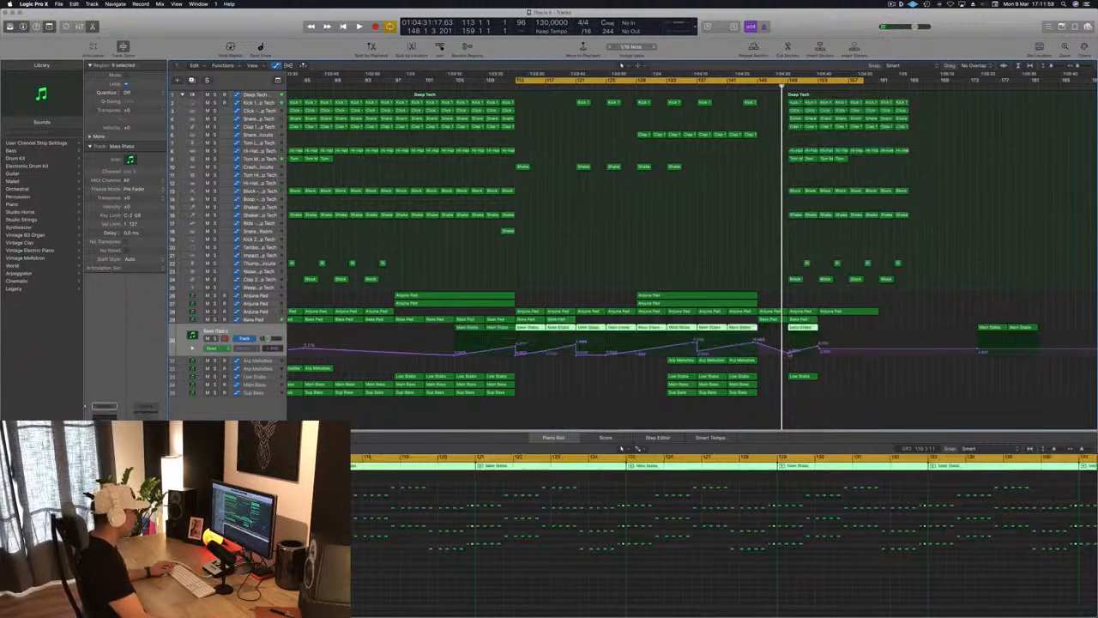
left_click(790, 354)
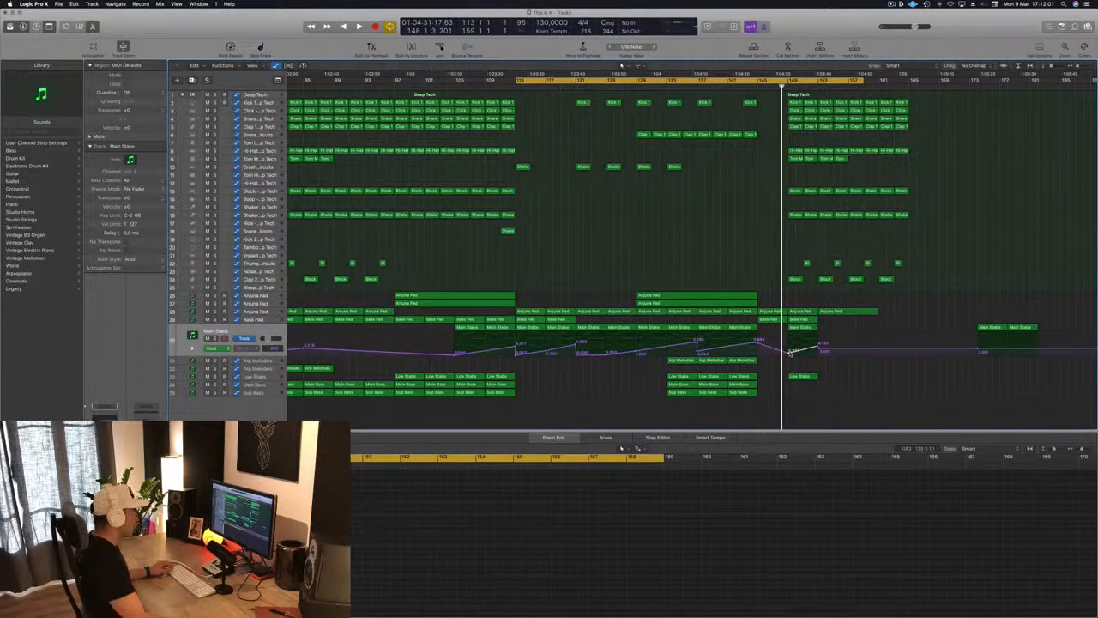
left_click_drag(789, 352, 791, 335)
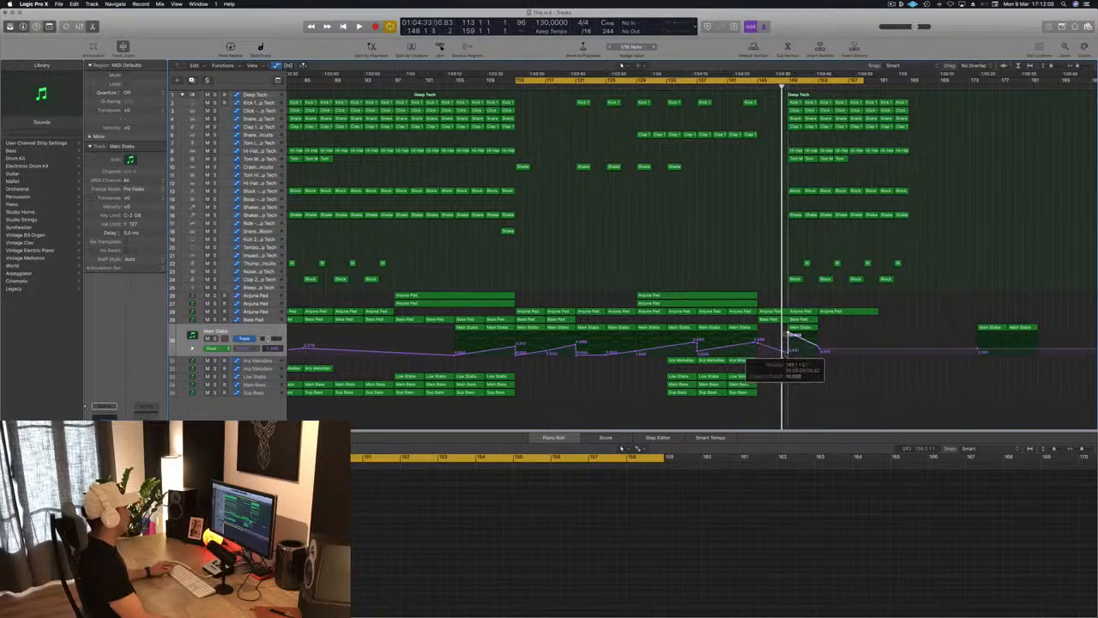
- Set the cycle range to bars 149 to 165 and play it
key("space")
left_click_drag(789, 80, 907, 83)
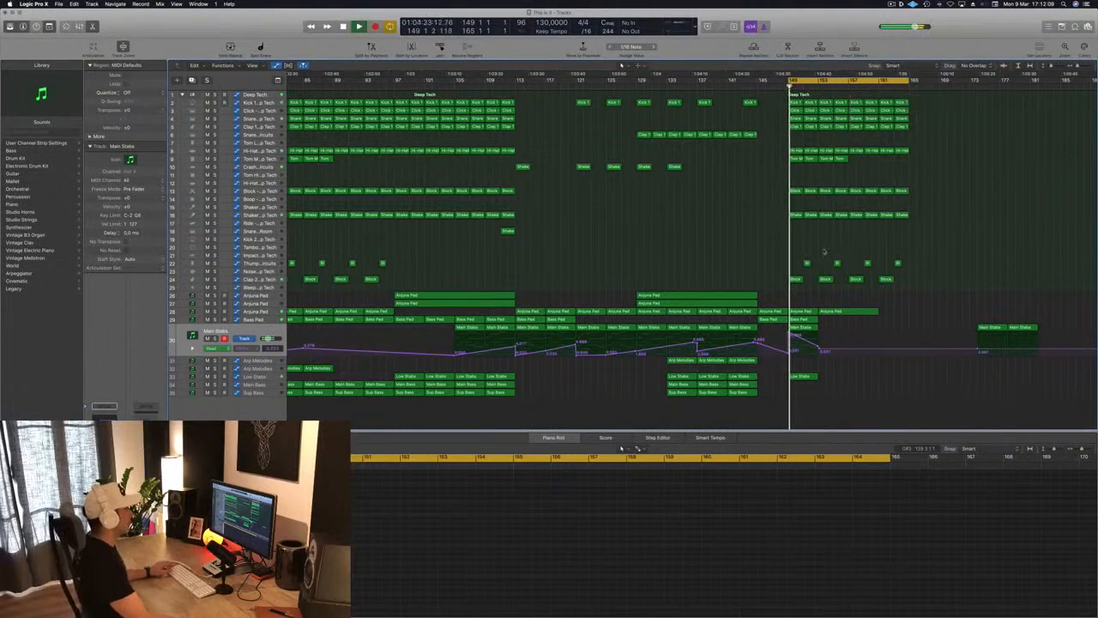
scroll(823, 252, "down", 3)
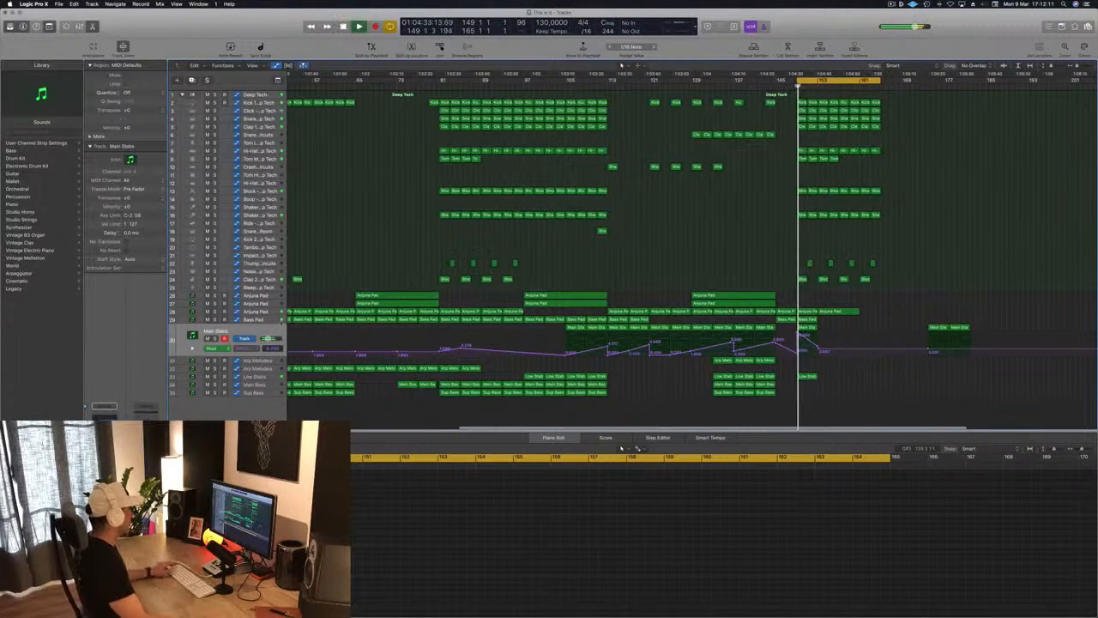
- Reshape the filter cutoff automation around bar 149 on the Bass Pad and the Anjuna Pad, raising the Anjuna Pad to 10.000
left_click(257, 319)
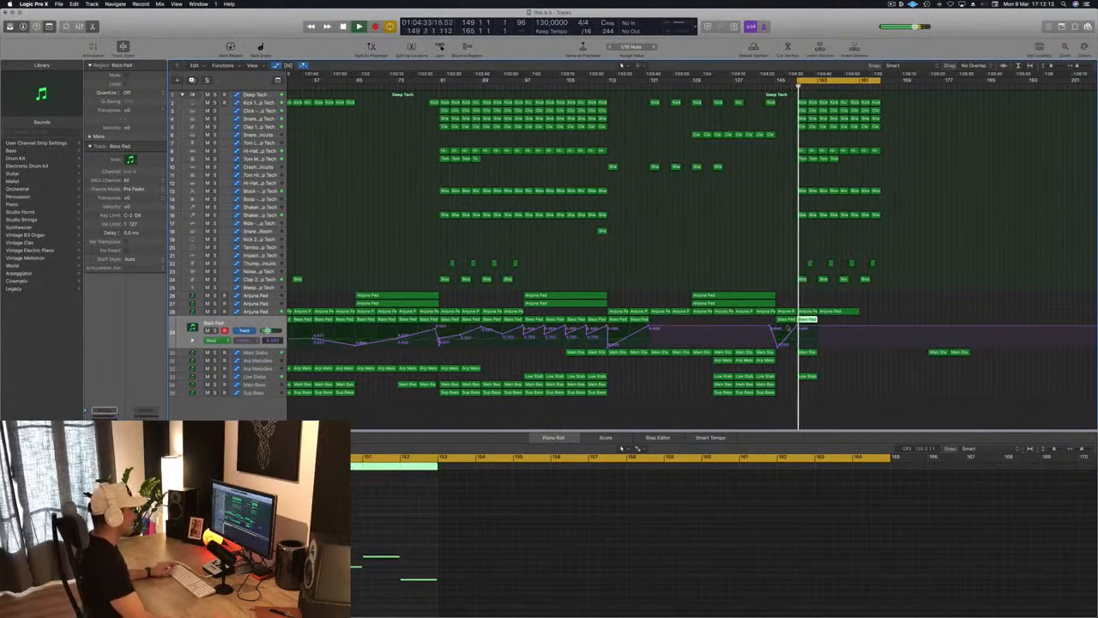
left_click(796, 328)
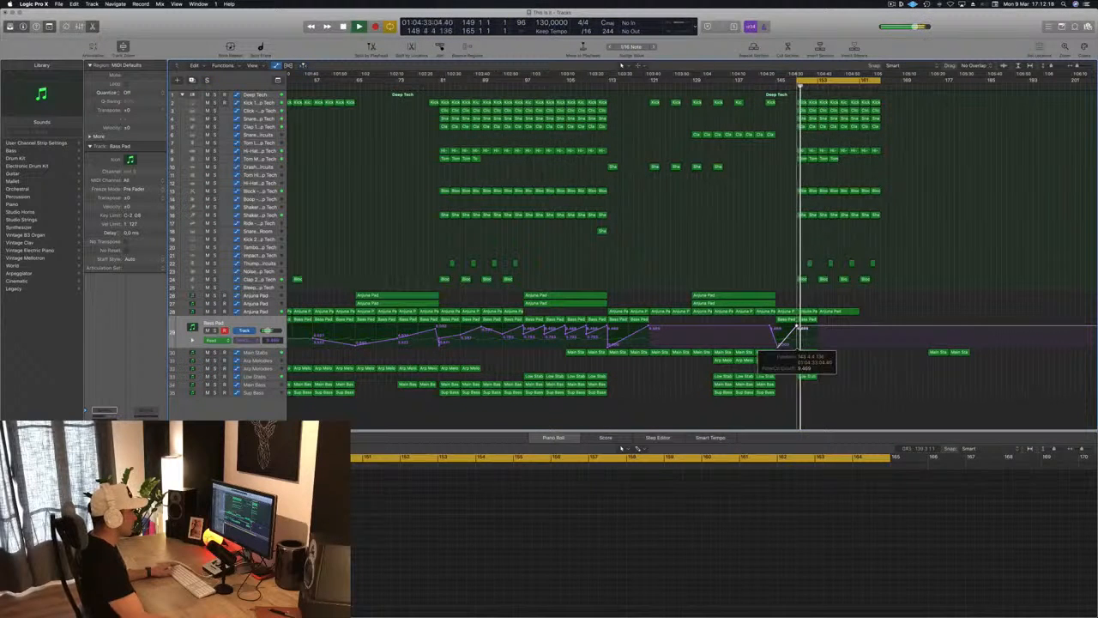
left_click(266, 312)
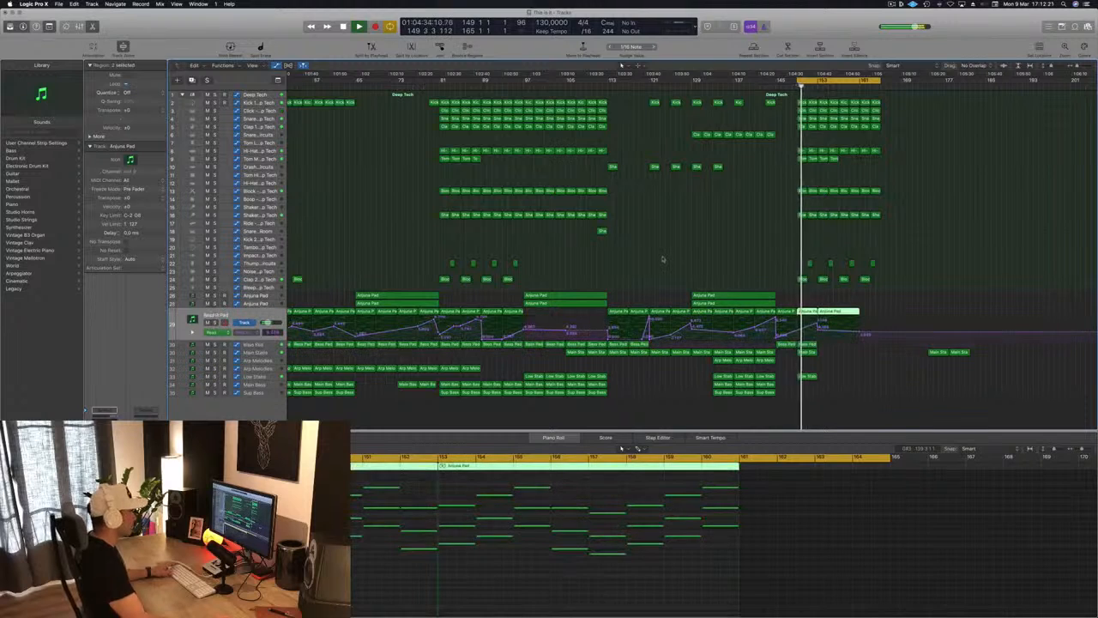
left_click(798, 333)
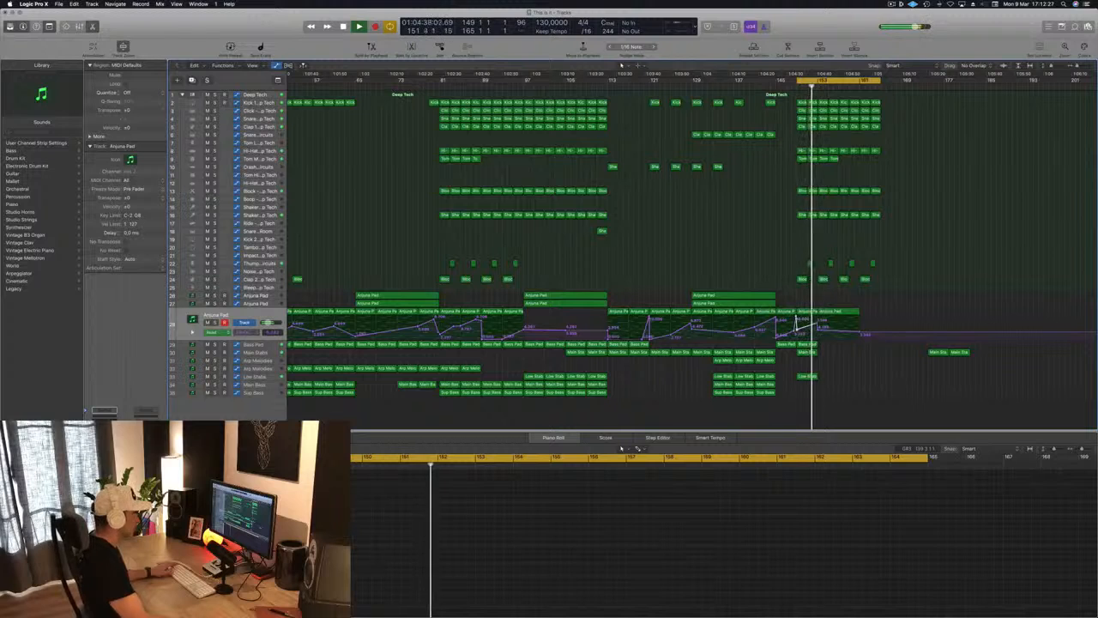
key("space")
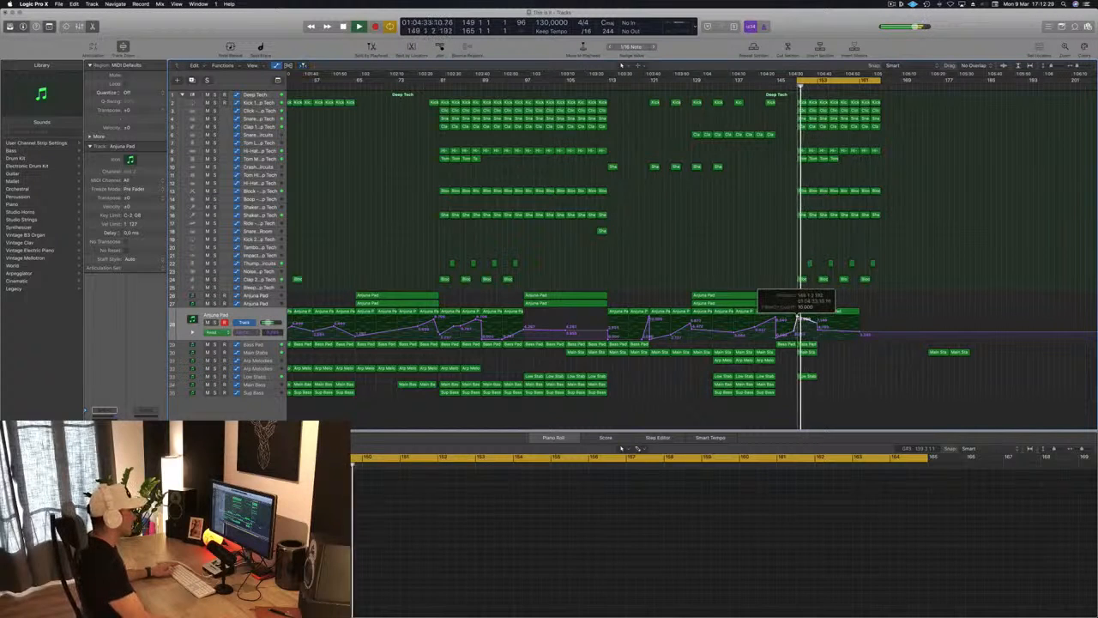
left_click_drag(801, 316, 795, 333)
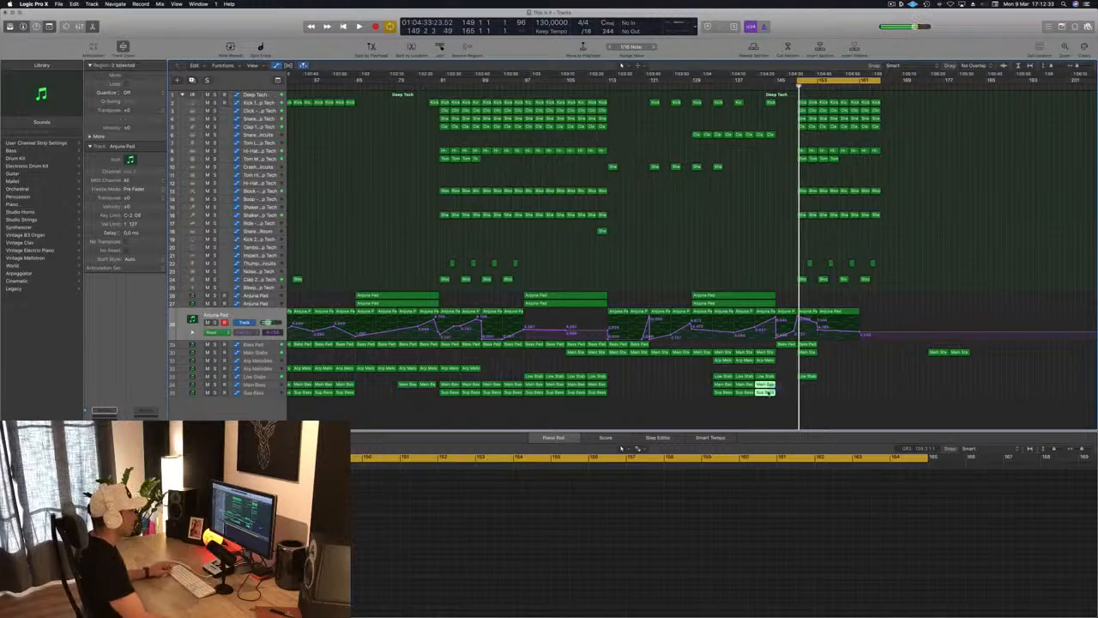
- Copy the bar 141 Main Bass and Sup Bass regions to bar 149, and repeat the Bass Pad, stabs and bass regions there up to bar 165
left_click_drag(768, 391, 809, 386)
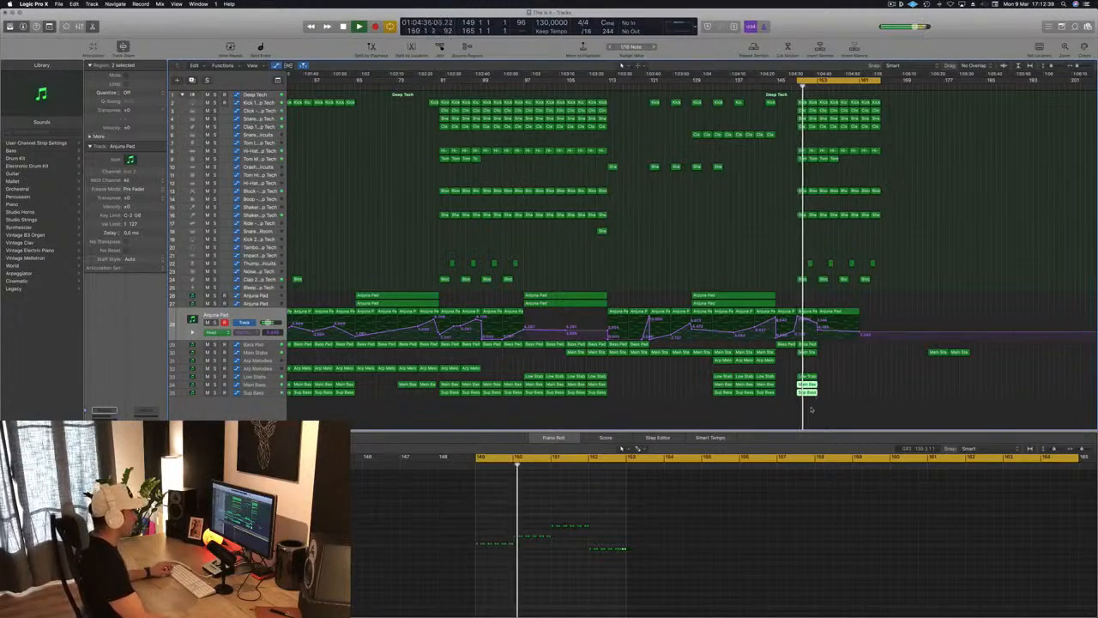
left_click(811, 376, "shift")
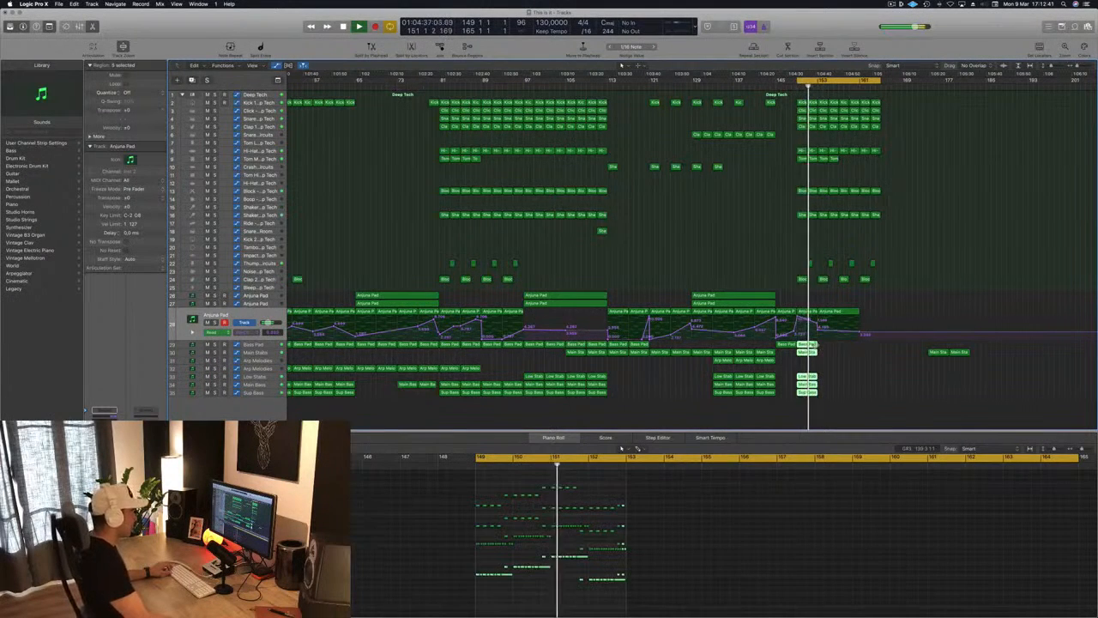
left_click_drag(806, 343, 847, 345)
left_click(872, 303)
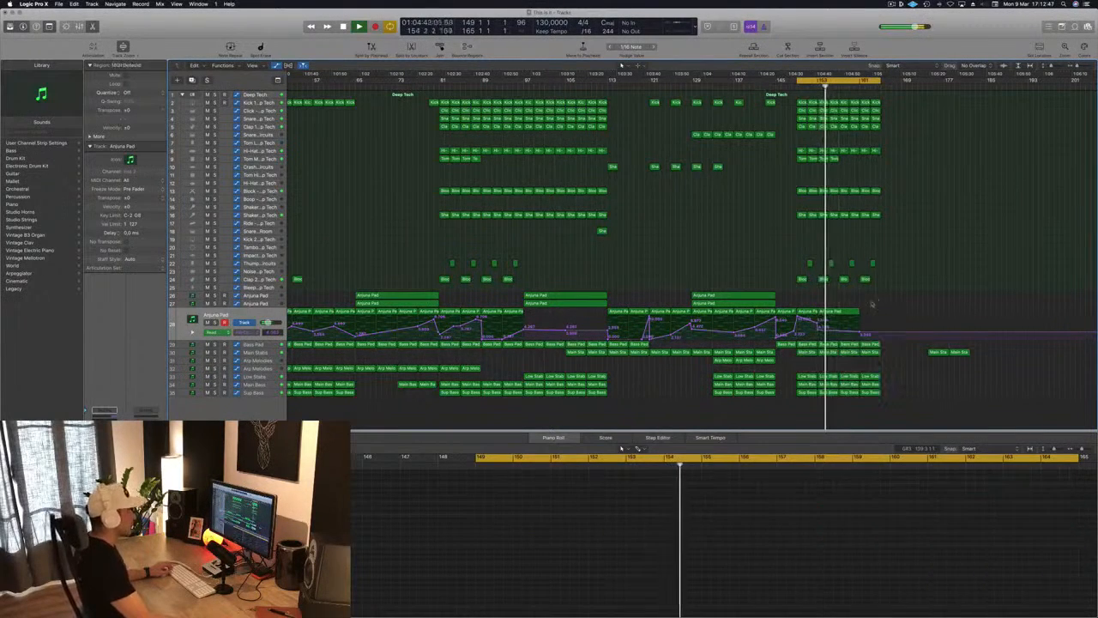
- Replace the long Anjuna Pad region at bar 153 with copies of the short Anjuna Pad region up to bar 165
left_click(858, 310)
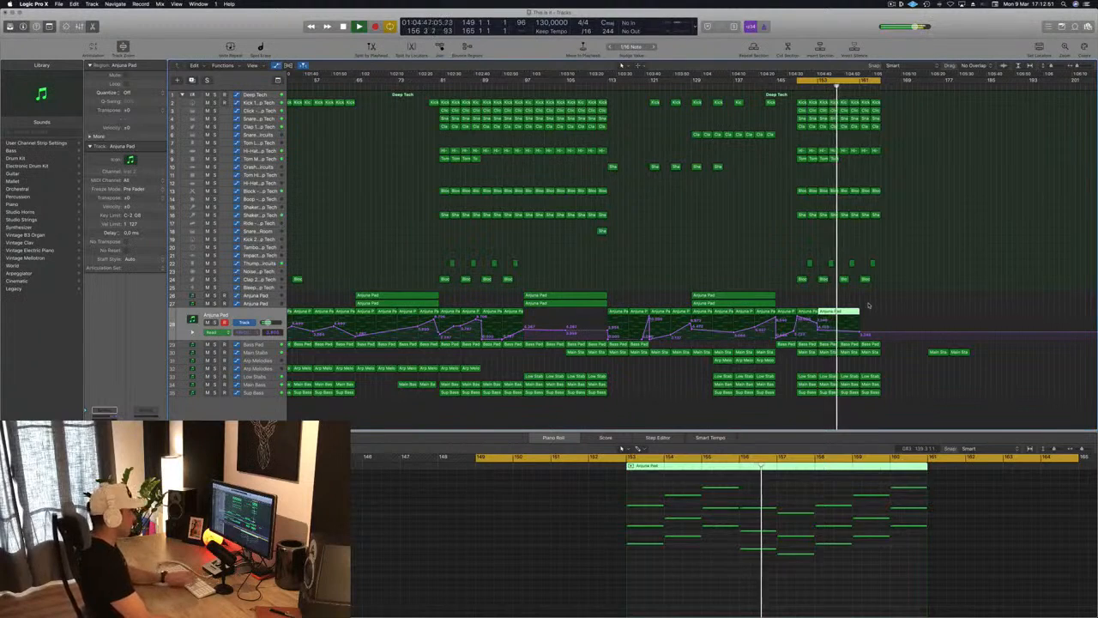
key("Delete")
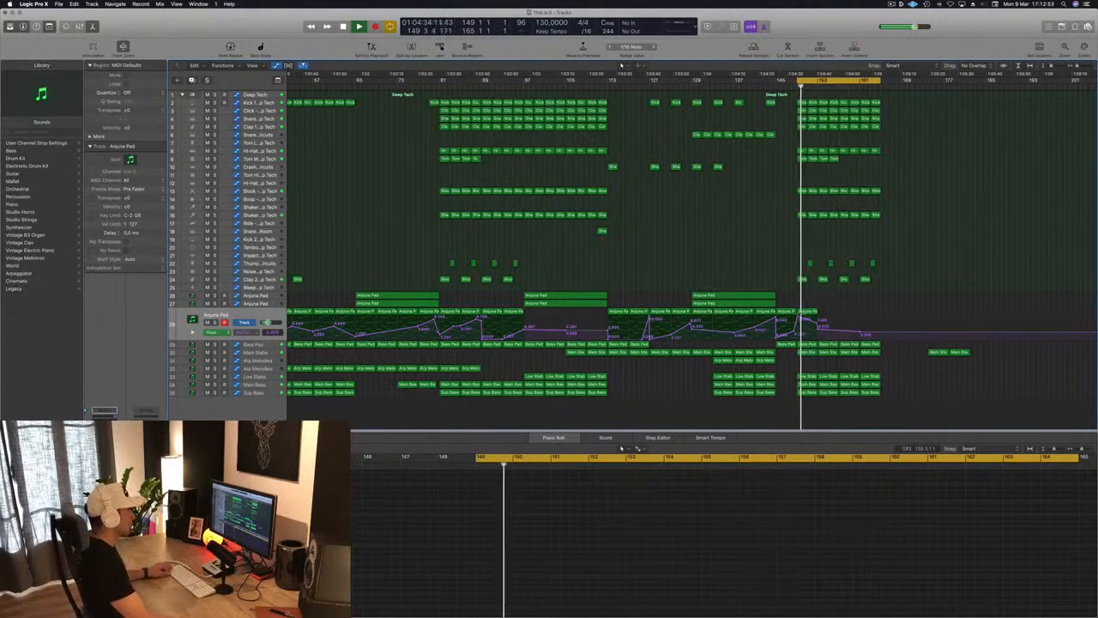
left_click_drag(788, 312, 876, 314)
left_click(854, 313)
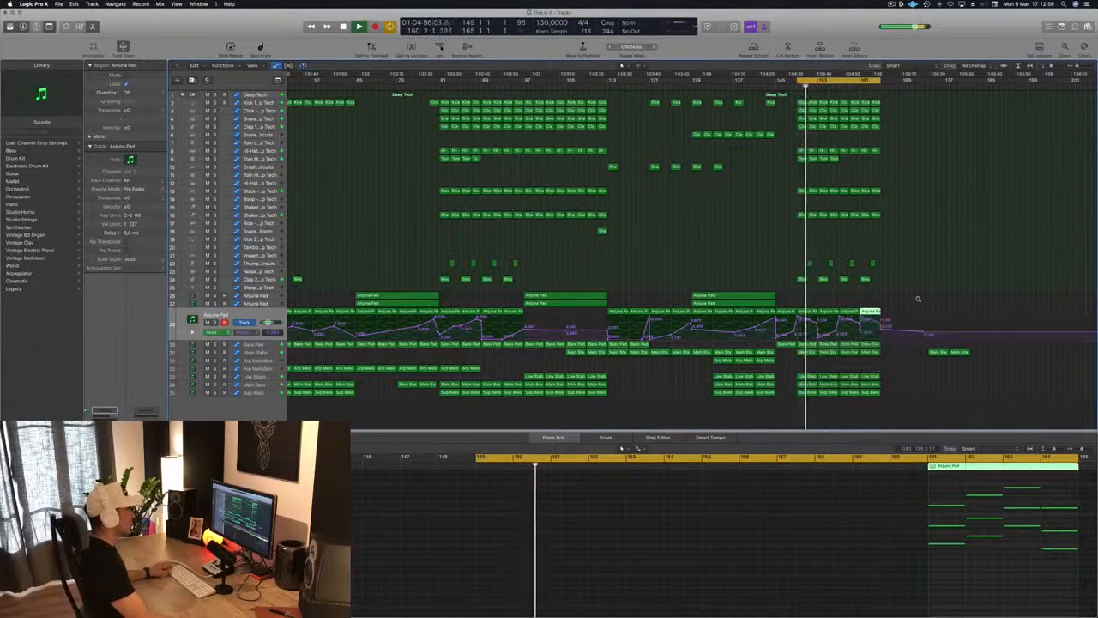
key("super+Left")
left_click(897, 366)
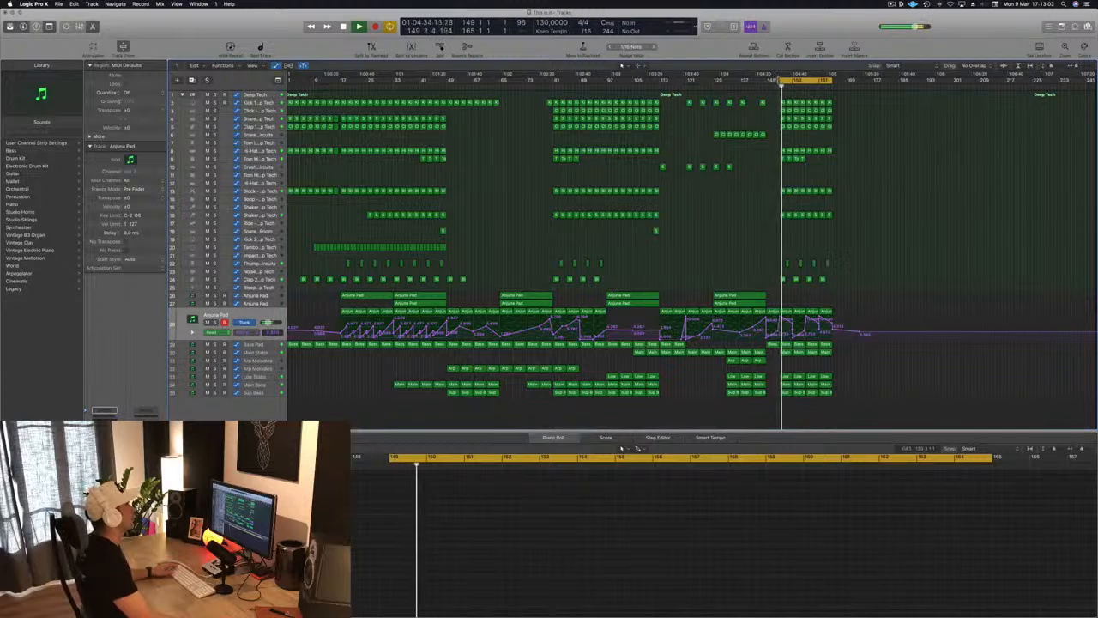
- Extend the start of the cycle range back to bar 113 and play the section from there into the bar 149 drop
left_click_drag(782, 80, 659, 103)
key("space")
key("space")
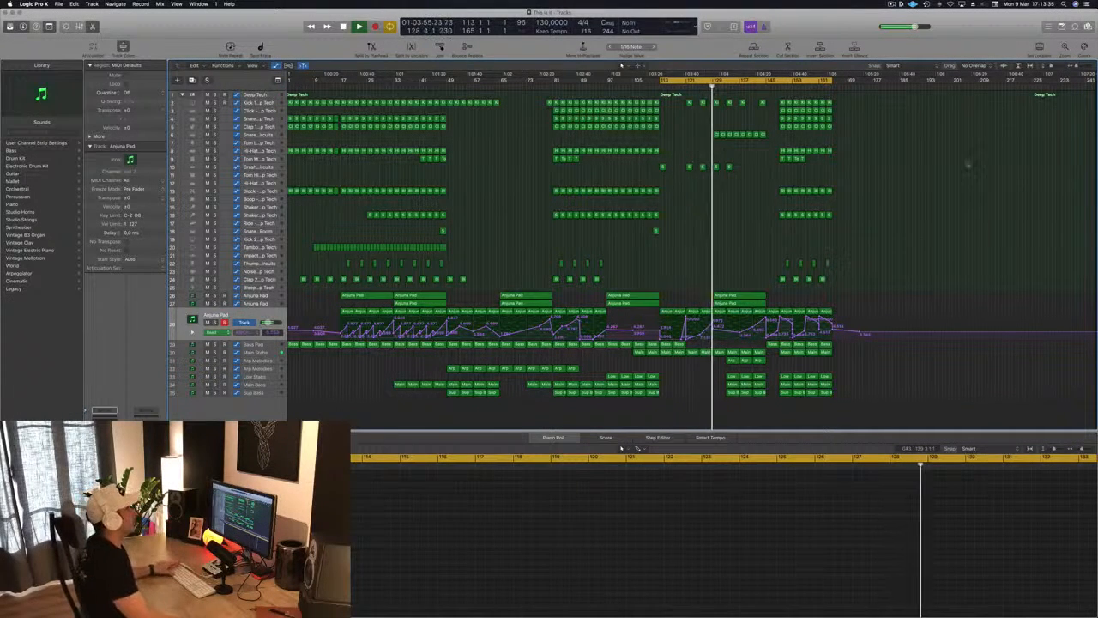
left_click(777, 88)
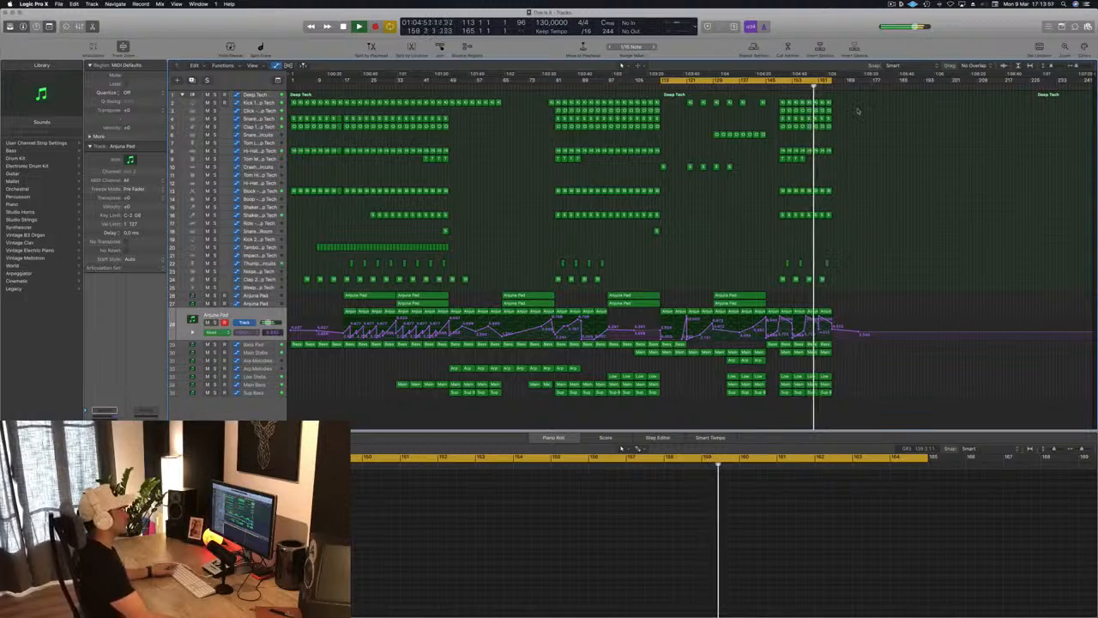
key("space")
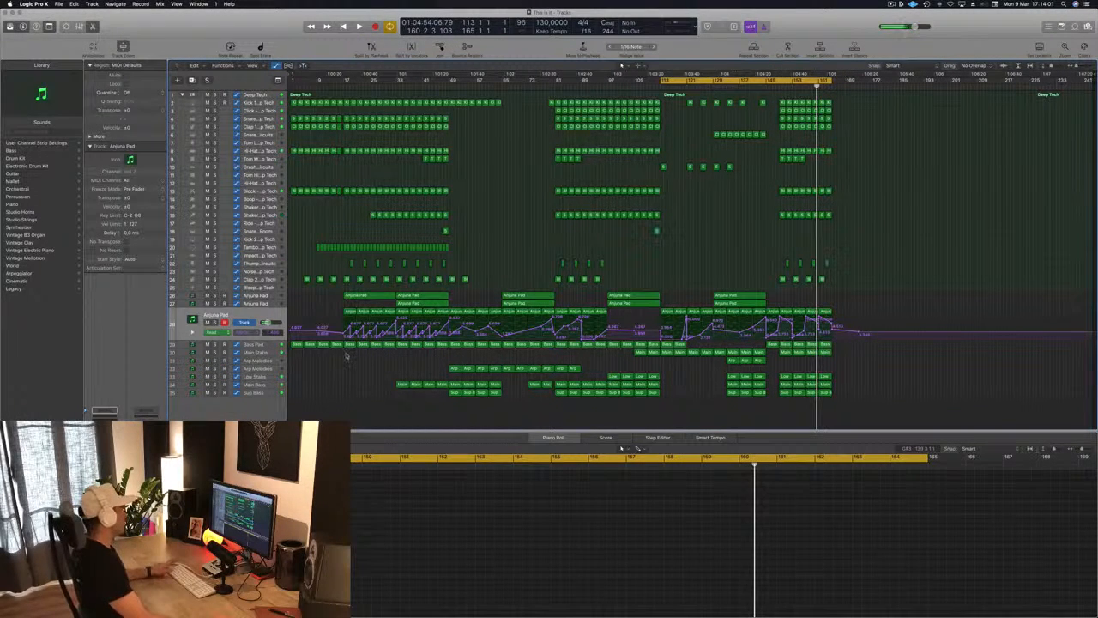
- Copy the drum and pad regions of bars 17 to 49 to bar 165, directly after the drop
left_click_drag(438, 346, 447, 102)
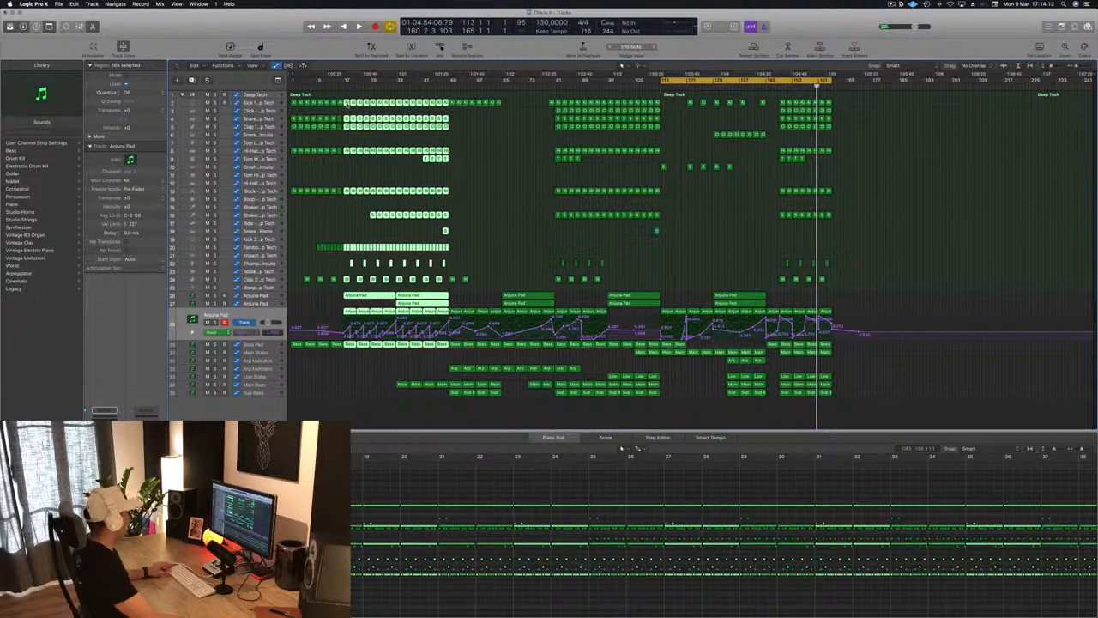
left_click_drag(347, 104, 835, 104)
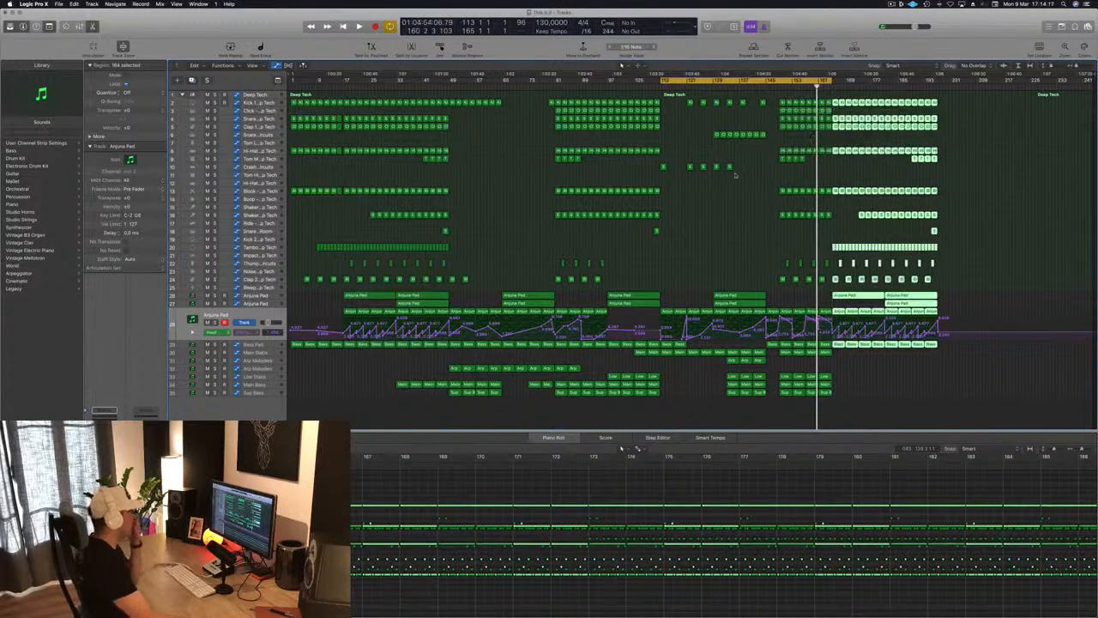
left_click(962, 147)
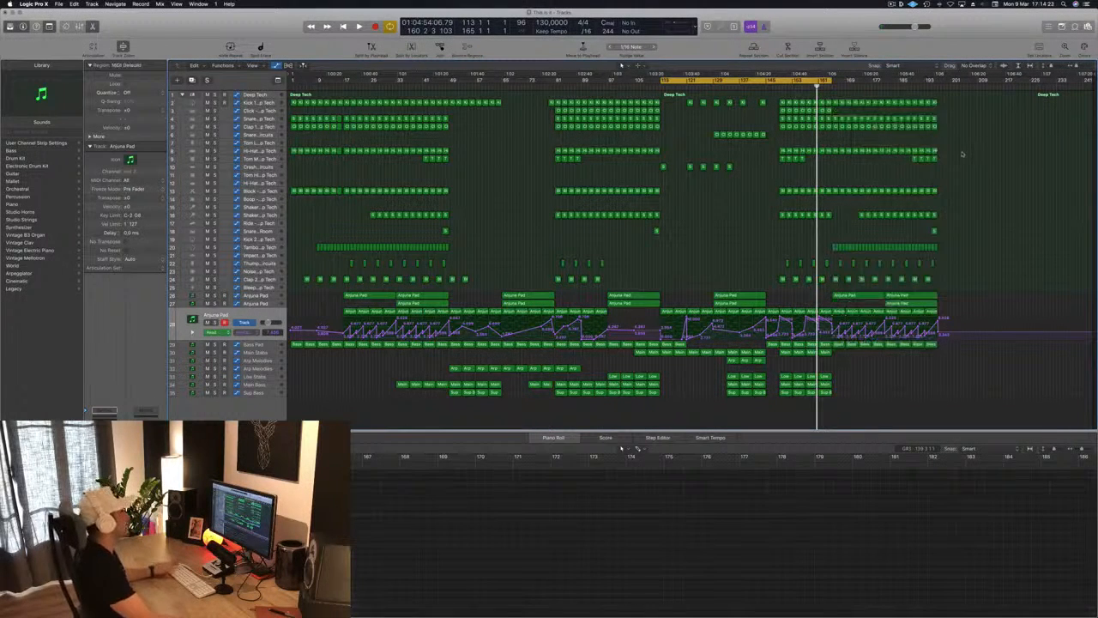
- Play the arrangement from bar 149 to hear the drop
key("space")
left_click(775, 85)
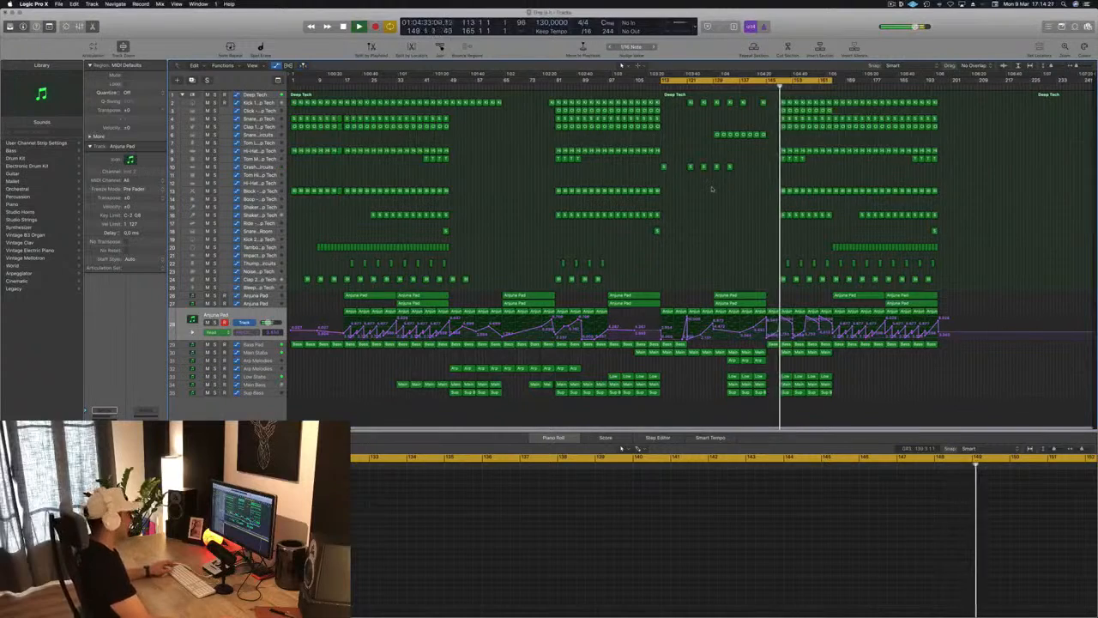
scroll(725, 241, "up", 1)
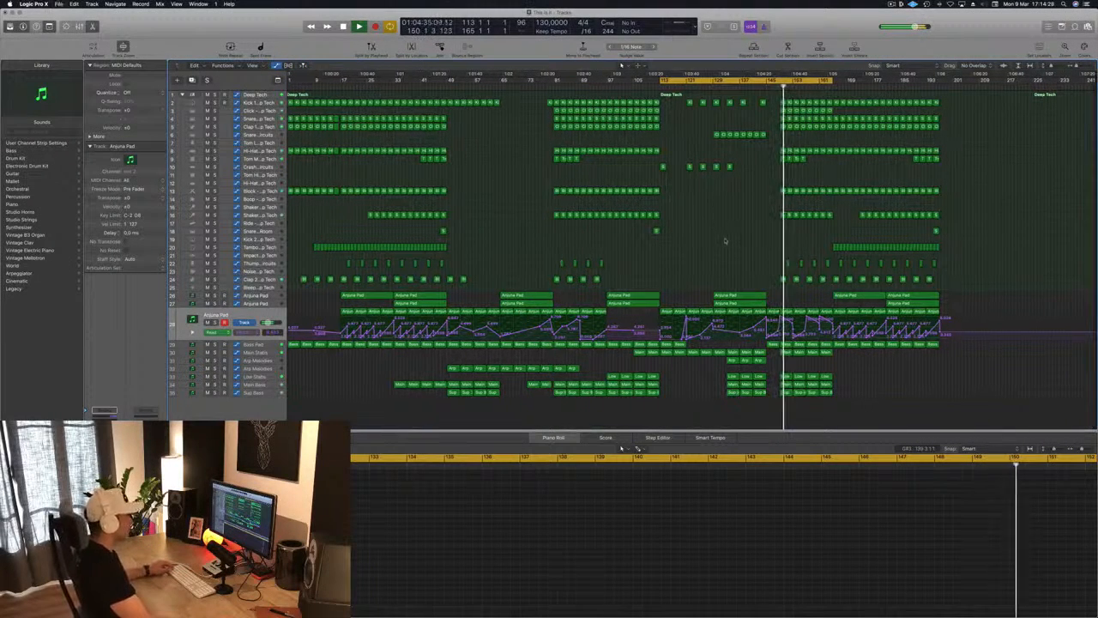
scroll(737, 254, "down", 1)
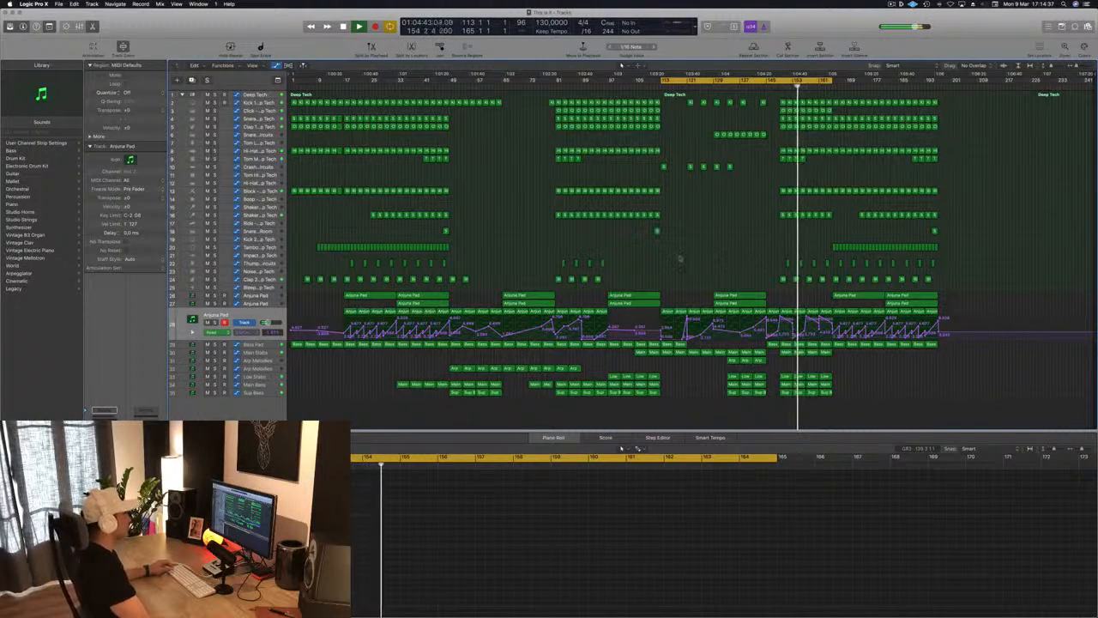
- Check the Main Stabs track in solo, turn solo off, and reshape its automation at bar 165
left_click(273, 351)
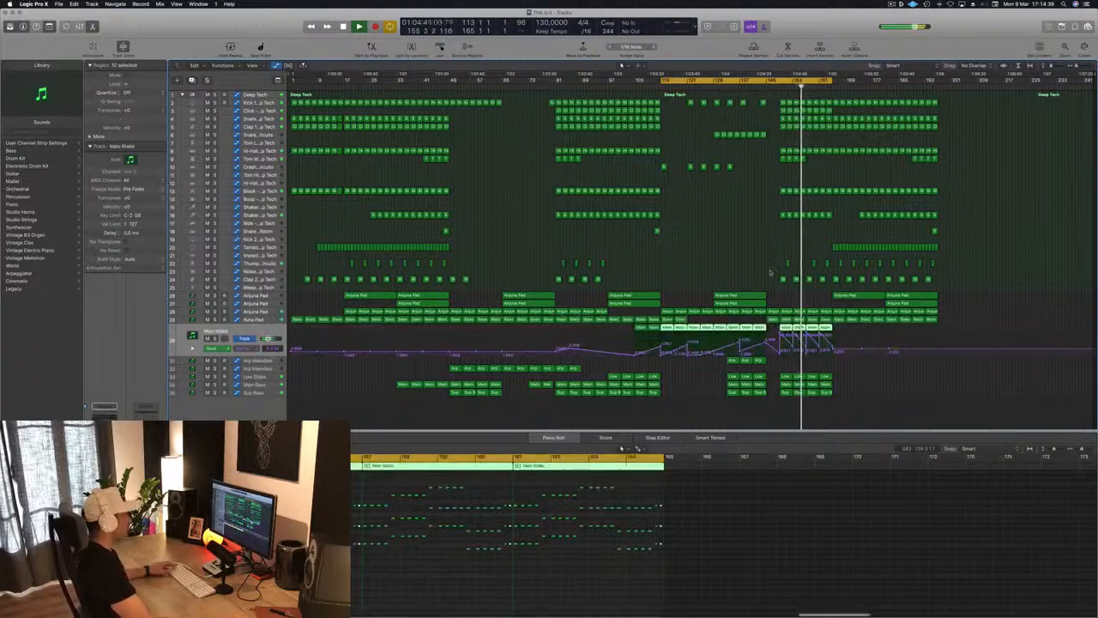
left_click(214, 338)
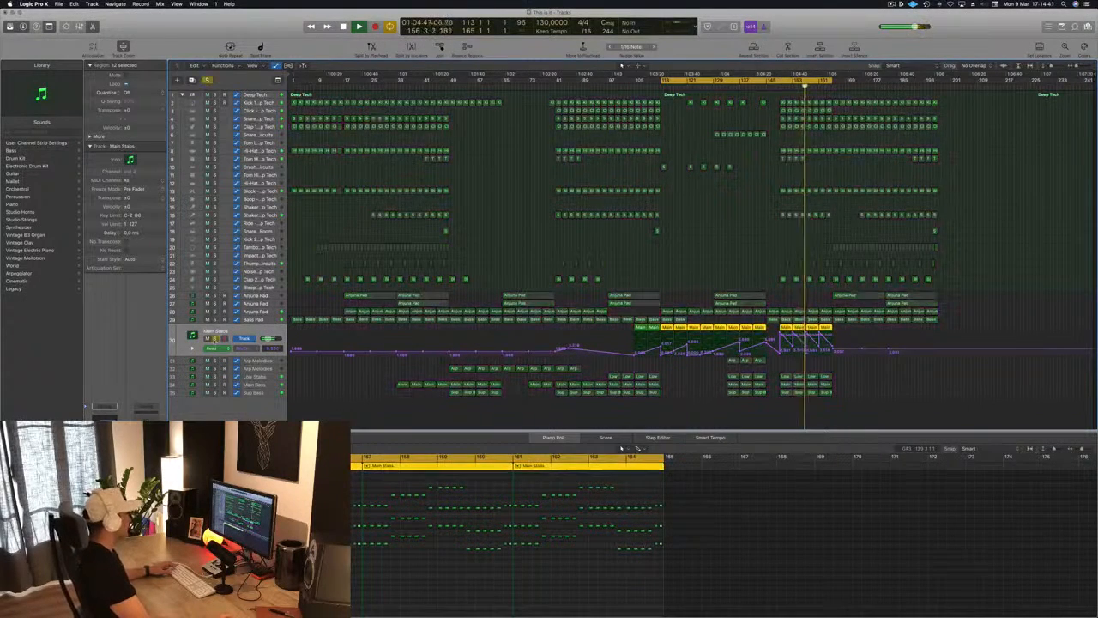
key("s")
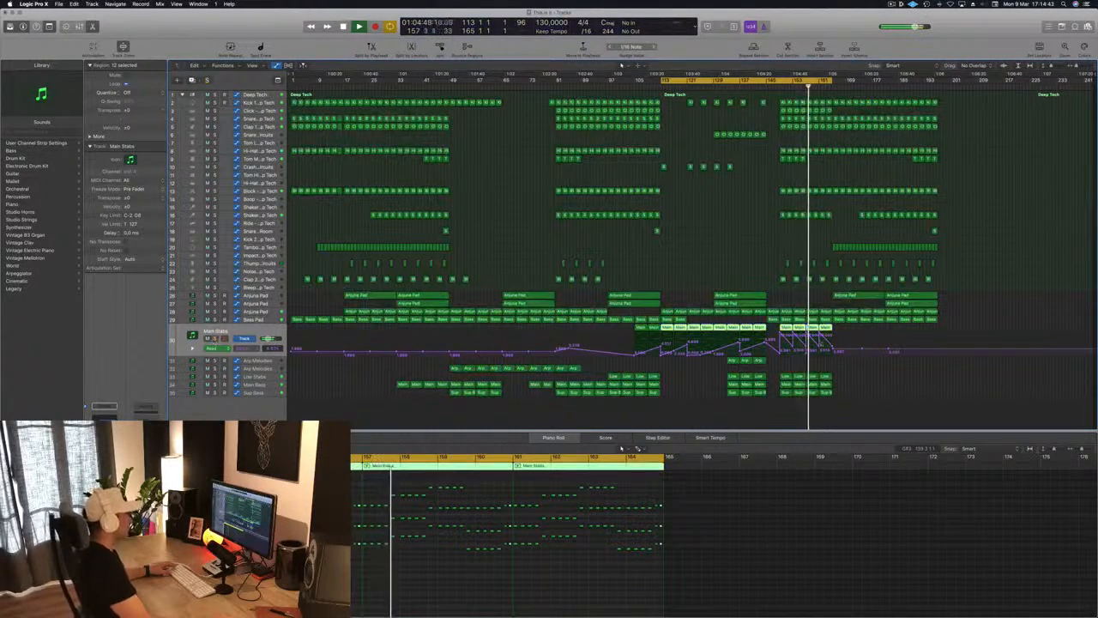
left_click(821, 347)
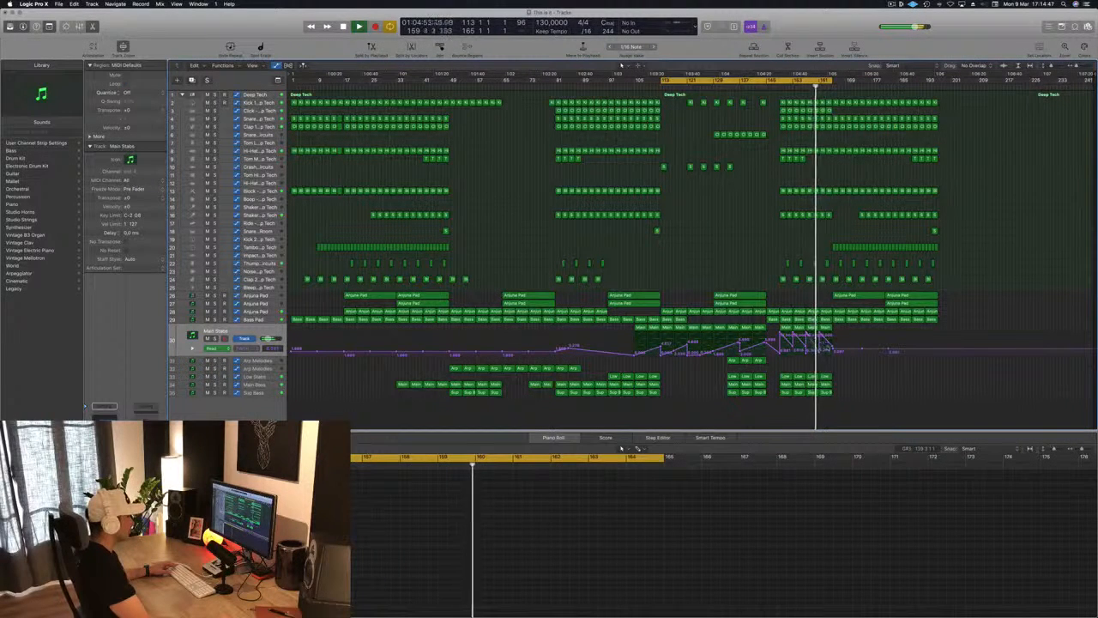
left_click_drag(833, 348, 832, 352)
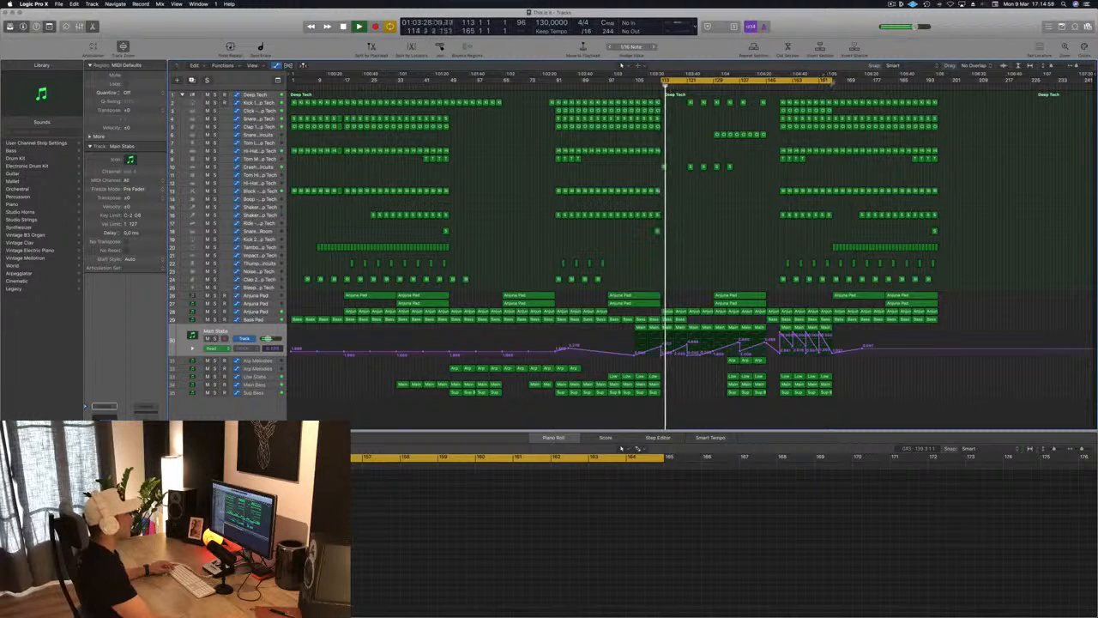
- Extend the cycle range to the end of the copied section, save the project, and play from bar 165
left_click_drag(830, 79, 941, 81)
left_click(829, 86)
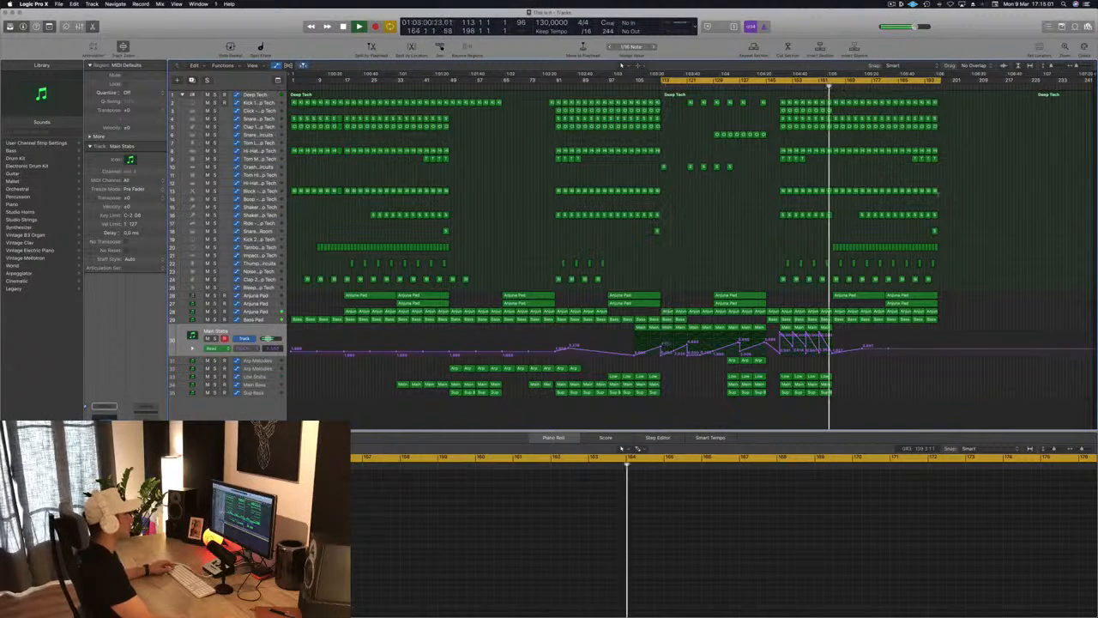
key("super+s")
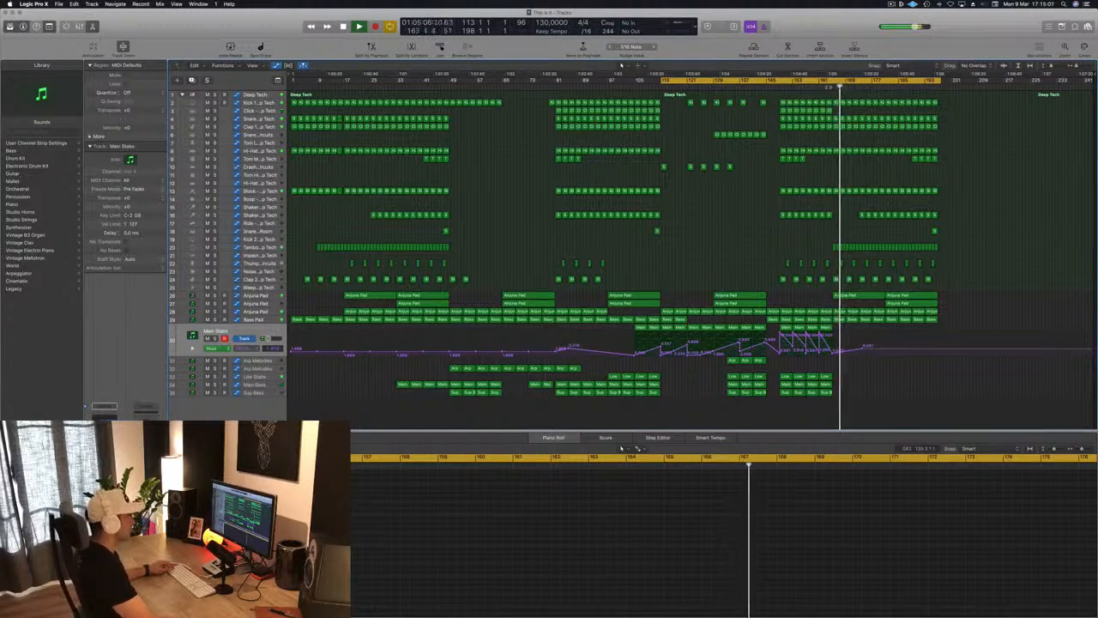
left_click(830, 86)
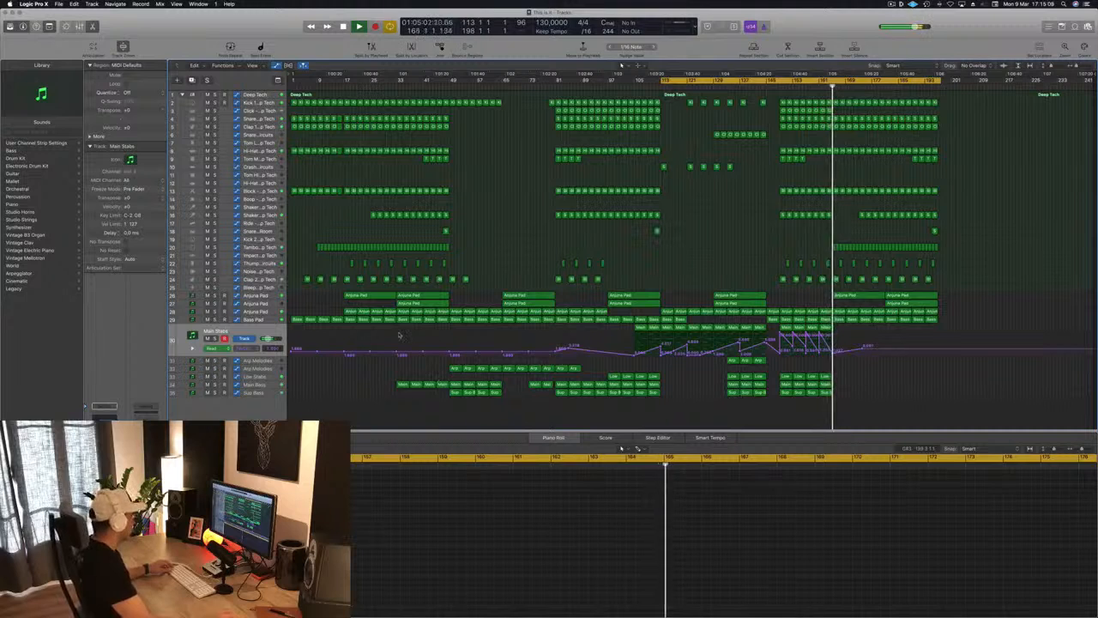
- Copy the Main Bass regions from bar 33 to bar 165 and repeat them up to bar 181
left_click(401, 383)
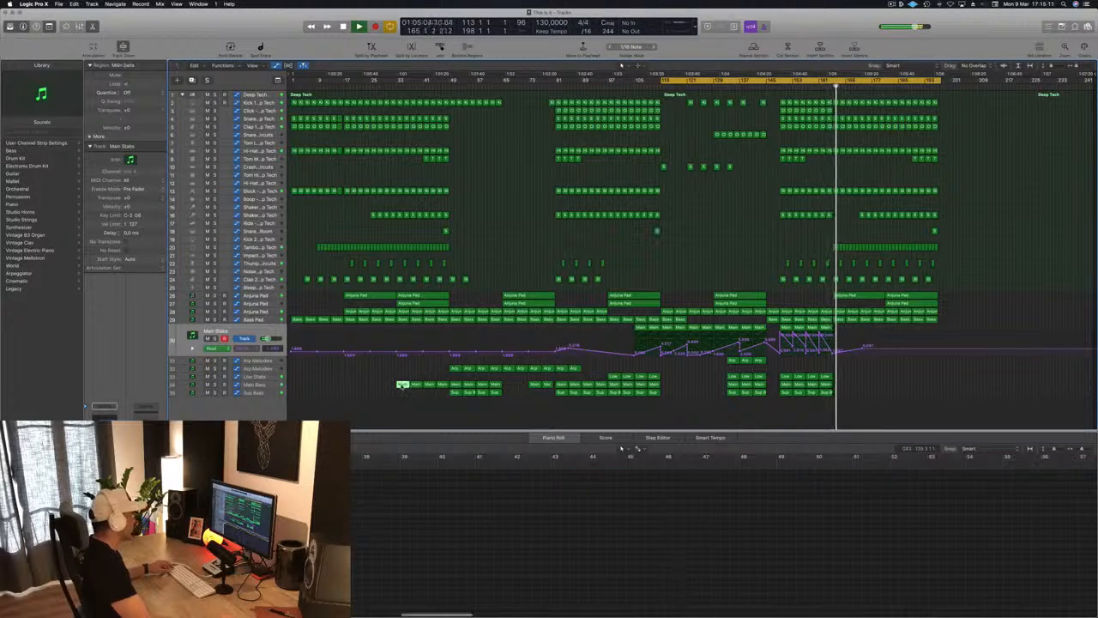
left_click_drag(403, 385, 852, 388)
mouse_move(861, 391)
left_mouse_down()
mouse_move(840, 386)
mouse_move(870, 389)
left_mouse_up()
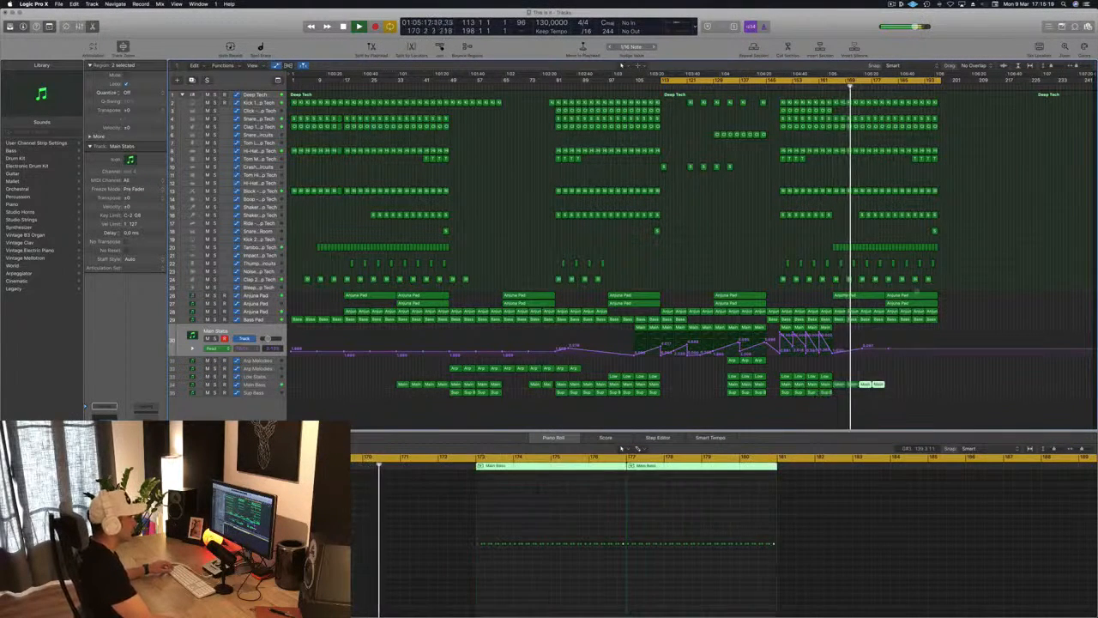
- Move the lower long Anjuna Pad region from bar 181 to bar 165 and play from just before it
left_click_drag(911, 305, 855, 305)
key("space")
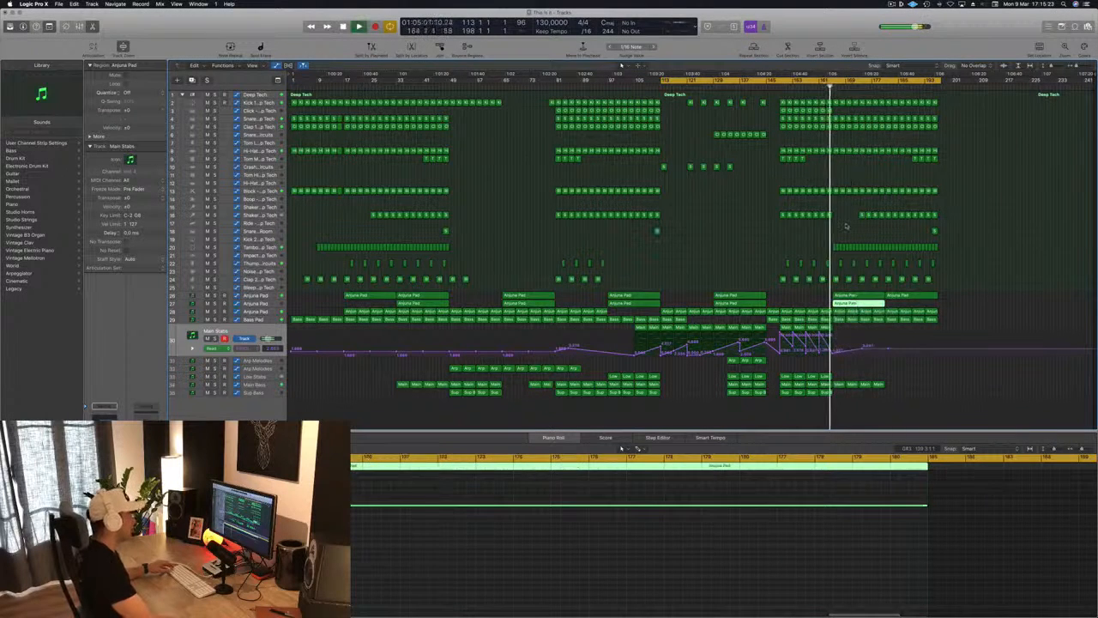
left_click(846, 233)
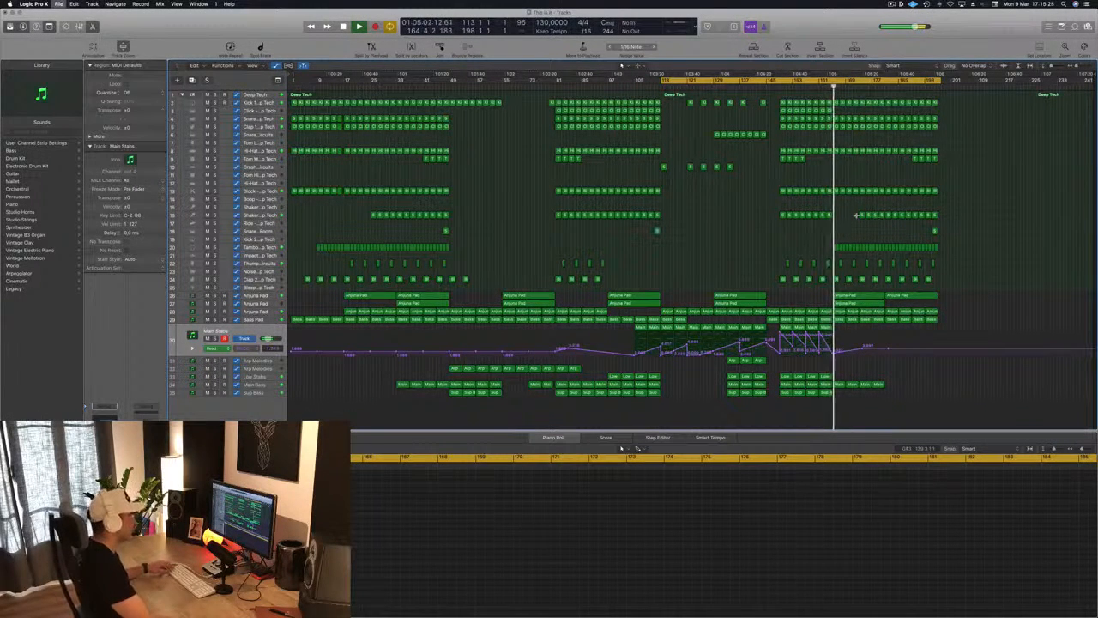
- Move the Shaker regions from bar 173 to bar 165 and delete those after bar 181
left_click_drag(914, 217, 940, 218)
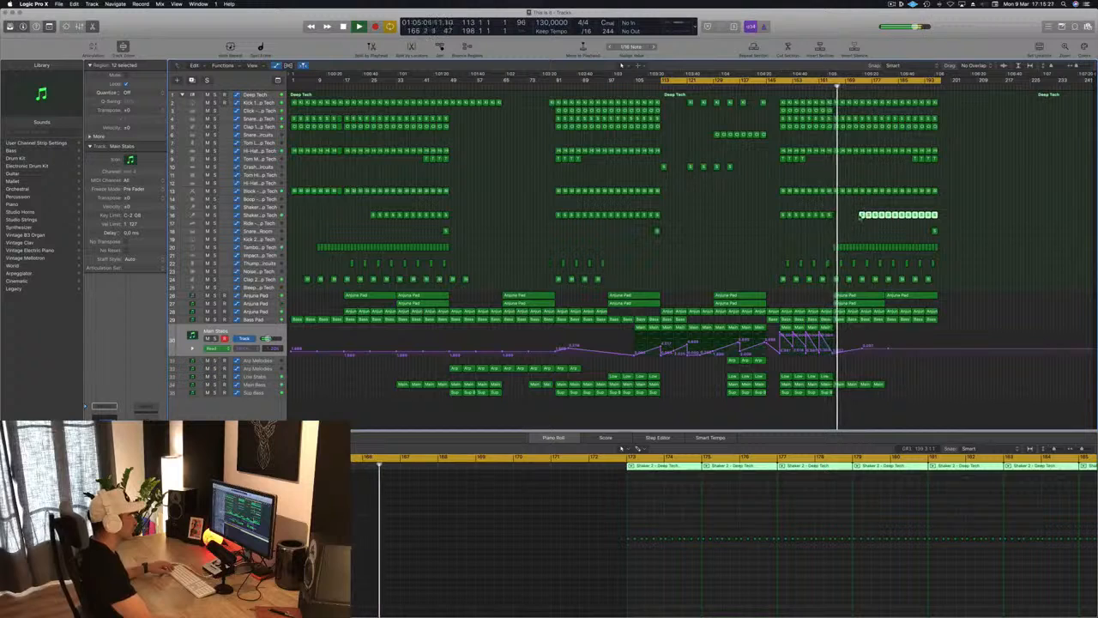
left_click_drag(862, 217, 834, 218)
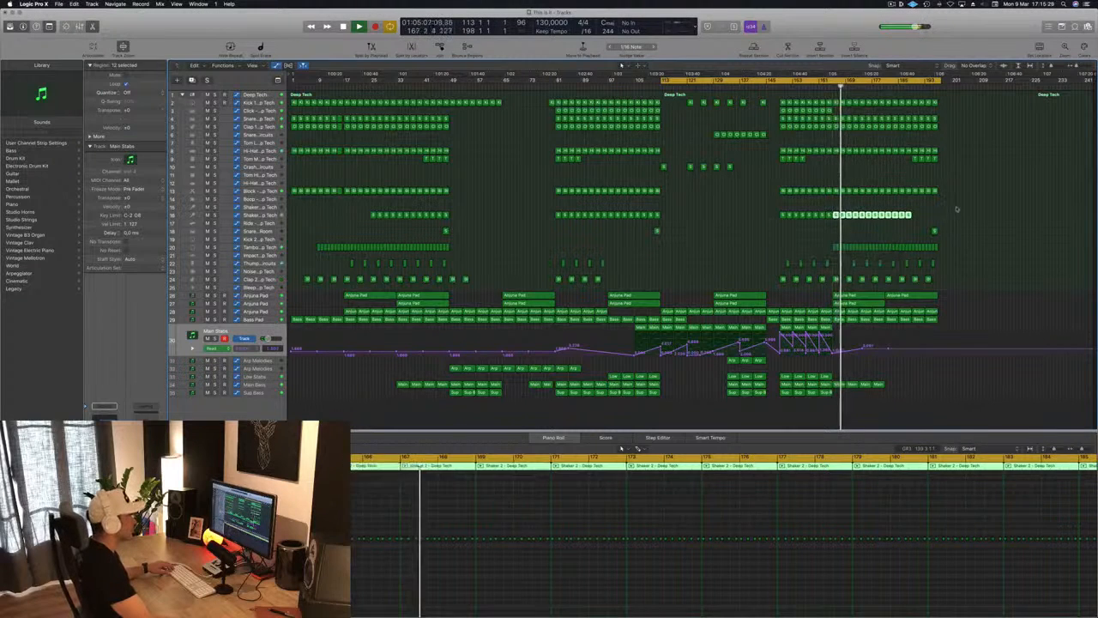
left_click(941, 214)
left_click_drag(941, 211, 888, 221)
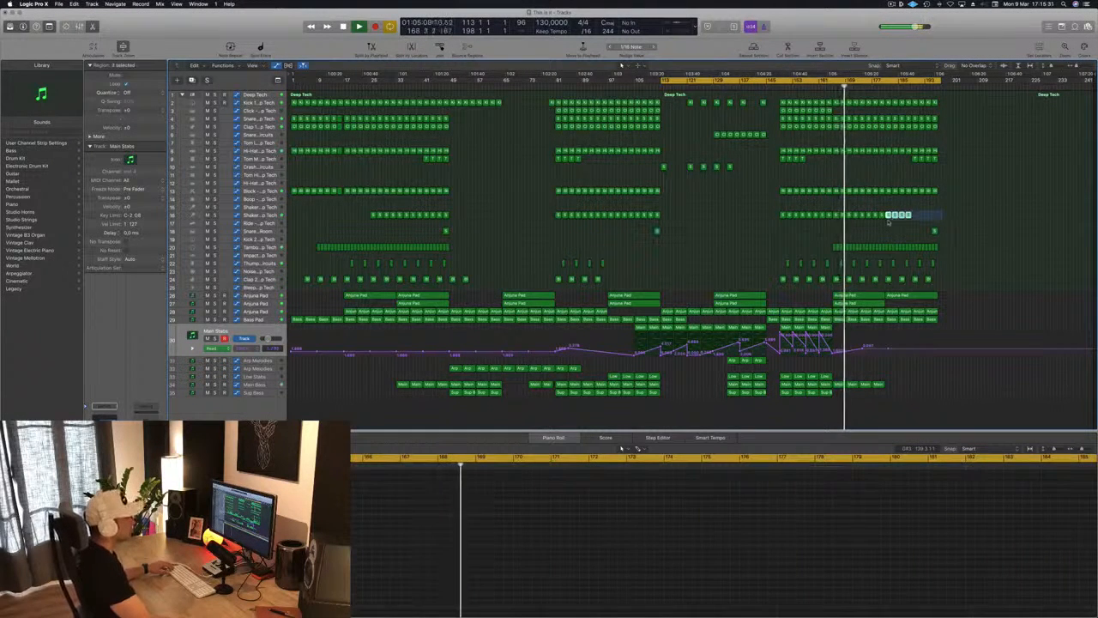
key("Delete")
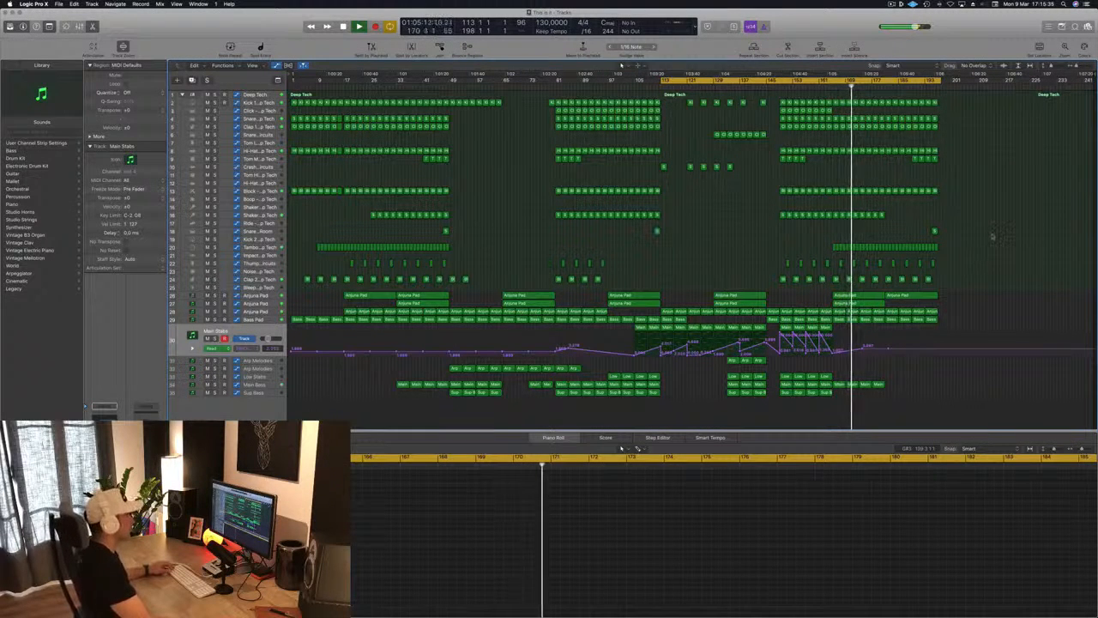
- Delete the remaining long Anjuna Pad region at bar 181 and save the project
left_click(921, 298)
key("Delete")
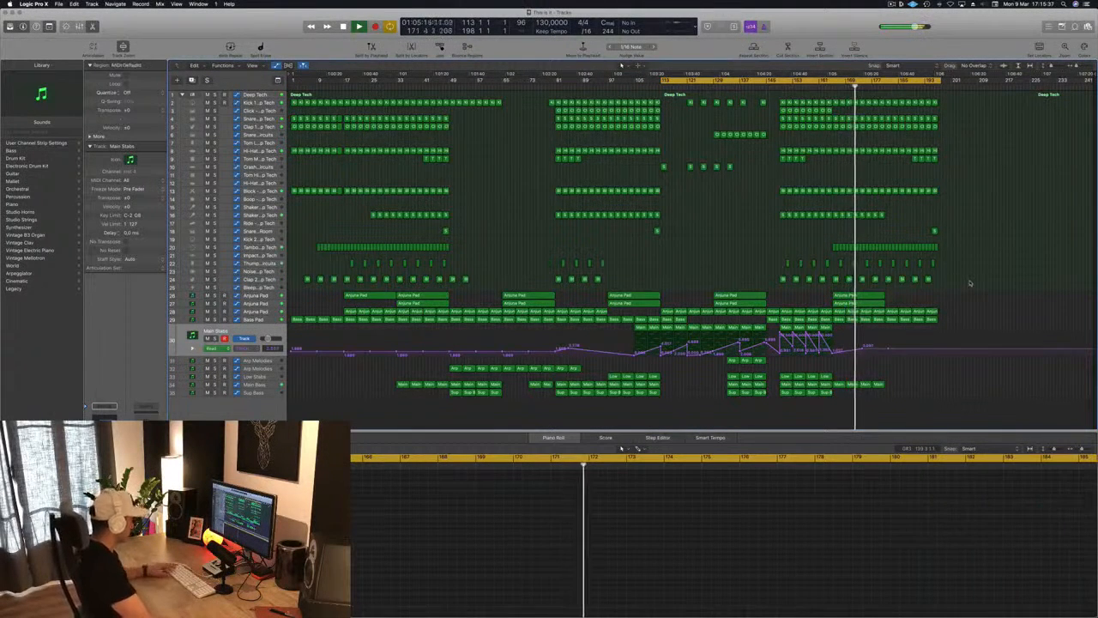
key("super+s")
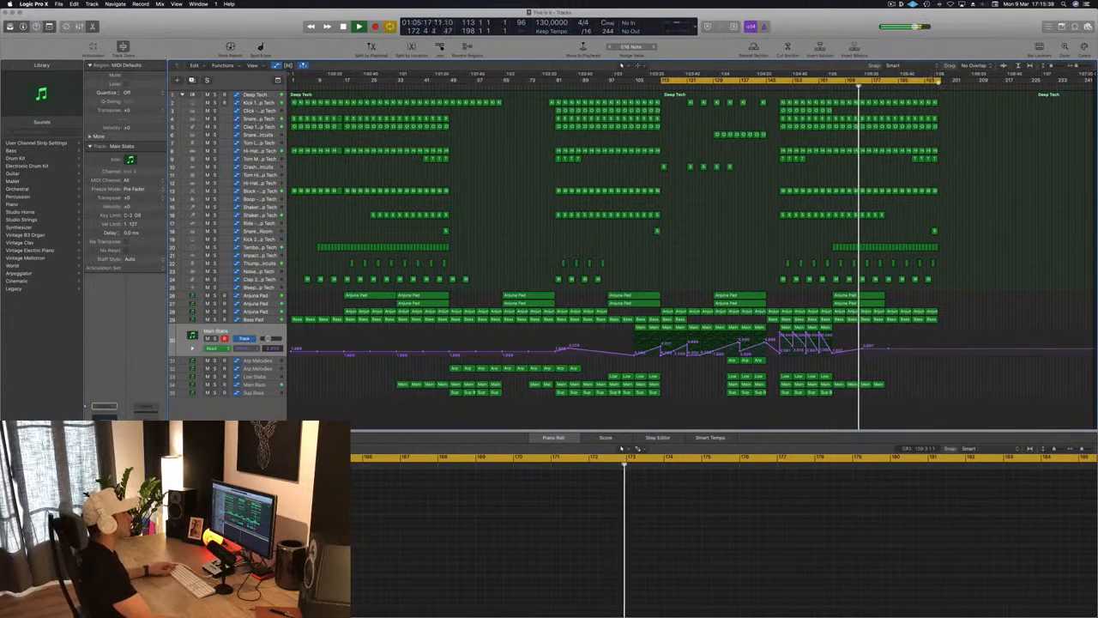